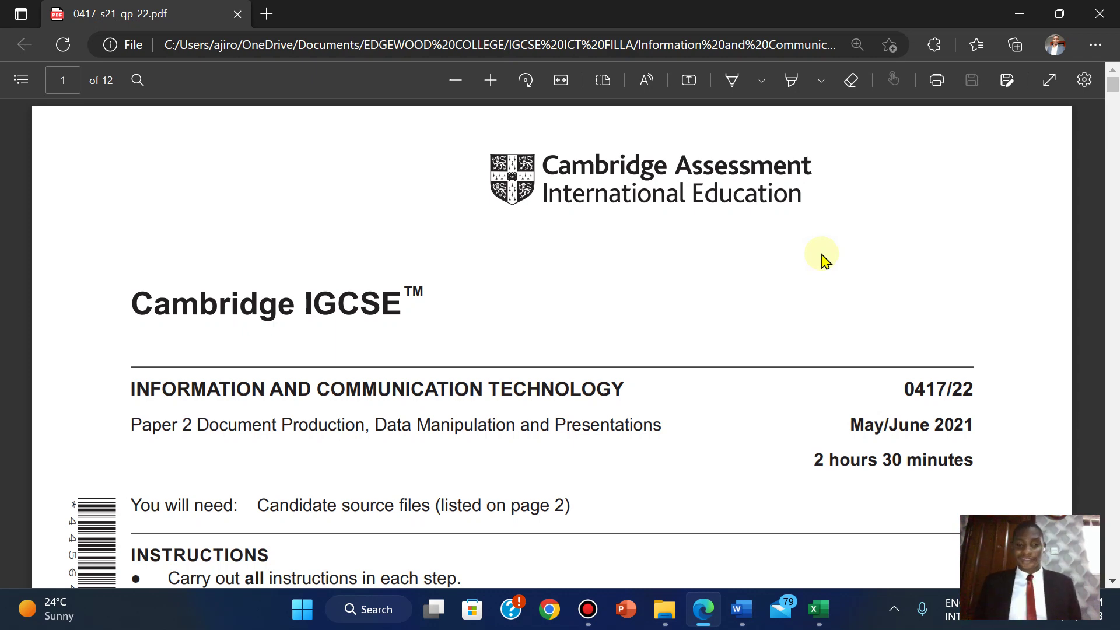
- Scroll the exam paper PDF down to Task 1 – Evidence Document on page 2
scroll(822, 256, "down", 5)
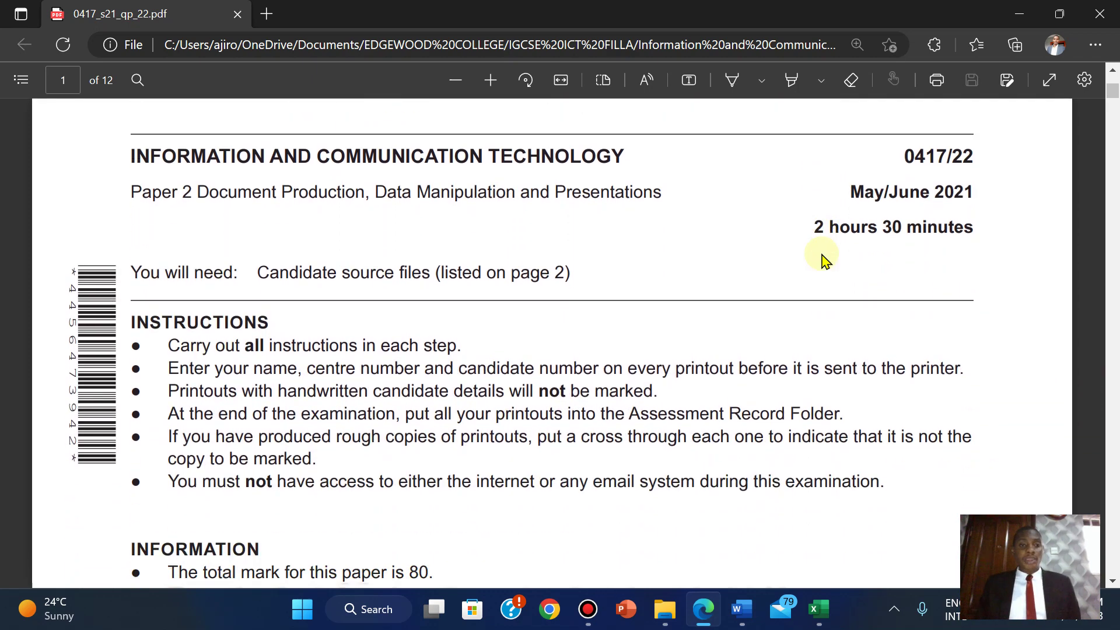
scroll(822, 256, "up", 1)
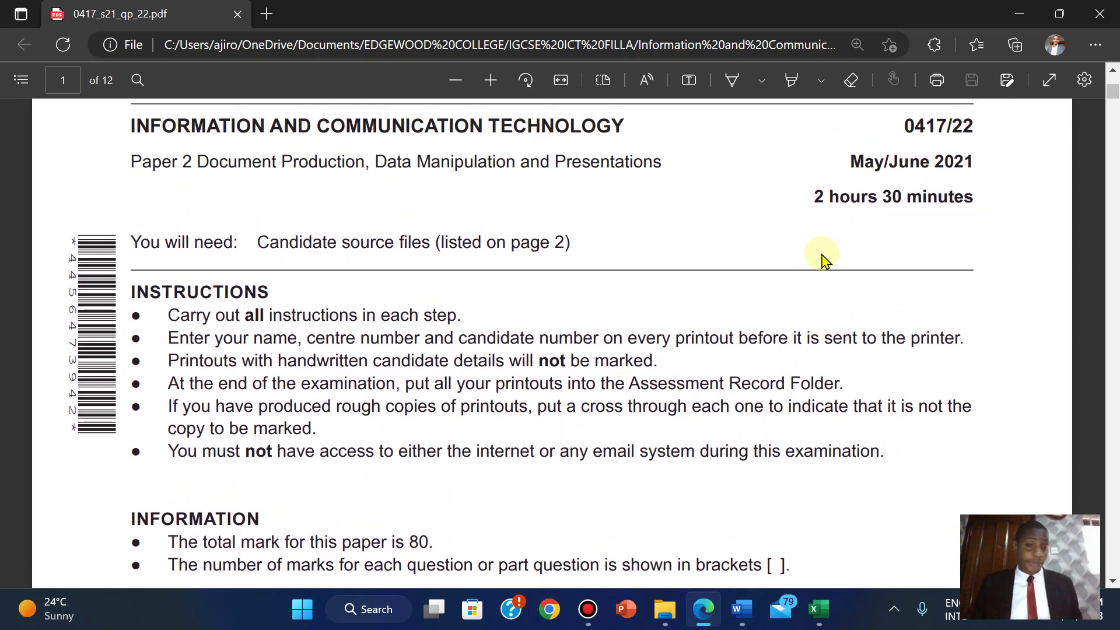
scroll(822, 257, "down", 2)
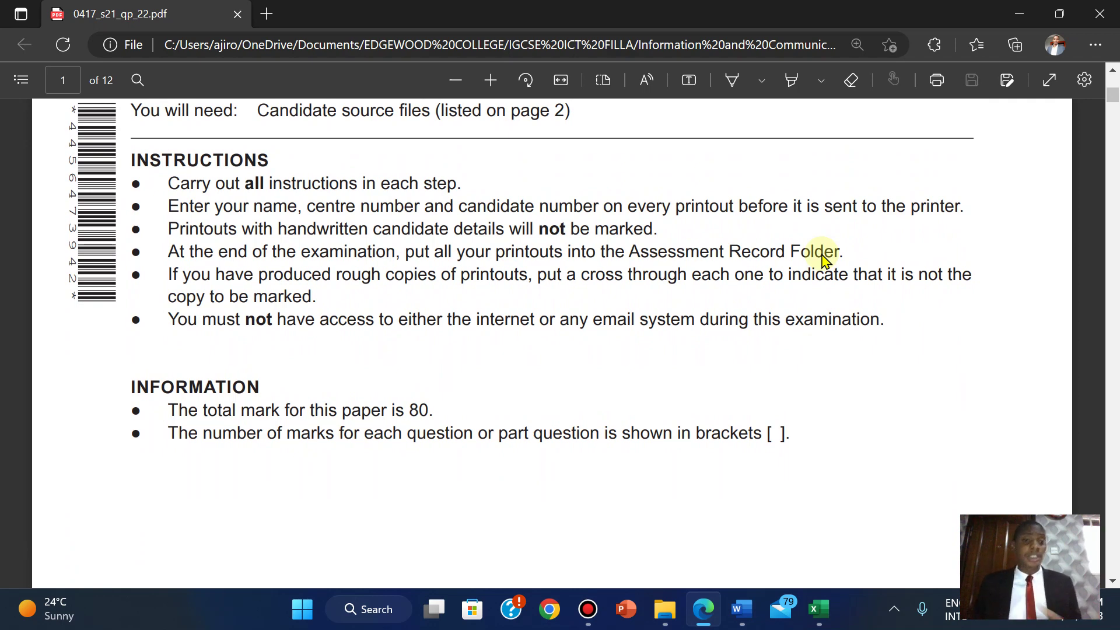
scroll(822, 257, "down", 5)
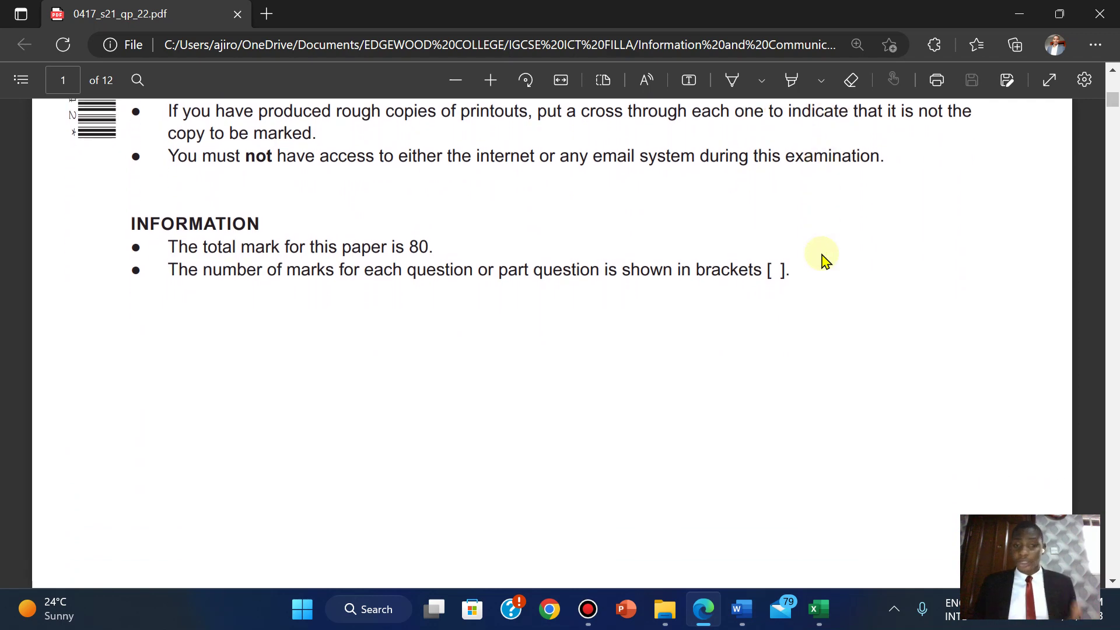
scroll(822, 260, "down", 6)
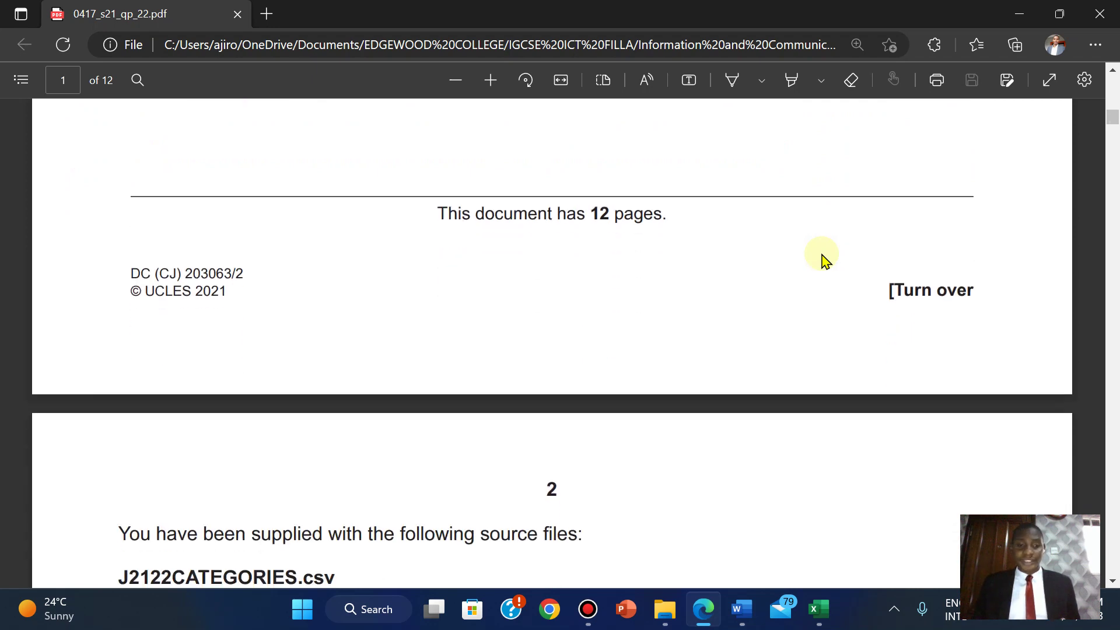
scroll(822, 260, "down", 1)
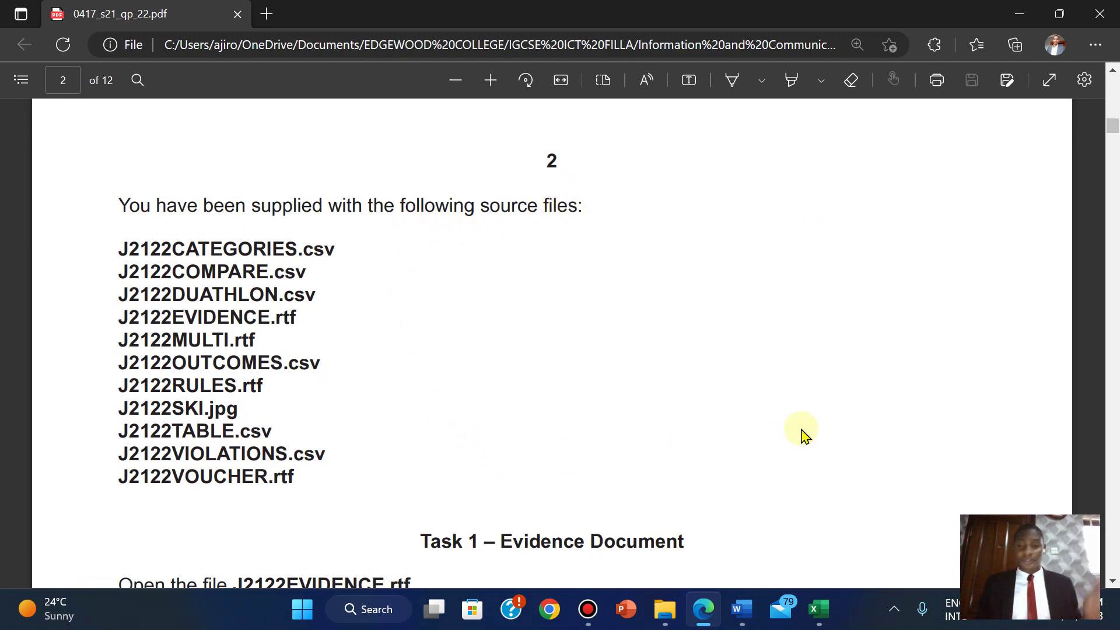
scroll(803, 434, "down", 6)
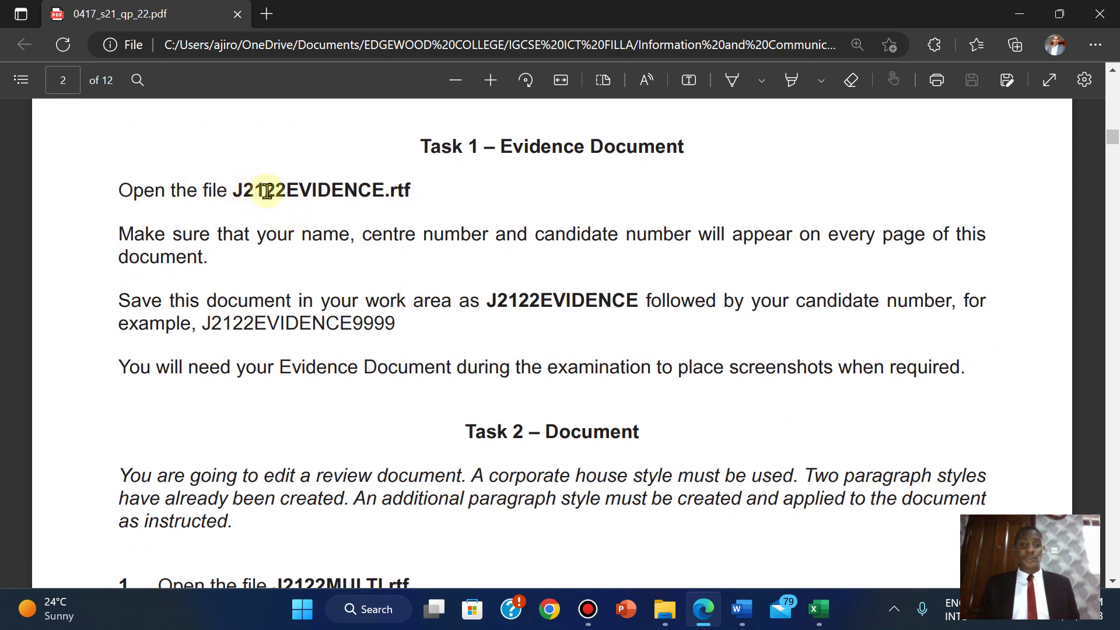
- Open J2122EVIDENCE from the source files folder in Word, then return to the exam paper
left_click(665, 609)
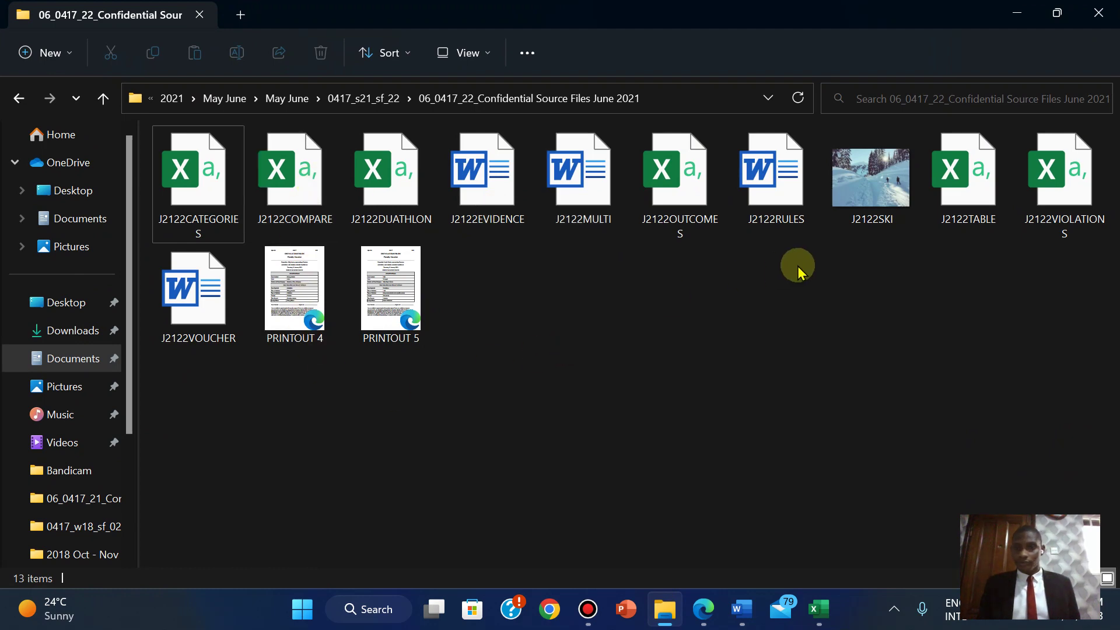
double_click(501, 209)
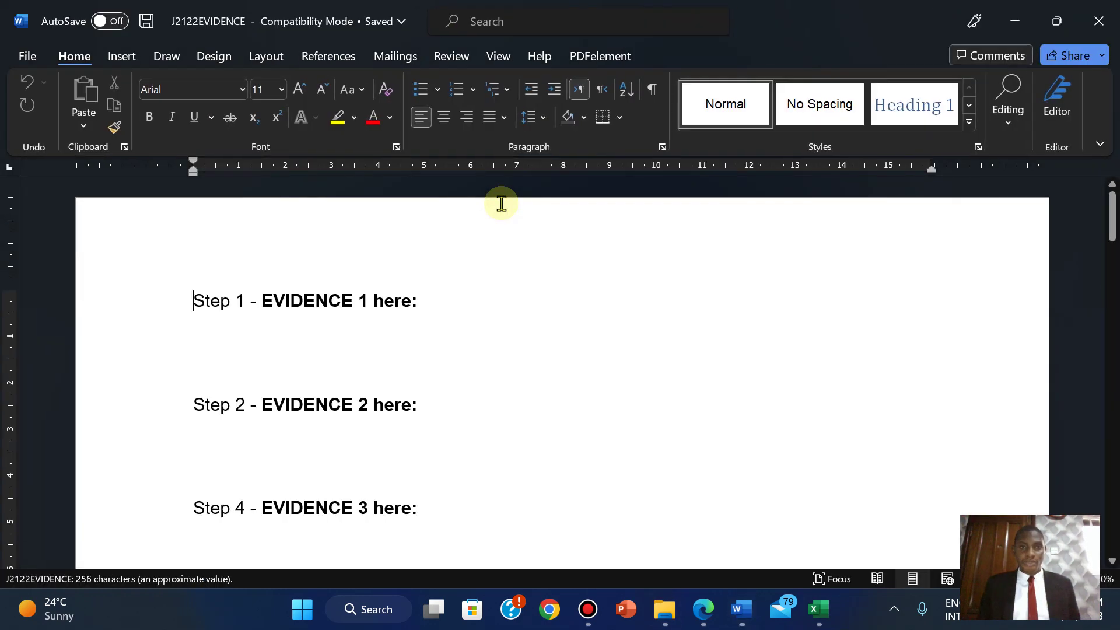
left_click(703, 610)
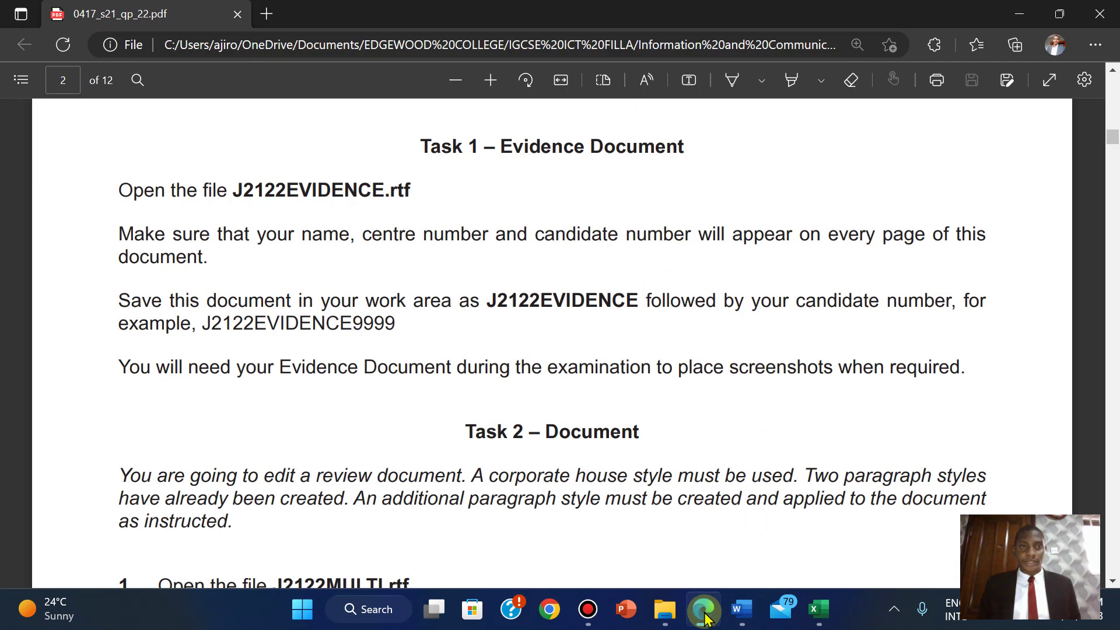
mouse_move(698, 611)
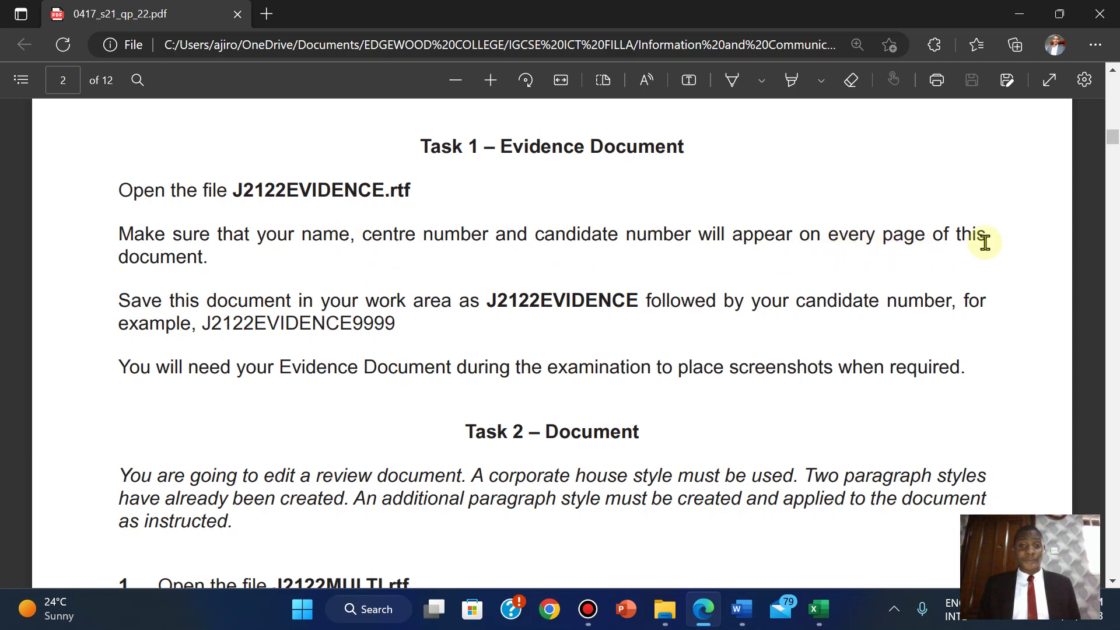
mouse_move(741, 622)
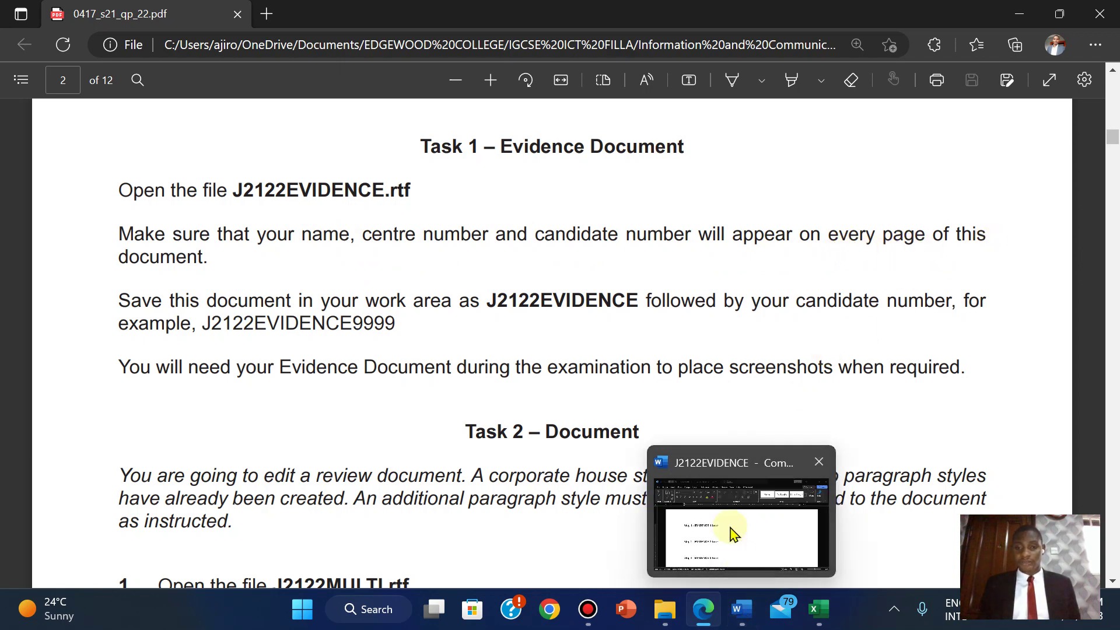
- Insert a Blank (Three Columns) header into the evidence document
left_click(730, 527)
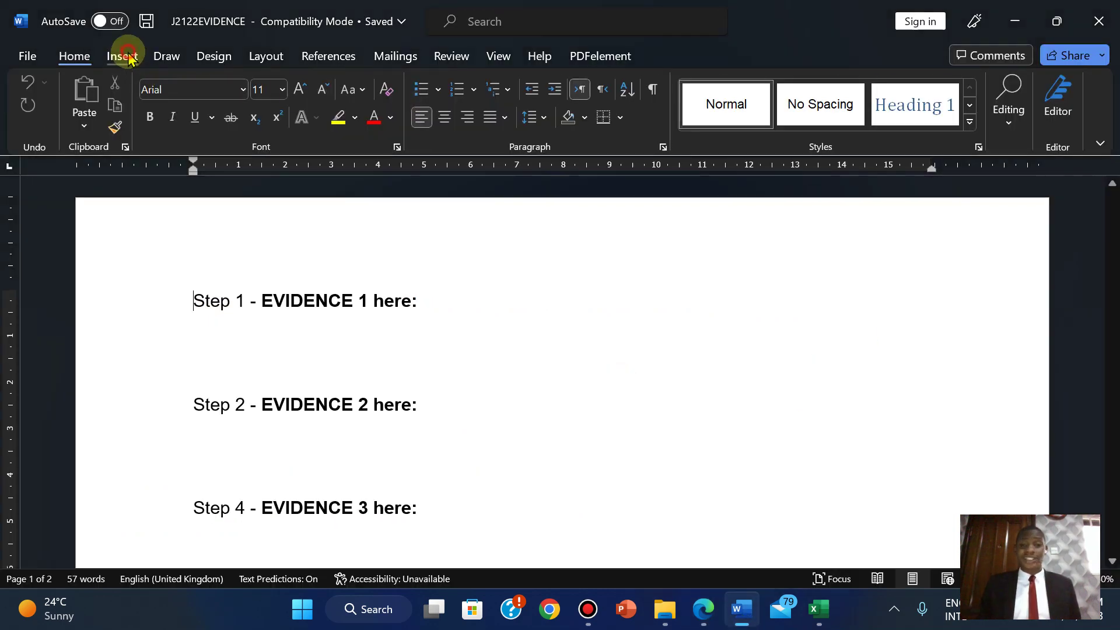
left_click(129, 57)
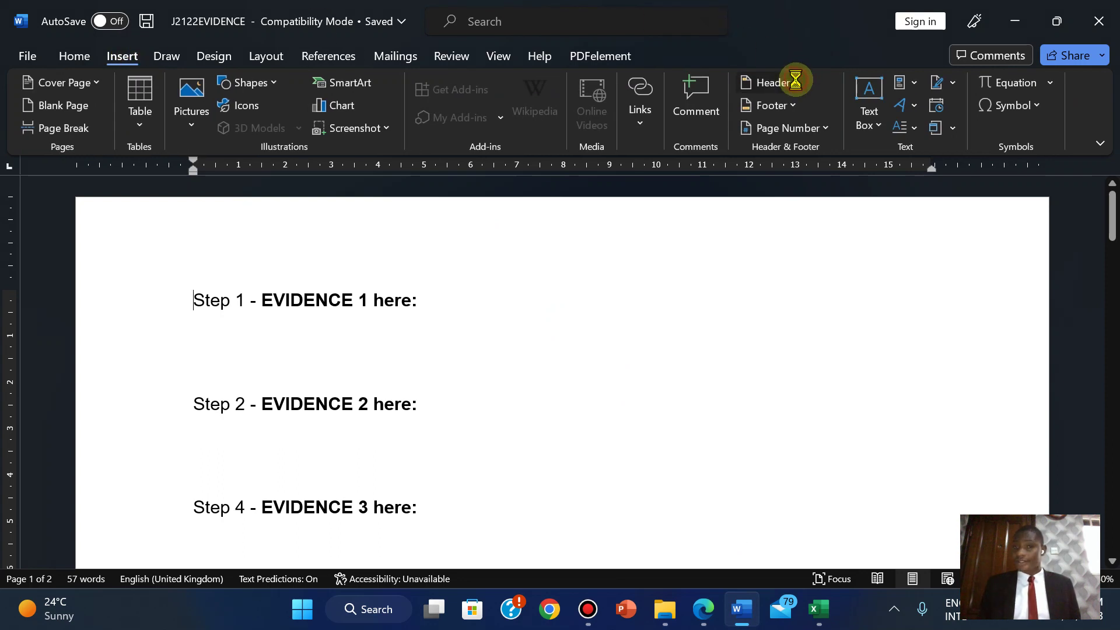
left_click(795, 83)
left_click(840, 288)
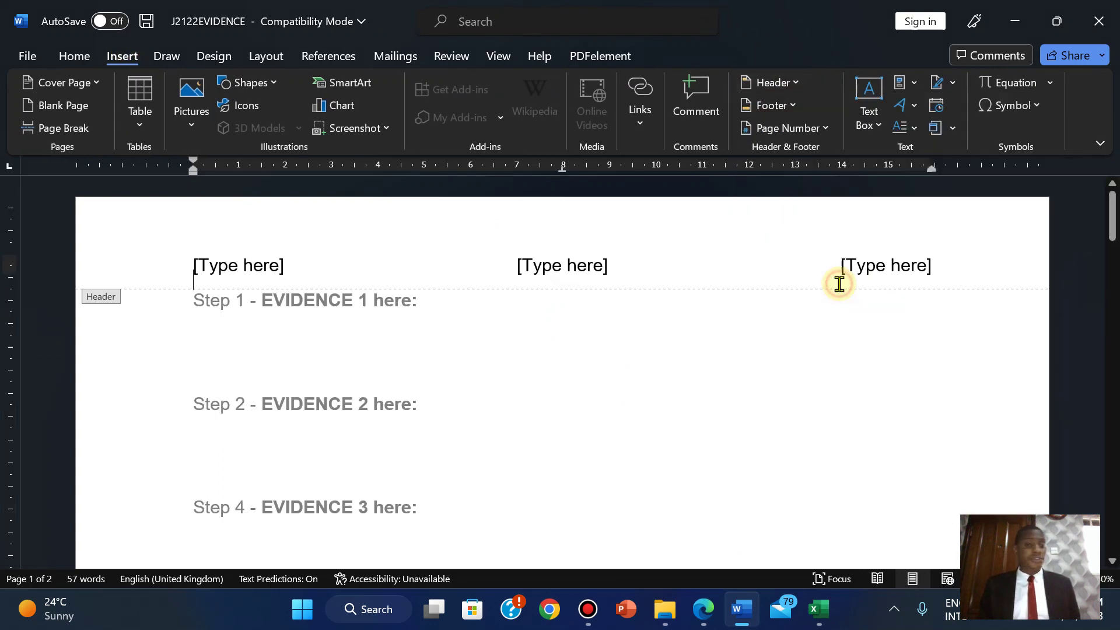
- Fill the three header placeholders with the candidate's name, centre number and candidate number, then close the header
left_click(236, 267)
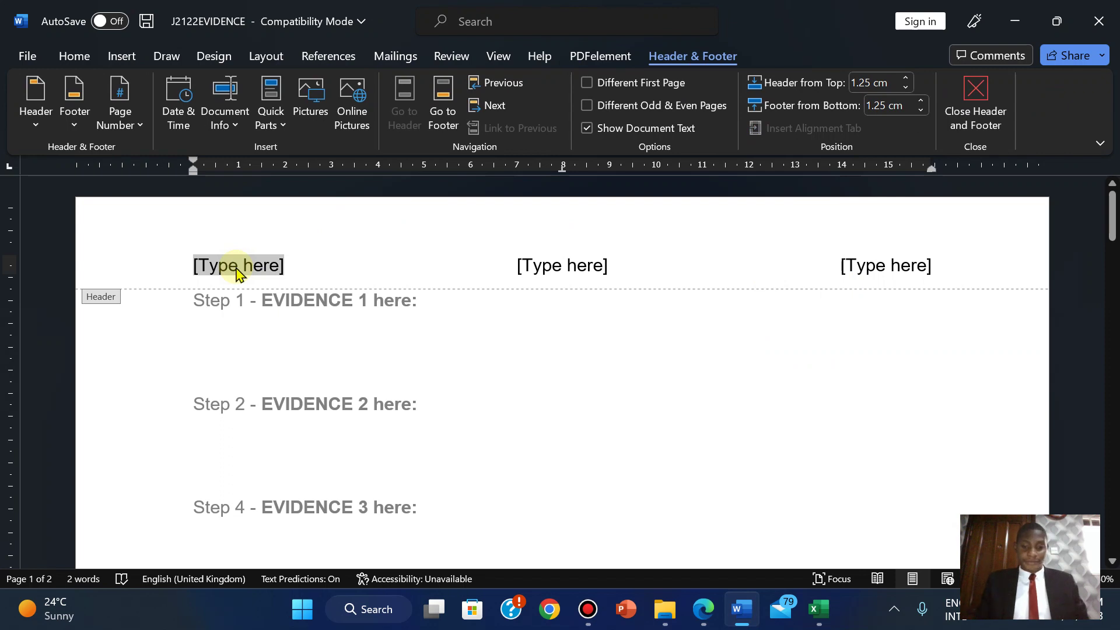
type("aj")
key("BackSpace")
key("BackSpace")
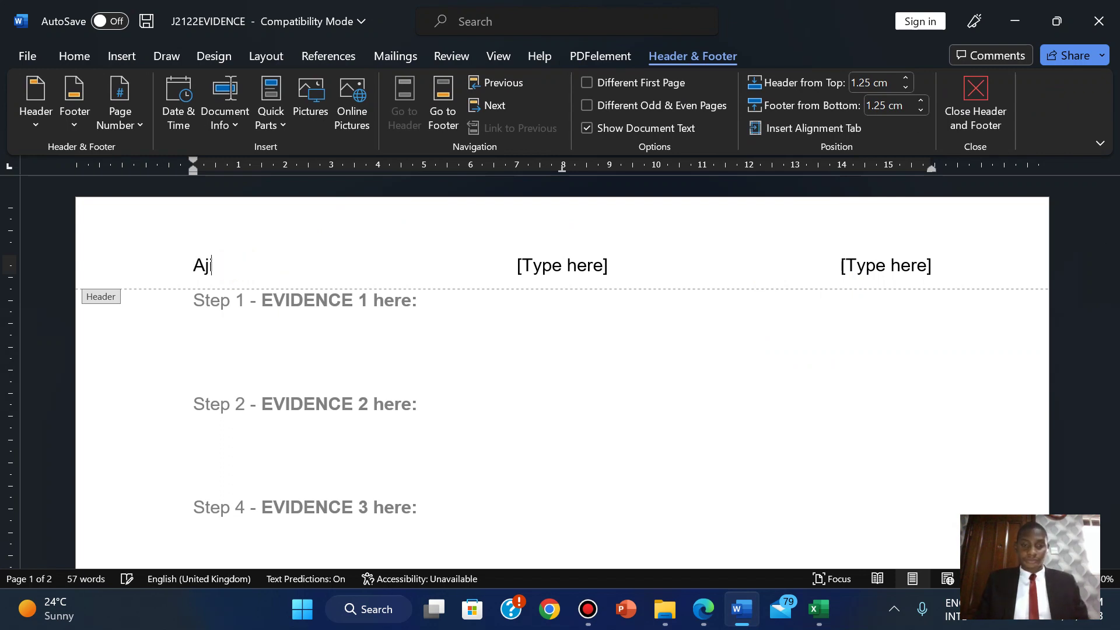
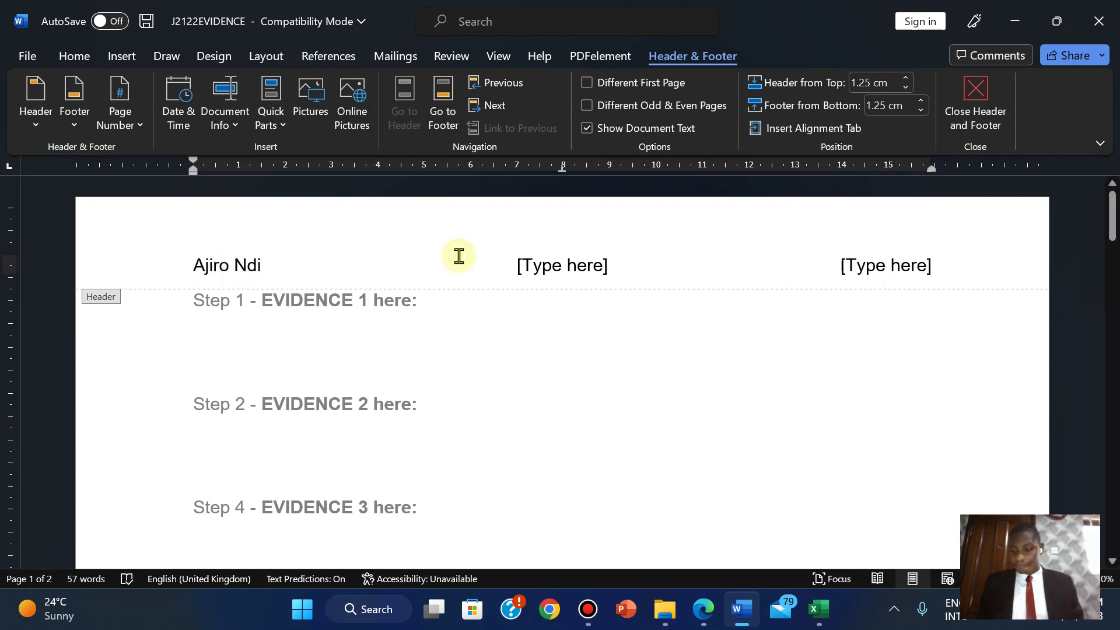
left_click(547, 265)
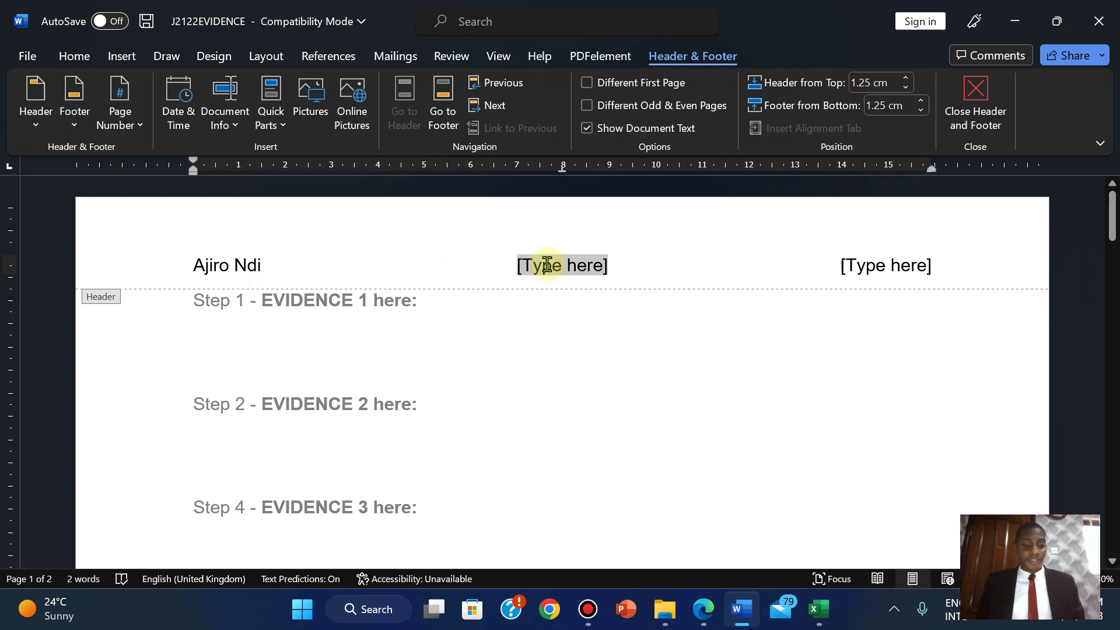
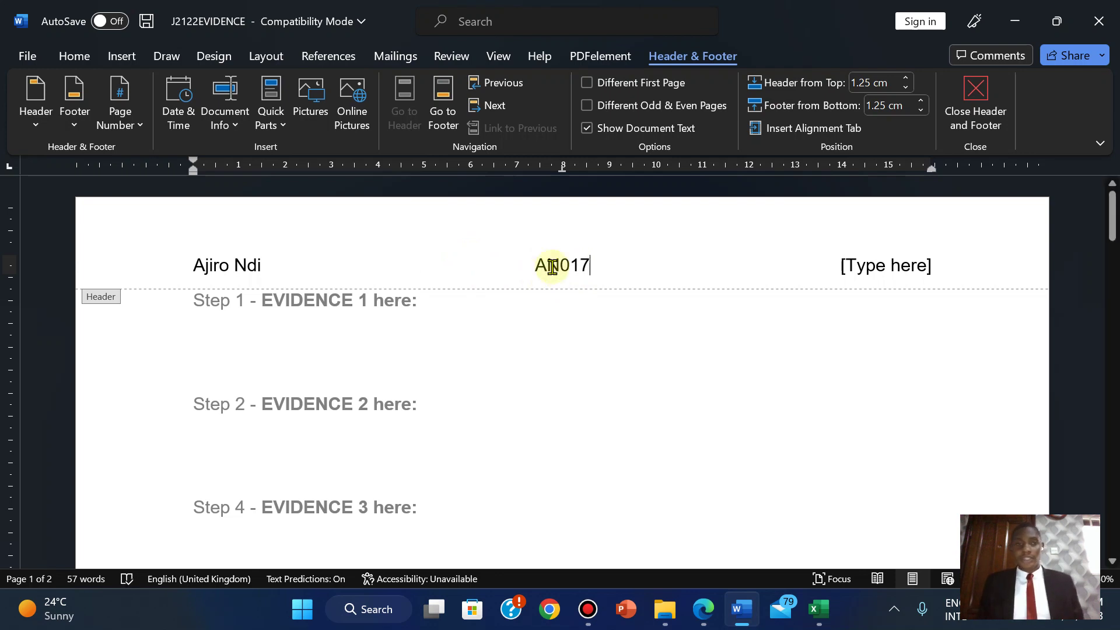
left_click(885, 262)
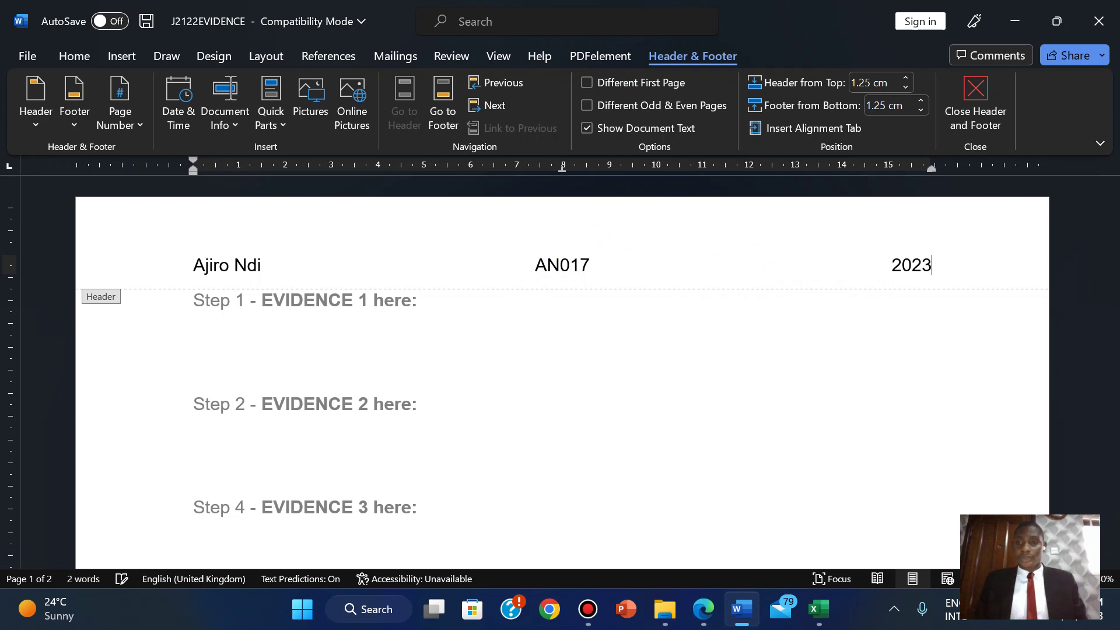
left_click(971, 125)
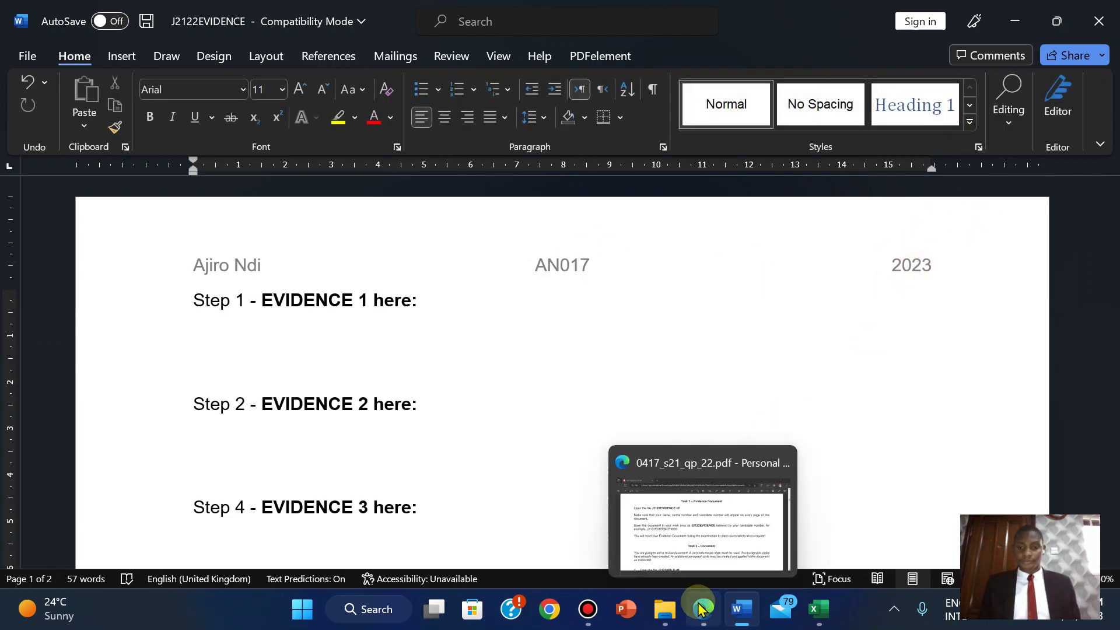
- Bring the exam paper back to reread the Task 1 save instructions
left_click(702, 608)
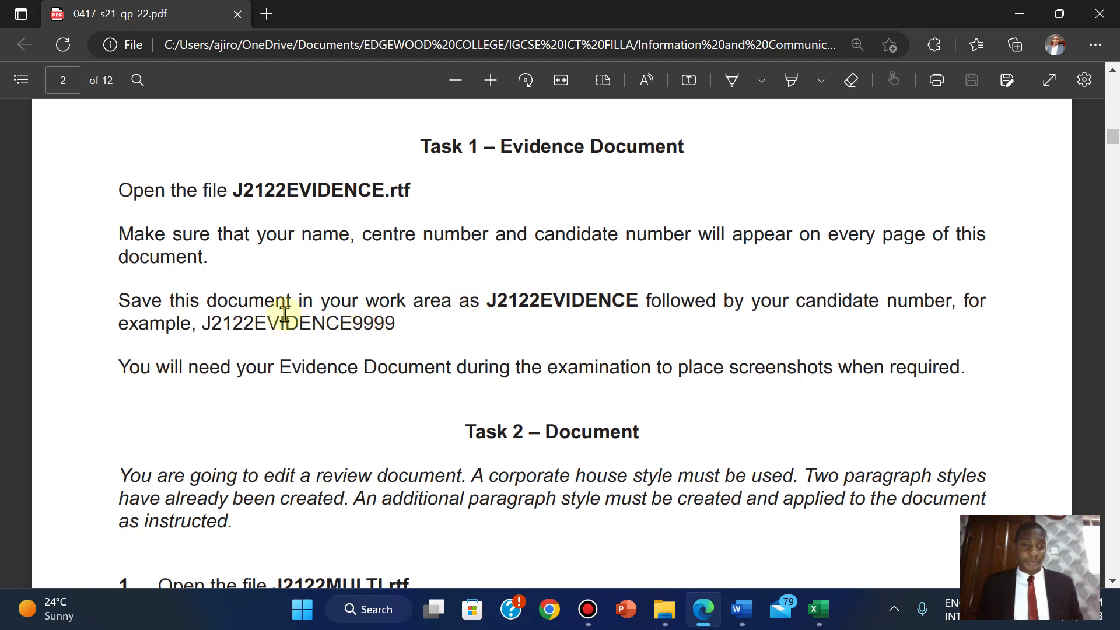
- Save the evidence document as J2122EVIDENCE2023 in Word Document (*.docx) format
mouse_move(744, 606)
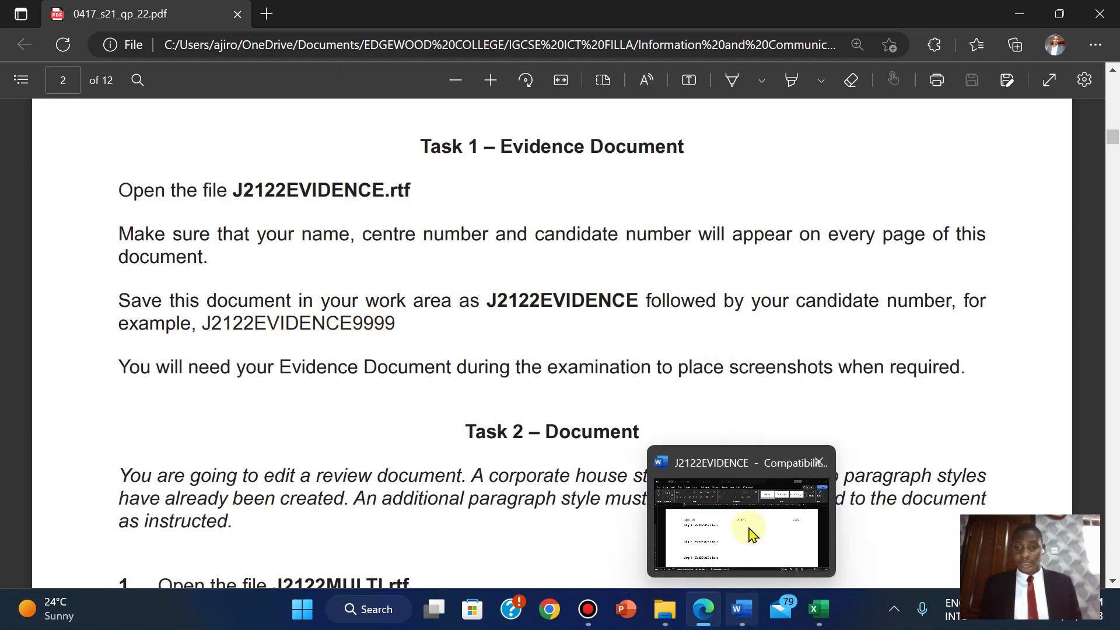
left_click(749, 528)
left_click(27, 58)
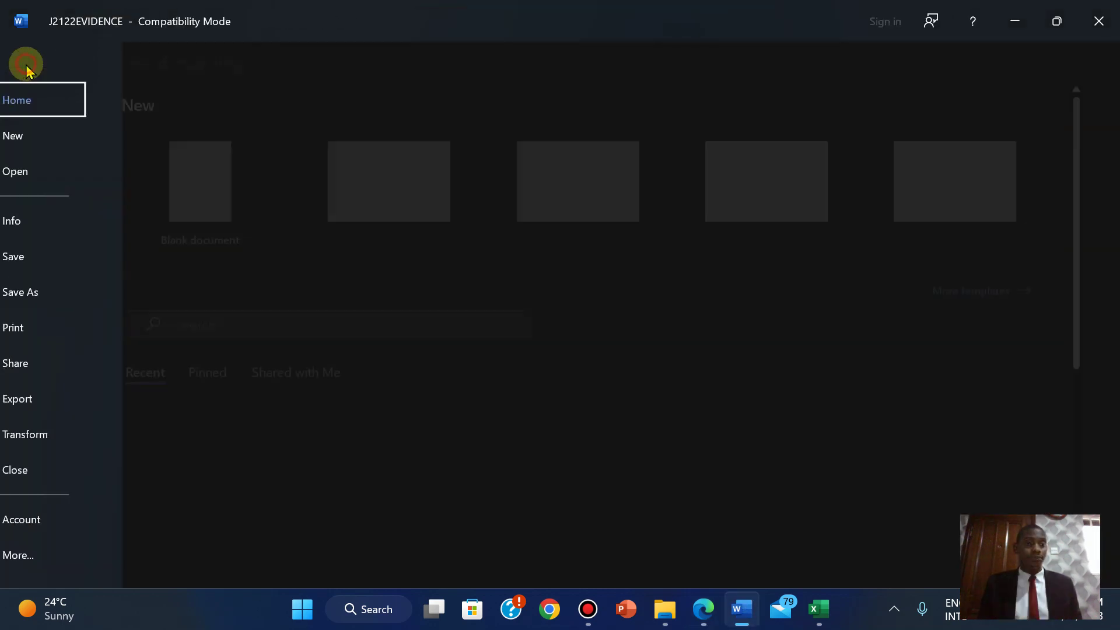
left_click(56, 293)
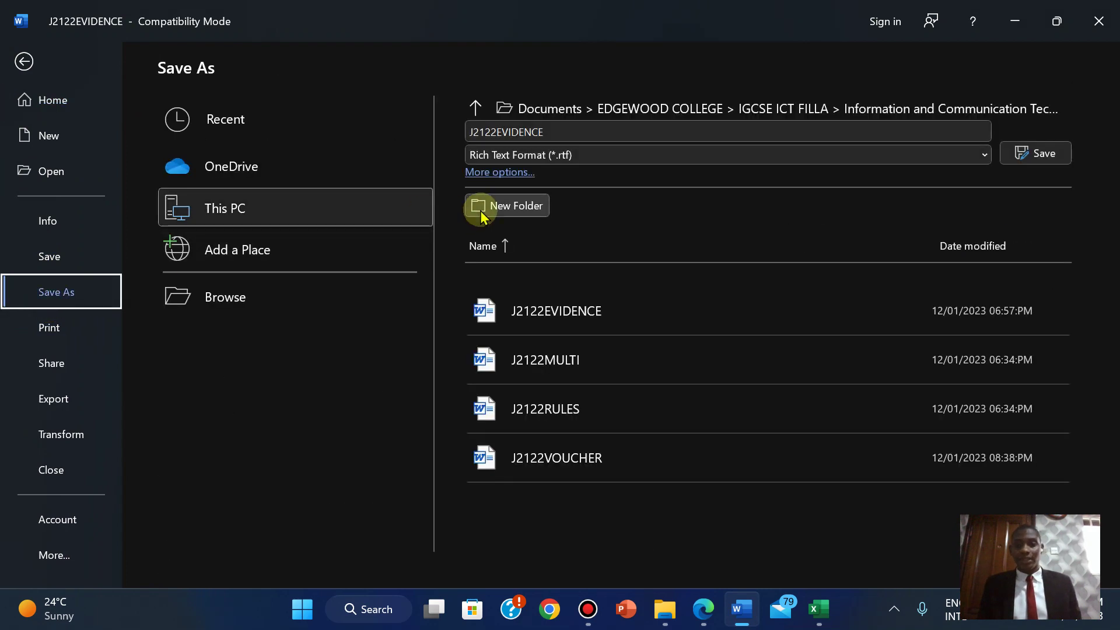
left_click(546, 163)
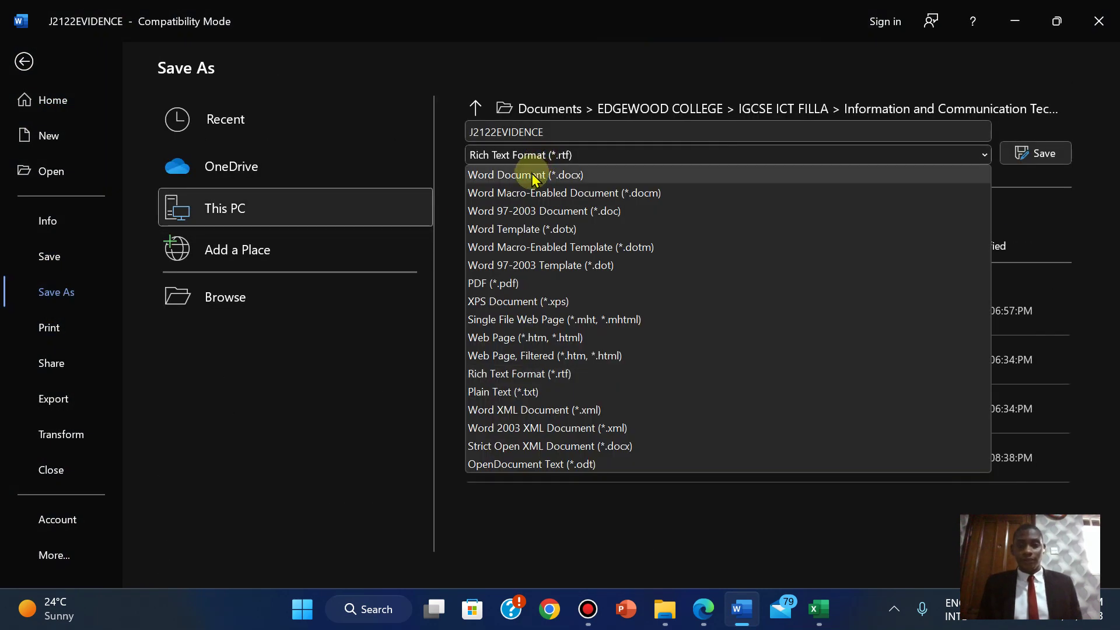
left_click(531, 175)
left_click(560, 133)
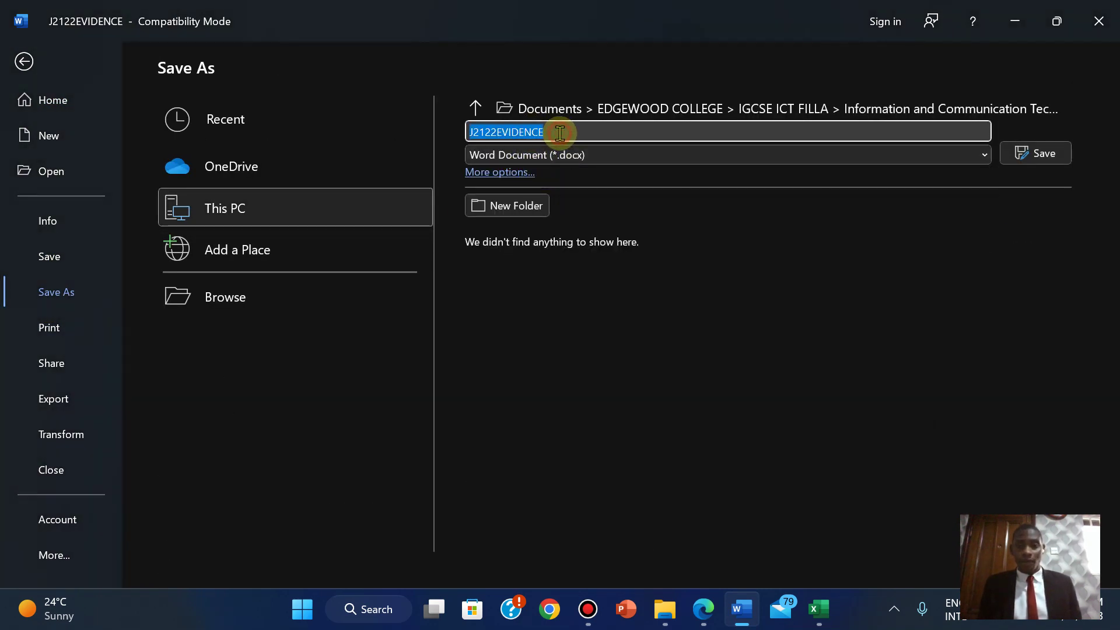
left_click(560, 133)
type("2023")
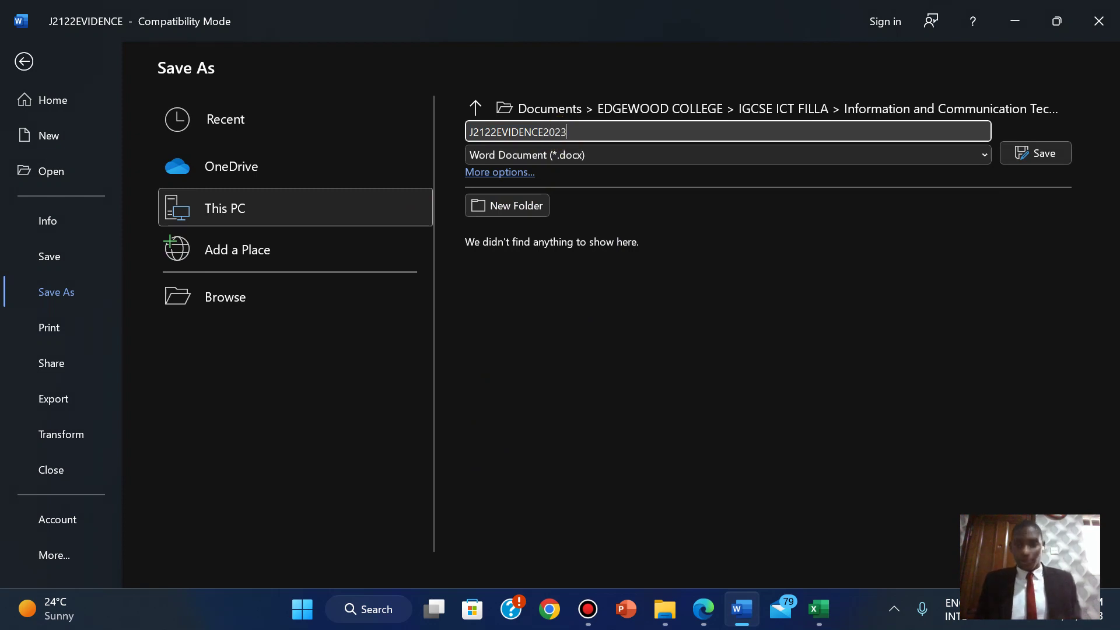
left_click(1038, 153)
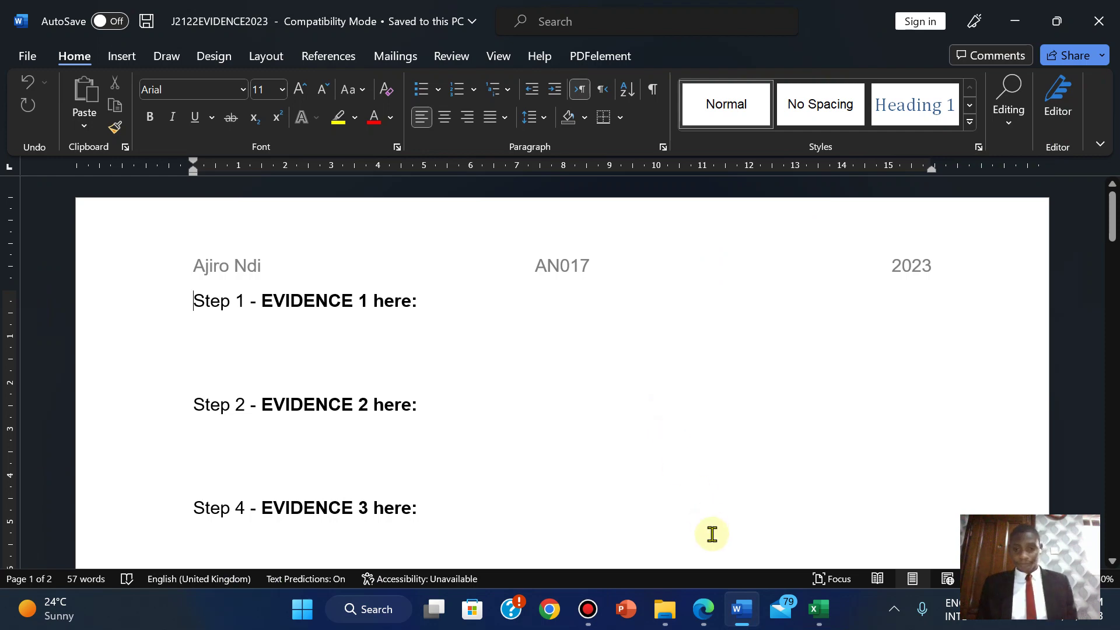
left_click(703, 609)
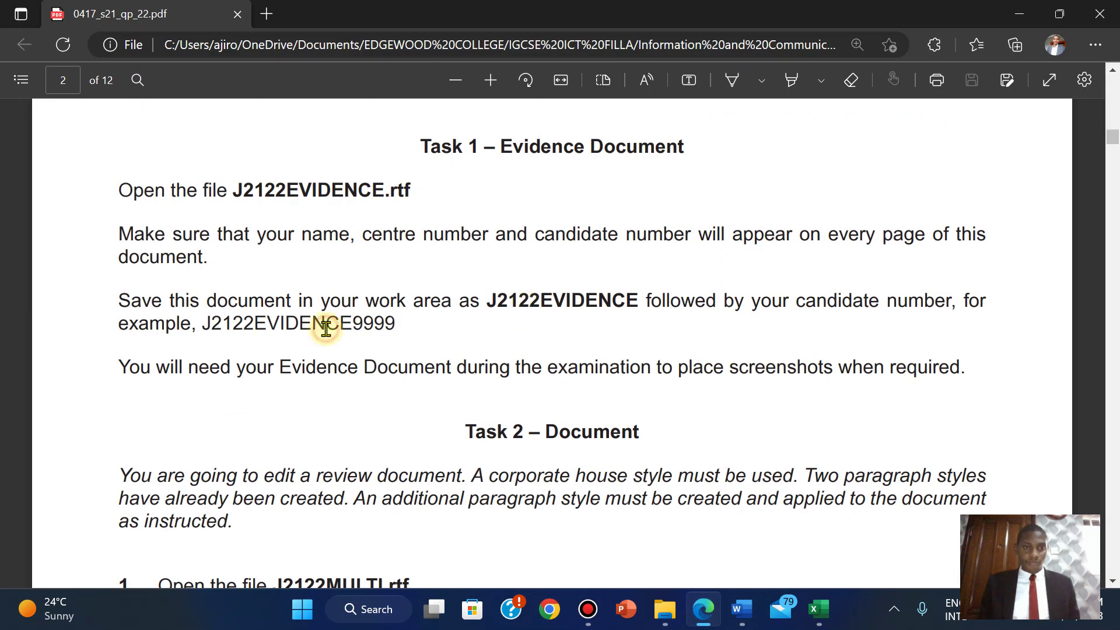
scroll(326, 329, "down", 1)
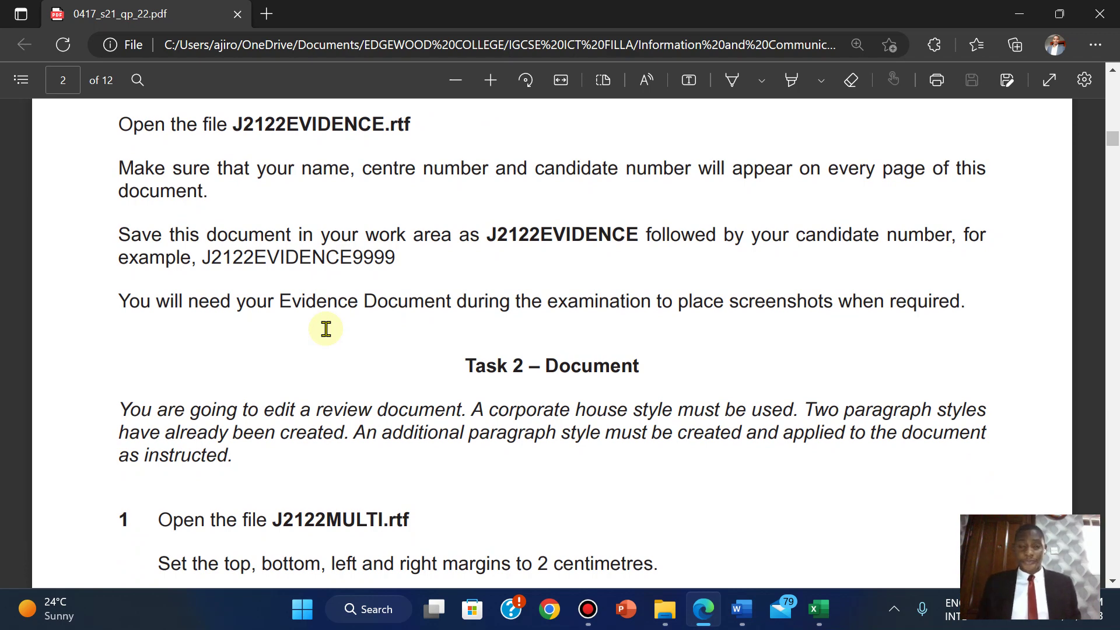
scroll(326, 329, "down", 3)
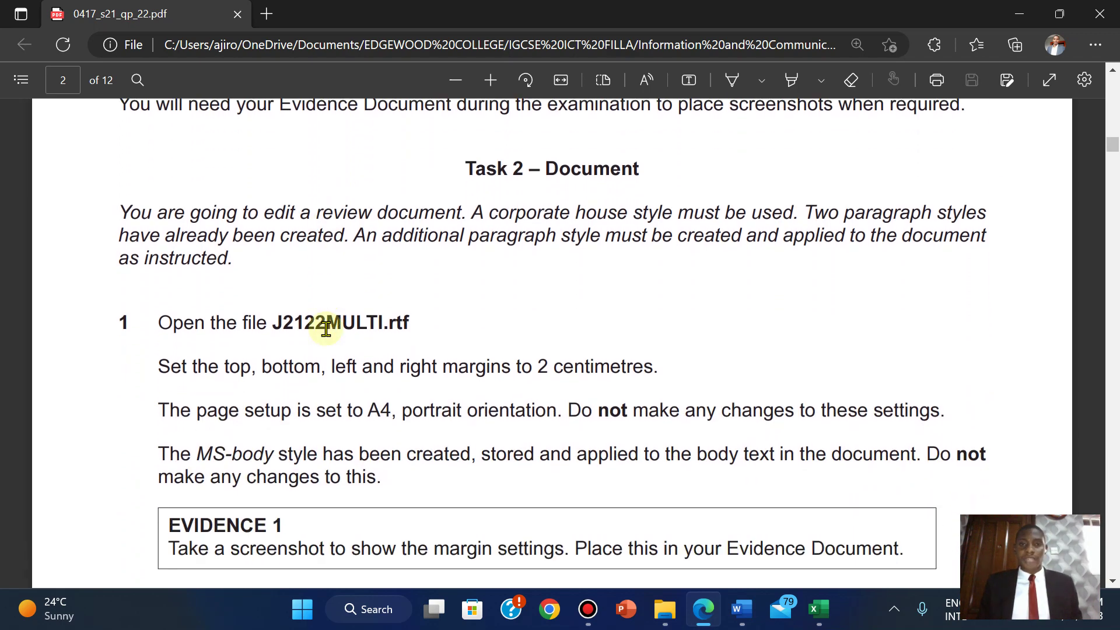
scroll(326, 329, "down", 2)
scroll(326, 329, "up", 2)
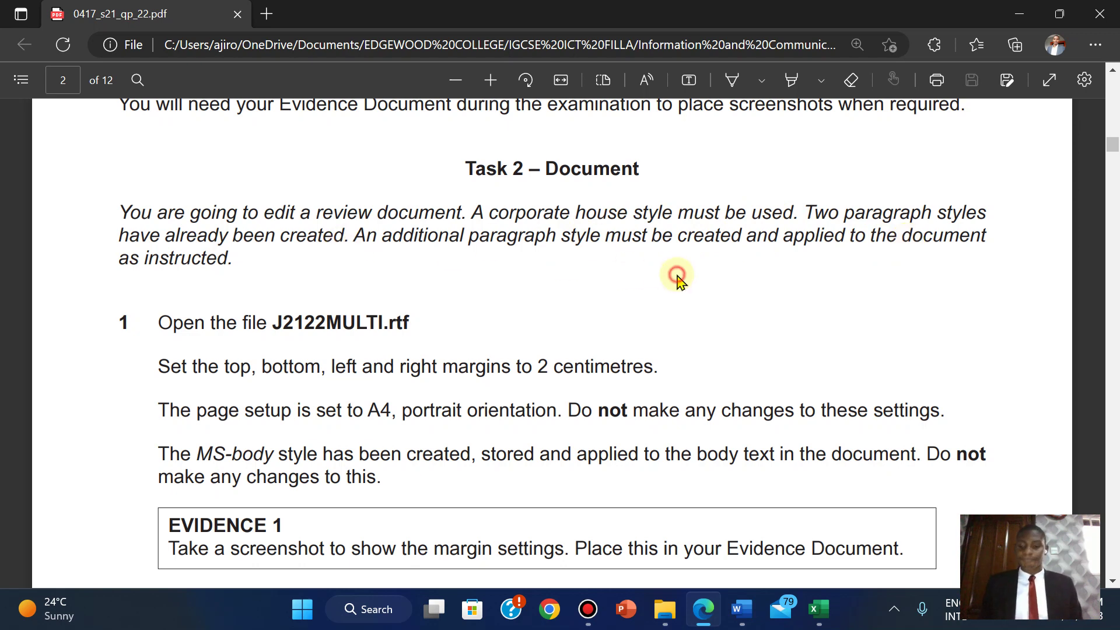
scroll(678, 282, "down", 3)
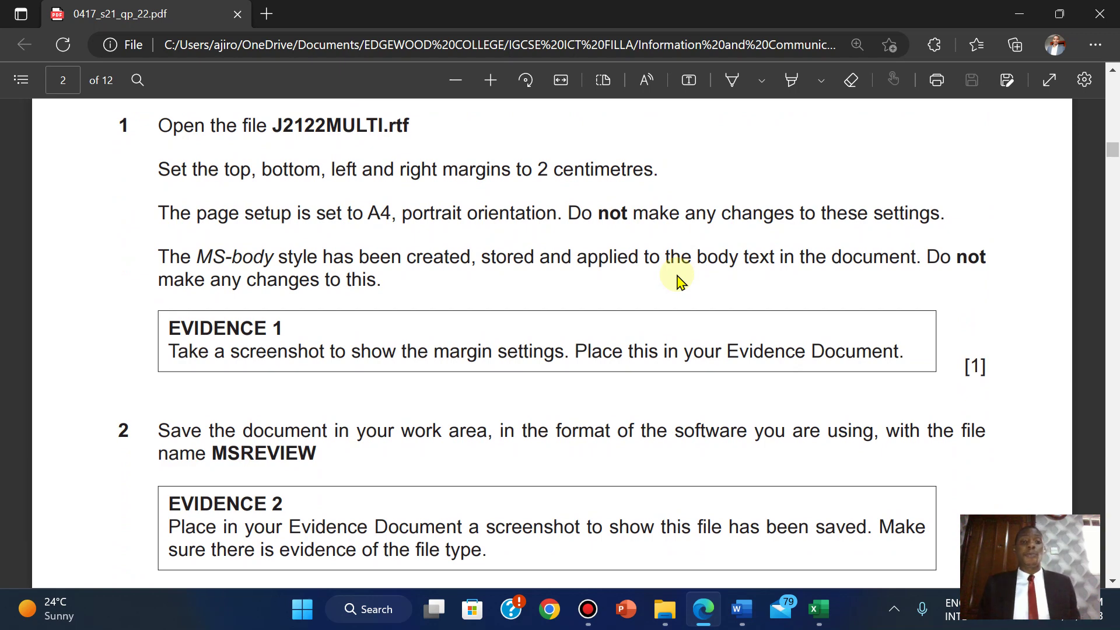
left_click(665, 609)
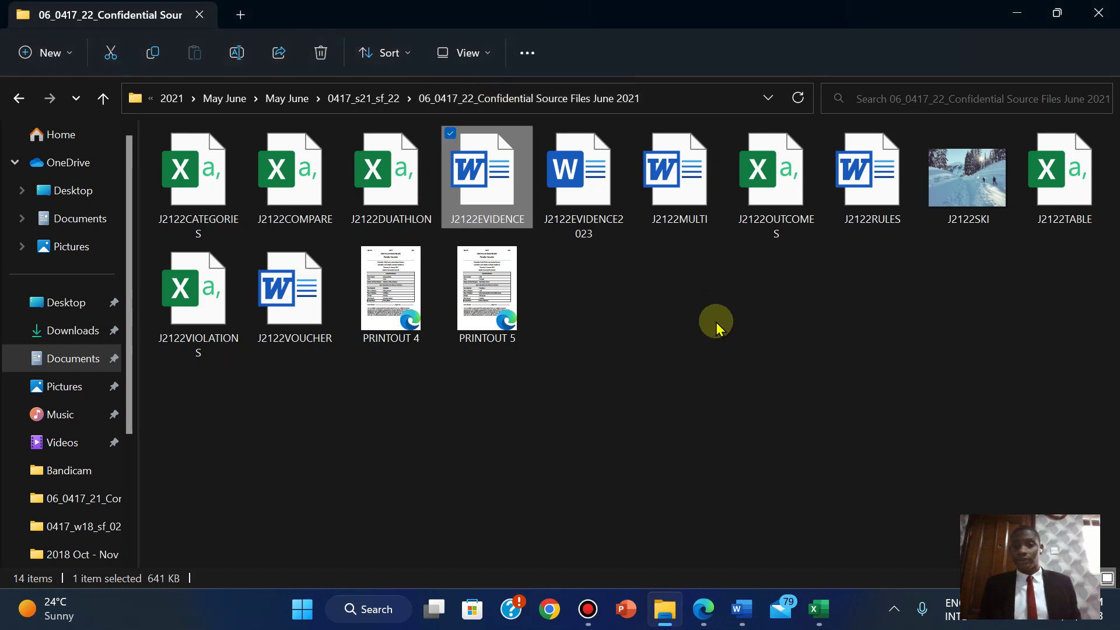
- Open J2122EVIDENCE2023 and J2122MULTI in Word with editing enabled, then return to the exam paper
double_click(583, 175)
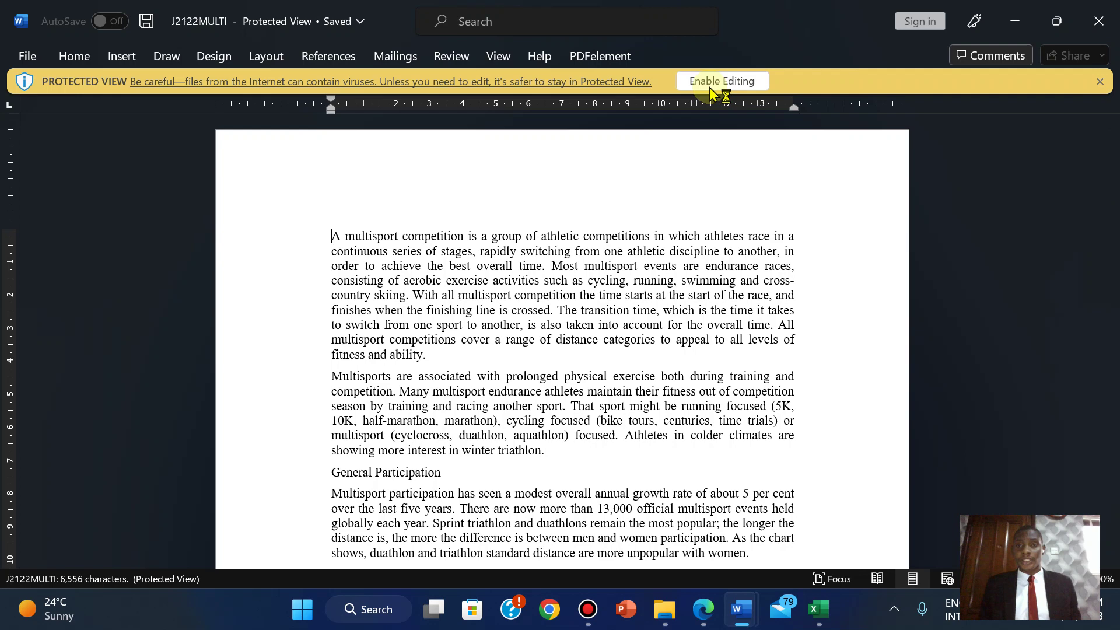
left_click(709, 82)
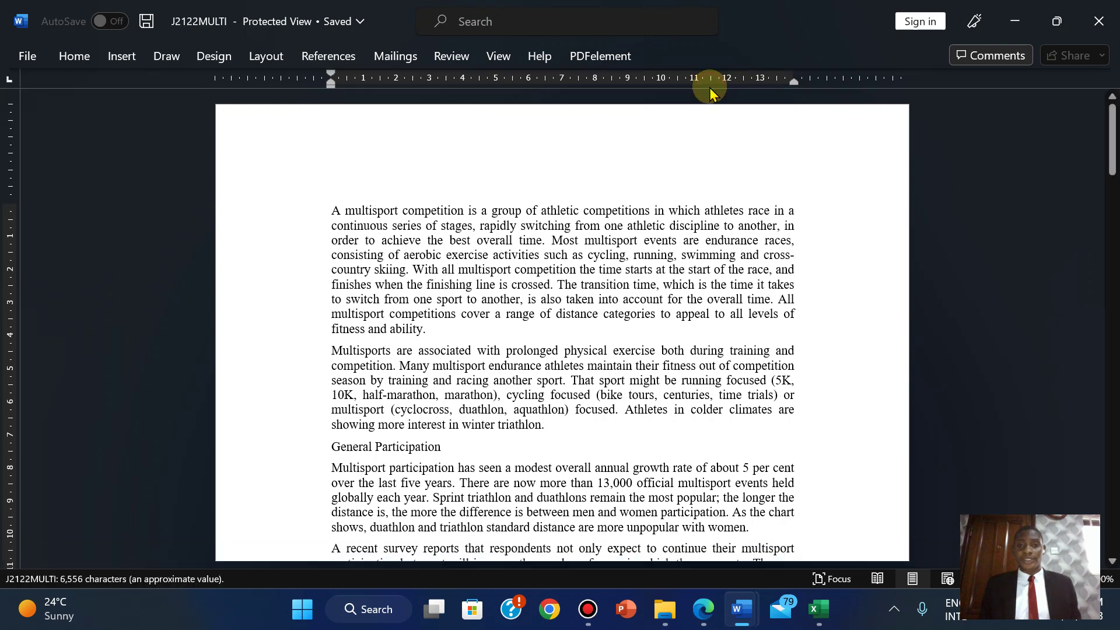
left_click(704, 610)
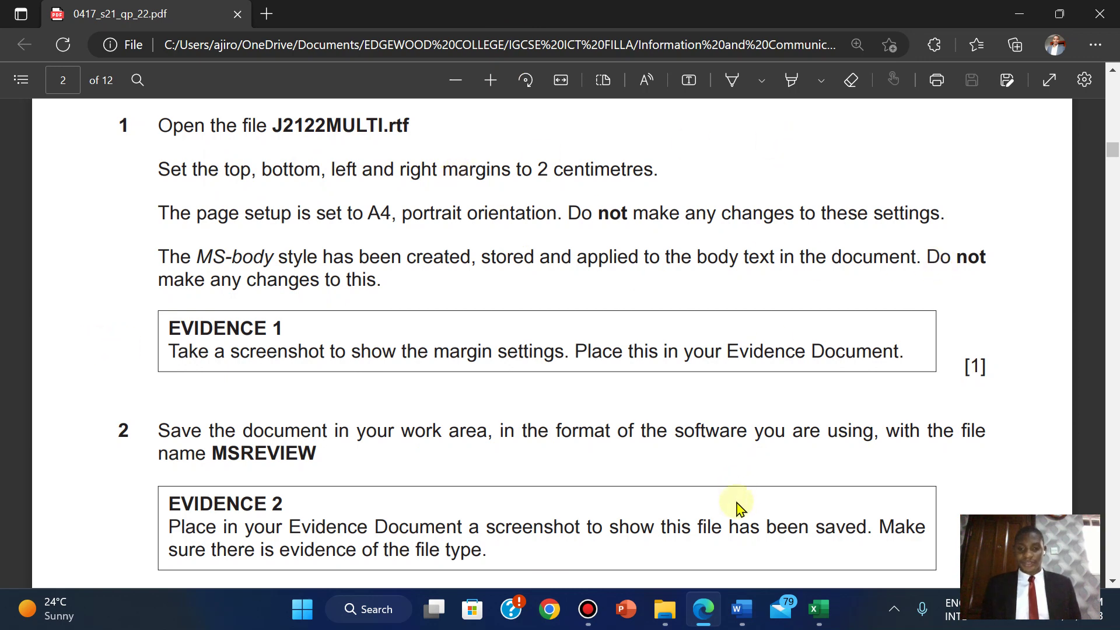
- Set J2122MULTI's top, bottom, left and right margins to 2 cm in Page Setup
mouse_move(738, 619)
left_click(781, 532)
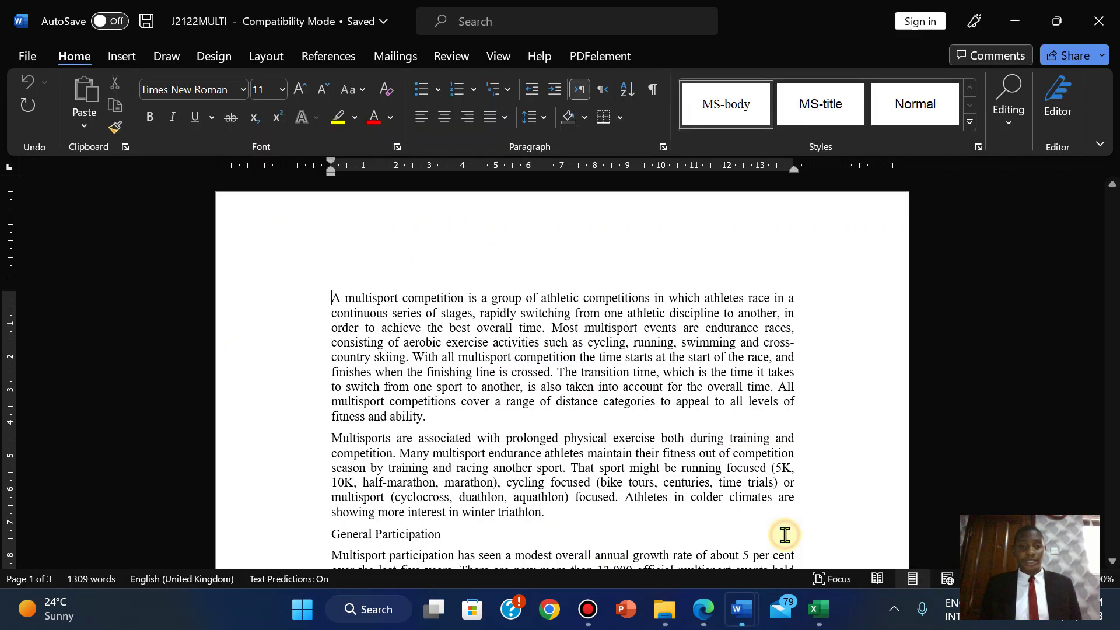
left_click(263, 56)
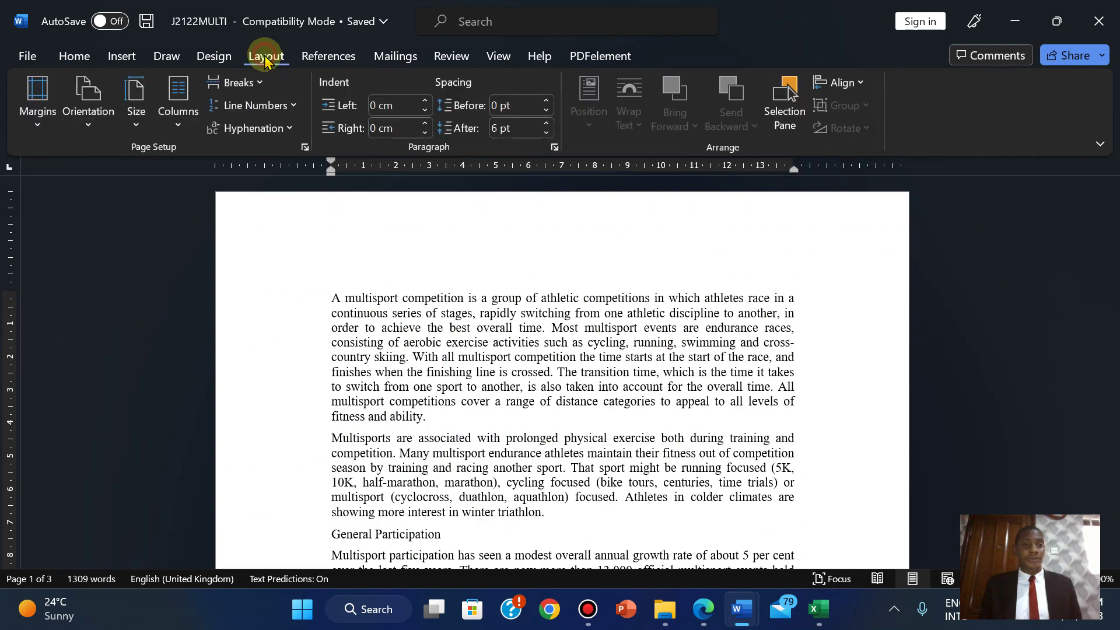
left_click(303, 150)
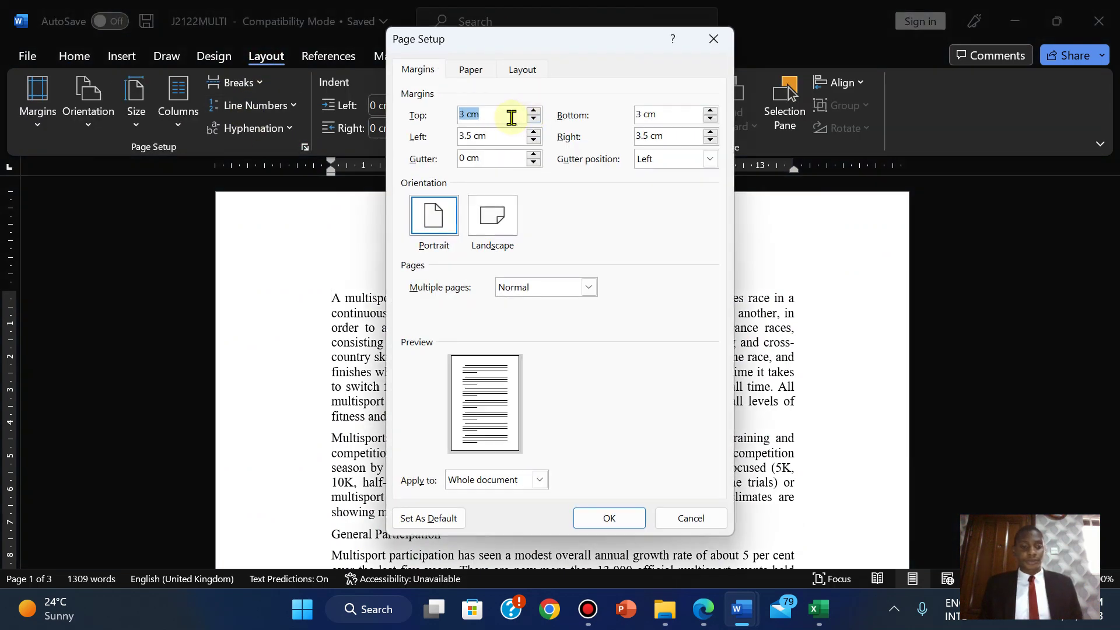
type("2")
key("Tab")
type("2")
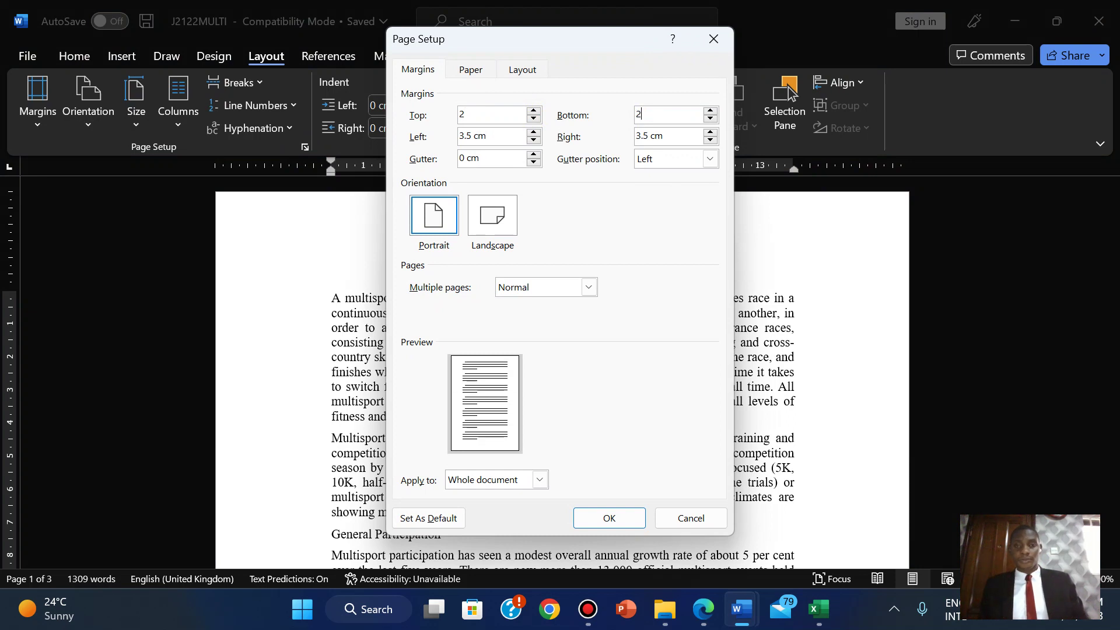
key("Tab")
type("2")
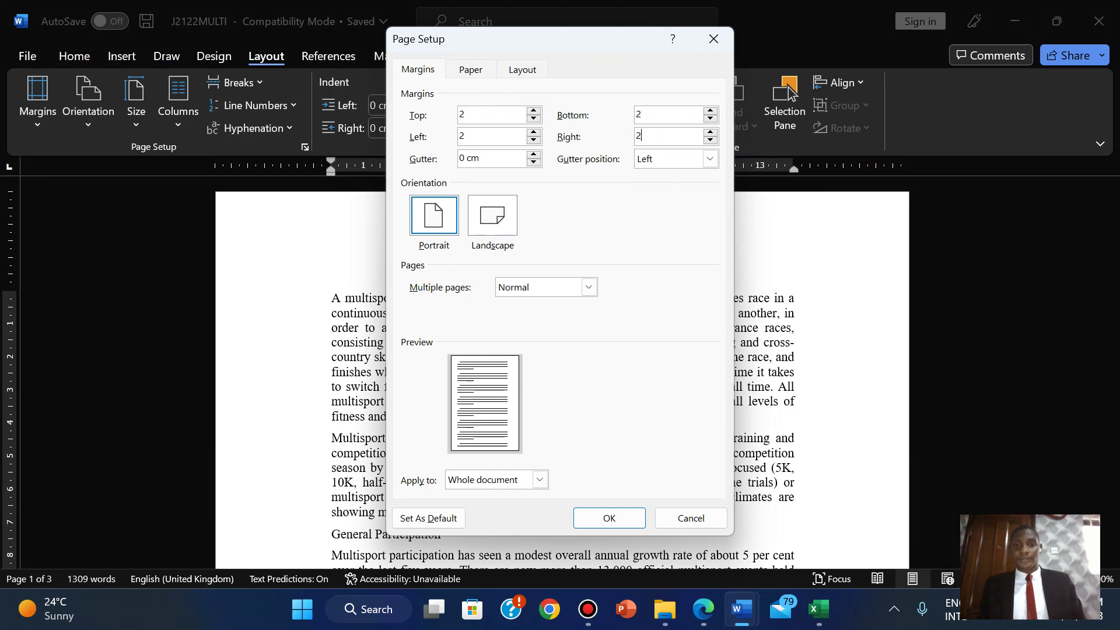
left_click(595, 518)
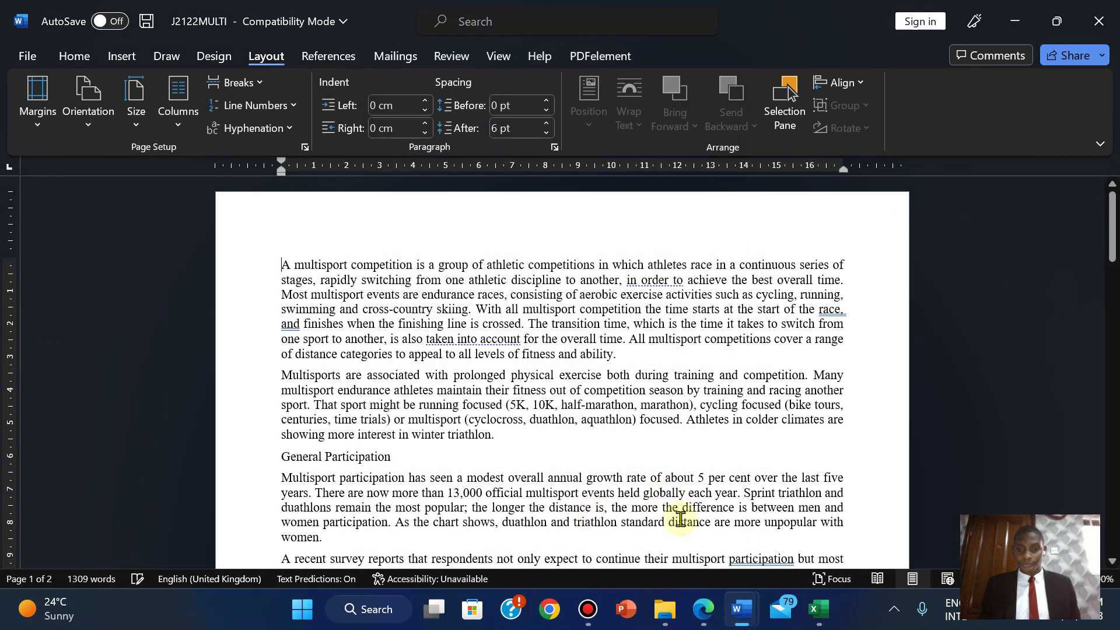
left_click(702, 609)
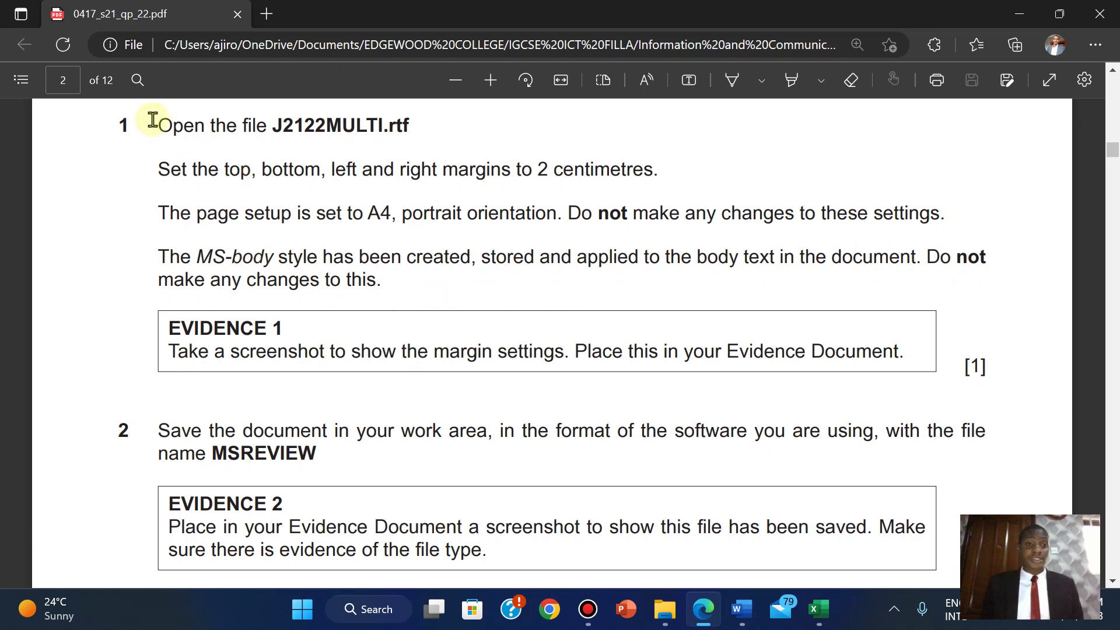
- Highlight question 1's instruction paragraphs green in the exam paper PDF
left_click_drag(160, 128, 393, 292)
mouse_move(434, 182)
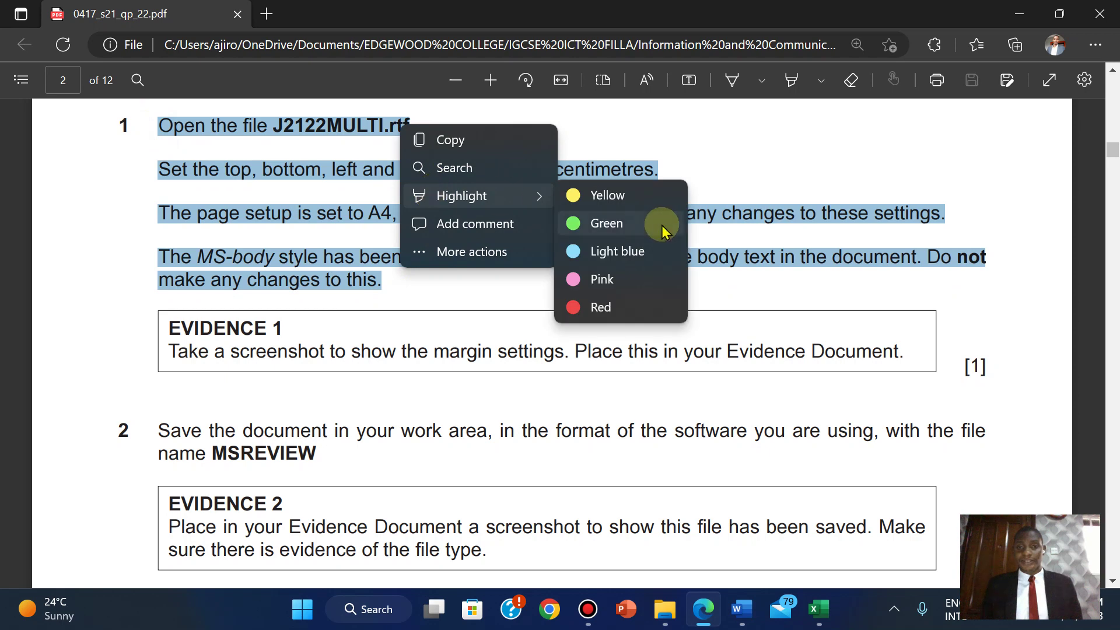
left_click(662, 227)
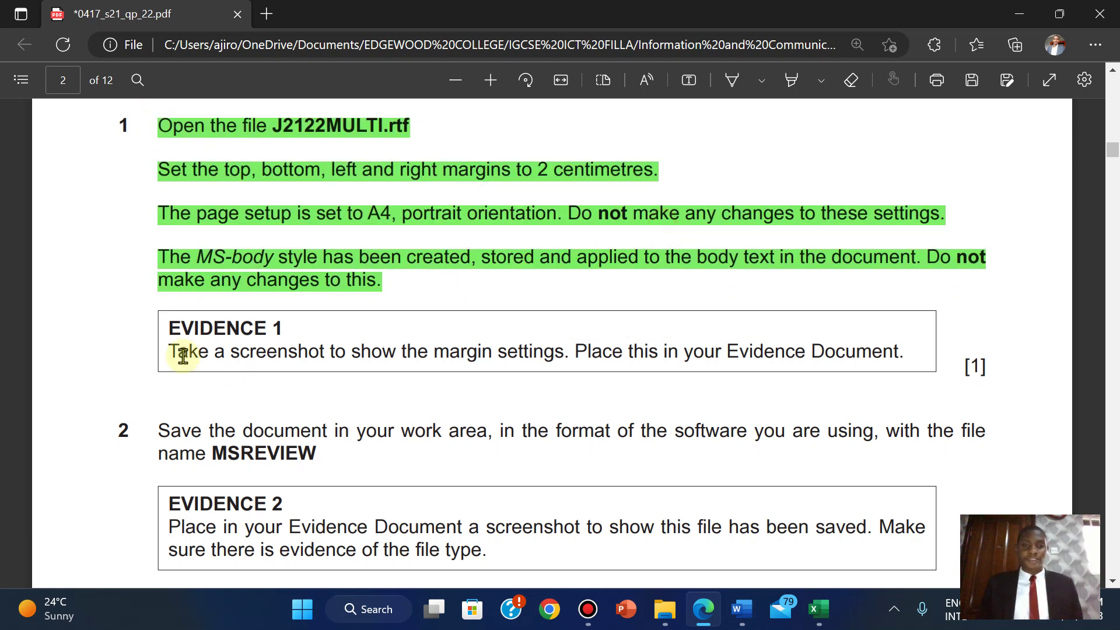
scroll(182, 356, "down", 1)
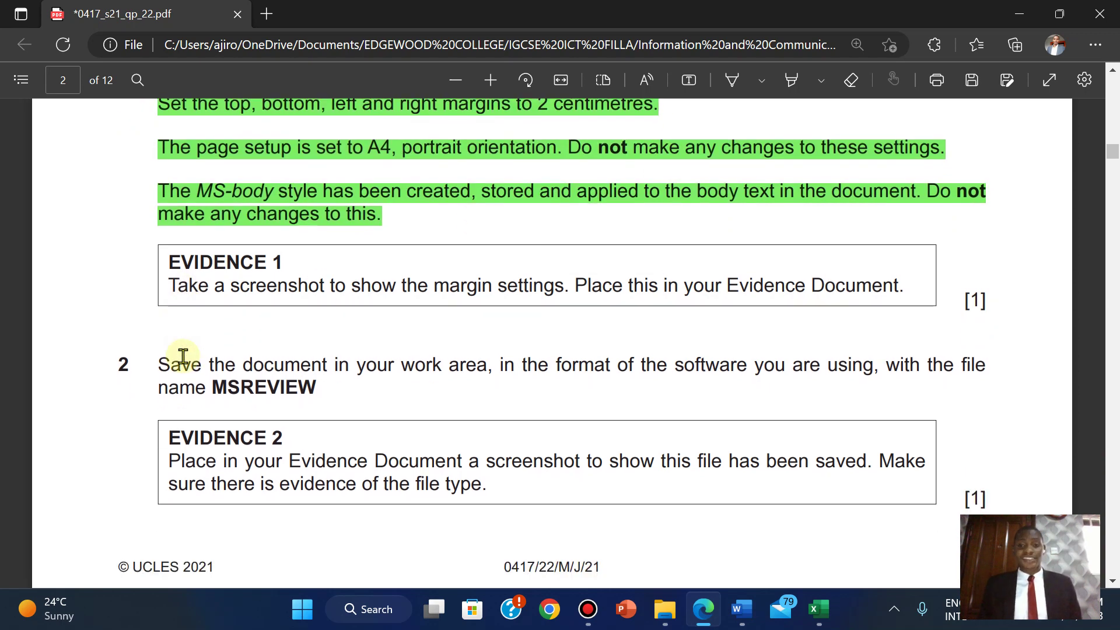
mouse_move(746, 610)
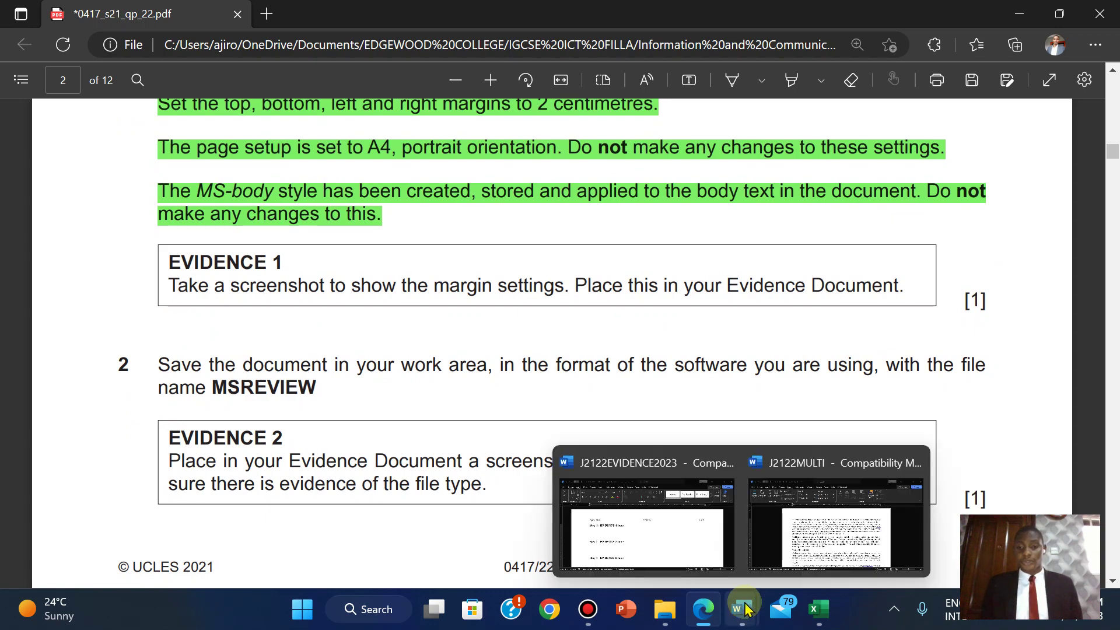
left_click(758, 501)
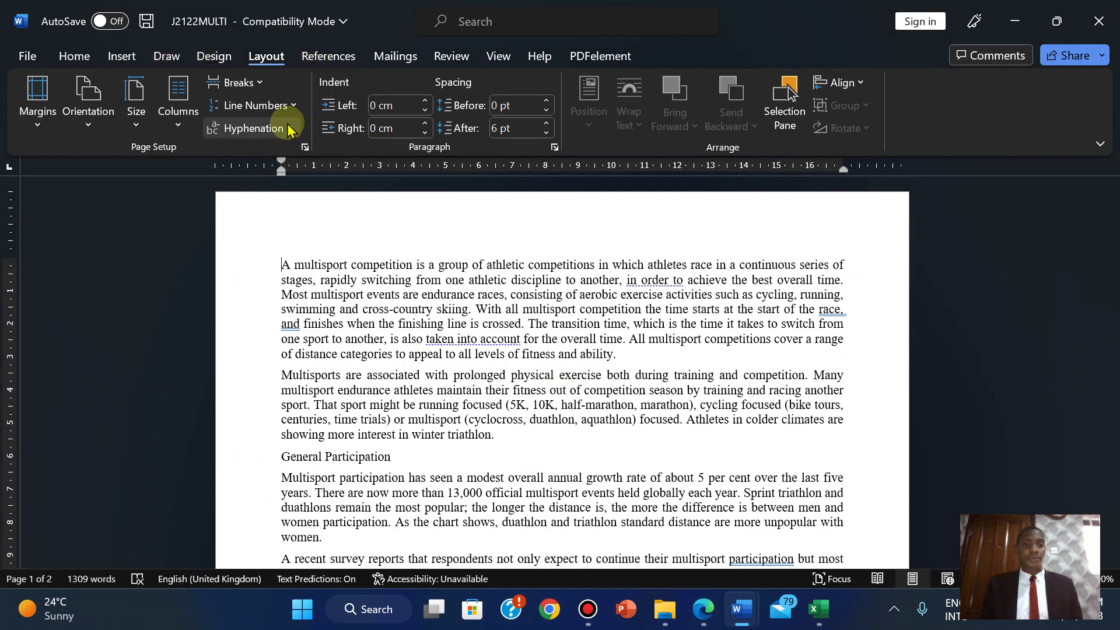
- Reopen Page Setup and snip its 2 cm Margins section with the Snipping Tool
left_click(306, 148)
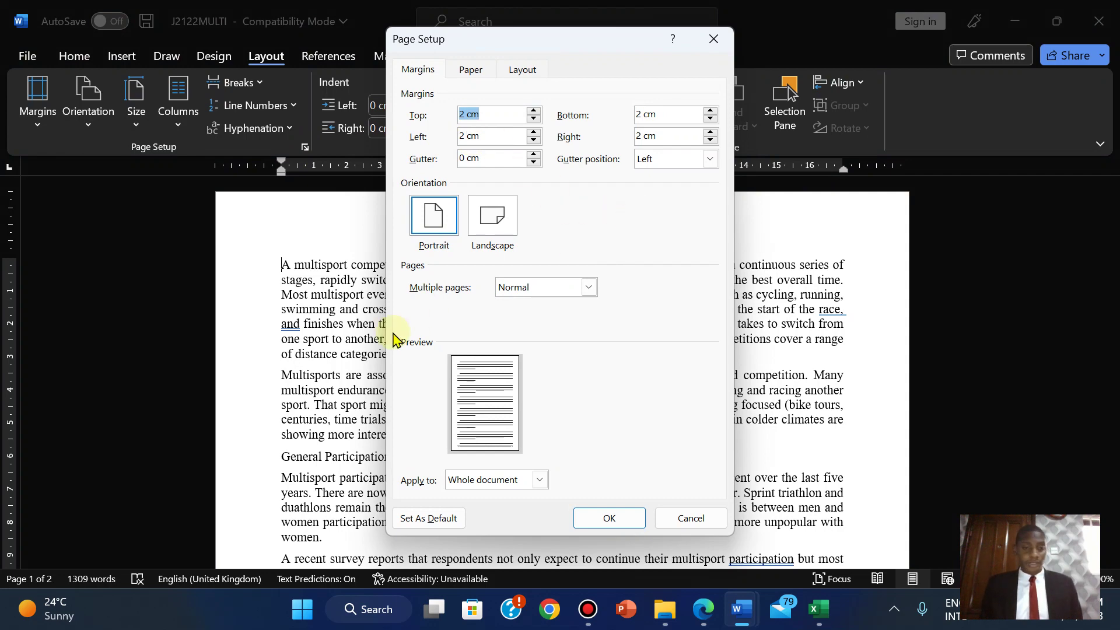
left_click(301, 621)
type("sni")
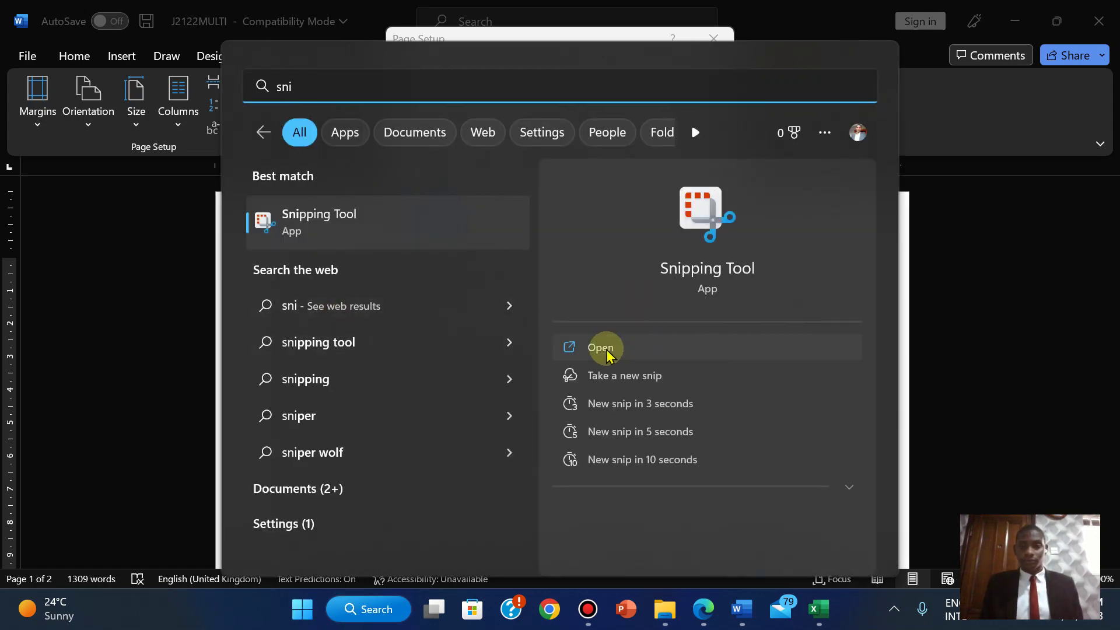
left_click(603, 349)
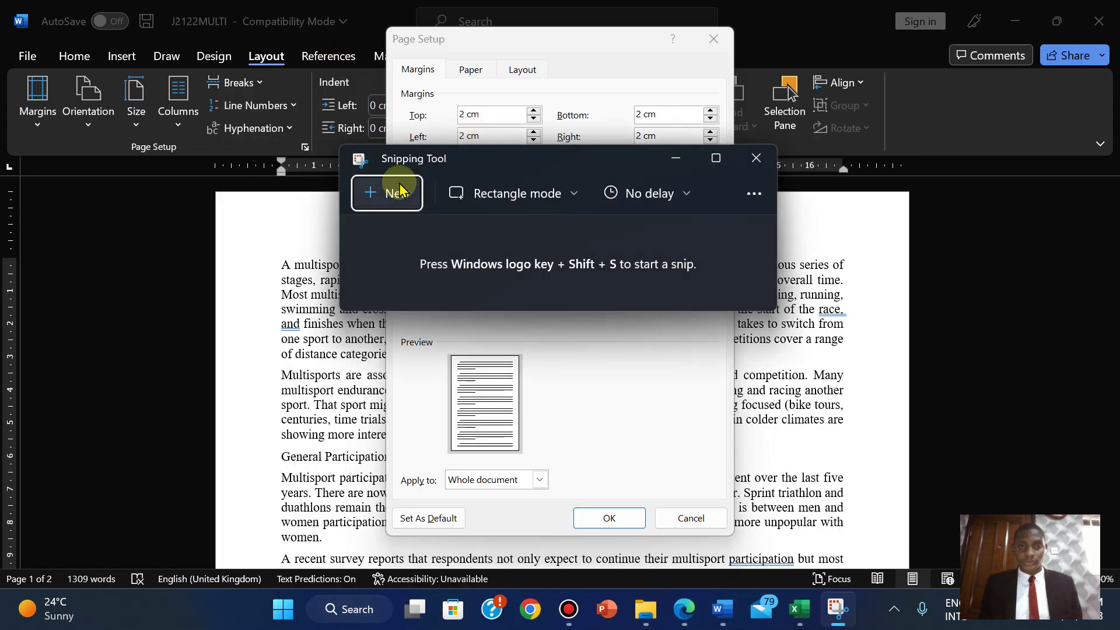
left_click(385, 188)
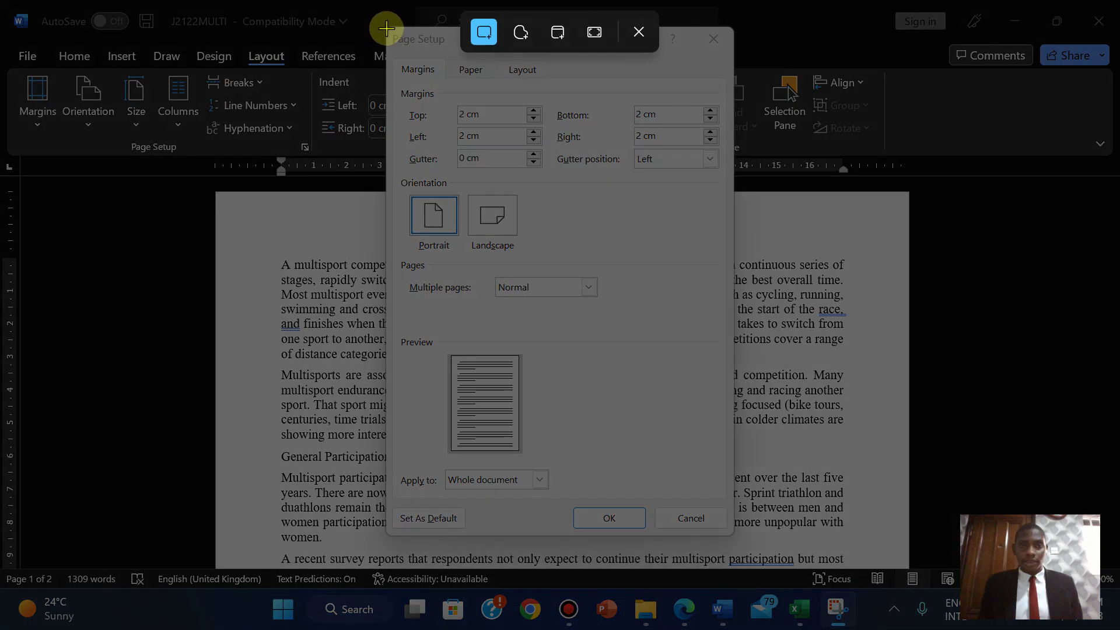
left_click_drag(386, 28, 733, 175)
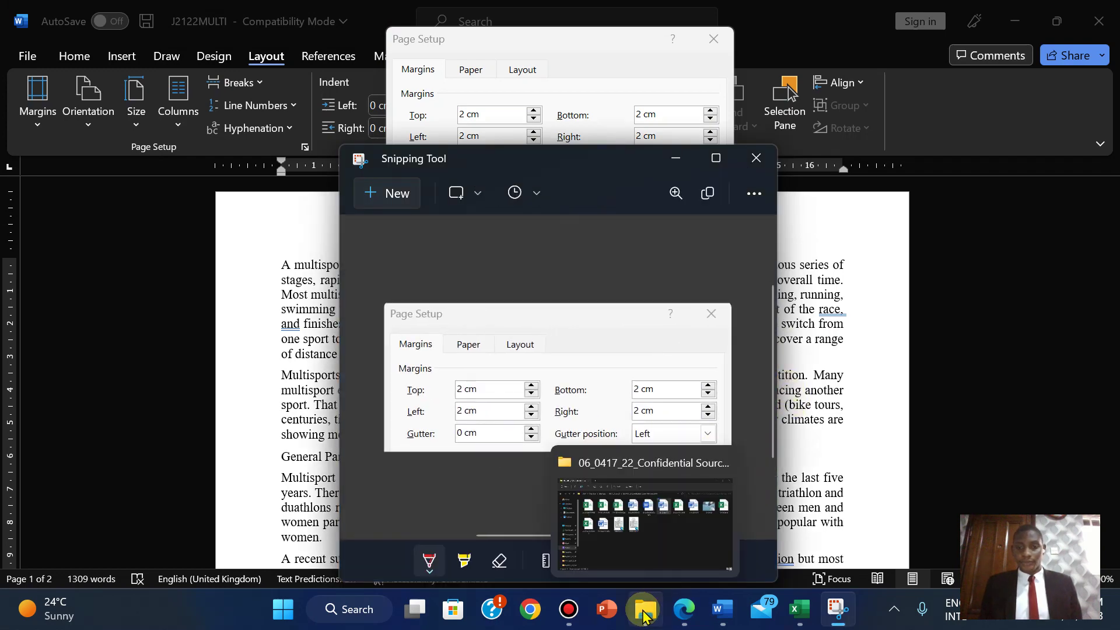
- Close Page Setup and paste the margins screenshot under Step 1 – EVIDENCE 1 in J2122EVIDENCE2023
mouse_move(723, 618)
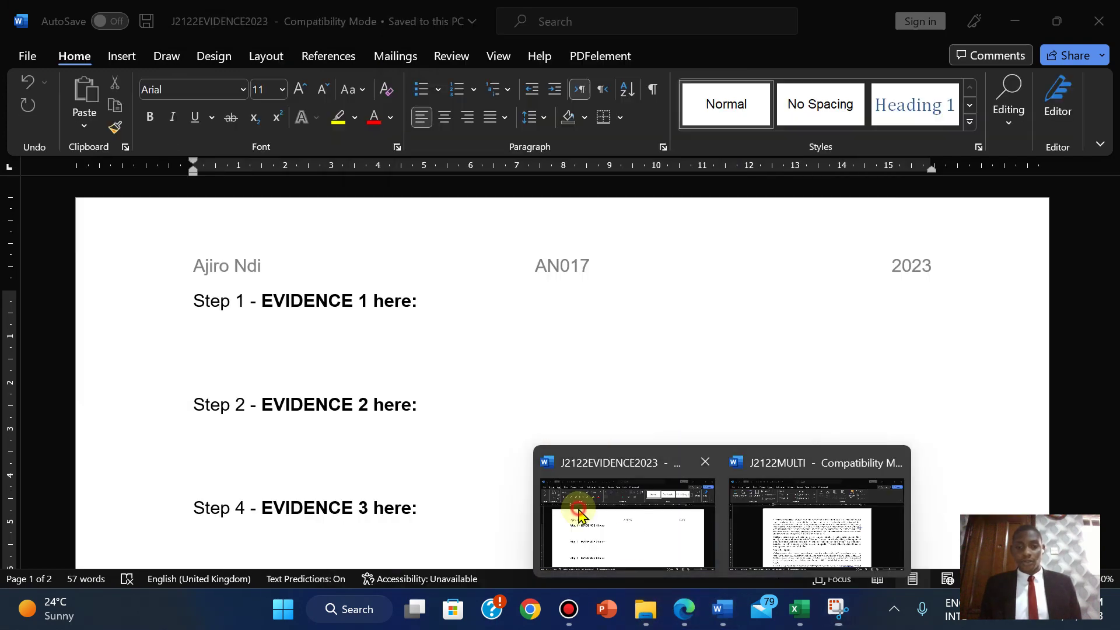
left_click(816, 525)
left_click(595, 517)
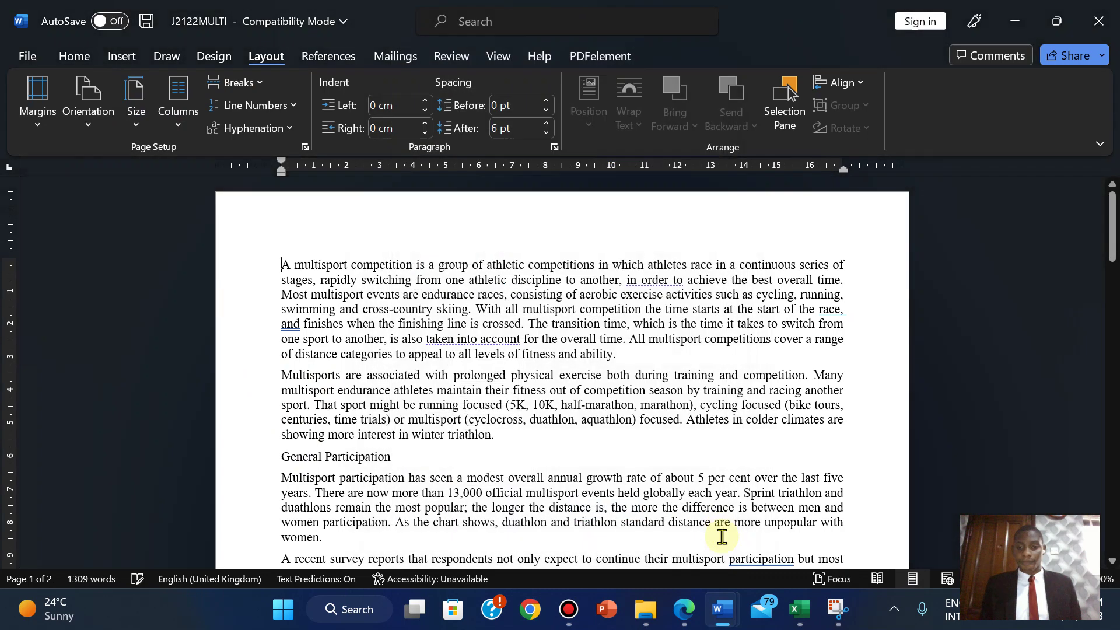
mouse_move(723, 612)
left_click(591, 531)
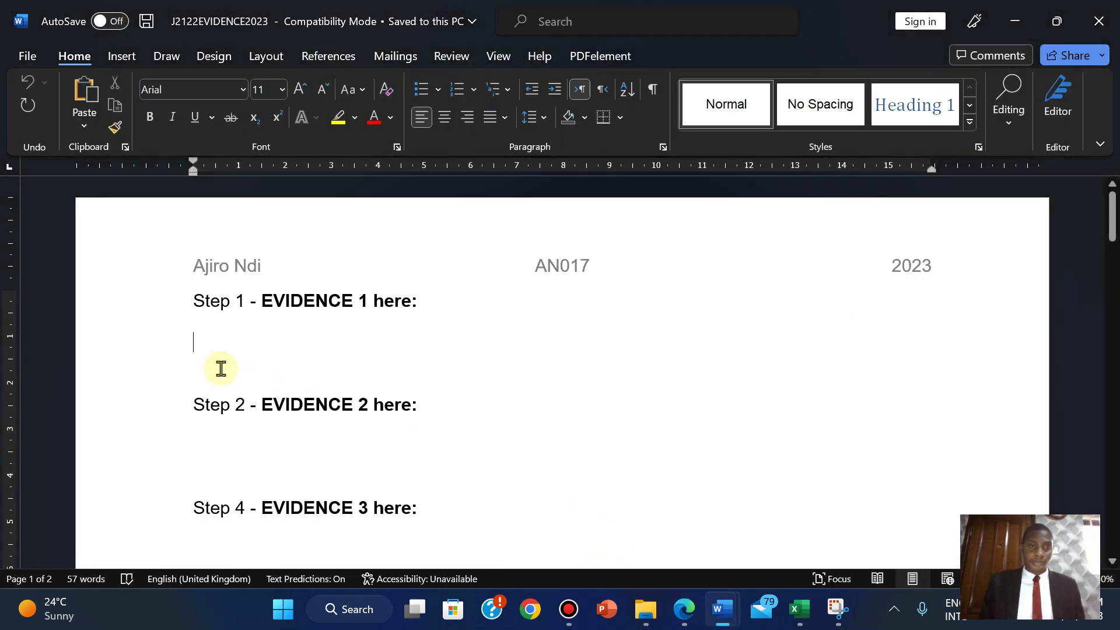
key("ctrl+v")
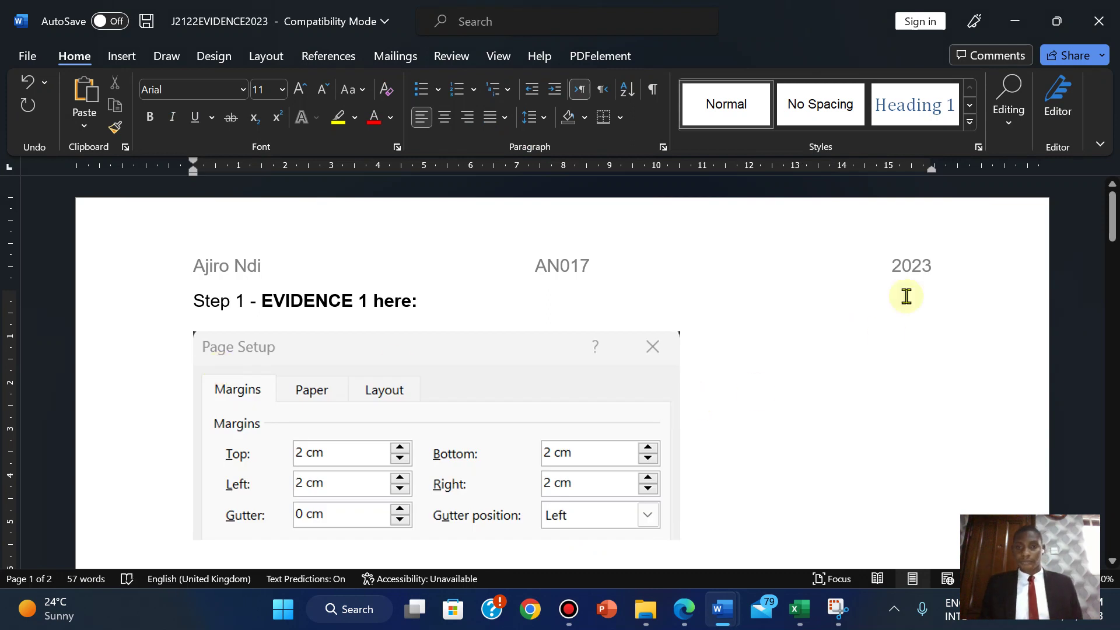
mouse_move(642, 9)
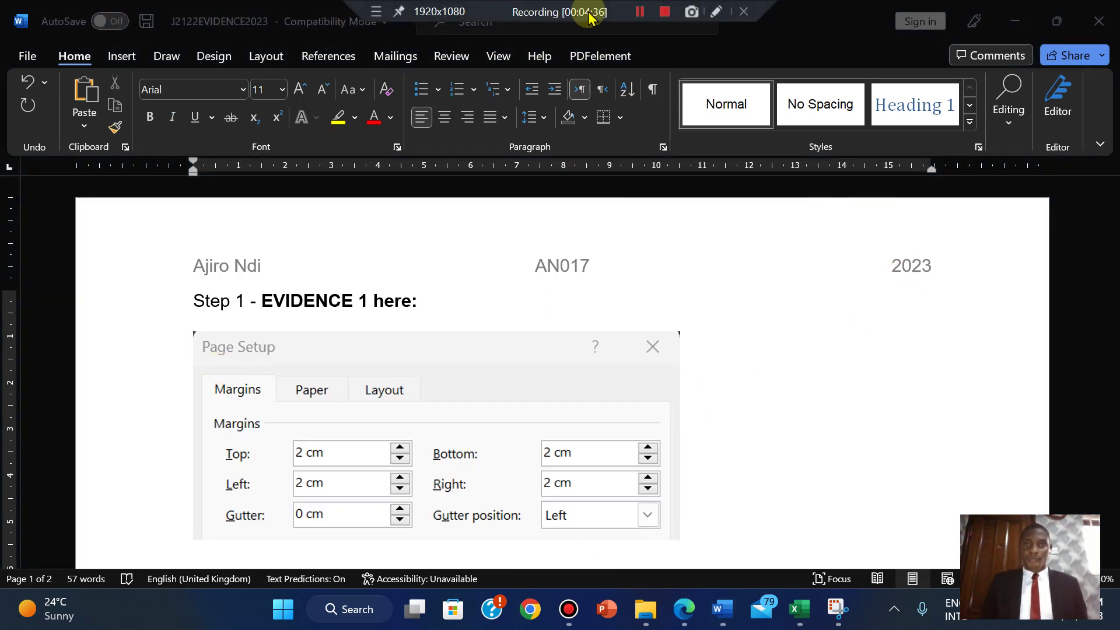
left_click(819, 453)
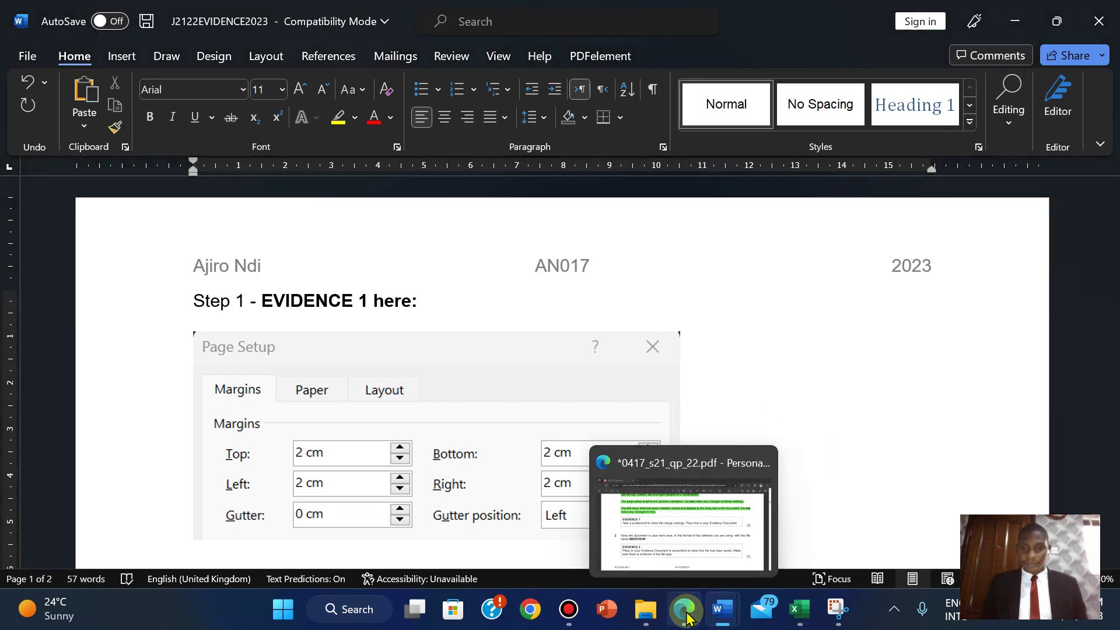
left_click(686, 612)
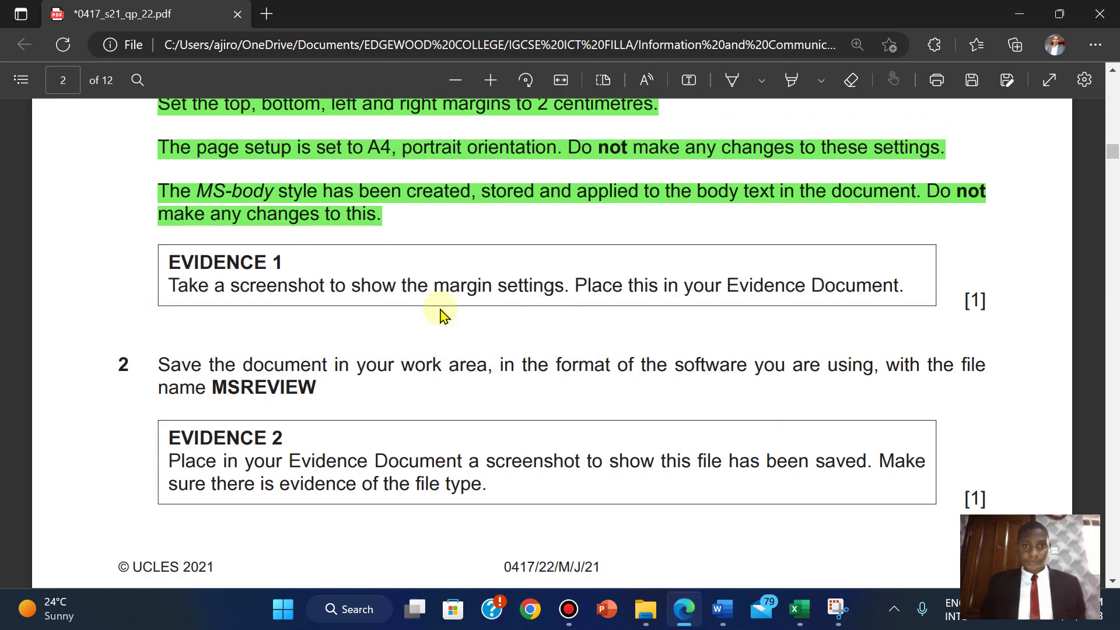
- Highlight the EVIDENCE 1 instruction text in the exam PDF green
left_click_drag(169, 261, 990, 300)
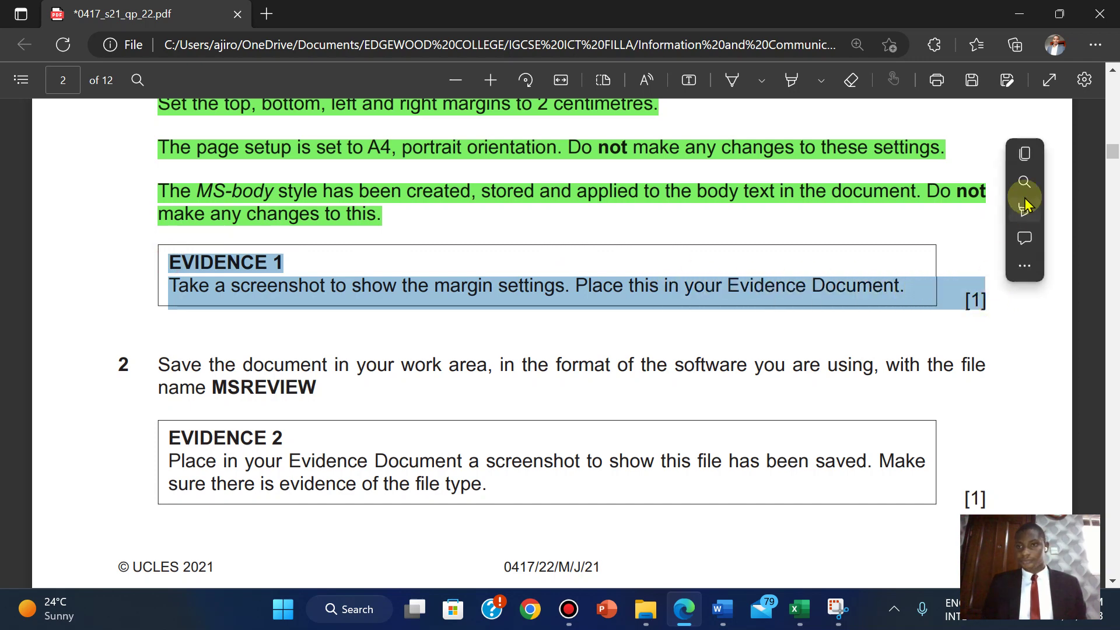
mouse_move(1026, 214)
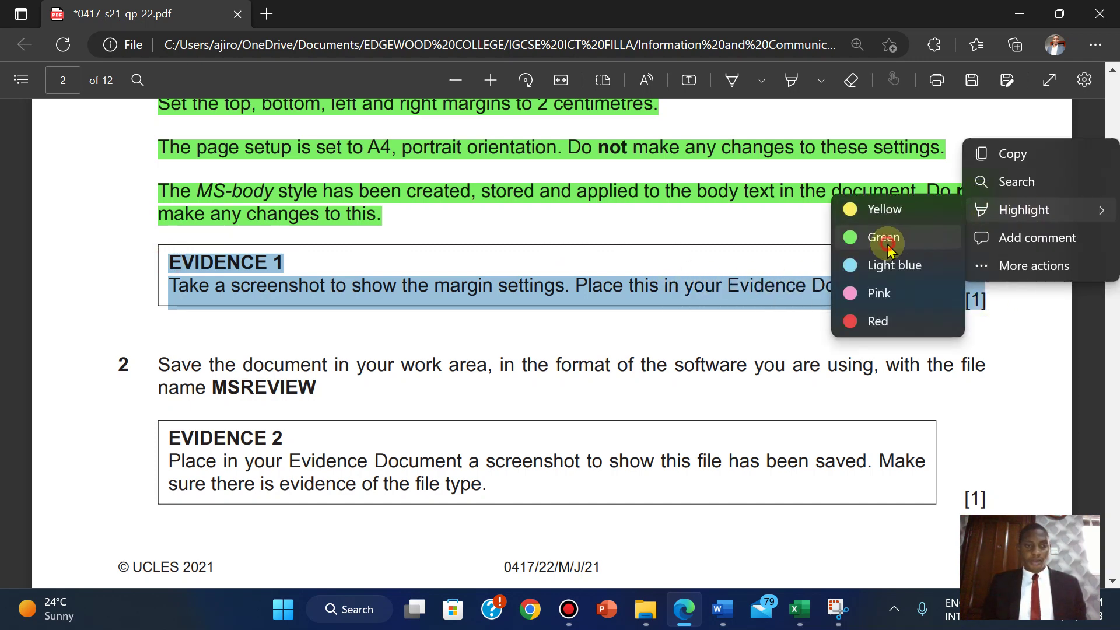
left_click(887, 246)
- Copy the file name MSREVIEW from question 2
scroll(469, 356, "down", 3)
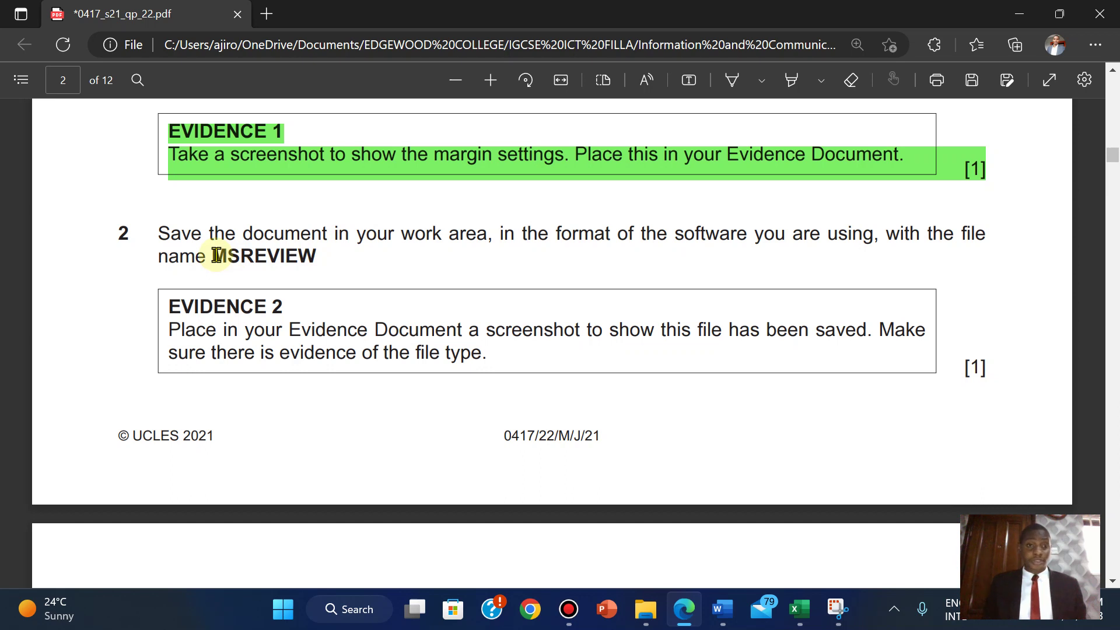
left_click_drag(213, 256, 317, 254)
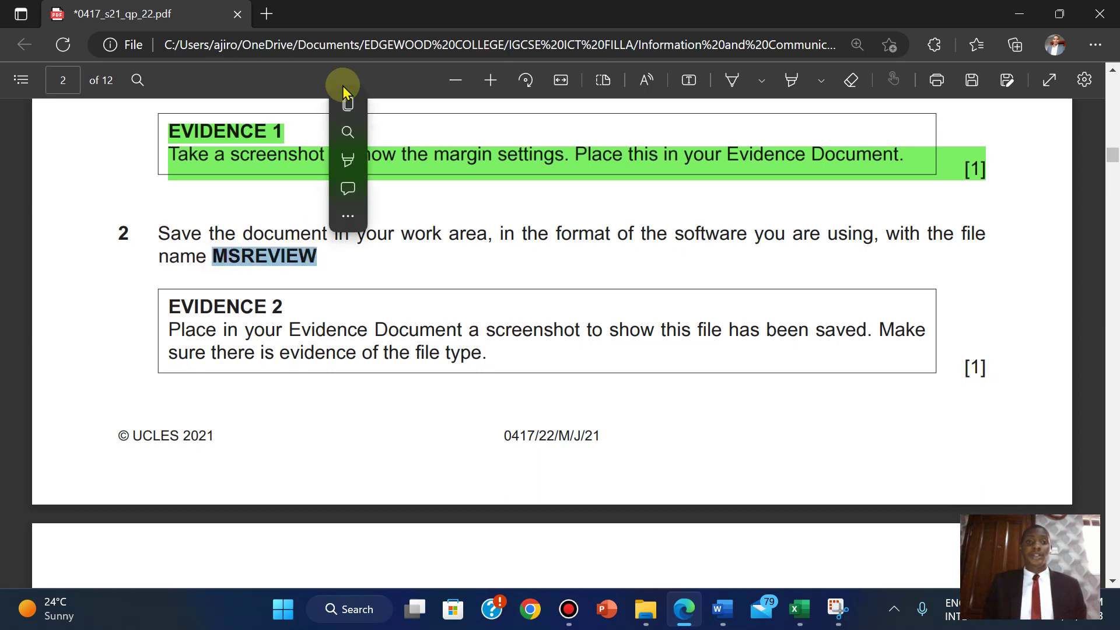
left_click(353, 106)
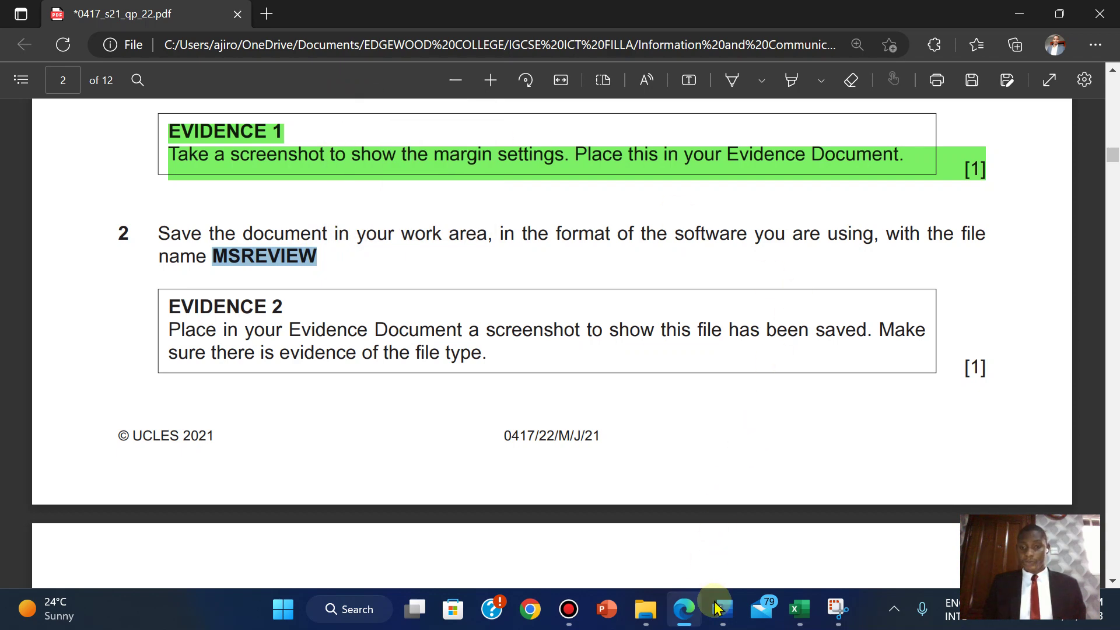
- Save J2122MULTI as MSREVIEW in Word Document format, pasting the copied name
mouse_move(722, 610)
left_click(822, 460)
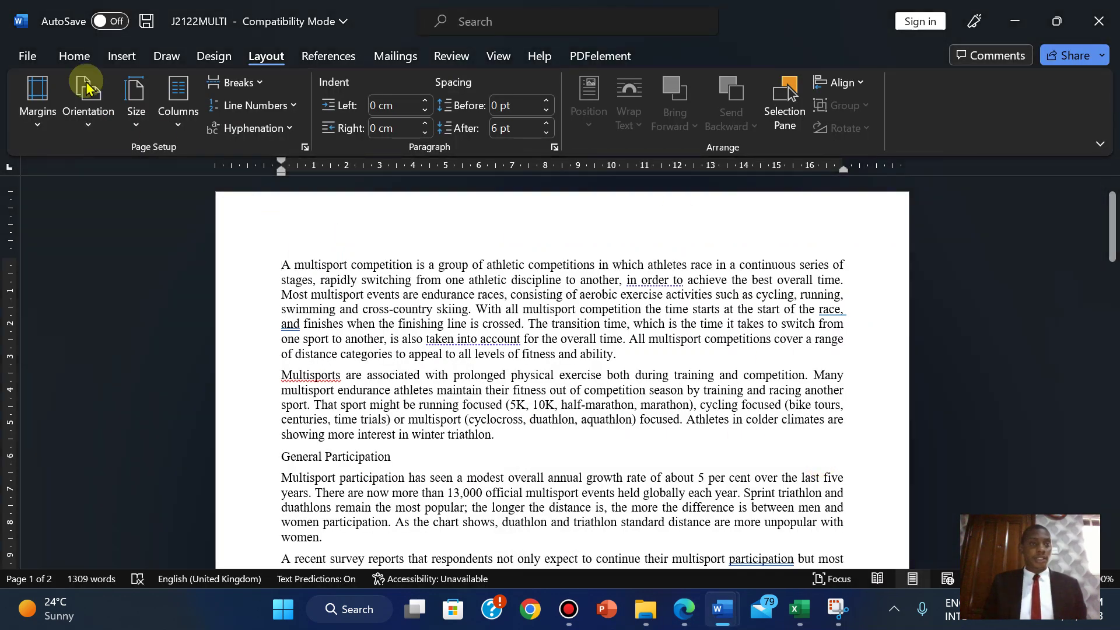
left_click(23, 55)
left_click(59, 291)
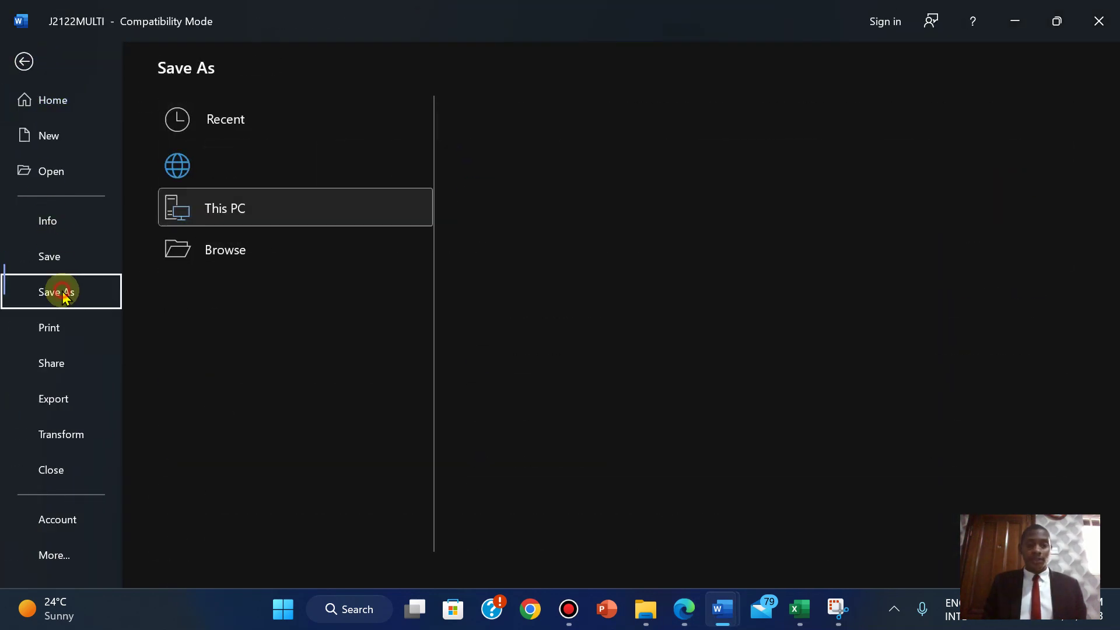
left_click(502, 133)
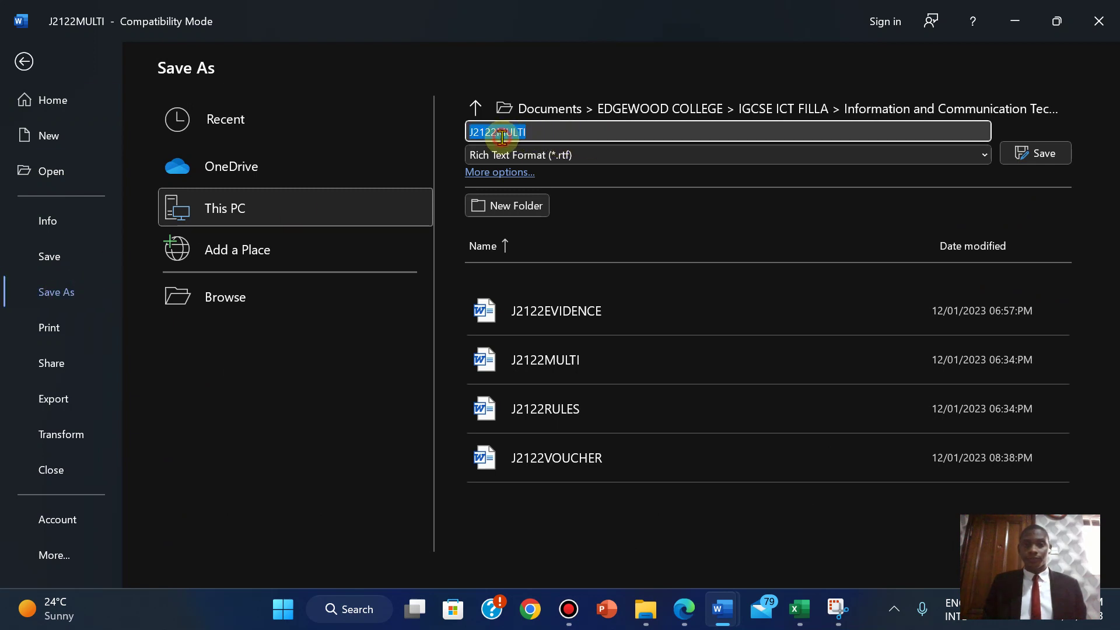
right_click(502, 140)
left_click(528, 192)
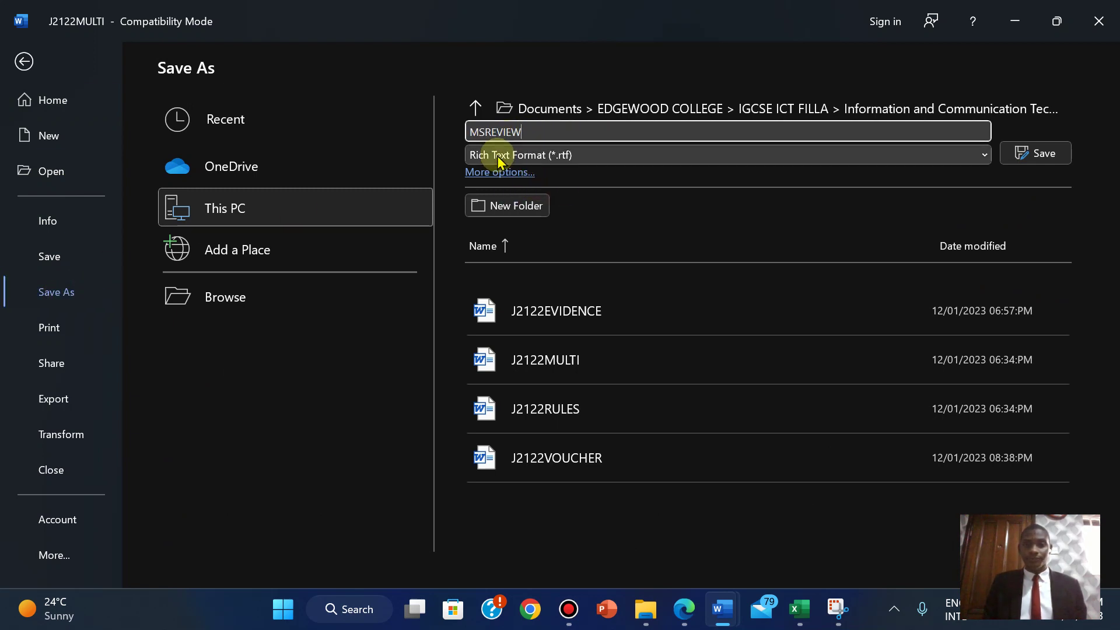
left_click(653, 161)
left_click(580, 171)
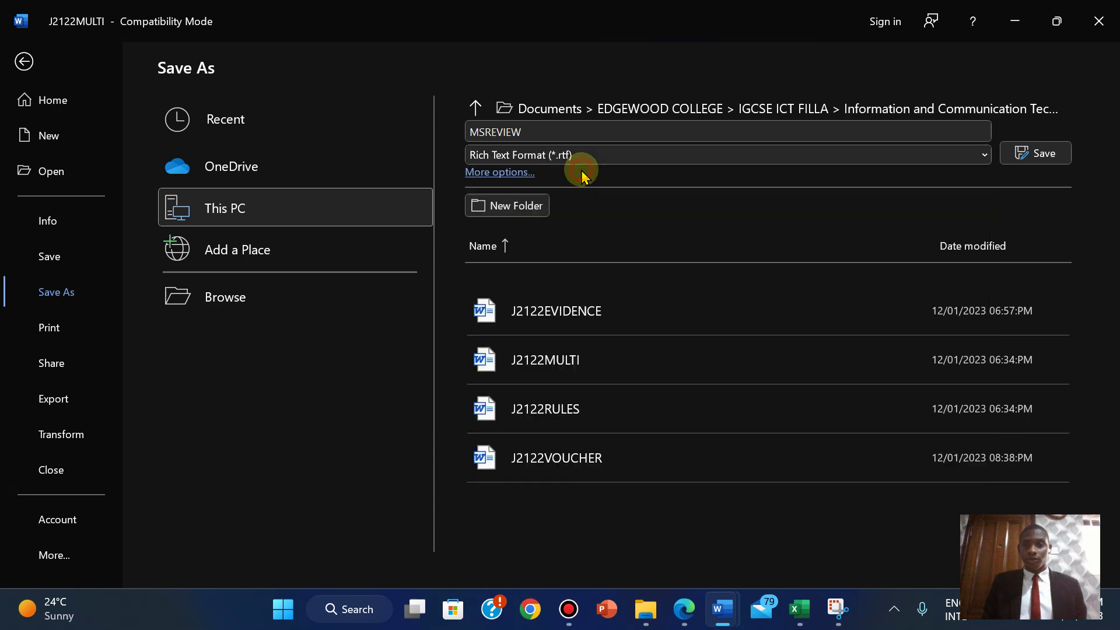
left_click(1035, 153)
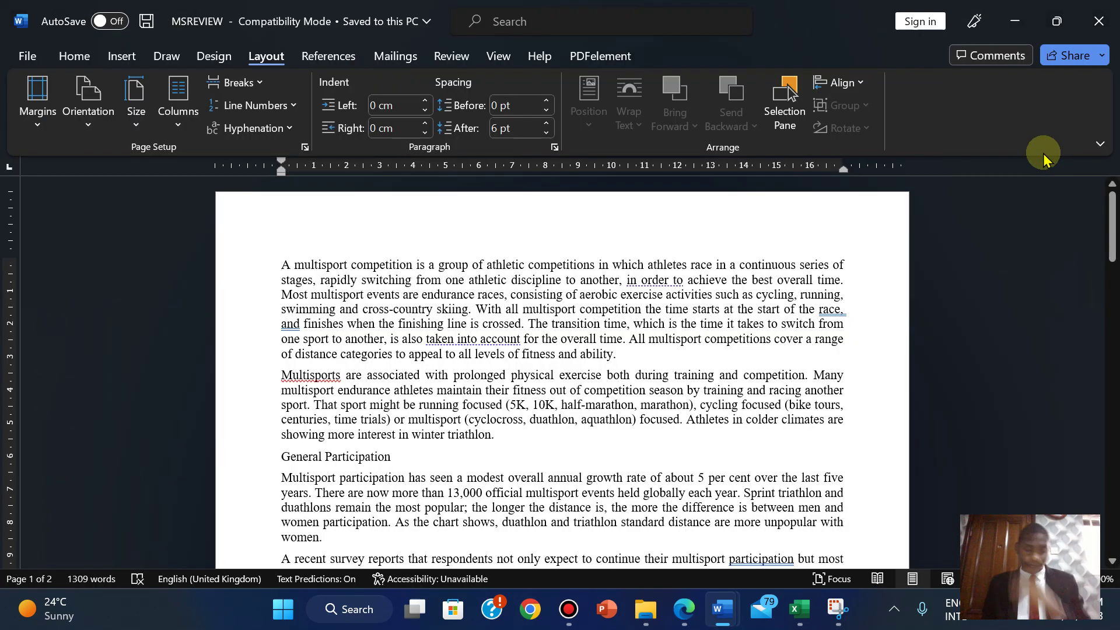
left_click(687, 608)
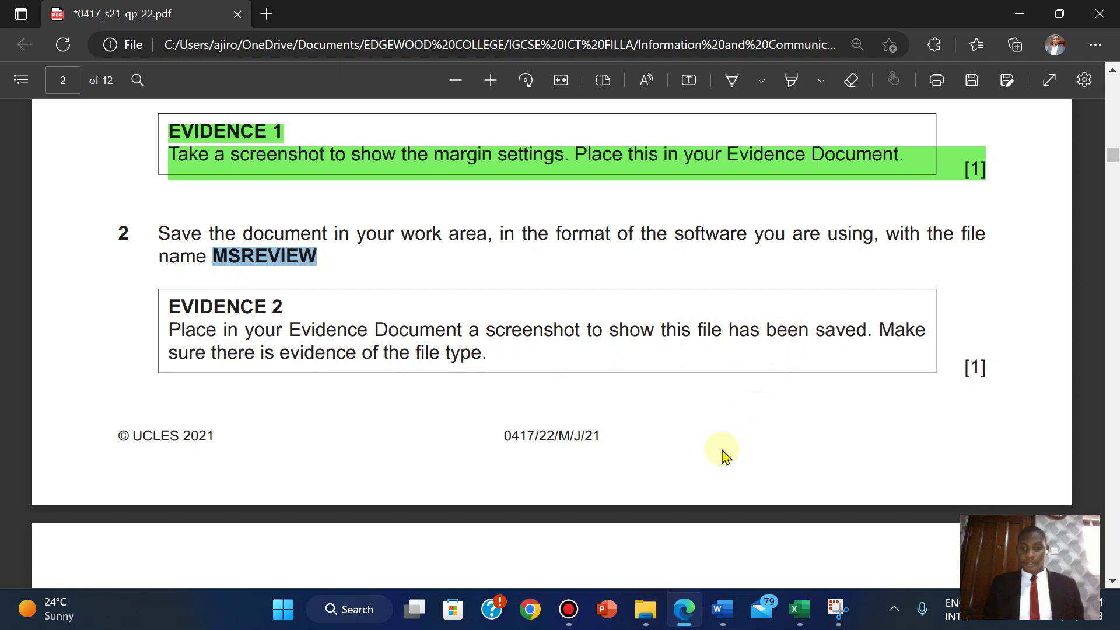
- Show the source files folder as a Details list sorted by date modified
mouse_move(645, 608)
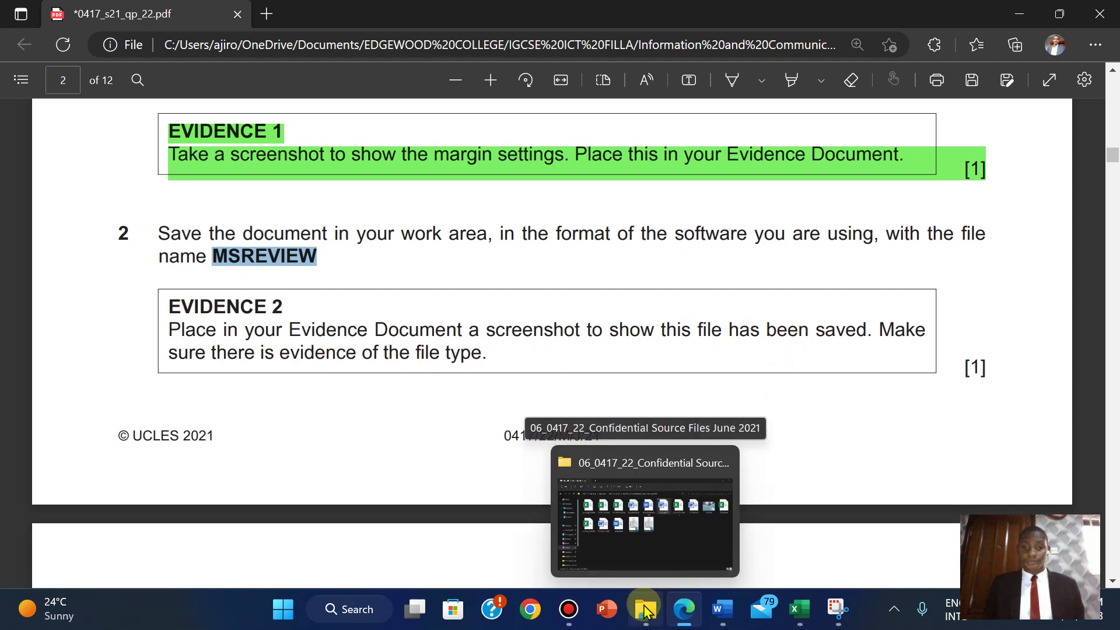
left_click(654, 517)
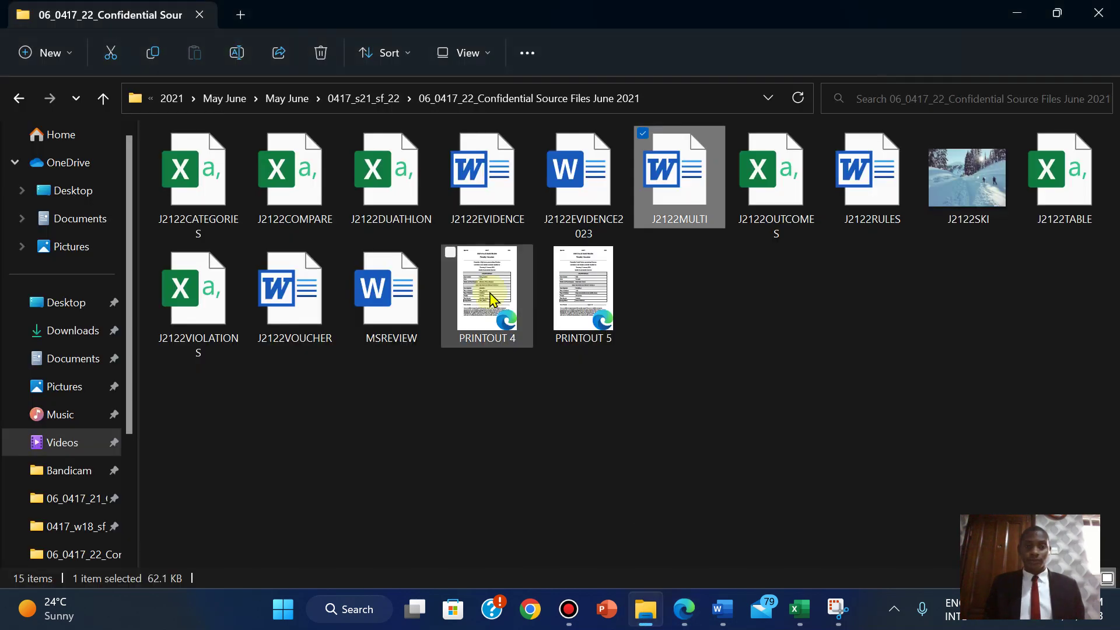
left_click(475, 66)
left_click(457, 238)
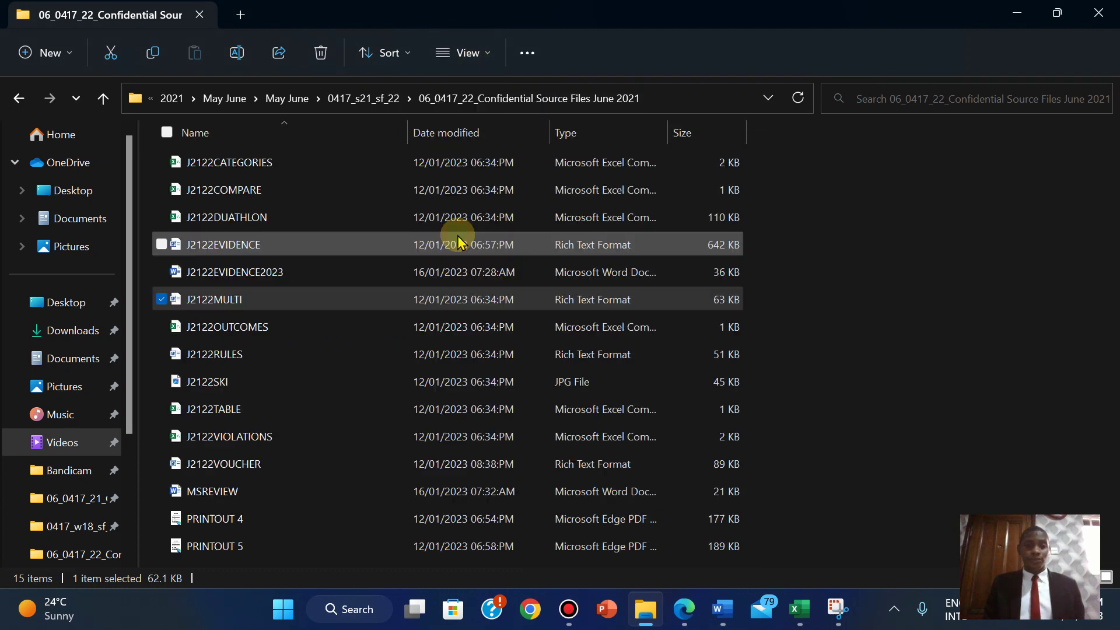
right_click(917, 279)
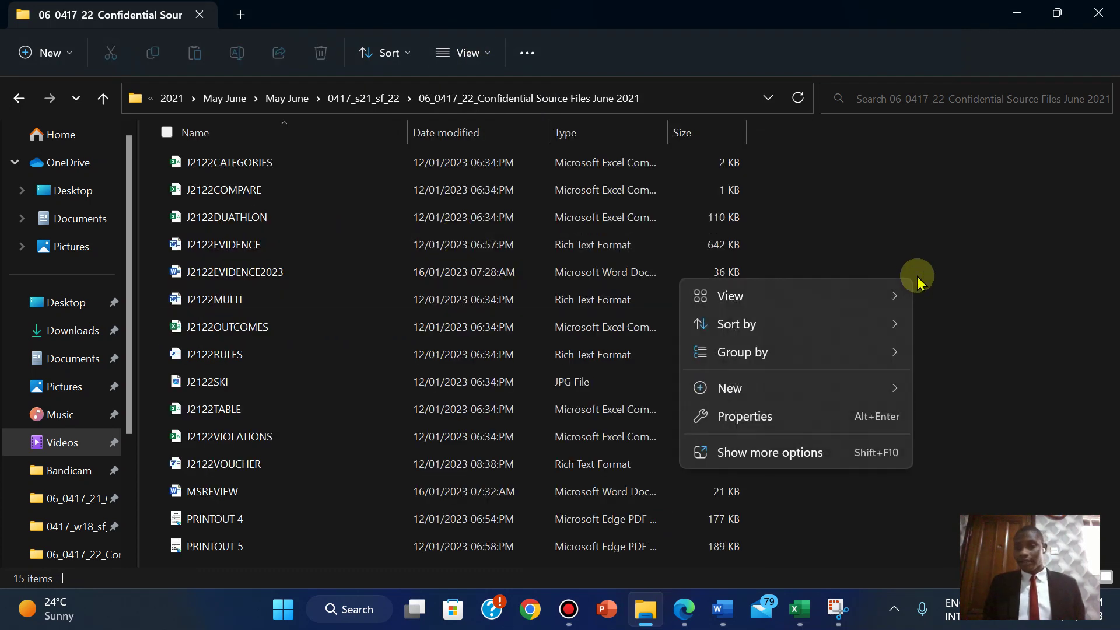
mouse_move(824, 322)
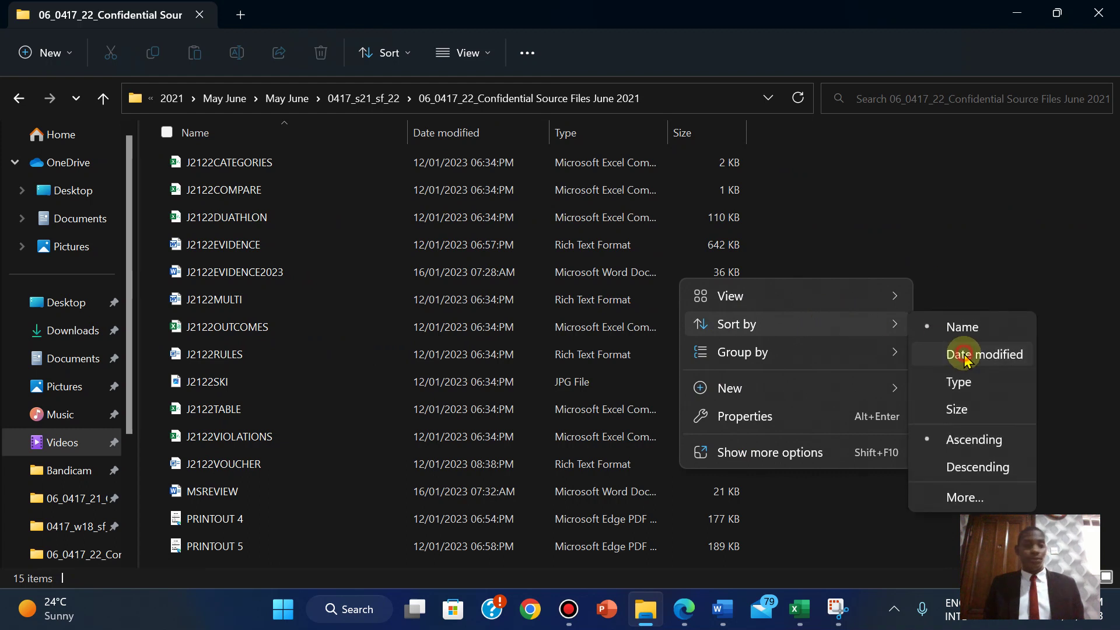
left_click(965, 357)
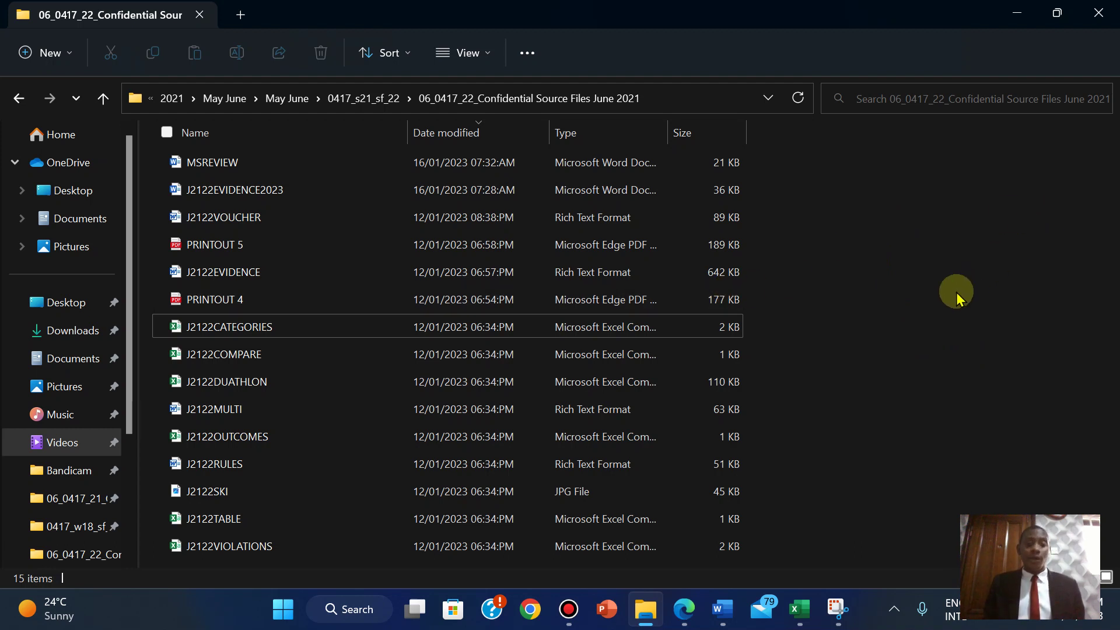
- Snip the folder path and the MSREVIEW file row with Snipping Tool
left_click(837, 609)
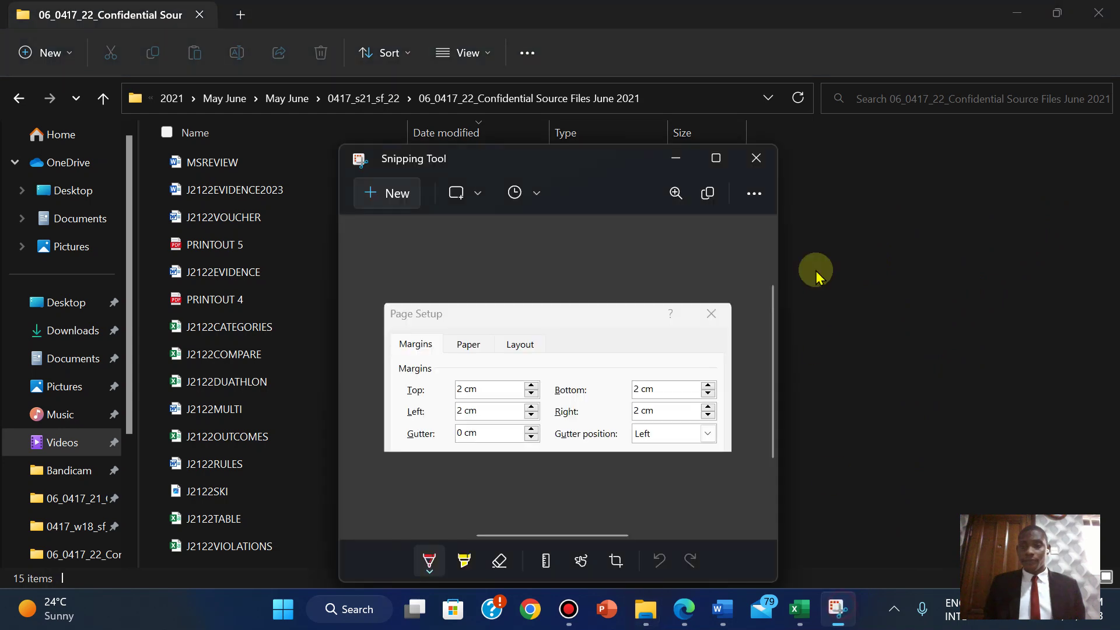
left_click(396, 199)
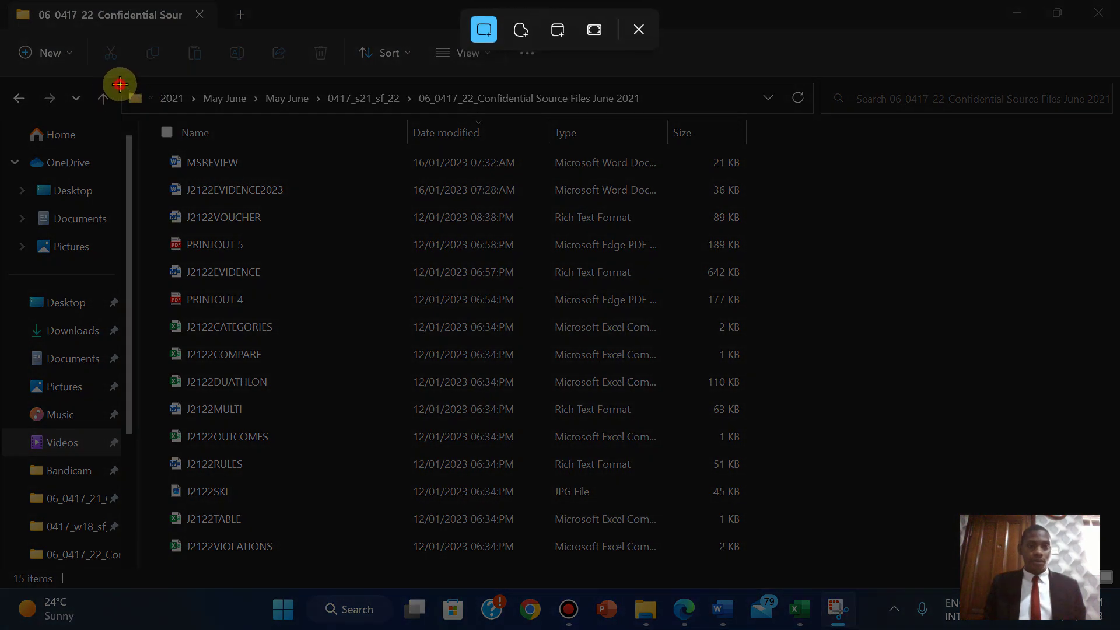
left_click_drag(120, 83, 763, 179)
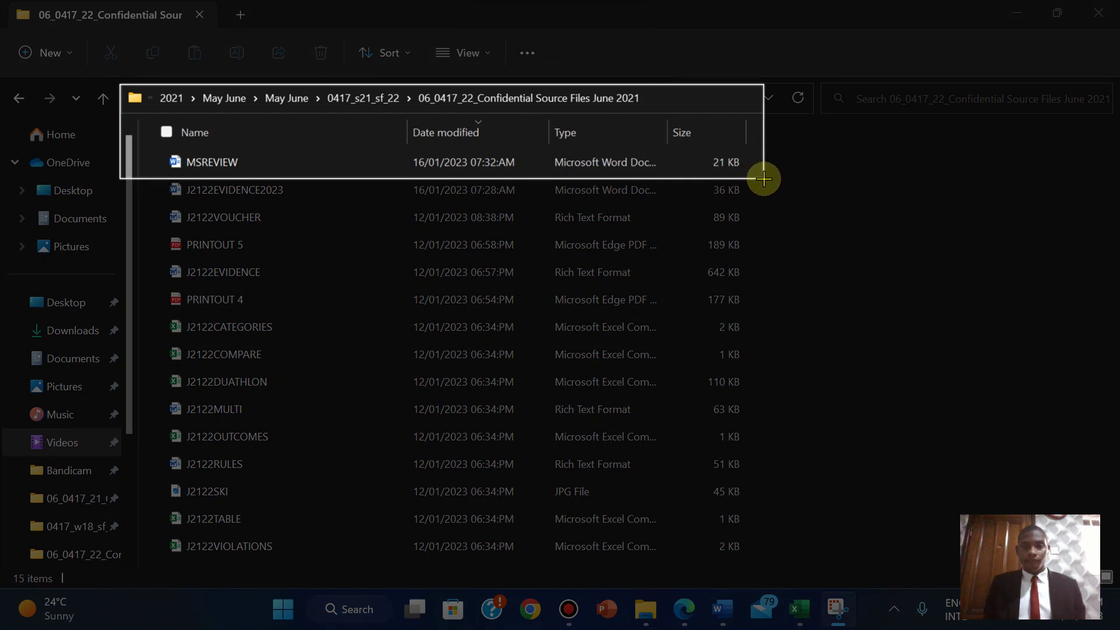
left_click_drag(764, 178, 757, 171)
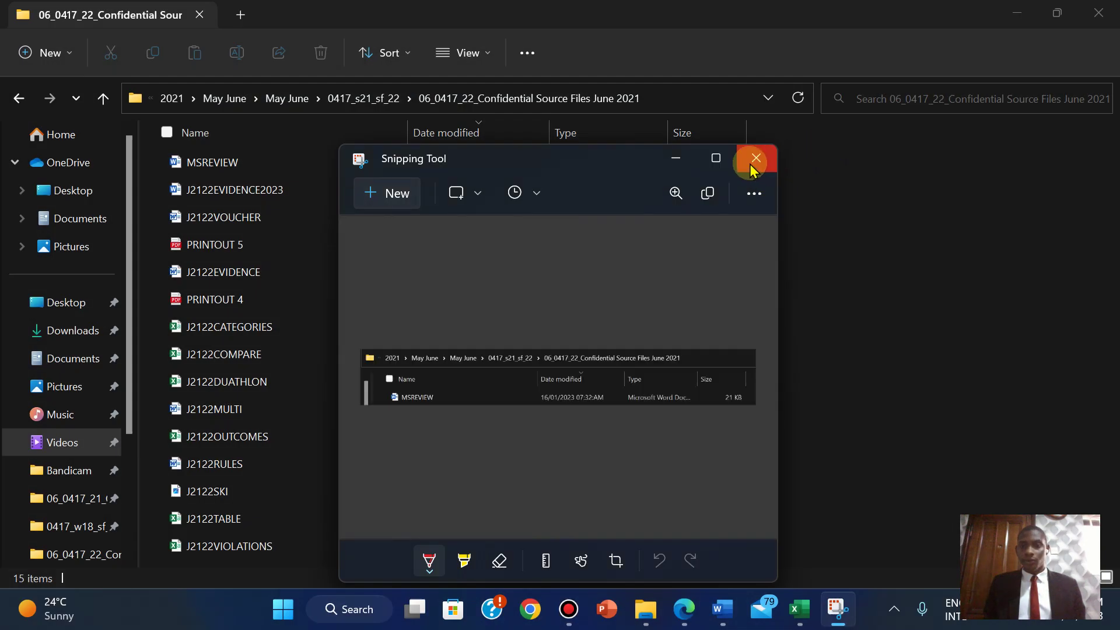
left_click(672, 160)
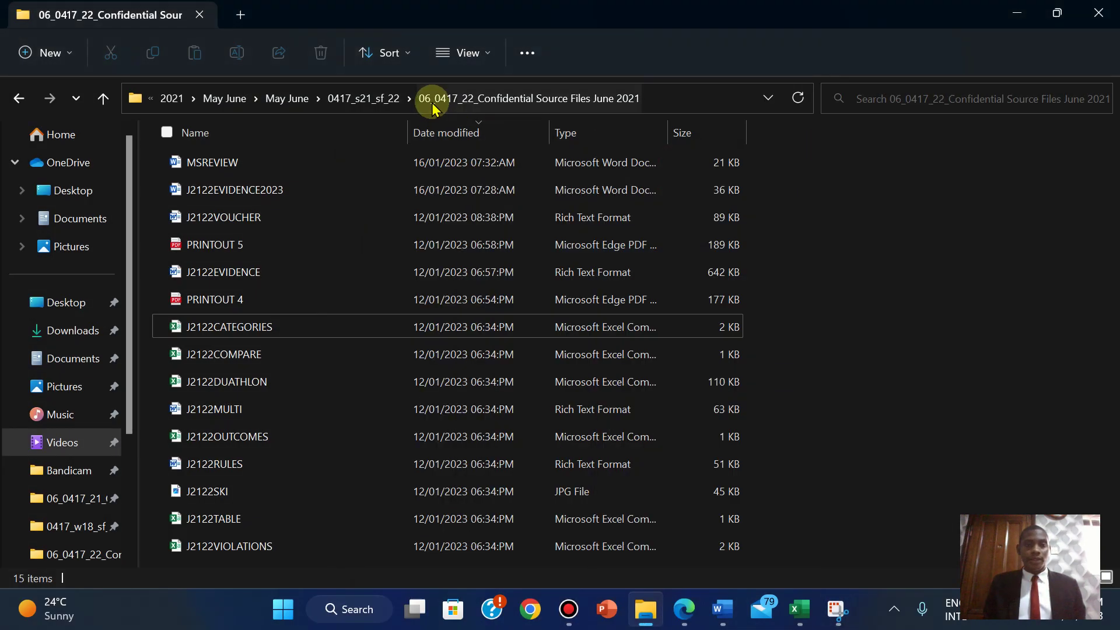
- Auto-fit the Name and Type columns, then re-snip the path and MSREVIEW's Word Document row
double_click(409, 126)
double_click(550, 133)
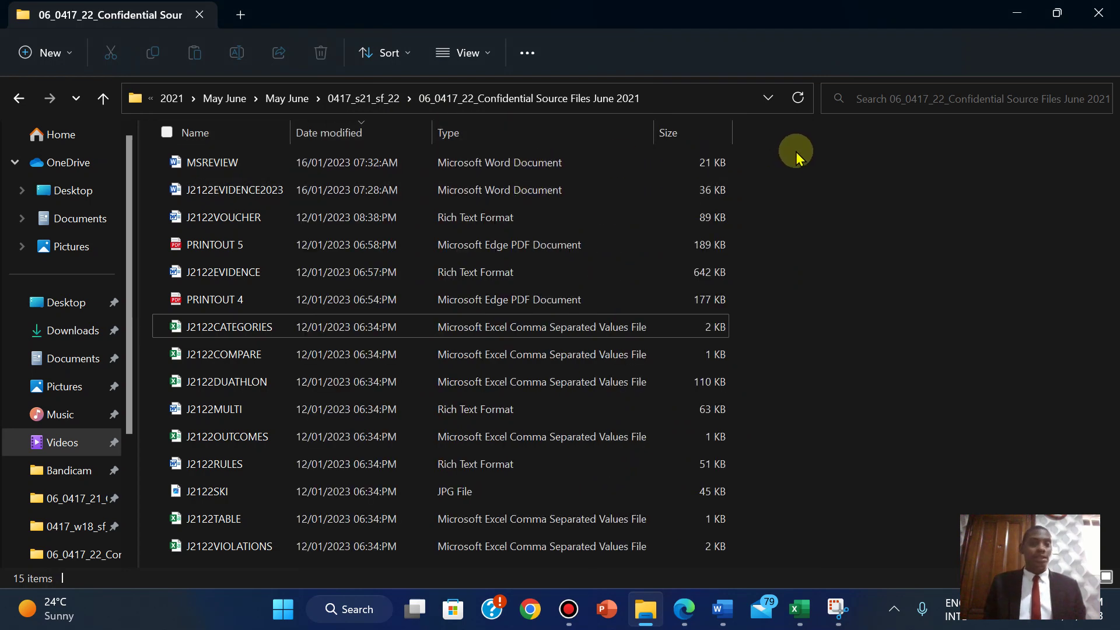
left_click(837, 609)
left_click(386, 193)
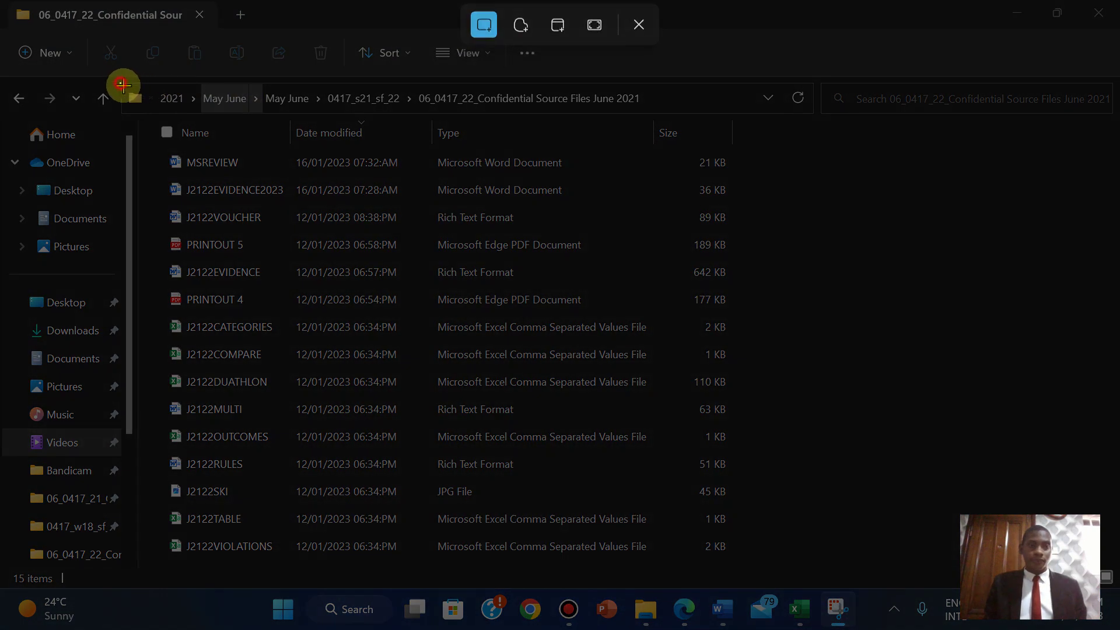
left_click_drag(120, 84, 750, 175)
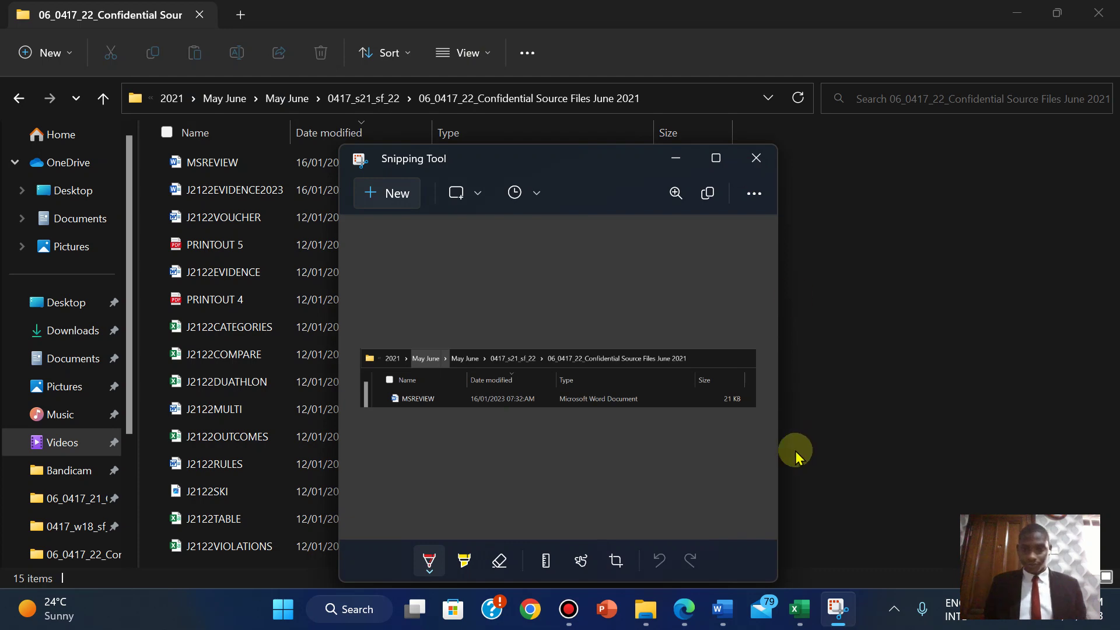
left_click(683, 610)
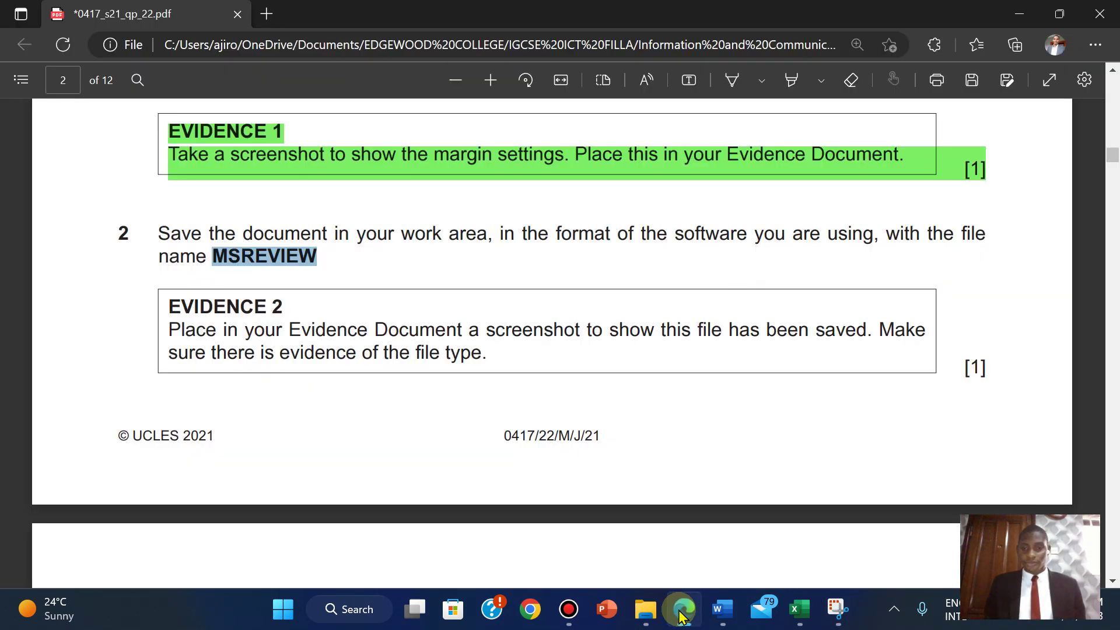
- Paste the MSREVIEW folder screenshot under Step 2 in J2122EVIDENCE2023
mouse_move(722, 609)
left_click(627, 508)
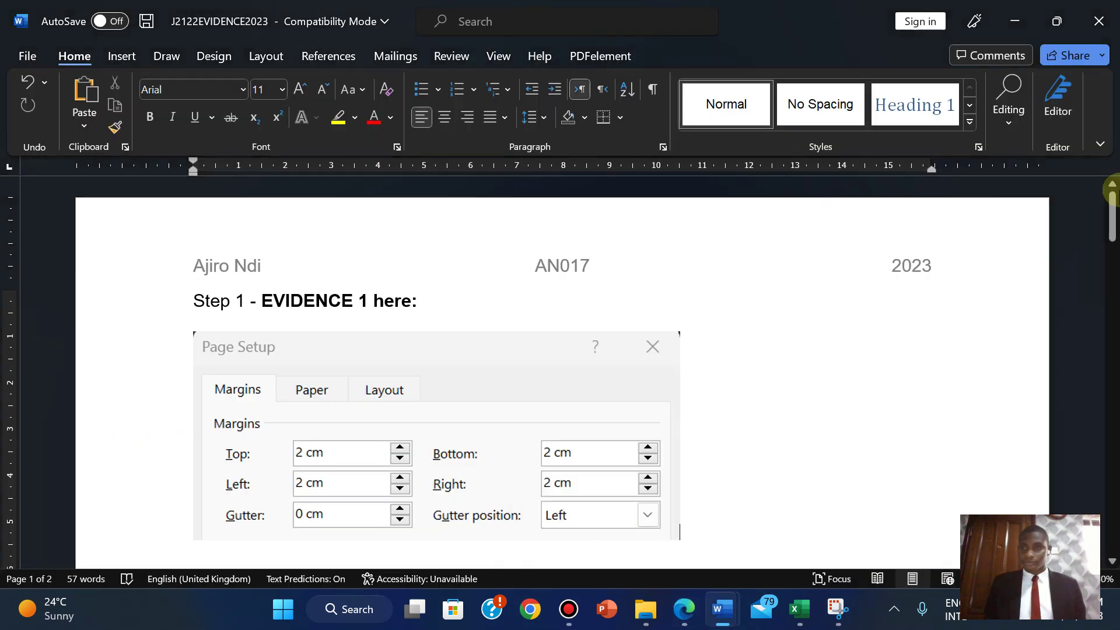
left_click_drag(1111, 190, 1111, 233)
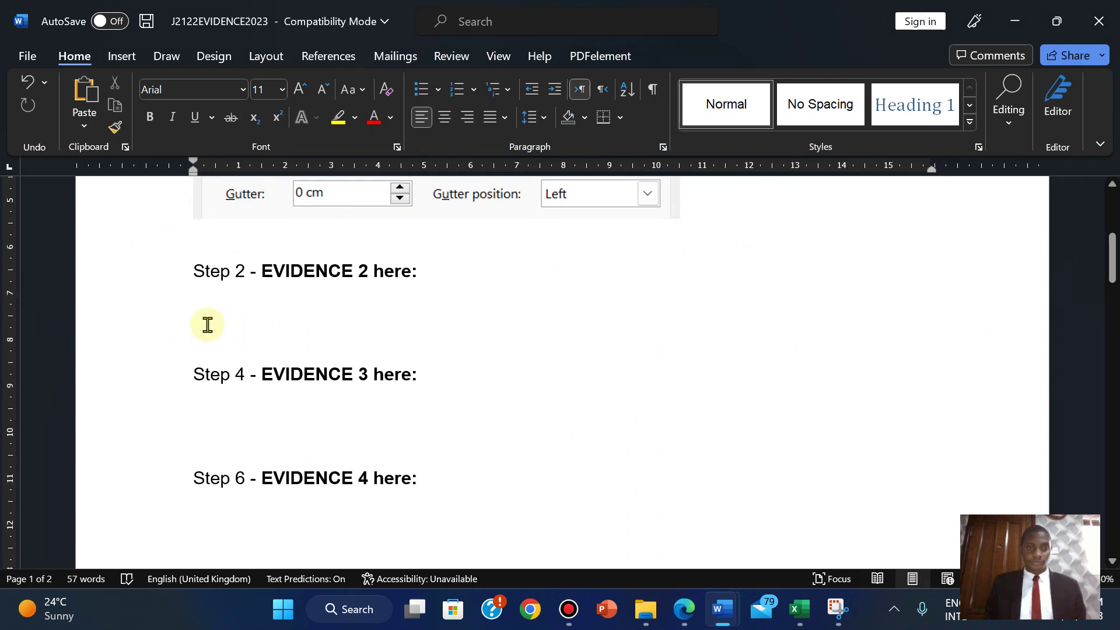
left_click(207, 325)
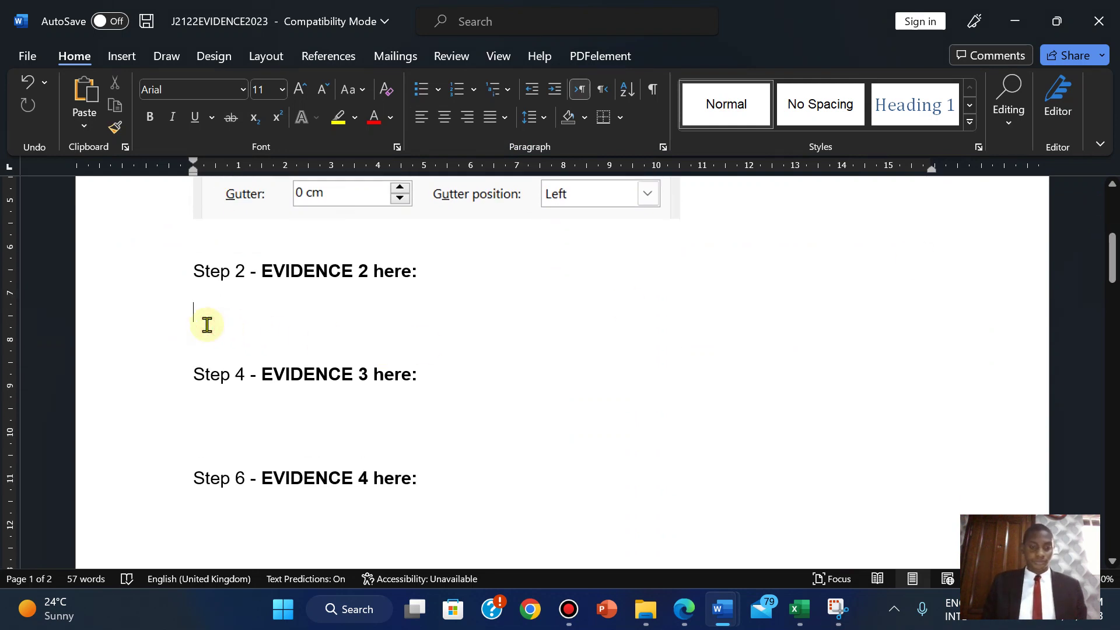
key("ctrl+v")
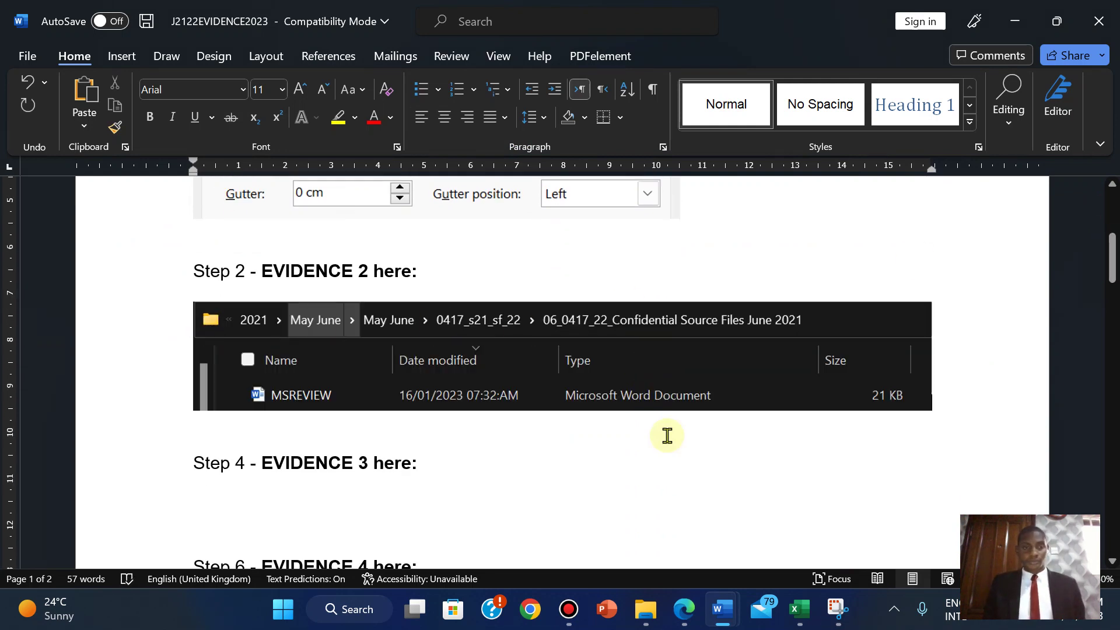
left_click(681, 614)
left_click_drag(160, 233, 992, 367)
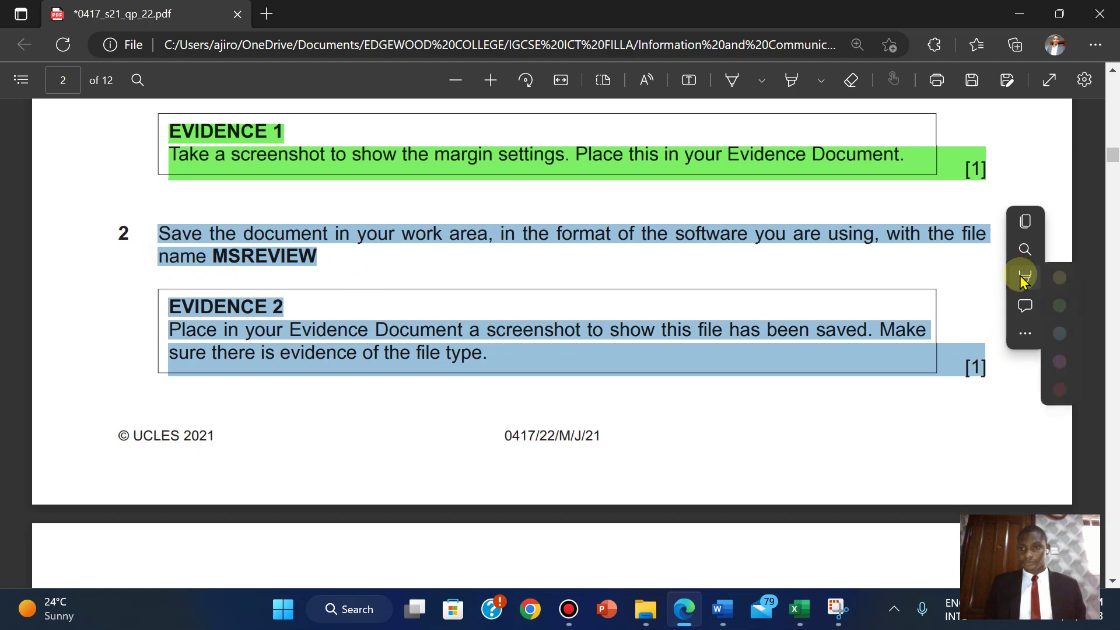
- Highlight question 2 green and copy the words 'Created by:' from question 3
mouse_move(1021, 280)
left_click(880, 306)
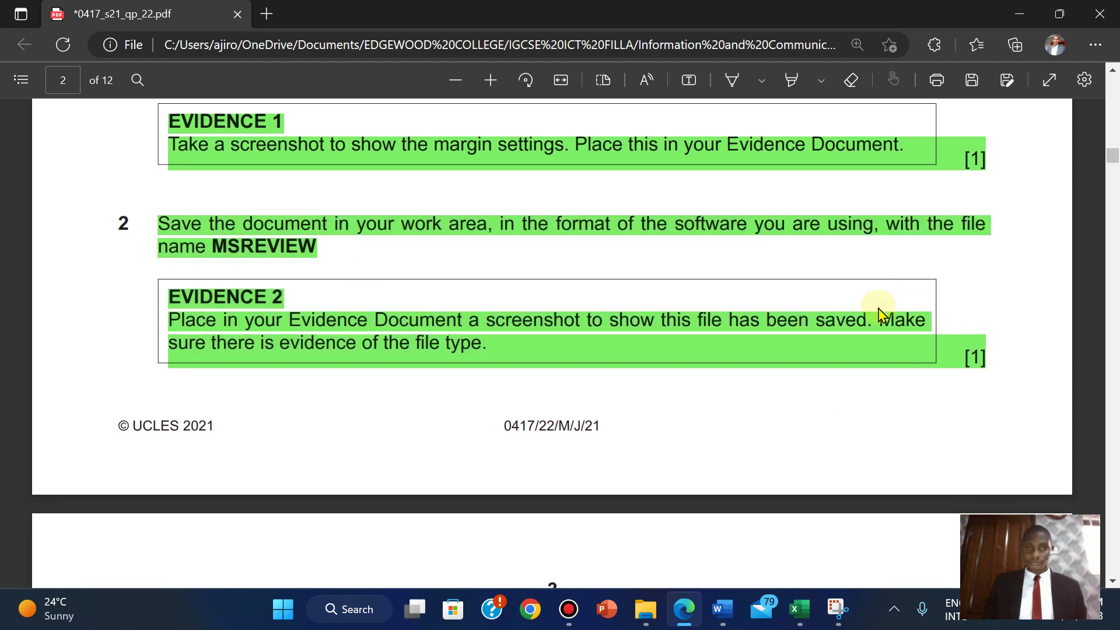
scroll(881, 312, "down", 5)
scroll(881, 312, "down", 2)
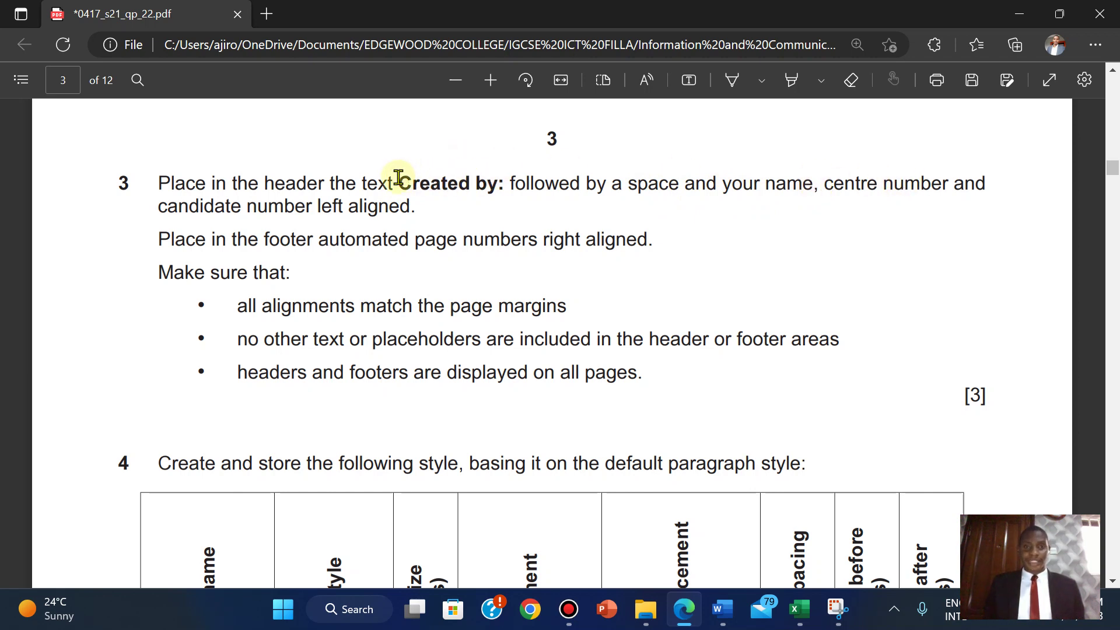
left_click_drag(396, 181, 502, 191)
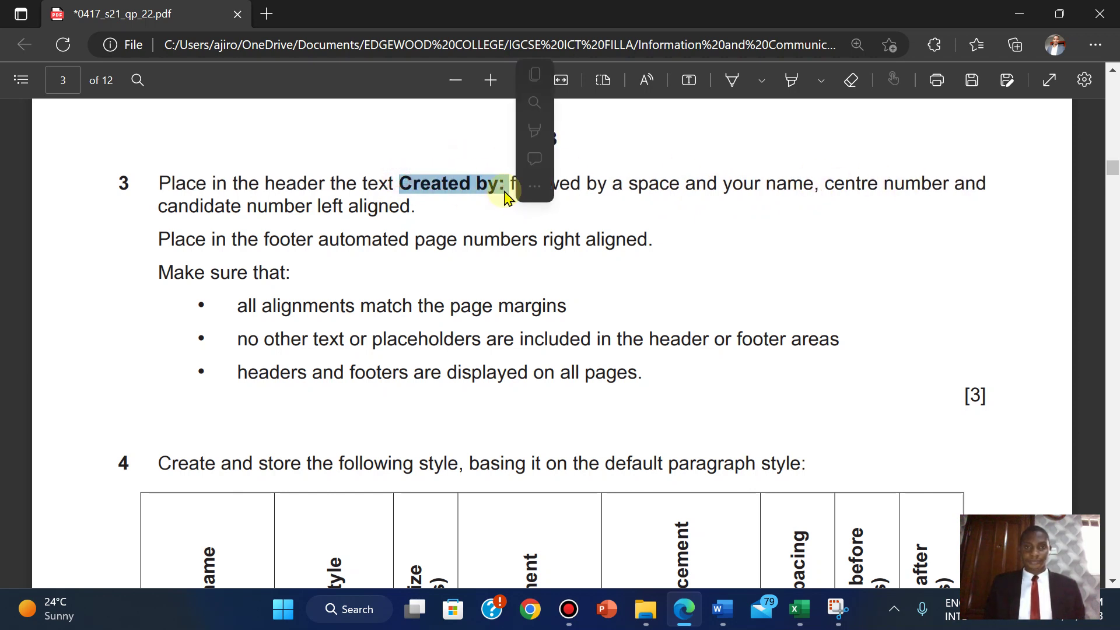
left_click(532, 75)
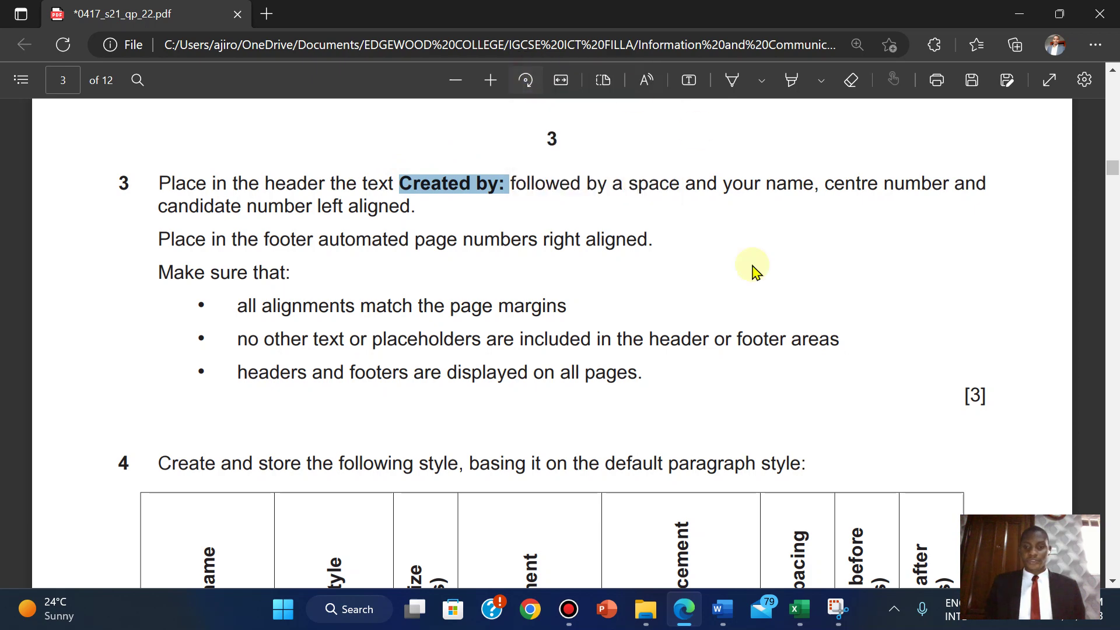
- Insert a Blank (Three Columns) header in MSREVIEW
mouse_move(723, 609)
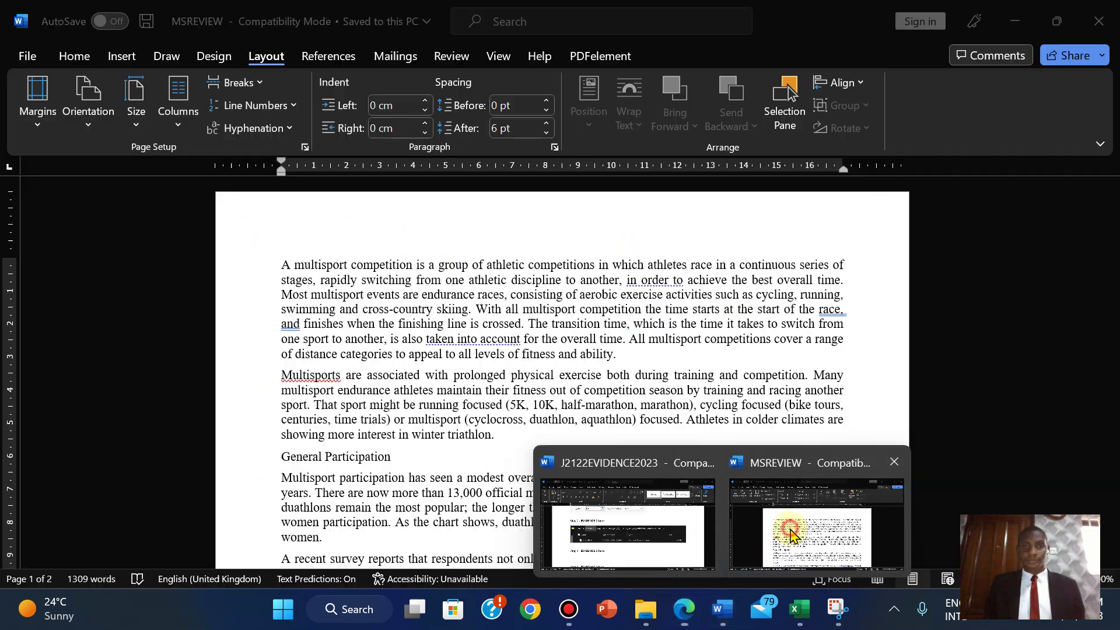
left_click(776, 560)
left_click(125, 57)
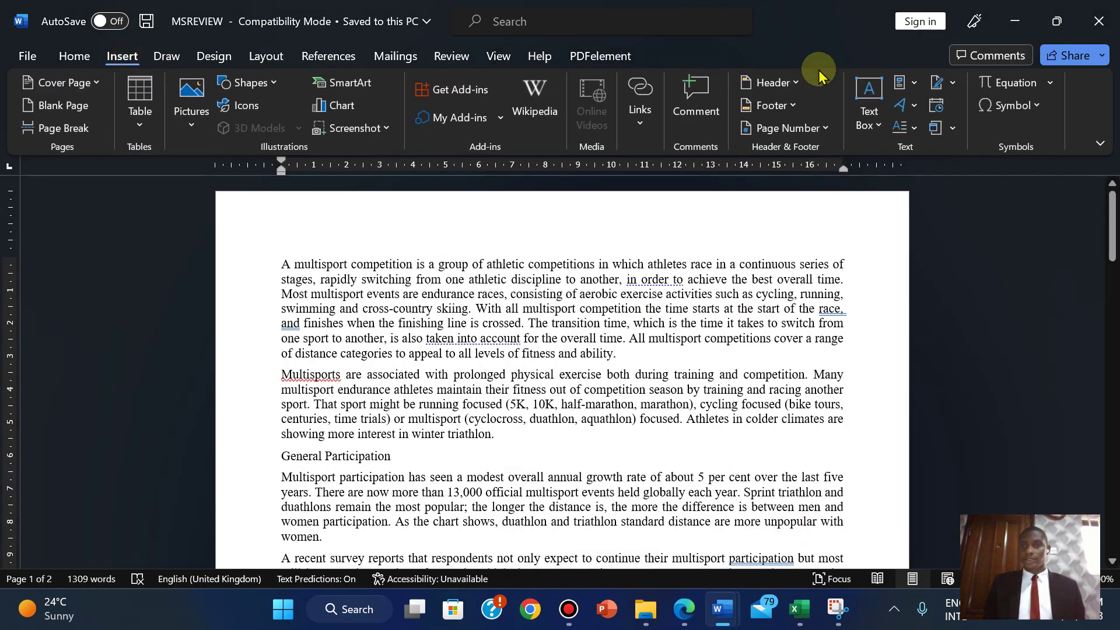
left_click(772, 82)
left_click(828, 282)
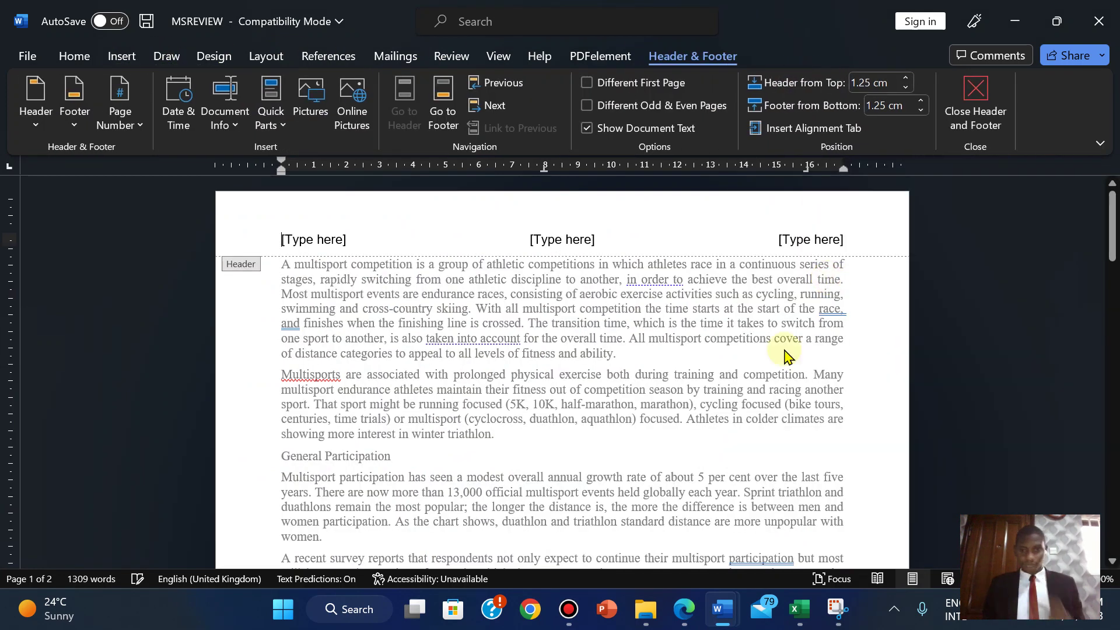
- Paste 'Created by:' into the left header placeholder
left_click(687, 618)
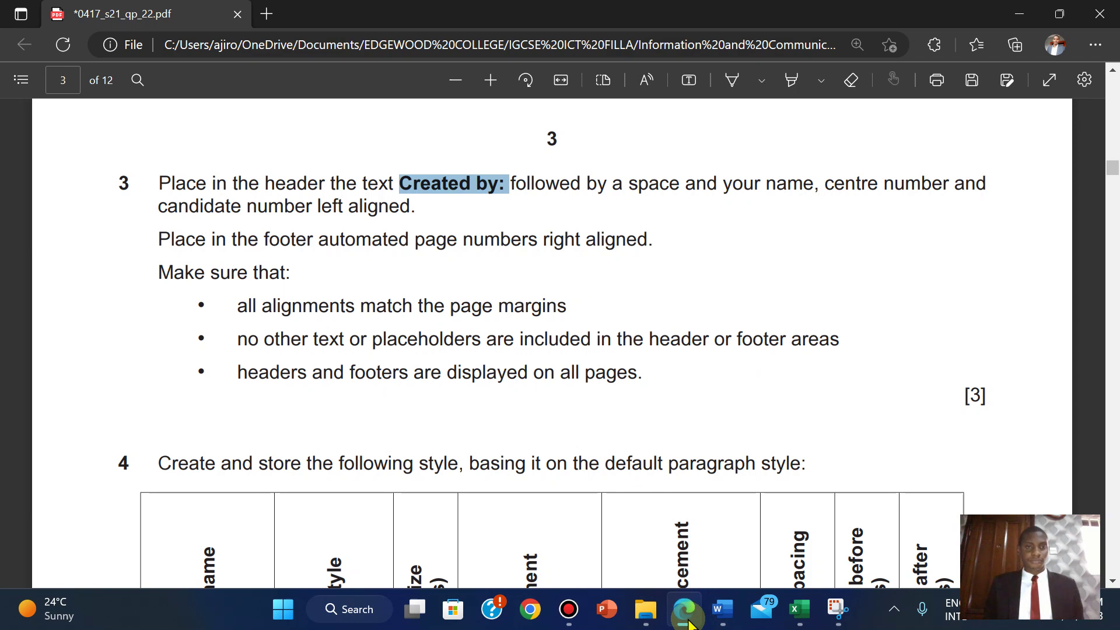
left_click(687, 618)
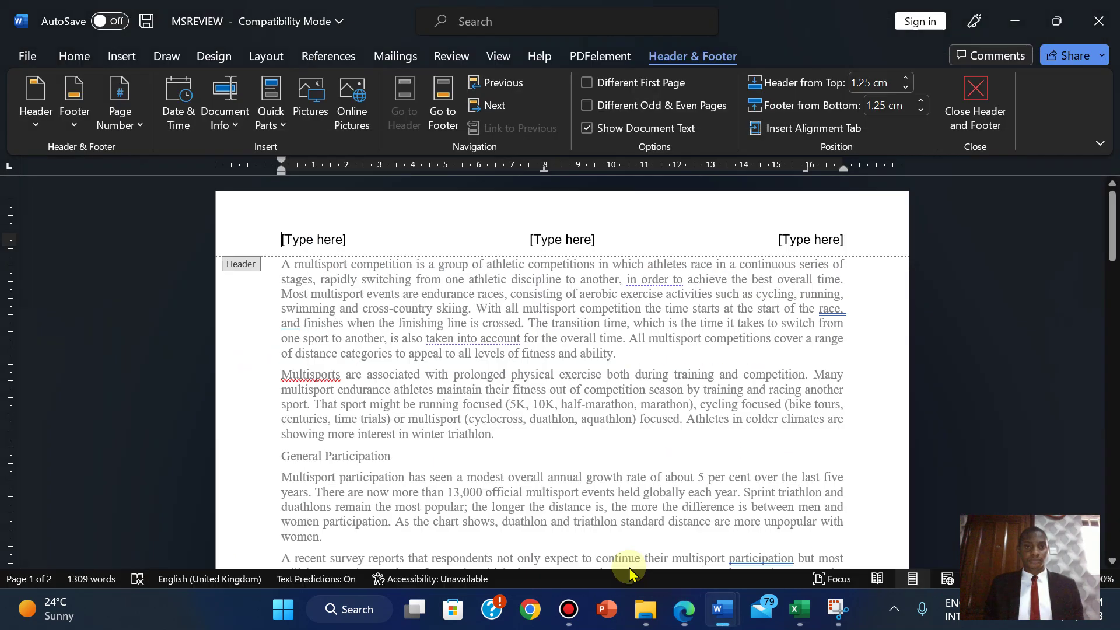
left_click(297, 237)
right_click(297, 237)
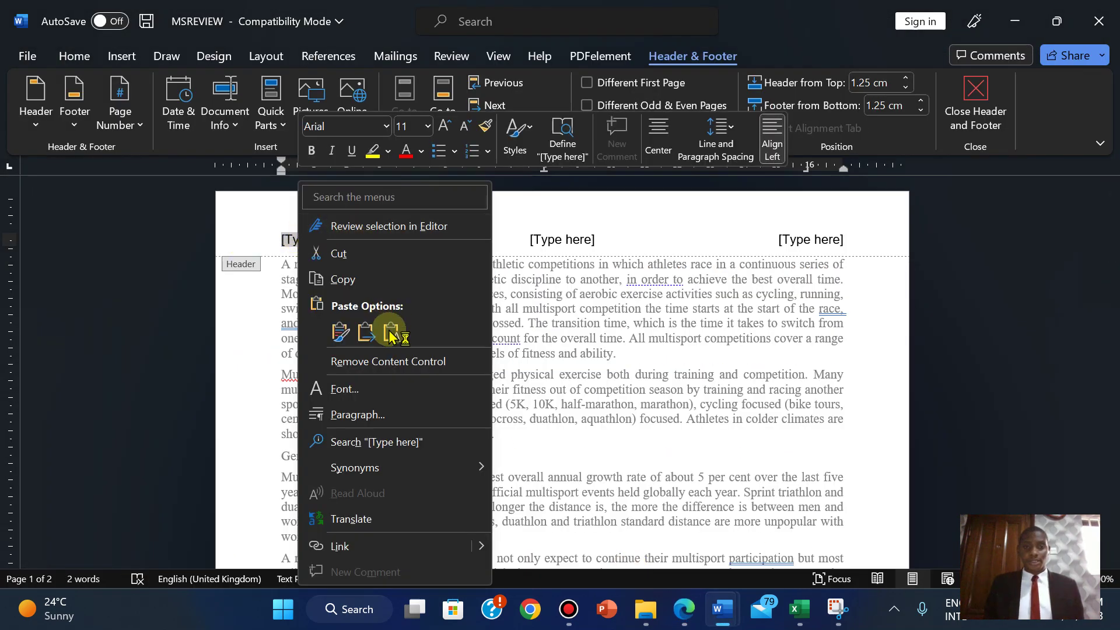
left_click(390, 333)
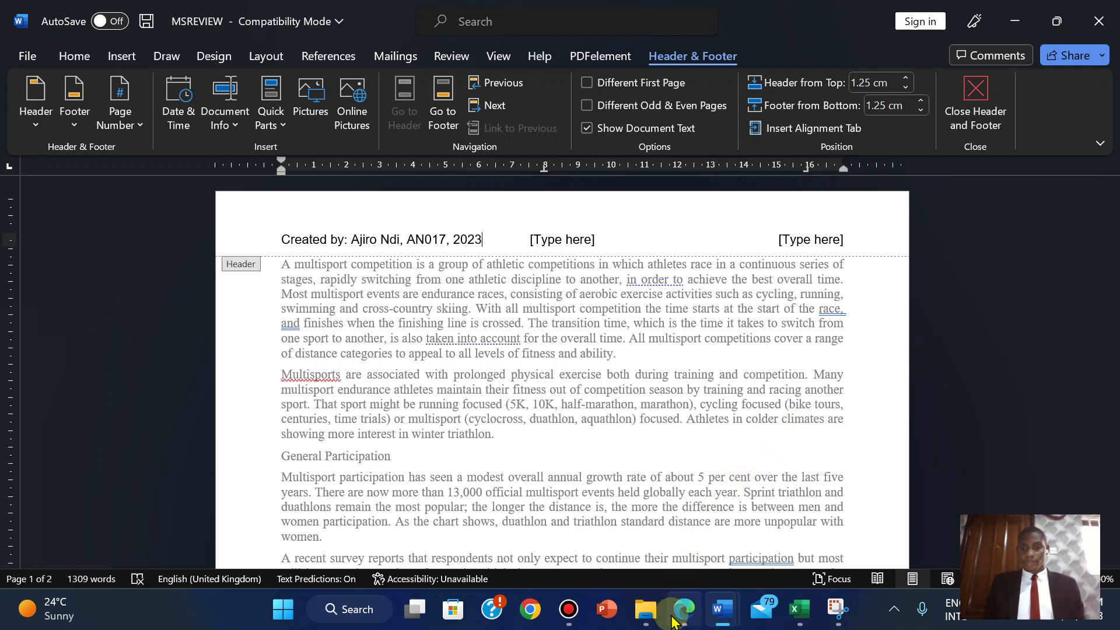
- Delete the middle and right header placeholders and close the header
left_click(676, 617)
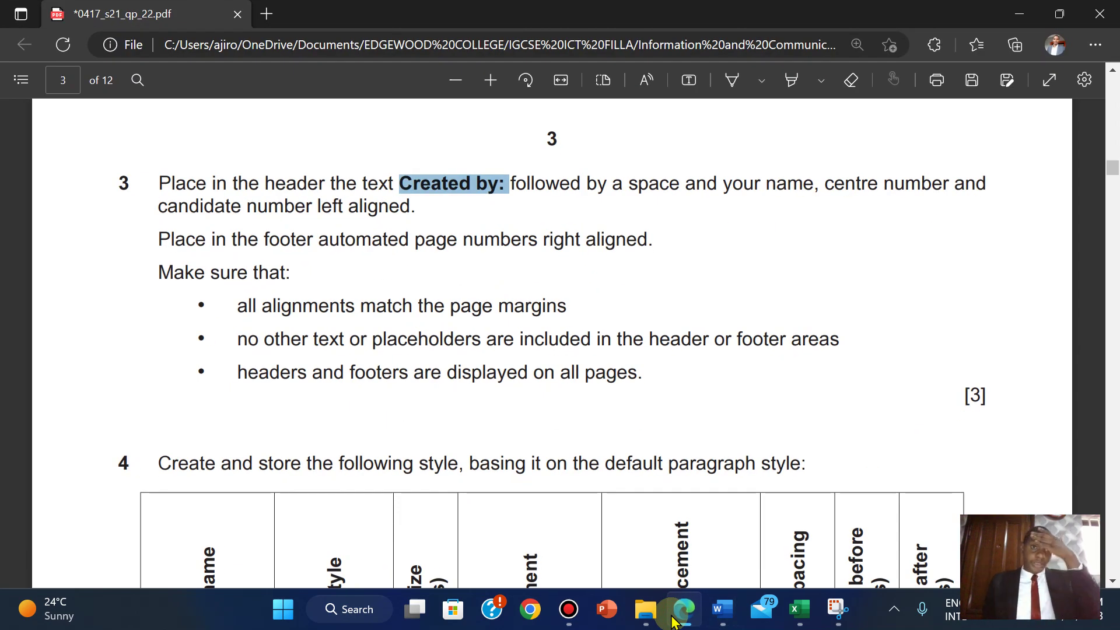
left_click(722, 609)
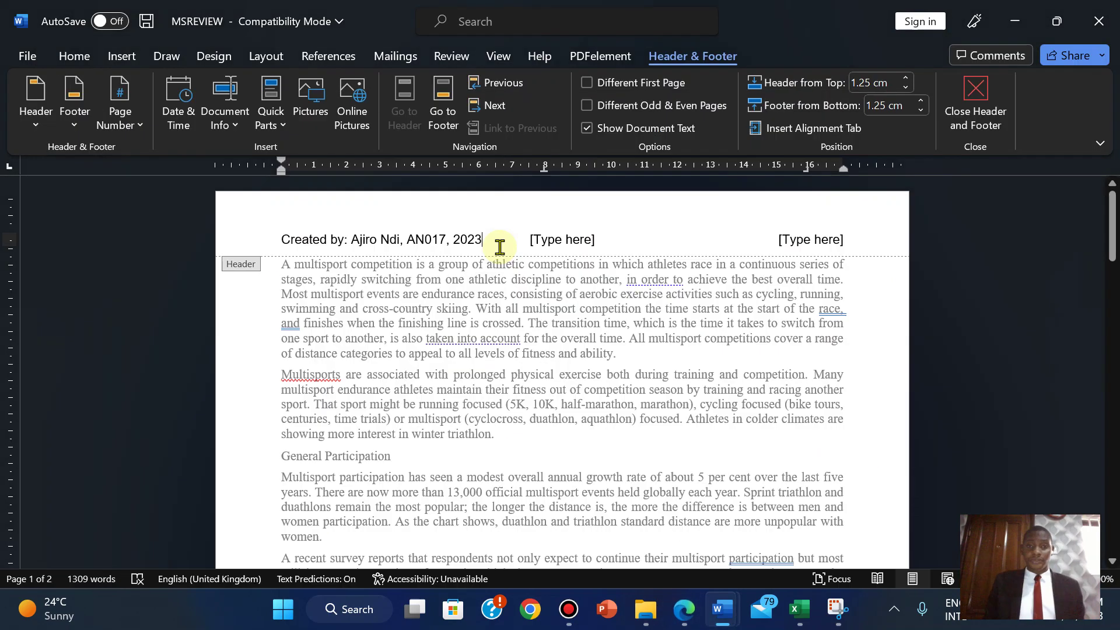
left_click(544, 245)
key("Delete")
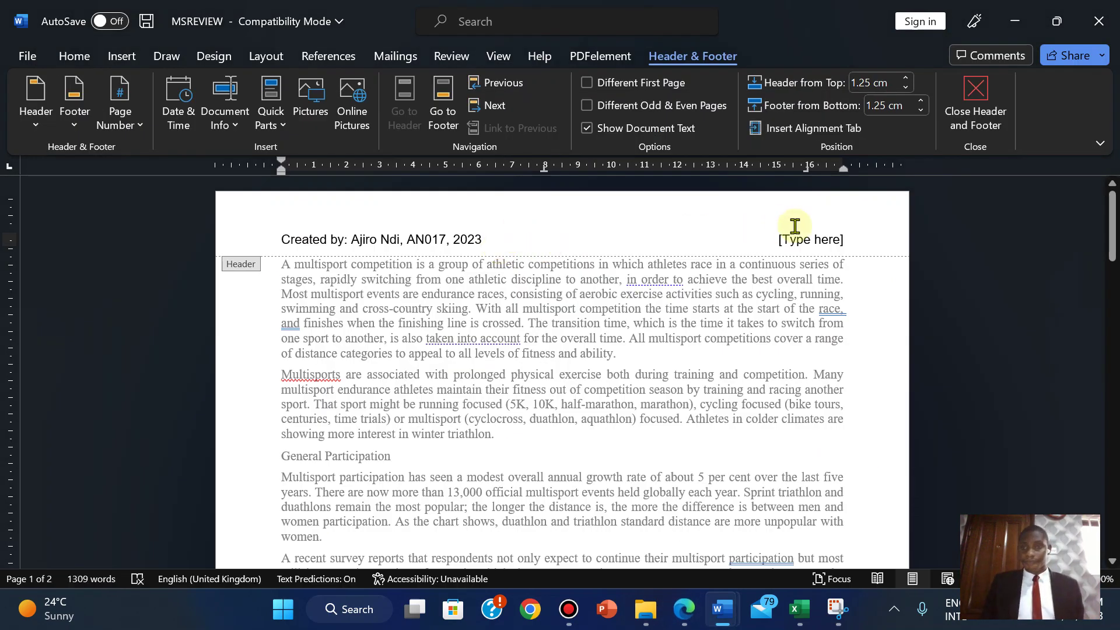
left_click(800, 235)
key("Delete")
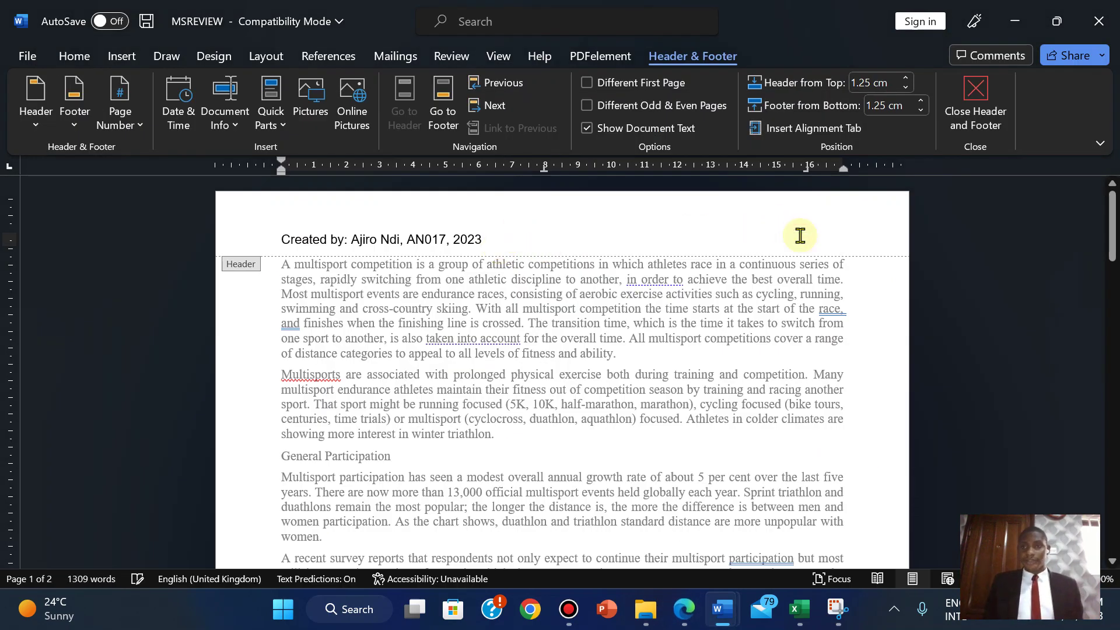
left_click(974, 98)
left_click(117, 56)
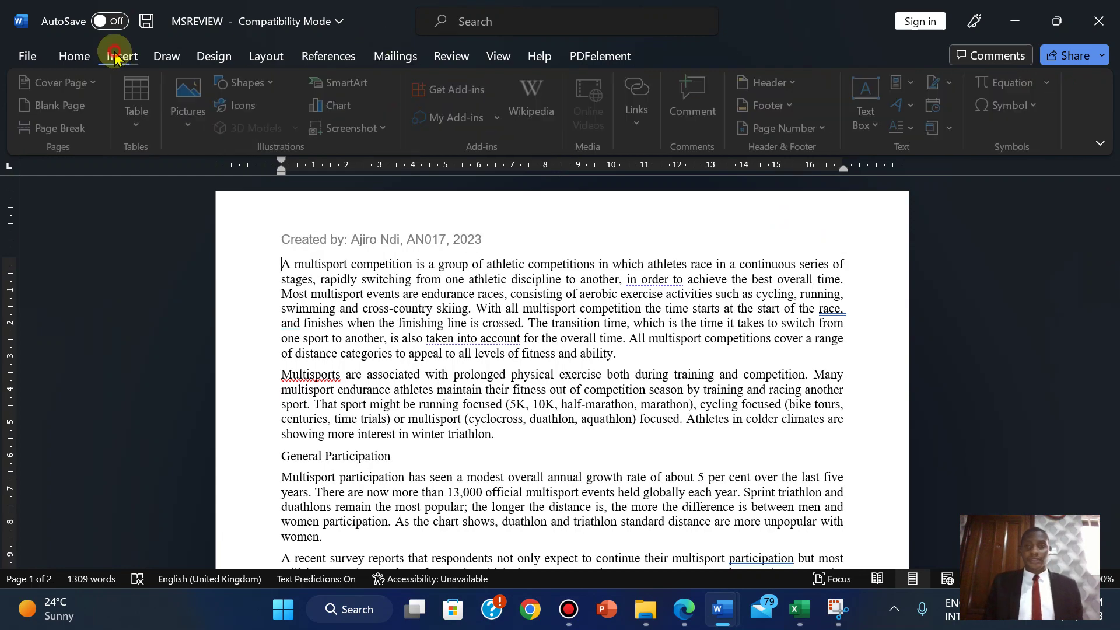
- Insert a Blank (Three Columns) footer
left_click(765, 106)
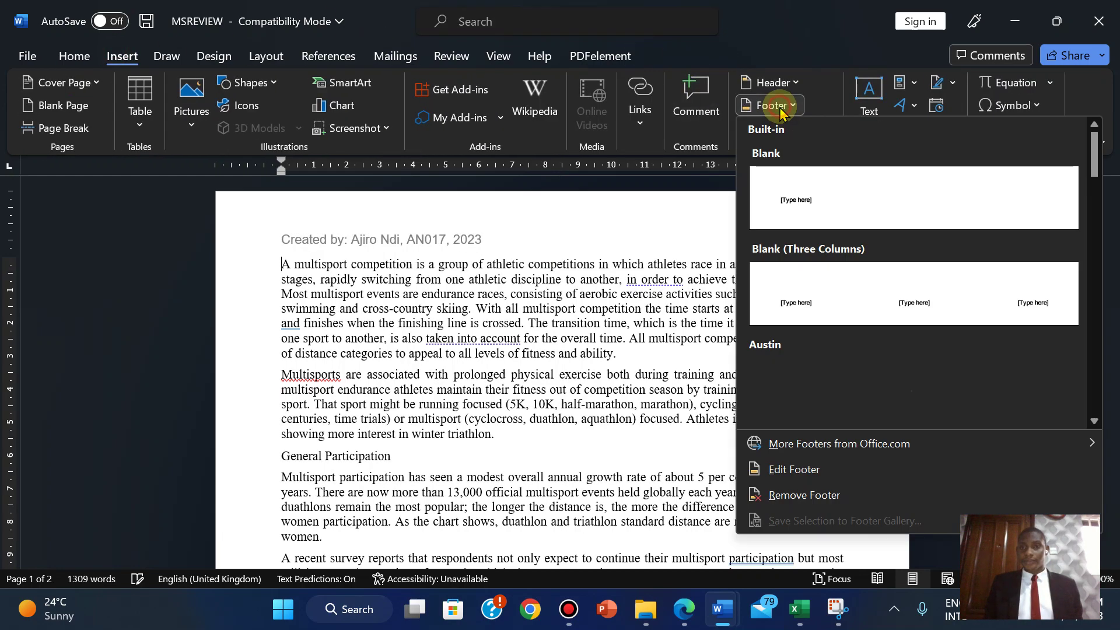
left_click(831, 289)
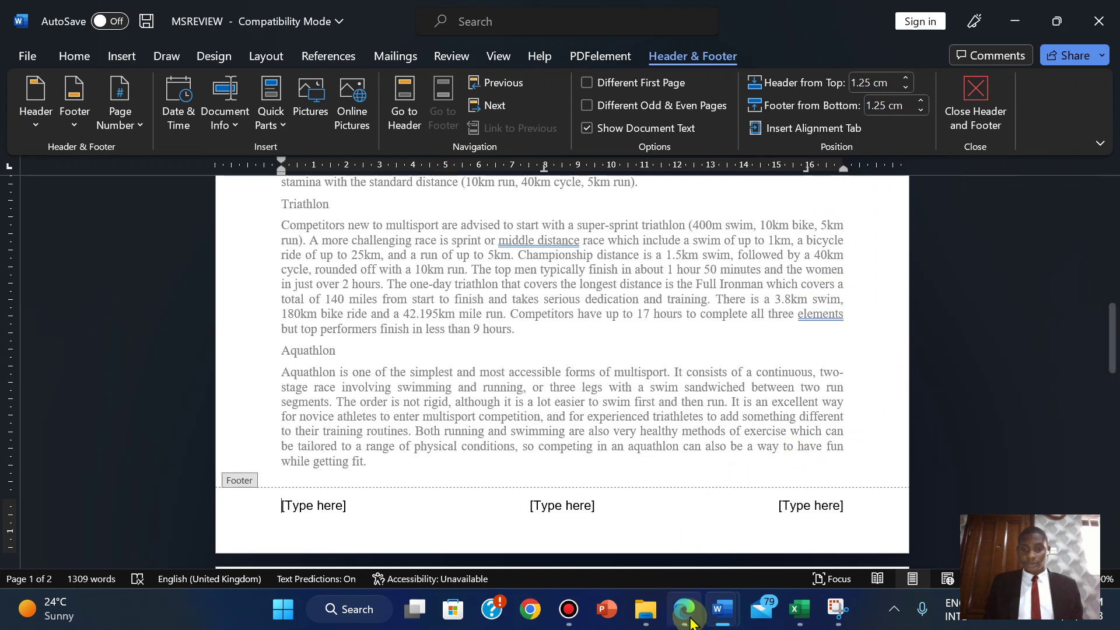
left_click(688, 620)
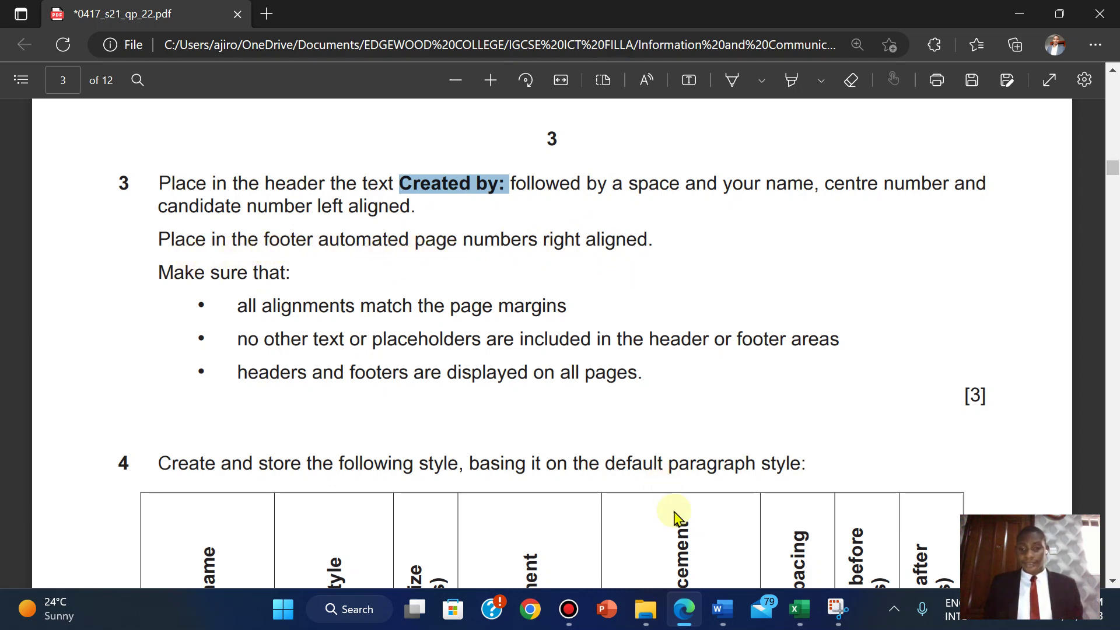
- Put a plain page number in the right footer placeholder
mouse_move(726, 610)
left_click(794, 525)
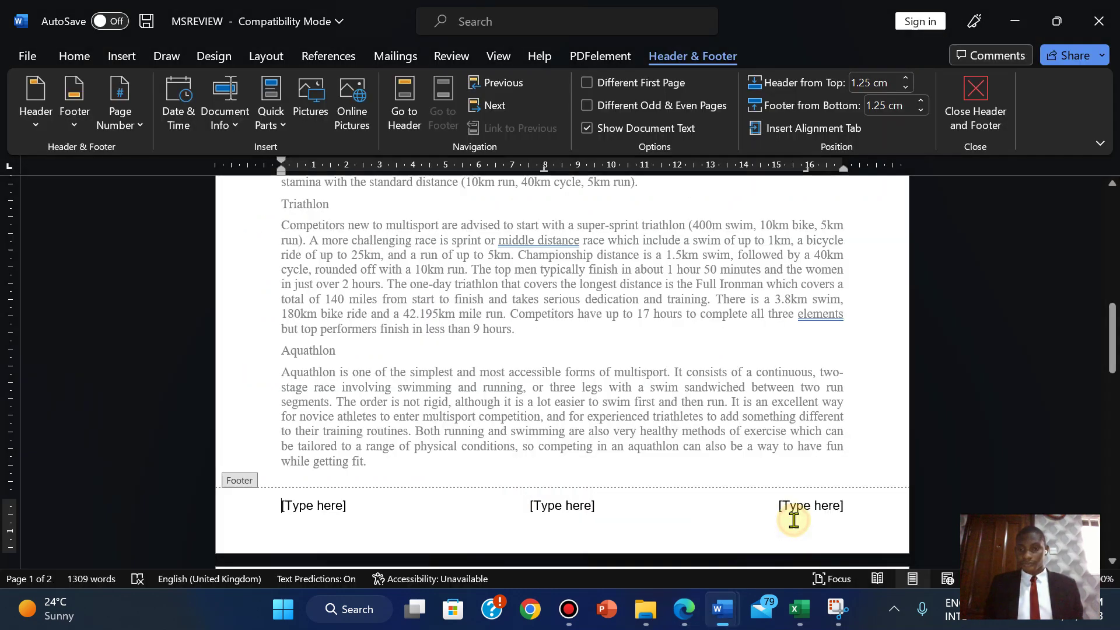
left_click(808, 513)
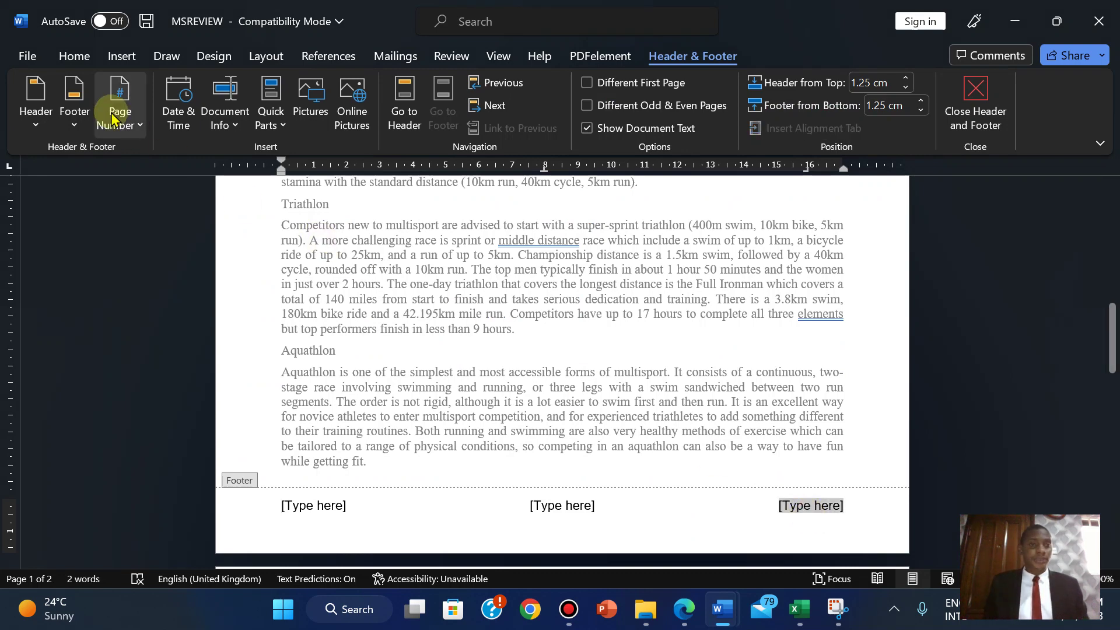
left_click(114, 136)
mouse_move(187, 229)
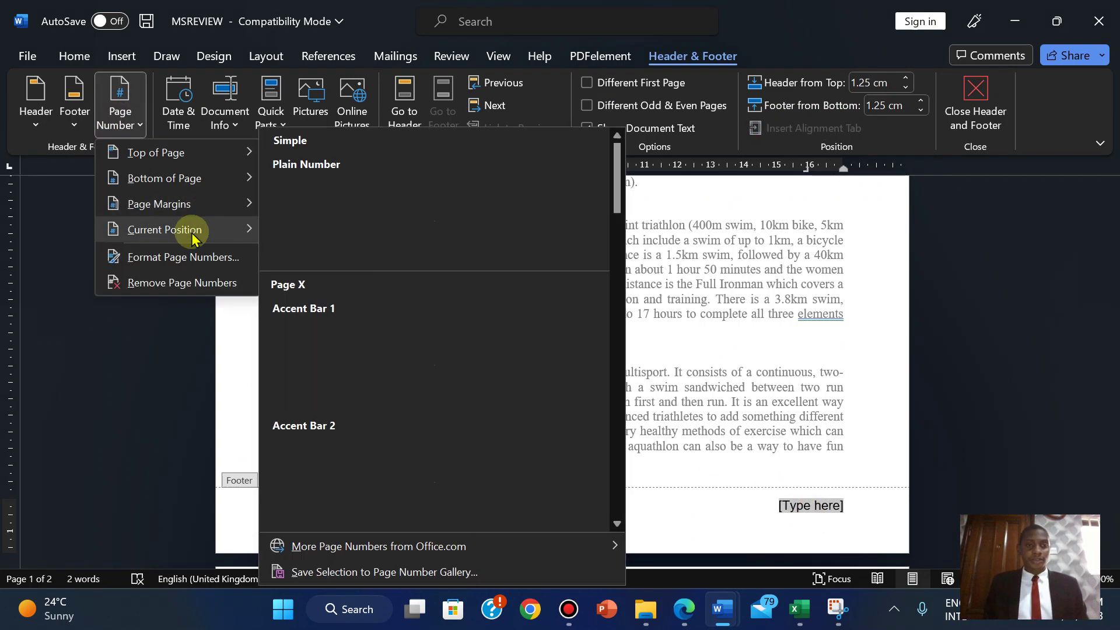
left_click(367, 218)
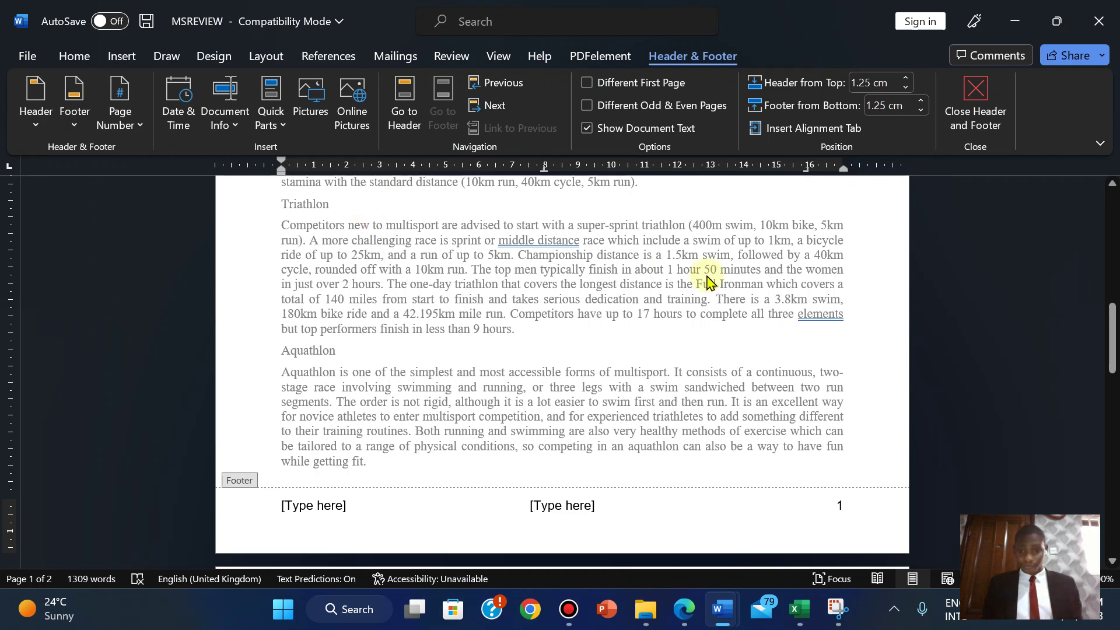
left_click(682, 618)
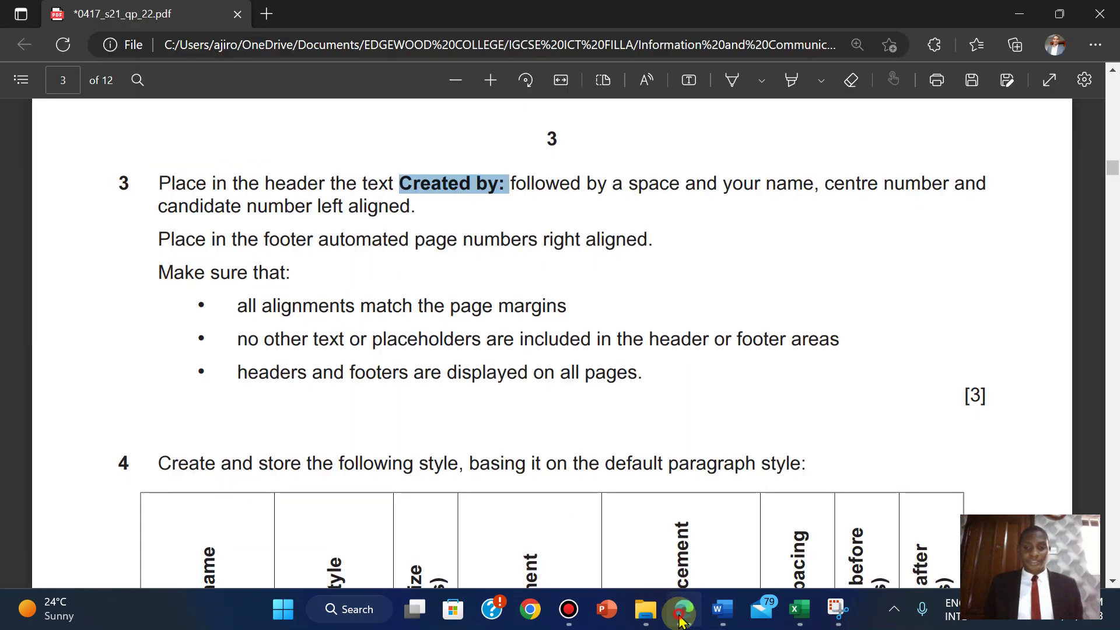
- Turn page gridlines on briefly to check footer alignment, then off again
left_click(680, 619)
left_click(486, 57)
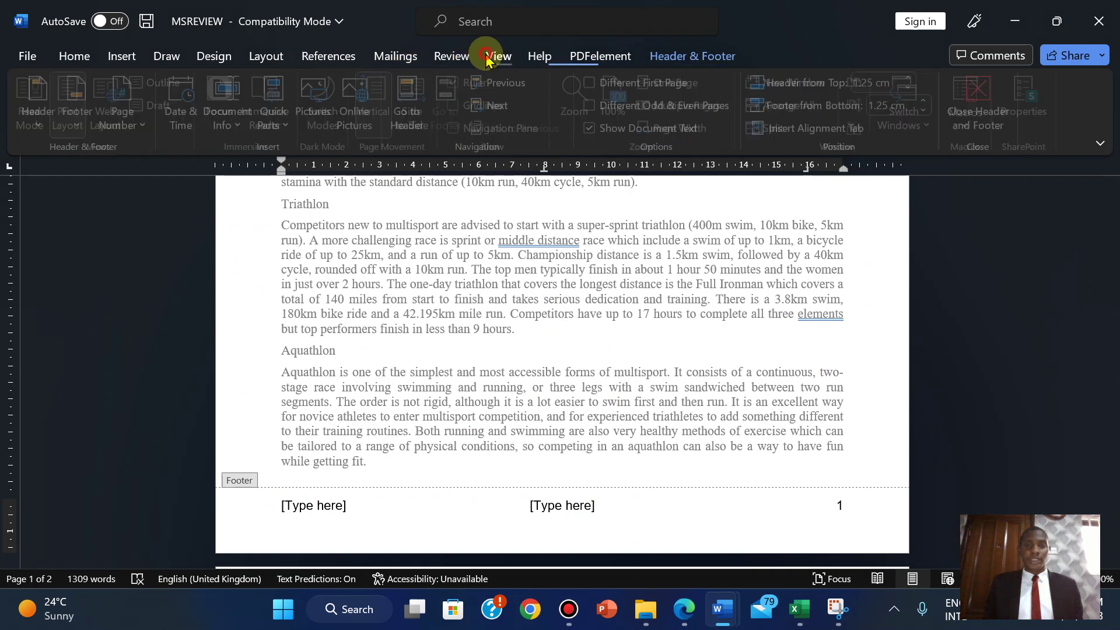
left_click(459, 105)
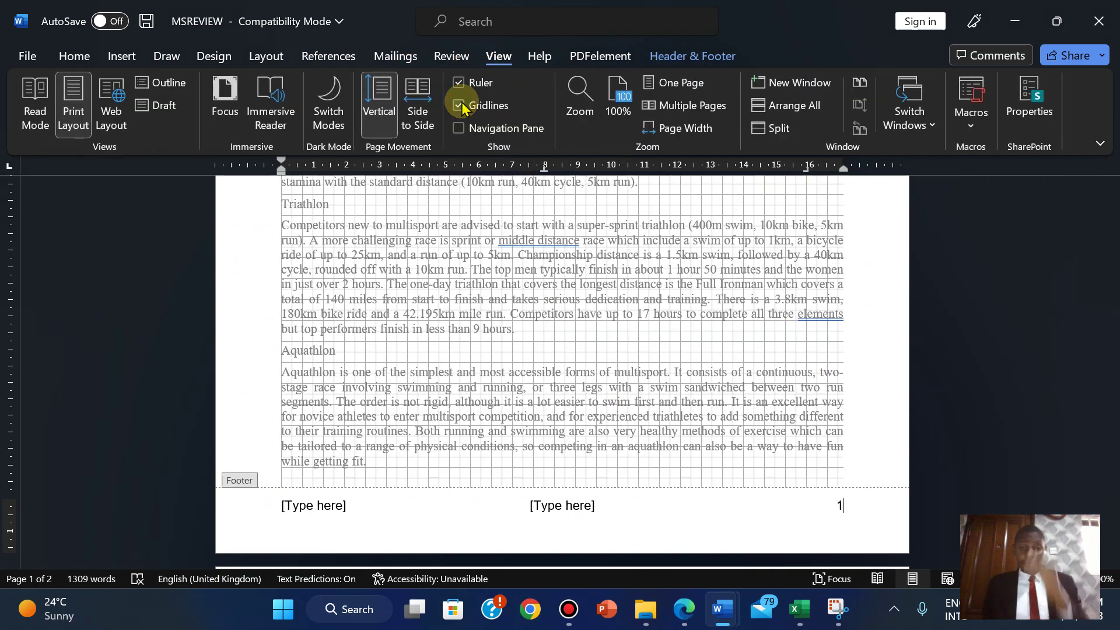
left_click(459, 105)
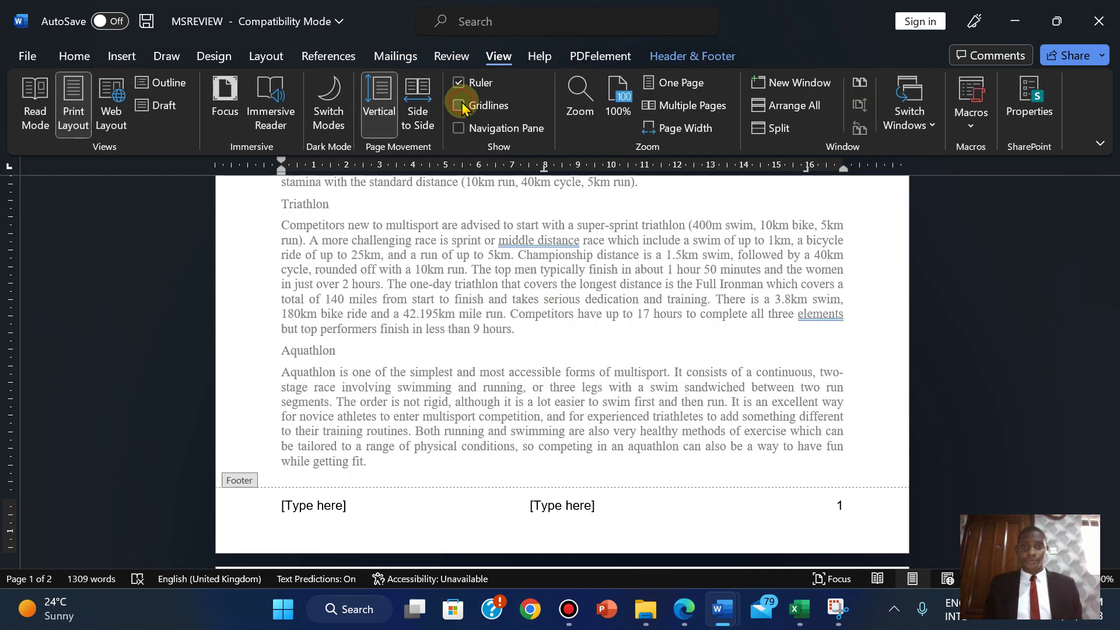
left_click(684, 622)
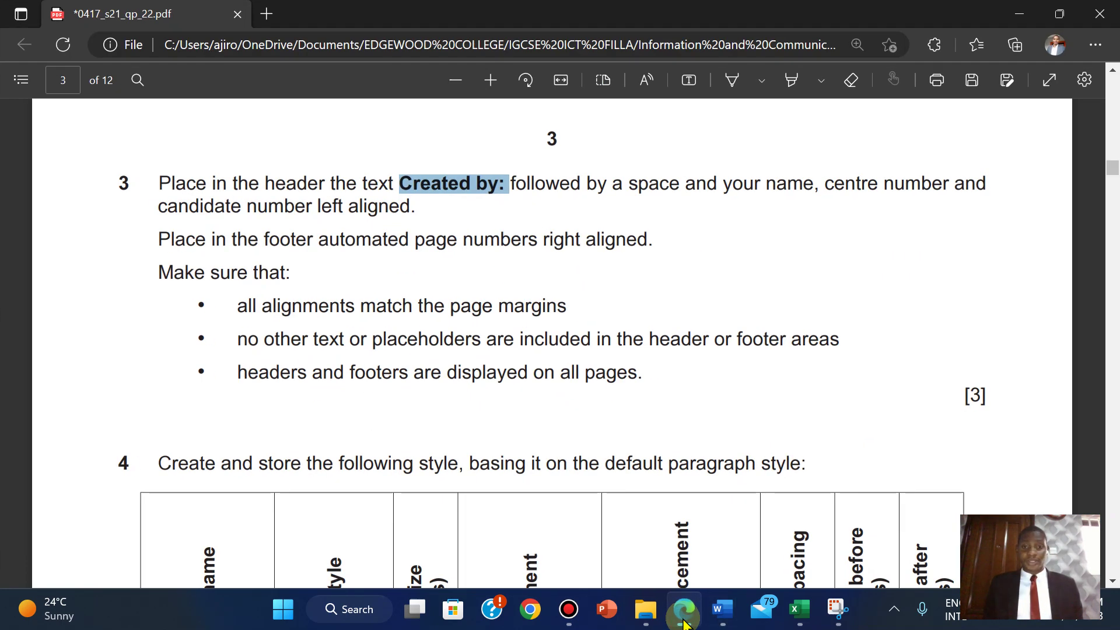
- Delete the centre and left footer placeholders, leaving only the page number
left_click(683, 622)
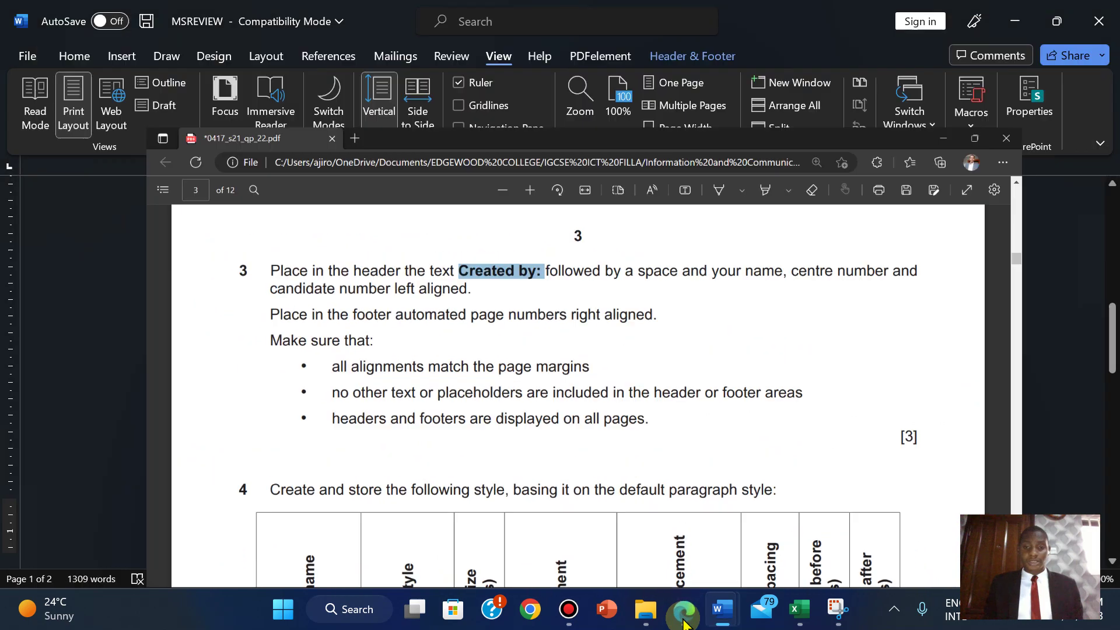
left_click(582, 513)
key("Delete")
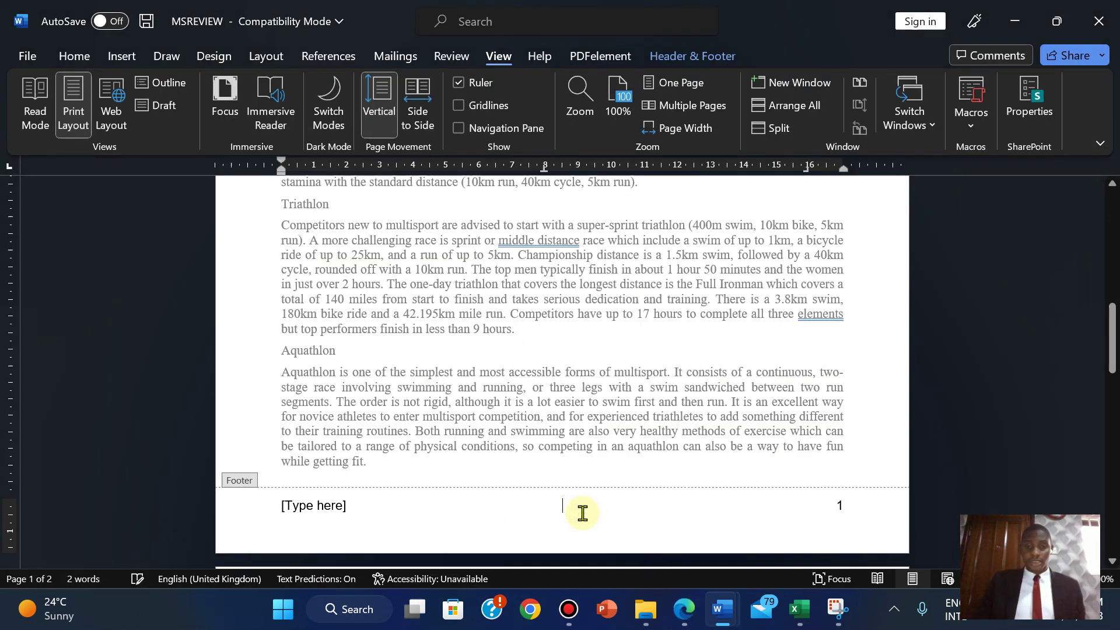
left_click(339, 509)
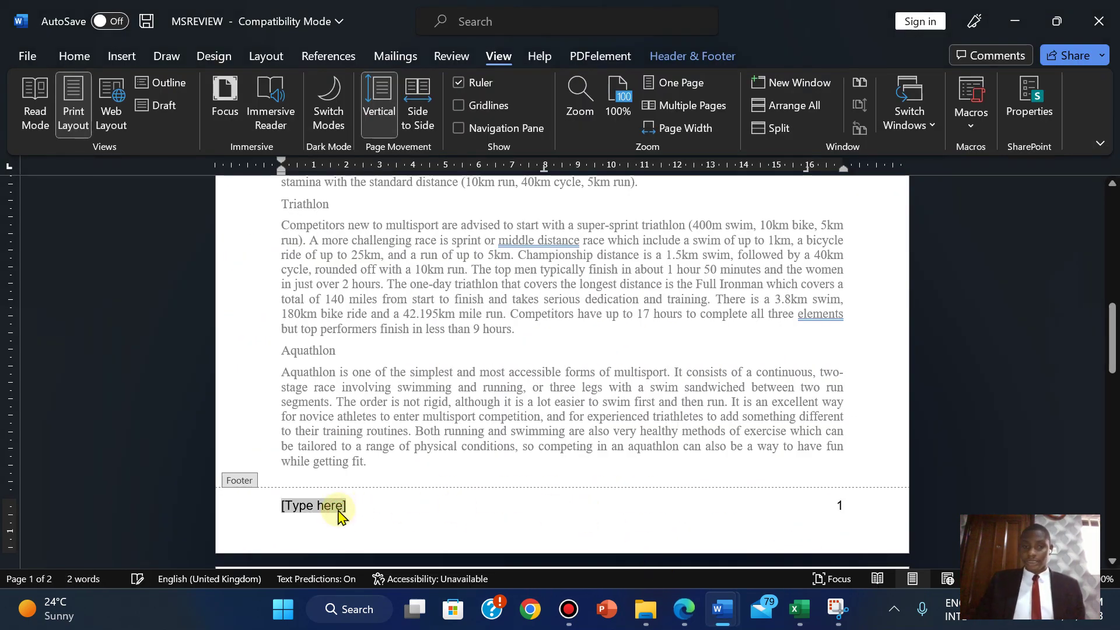
key("Delete")
left_click(697, 622)
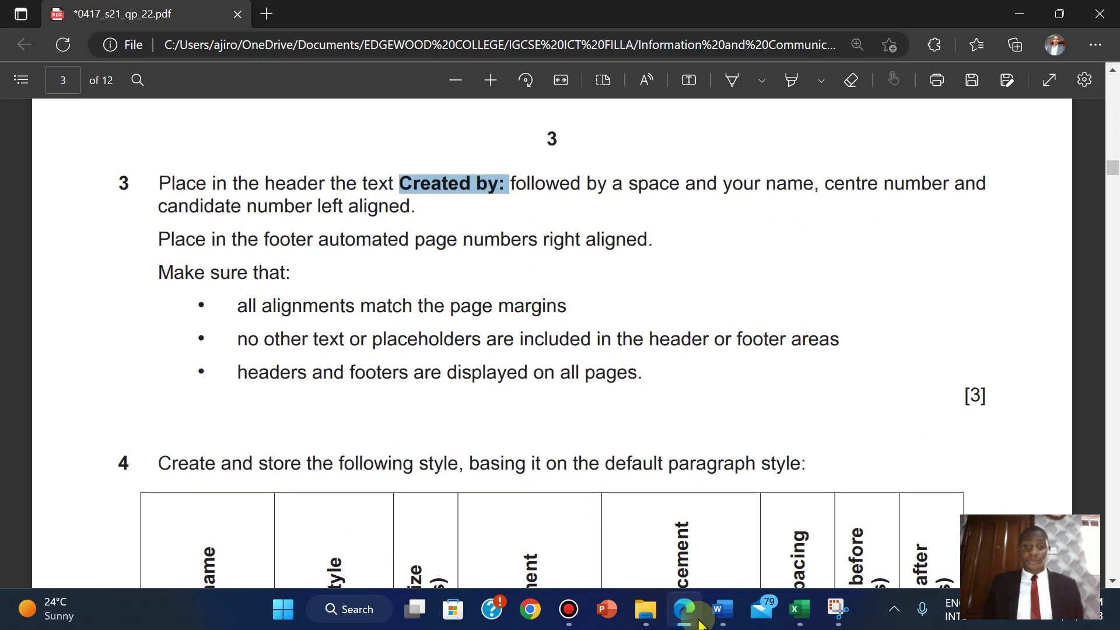
- Highlight all of question 3's text green in the exam PDF
left_click(698, 622)
left_click(696, 622)
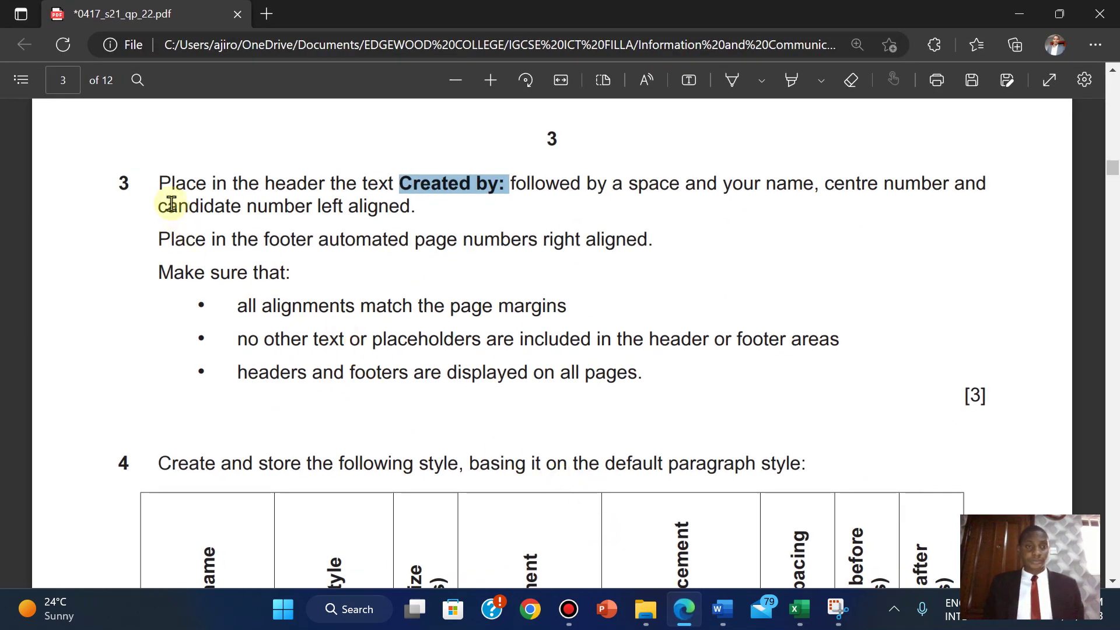
left_click_drag(159, 183, 995, 391)
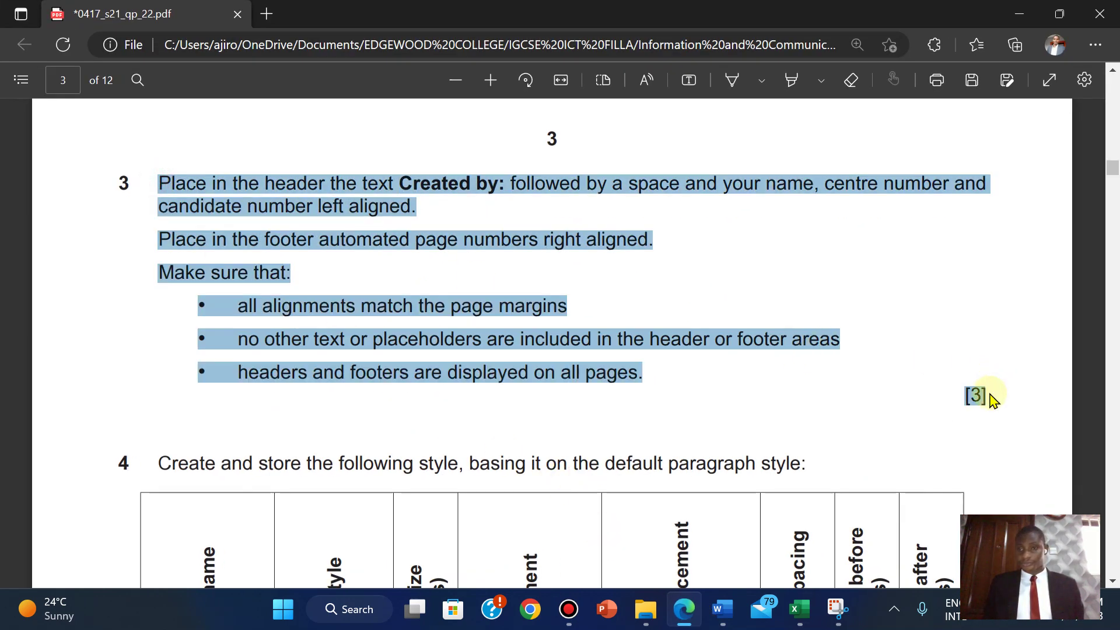
mouse_move(1024, 302)
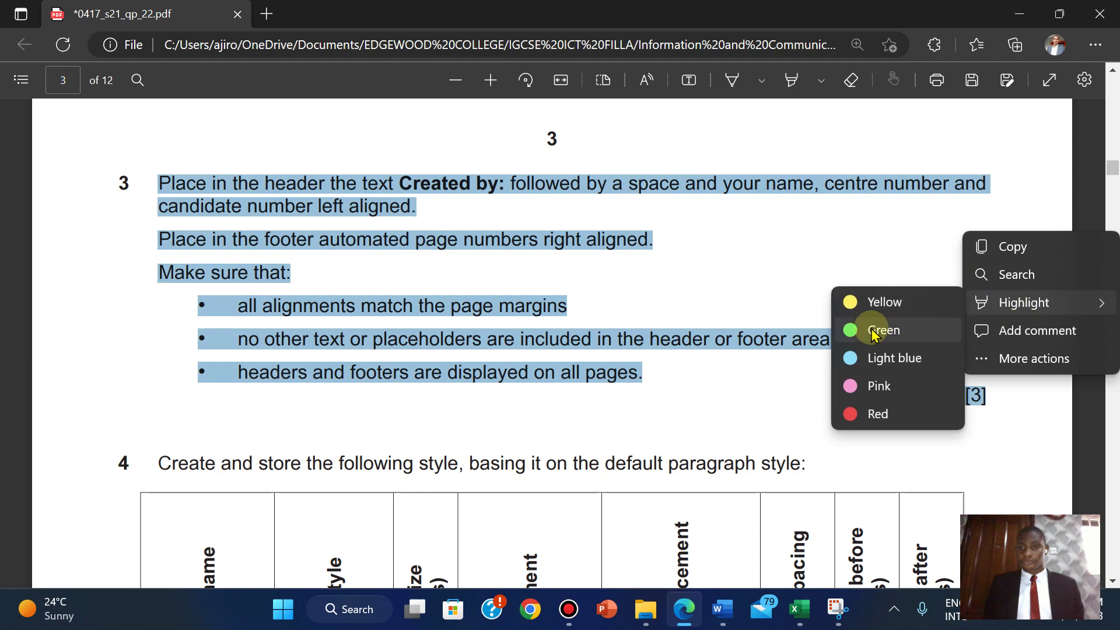
left_click(873, 332)
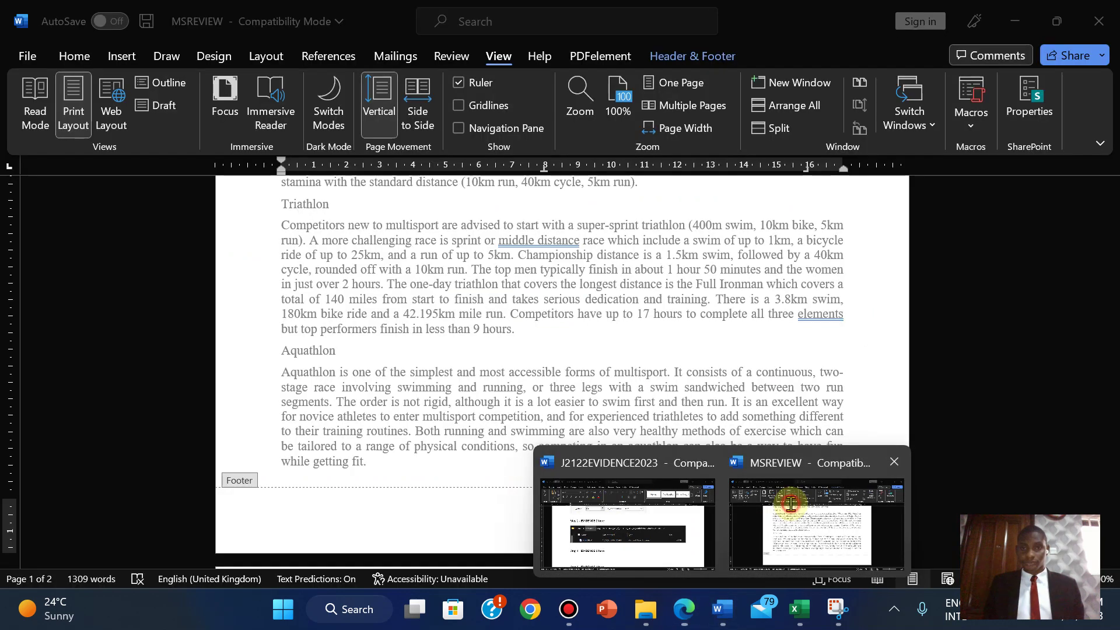
- Close header and footer editing in MSREVIEW
left_click(782, 499)
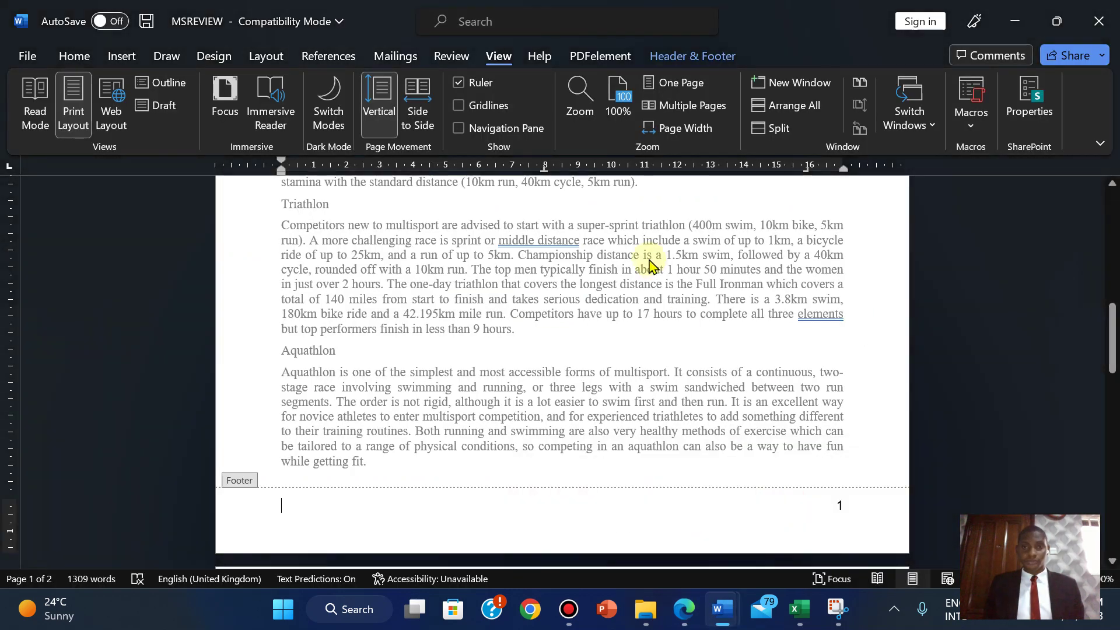
left_click(679, 56)
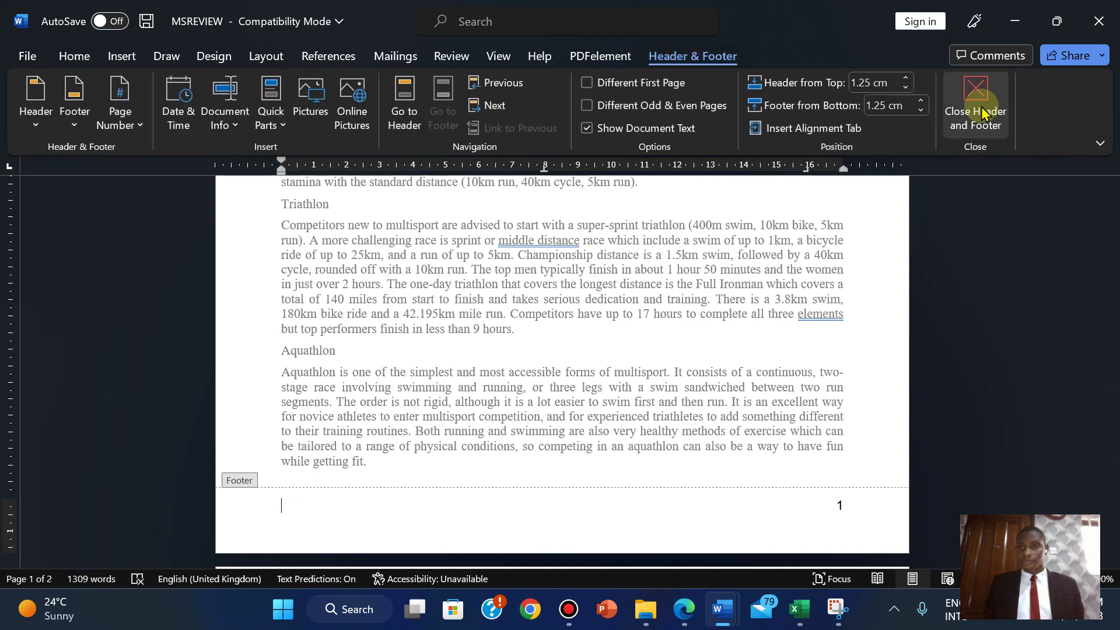
left_click(983, 113)
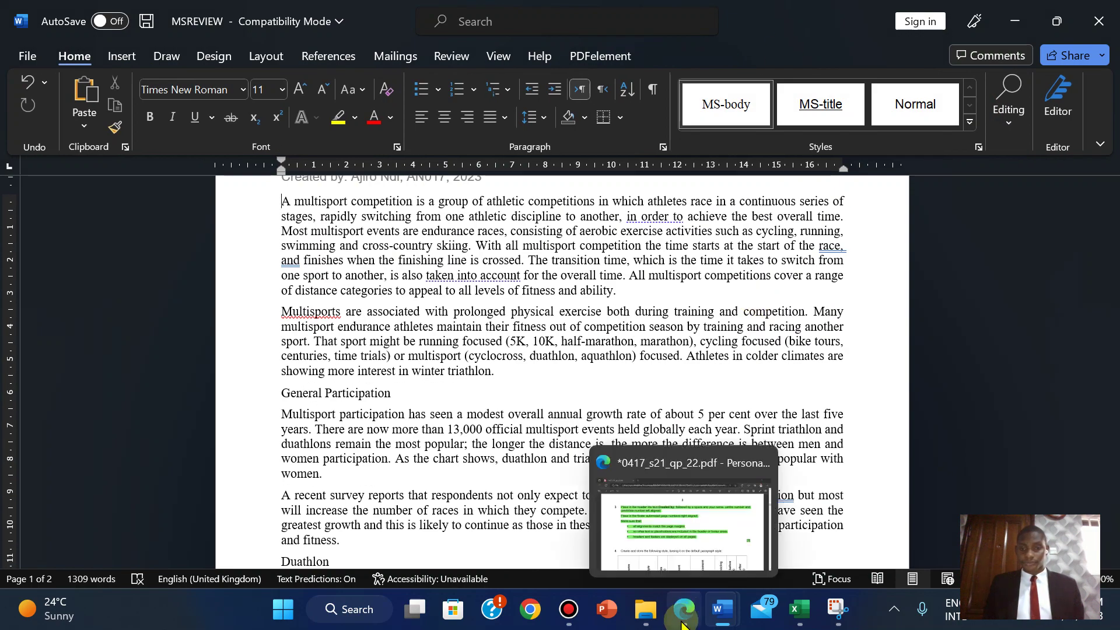
left_click(683, 622)
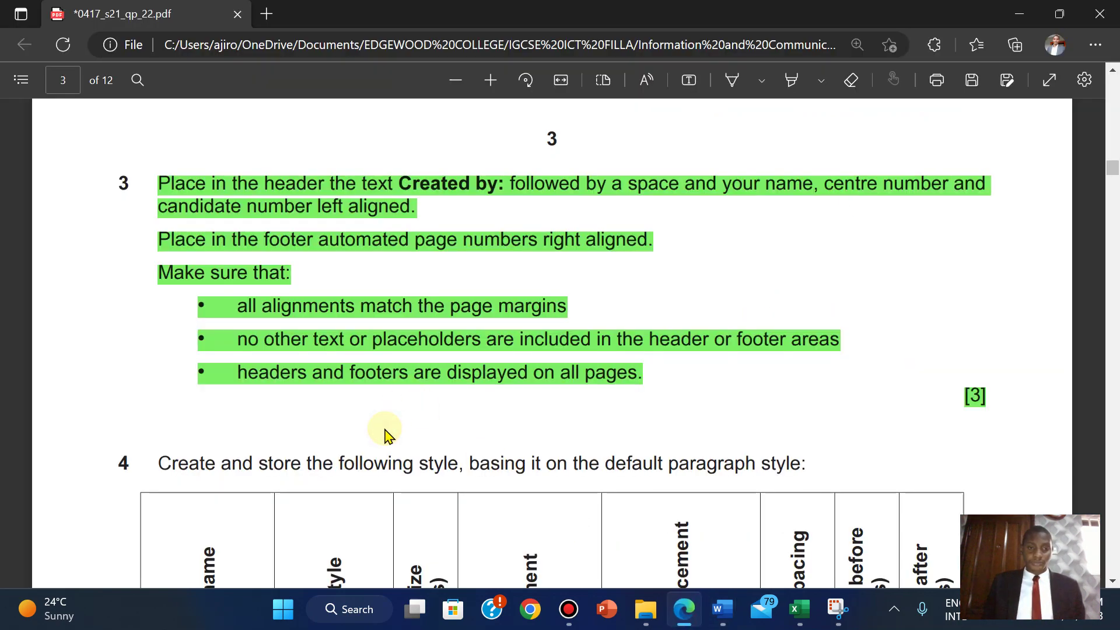
- Copy the style name MS-subhead from question 4 of the exam PDF, then return to MSREVIEW
scroll(385, 435, "down", 5)
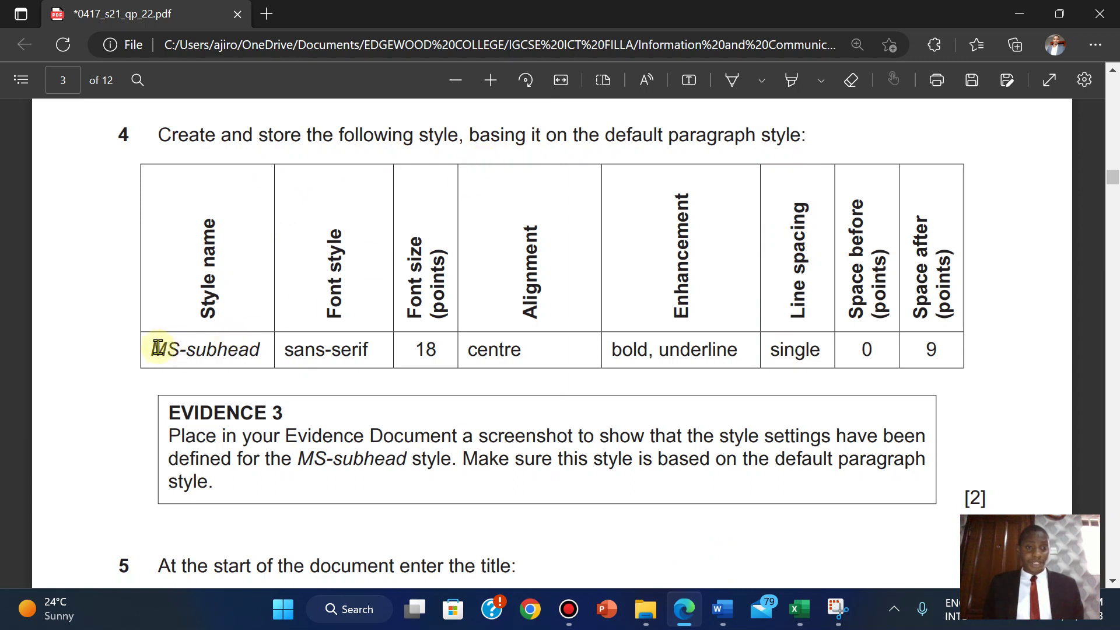
left_click_drag(154, 349, 255, 357)
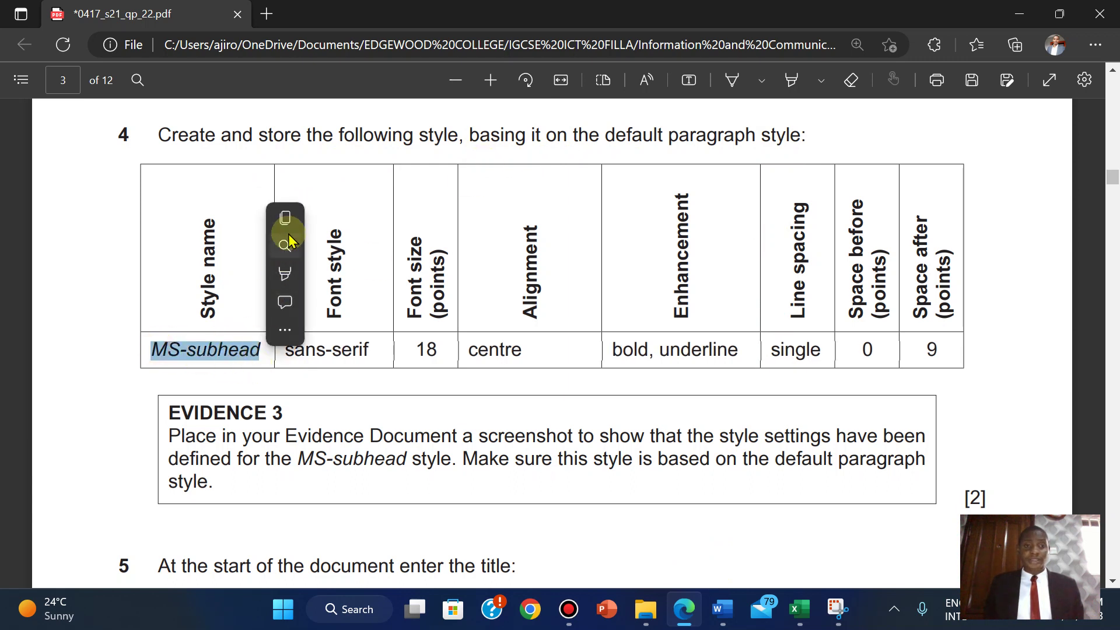
left_click(288, 220)
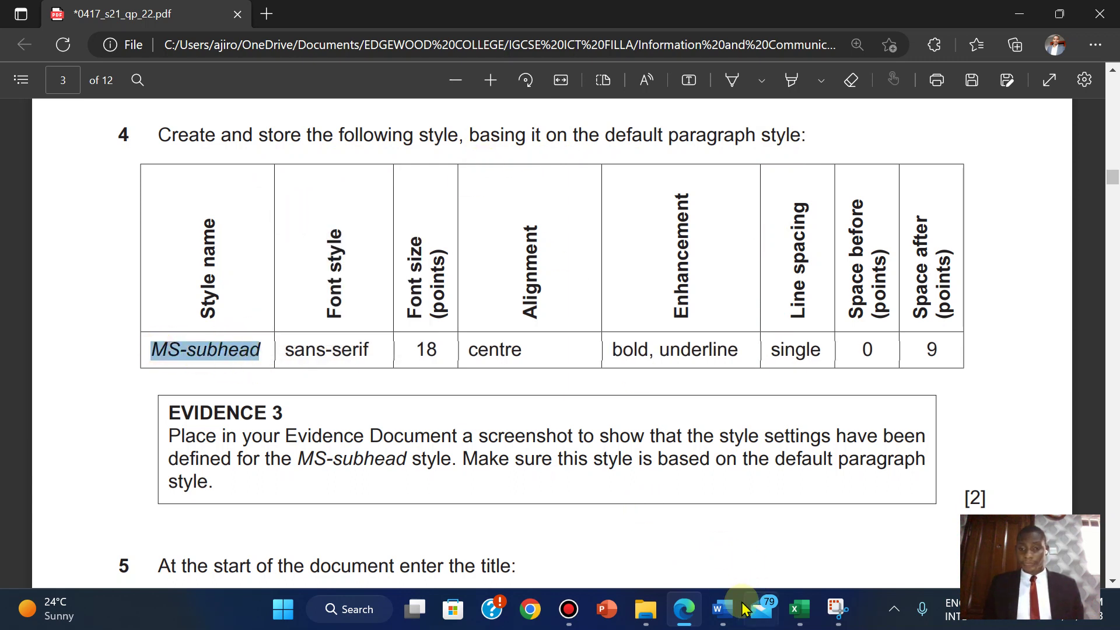
mouse_move(729, 617)
left_click(813, 521)
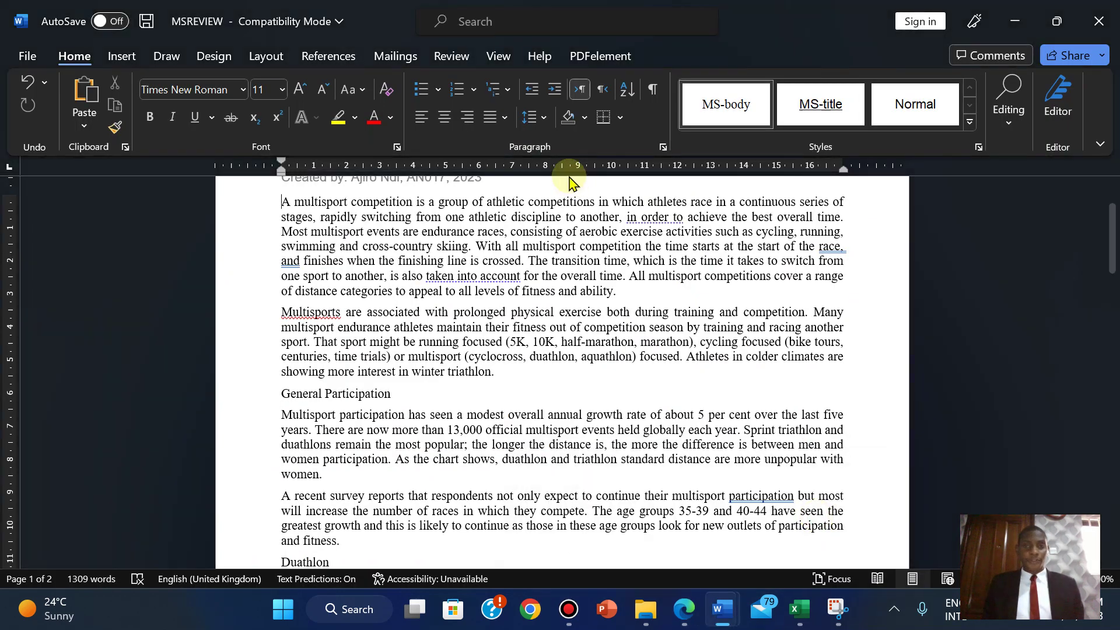
- Insert a blank Normal-style paragraph above the first paragraph and widen the Styles pane
left_click(978, 147)
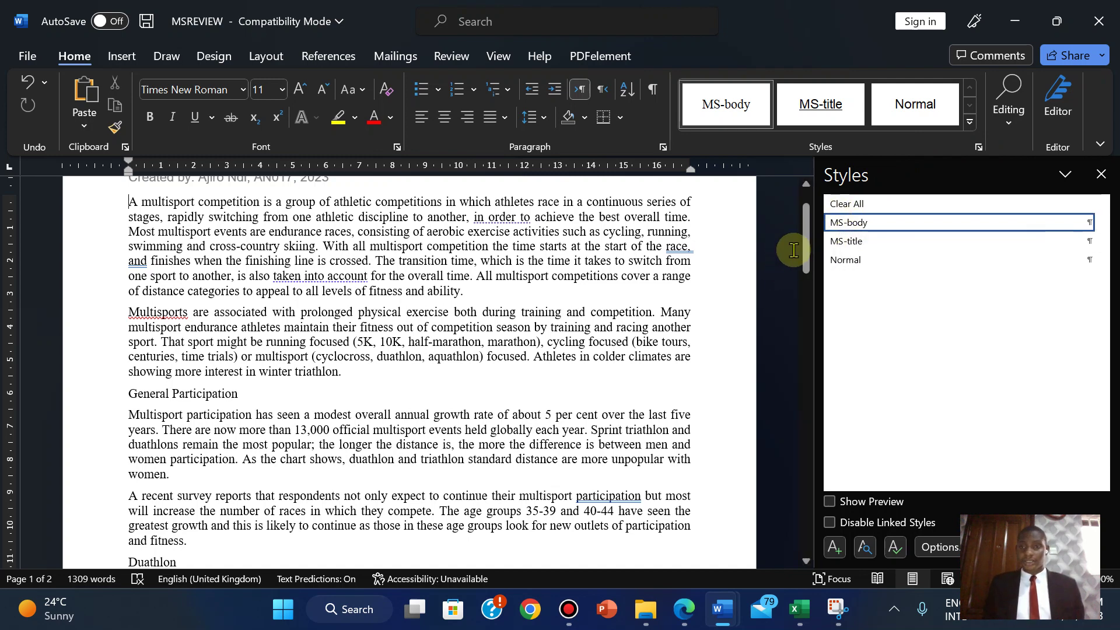
scroll(805, 222, "up", 2)
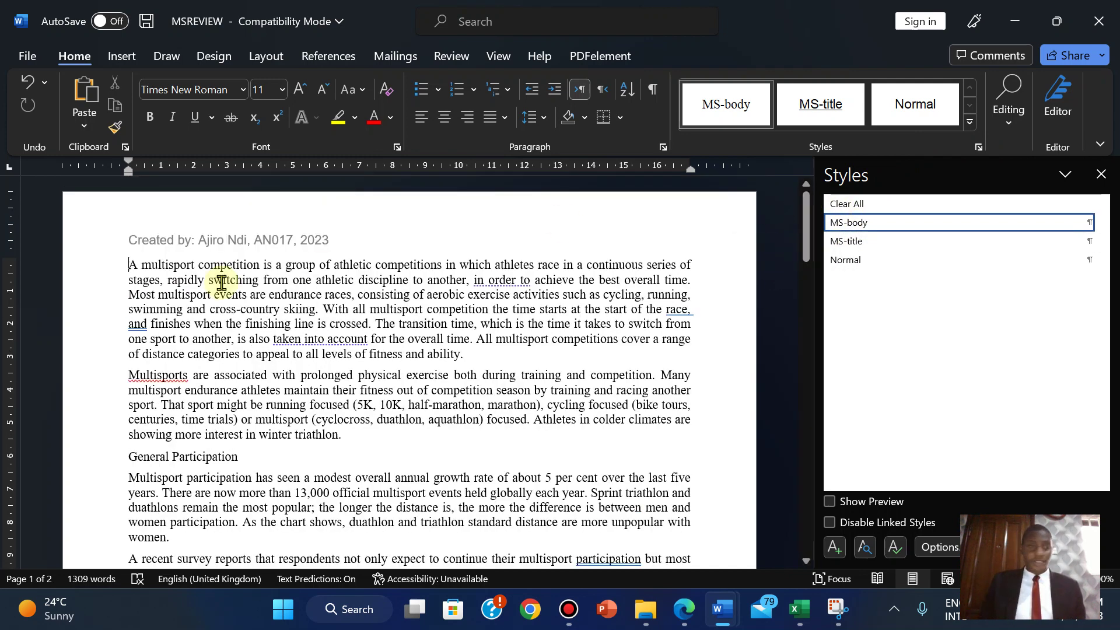
key("Return")
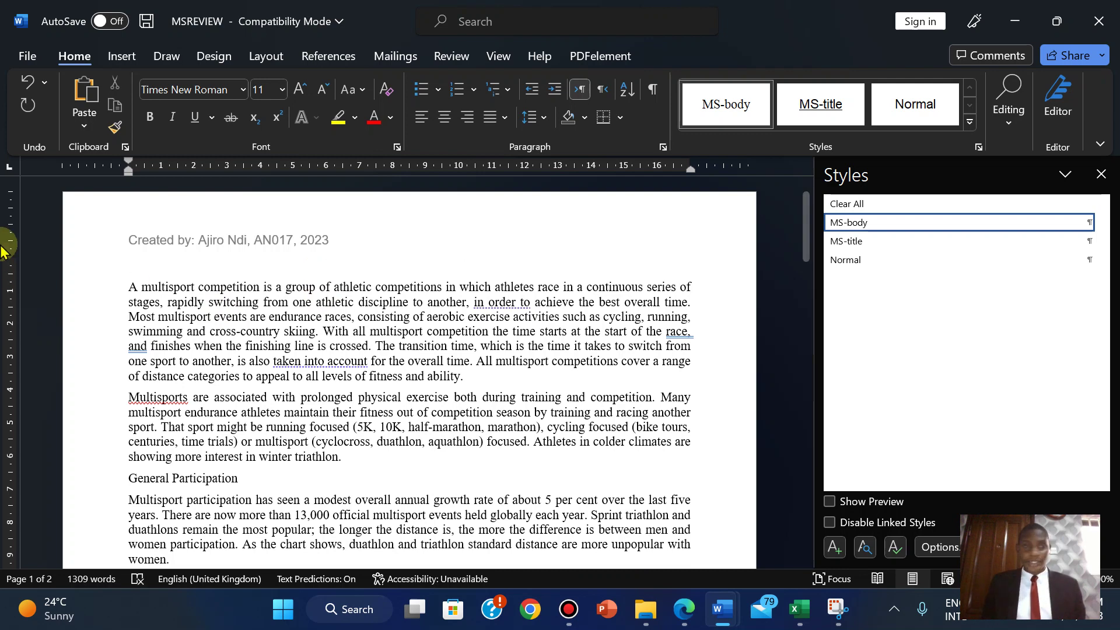
left_click(866, 263)
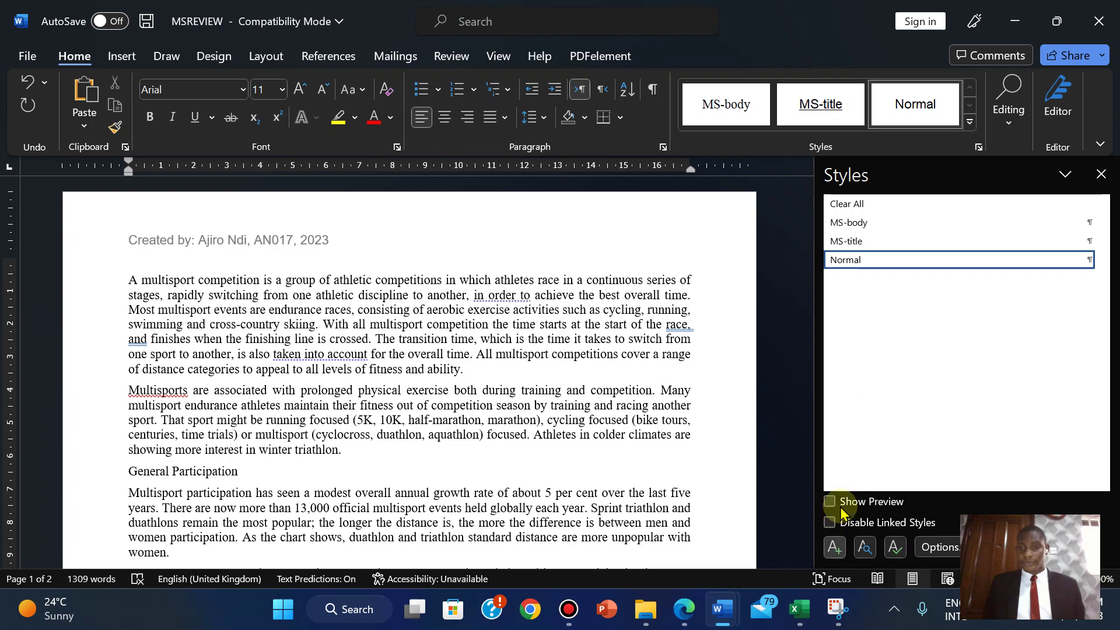
left_click_drag(815, 432, 661, 443)
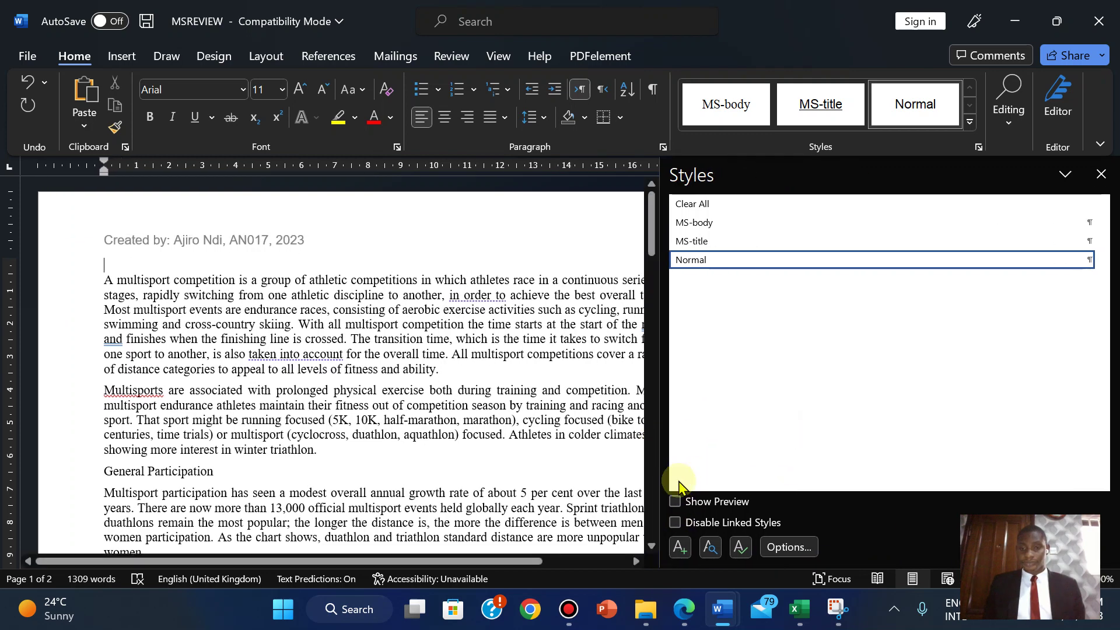
- Start a new paragraph style named MS-subhead, checking the exam paper's style table
left_click(677, 548)
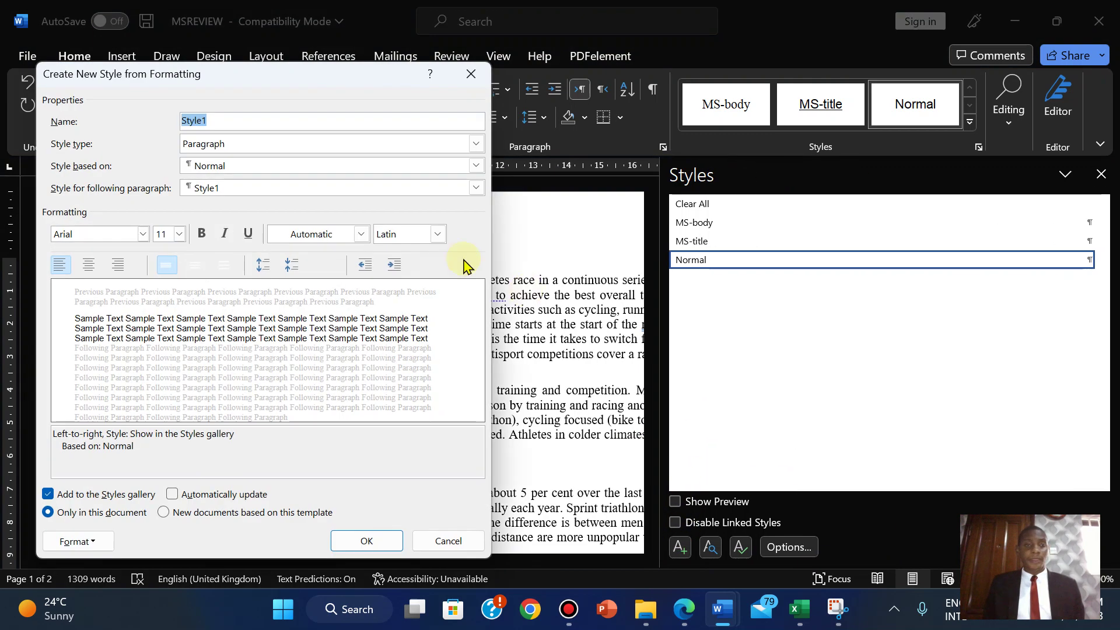
right_click(191, 117)
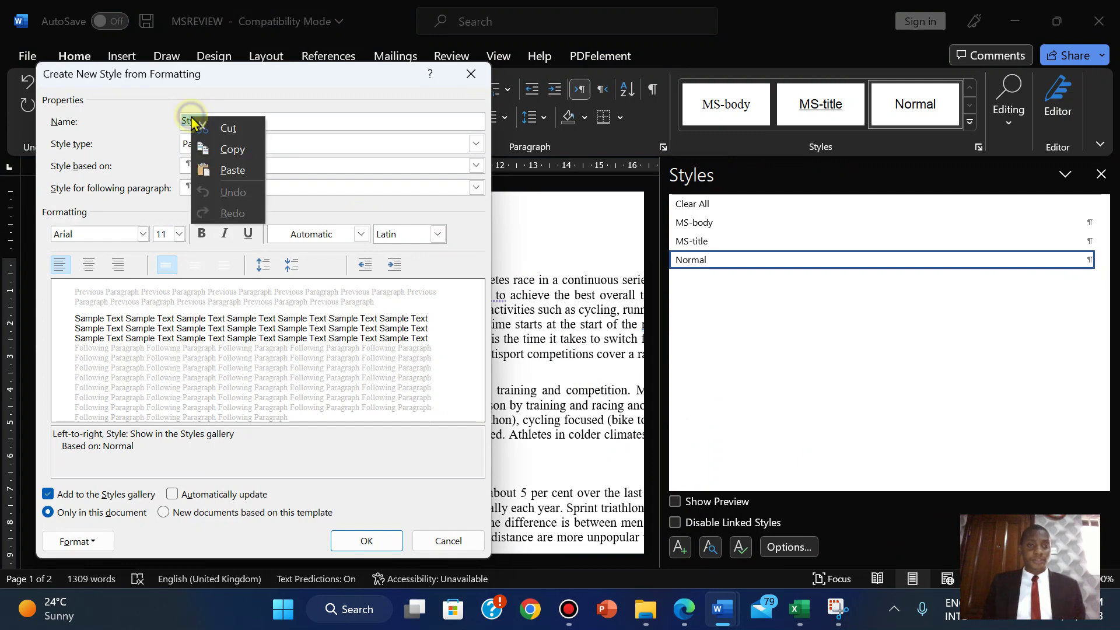
left_click(221, 169)
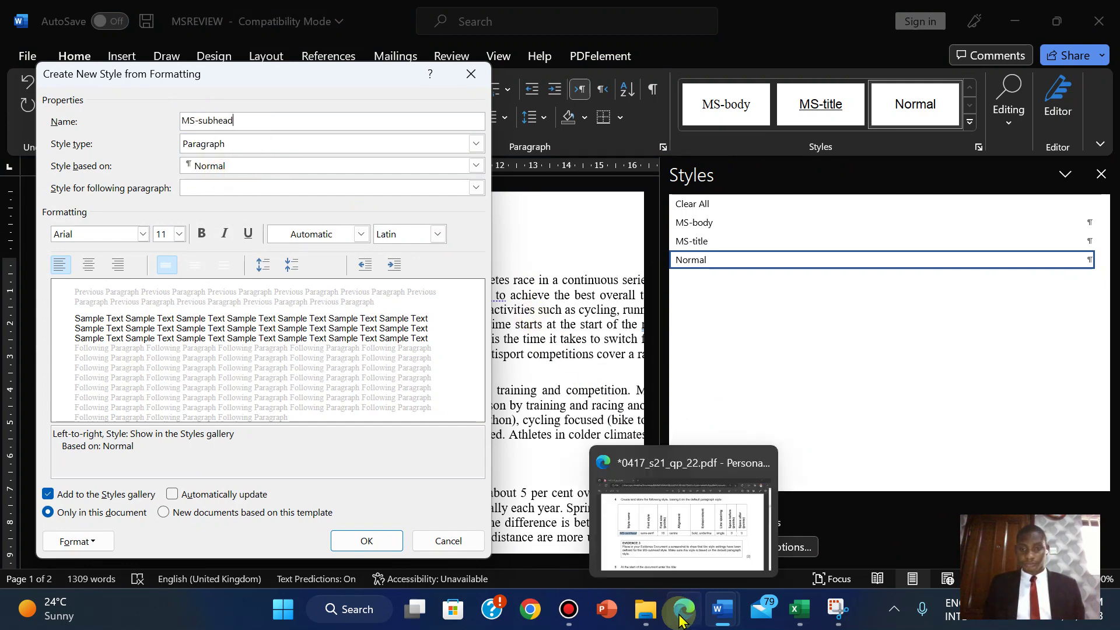
left_click(681, 621)
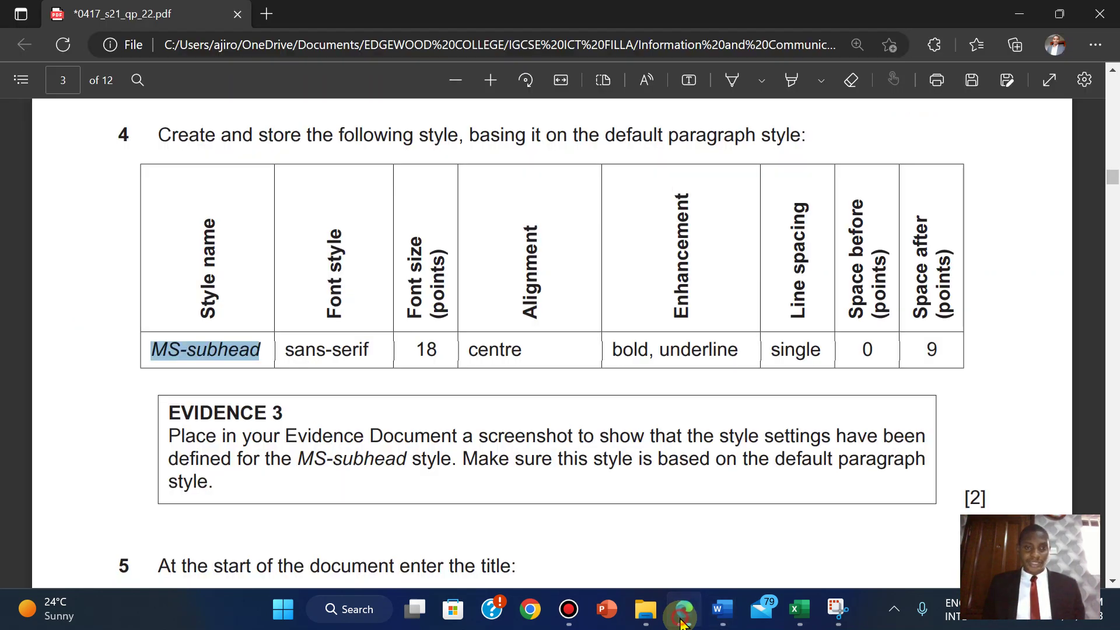
left_click(681, 621)
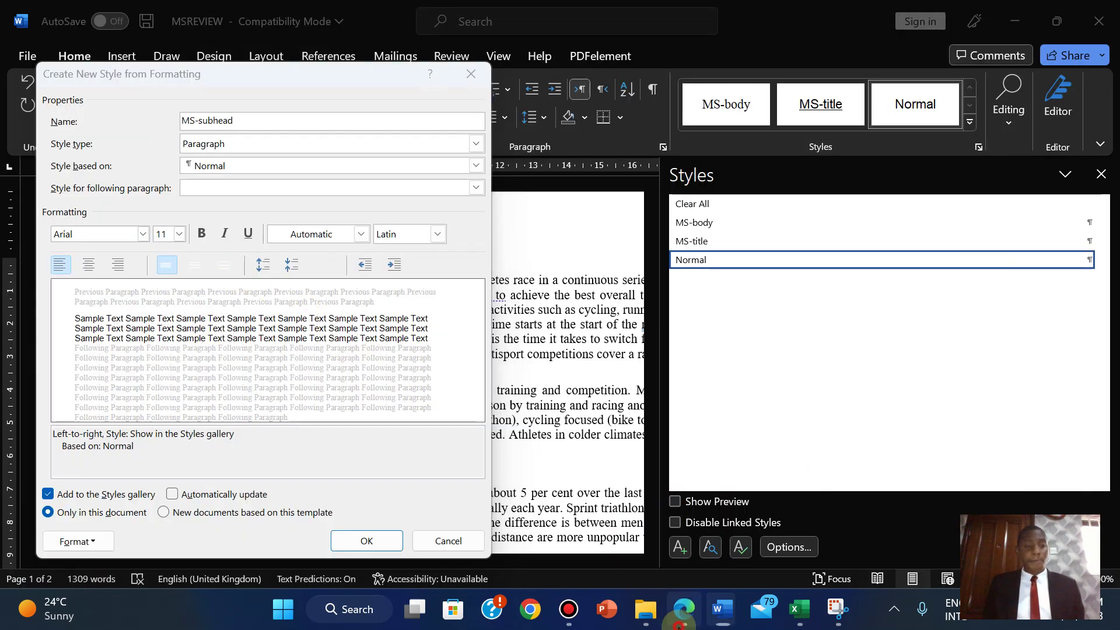
left_click(681, 620)
left_click(681, 620)
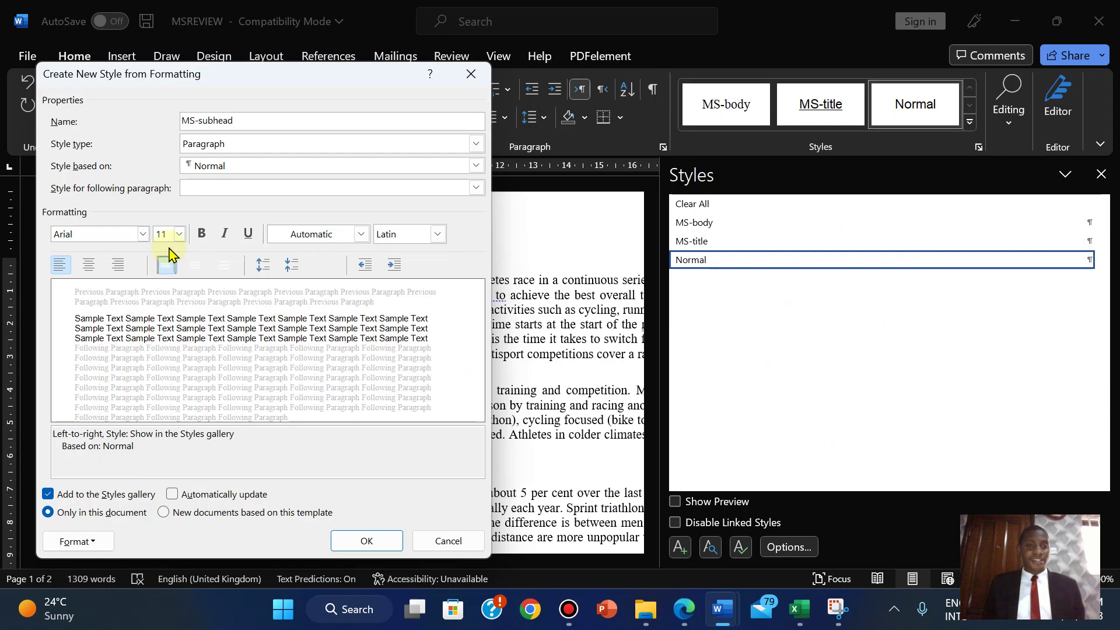
- Set the MS-subhead style's font size to 18
left_click(179, 234)
left_click(158, 356)
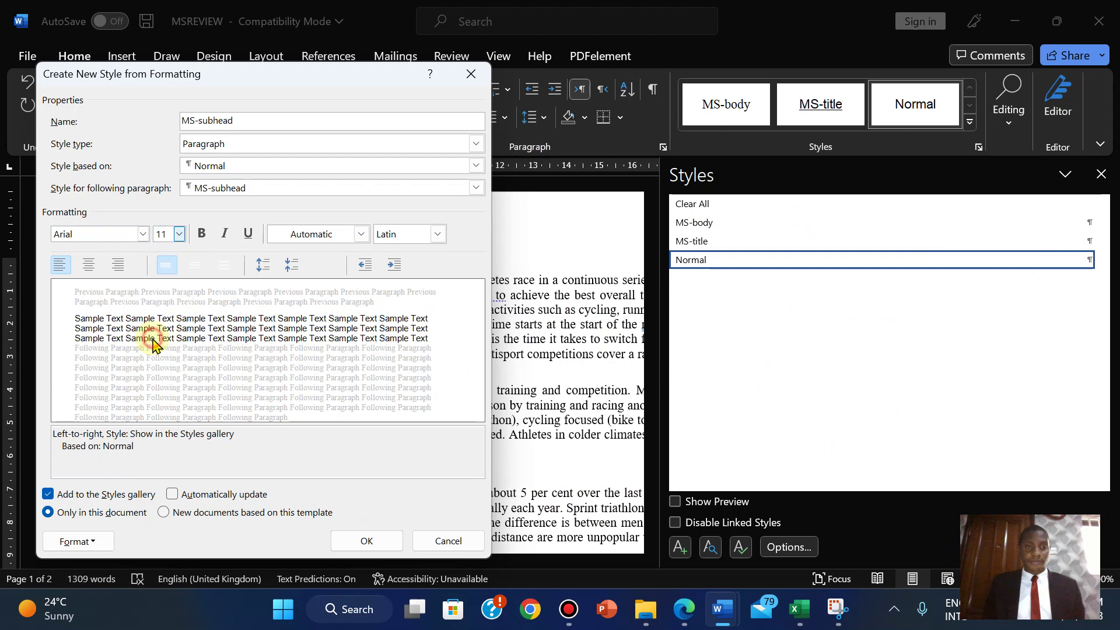
left_click(179, 235)
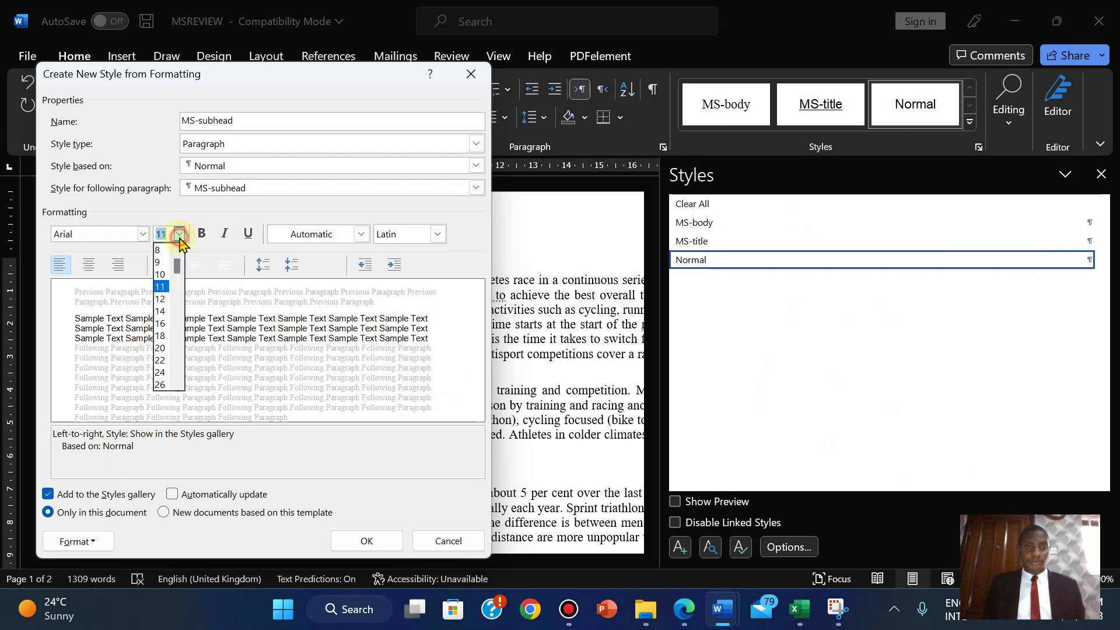
left_click(160, 339)
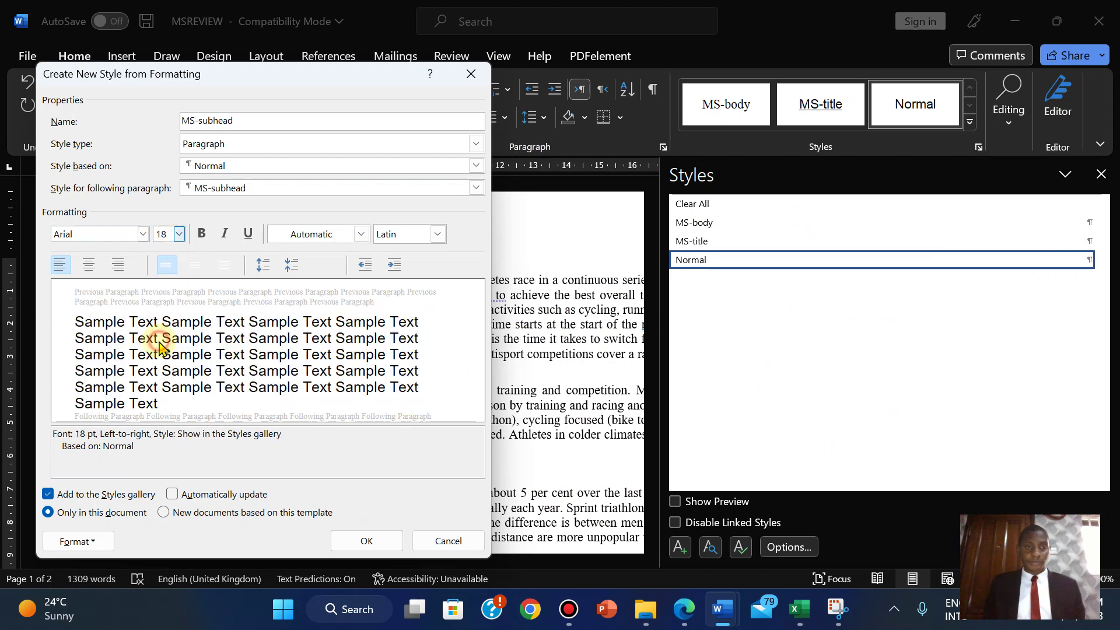
left_click(683, 611)
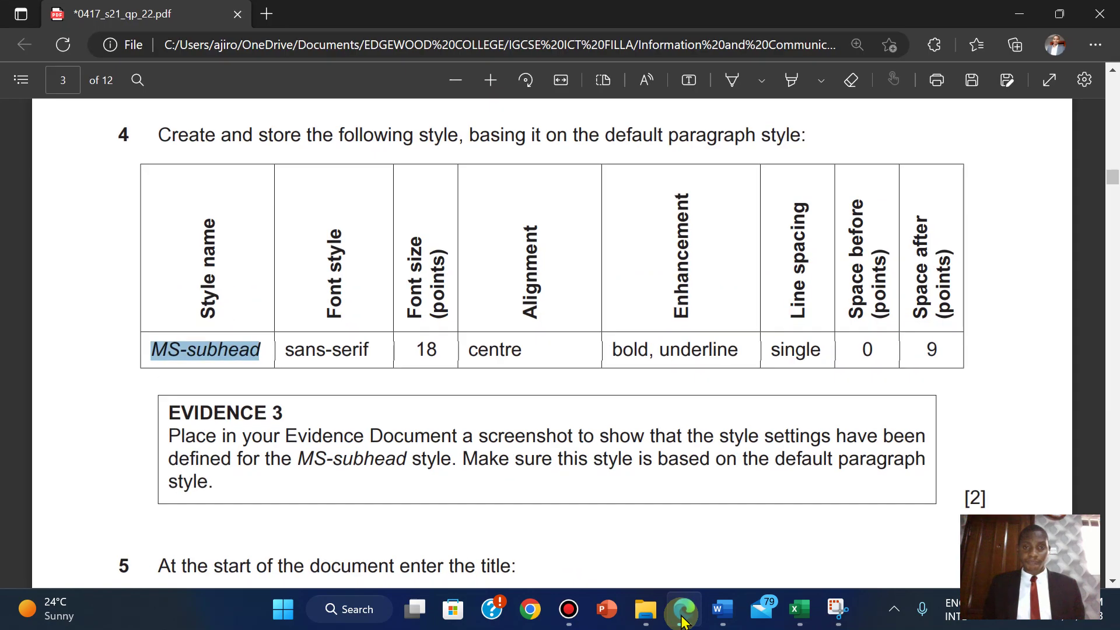
left_click(683, 619)
- Make MS-subhead centred, bold and underlined, comparing against the question paper
left_click(88, 266)
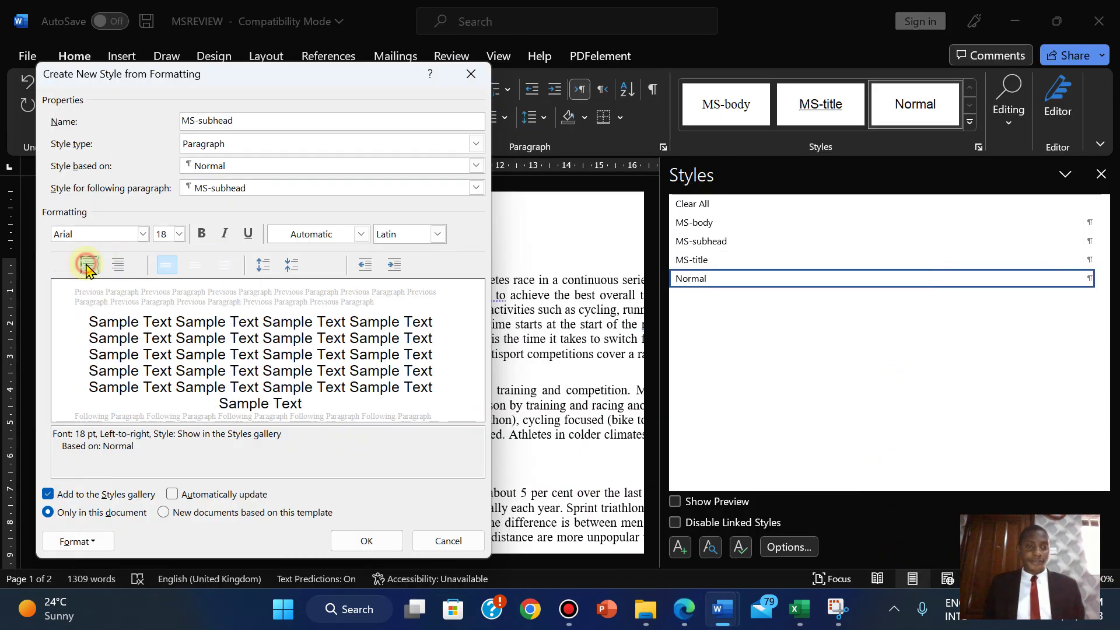
left_click(679, 611)
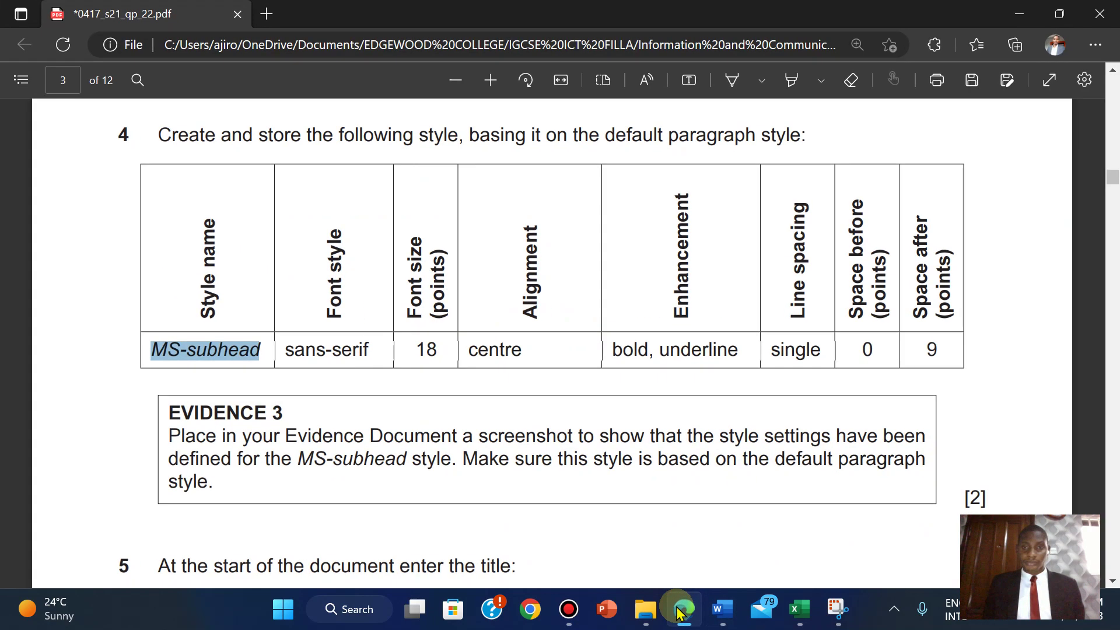
left_click(679, 611)
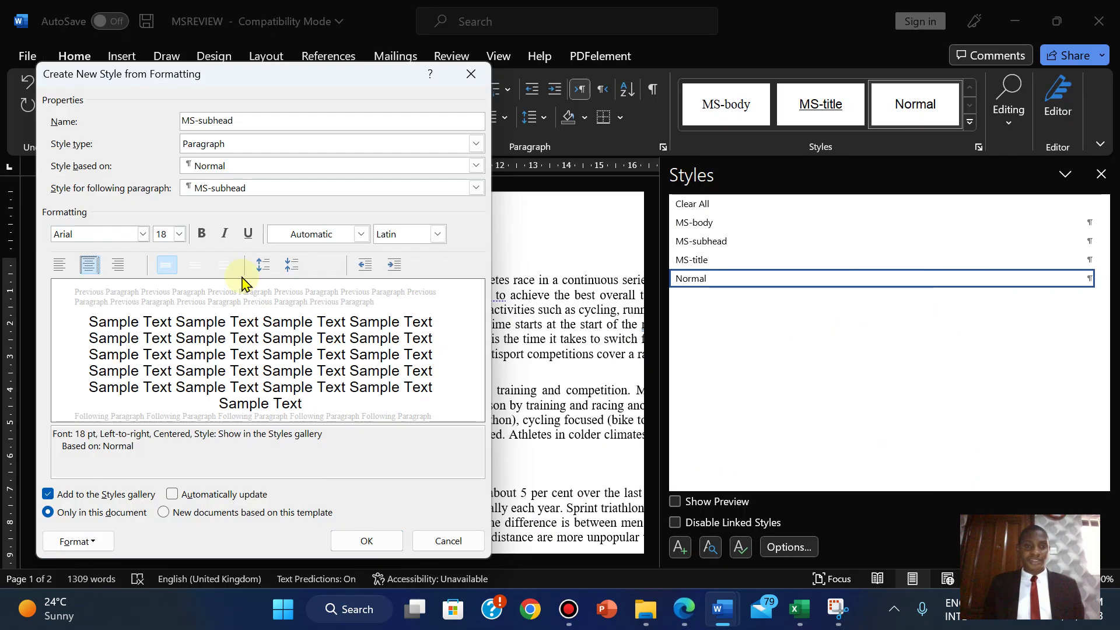
left_click(203, 233)
left_click(247, 235)
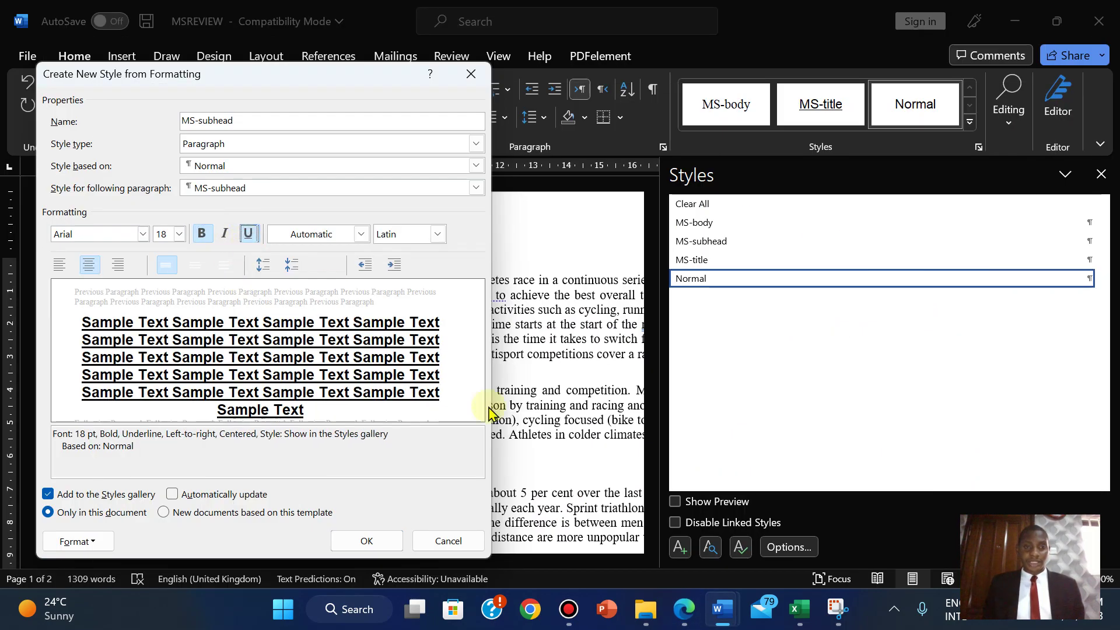
left_click(683, 608)
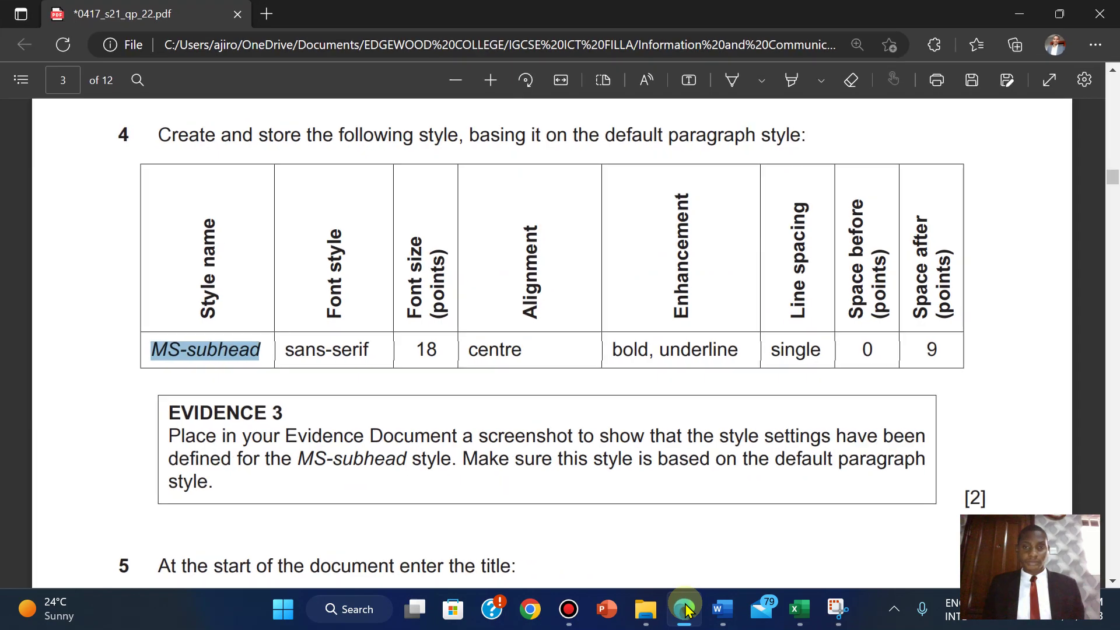
left_click(686, 609)
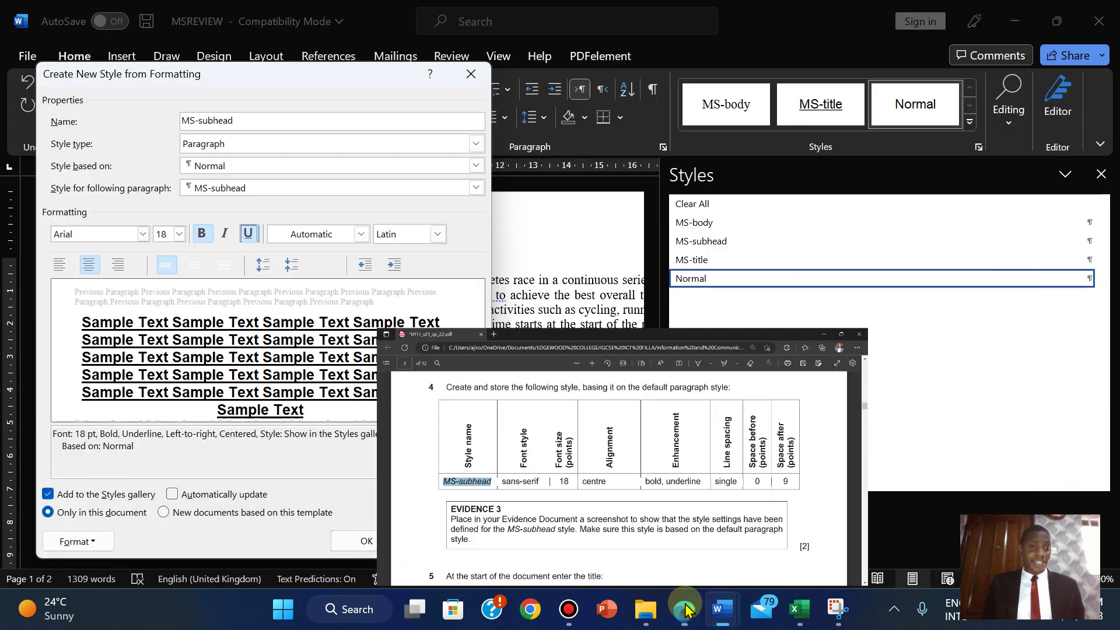
left_click(686, 609)
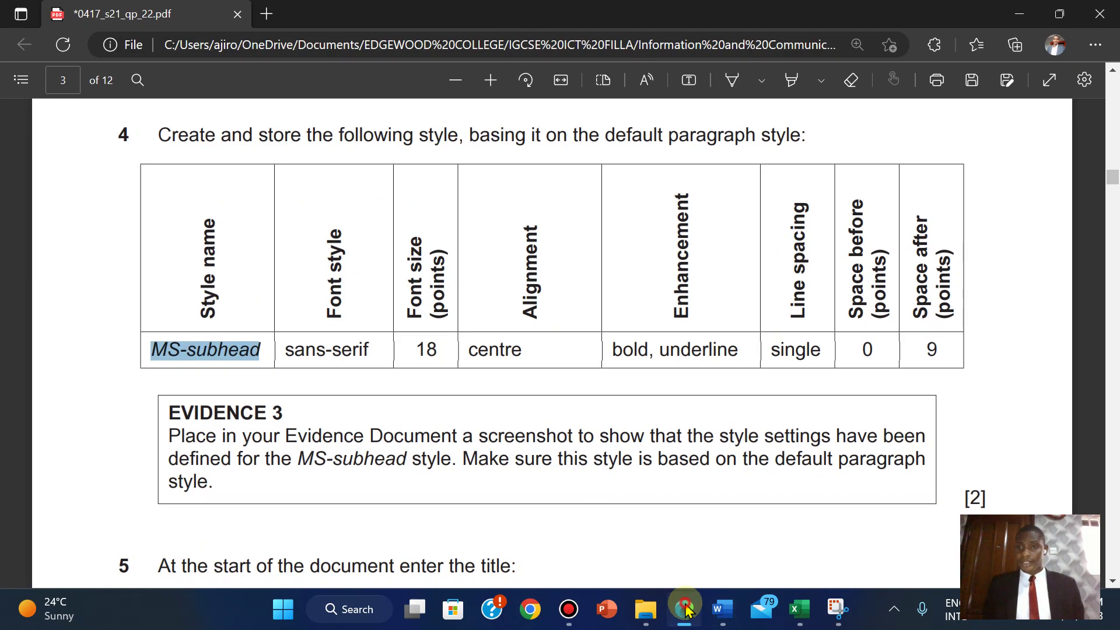
left_click(685, 609)
- Try adjusting the style's paragraph spacing, then cancel the changes
left_click(63, 536)
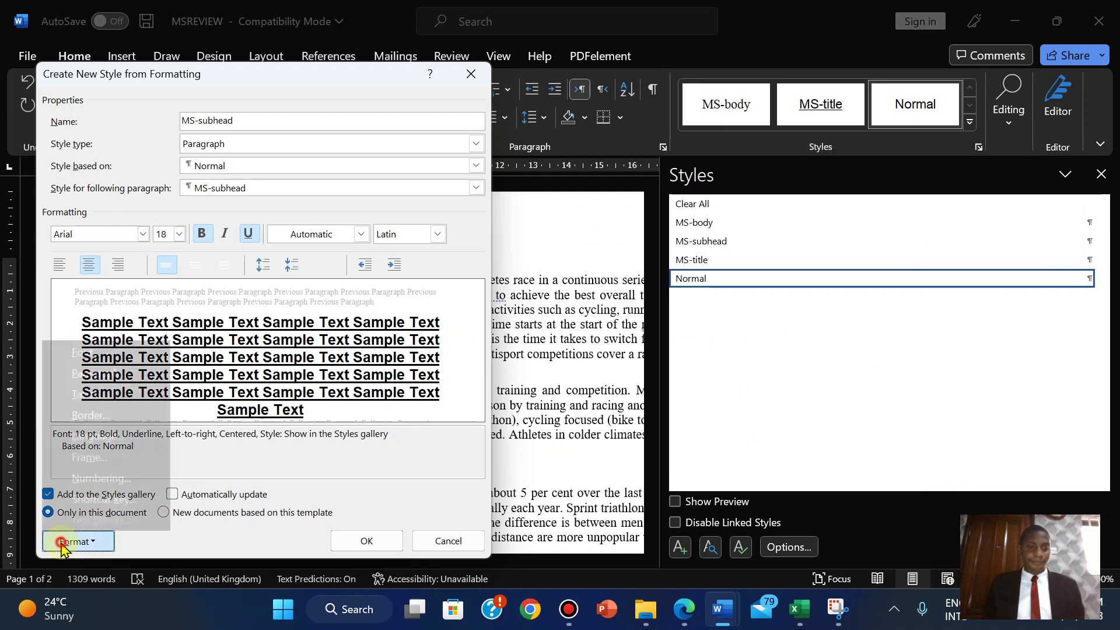
left_click(84, 373)
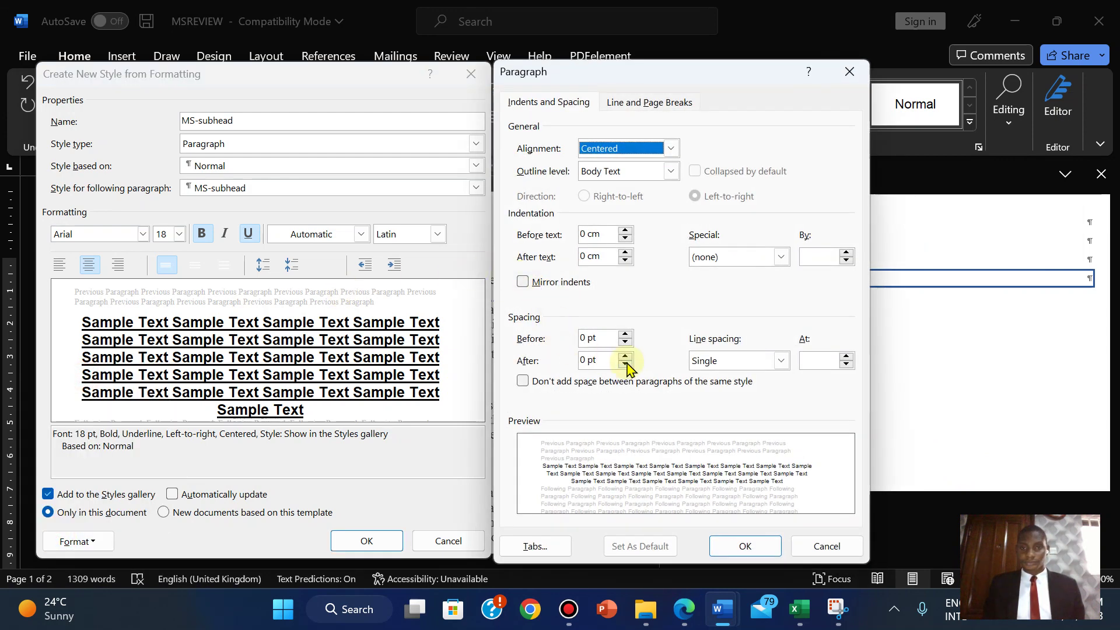
left_click(625, 357)
left_click(625, 357)
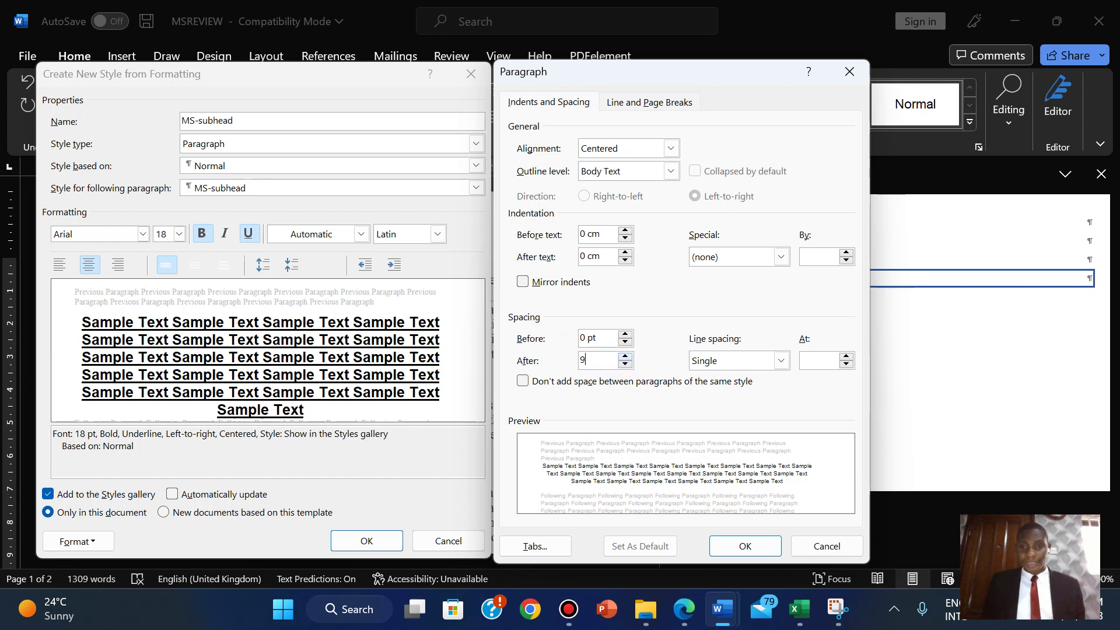
left_click(670, 384)
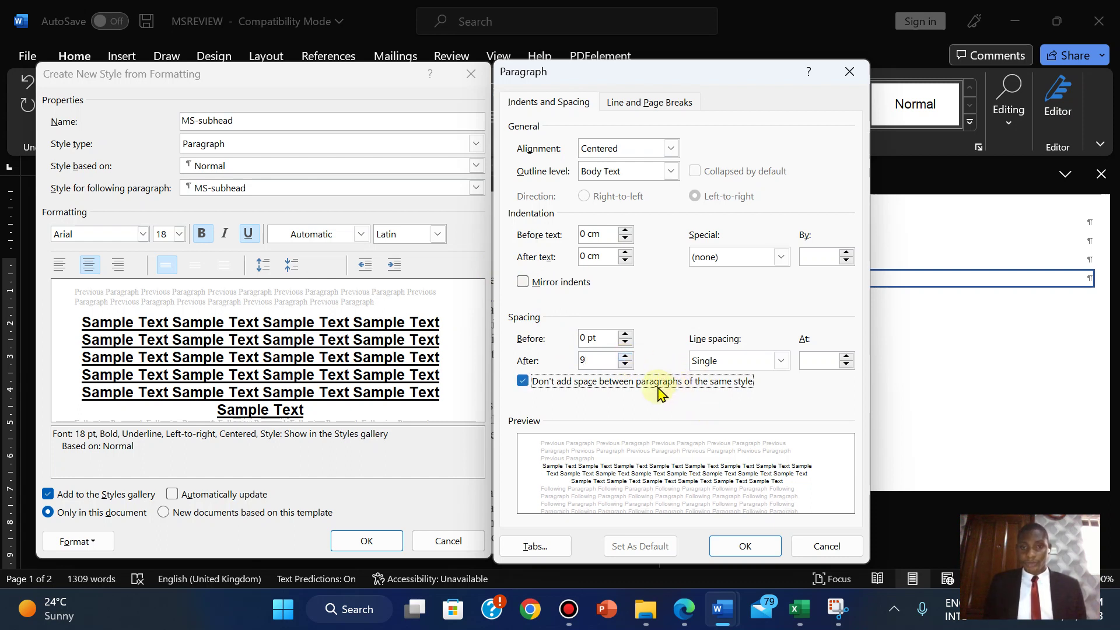
left_click(660, 391)
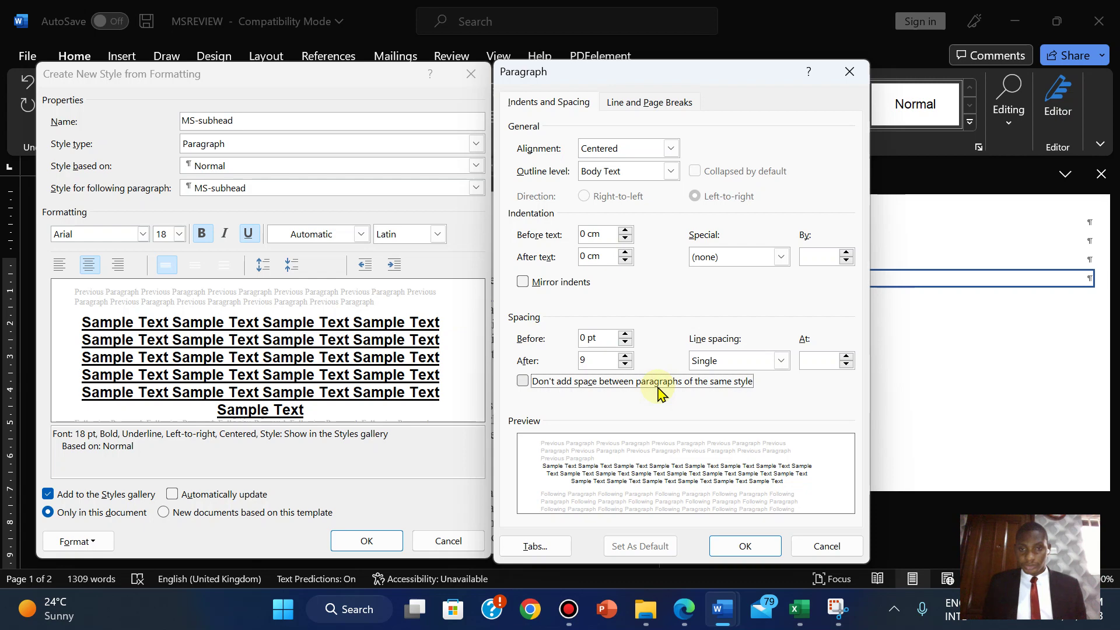
left_click(659, 388)
left_click(659, 389)
left_click(819, 544)
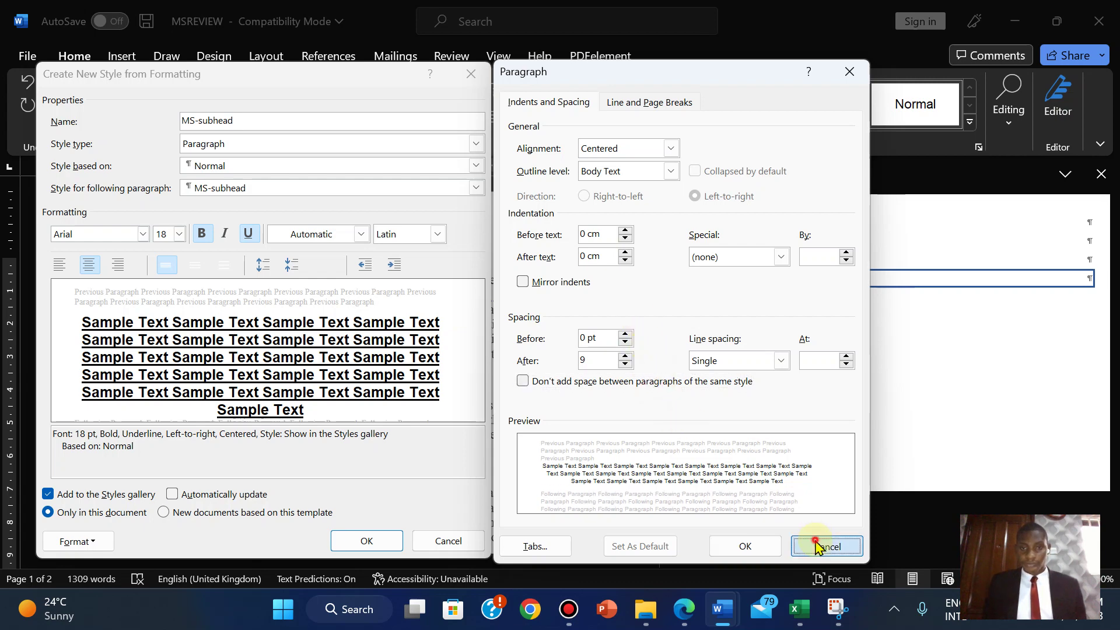
- Set MS-subhead's space after to 9 pt and save the style
left_click(74, 542)
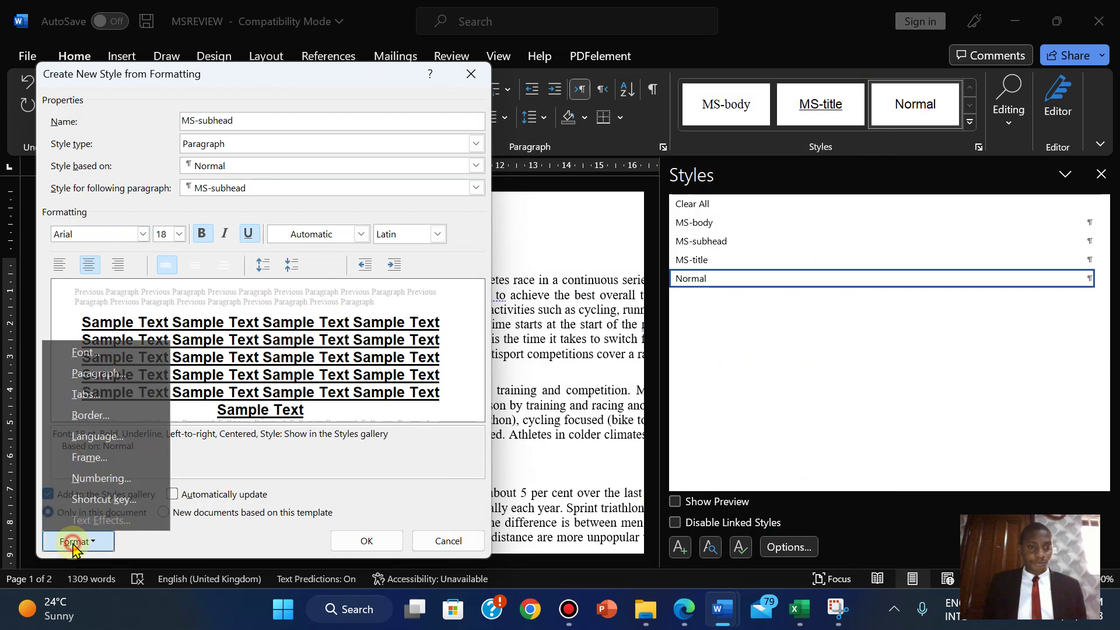
left_click(111, 373)
left_click(590, 360)
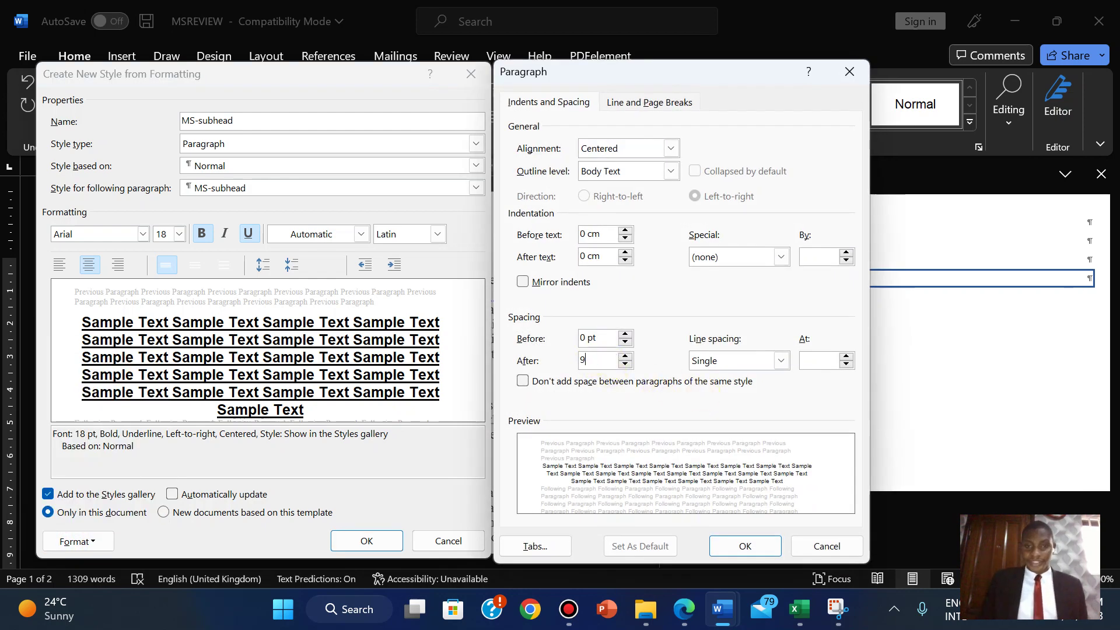
left_click(745, 546)
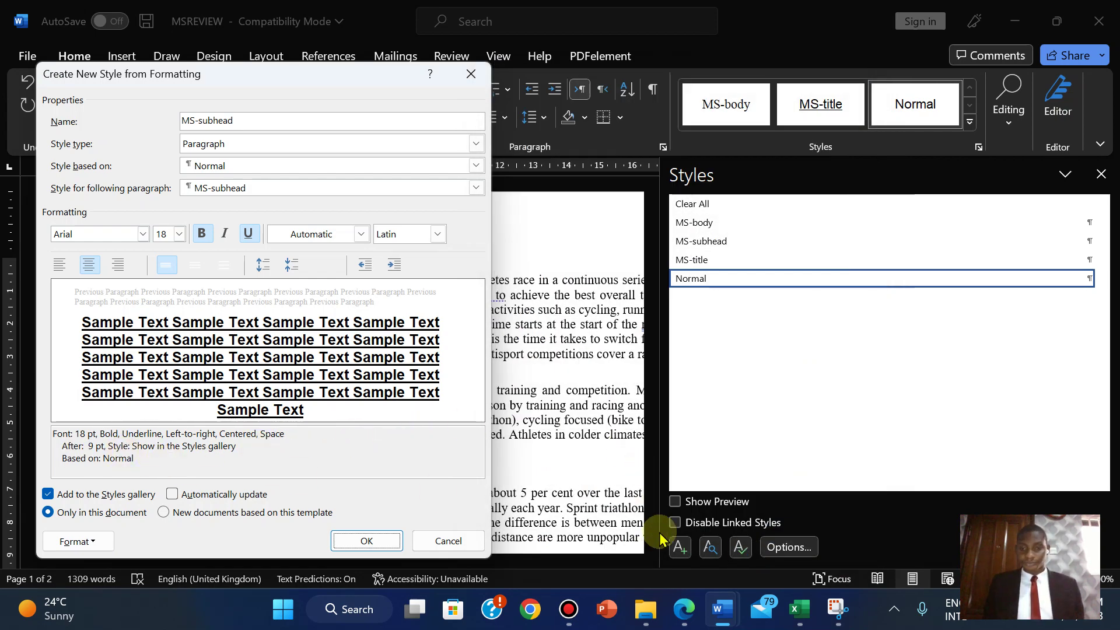
left_click(683, 610)
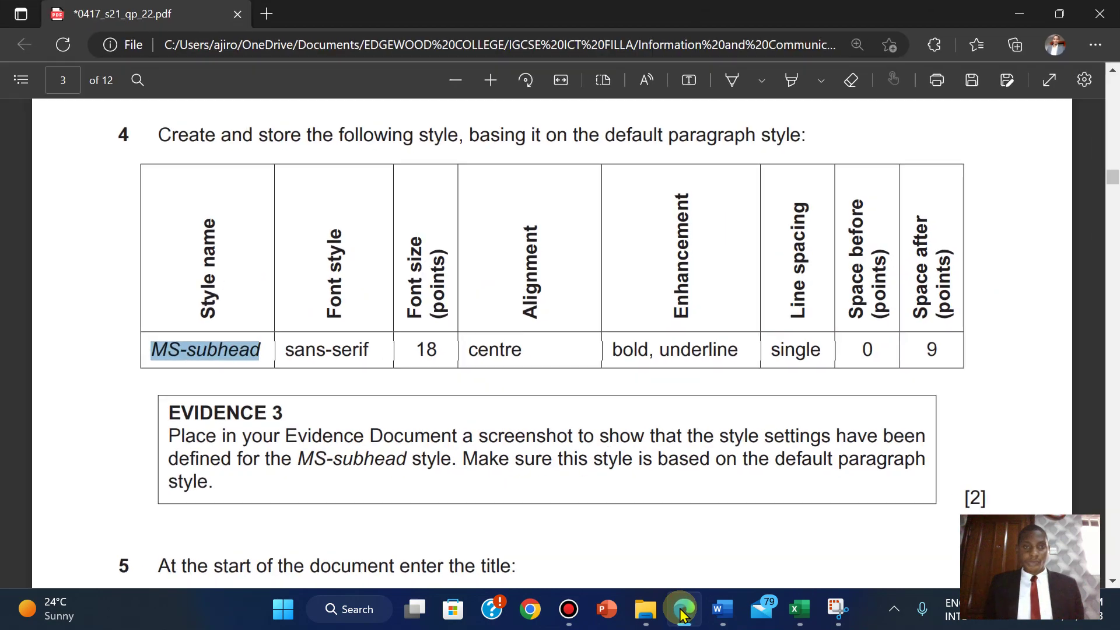
left_click(682, 610)
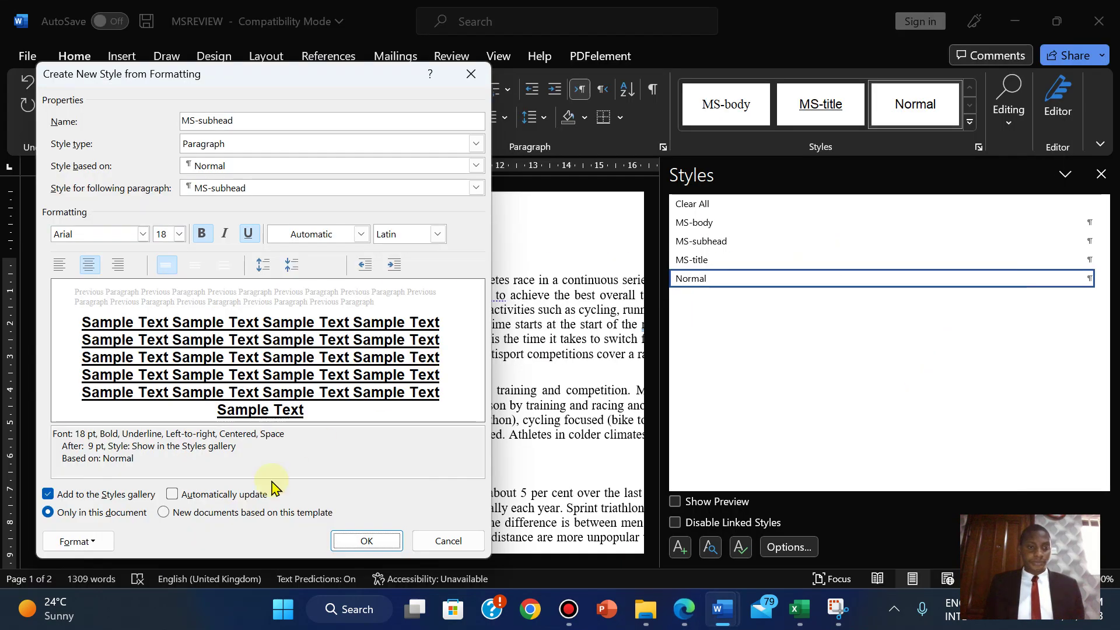
left_click(363, 548)
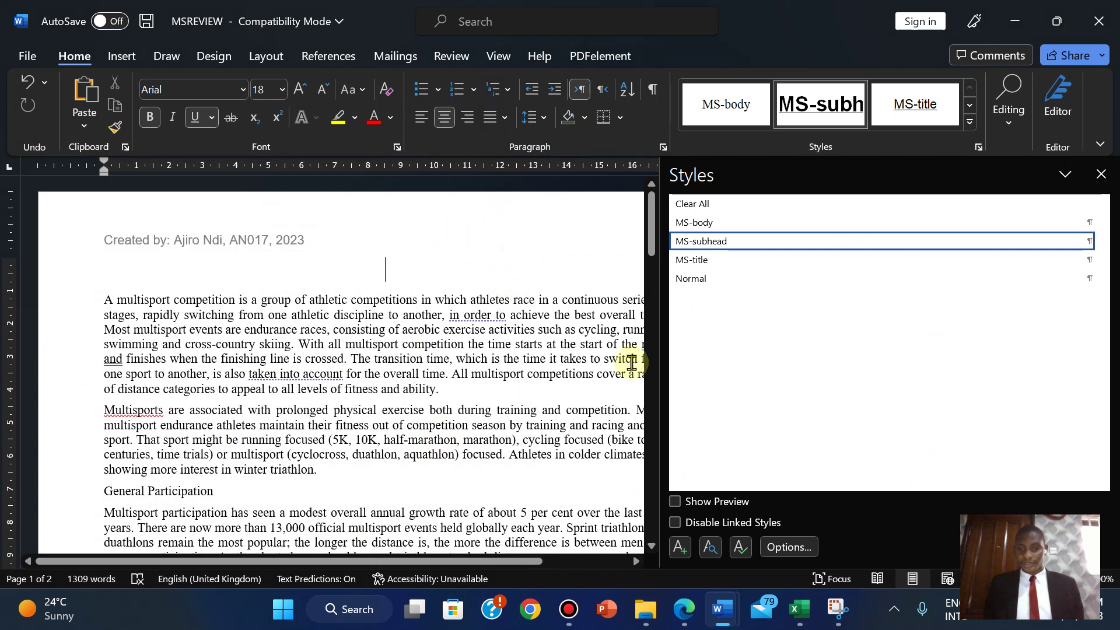
left_click(683, 609)
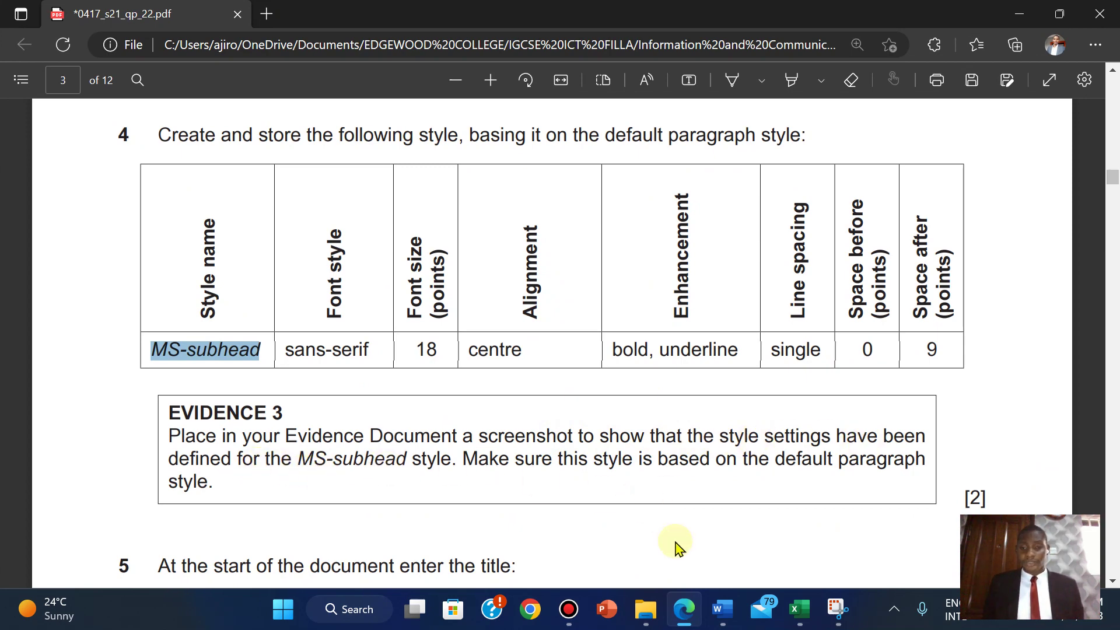
mouse_move(722, 609)
left_click(776, 537)
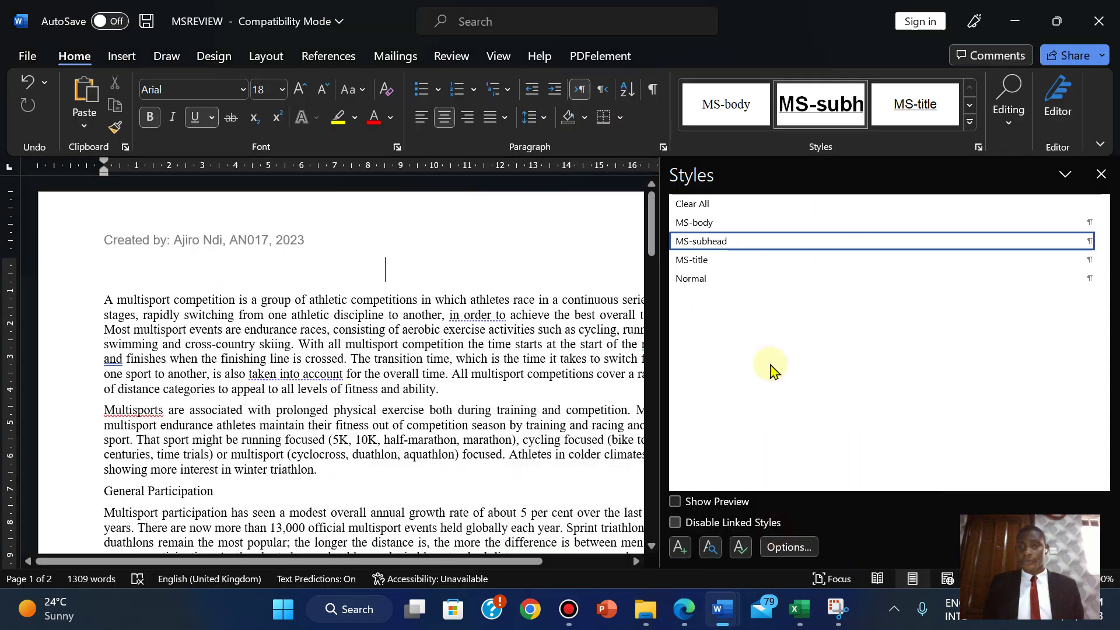
- Open MS-subhead's Modify Style settings and compare Arial 18 pt, bold, underlined, centred, 9 pt after with the paper
right_click(870, 247)
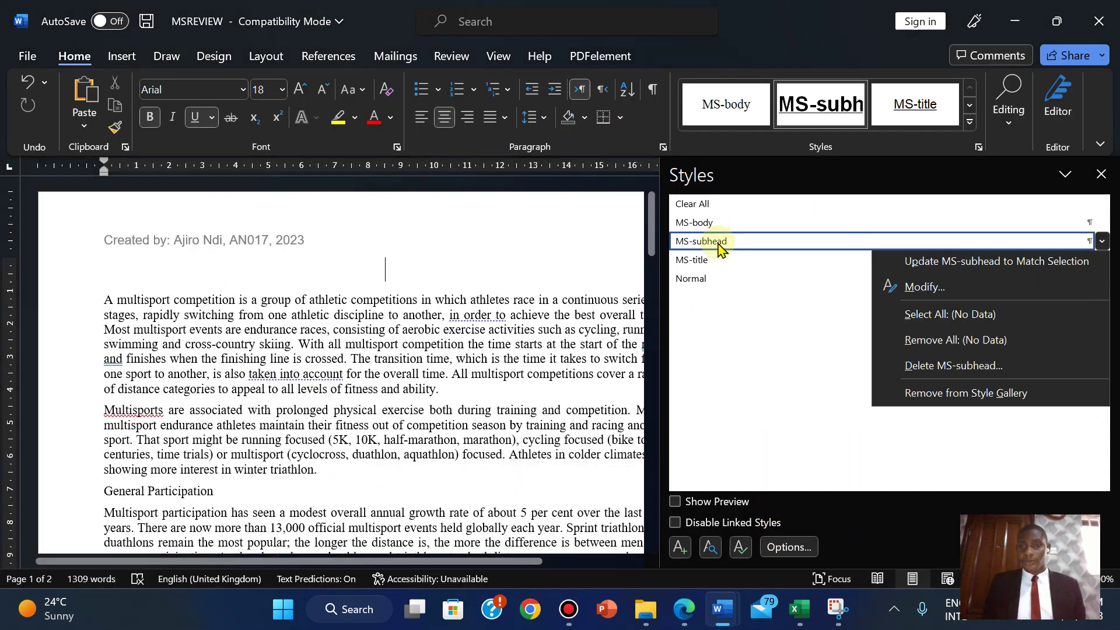
left_click(886, 284)
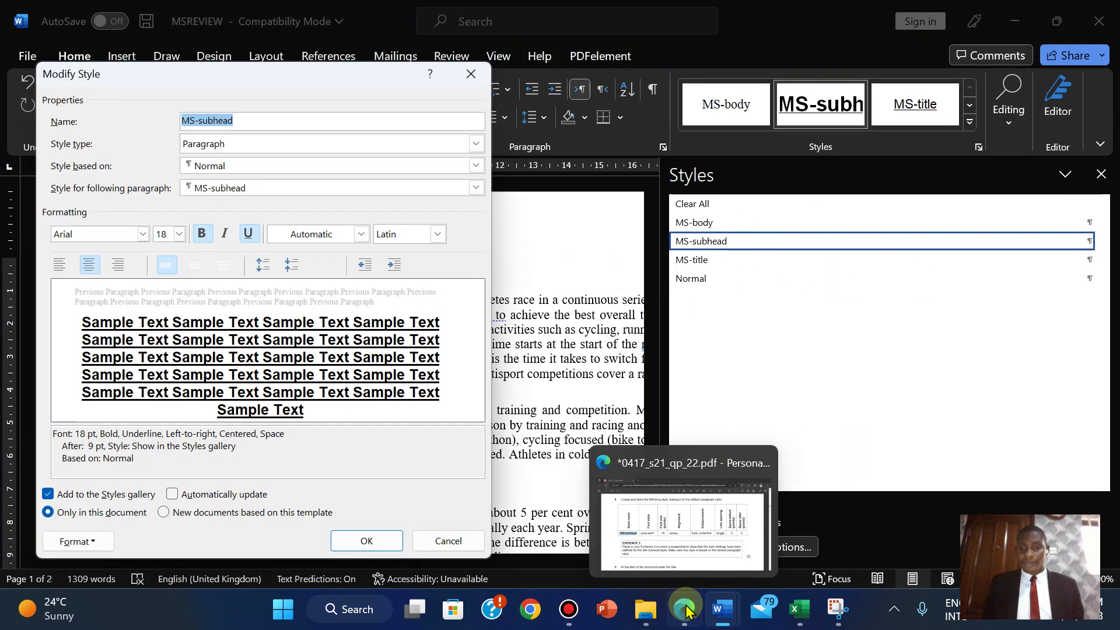
left_click(685, 612)
left_click(686, 618)
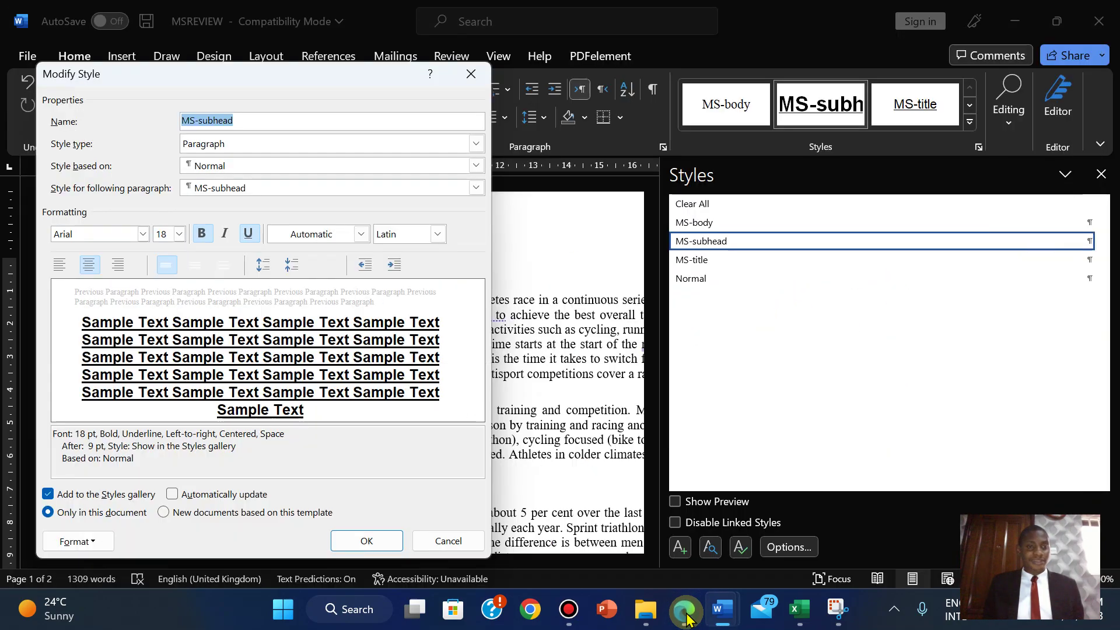
left_click(687, 618)
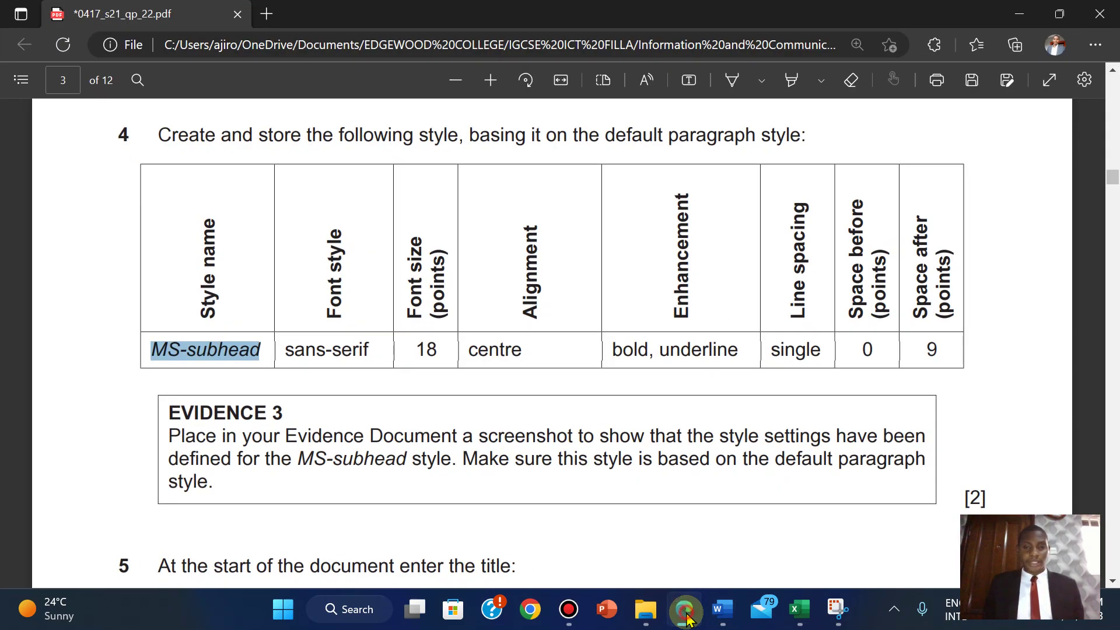
left_click(687, 618)
left_click(687, 618)
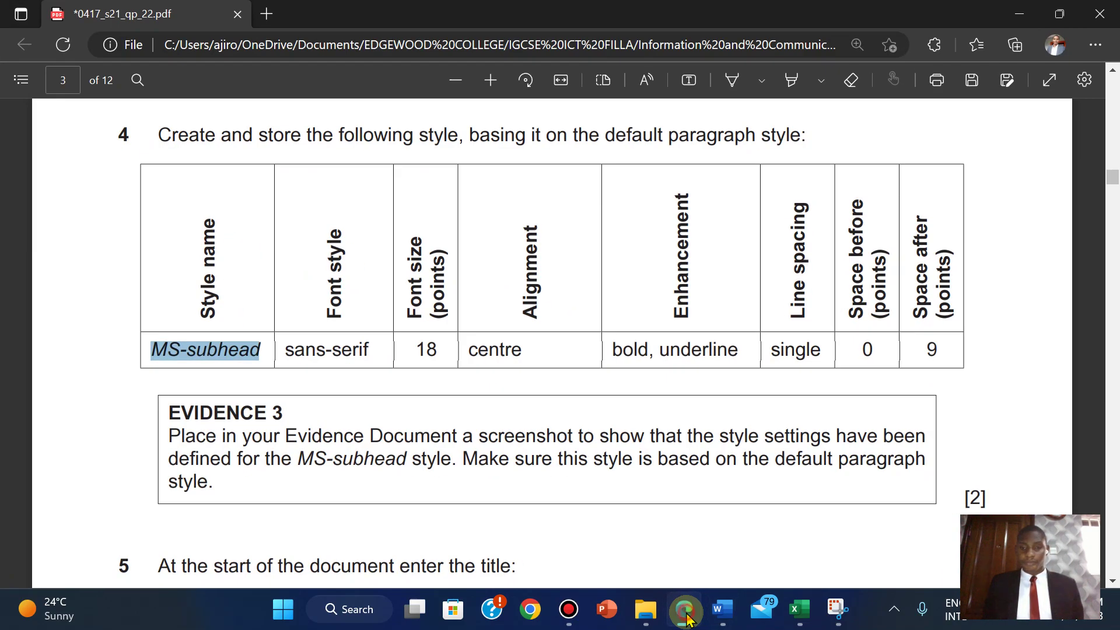
left_click(686, 619)
left_click(686, 618)
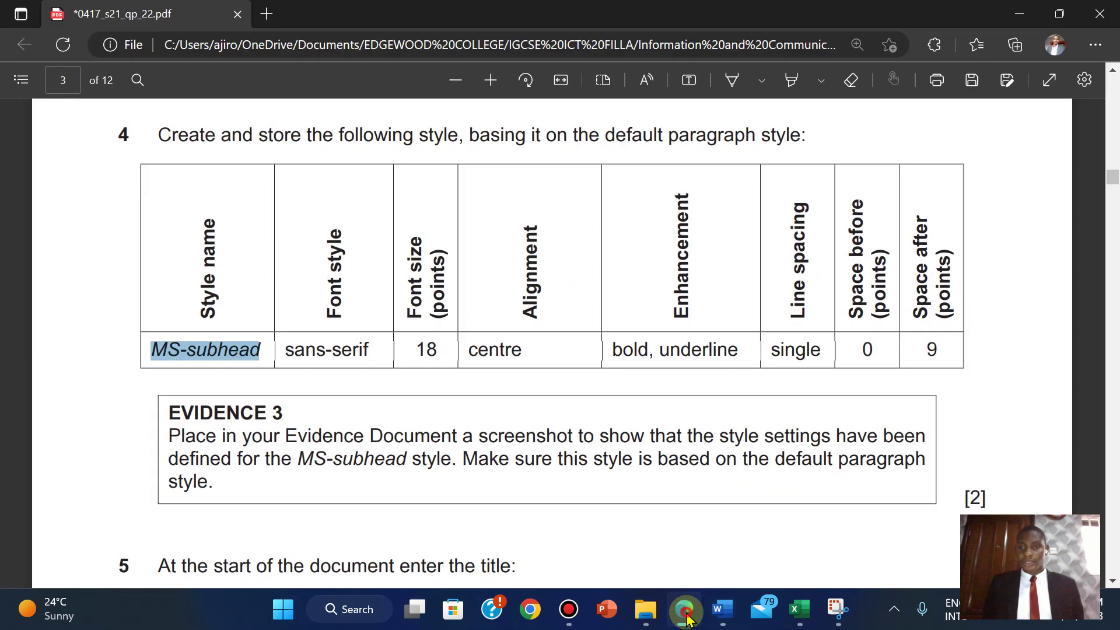
left_click(687, 618)
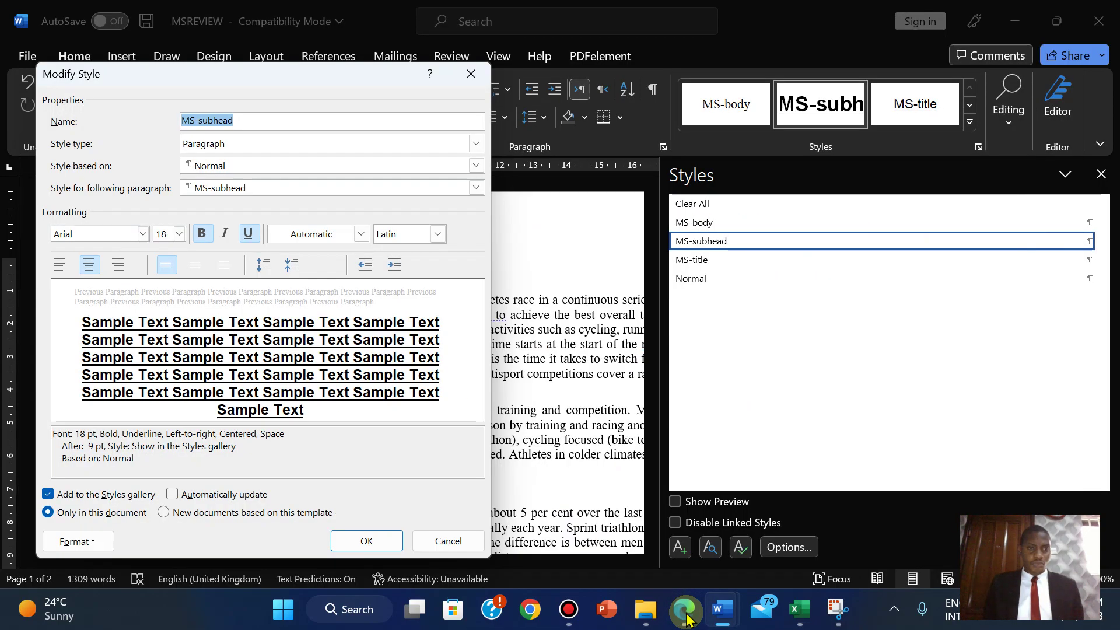
left_click(687, 618)
left_click(686, 618)
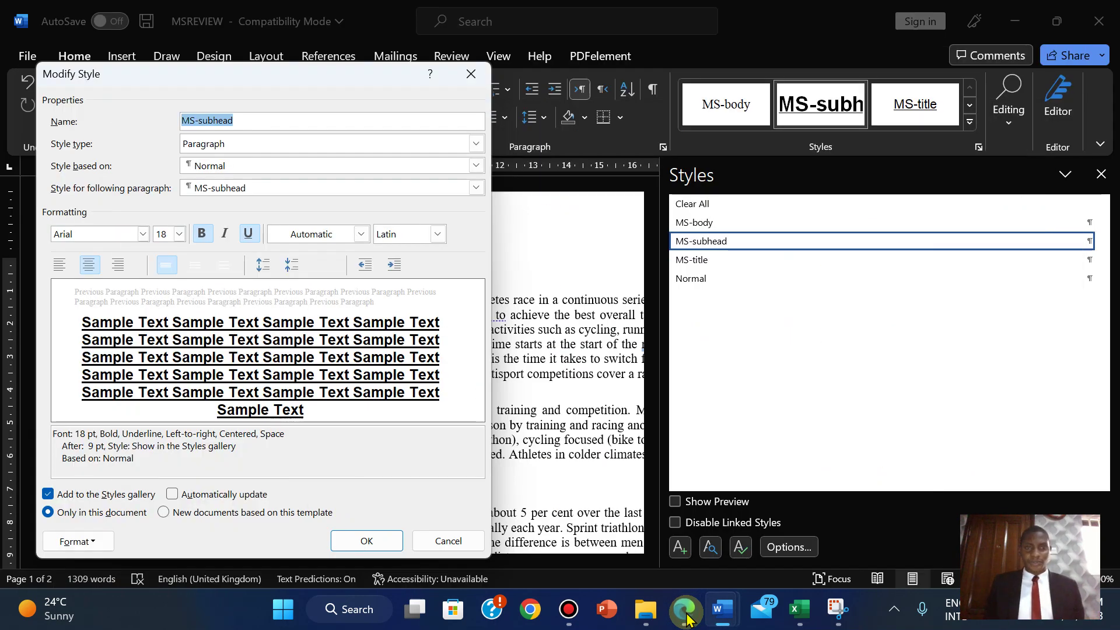
- Capture a Snipping Tool screenshot of the MS-subhead Modify Style dialog
mouse_move(839, 610)
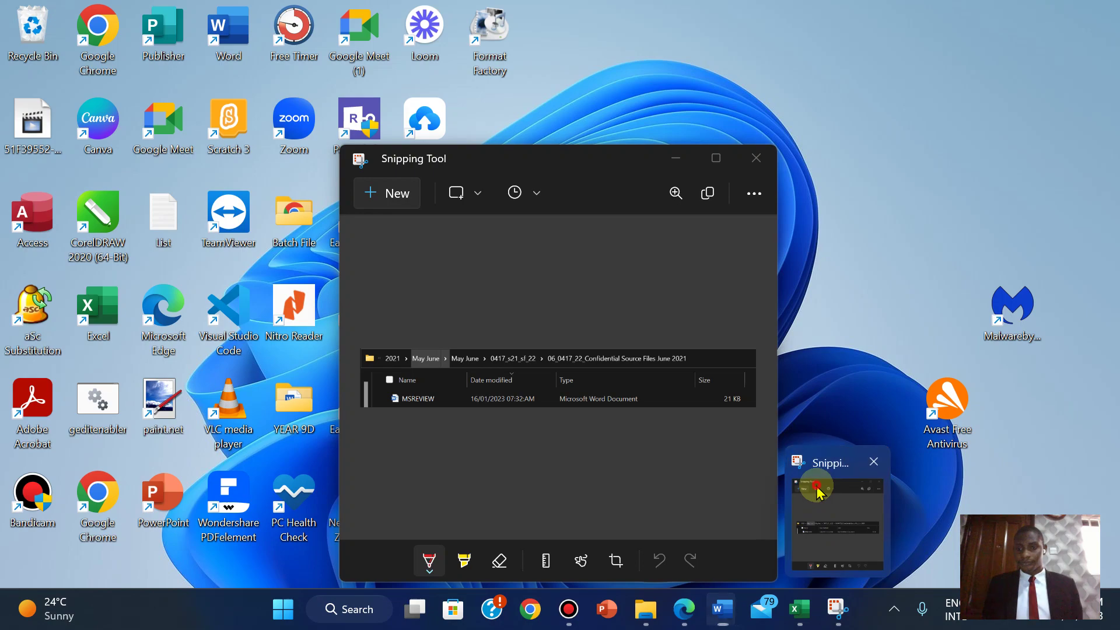
left_click(818, 494)
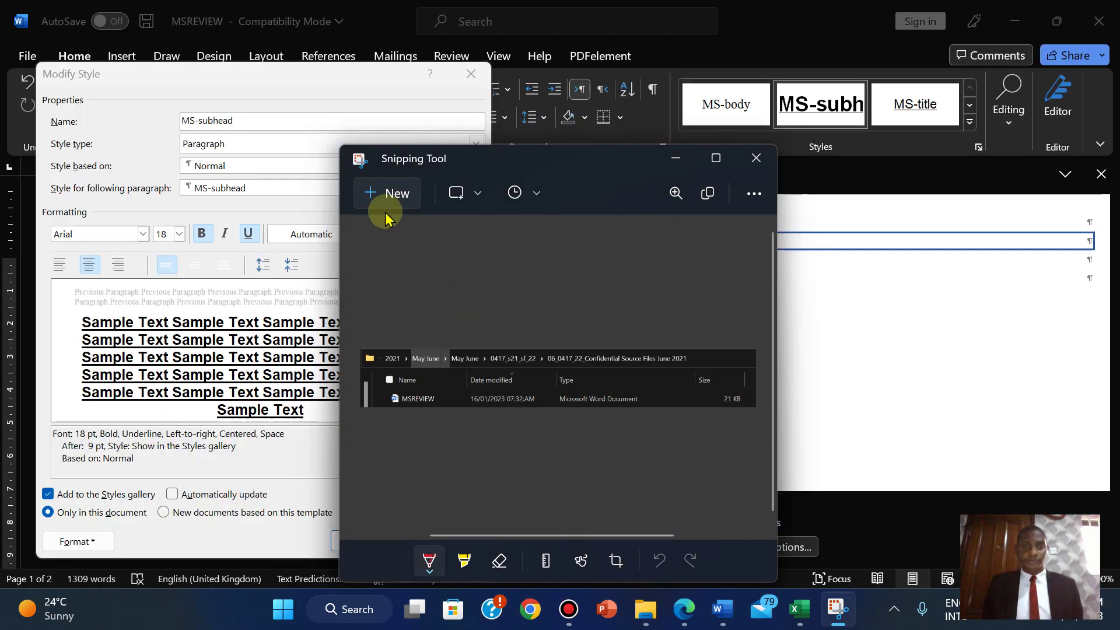
left_click(373, 200)
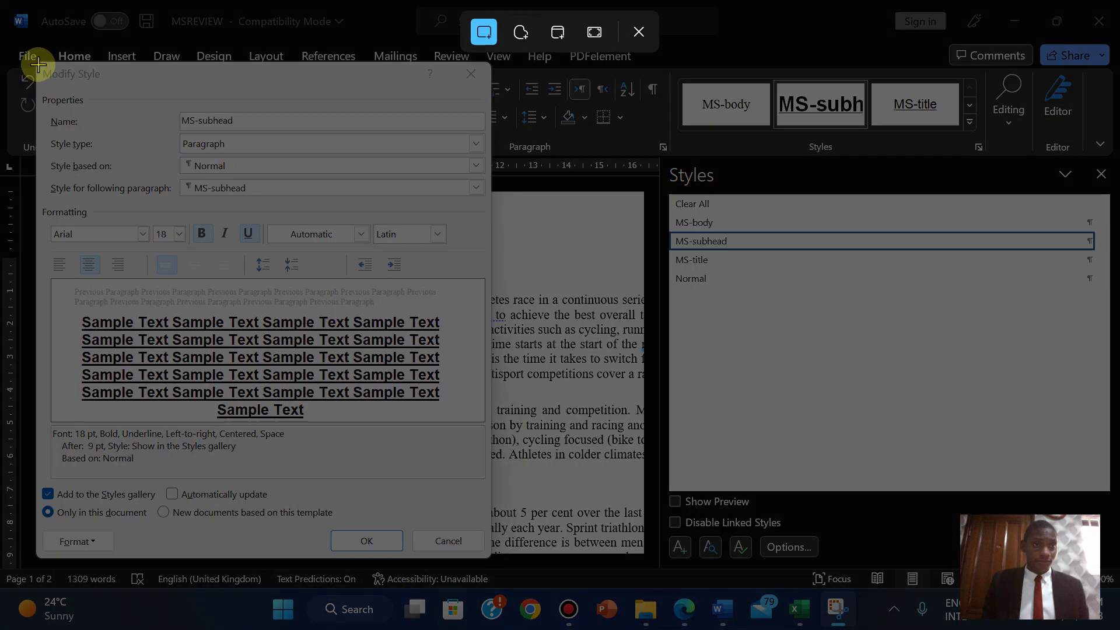
left_click_drag(38, 62, 490, 561)
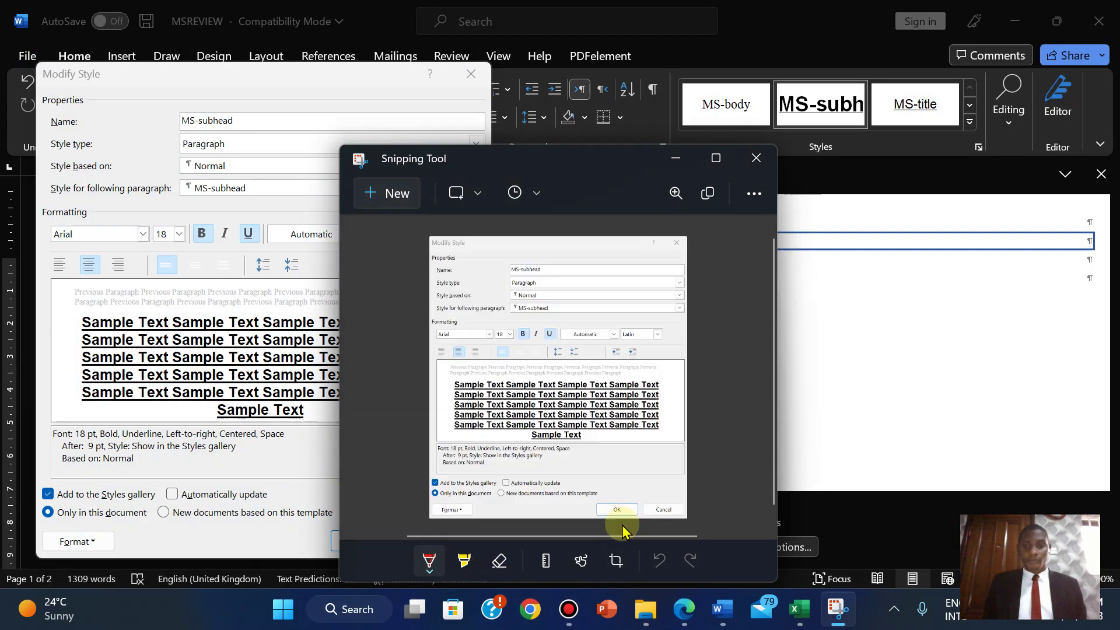
- Close the MS-subhead Modify Style dialog with OK
left_click(683, 611)
left_click(684, 611)
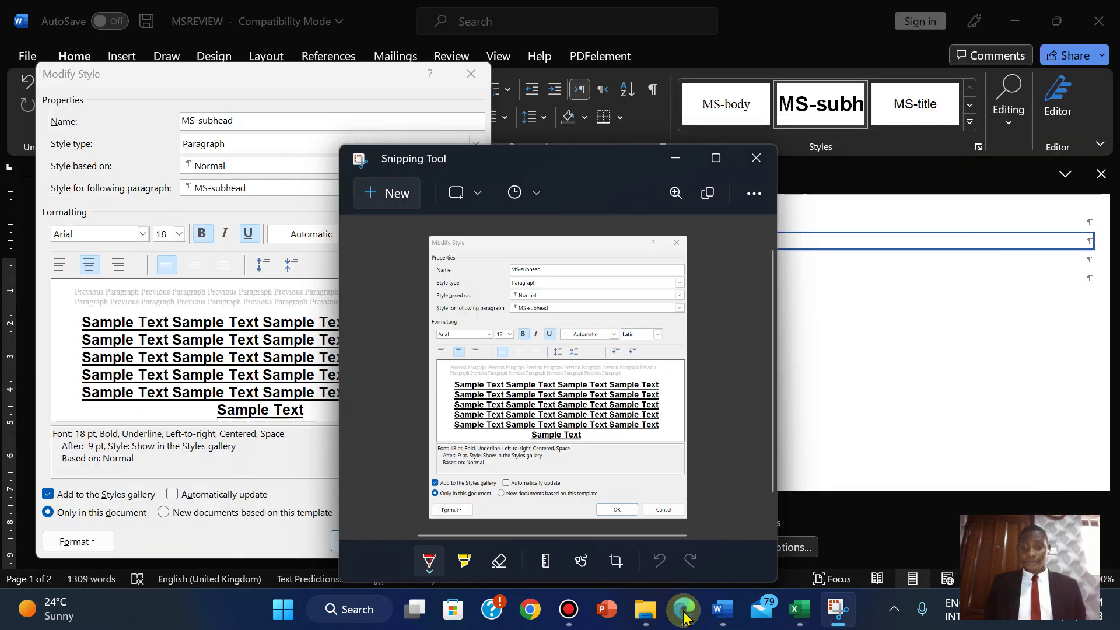
mouse_move(722, 608)
left_click(638, 535)
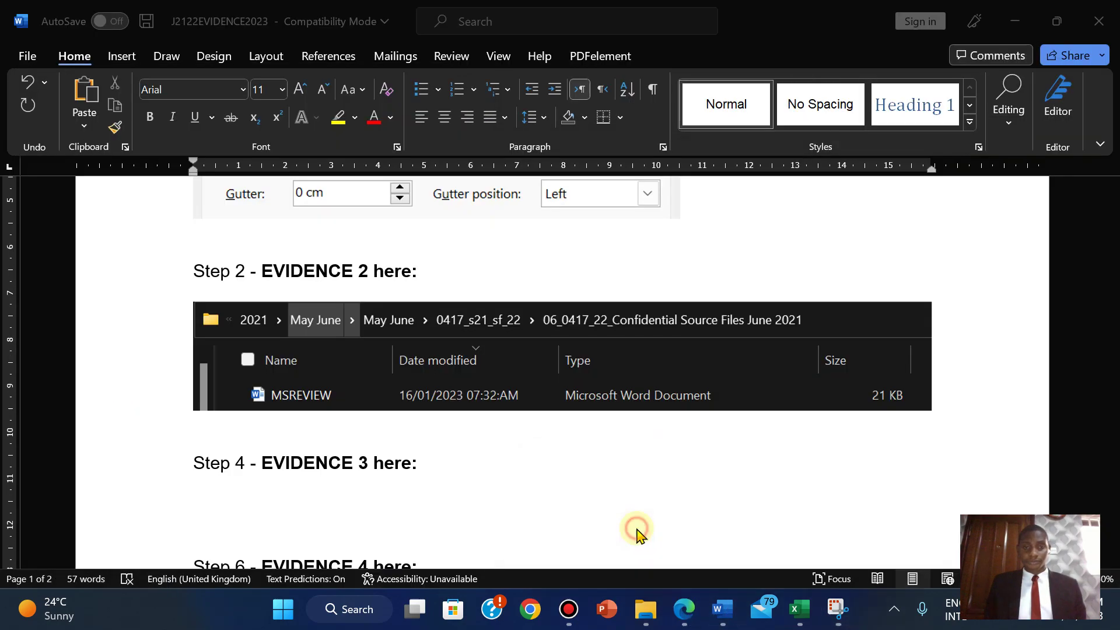
key("alt+Tab")
left_click(367, 542)
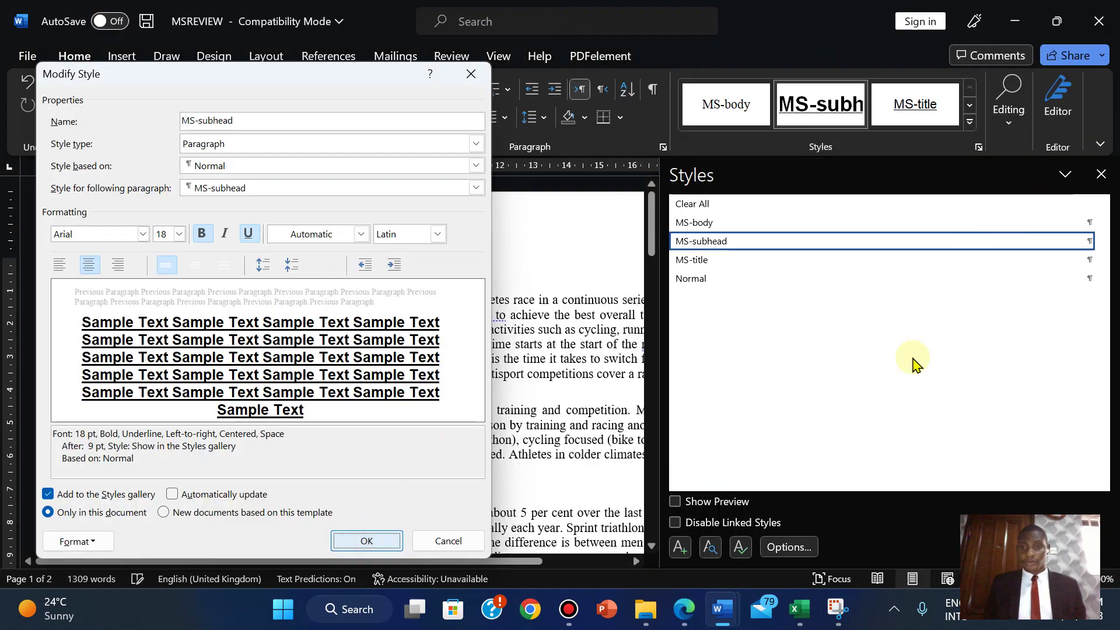
- Paste the MS-subhead screenshot under Step 4 - EVIDENCE 3 in J2122EVIDENCE2023 and shrink it
mouse_move(718, 611)
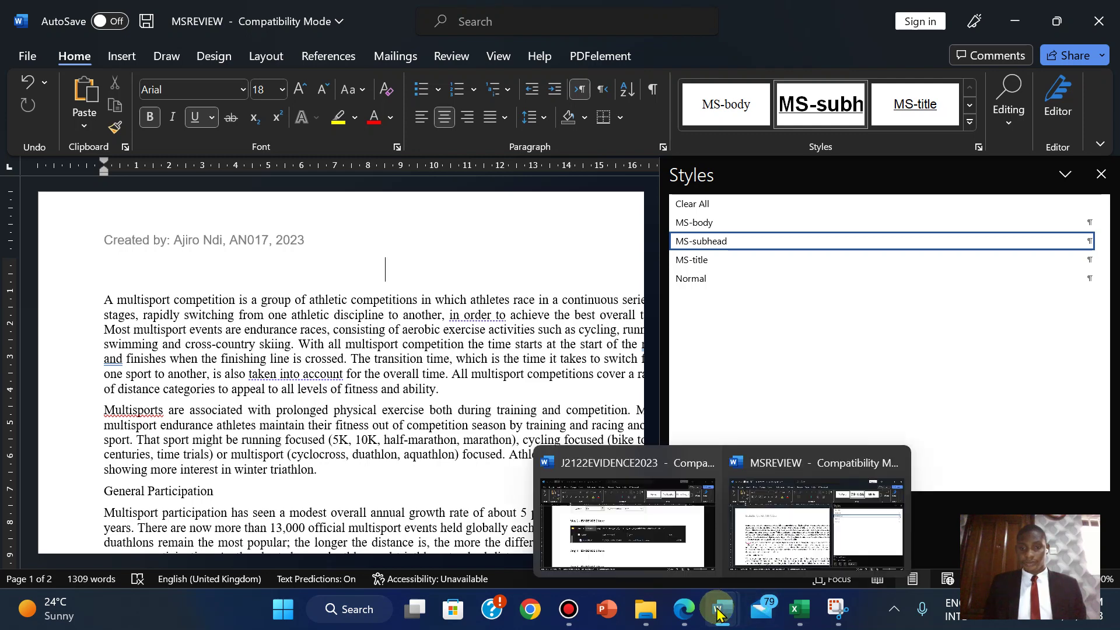
left_click(638, 542)
left_click_drag(1113, 265, 1113, 299)
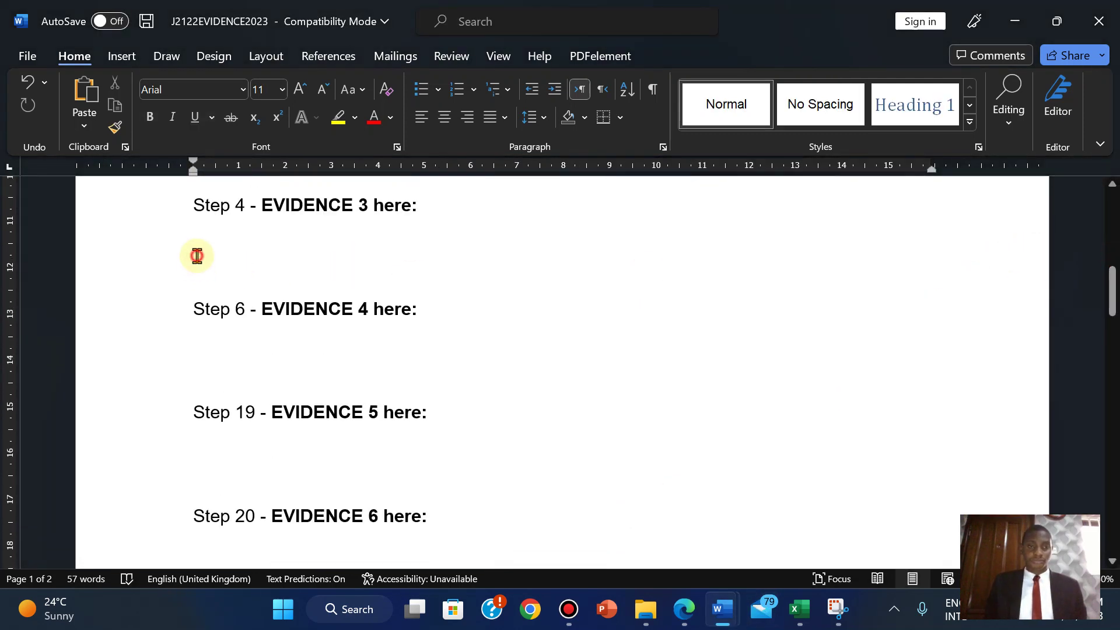
key("ctrl+v")
left_click(656, 372)
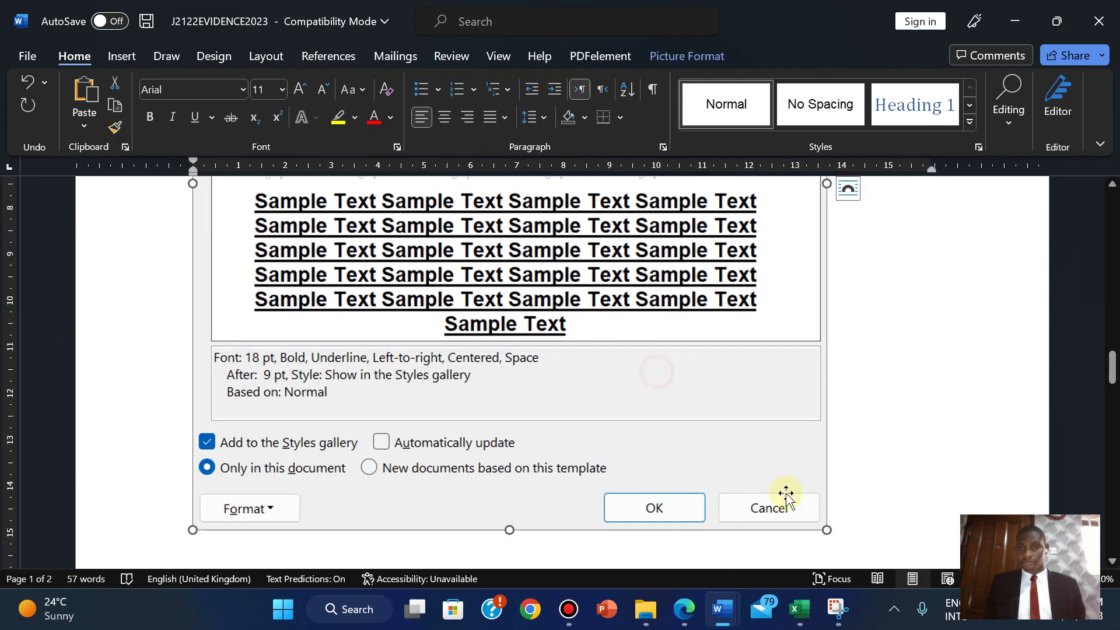
left_click_drag(824, 530, 595, 365)
scroll(465, 275, "down", 3)
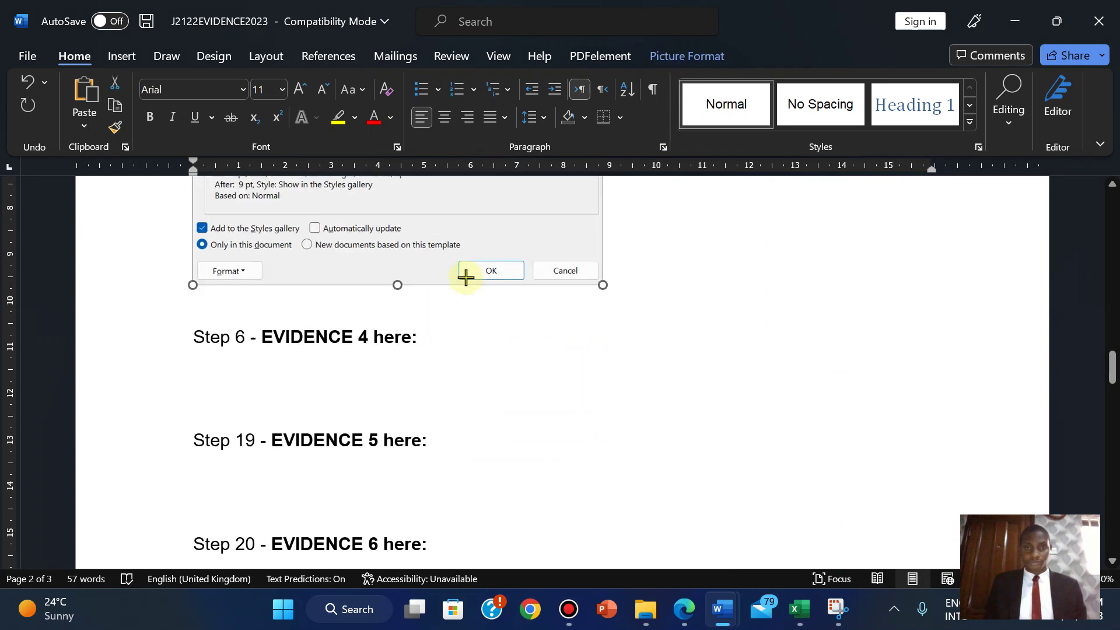
scroll(1111, 283, "up", 5)
left_click_drag(1108, 292, 1111, 315)
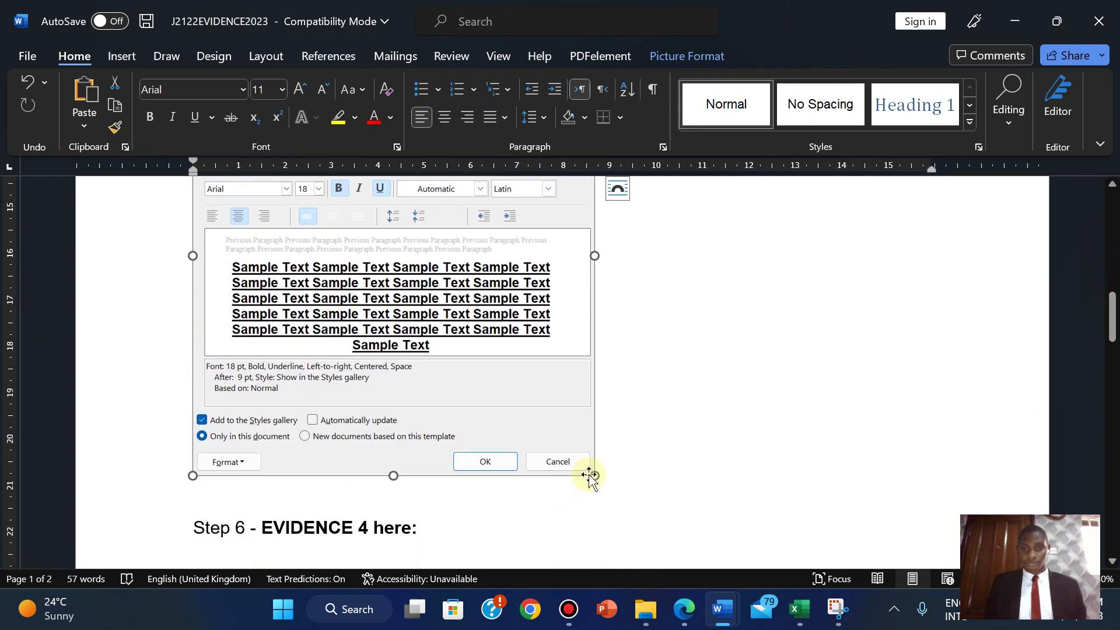
left_click_drag(595, 473, 560, 441)
scroll(777, 393, "up", 3)
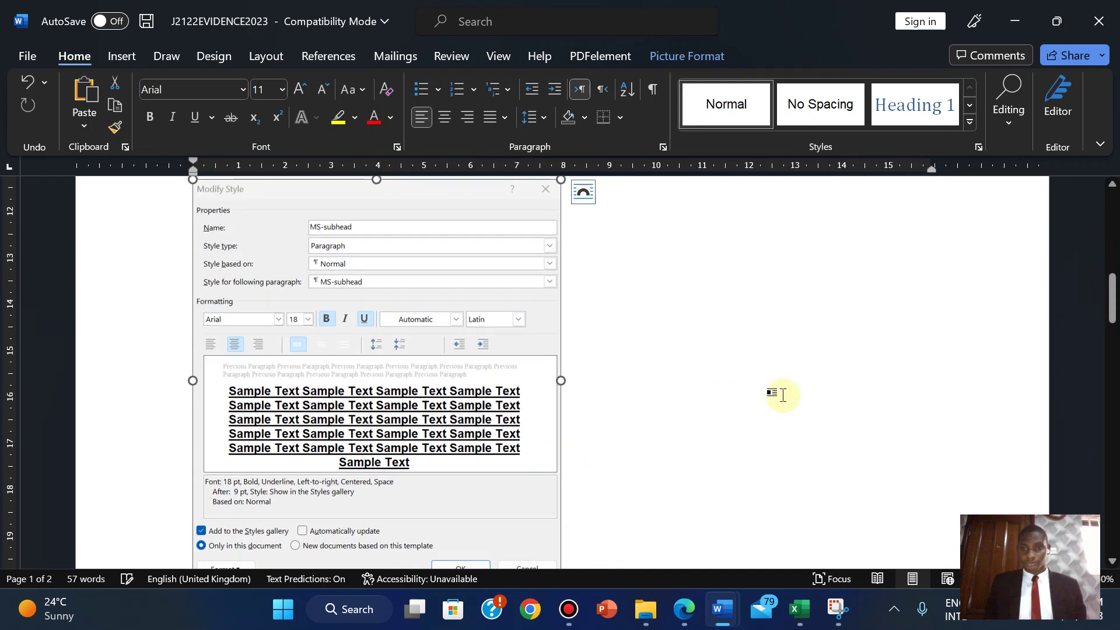
- Highlight question 4's style table and the Evidence 3 instructions green in the exam PDF
left_click(684, 609)
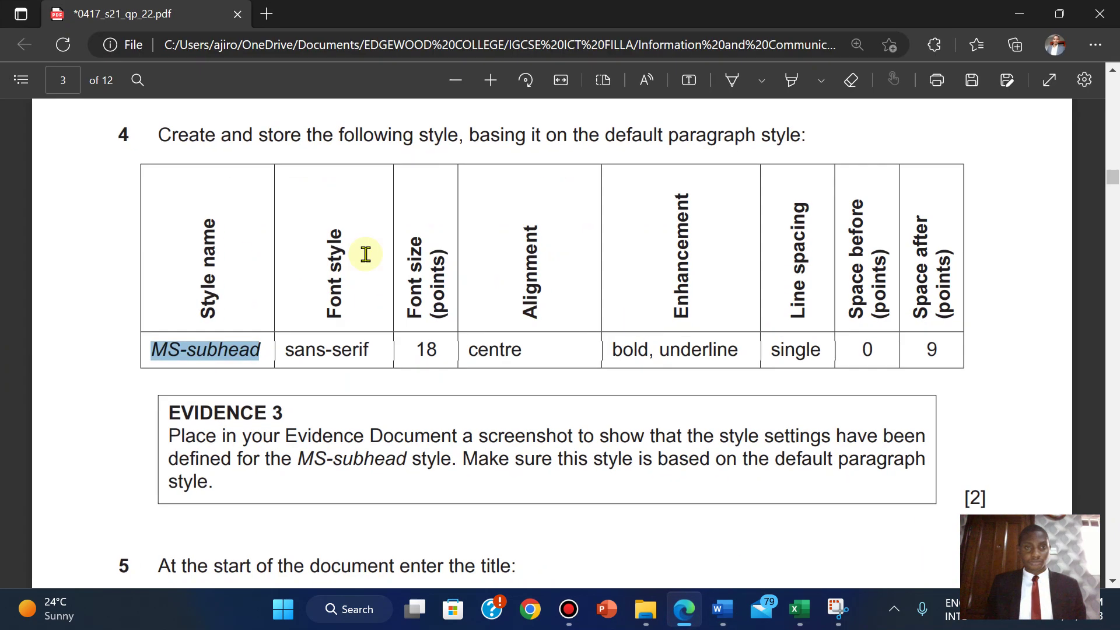
left_click_drag(156, 131, 937, 350)
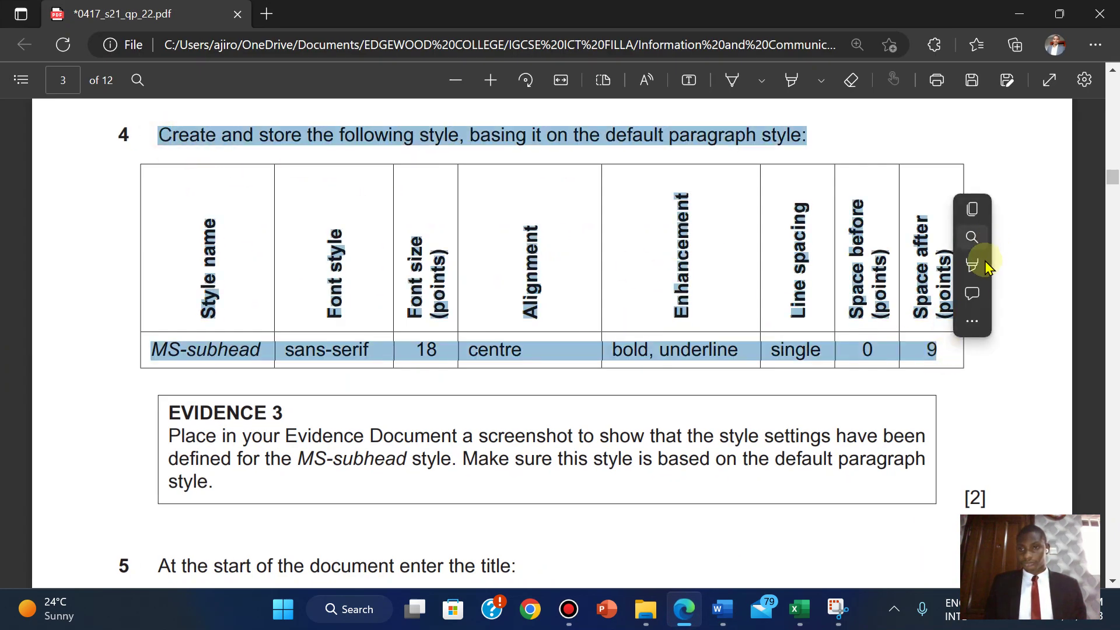
mouse_move(984, 271)
left_click(868, 293)
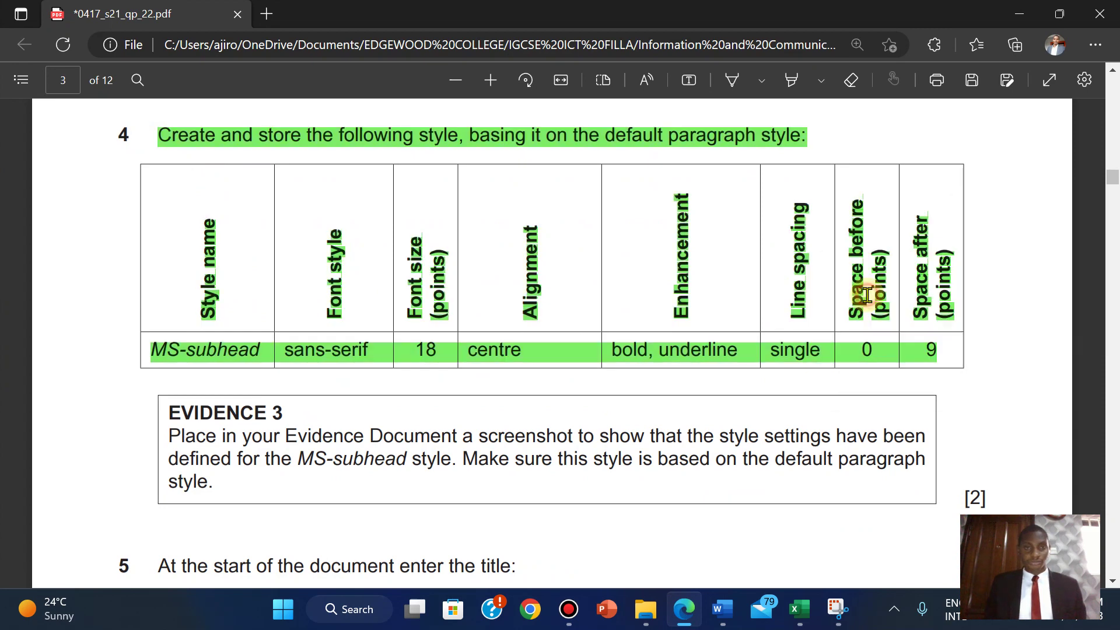
scroll(867, 295, "down", 3)
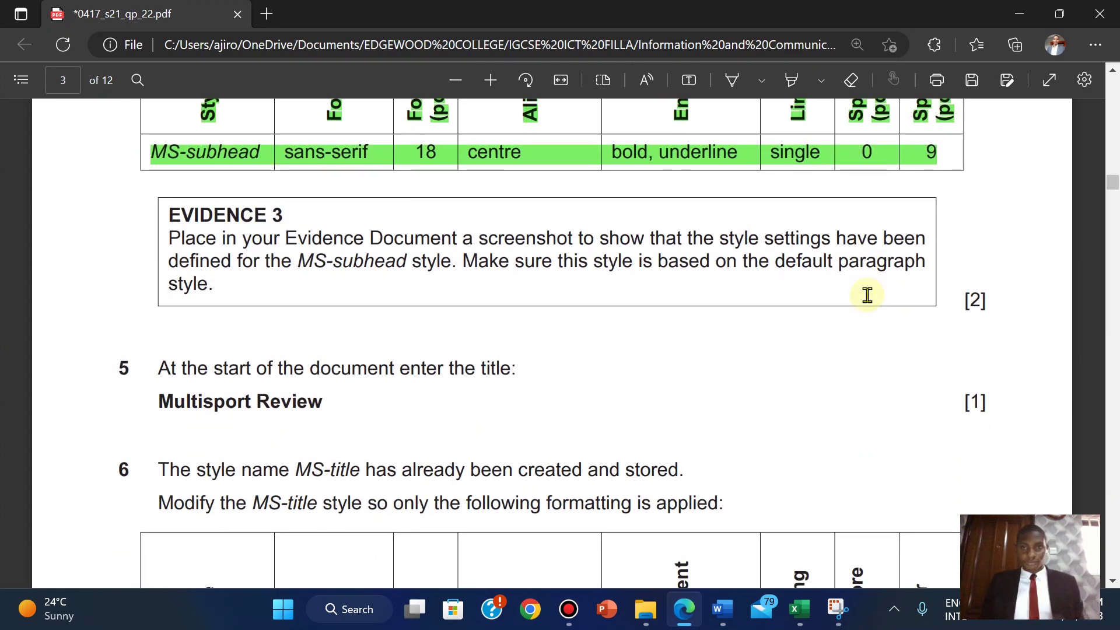
left_click_drag(166, 214, 992, 299)
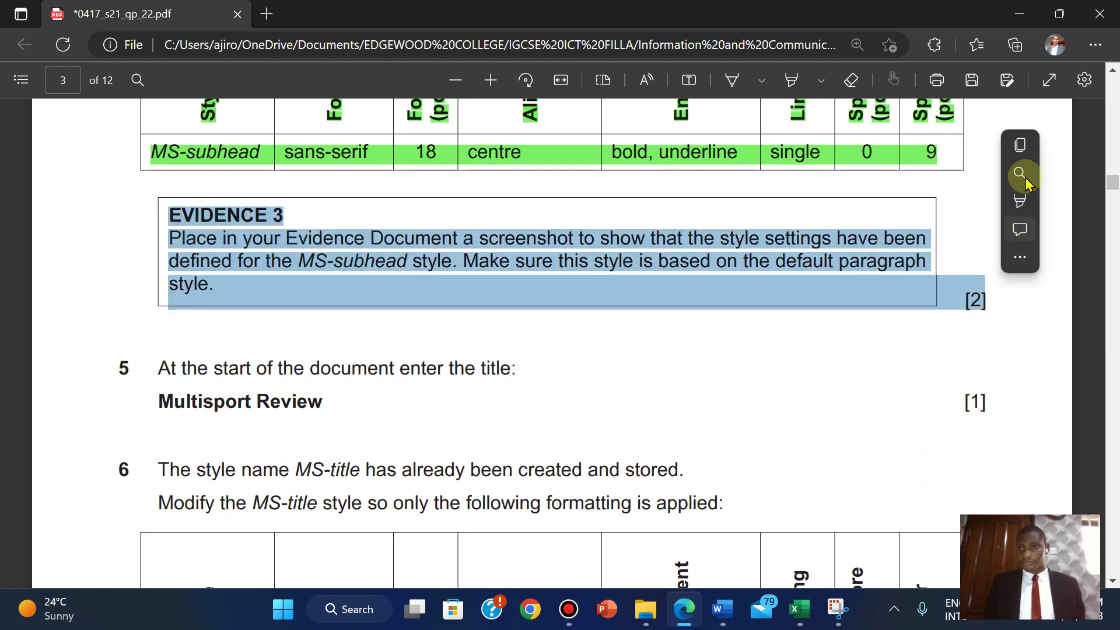
mouse_move(1018, 201)
left_click(895, 229)
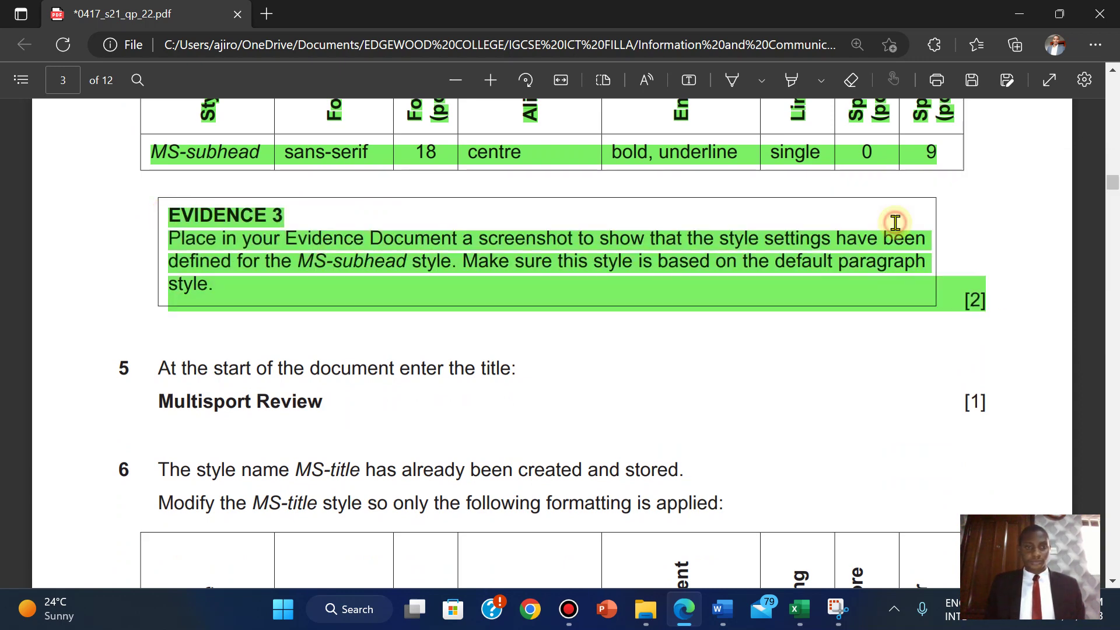
- Copy the title 'Multisport Review' from question 5
scroll(895, 222, "down", 2)
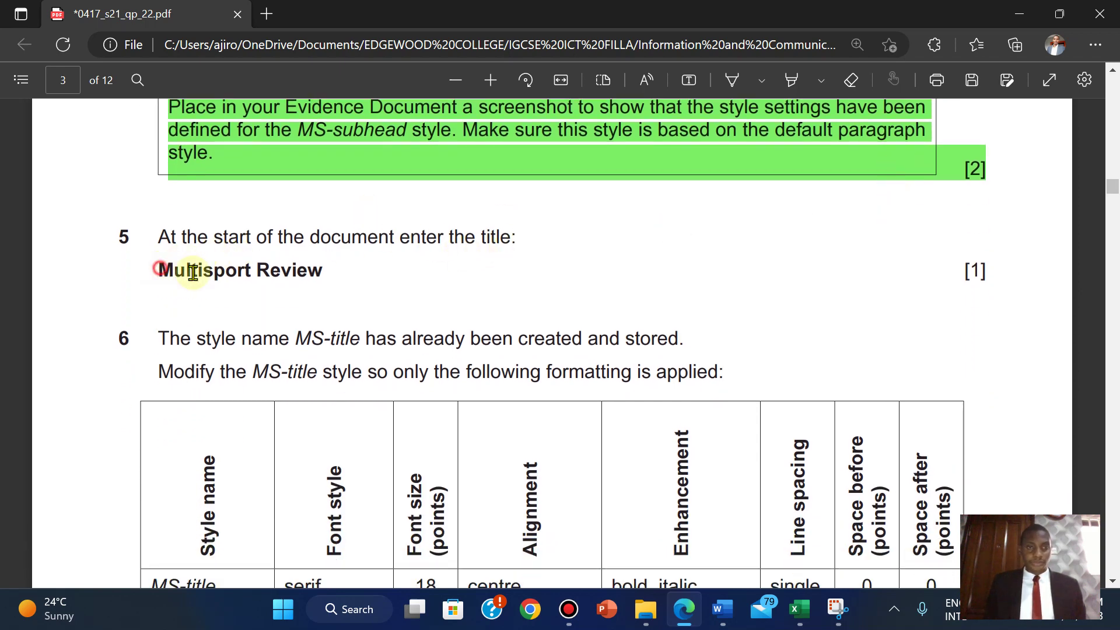
left_click_drag(157, 269, 320, 279)
key("ctrl+c")
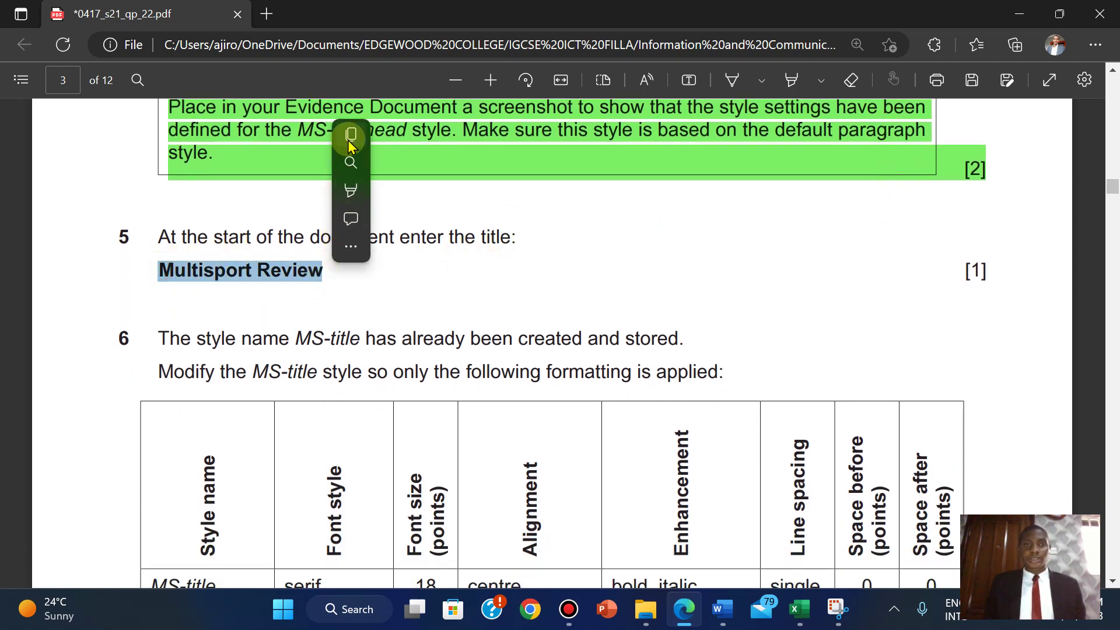
left_click(350, 138)
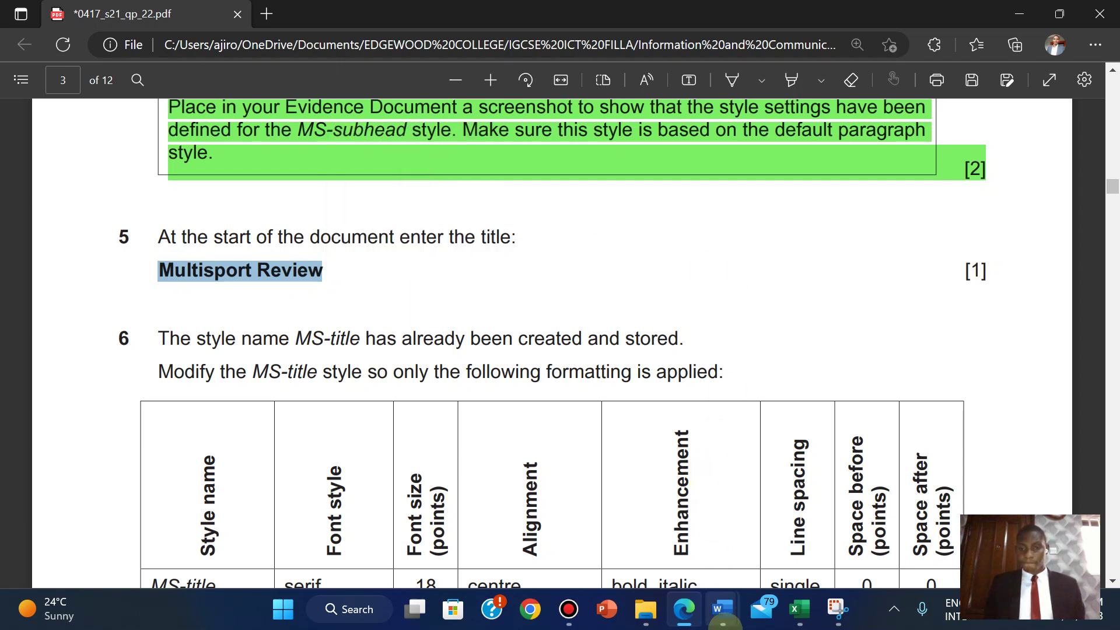
- Narrow the Styles pane and paste 'Multisport Review' as the MSREVIEW title
mouse_move(722, 612)
left_click(752, 519)
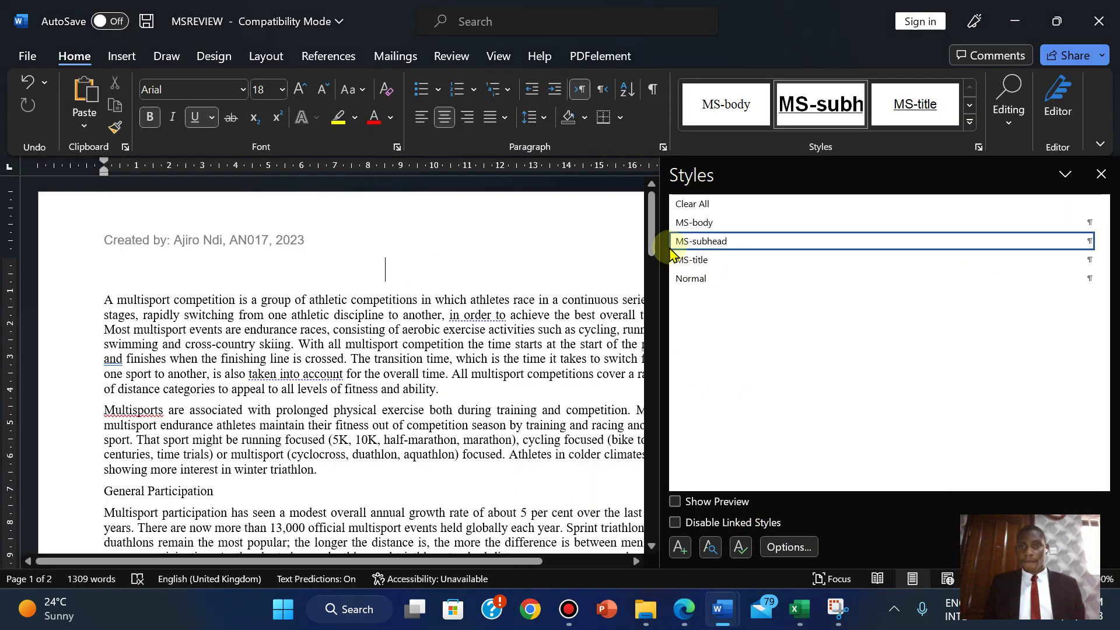
left_click_drag(666, 303, 946, 309)
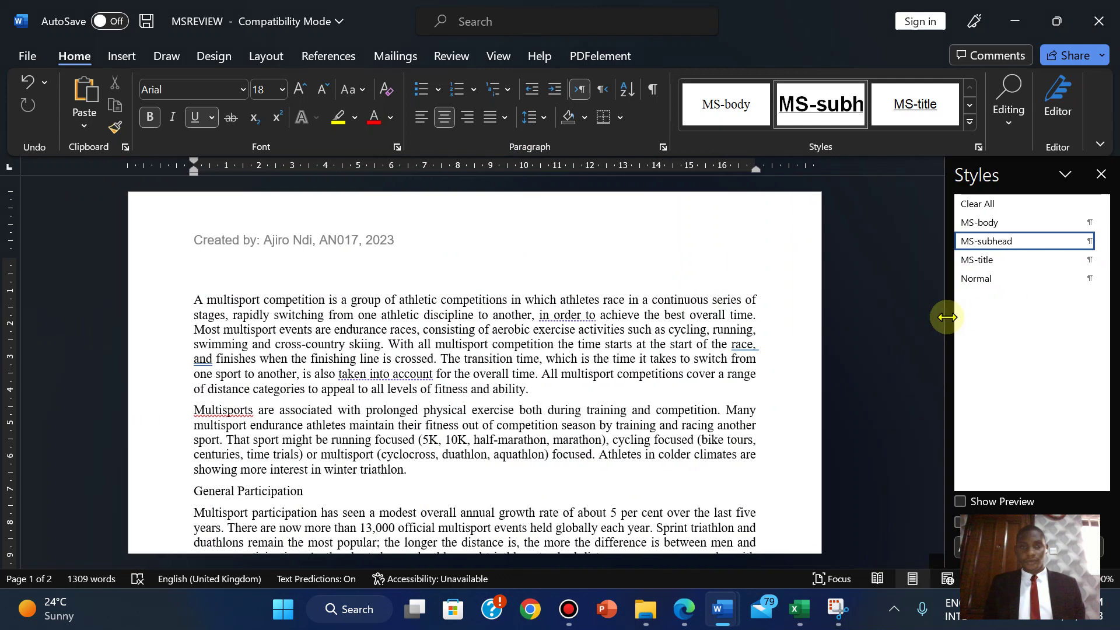
right_click(474, 271)
left_click(569, 361)
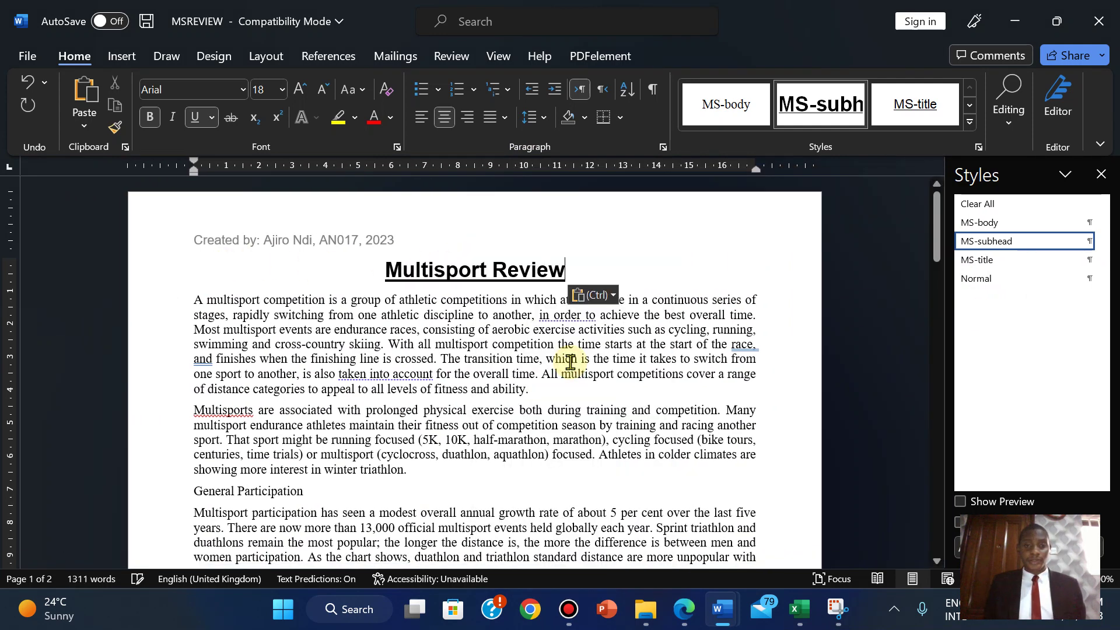
left_click(685, 613)
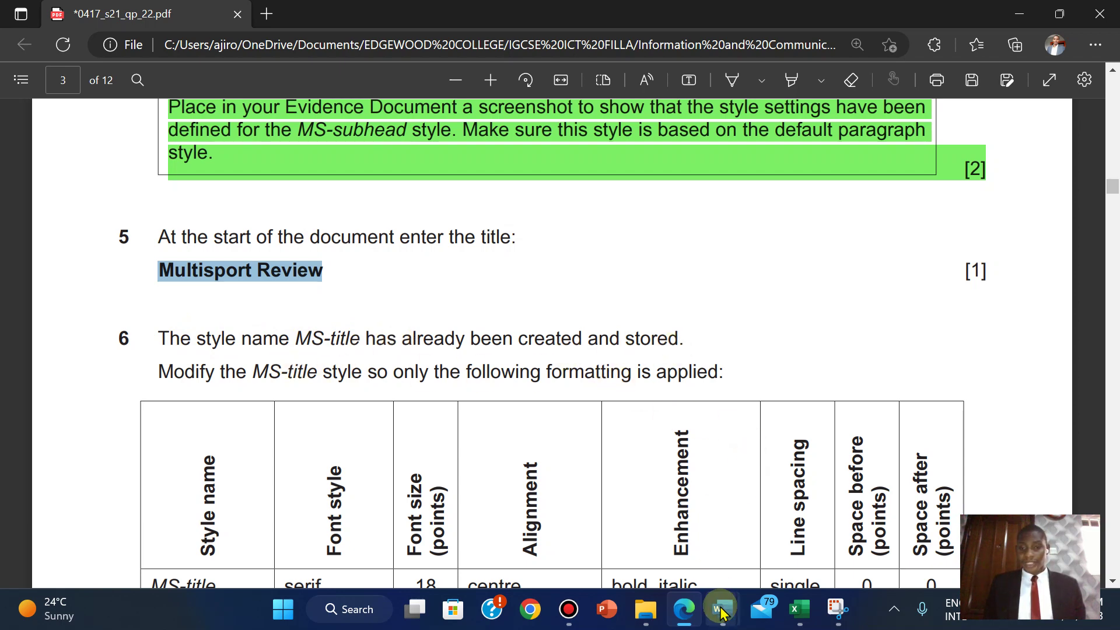
mouse_move(722, 612)
left_click(804, 519)
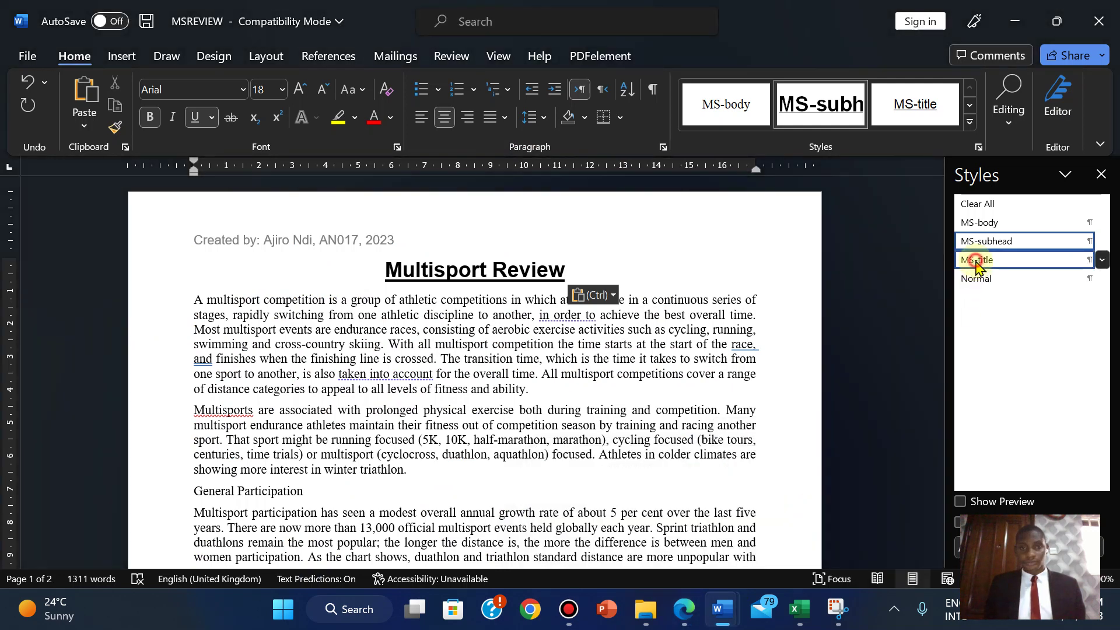
- Apply the MS-title style to the title and open its Modify Style settings
left_click(977, 262)
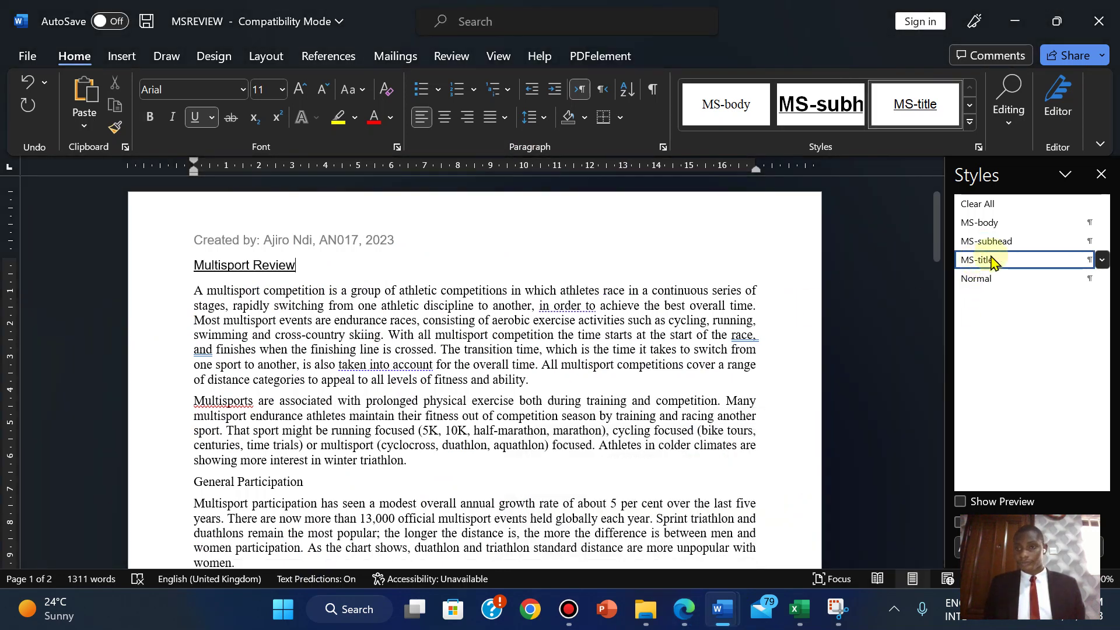
right_click(985, 266)
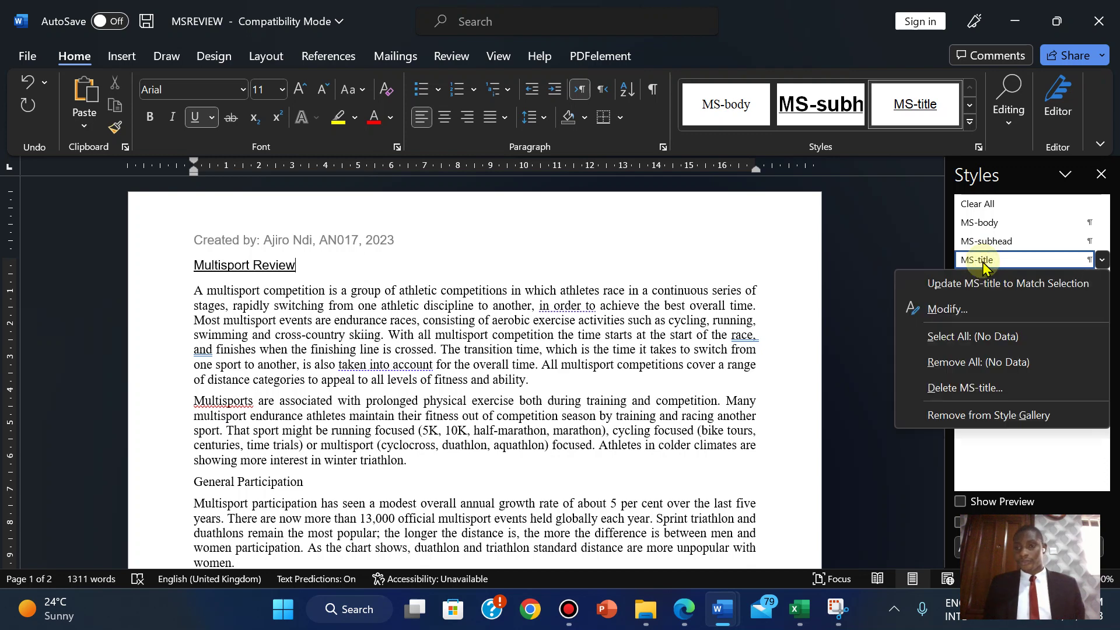
left_click(945, 312)
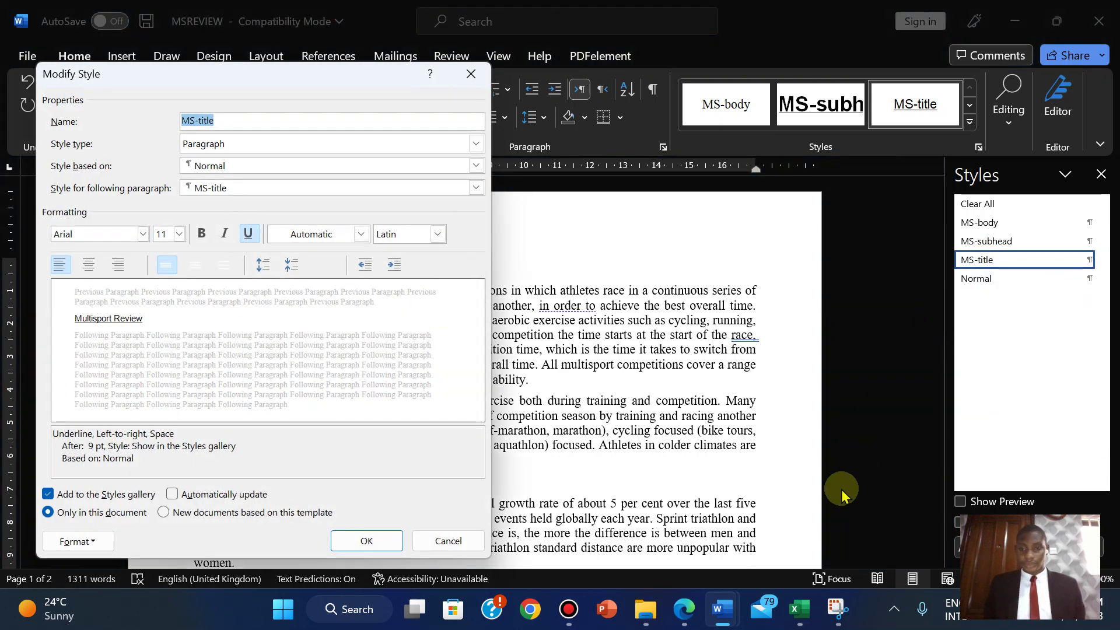
- Highlight question 5 in green in the exam PDF
left_click(683, 609)
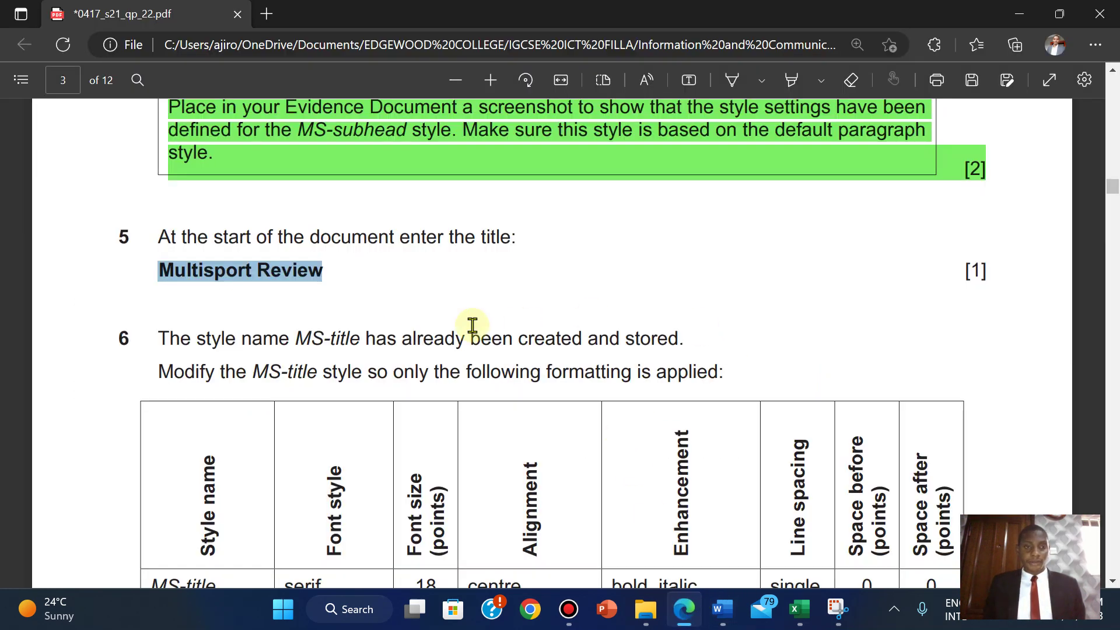
left_click_drag(159, 234, 1009, 277)
mouse_move(1022, 191)
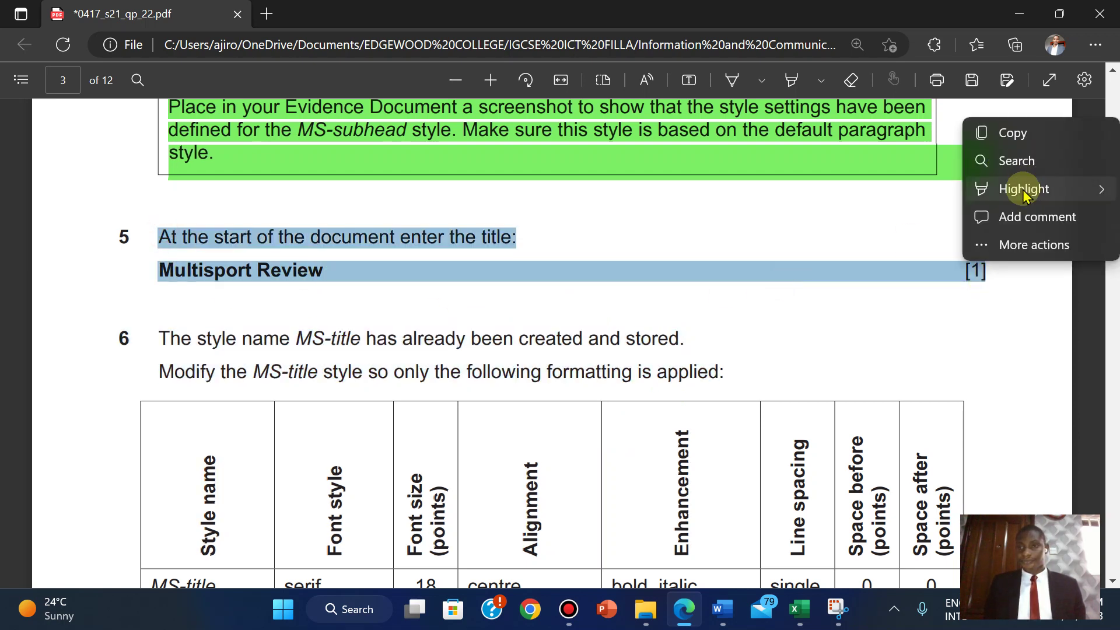
left_click(873, 210)
scroll(875, 215, "down", 3)
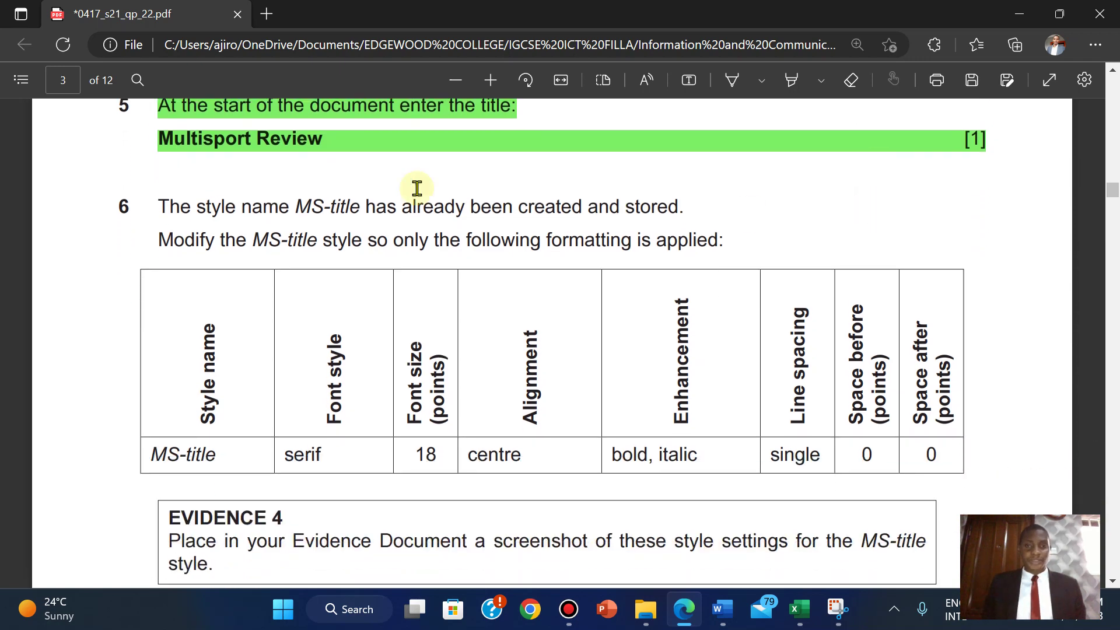
scroll(417, 188, "down", 4)
scroll(417, 187, "up", 2)
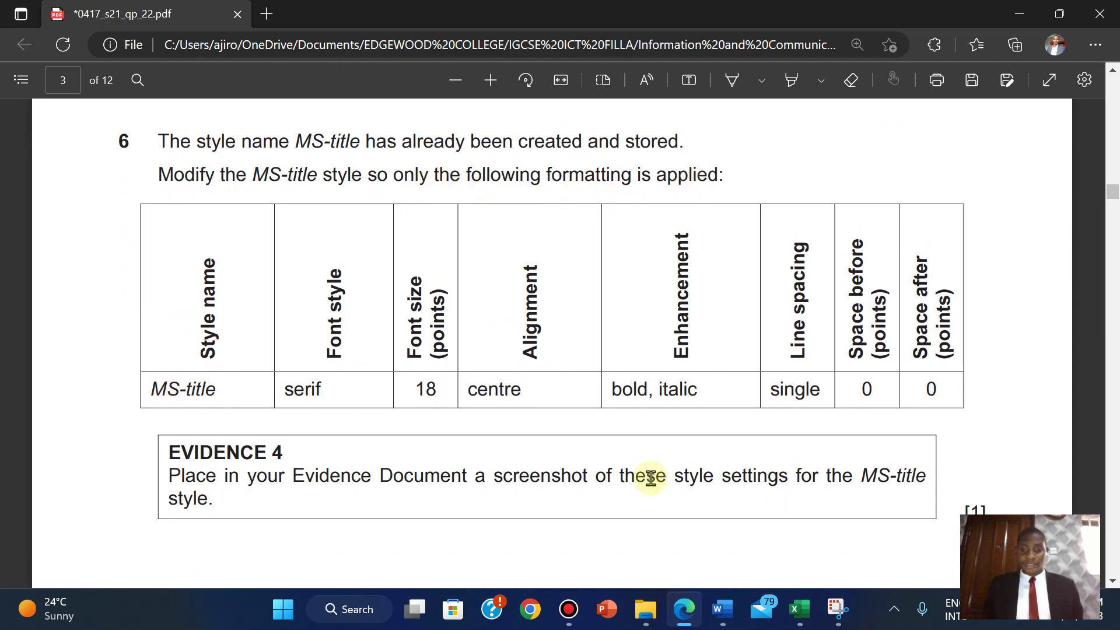
mouse_move(719, 603)
mouse_move(781, 531)
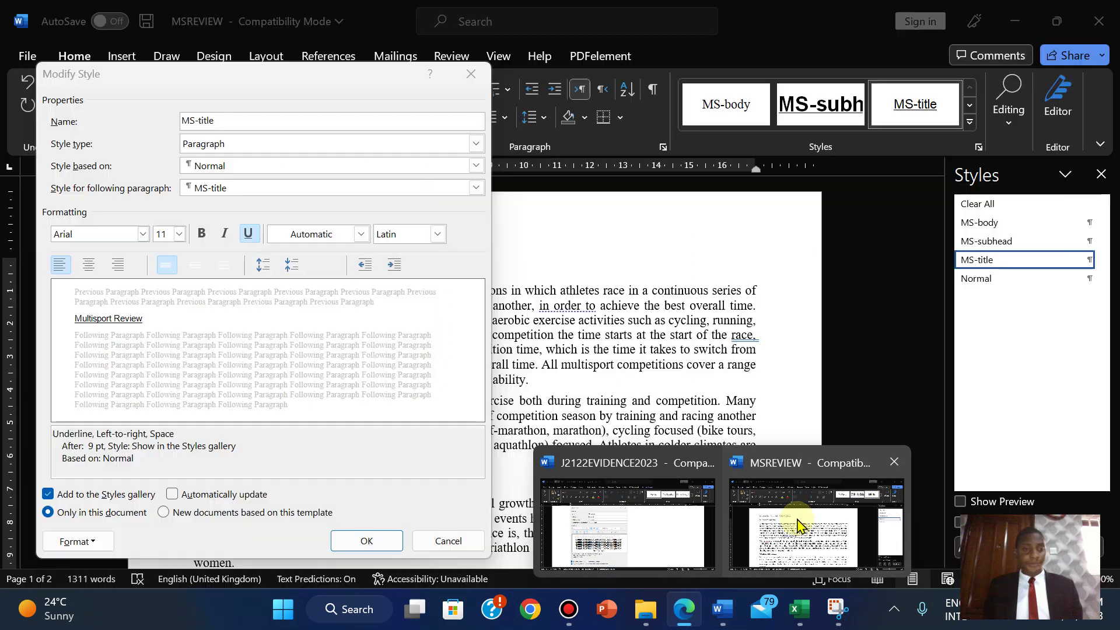
- Set the MS-title style font to Times New Roman
left_click(797, 525)
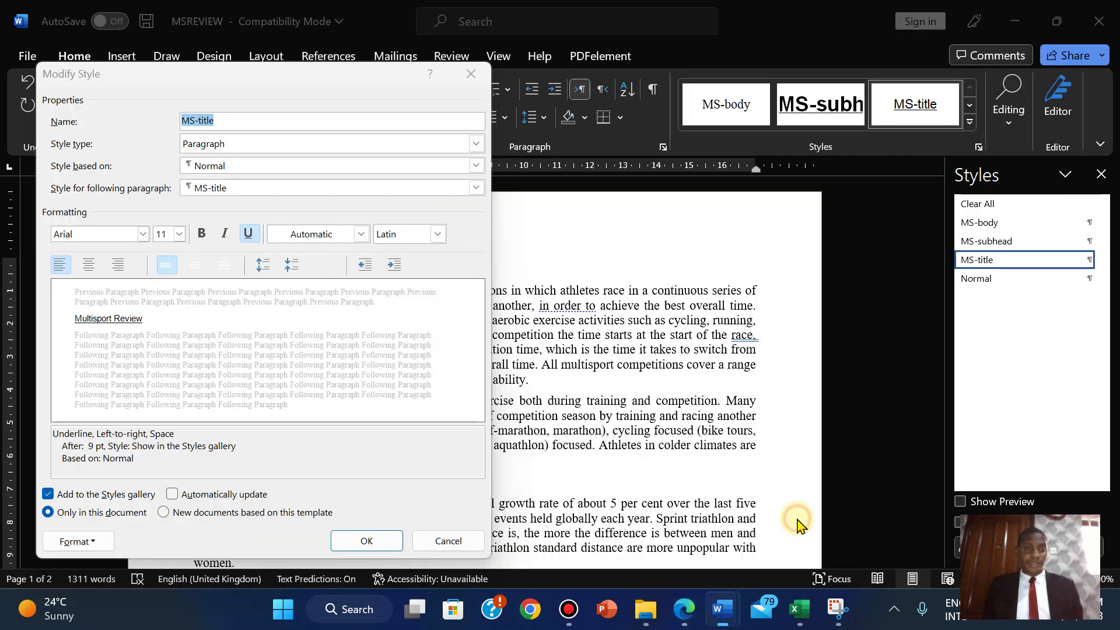
left_click(141, 234)
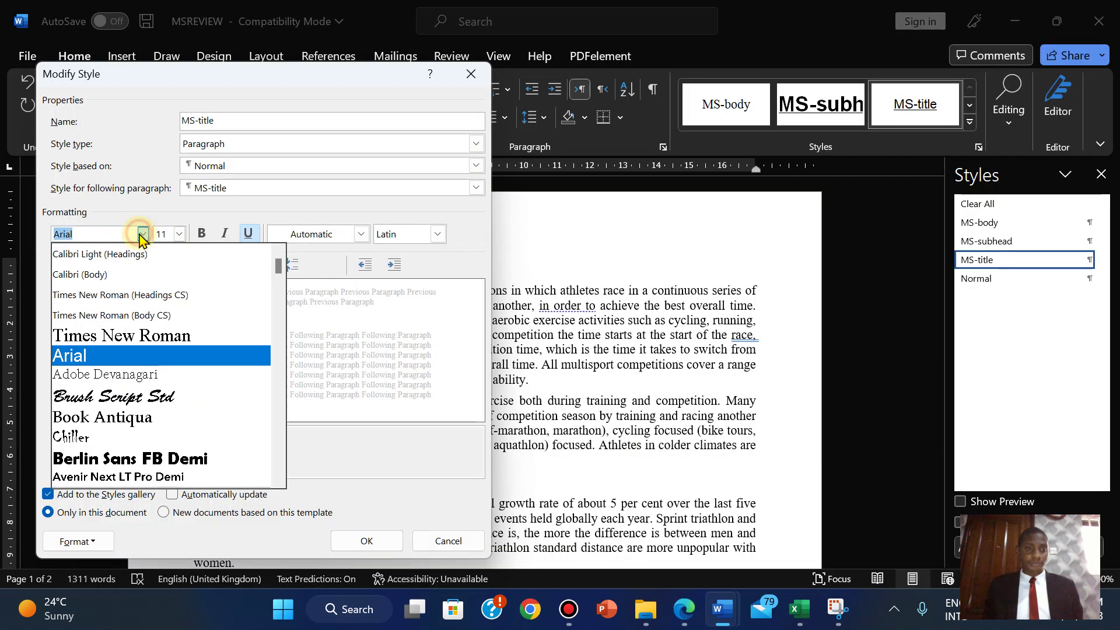
left_click(121, 343)
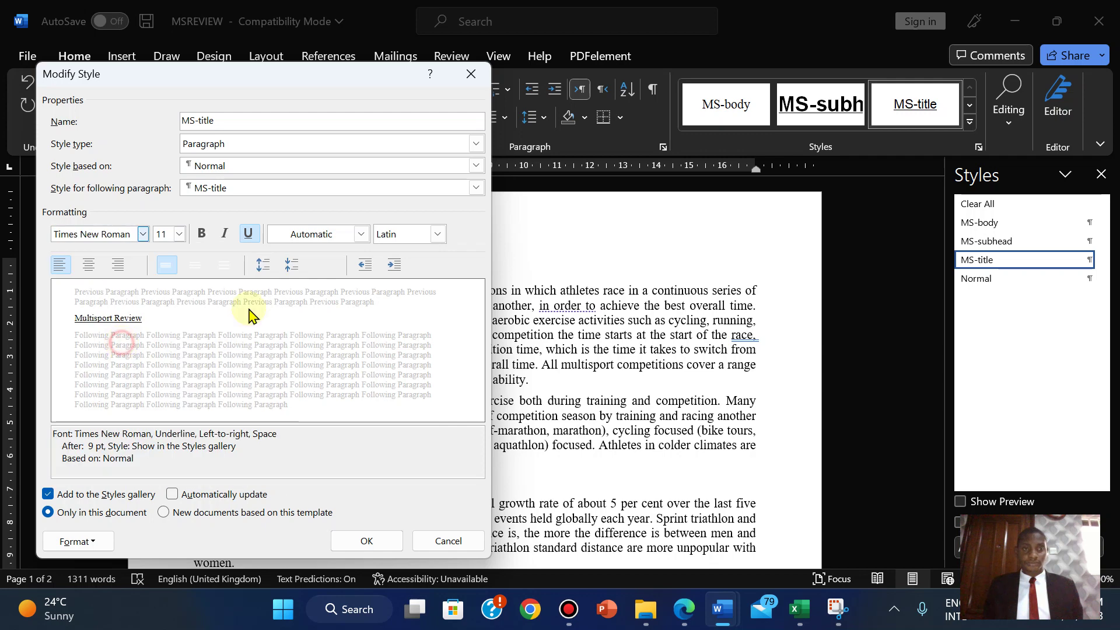
left_click(694, 621)
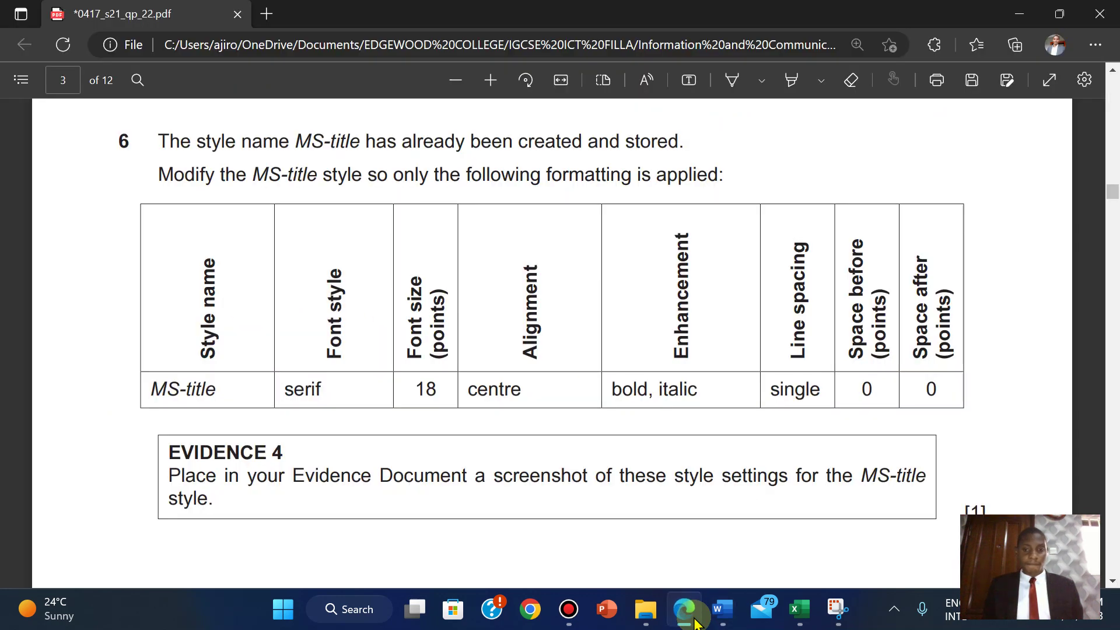
left_click_drag(695, 624, 727, 623)
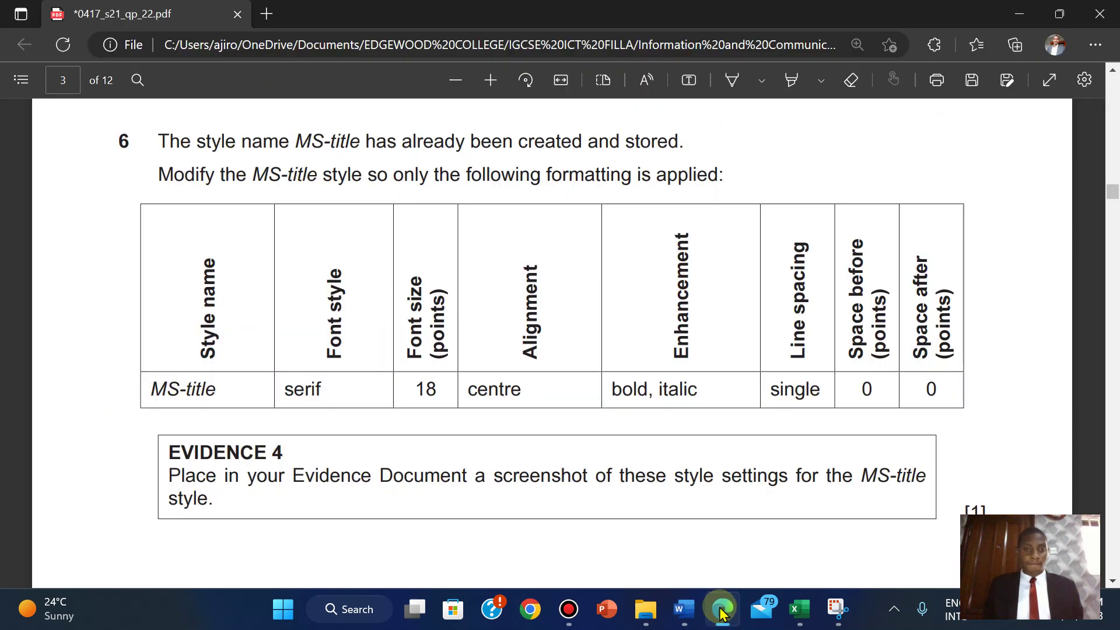
left_click(723, 612)
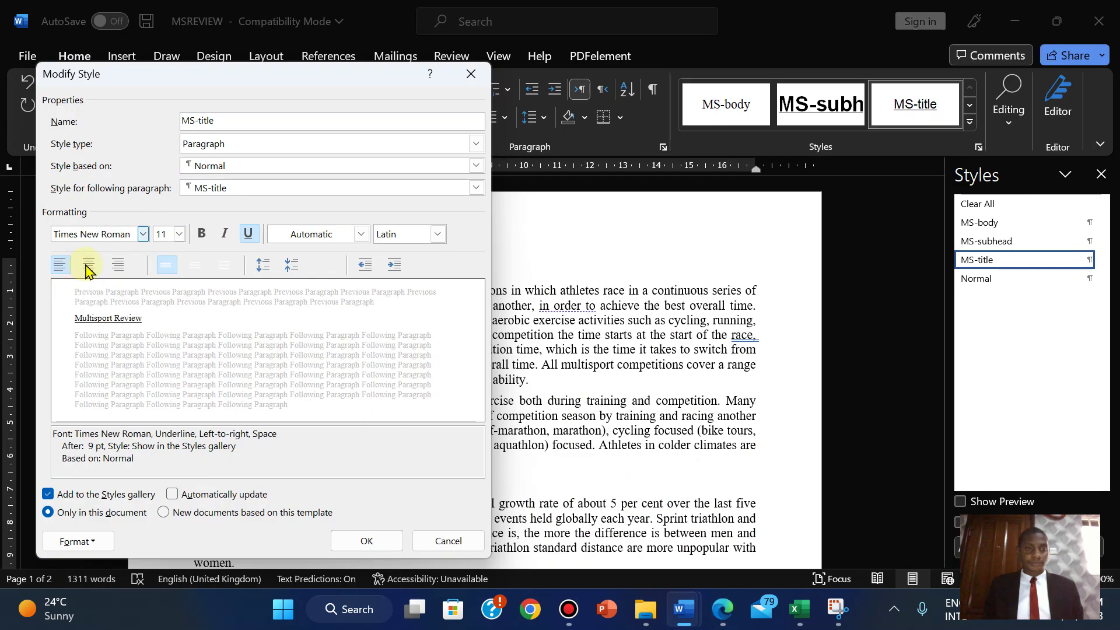
- Centre the MS-title style, make it bold and italic, and remove its underline
left_click(87, 266)
left_click(718, 615)
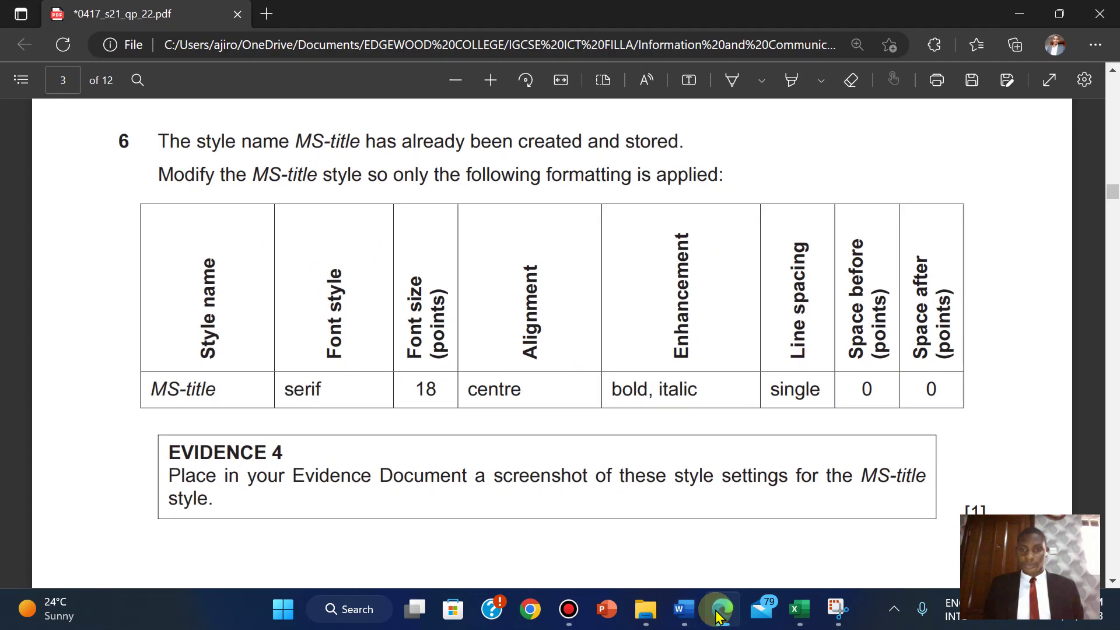
left_click(718, 613)
left_click(201, 235)
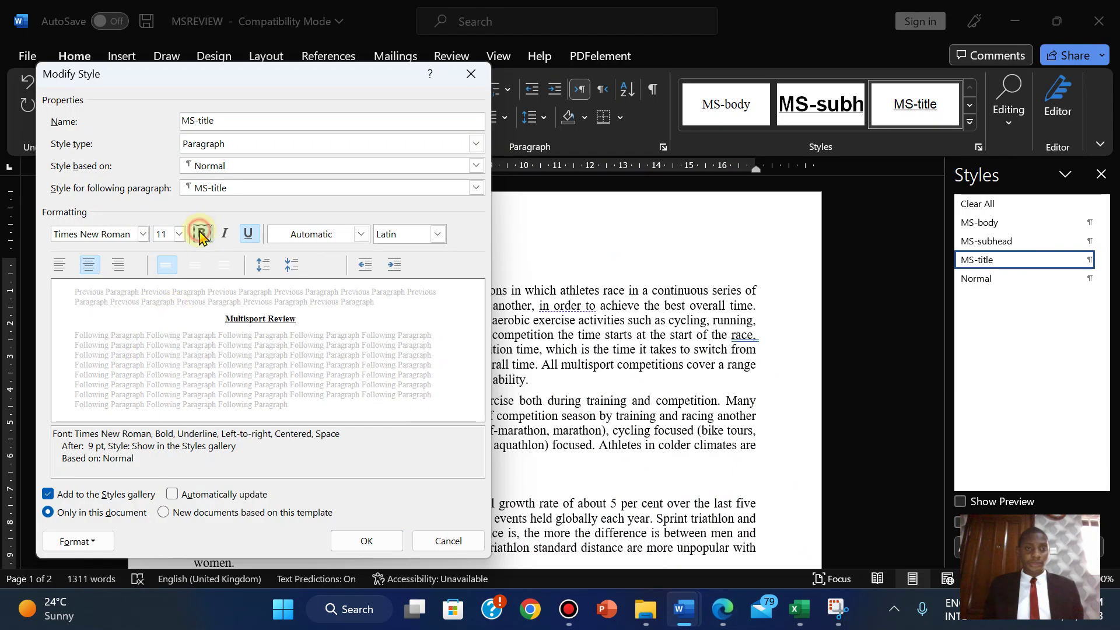
left_click(248, 235)
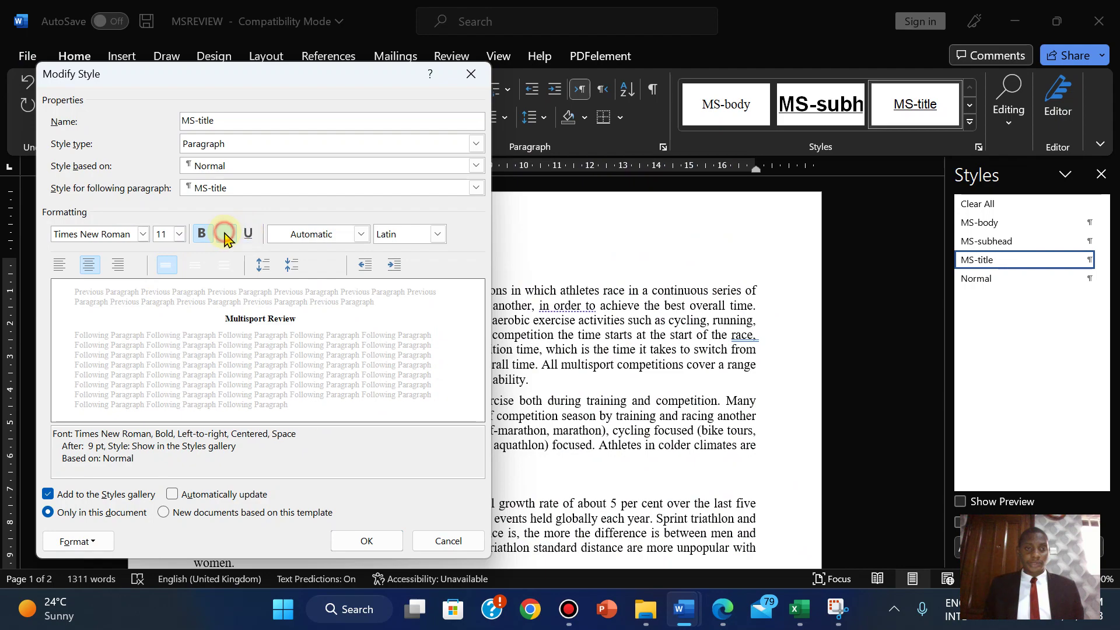
left_click(225, 235)
left_click(721, 610)
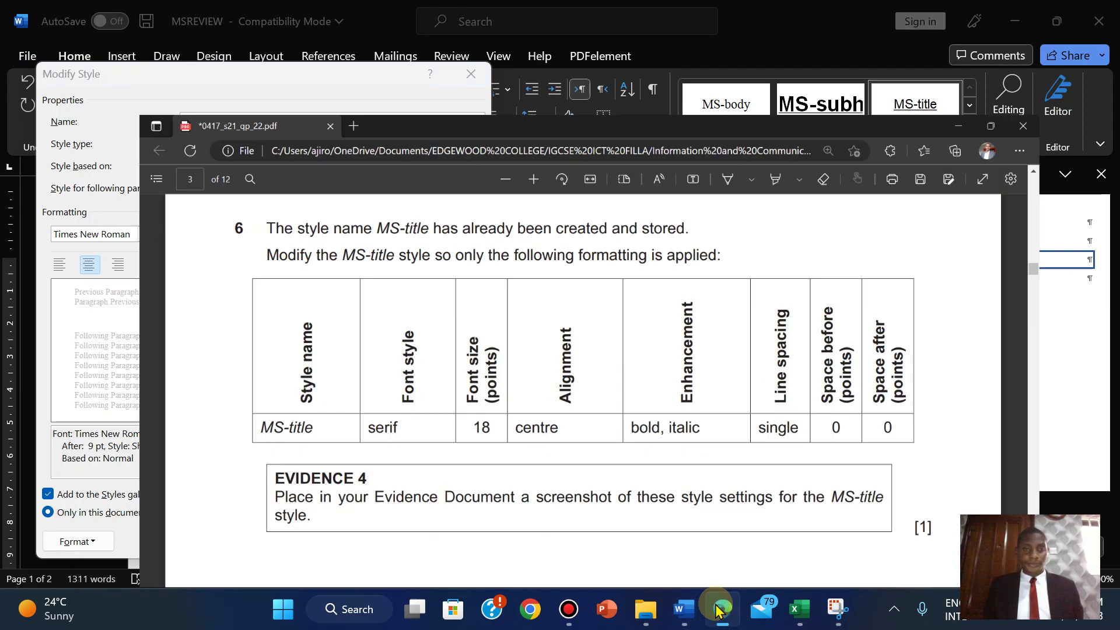
left_click(721, 609)
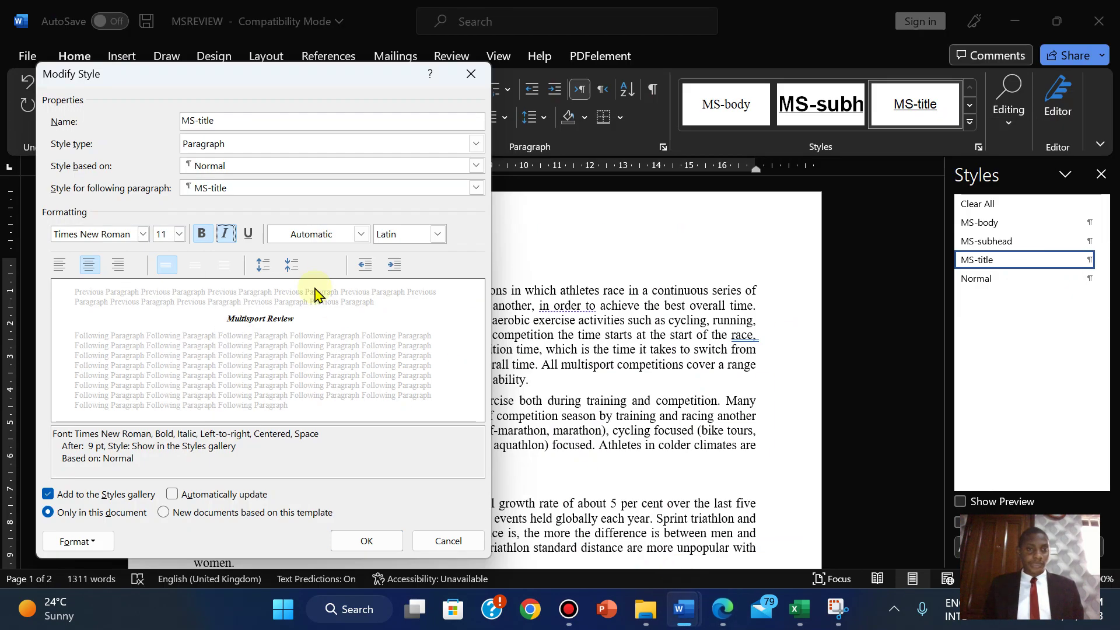
- Set the MS-title paragraph spacing after to 0 pt
left_click(74, 542)
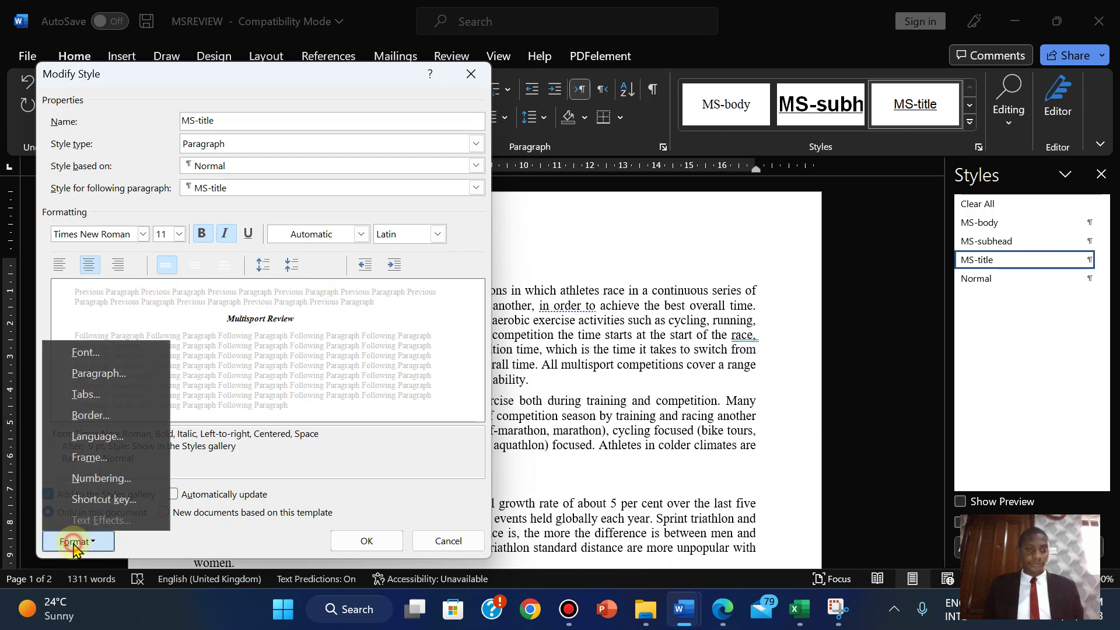
left_click(102, 370)
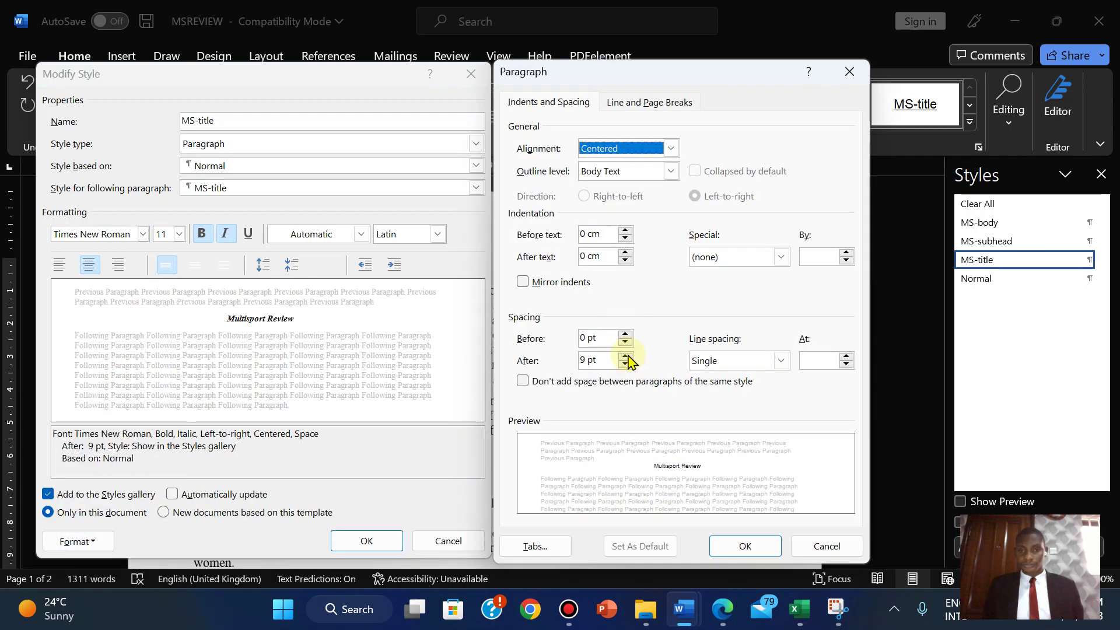
left_click(627, 356)
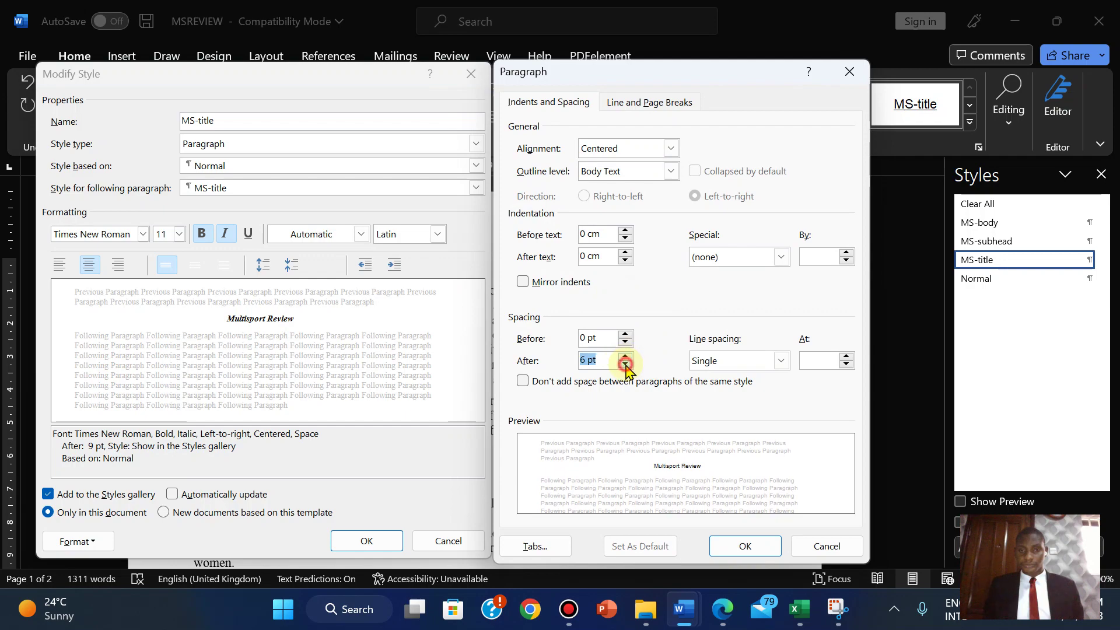
left_click(626, 364)
left_click(745, 545)
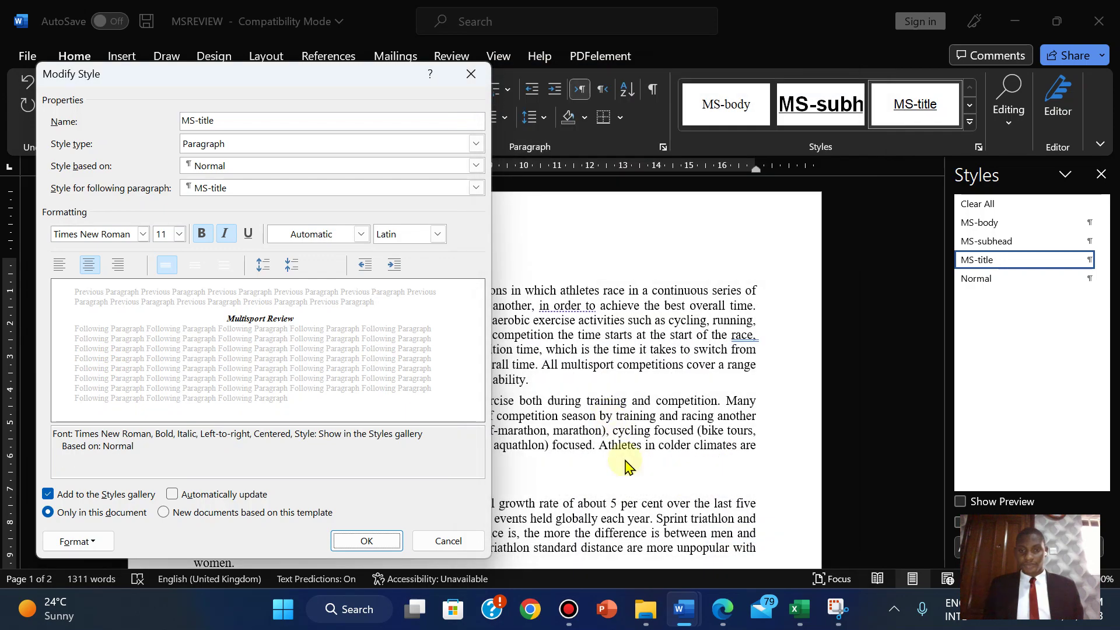
- Check the exam paper and set the MS-title font size to 18 pt
left_click(722, 610)
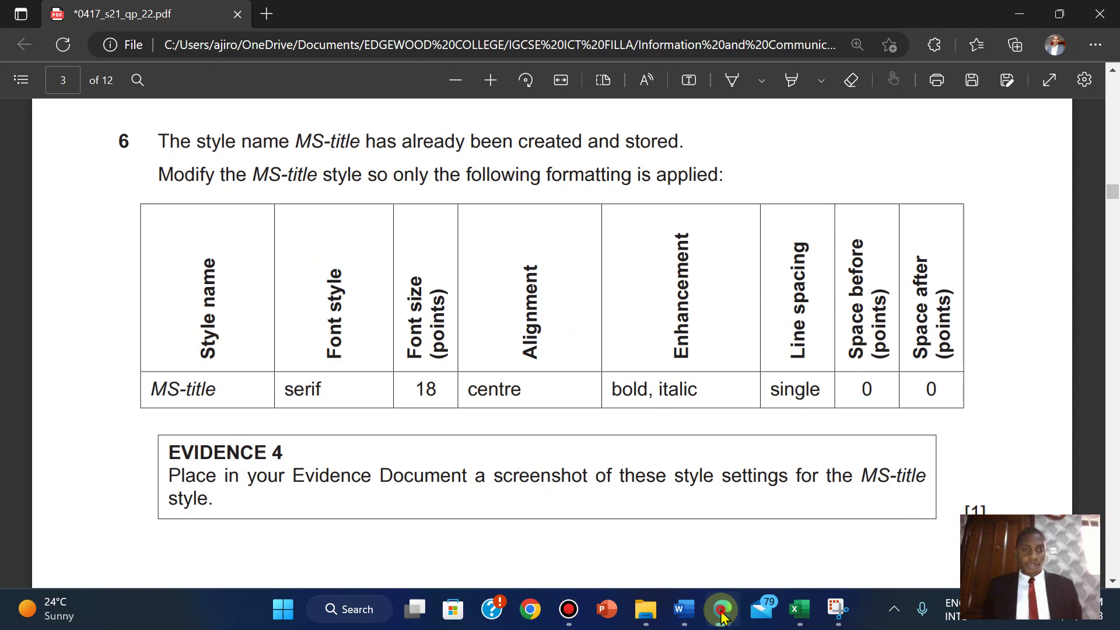
left_click(722, 612)
left_click(722, 611)
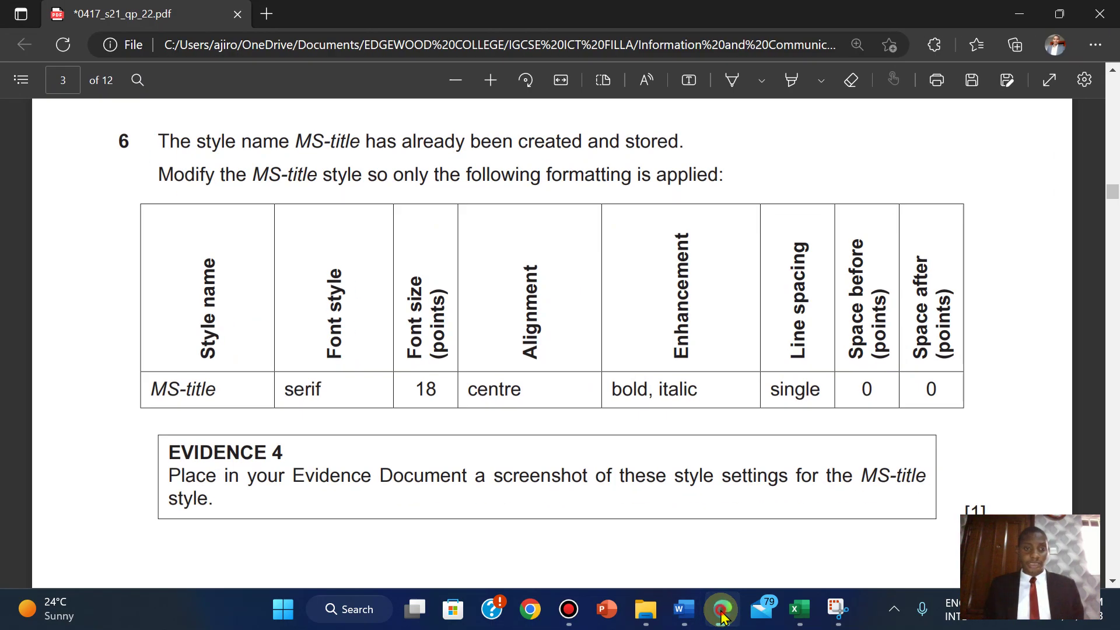
left_click(722, 611)
left_click(180, 234)
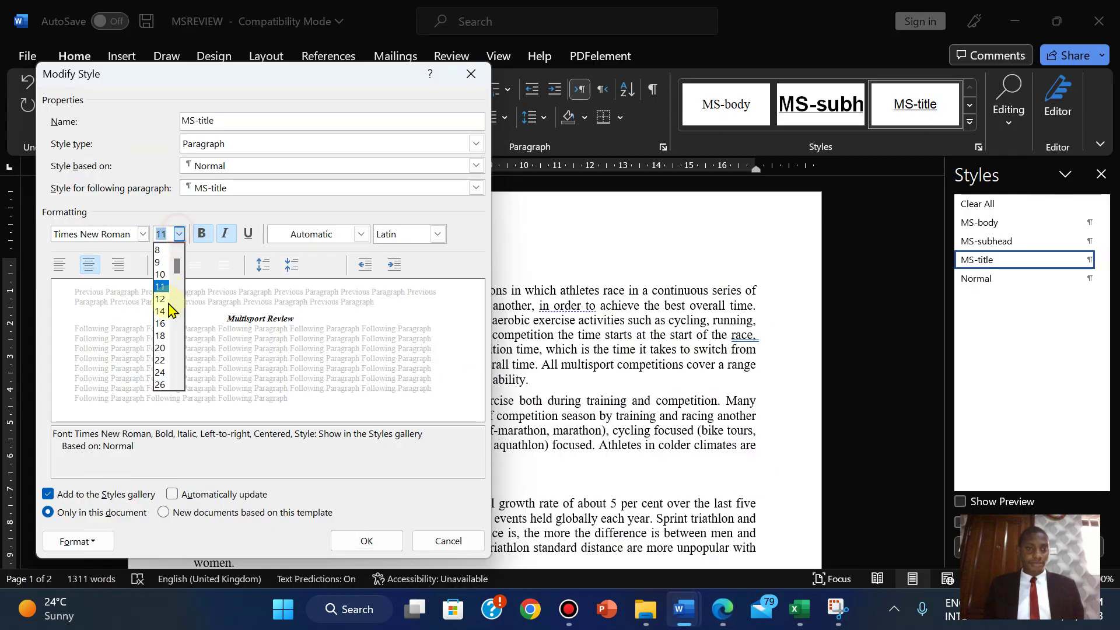
left_click(163, 336)
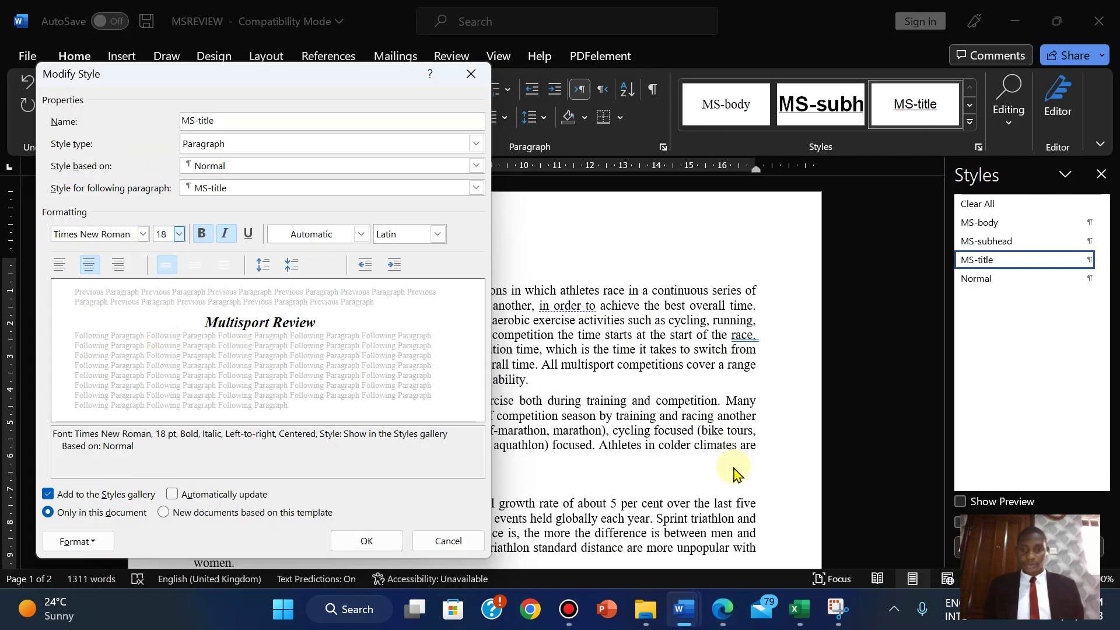
- Compare the style against the exam paper, then launch Snipping Tool over MSREVIEW
left_click(732, 615)
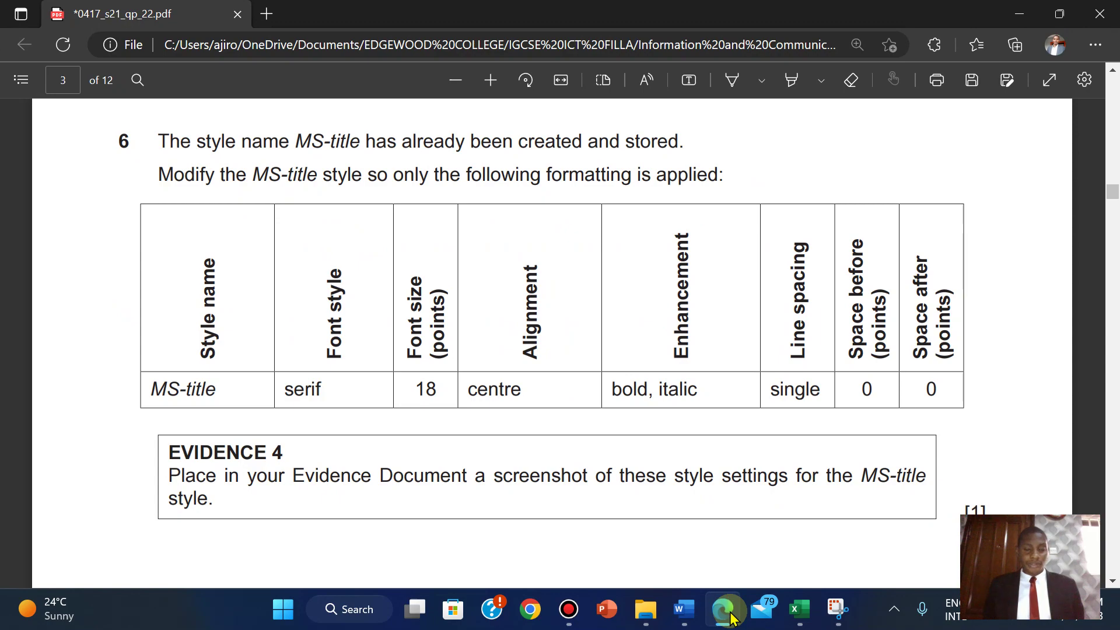
left_click(726, 610)
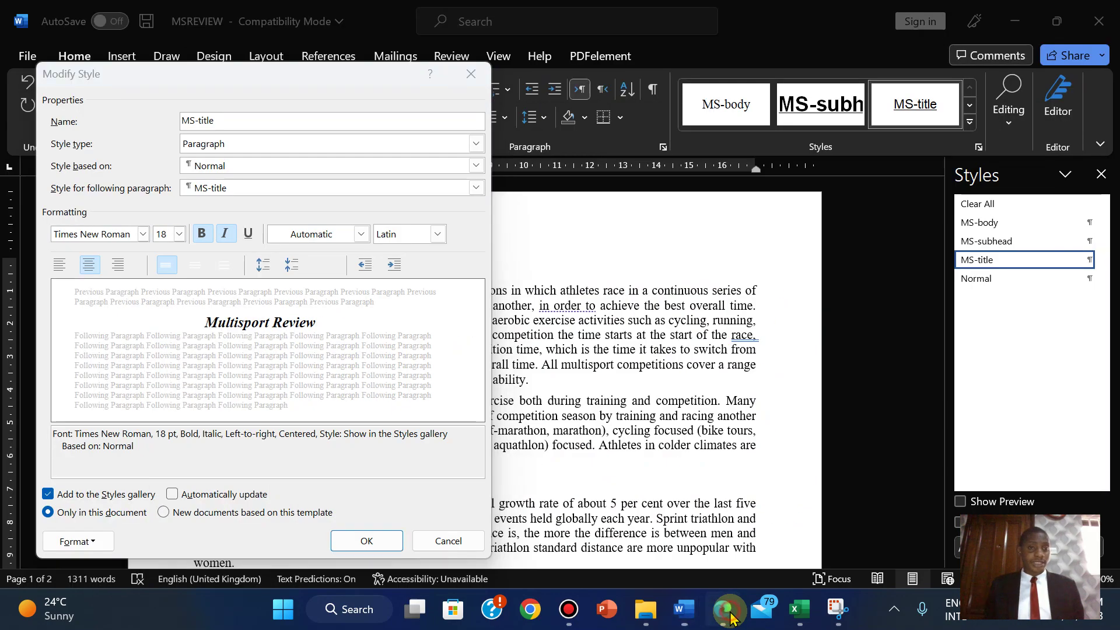
left_click(726, 609)
left_click(726, 610)
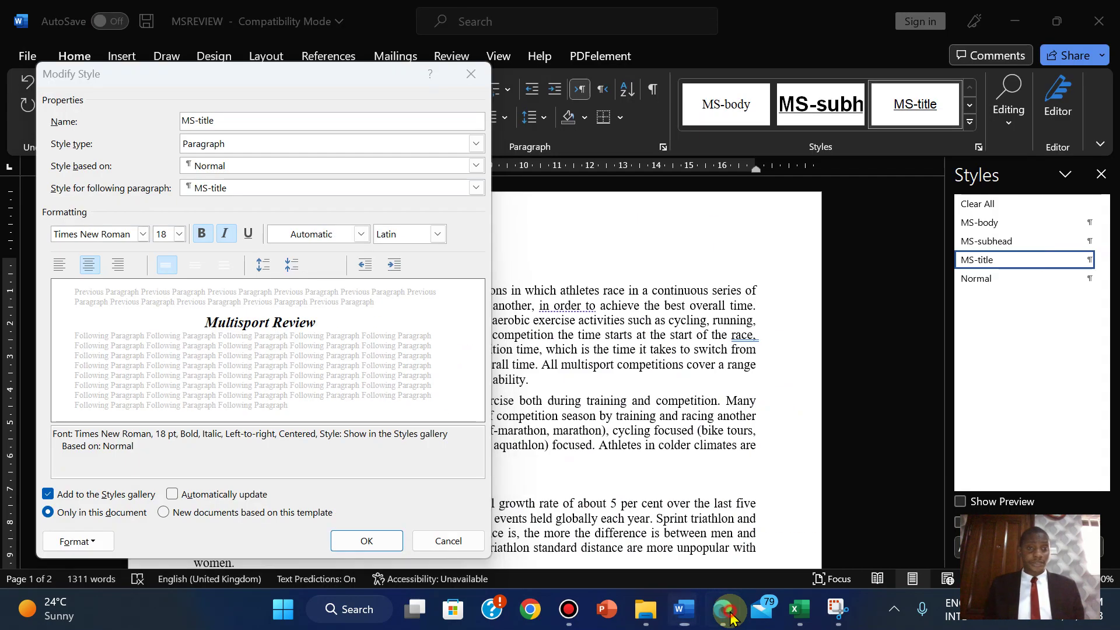
left_click(726, 609)
left_click(726, 609)
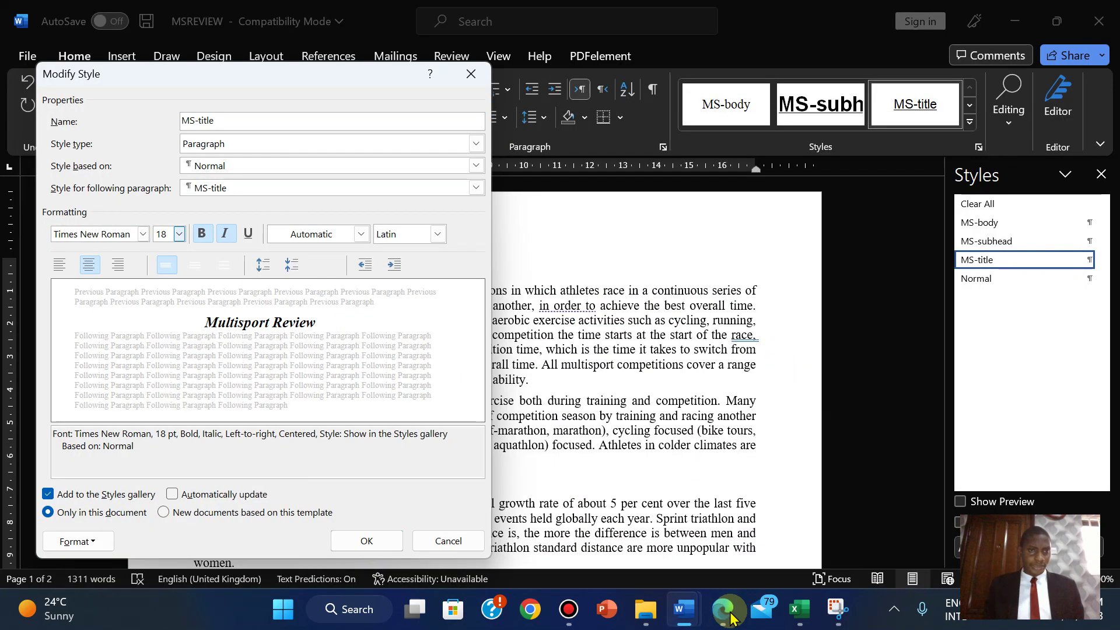
left_click(726, 610)
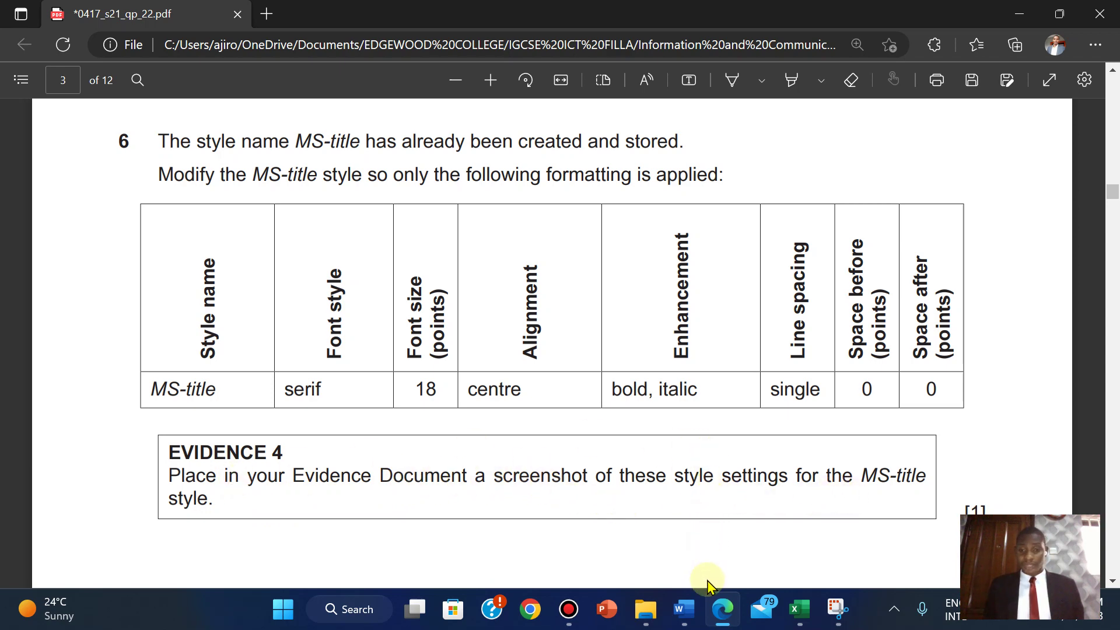
mouse_move(683, 609)
left_click(777, 489)
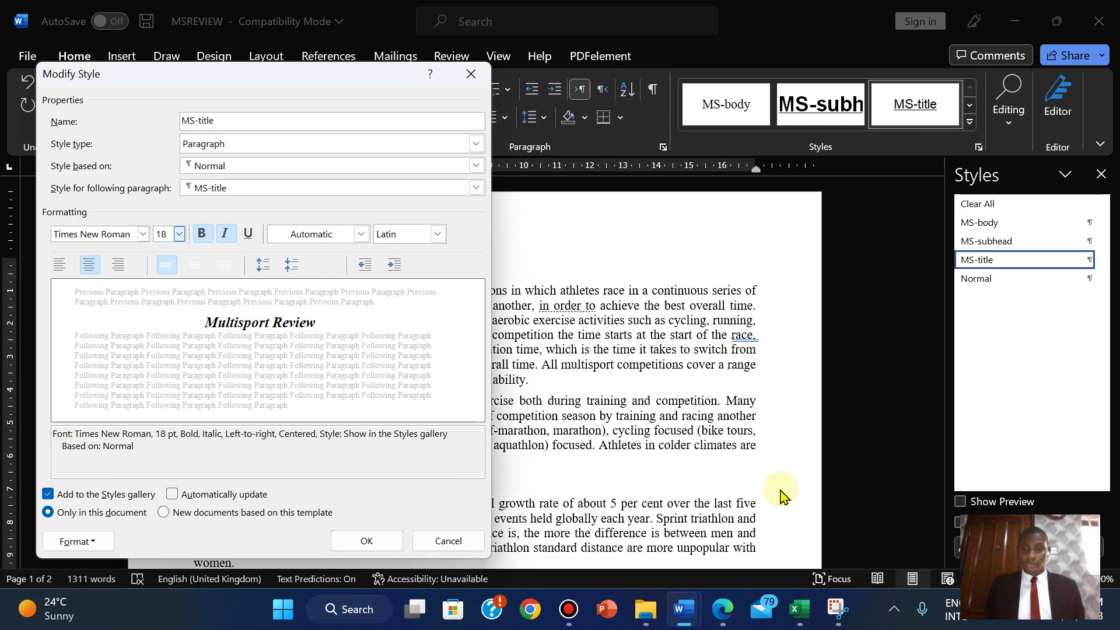
left_click(848, 623)
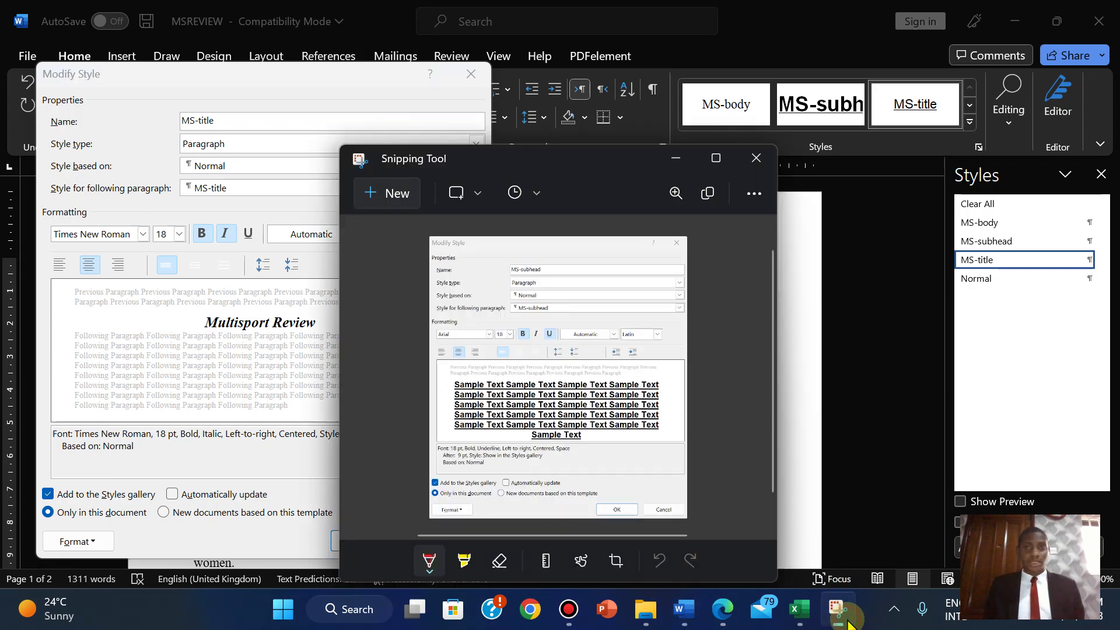
- Screenshot the MS-title Modify Style dialog, then apply the modified style to MSREVIEW's title
left_click(381, 195)
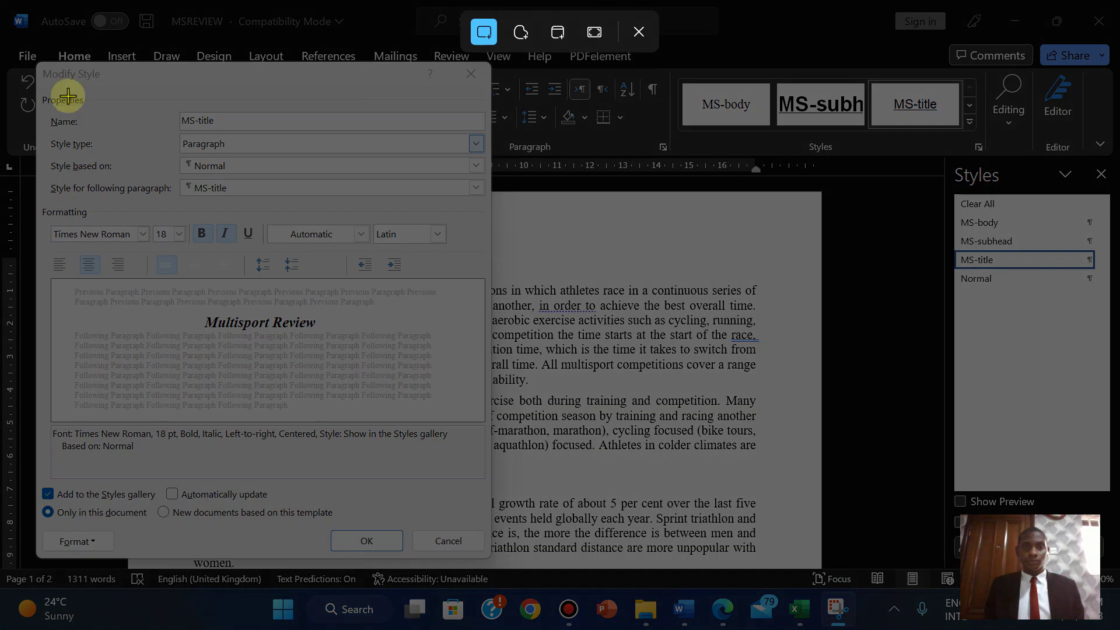
left_click_drag(35, 62, 489, 560)
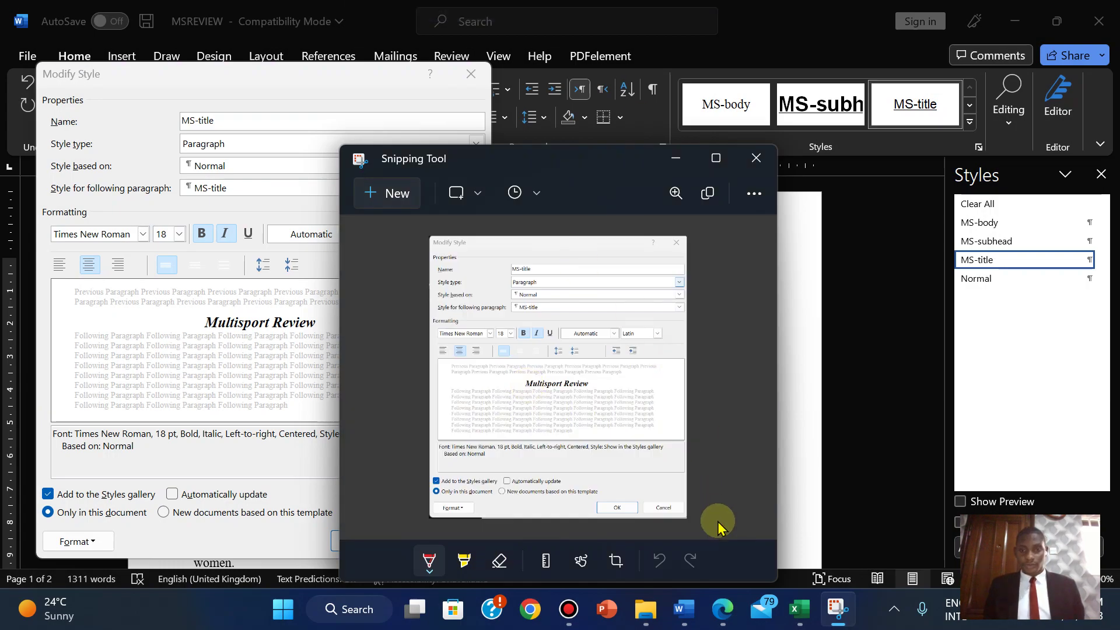
left_click(721, 609)
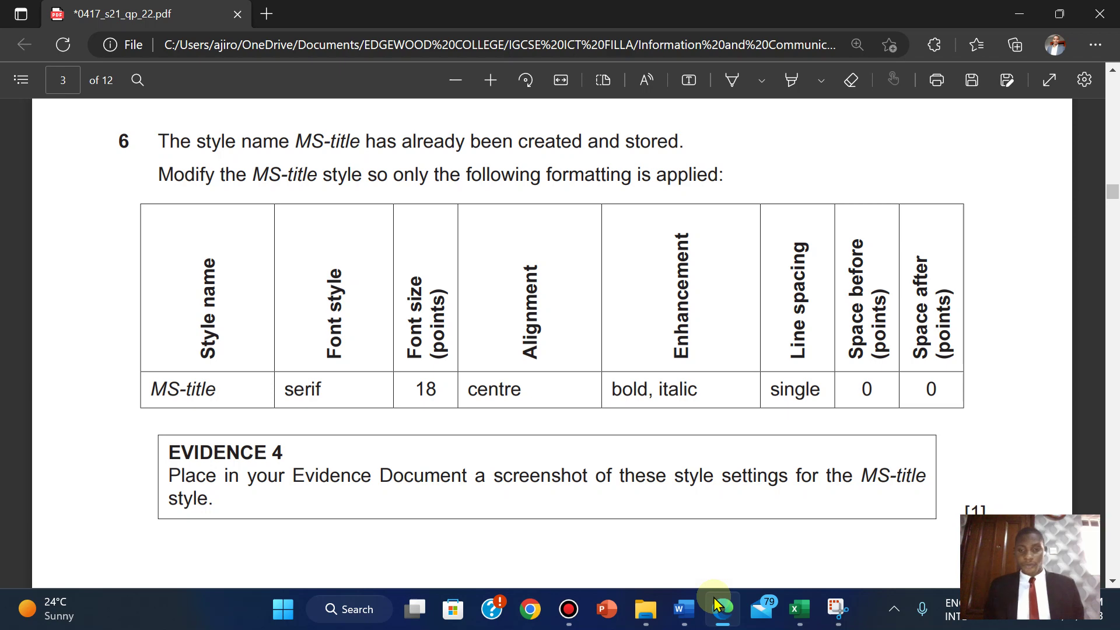
mouse_move(710, 609)
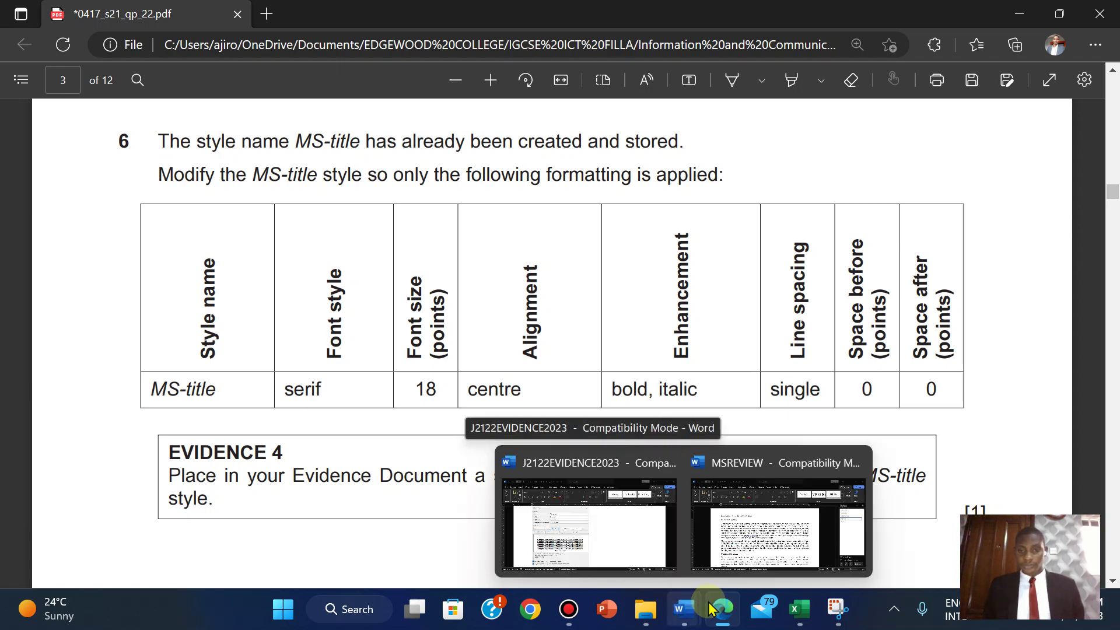
left_click(744, 493)
left_click(370, 543)
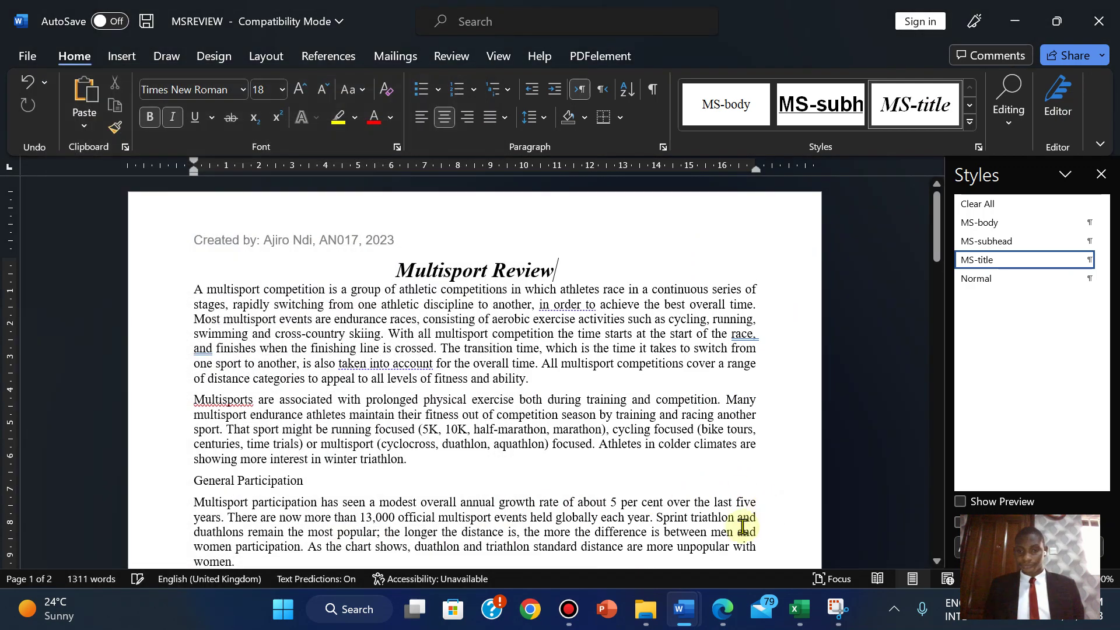
- Paste the style screenshot under Step 6 in J2122EVIDENCE2023 and shrink it
mouse_move(684, 609)
left_click(580, 531)
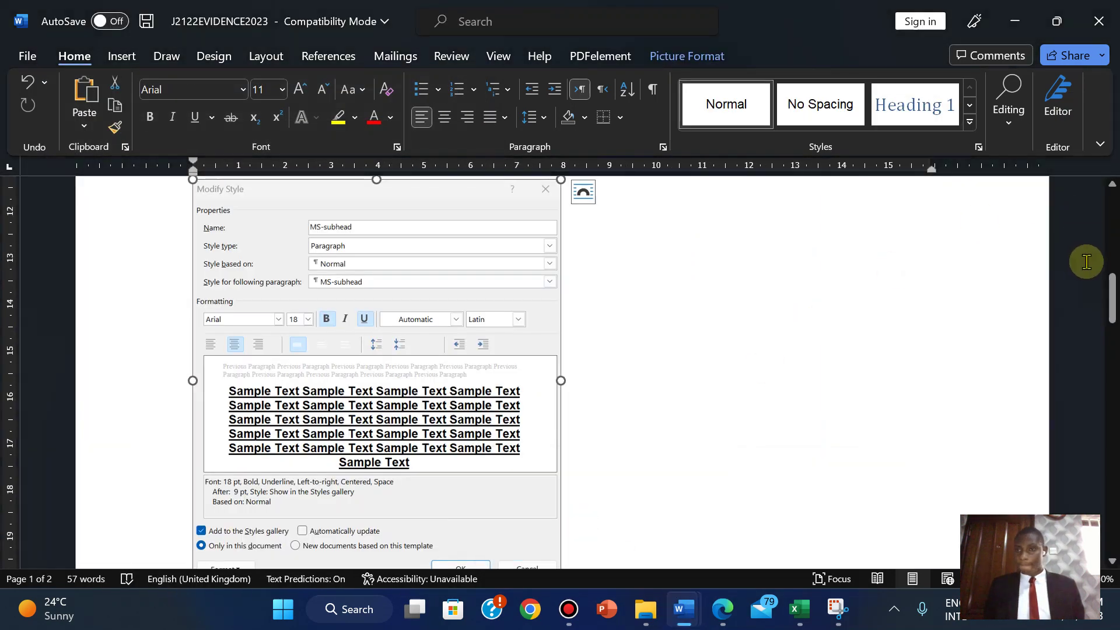
left_click_drag(1107, 295, 1110, 333)
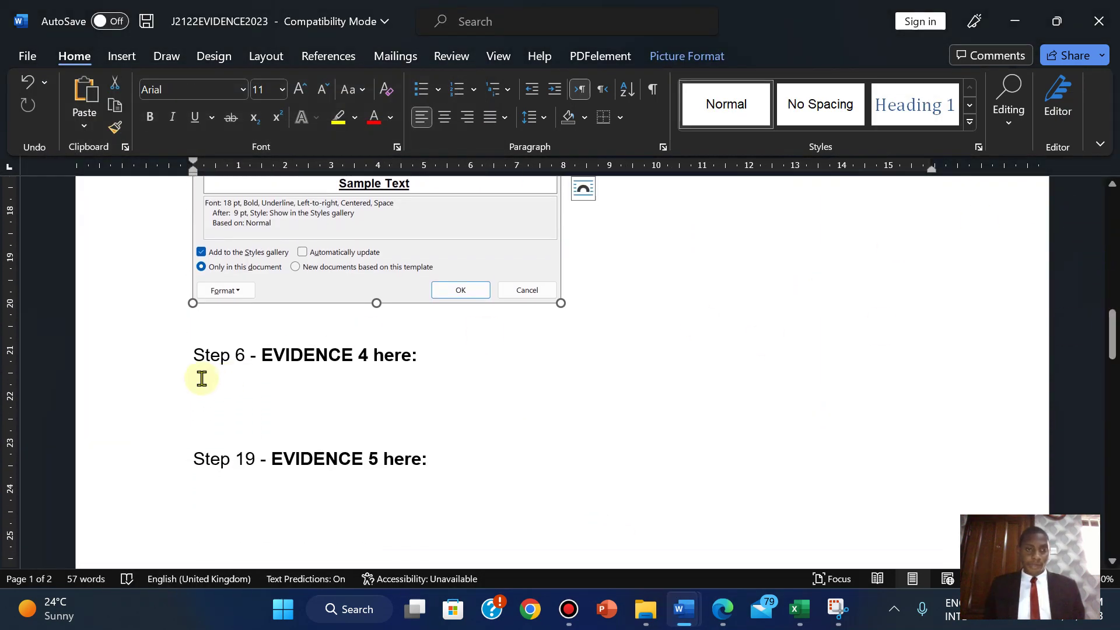
left_click(198, 402)
key("ctrl+v")
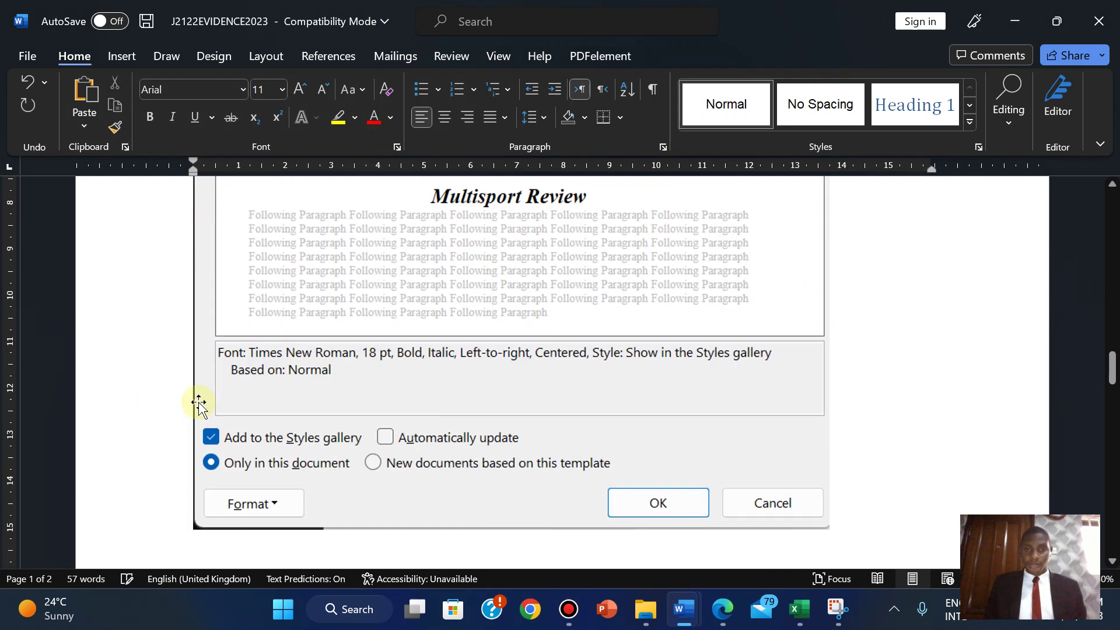
left_click(778, 461)
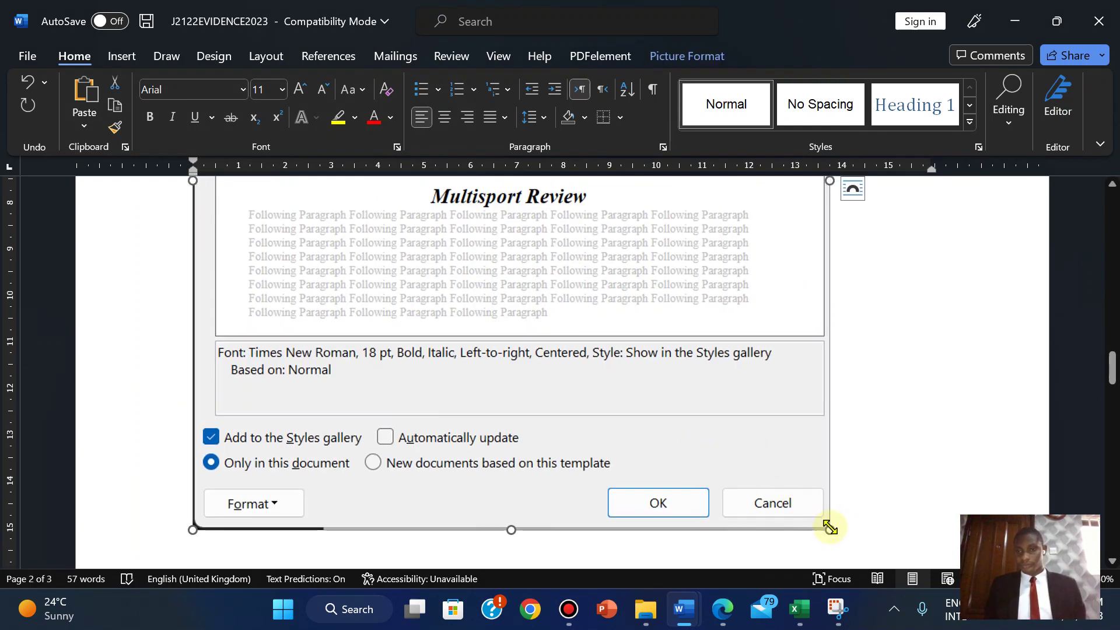
left_click_drag(827, 527, 532, 267)
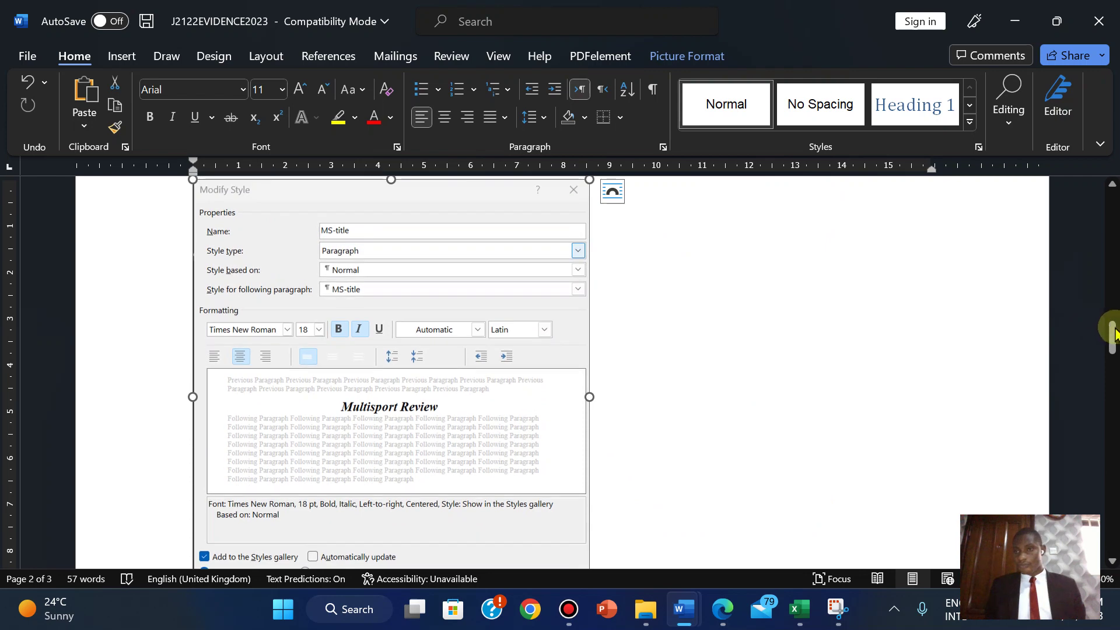
left_click_drag(1109, 333, 1097, 270)
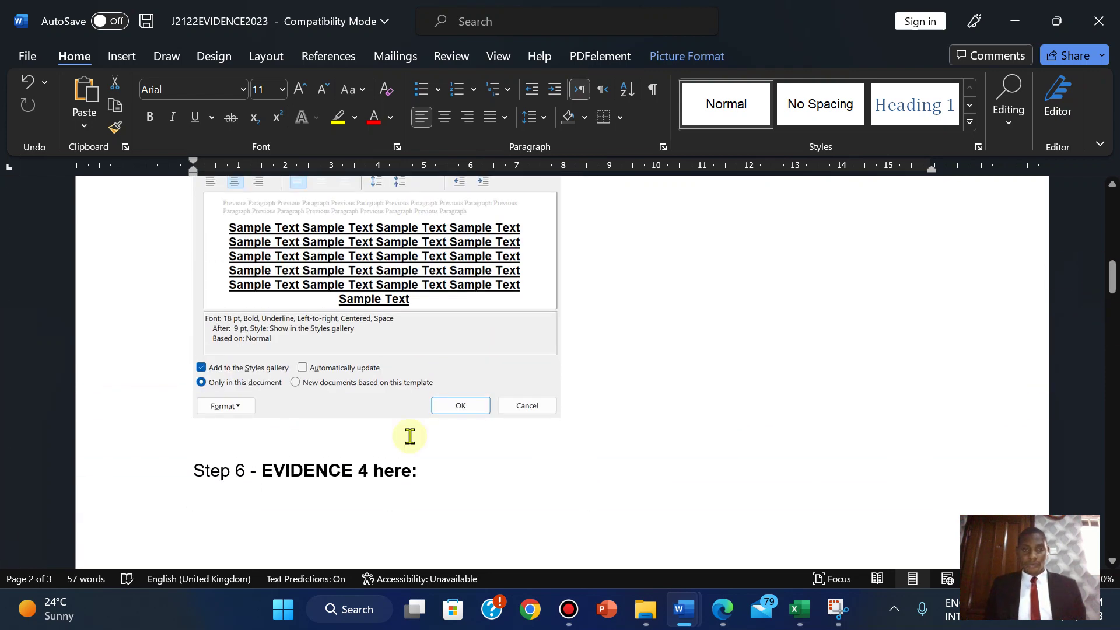
- Start Step 6 on a new page and adjust the Modify Style screenshot's size
left_click(190, 472)
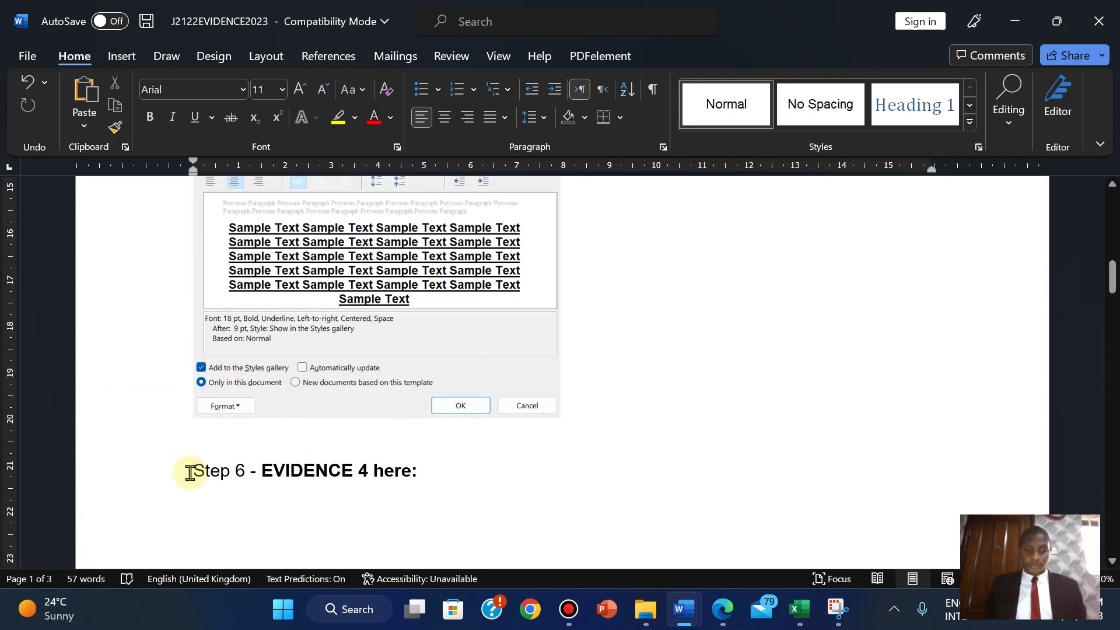
key("ctrl+Return")
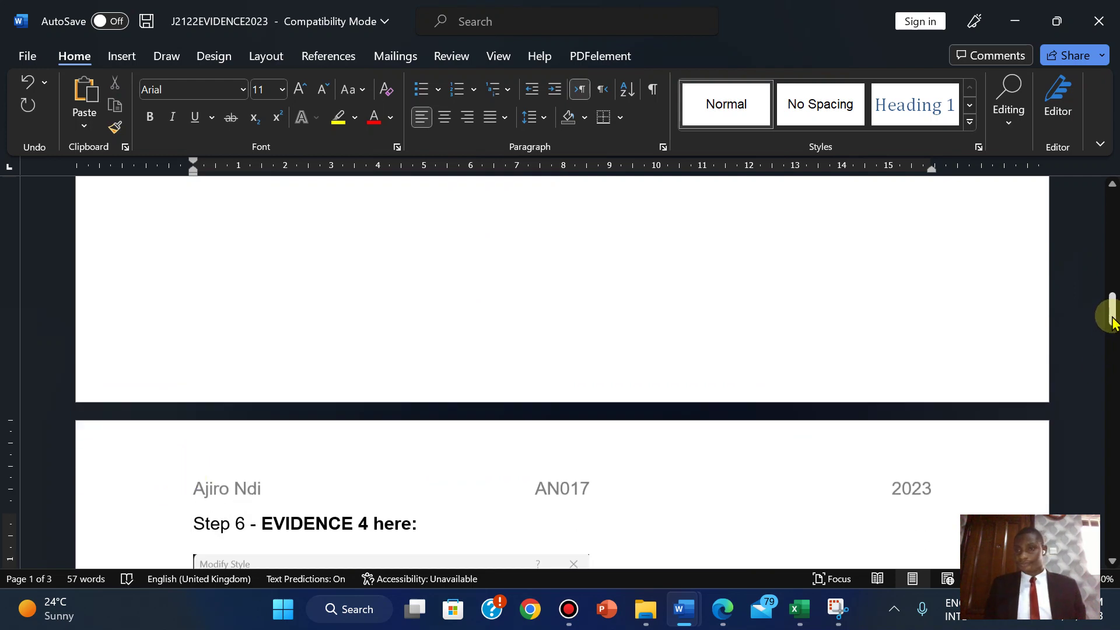
left_click_drag(1107, 309, 1114, 366)
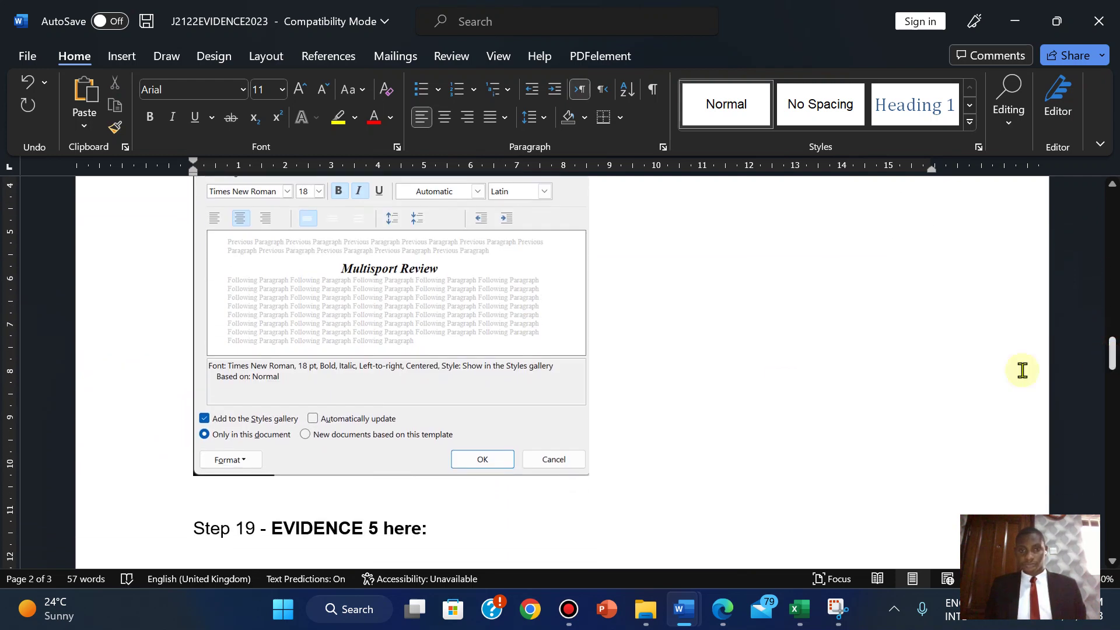
left_click(544, 410)
left_click_drag(590, 476, 550, 438)
scroll(1020, 360, "up", 3)
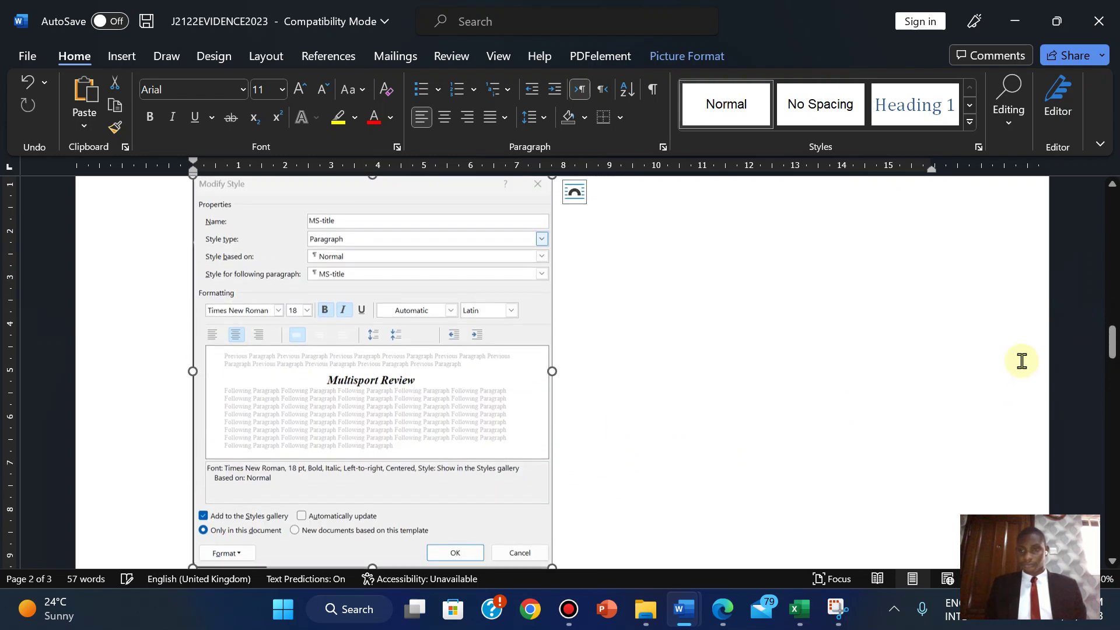
left_click_drag(1112, 330, 1112, 376)
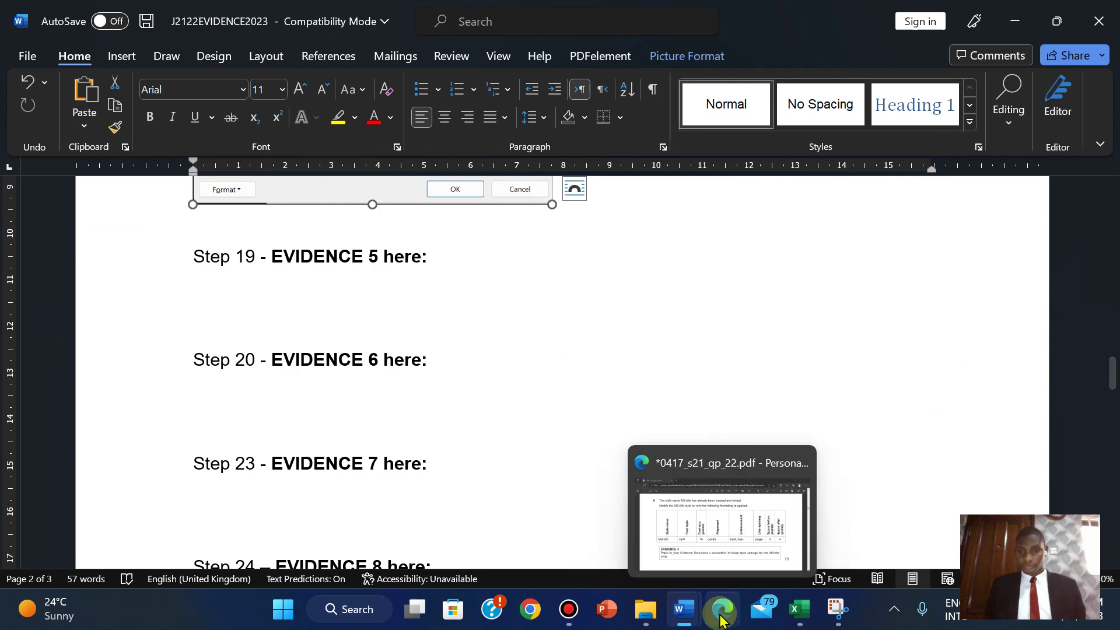
left_click(723, 525)
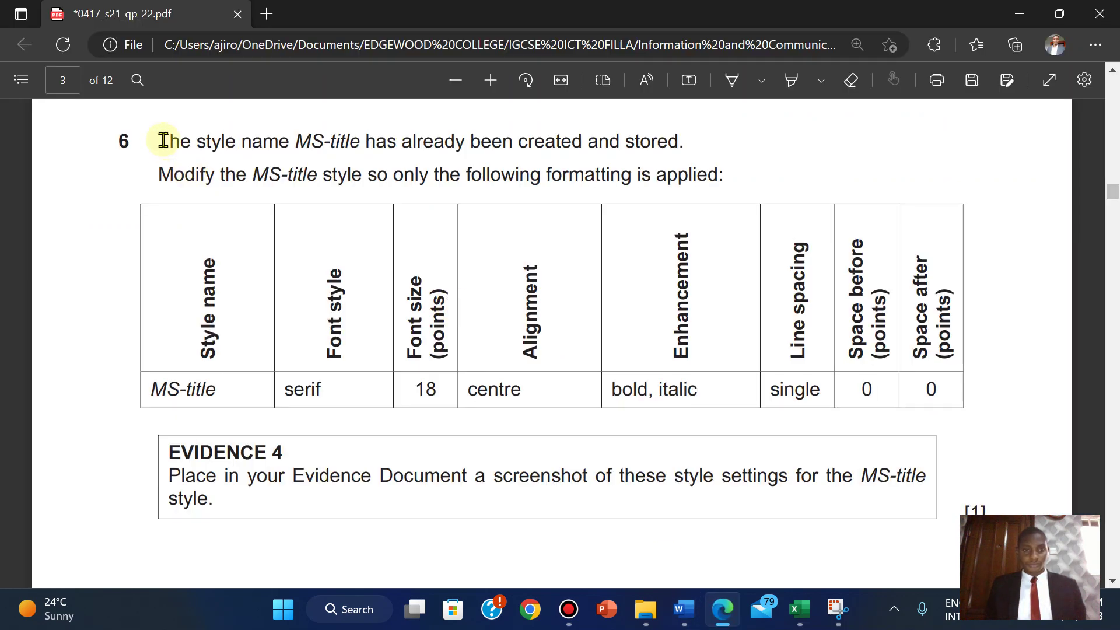
- Highlight question 6 with its style table through EVIDENCE 4 in green
left_click_drag(162, 140, 789, 486)
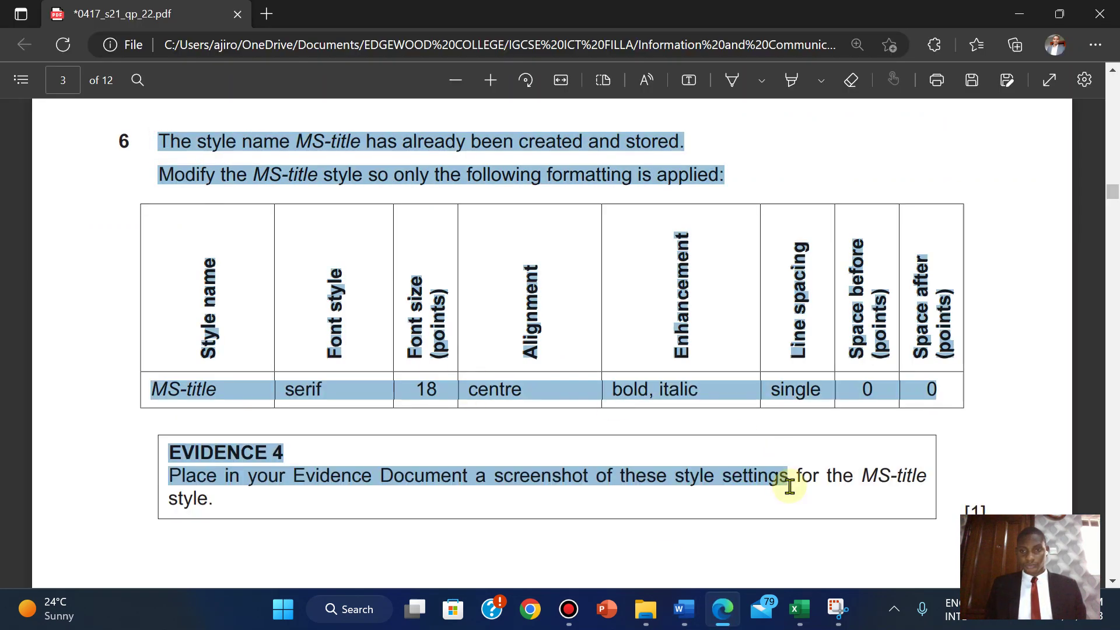
left_click_drag(985, 508, 985, 511)
mouse_move(1017, 426)
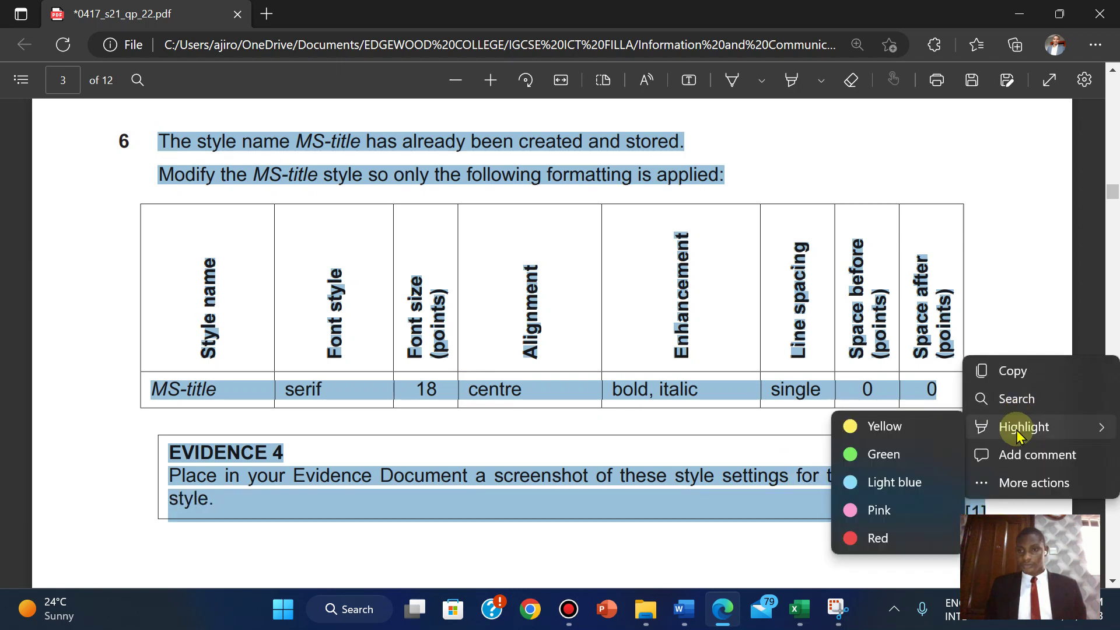
left_click(879, 456)
scroll(880, 459, "down", 5)
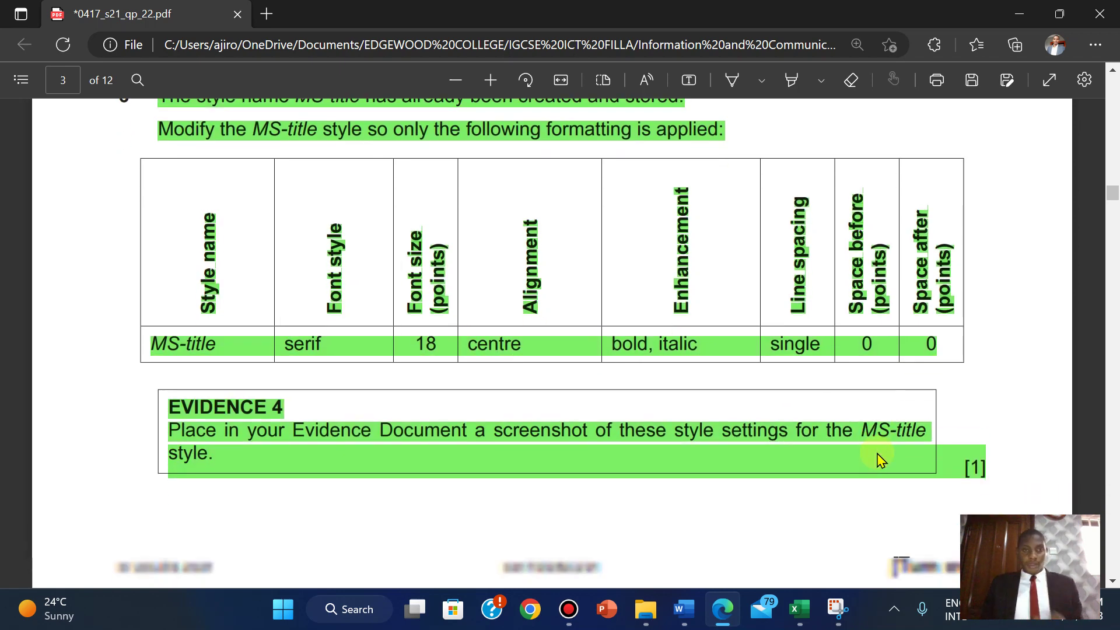
scroll(880, 460, "down", 5)
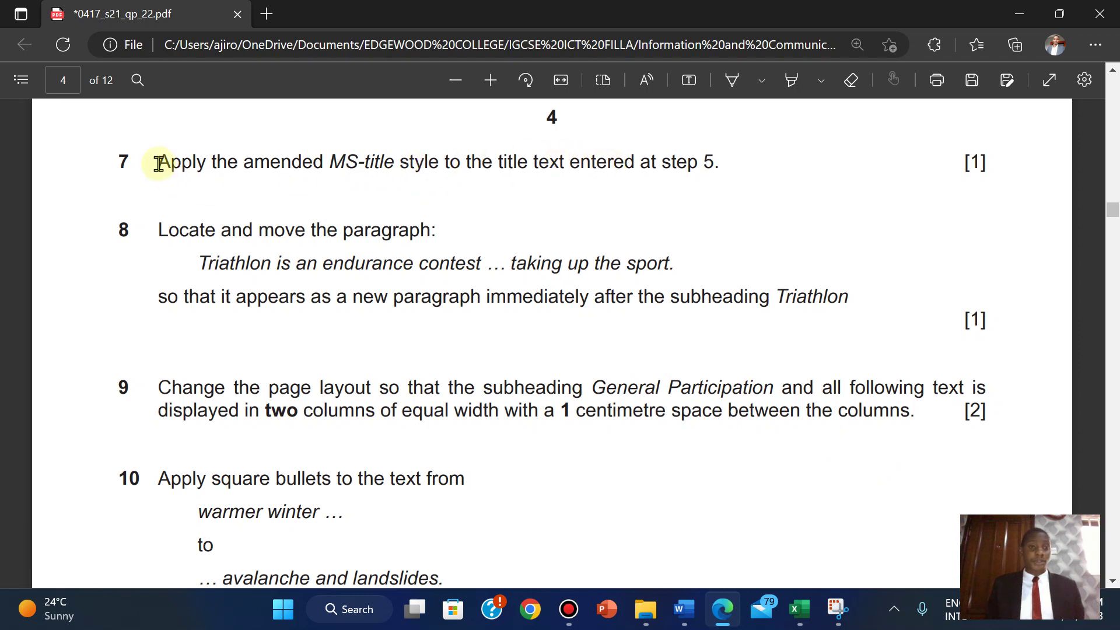
- Highlight question 7 in green, then return to the MSREVIEW document
left_click_drag(158, 163, 993, 178)
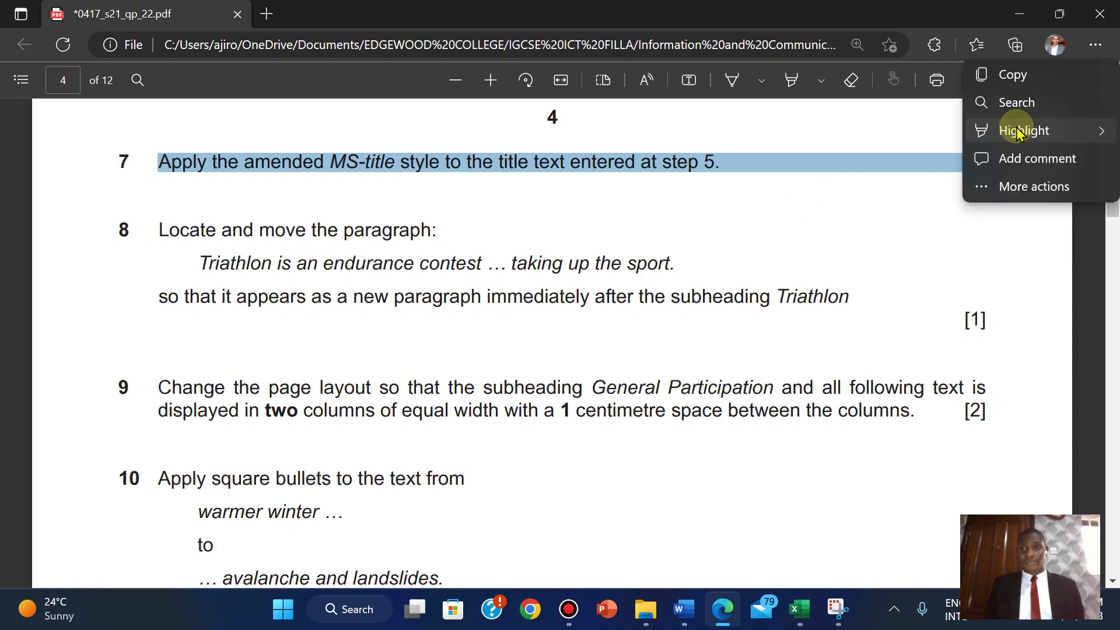
mouse_move(986, 128)
left_click(897, 163)
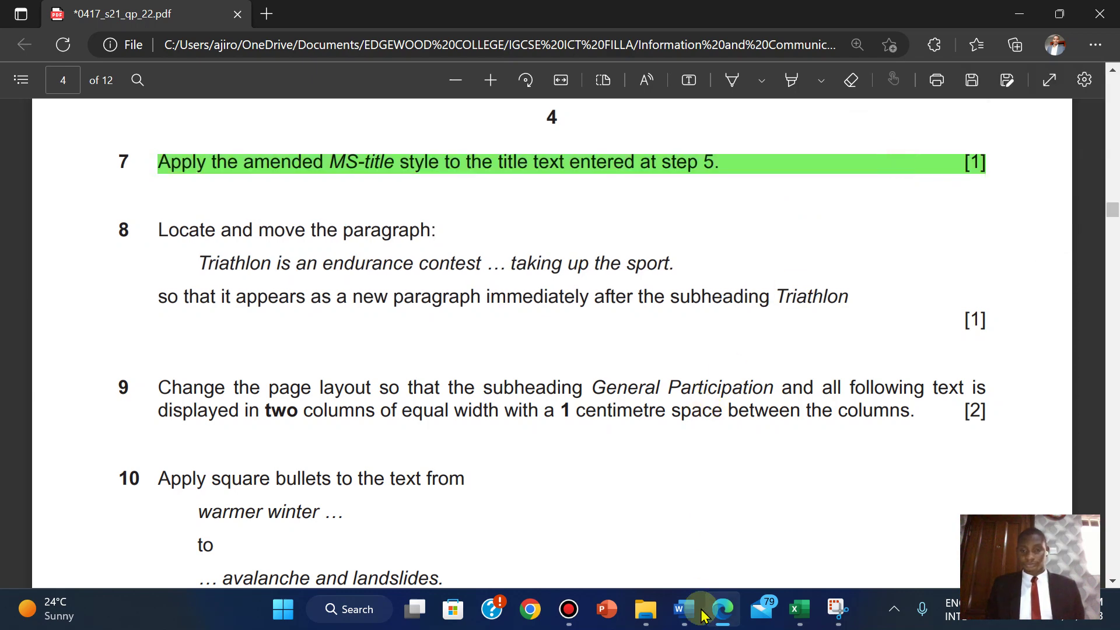
mouse_move(694, 607)
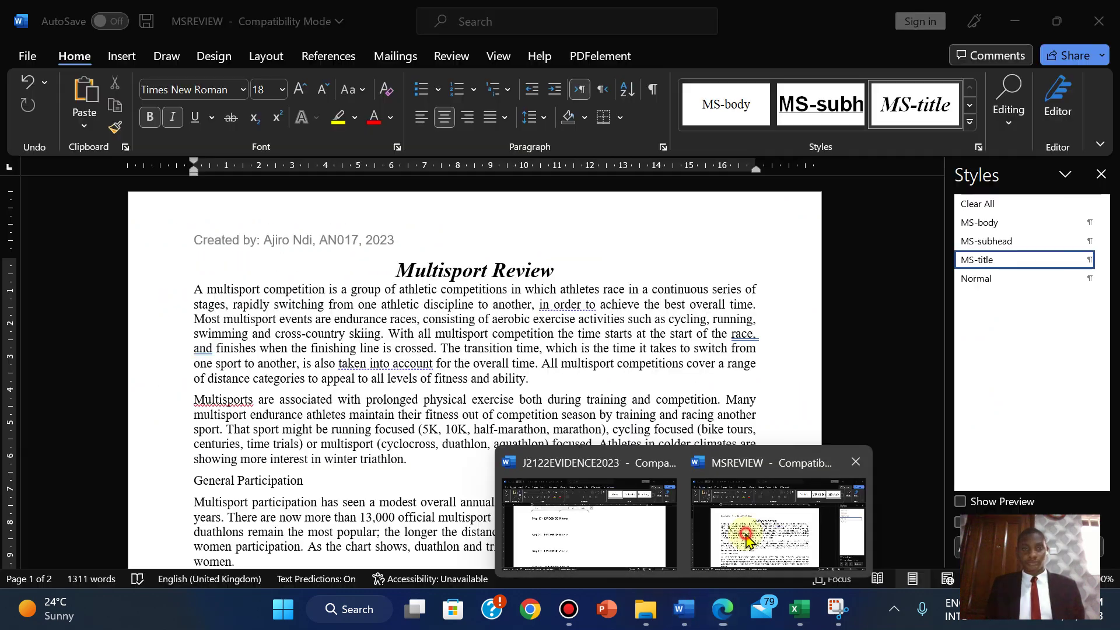
left_click(776, 519)
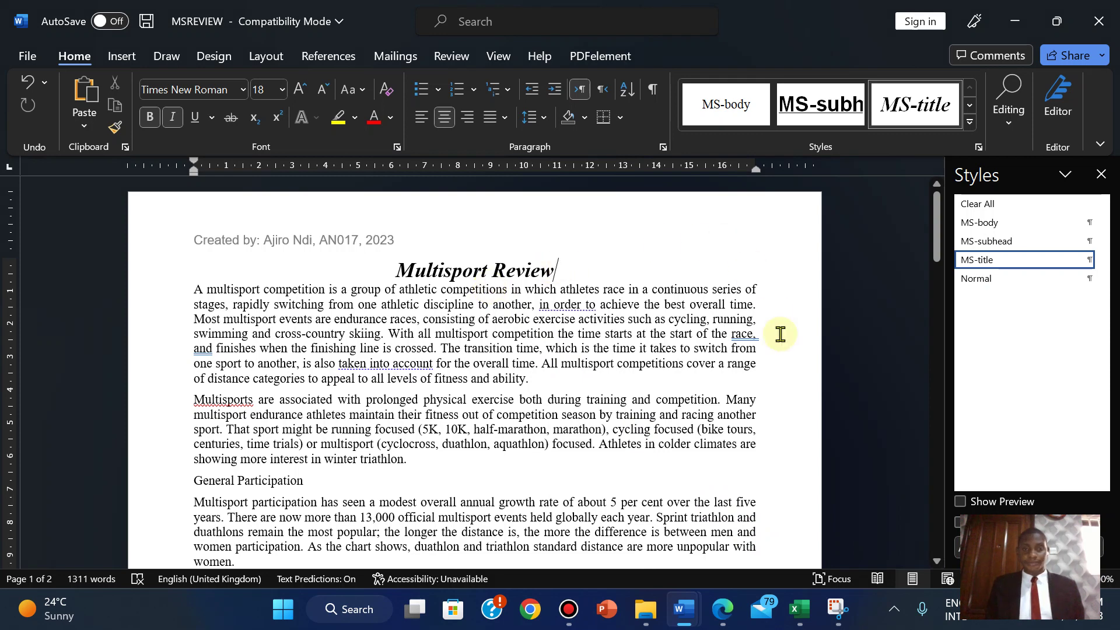
left_click(739, 604)
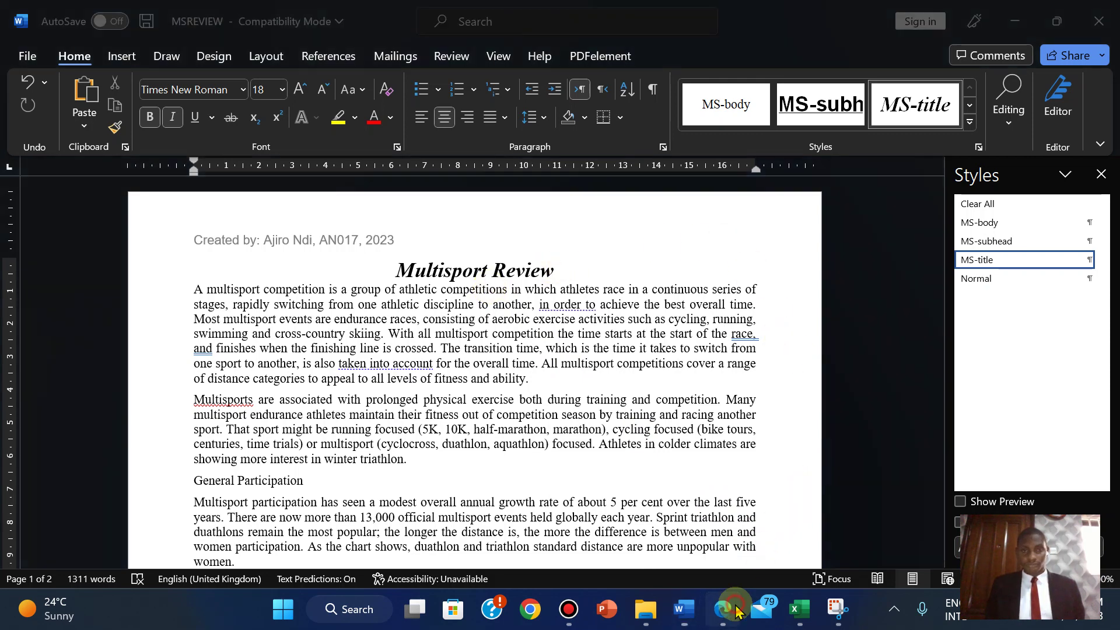
scroll(1110, 209, "up", 4)
scroll(1108, 198, "up", 8)
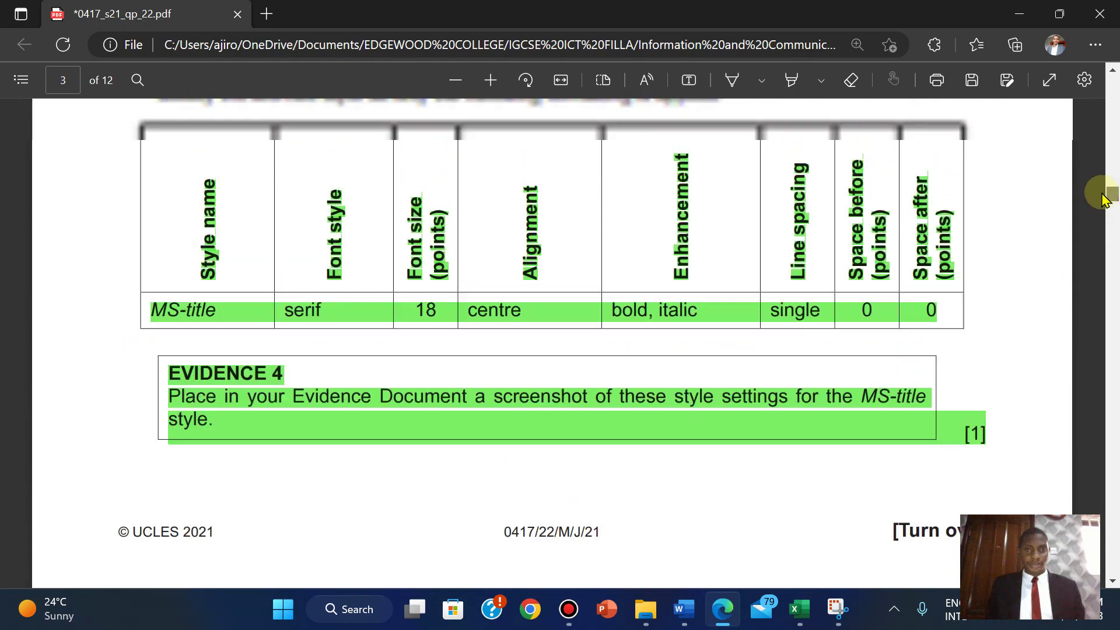
scroll(1102, 199, "down", 1)
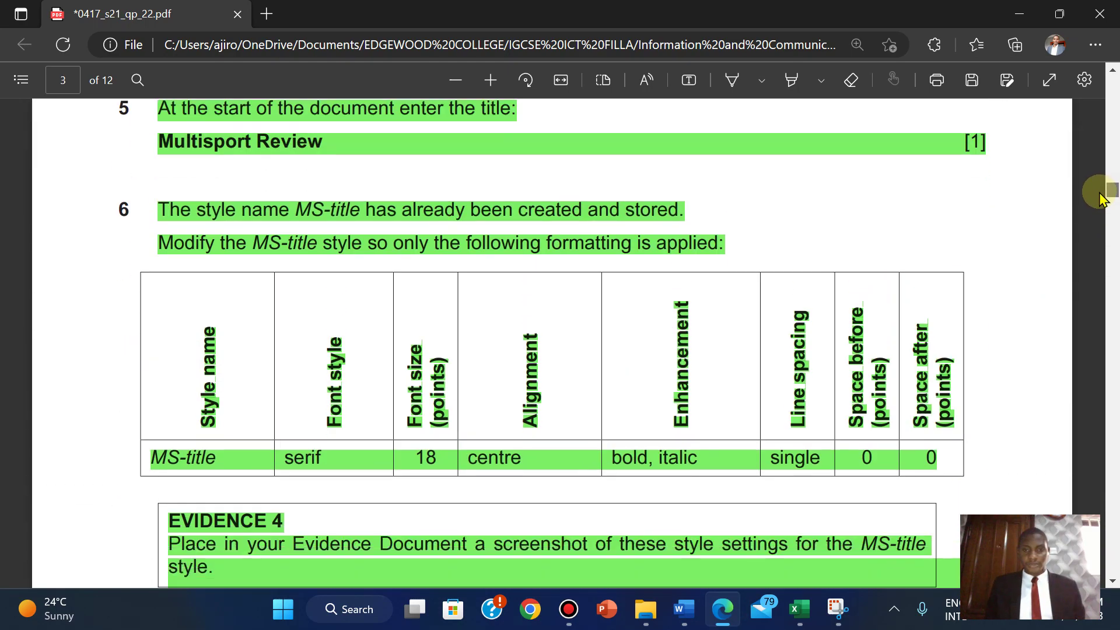
left_click_drag(1102, 198, 1110, 222)
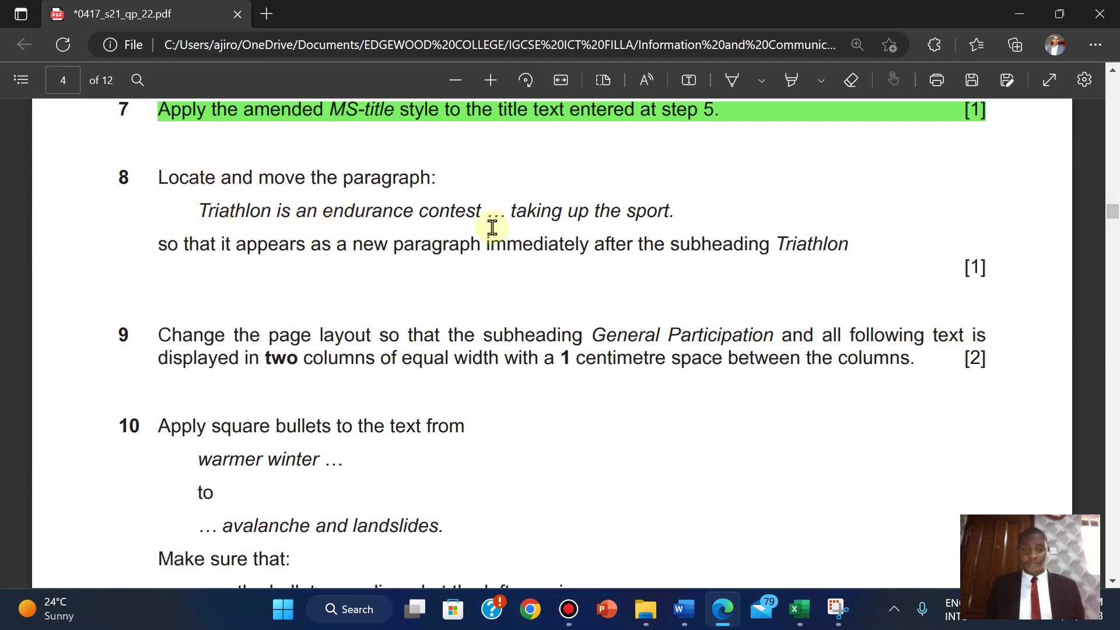
mouse_move(683, 608)
left_click(751, 484)
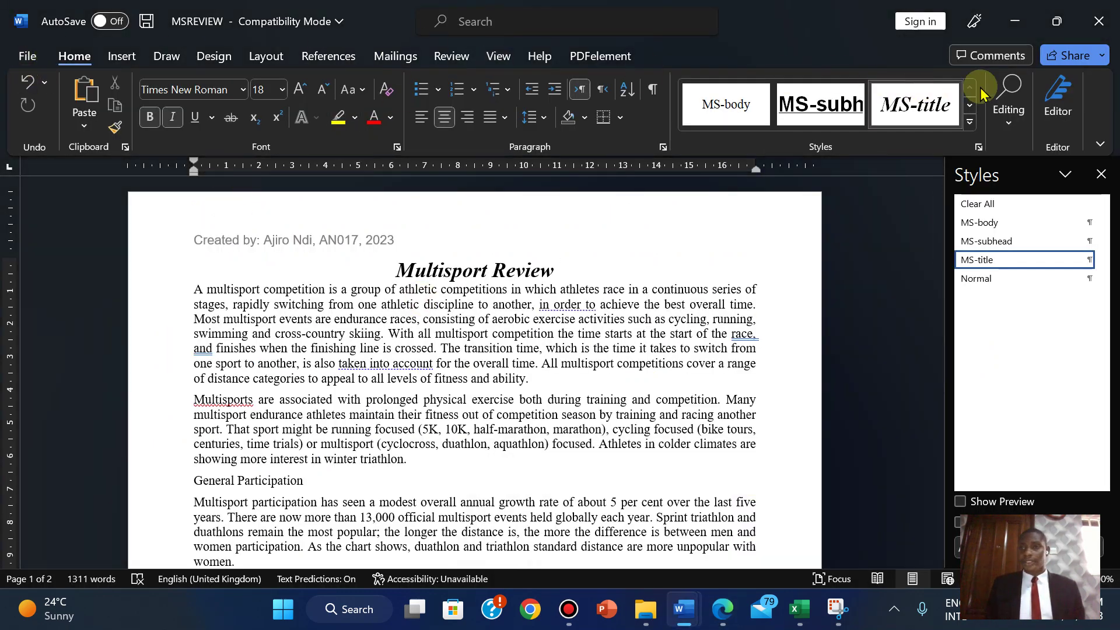
- Search MSREVIEW for the phrase 'Triathlon is an endurance contest' copied from the exam PDF
left_click(1010, 110)
left_click(1018, 169)
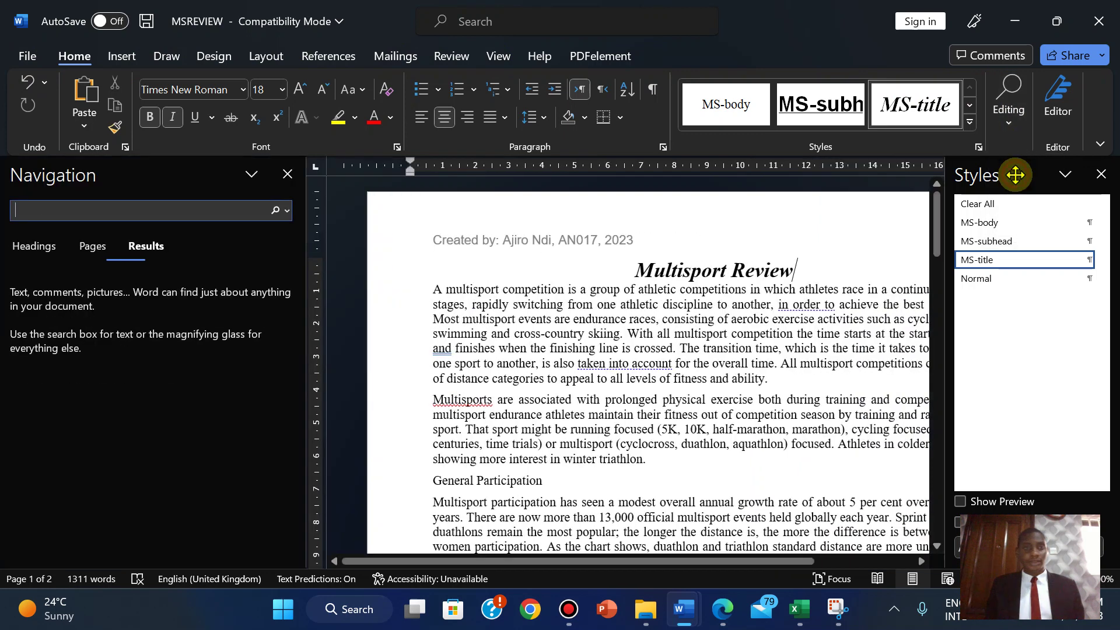
left_click(722, 609)
left_click_drag(202, 208, 481, 210)
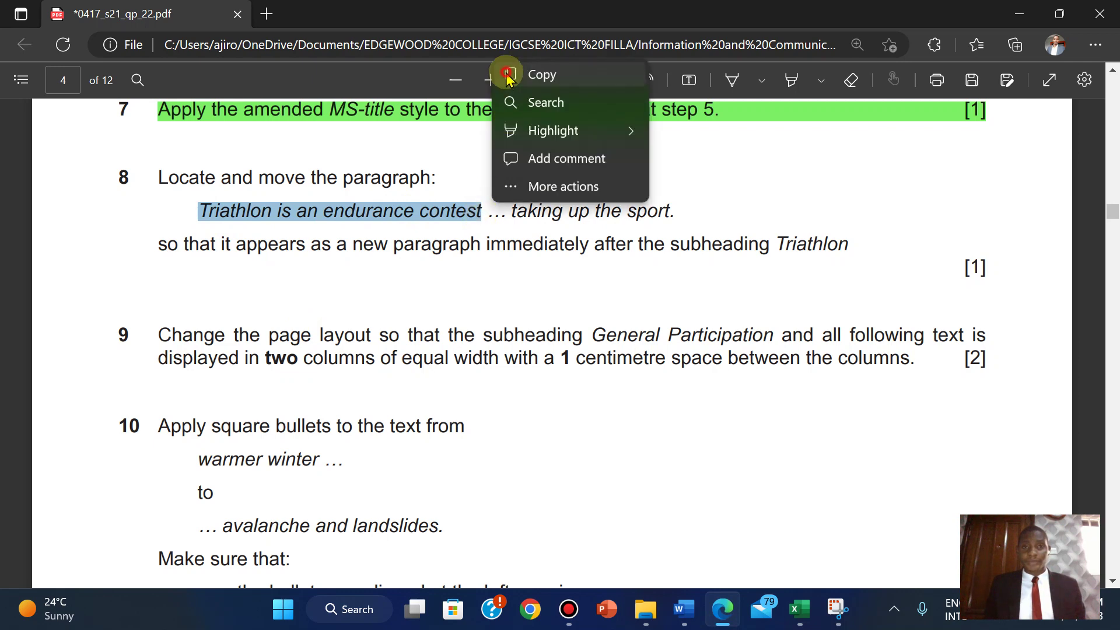
left_click(510, 76)
mouse_move(687, 609)
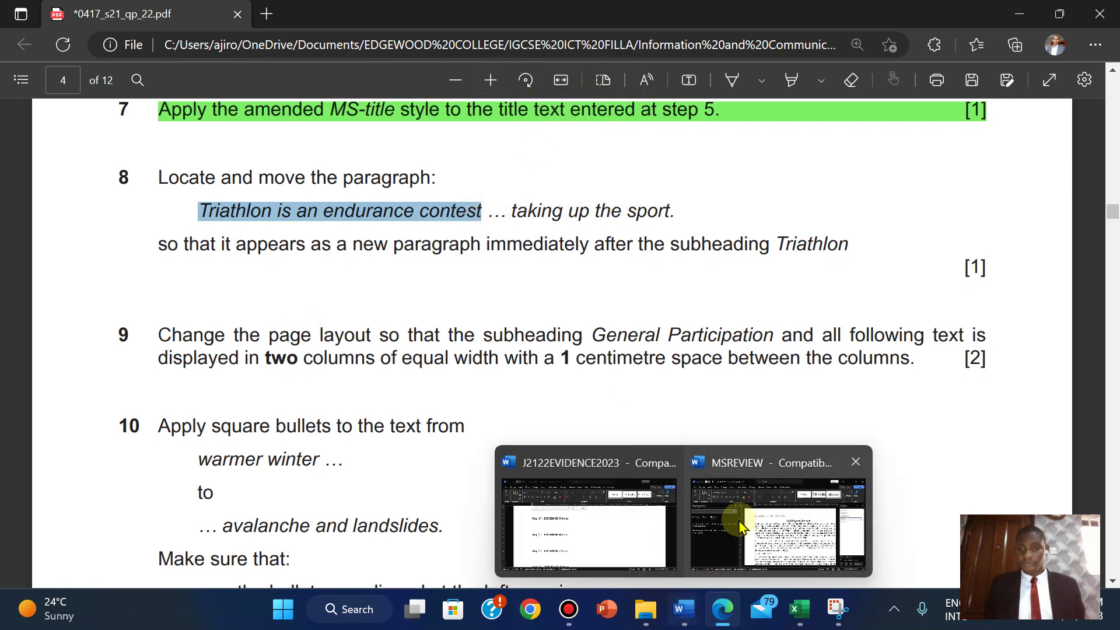
left_click(743, 519)
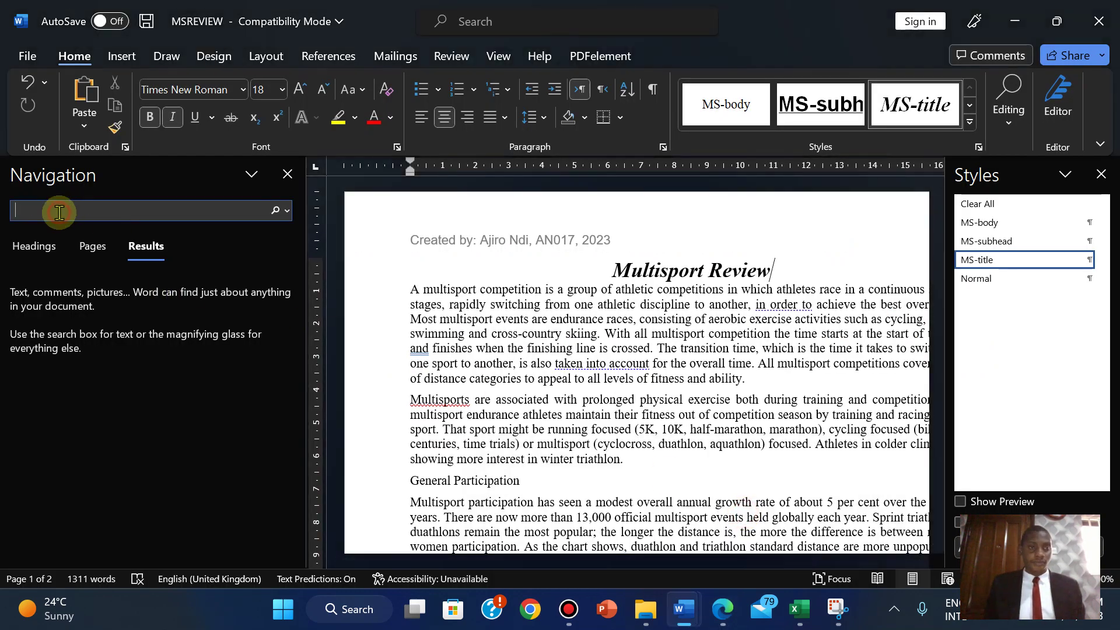
key("ctrl+v")
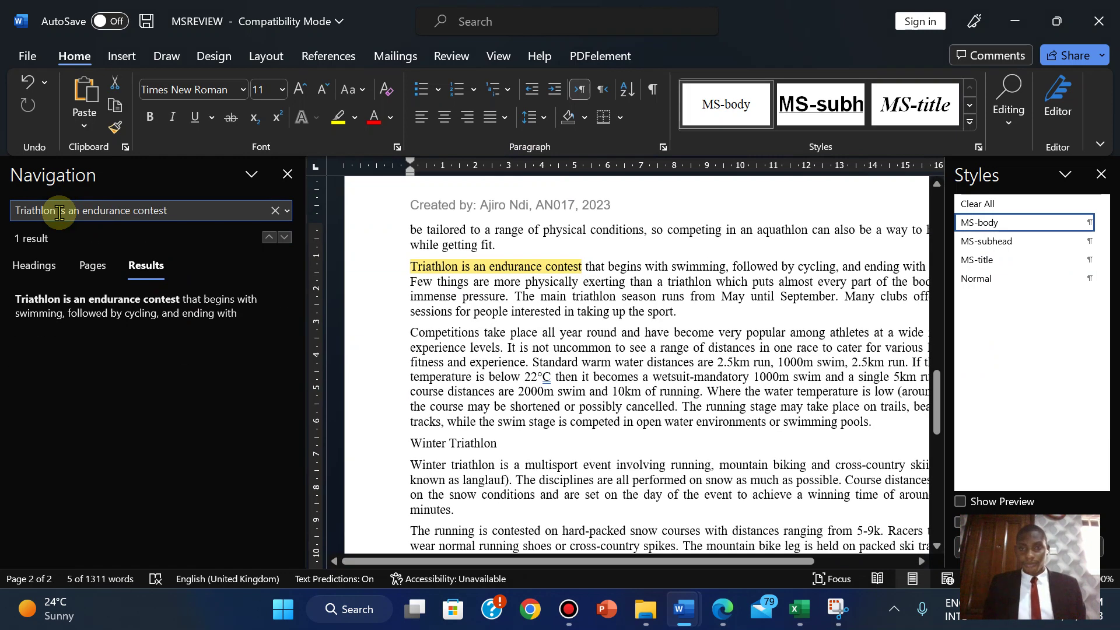
- Select the whole paragraph beginning 'Triathlon is an endurance contest'
left_click(412, 268)
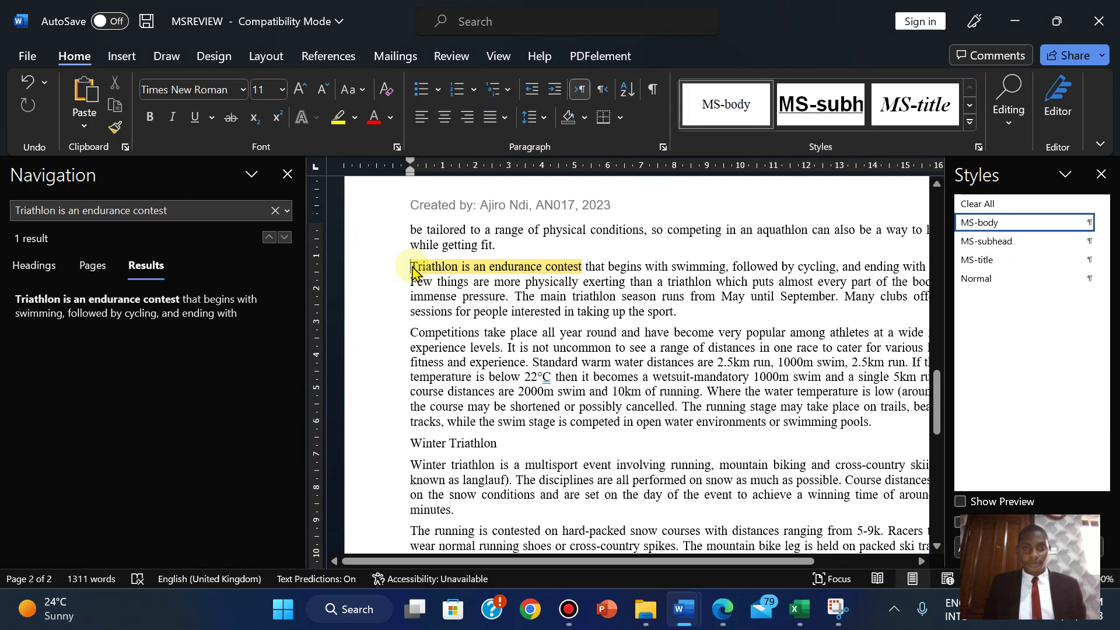
left_click(287, 174)
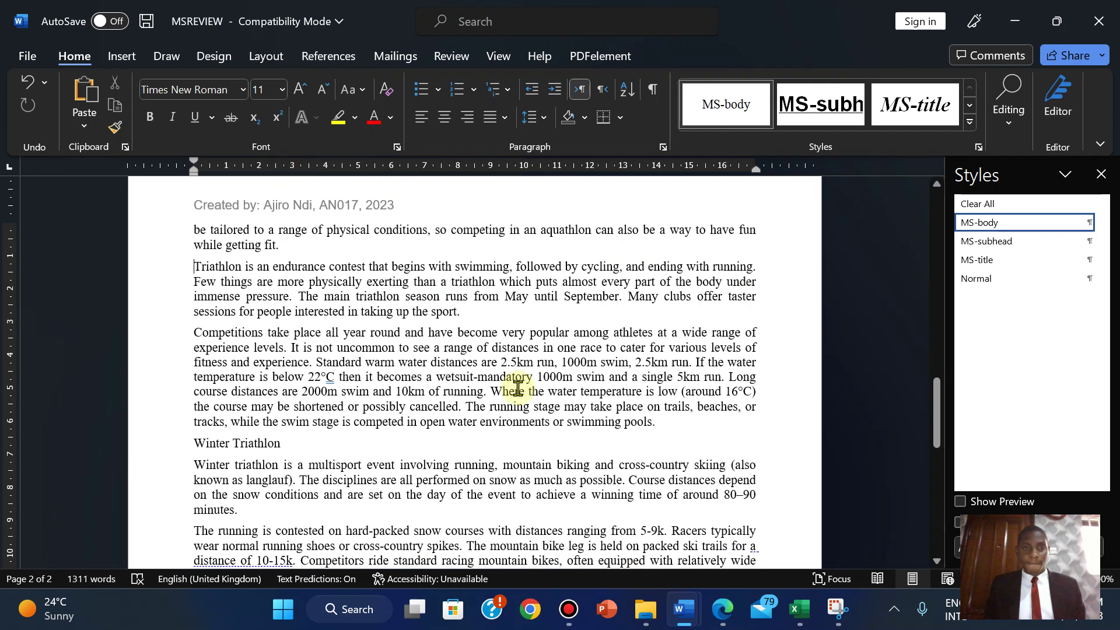
left_click(721, 611)
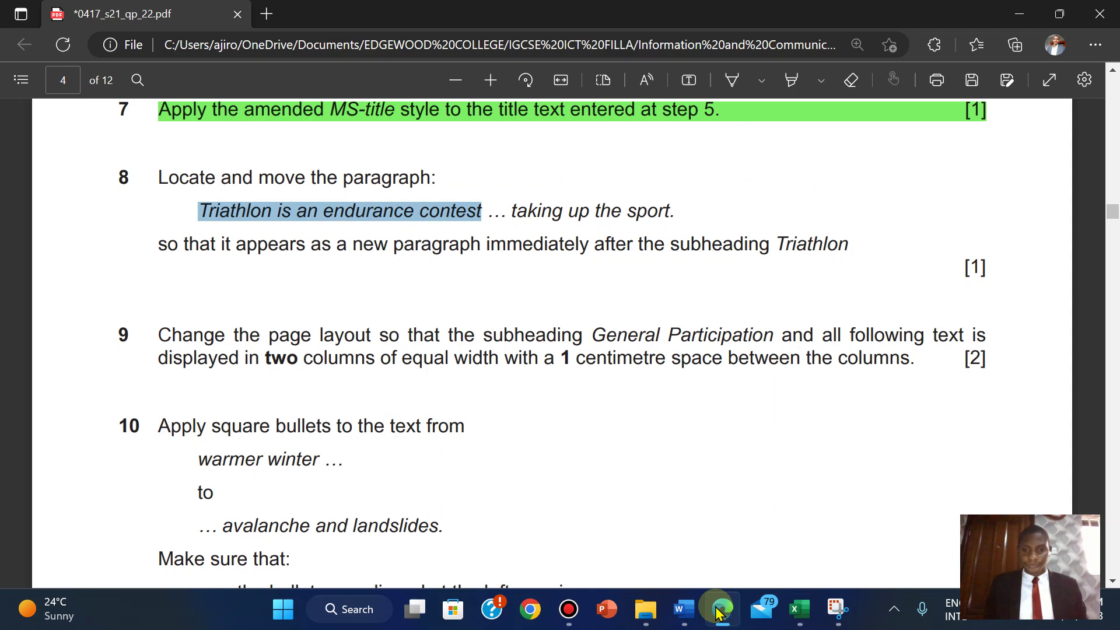
left_click(717, 610)
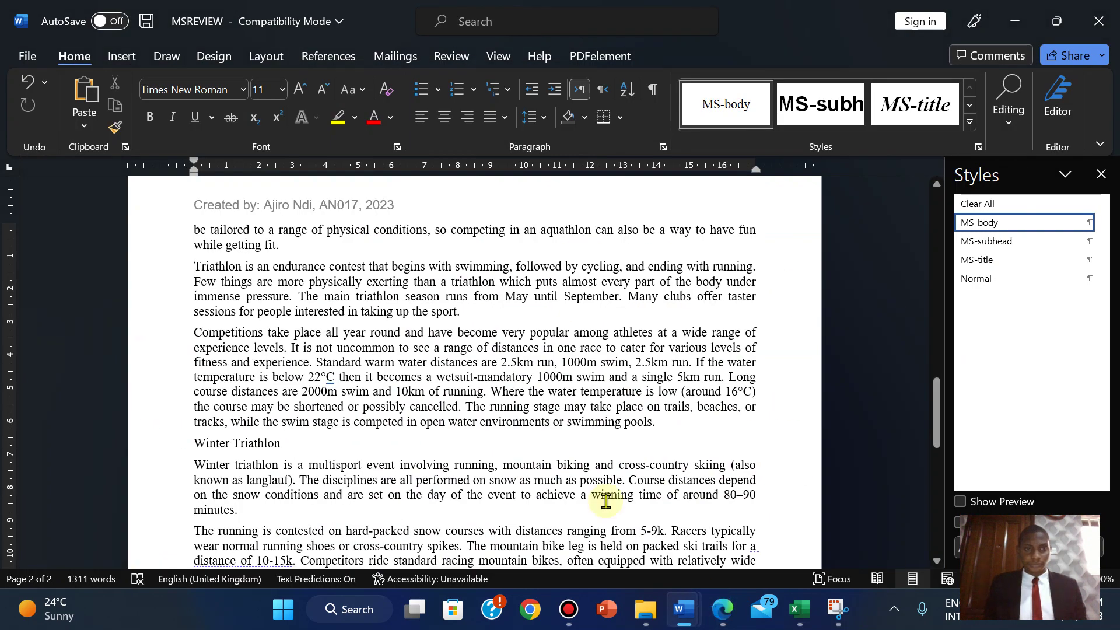
left_click_drag(195, 267, 464, 314)
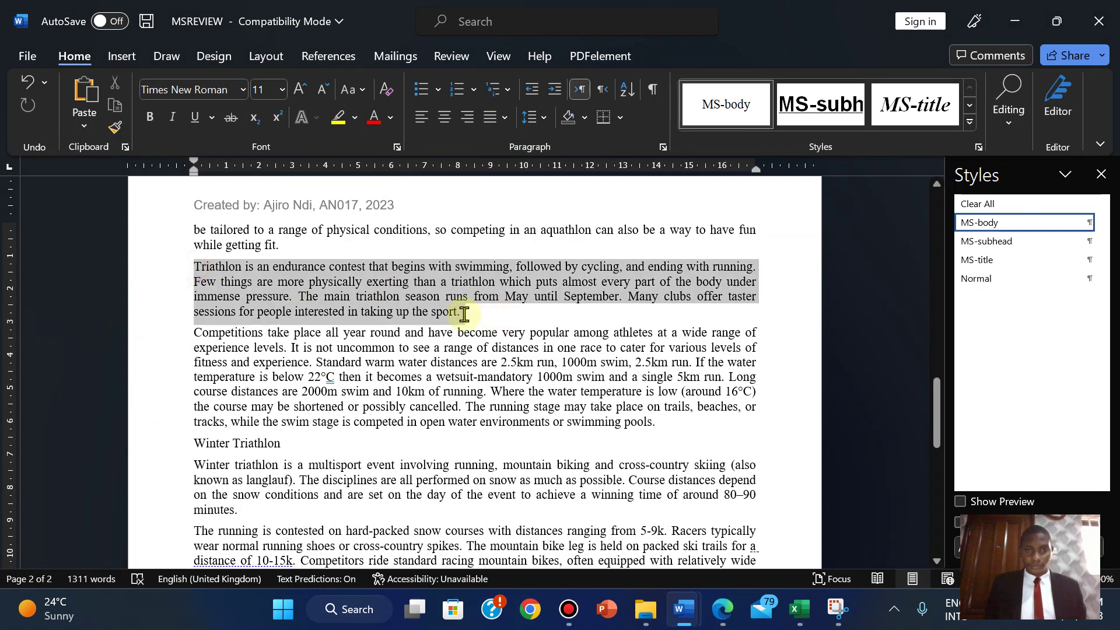
left_click(731, 617)
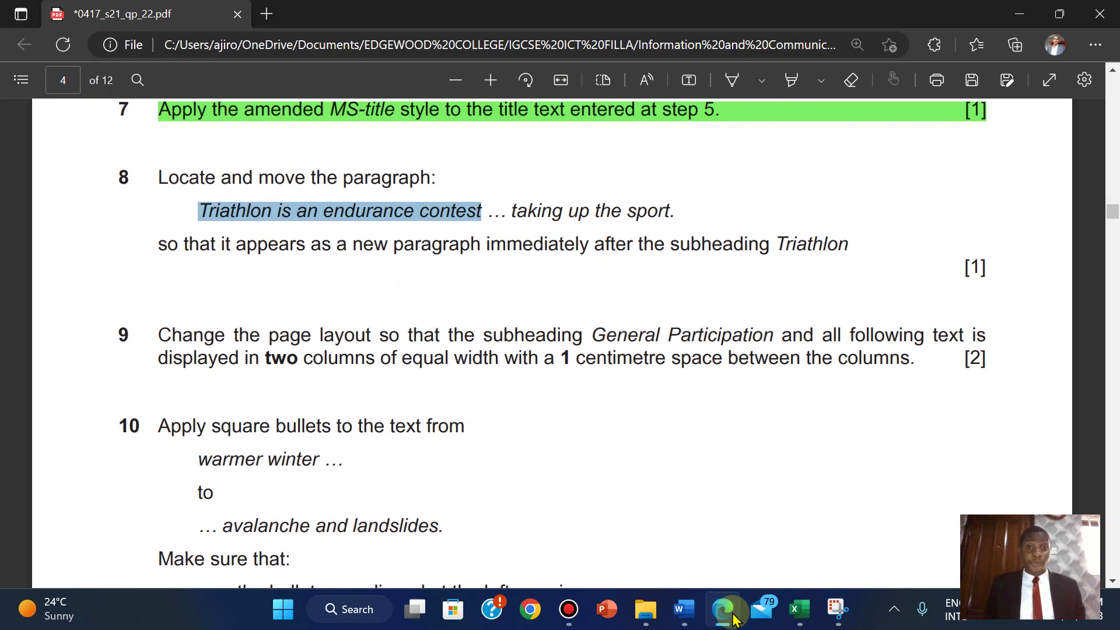
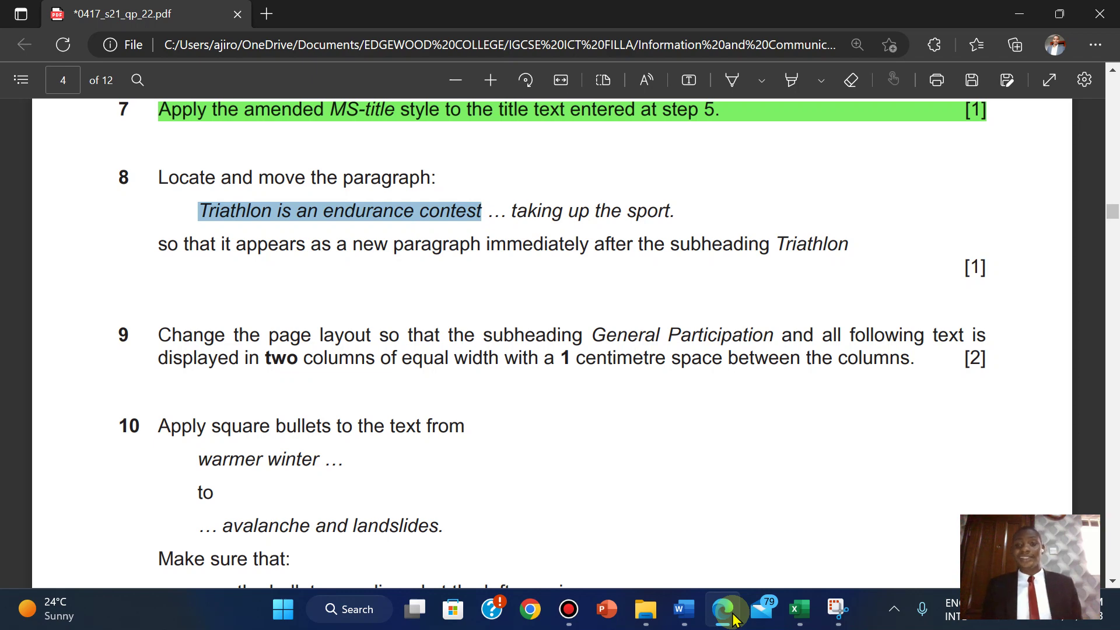
- Cut the 'Triathlon is an endurance contest' paragraph and delete the empty line it leaves
left_click(734, 618)
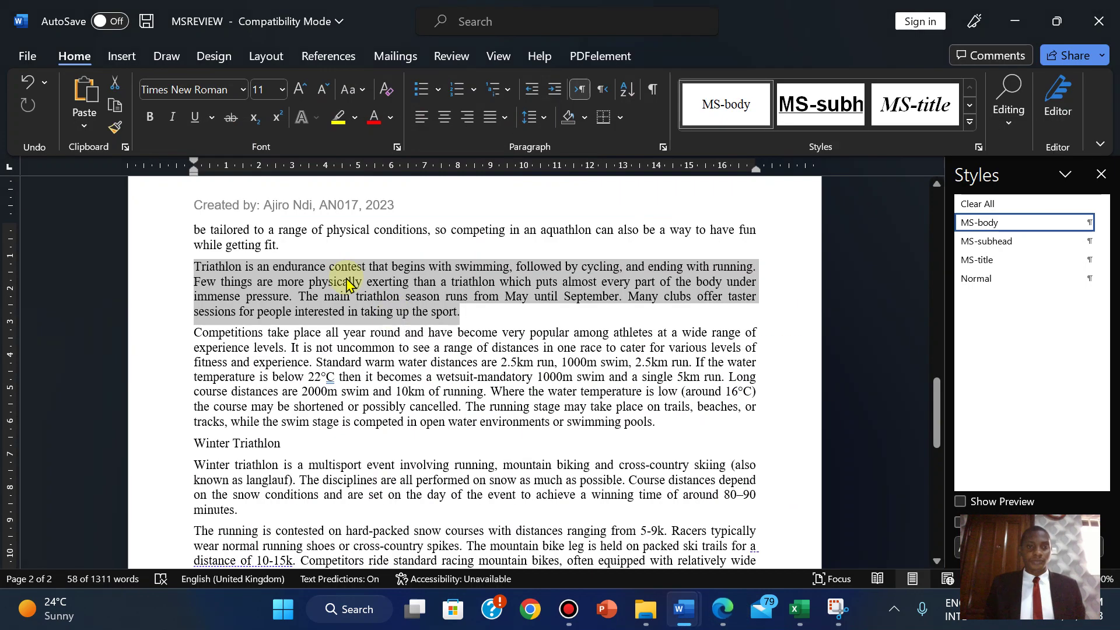
right_click(371, 316)
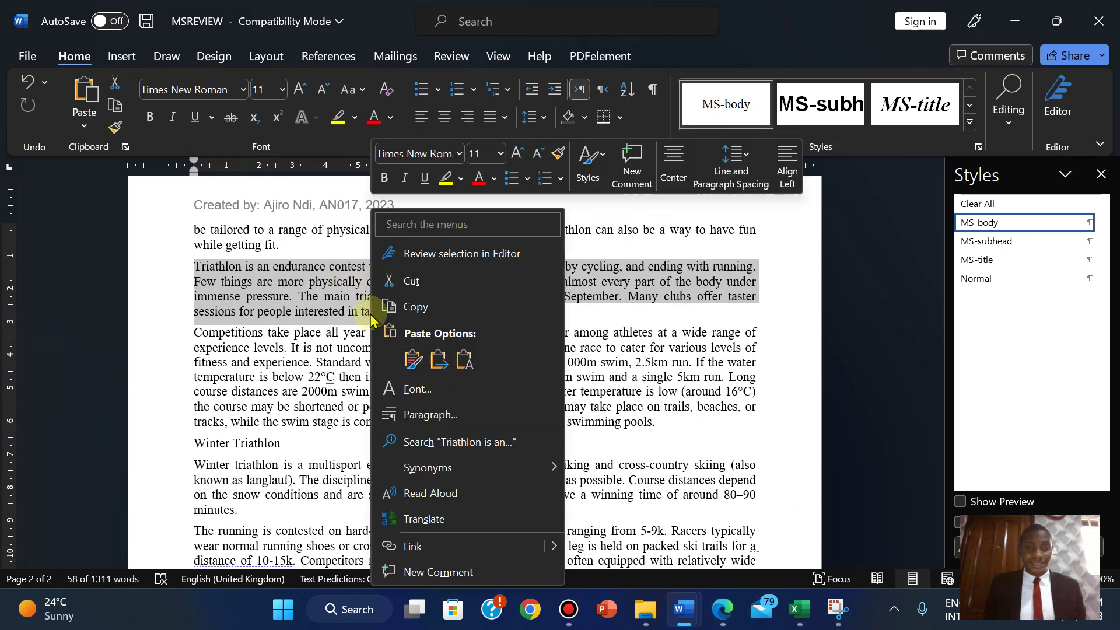
left_click(421, 282)
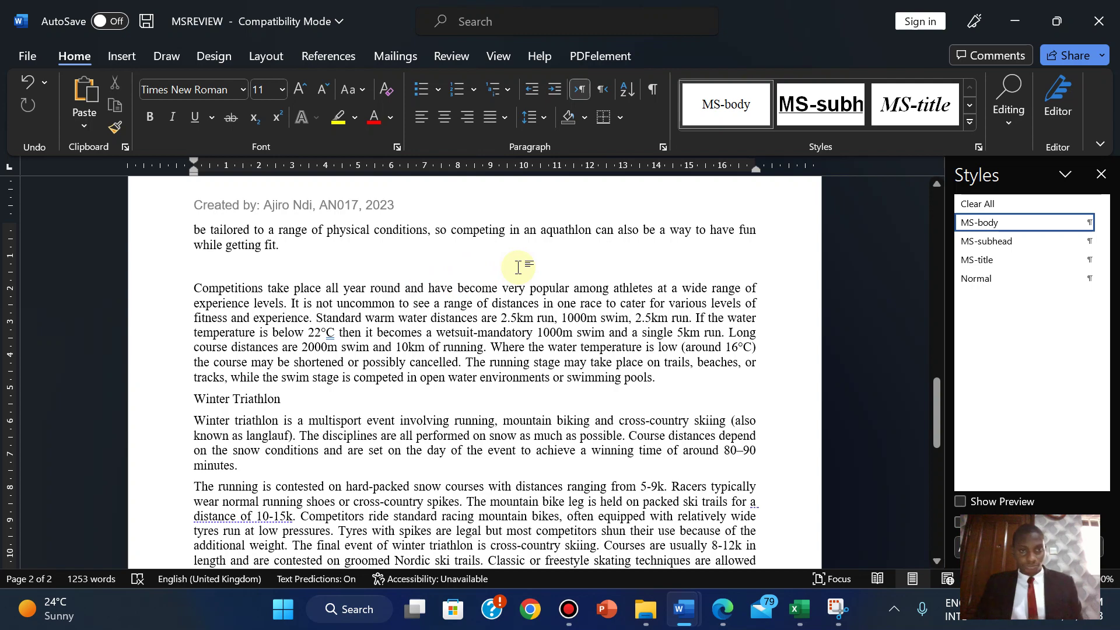
key("BackSpace")
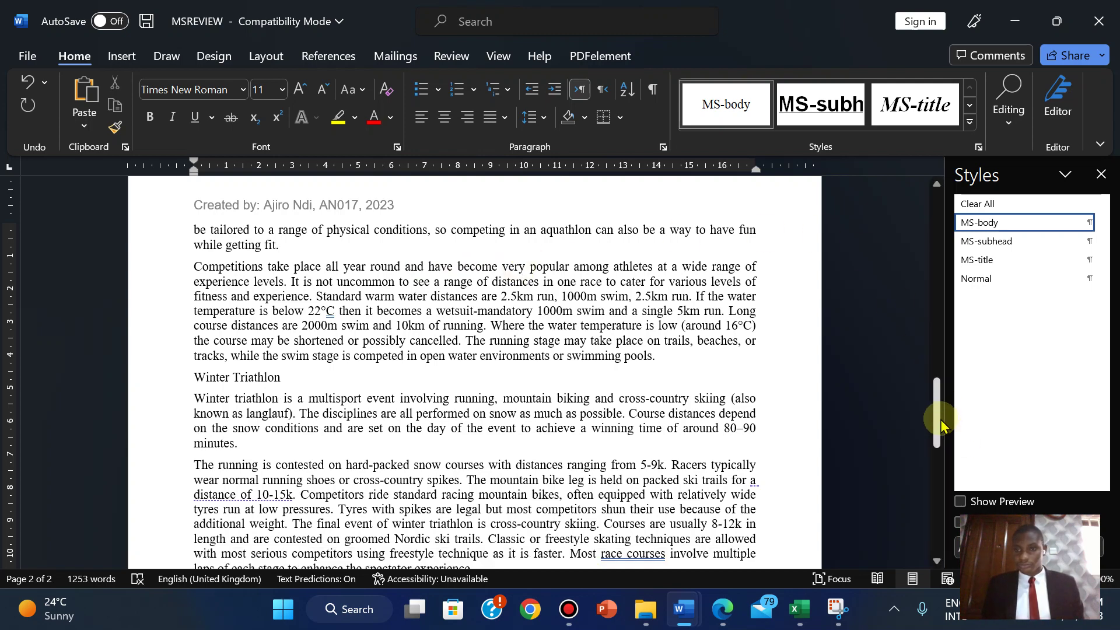
left_click_drag(940, 424, 930, 330)
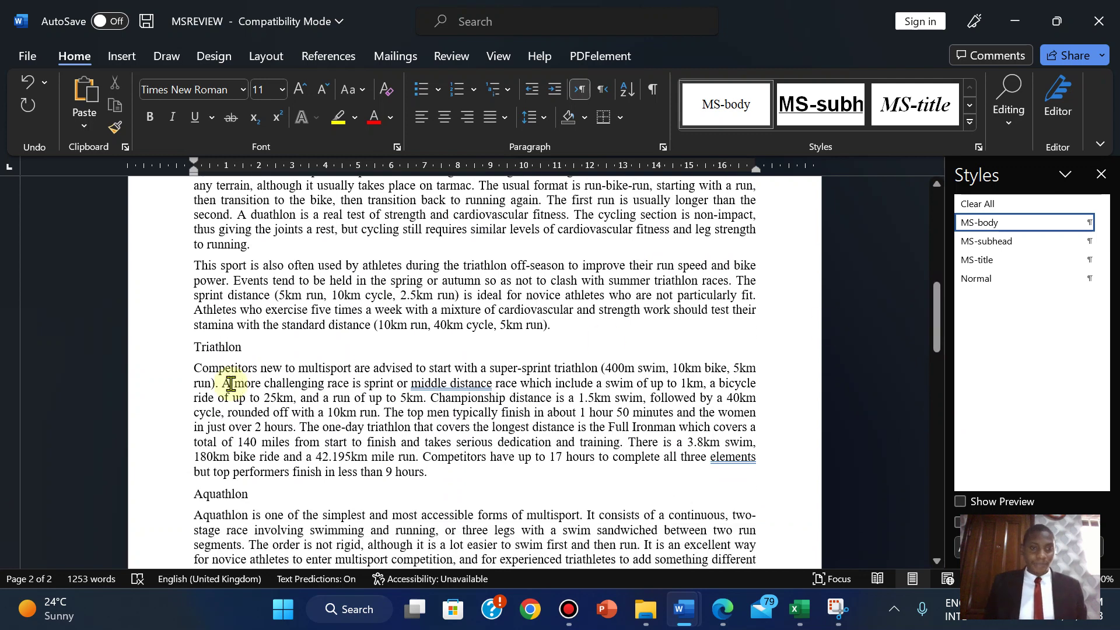
- Paste the paragraph as its own paragraph before 'Competitors', under the Triathlon subheading
left_click(195, 367)
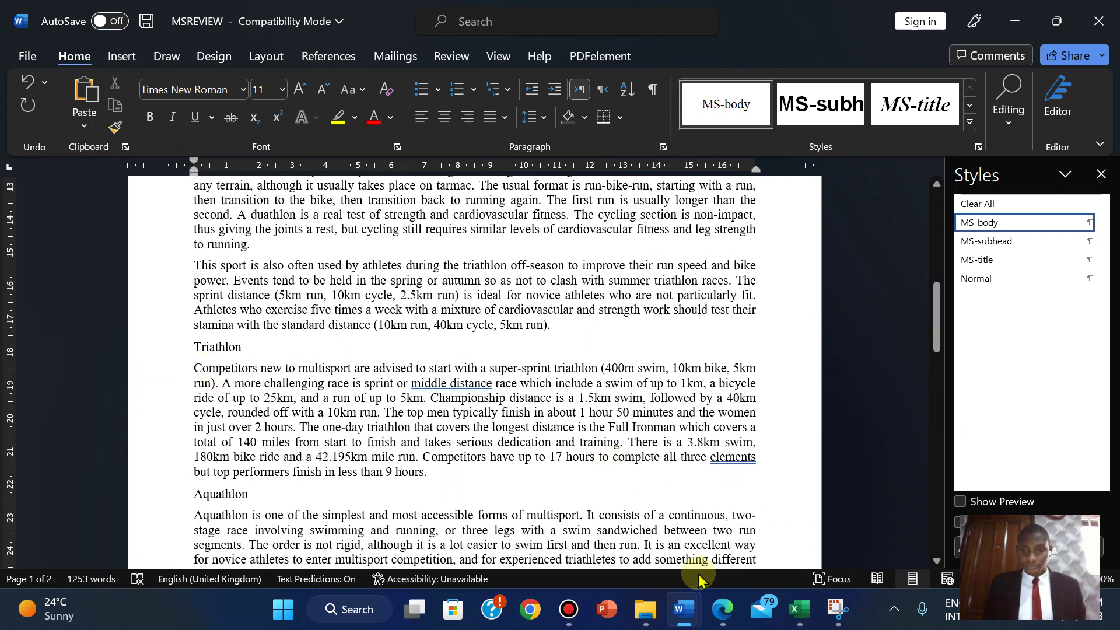
left_click(722, 615)
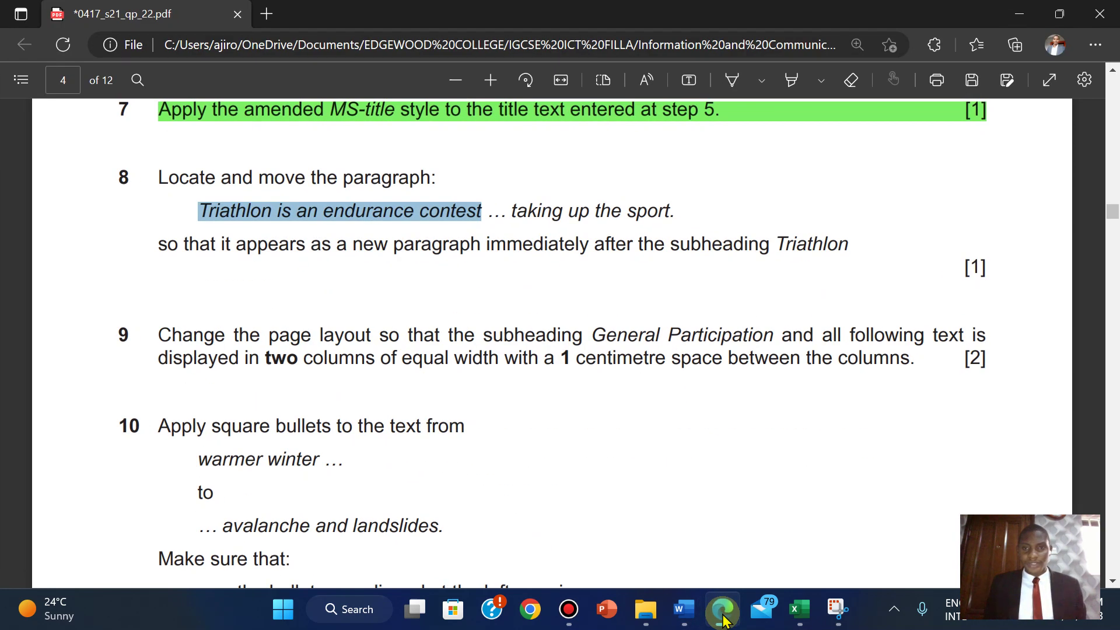
left_click(722, 616)
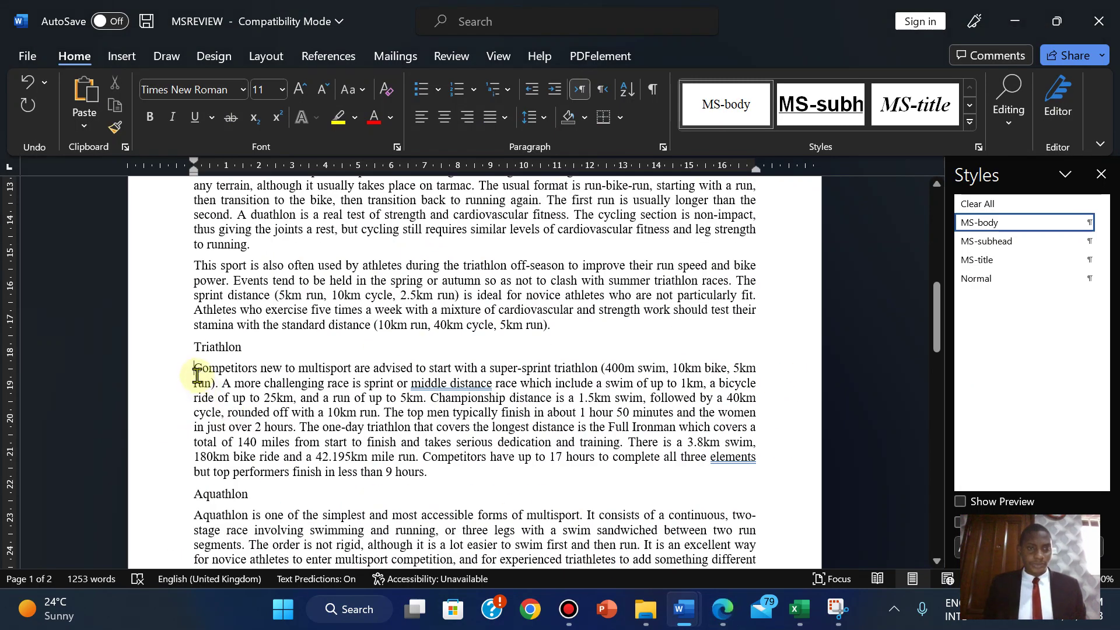
key("Return")
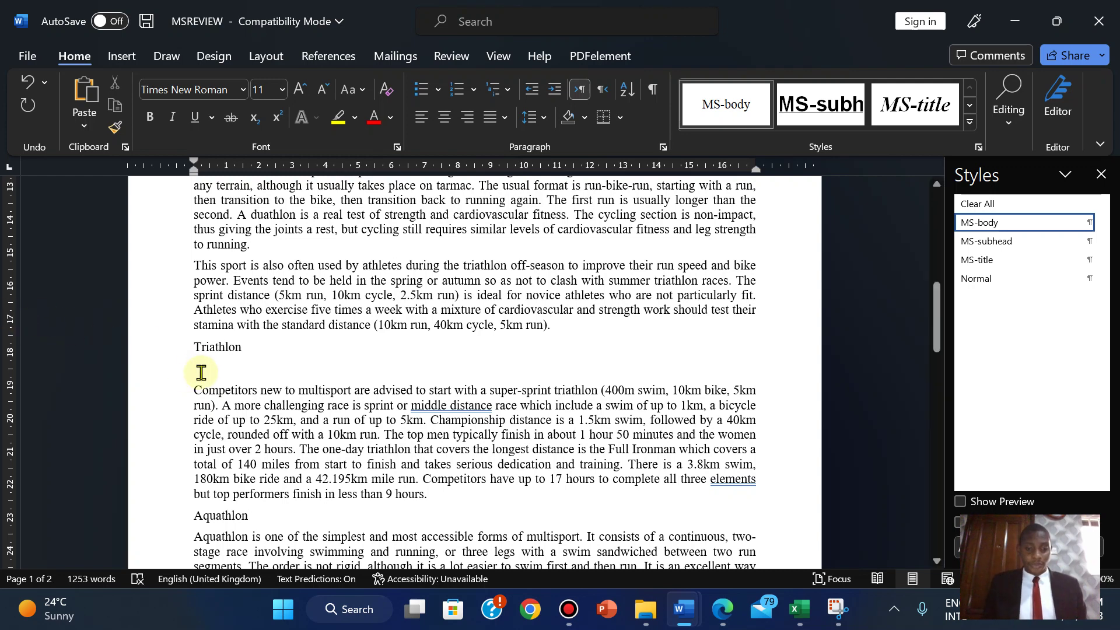
key("ctrl+v")
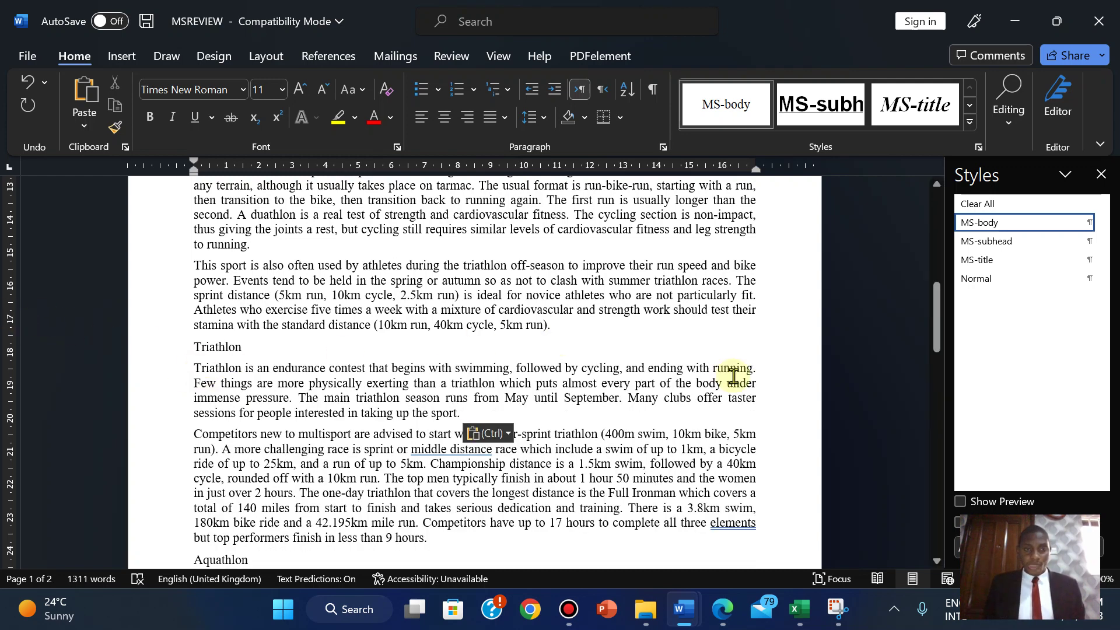
left_click(722, 621)
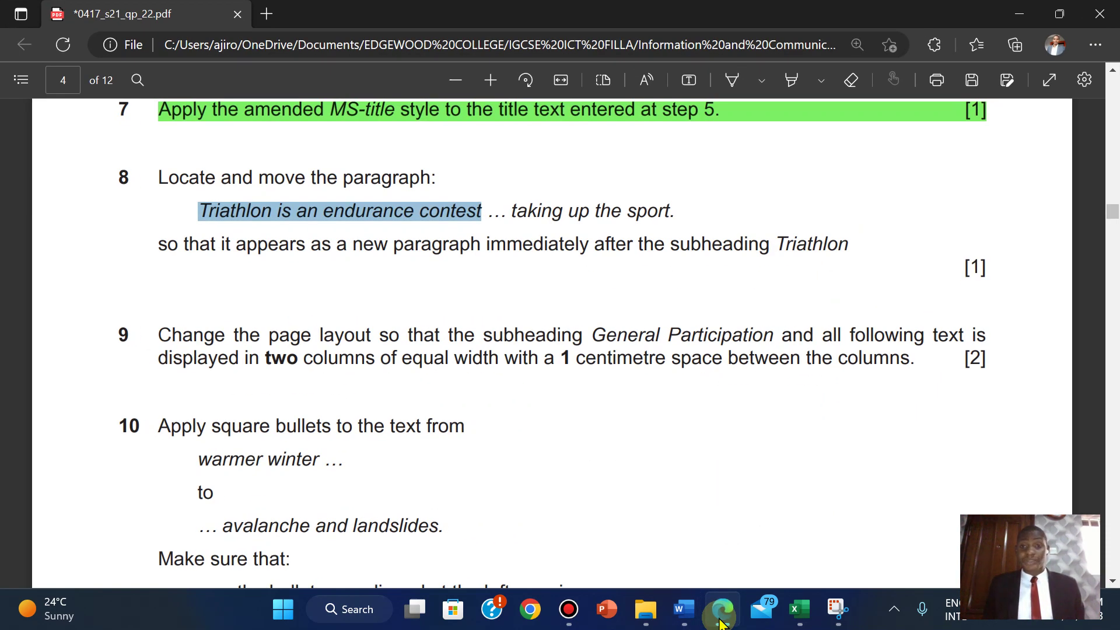
left_click(722, 622)
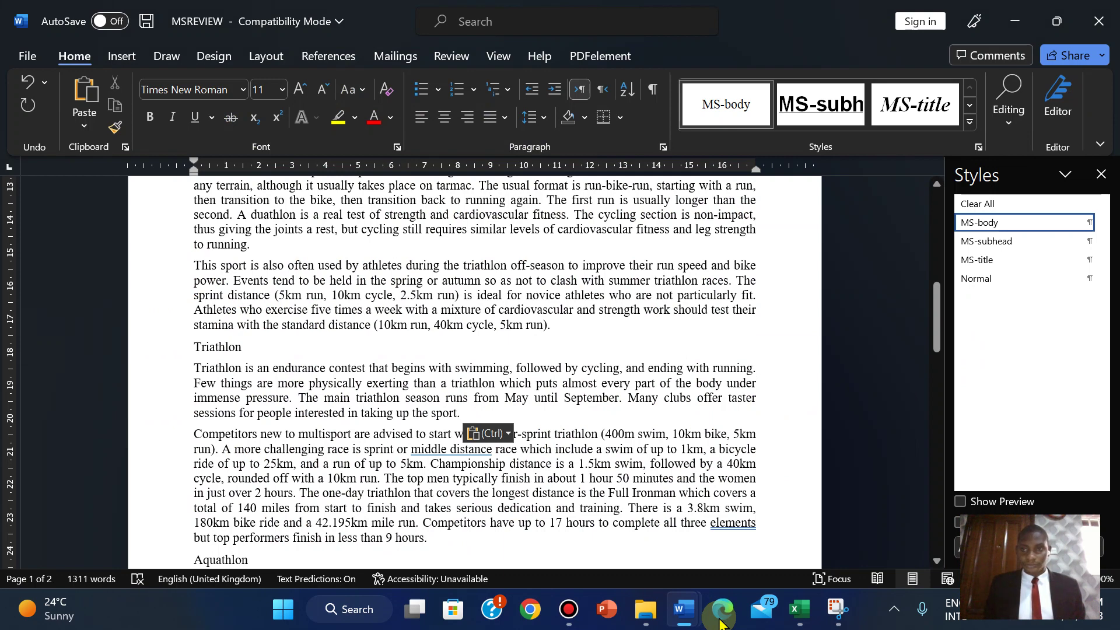
left_click(721, 621)
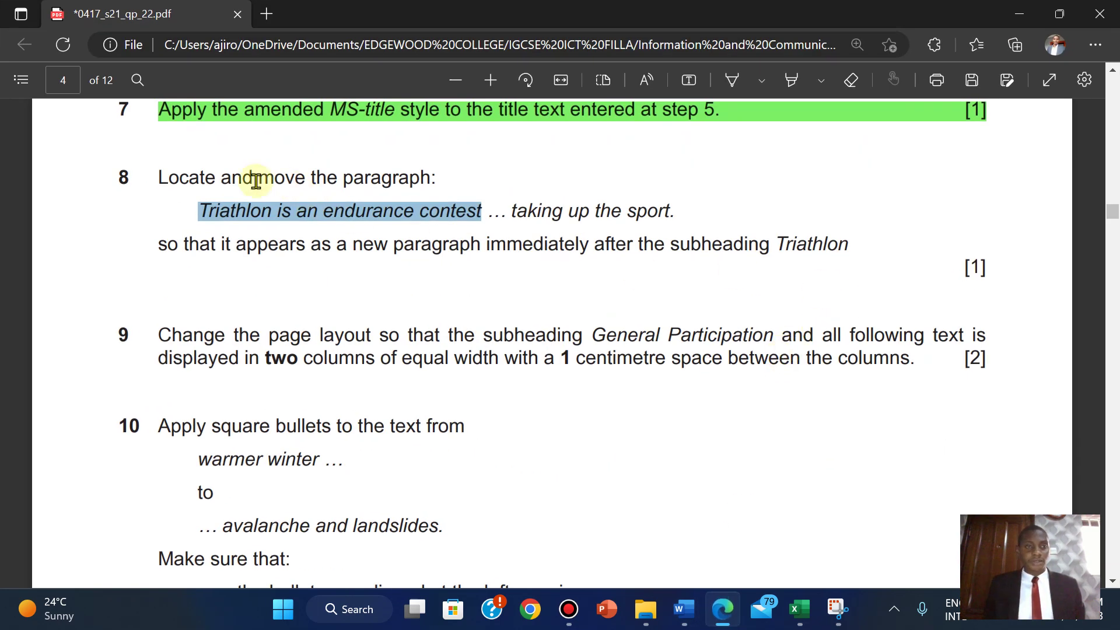
- Highlight question 8 in green in the exam PDF
left_click_drag(160, 174, 991, 270)
mouse_move(1018, 177)
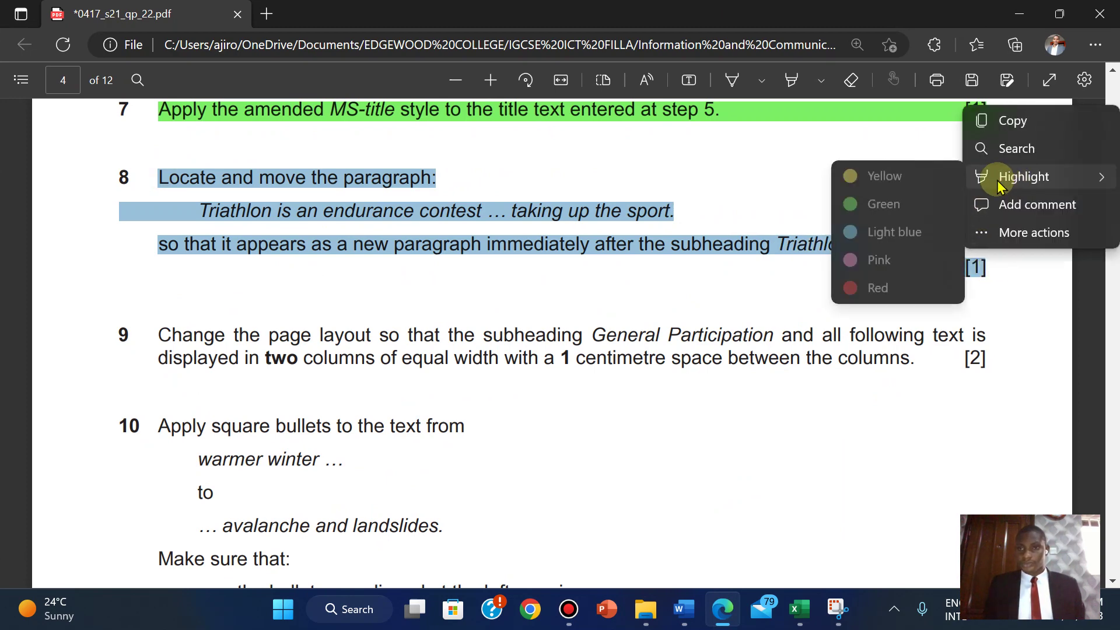
left_click(883, 204)
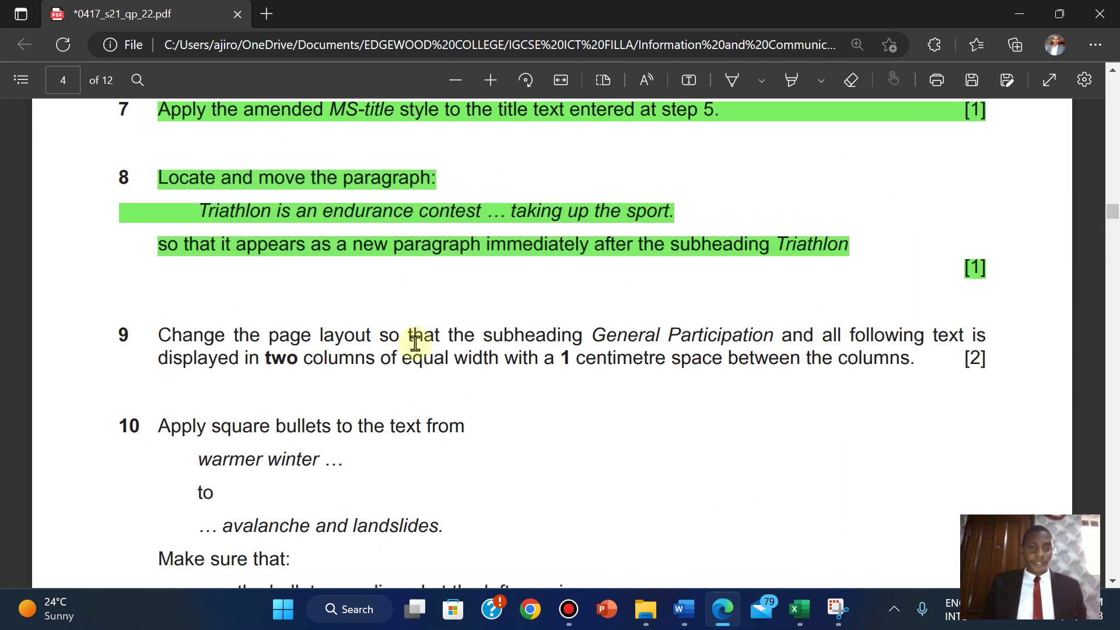
scroll(413, 343, "down", 2)
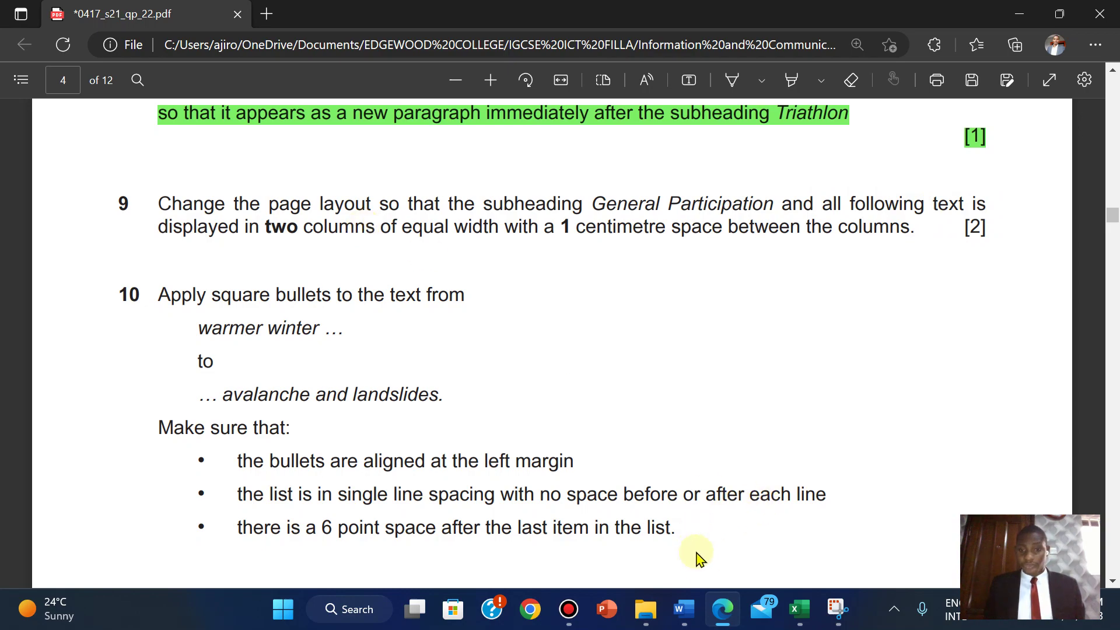
- In Word, select the text from General Participation to the end of the document
mouse_move(685, 617)
left_click(770, 513)
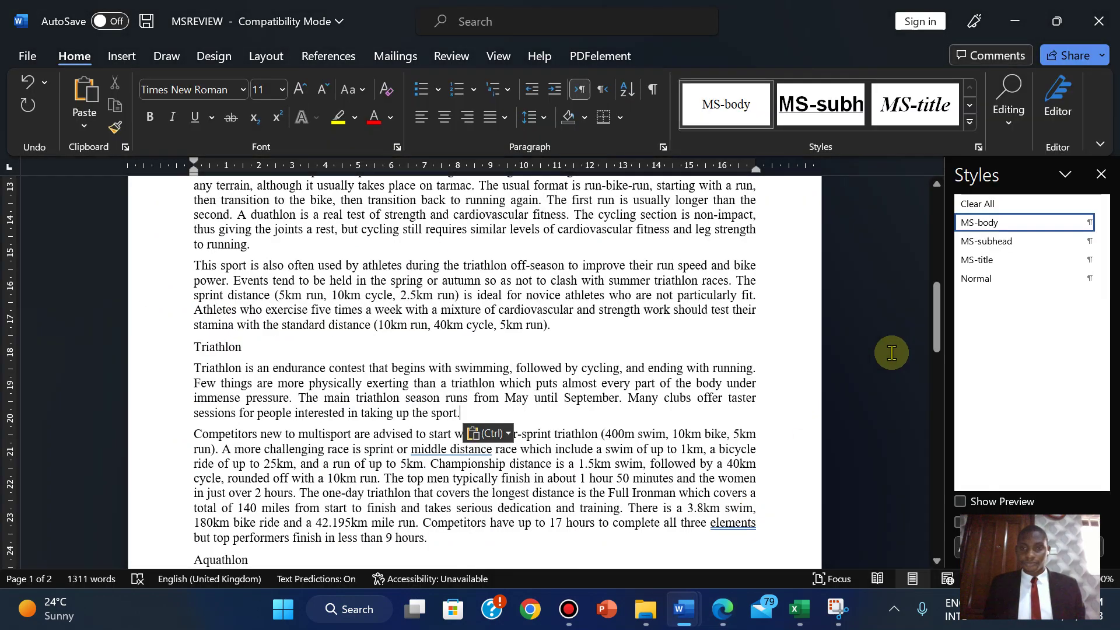
left_click_drag(940, 315, 936, 270)
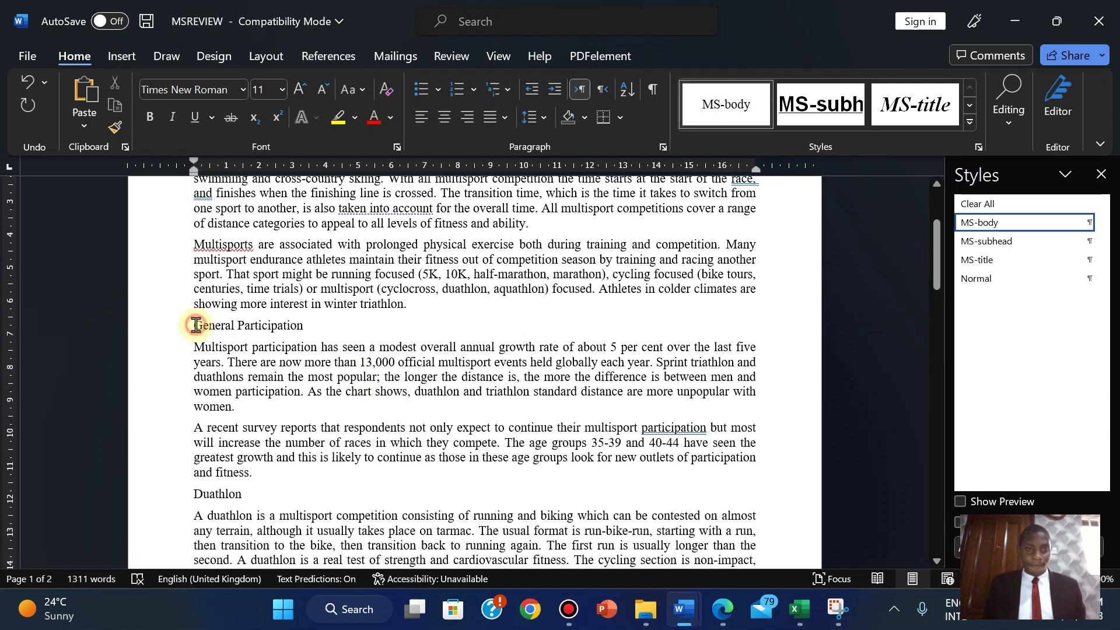
left_click(719, 618)
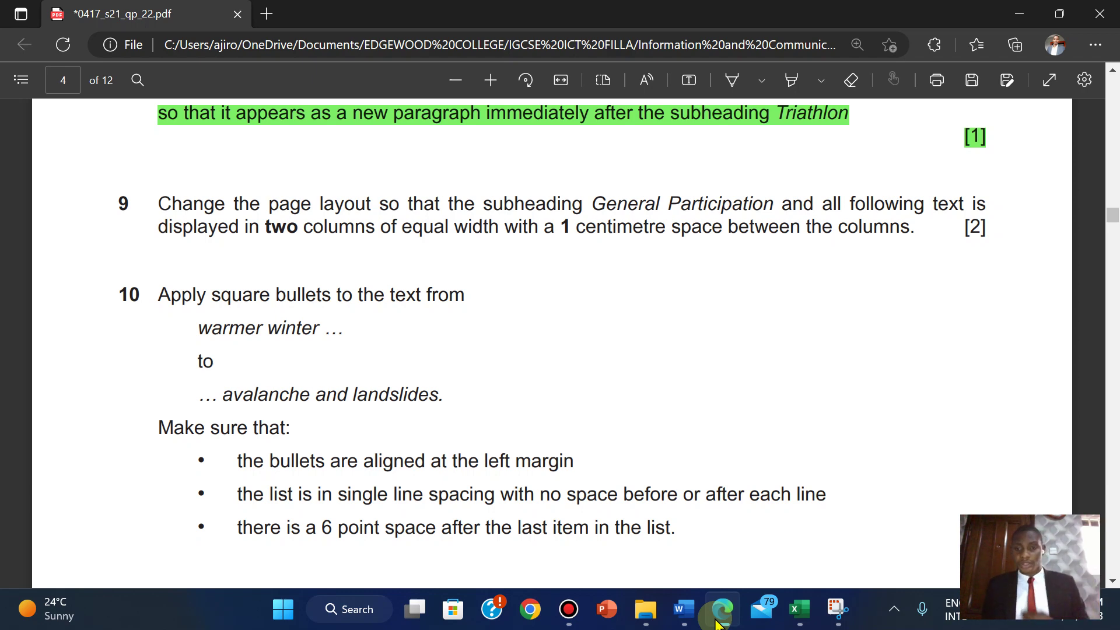
left_click(720, 619)
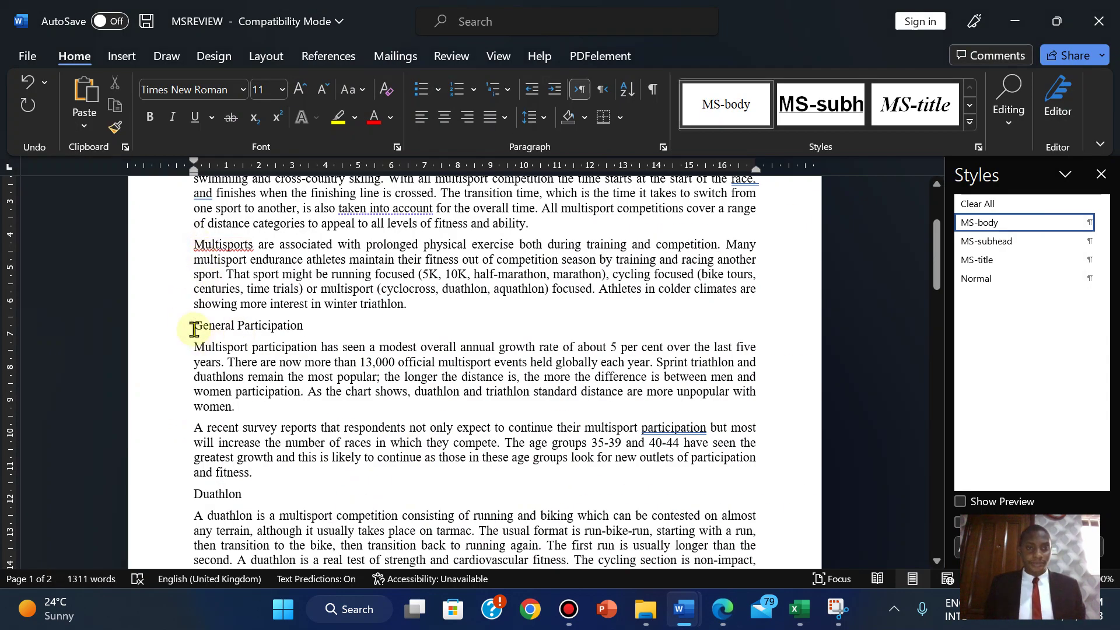
left_click_drag(193, 329, 280, 337)
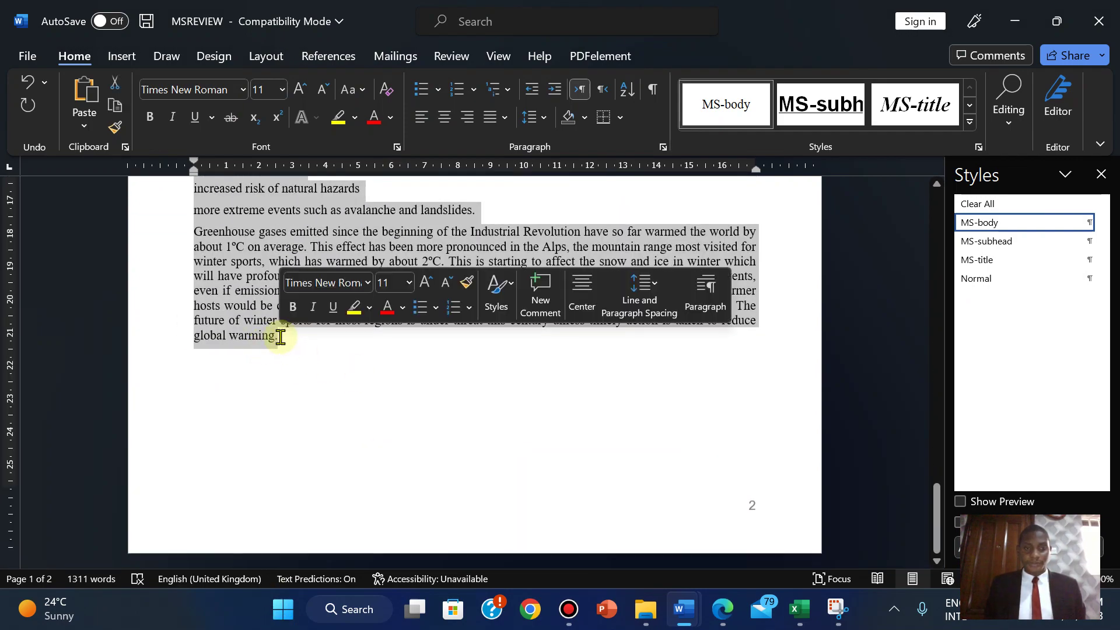
- Open the detailed Columns settings and check the exam's column requirements
left_click(266, 55)
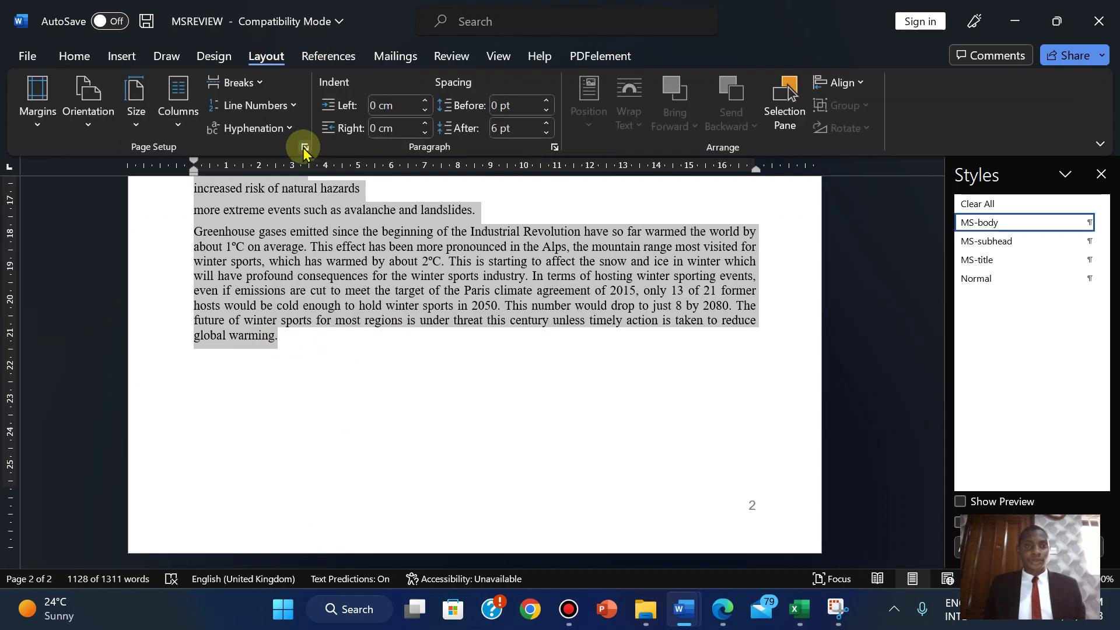
left_click(178, 105)
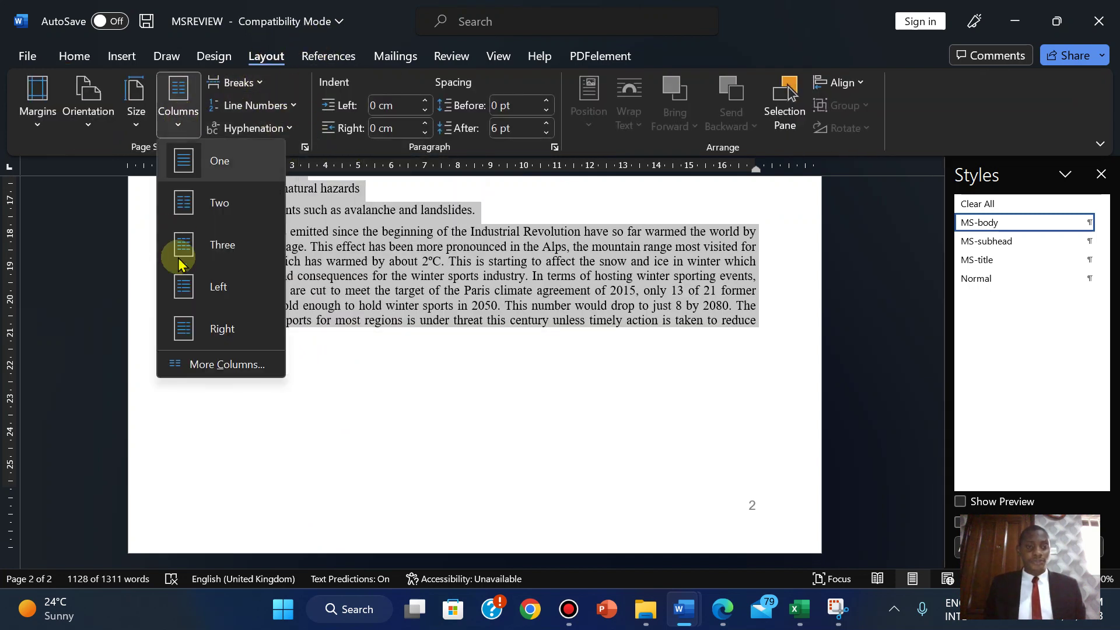
left_click(190, 368)
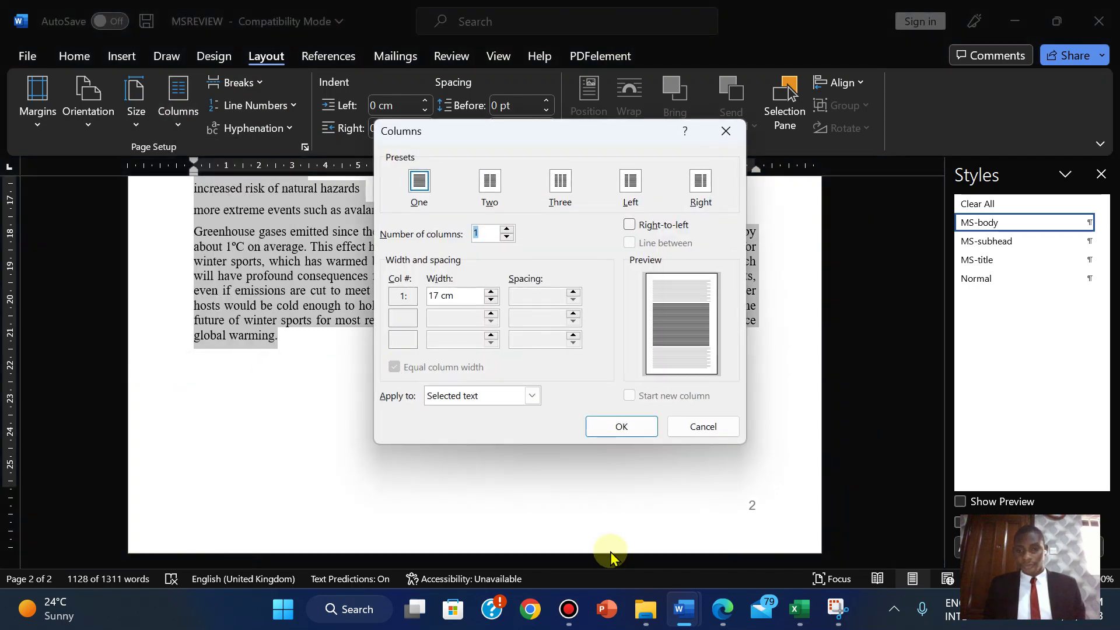
left_click(723, 612)
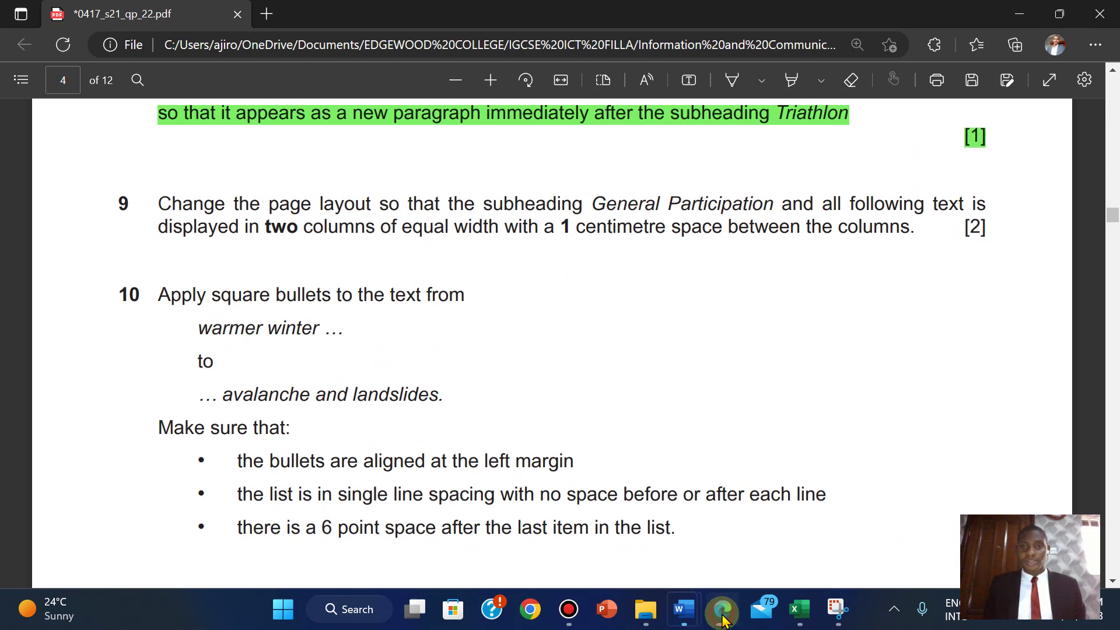
left_click(723, 613)
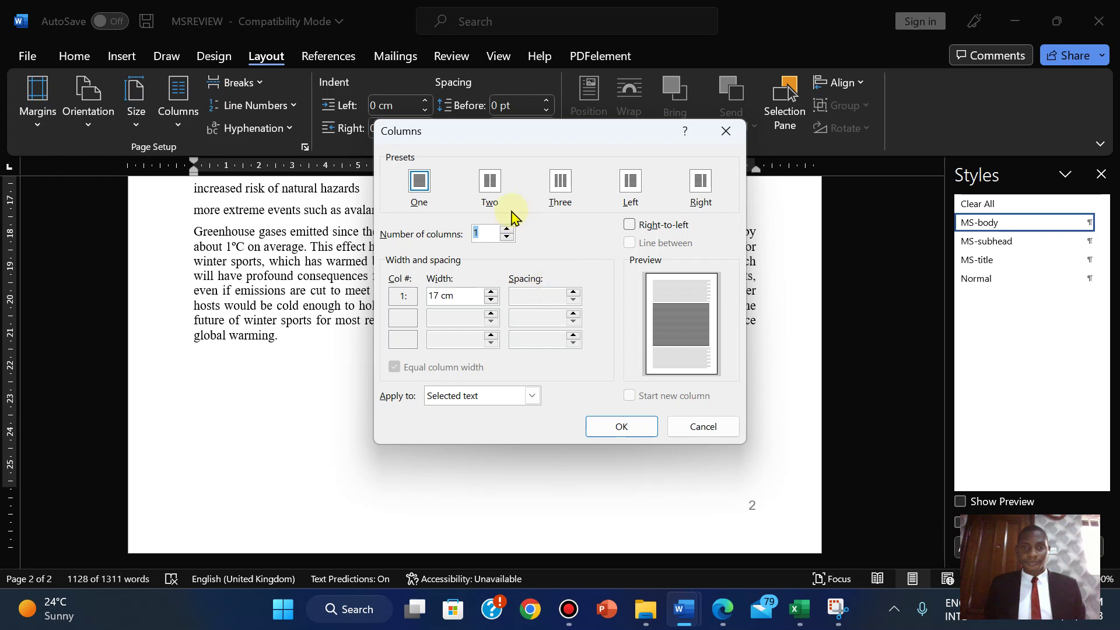
- Apply two equal-width columns with 1 cm spacing to the selected text
left_click(490, 182)
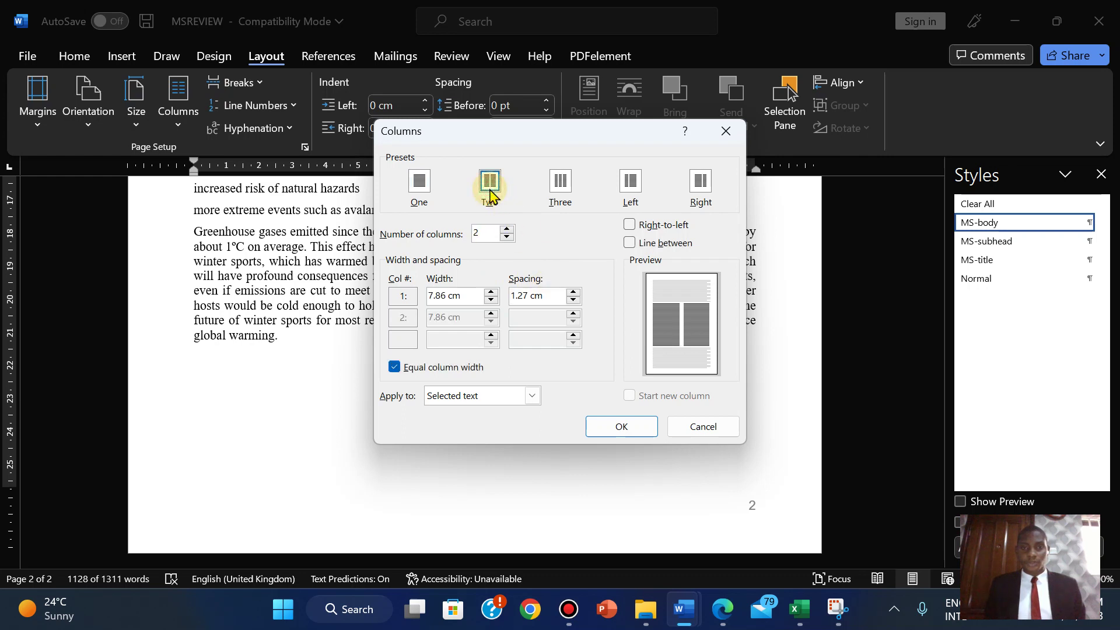
left_click(574, 301)
left_click(574, 300)
left_click(574, 300)
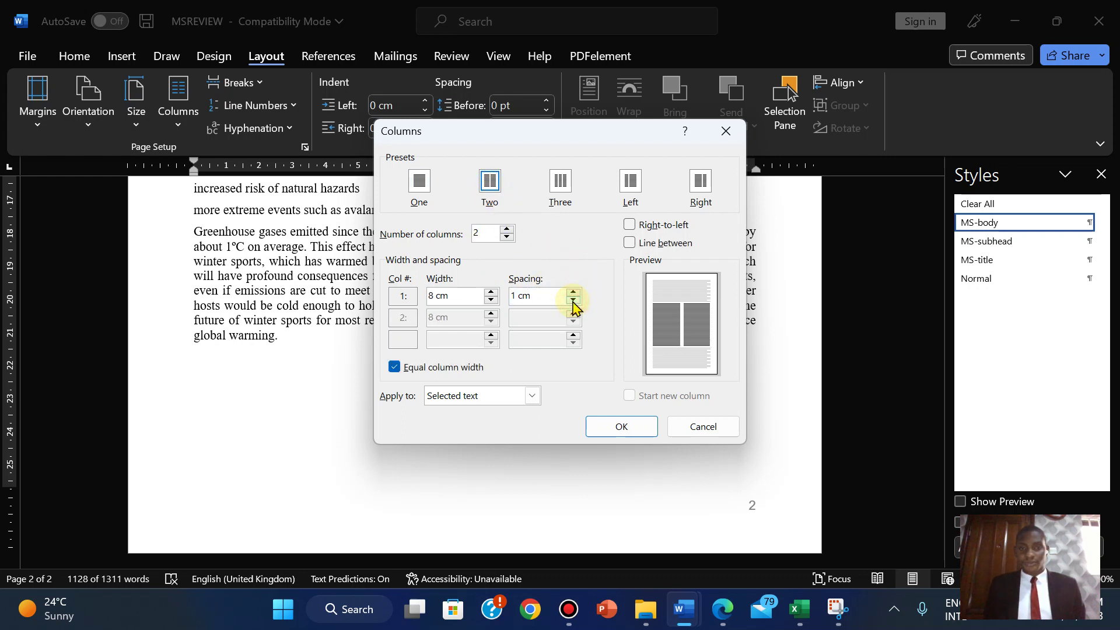
left_click(723, 611)
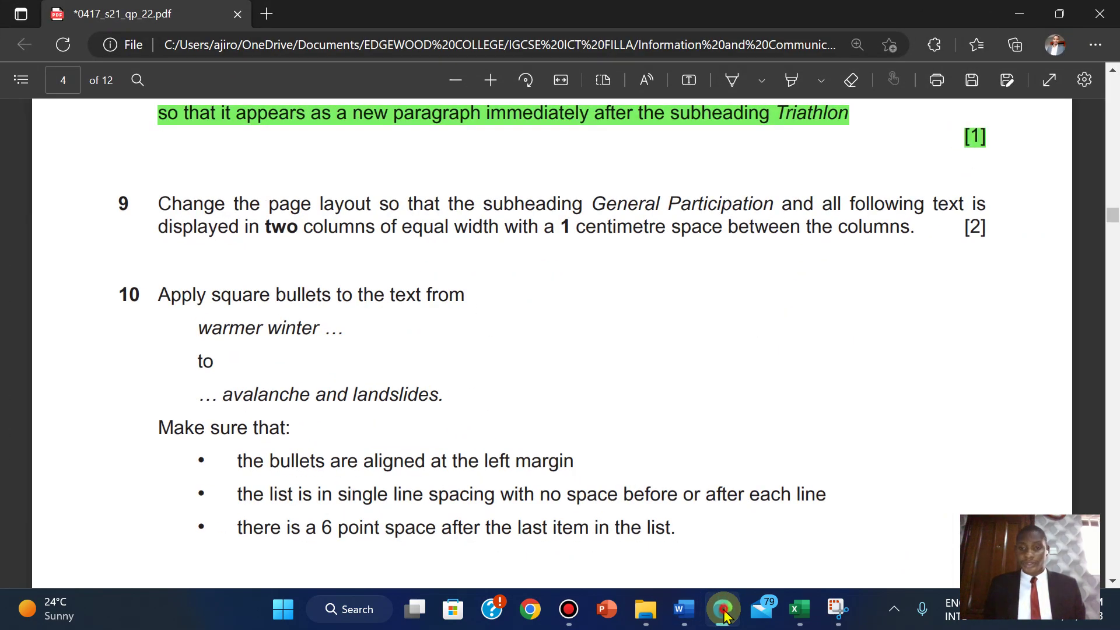
left_click(723, 611)
left_click(723, 611)
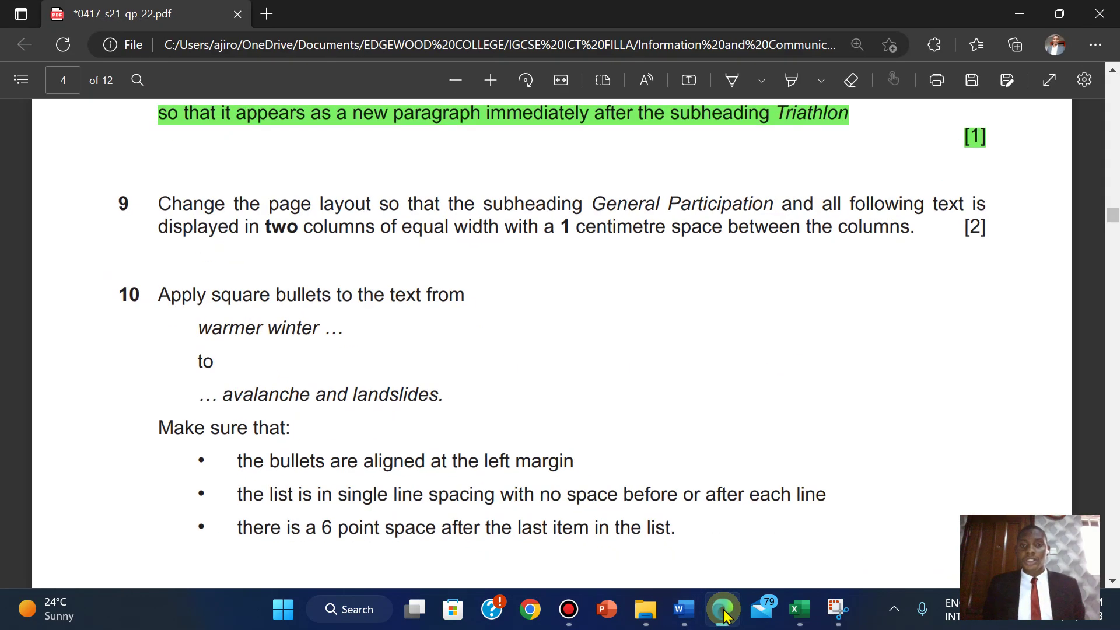
left_click(723, 611)
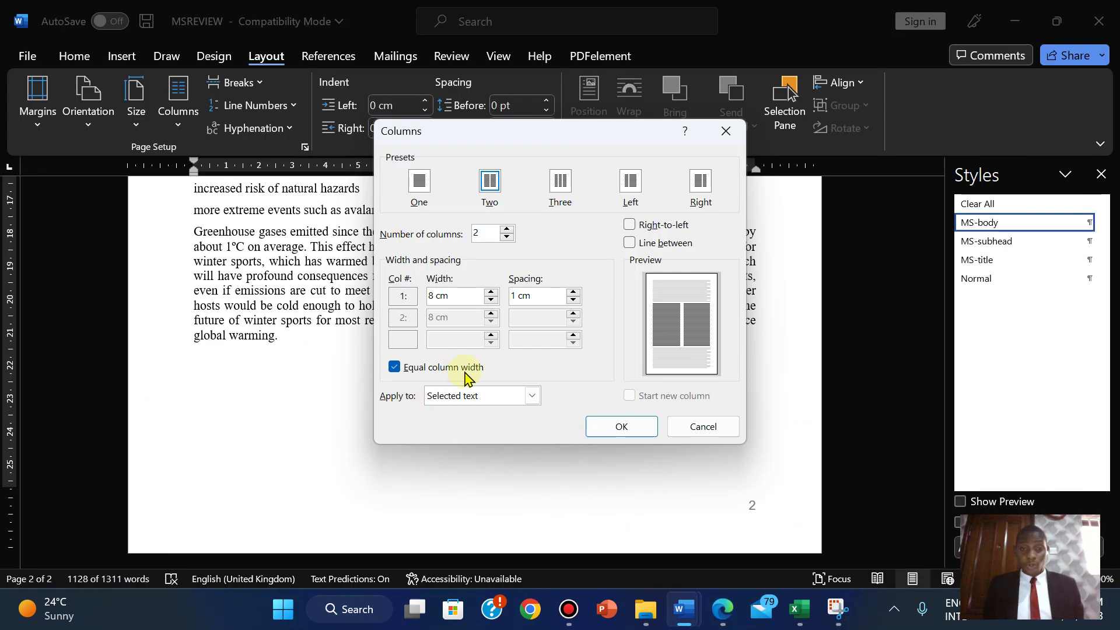
left_click(721, 611)
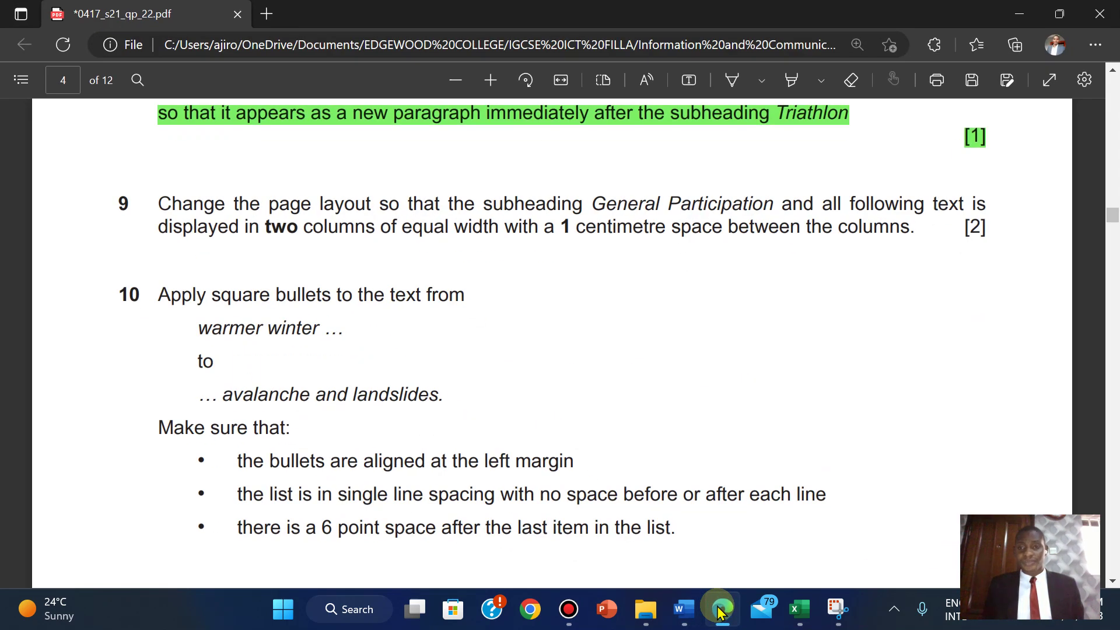
left_click(721, 610)
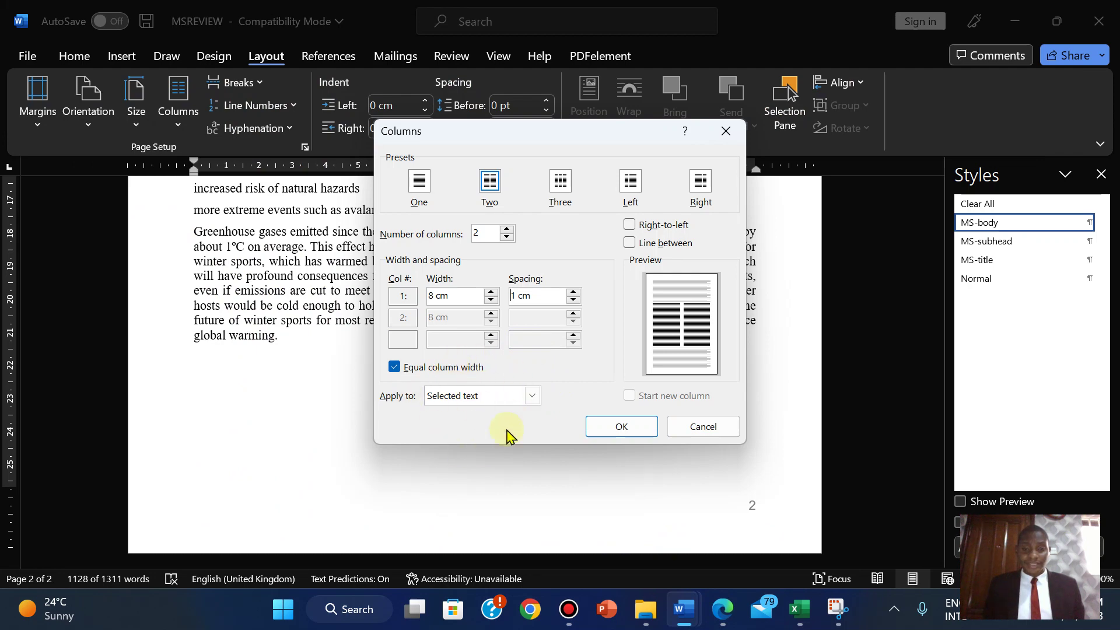
left_click(607, 425)
left_click_drag(940, 525, 889, 263)
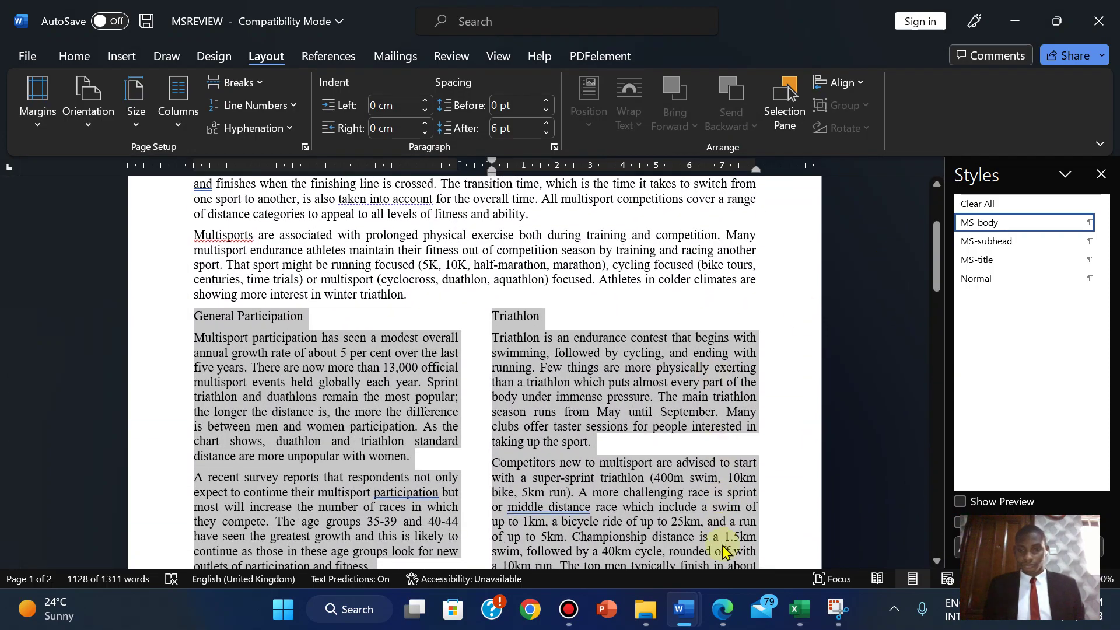
- Highlight question 9 in green in the exam PDF and scroll on to question 10
left_click(722, 609)
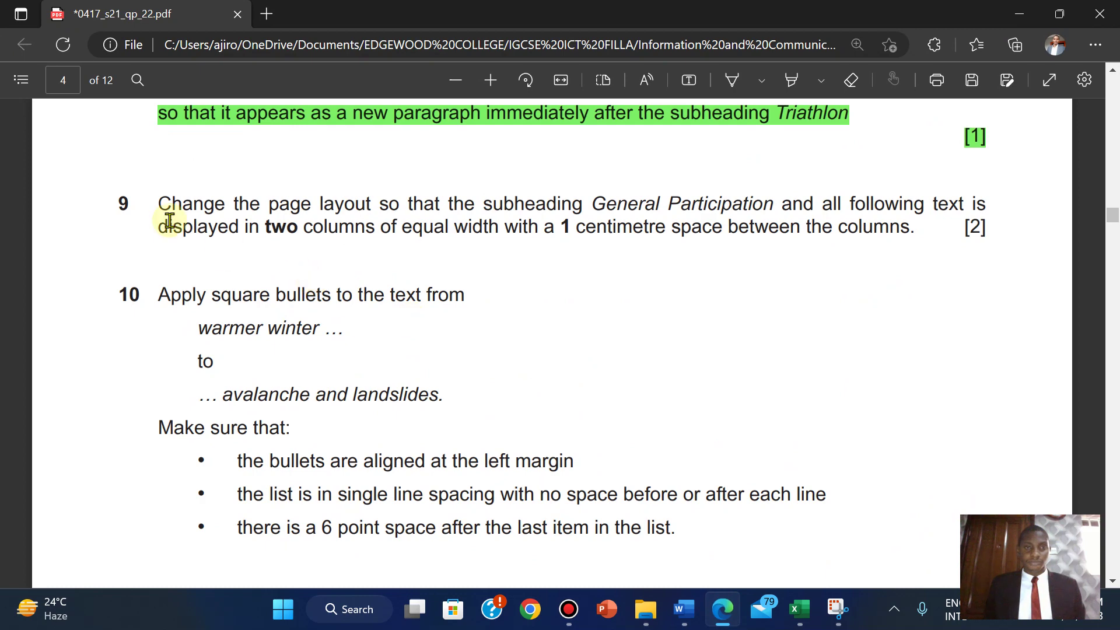
left_click_drag(162, 204, 988, 232)
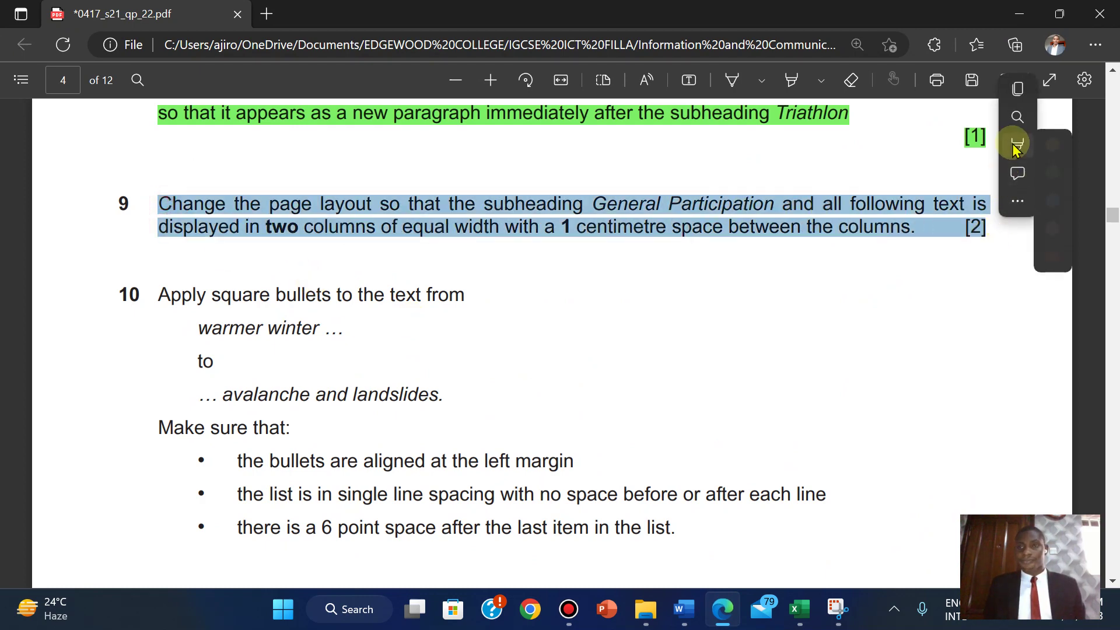
mouse_move(1017, 145)
left_click(872, 171)
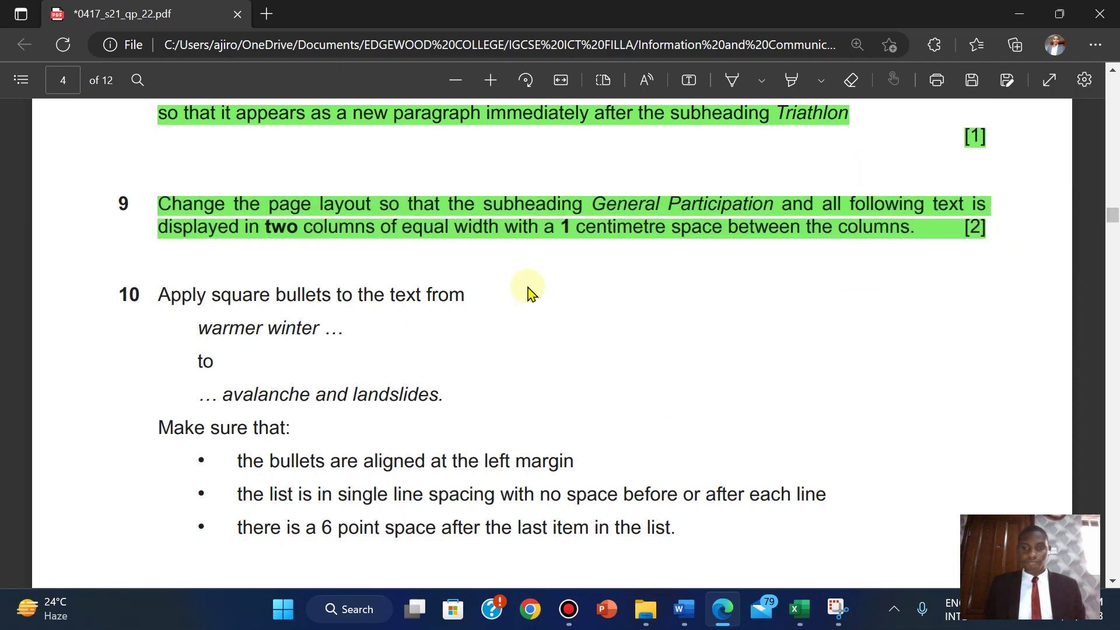
scroll(464, 309, "down", 2)
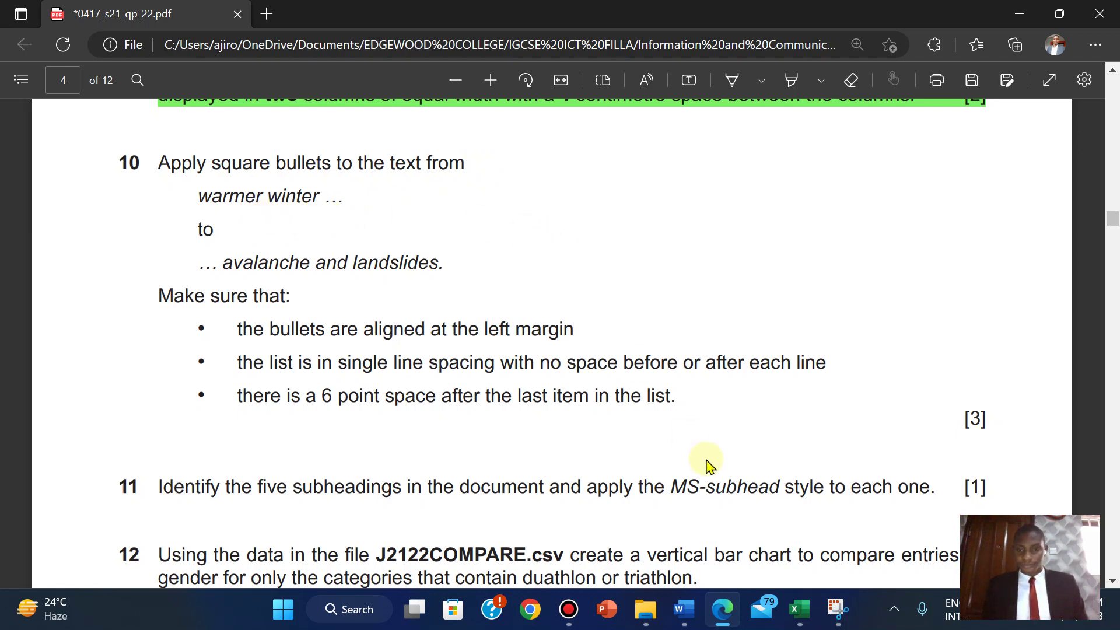
- Search MSREVIEW for 'wa' to locate the 'warmer winter temperatures' line
mouse_move(690, 614)
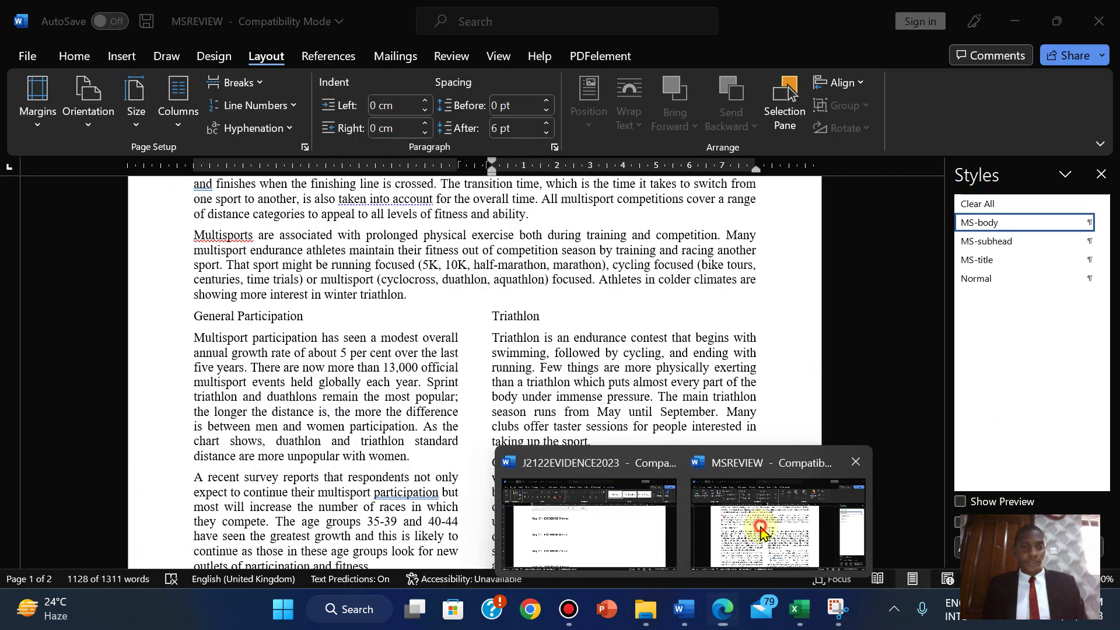
left_click(729, 554)
left_click(306, 250)
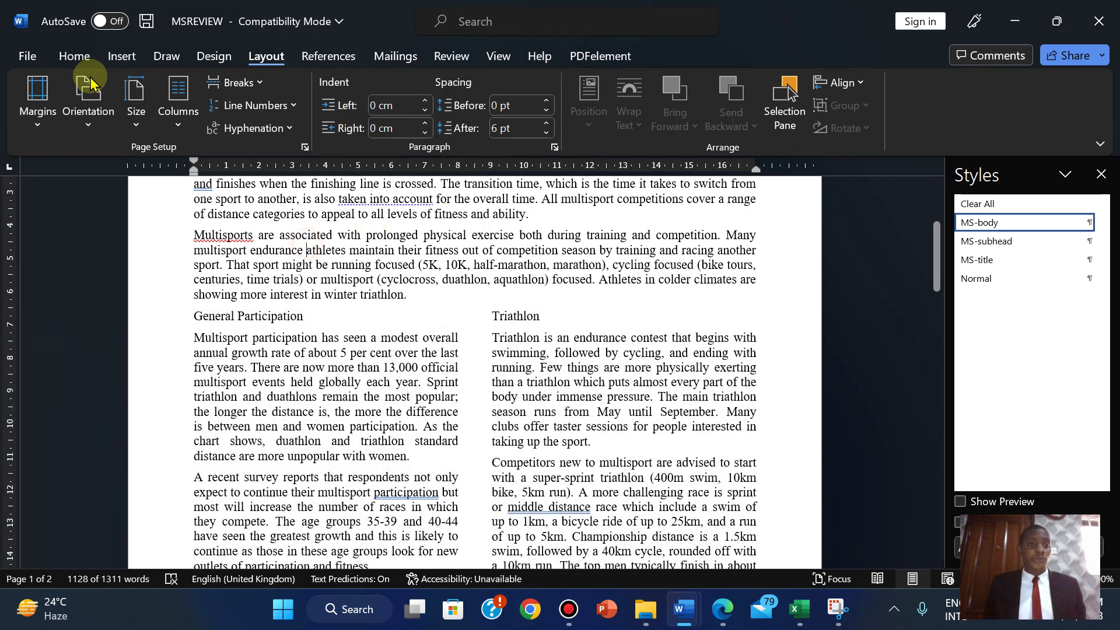
left_click(70, 54)
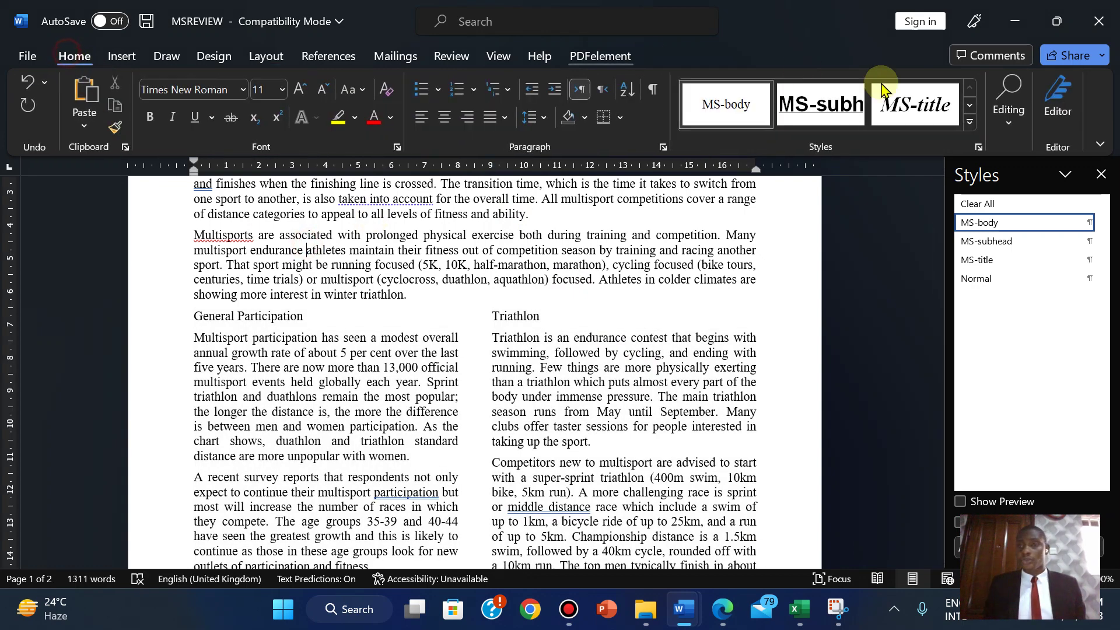
left_click(1009, 112)
left_click(1012, 168)
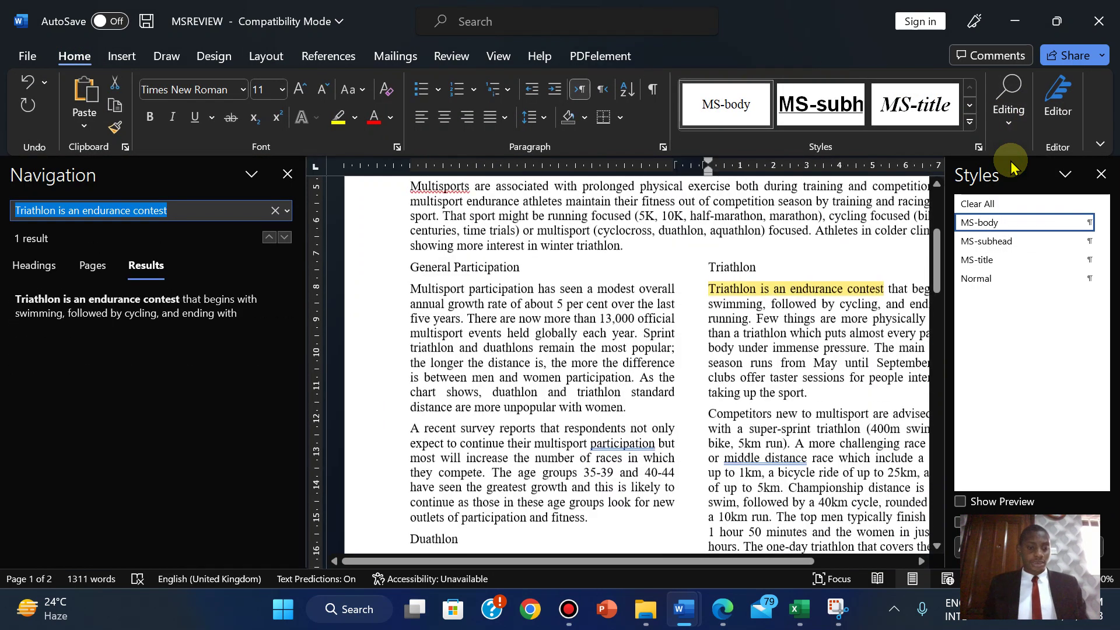
type("warmer win")
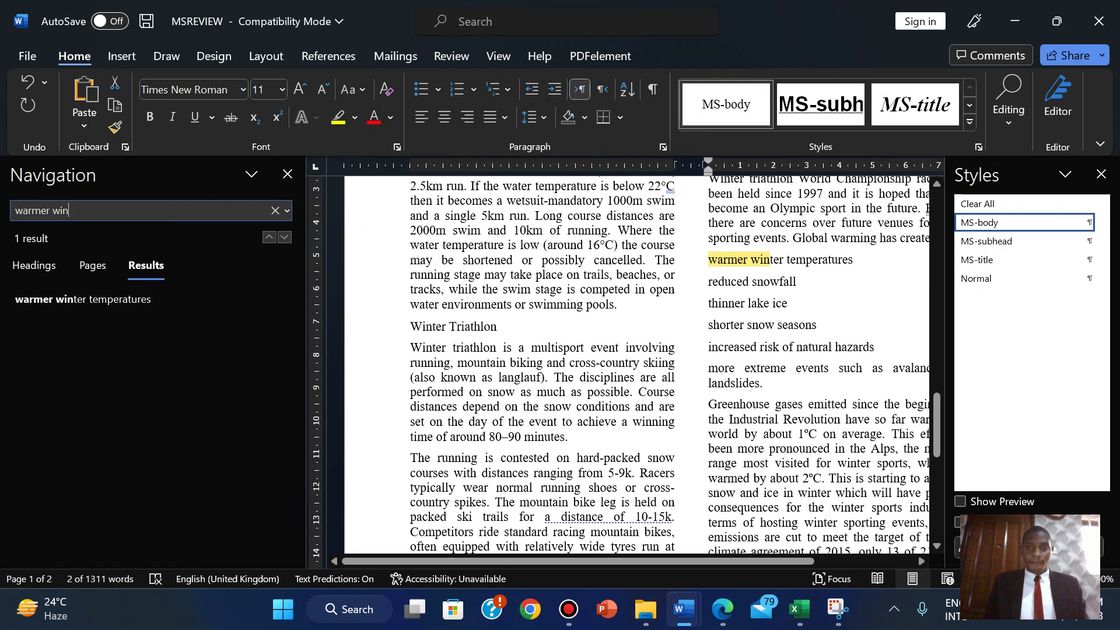
left_click(712, 265)
left_click(287, 174)
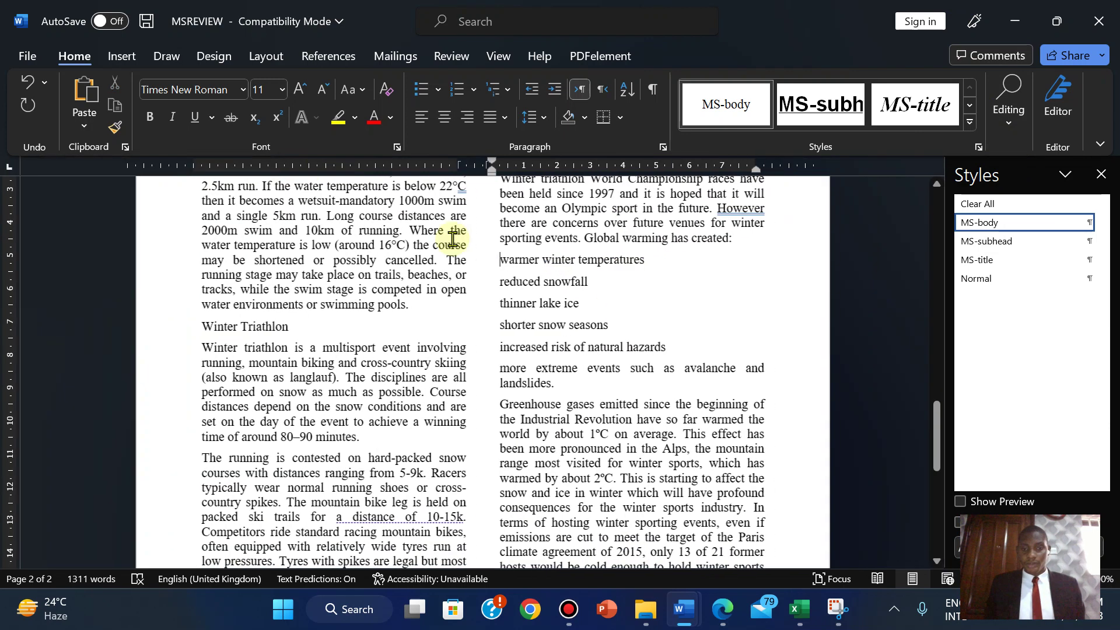
- Select the six lines from 'warmer winter temperatures' to 'landslides'
left_click(722, 611)
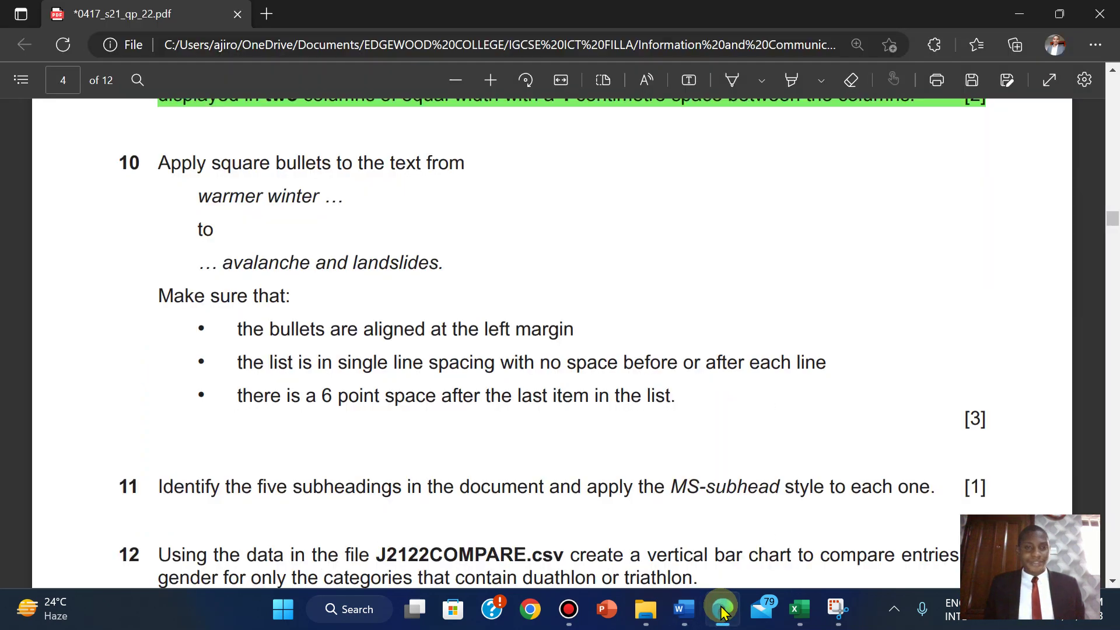
left_click(722, 611)
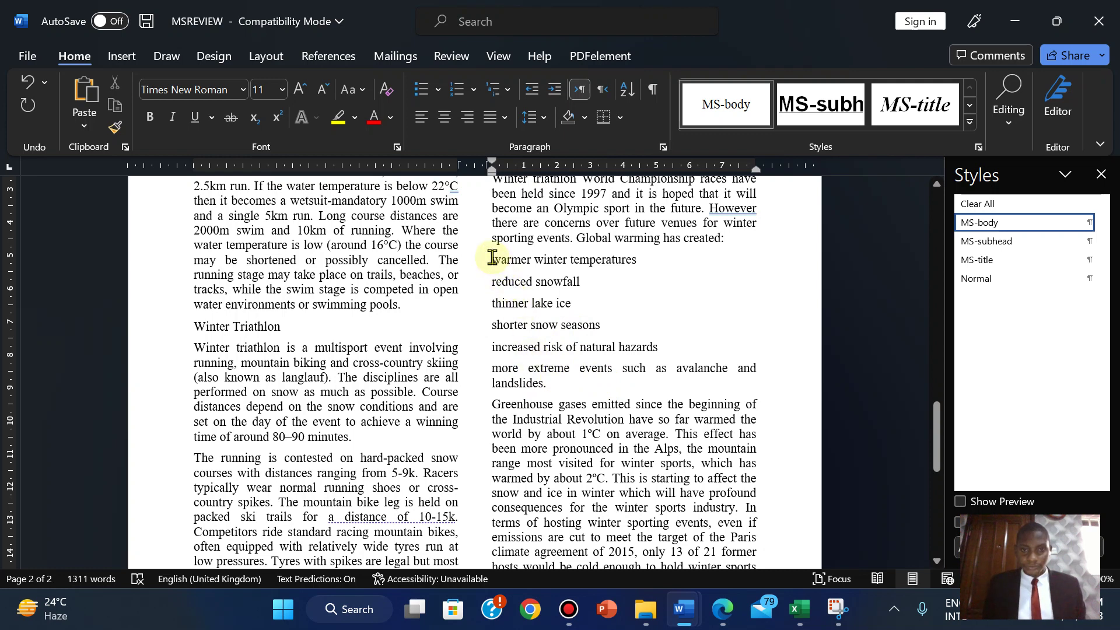
left_click_drag(492, 257, 548, 383)
left_click(719, 611)
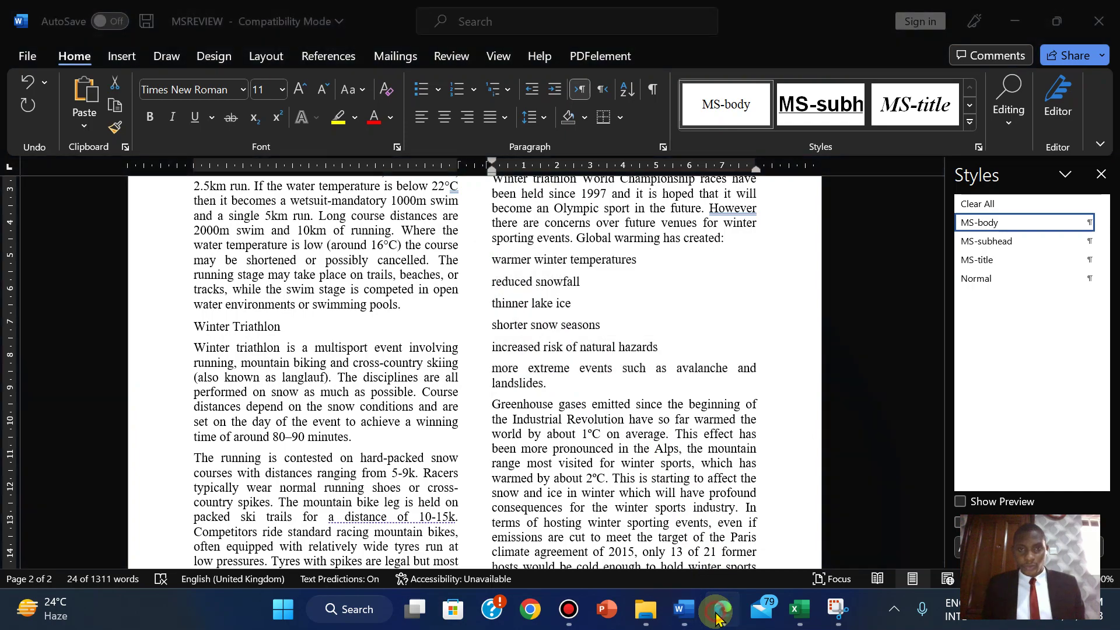
- Give the six selected global-warming lines square bullets from the Bullet Library
left_click(720, 617)
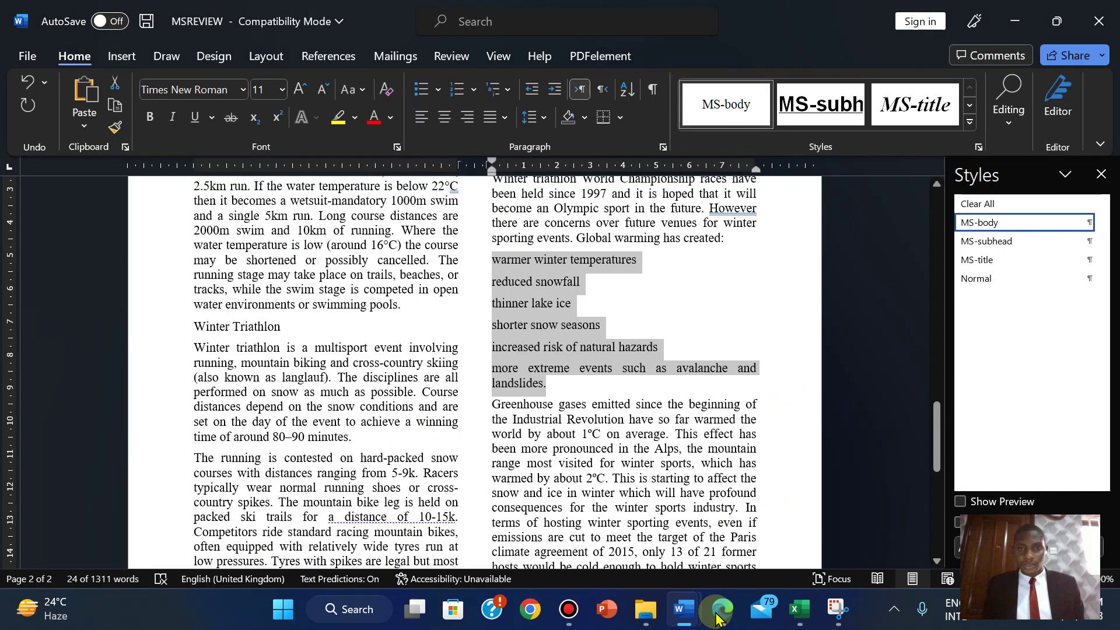
left_click(719, 617)
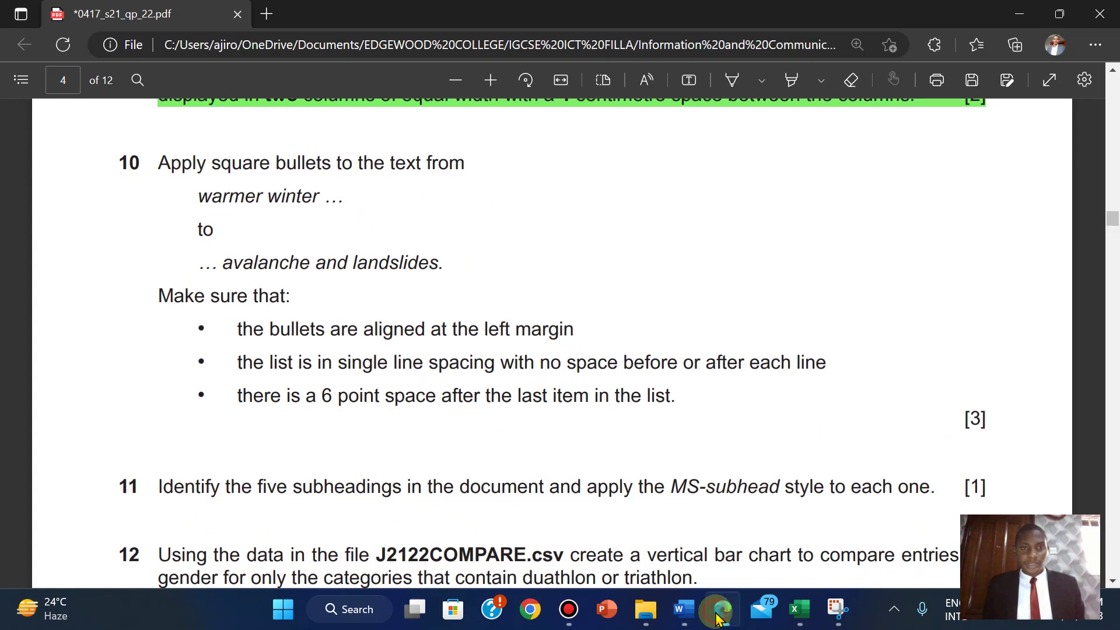
left_click(719, 617)
left_click(720, 617)
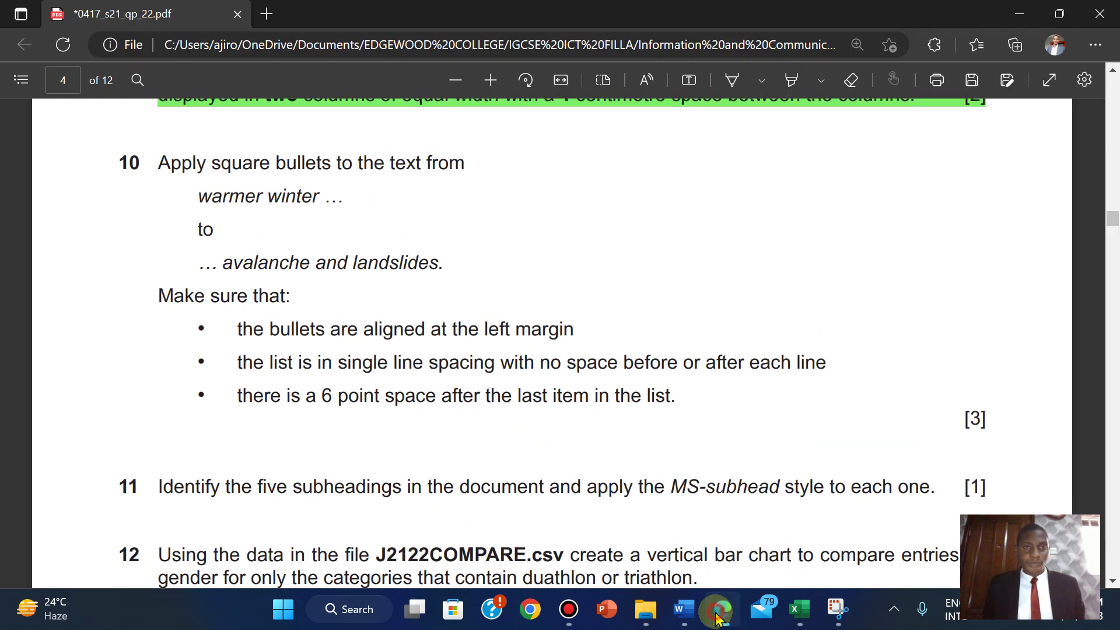
left_click(720, 617)
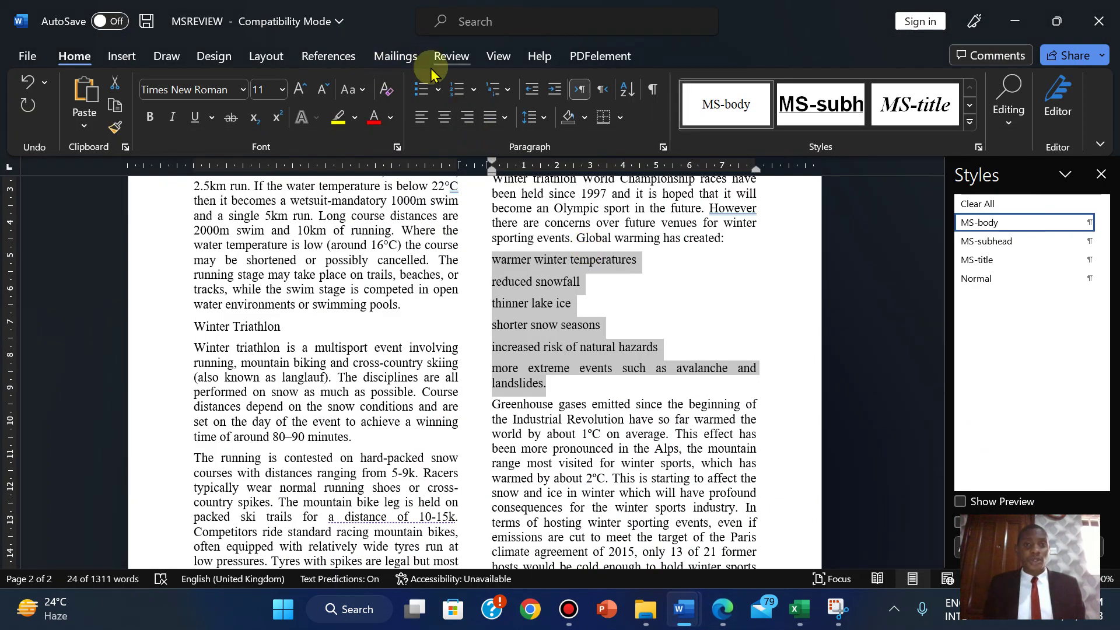
left_click(438, 91)
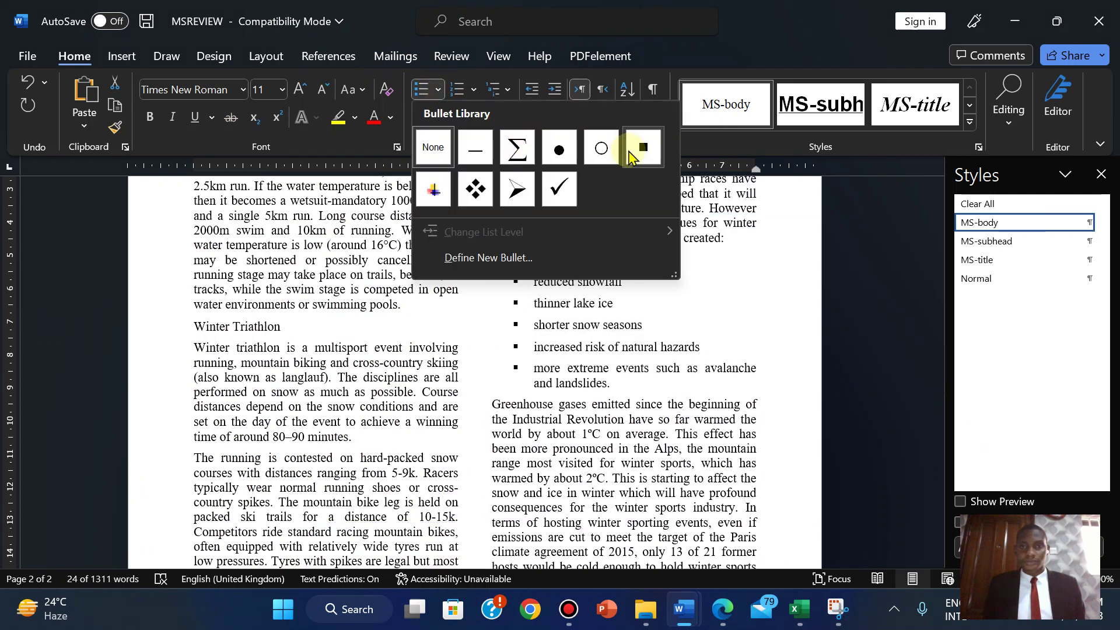
left_click(639, 155)
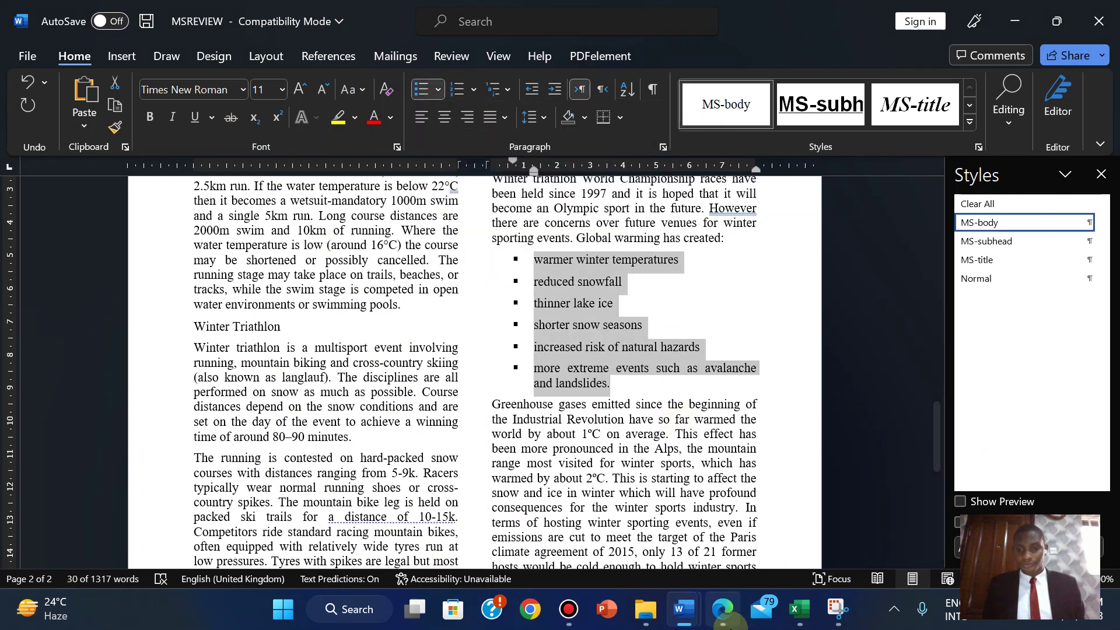
left_click(722, 612)
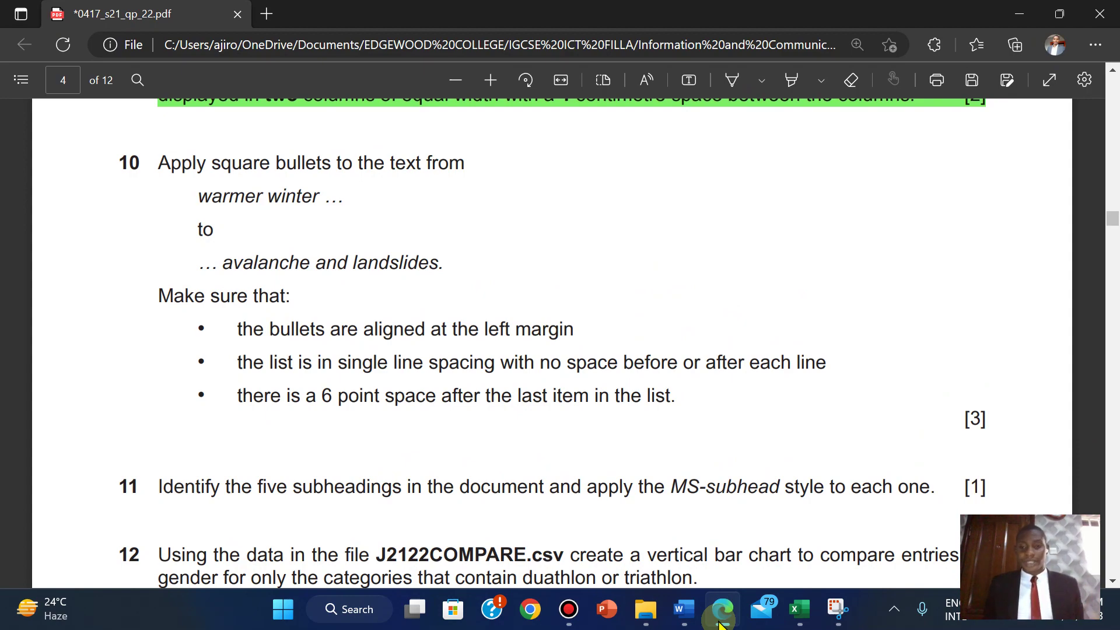
- Set the bulleted list's left indent to 0 cm
left_click(722, 618)
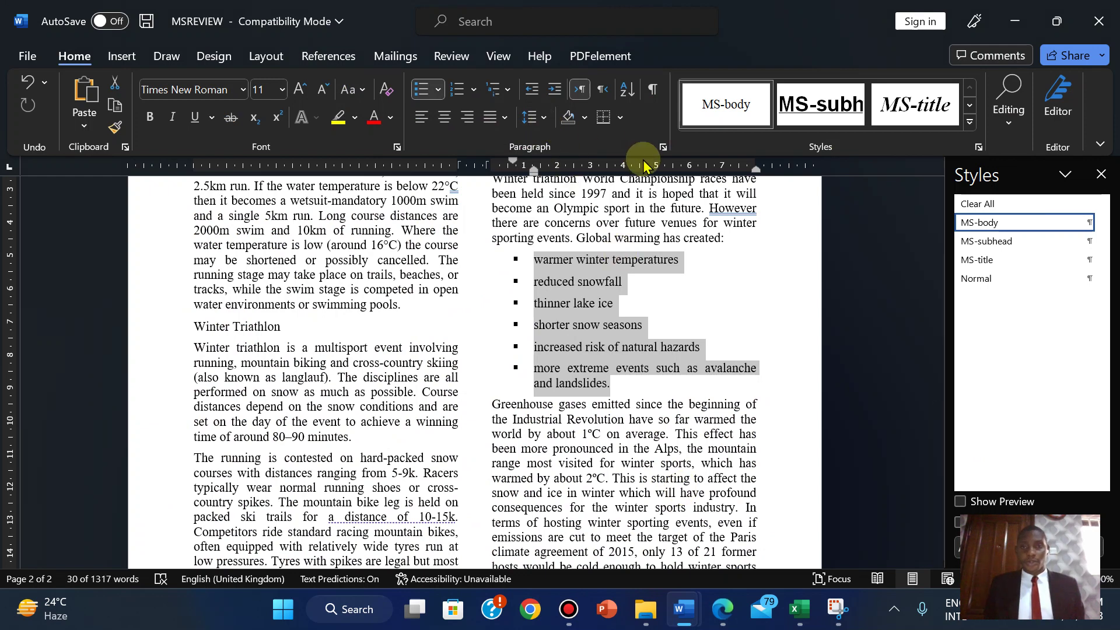
left_click(663, 148)
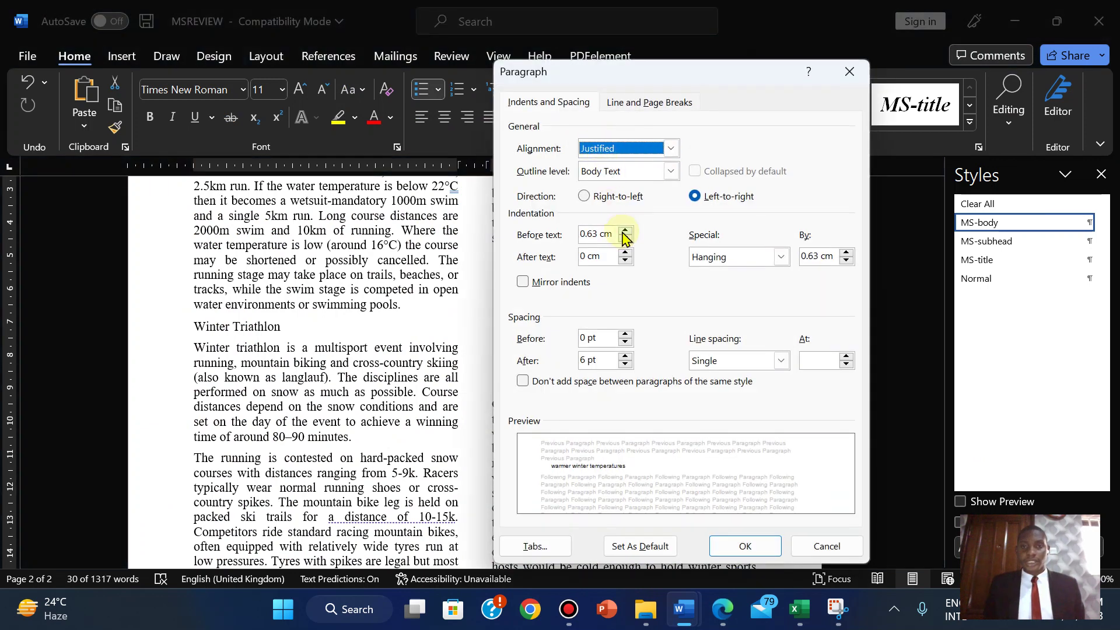
left_click(624, 239)
left_click(625, 240)
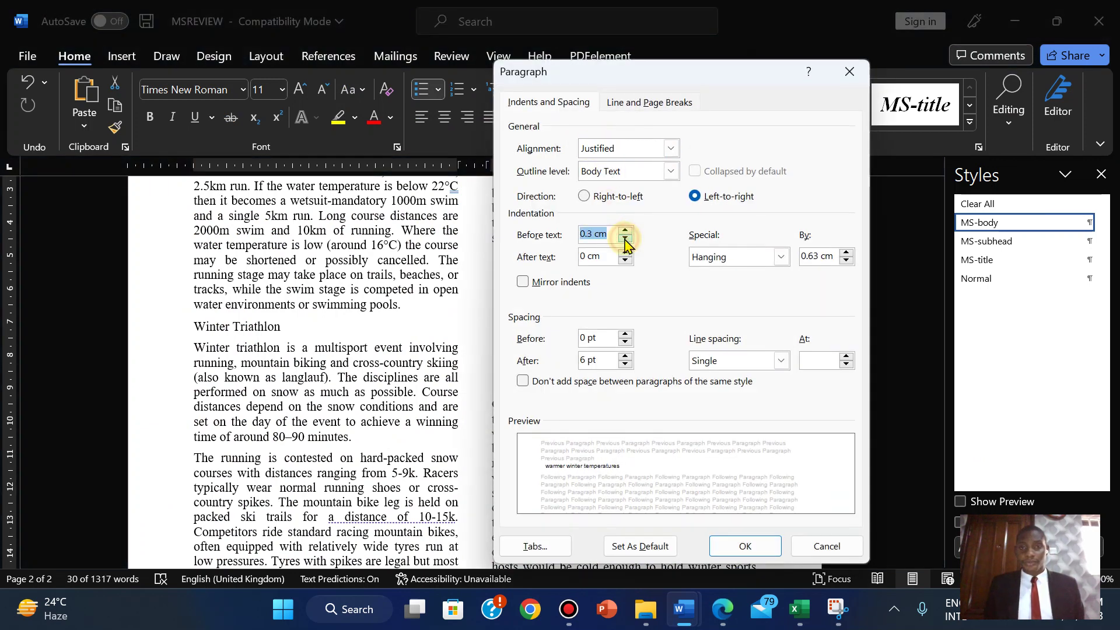
left_click(624, 239)
left_click(624, 239)
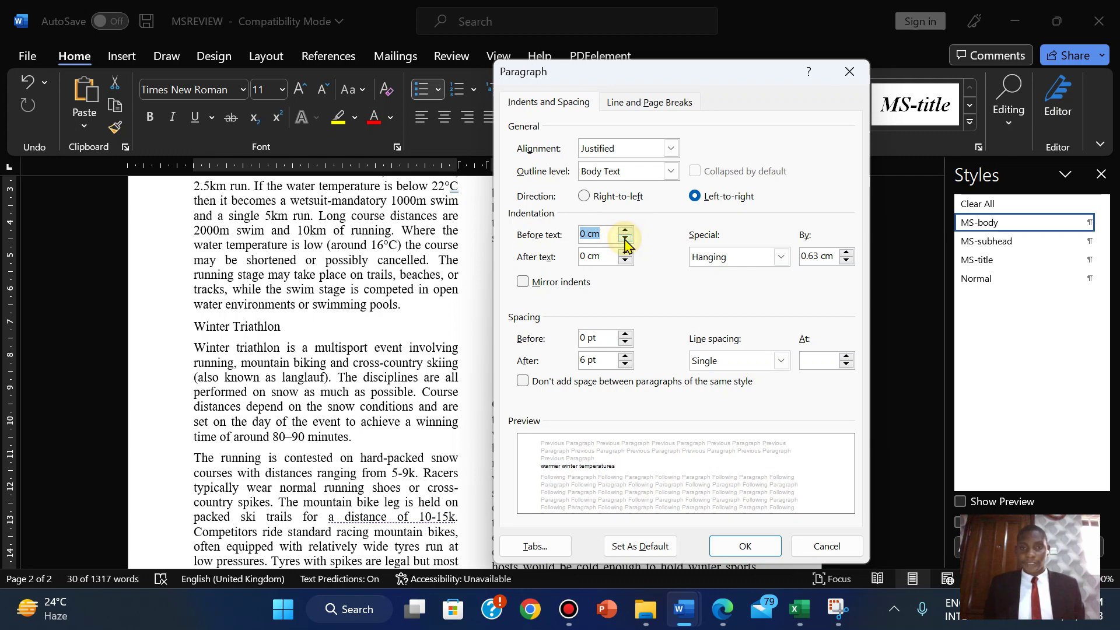
left_click(740, 546)
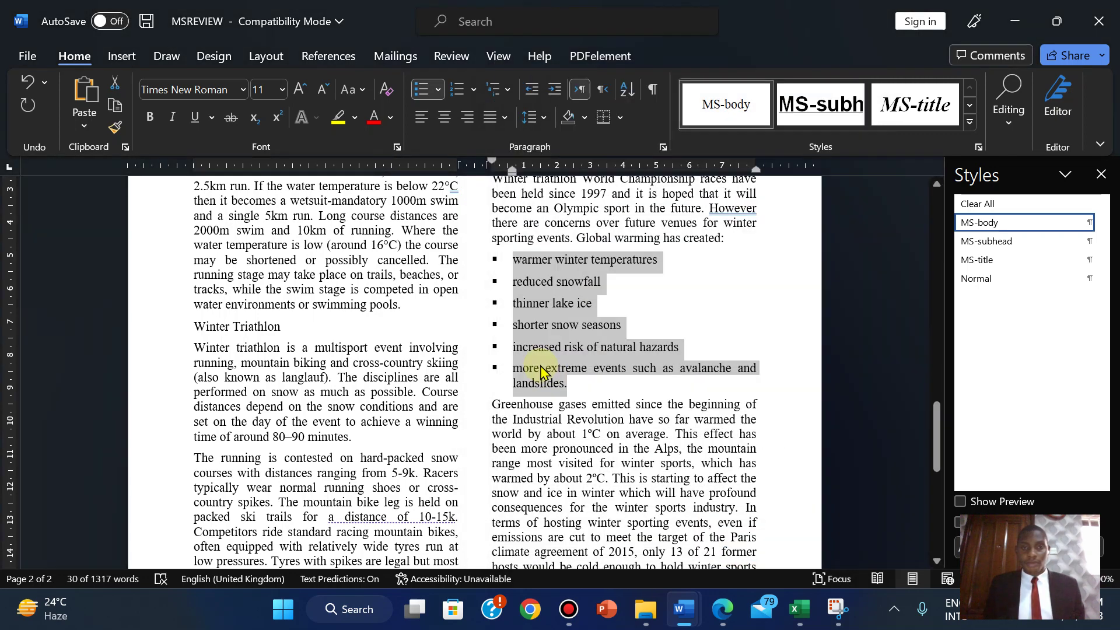
- Set the list's spacing after each line to 0 pt
left_click(719, 619)
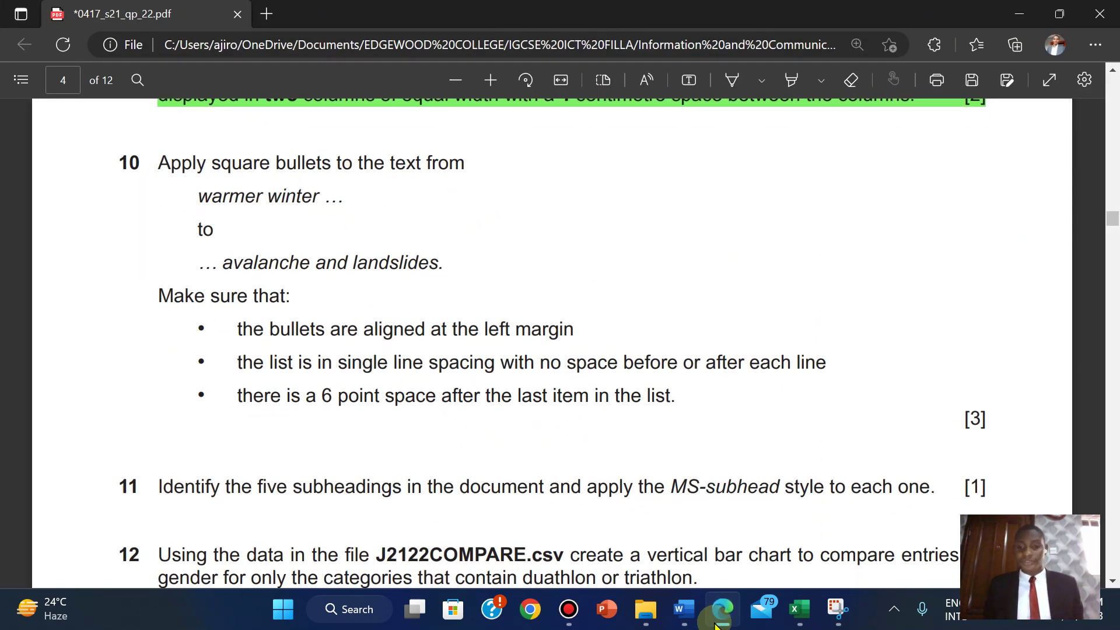
left_click(684, 608)
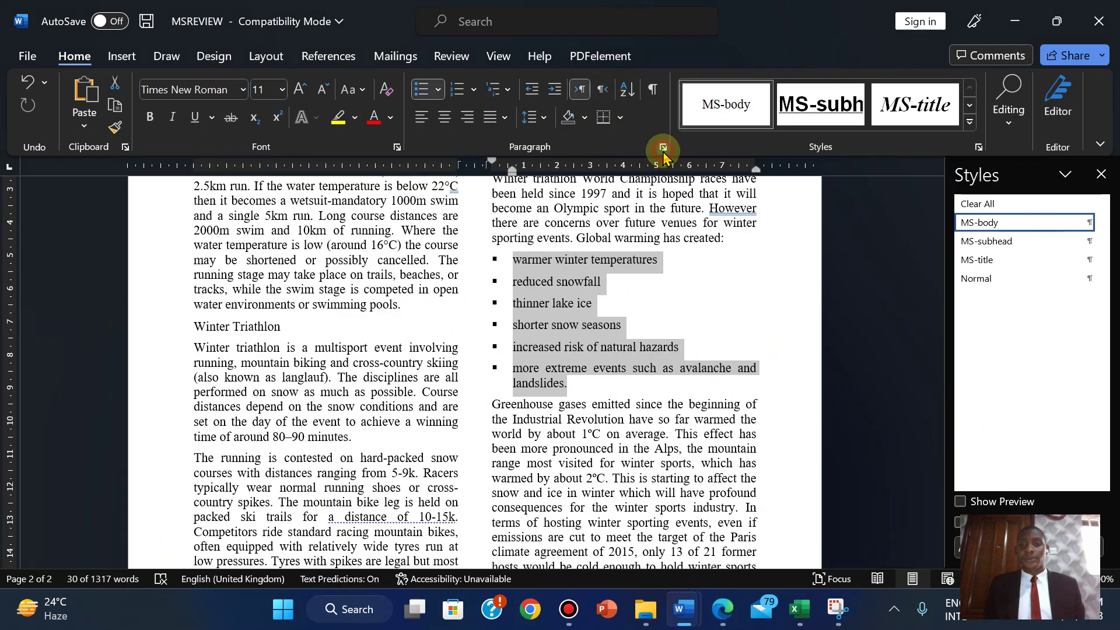
left_click(663, 149)
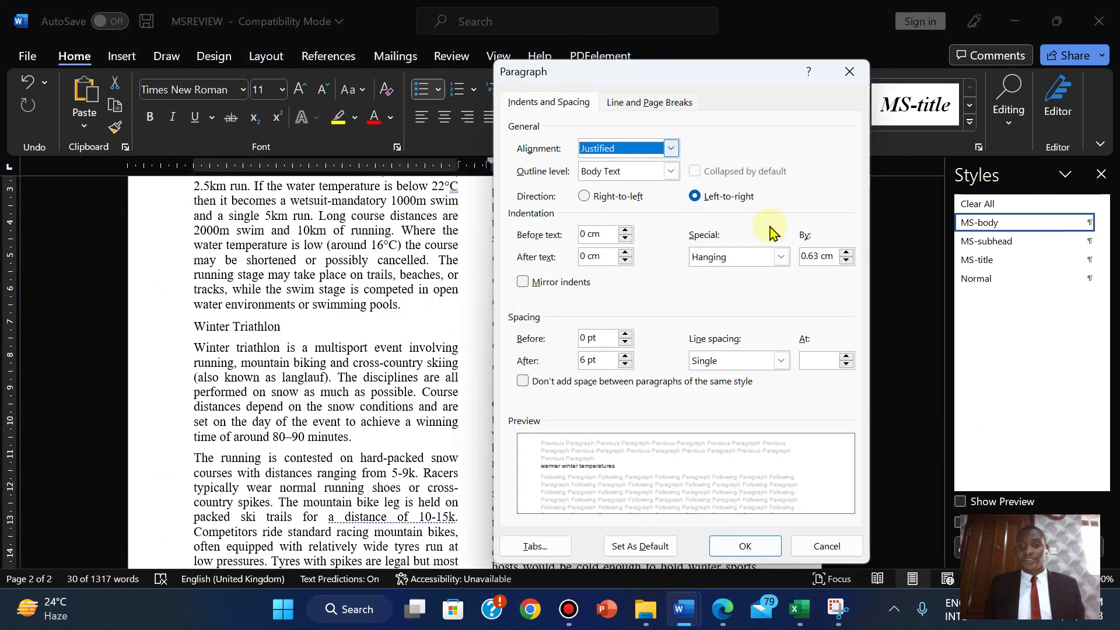
left_click(625, 365)
left_click(736, 543)
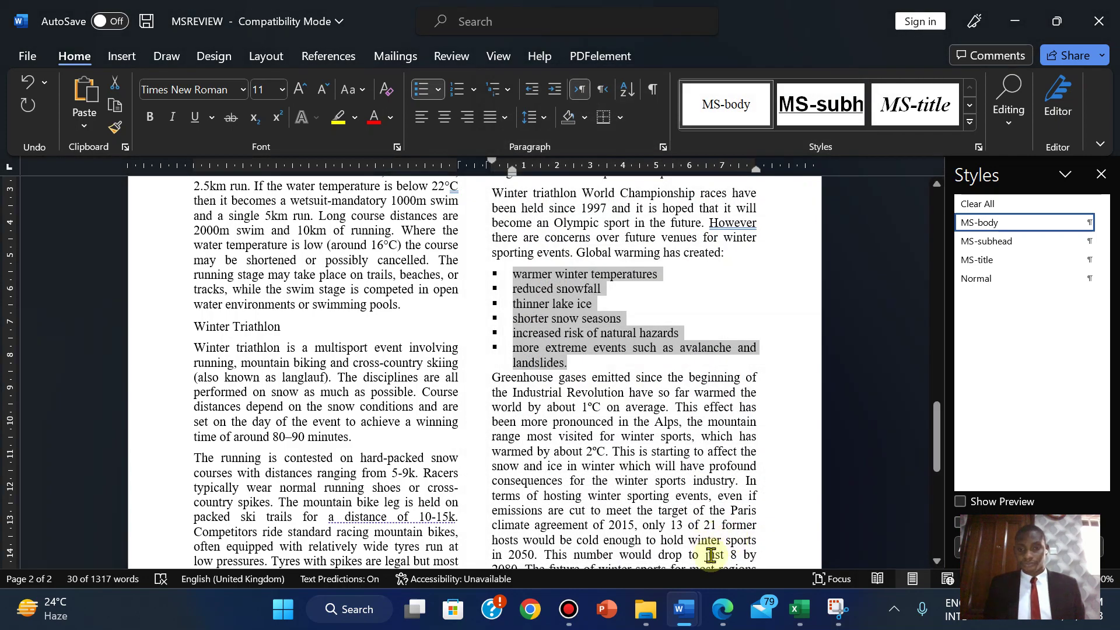
- Add an empty, unbulleted 6-point line after the landslides item
left_click(721, 612)
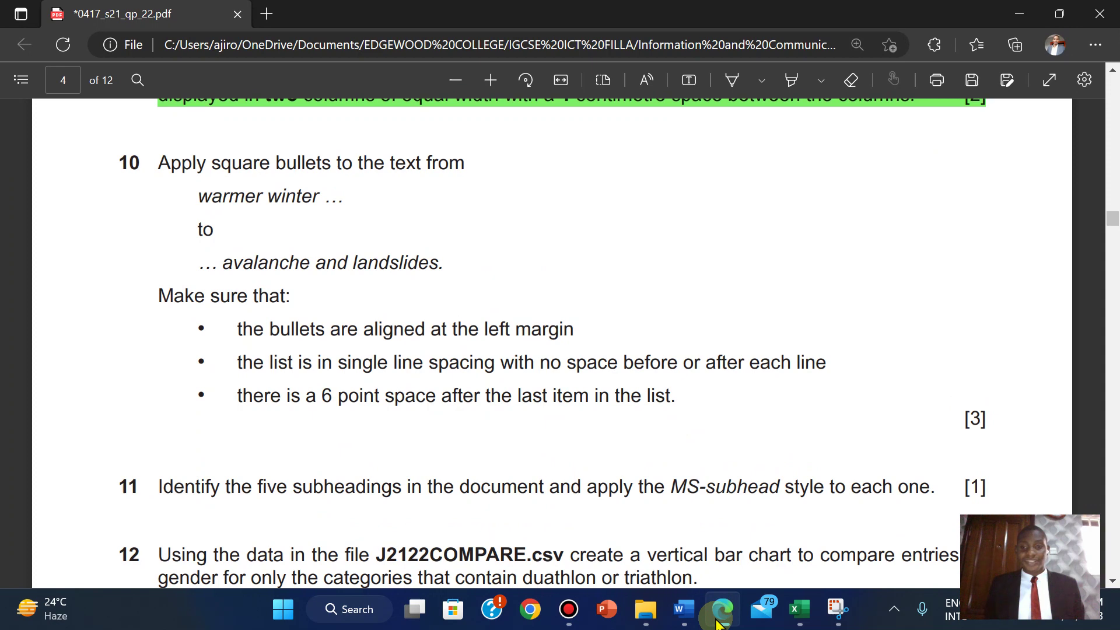
left_click(717, 622)
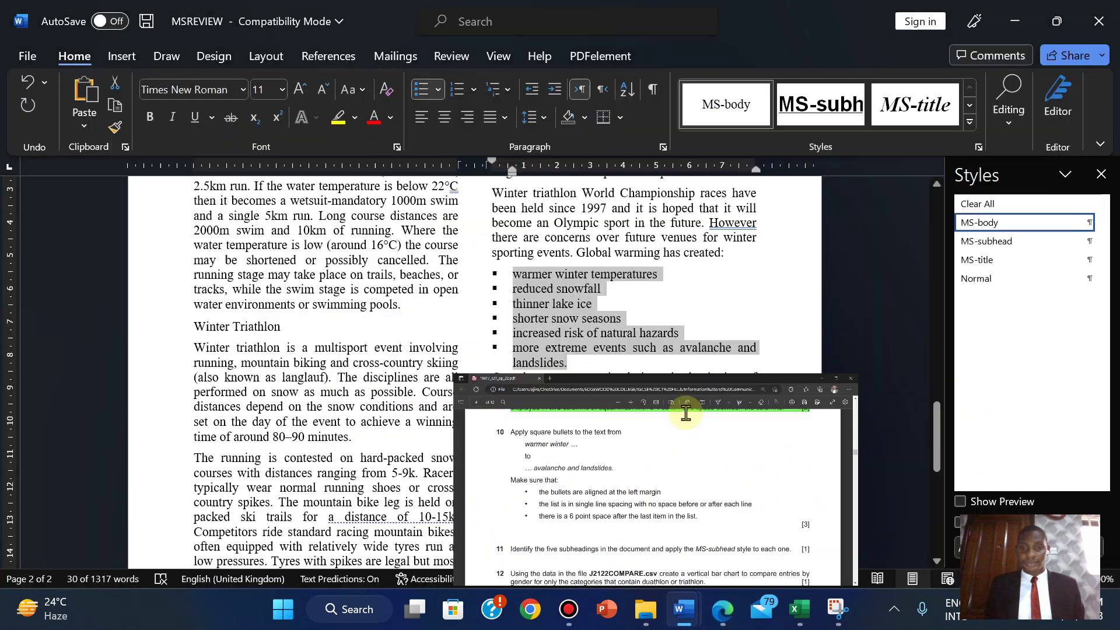
left_click(618, 362)
key("Return")
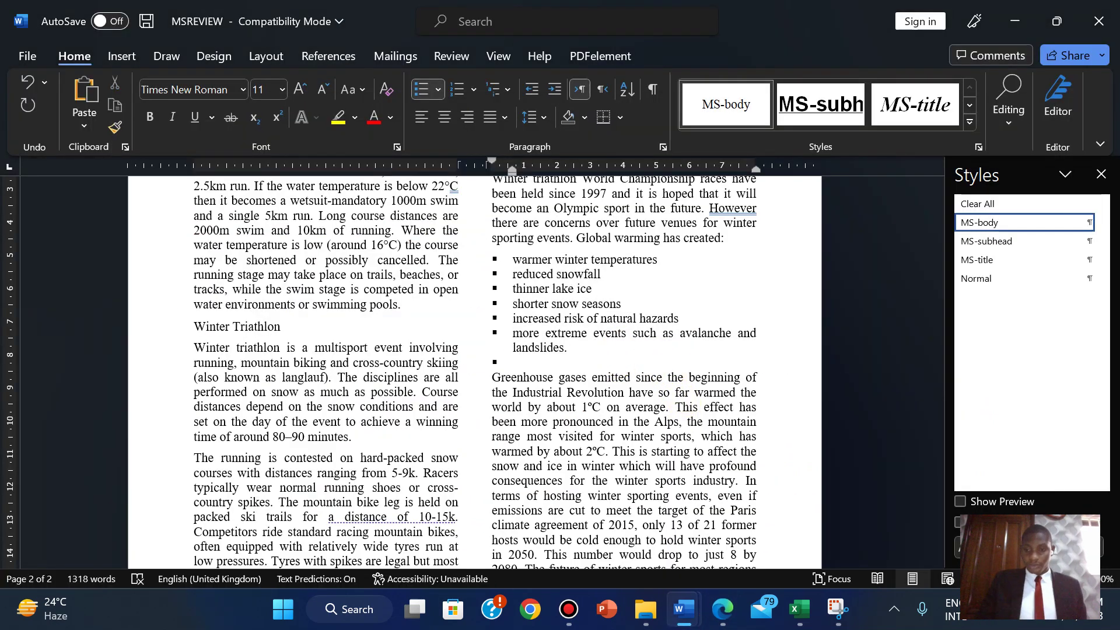
key("BackSpace")
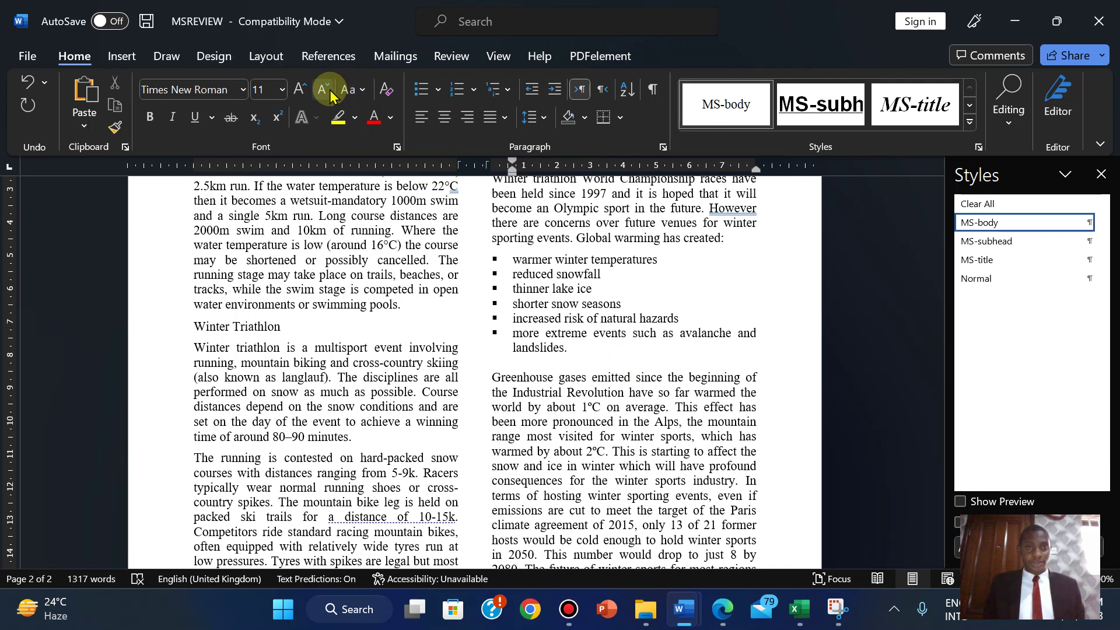
left_click(327, 91)
left_click(328, 93)
left_click(328, 92)
left_click(329, 93)
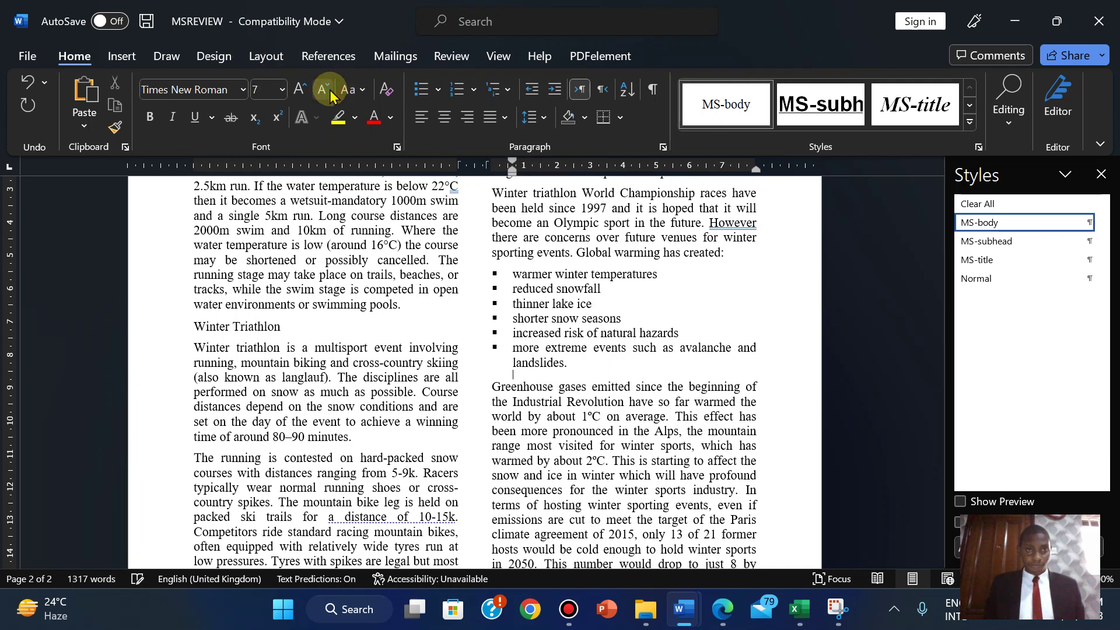
left_click(328, 92)
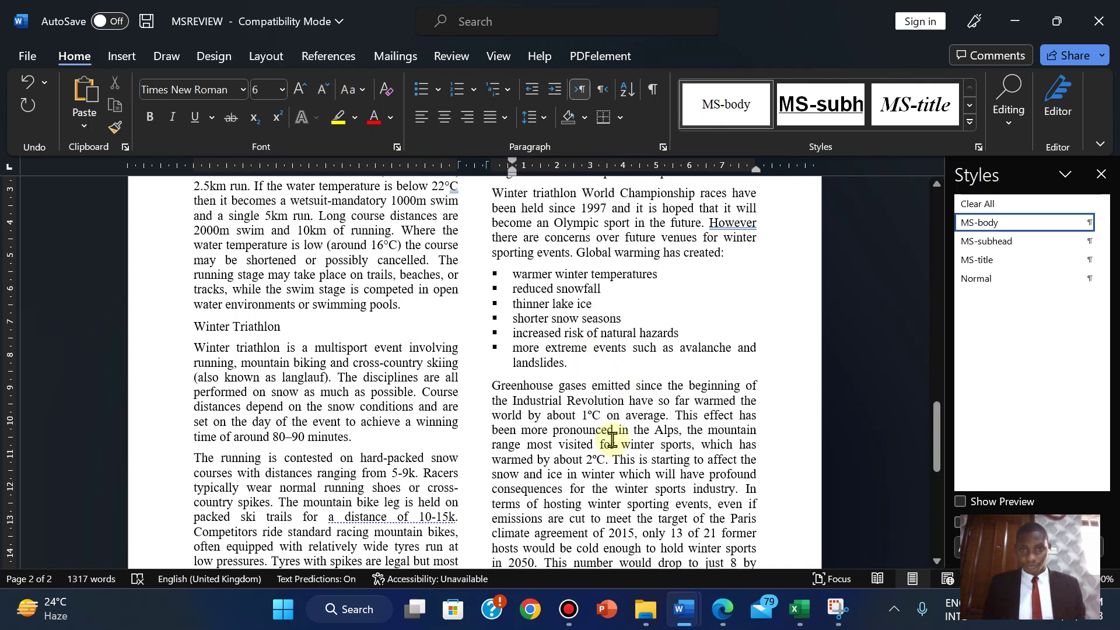
left_click(722, 609)
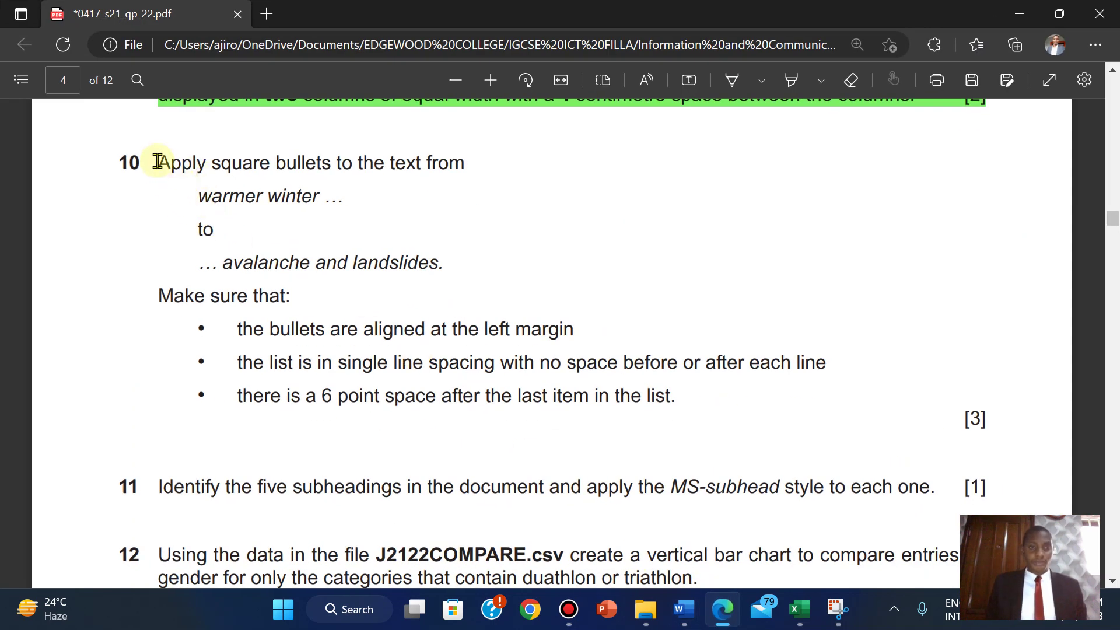
- Highlight question 10 in green in the exam PDF and scroll down
left_click_drag(159, 162, 986, 419)
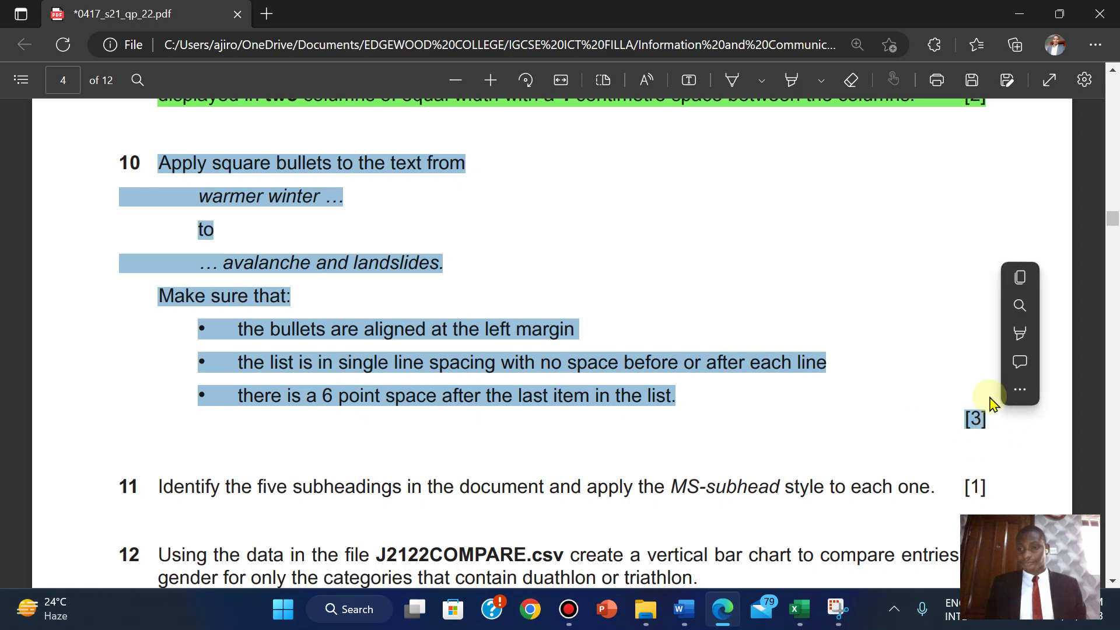
mouse_move(1021, 334)
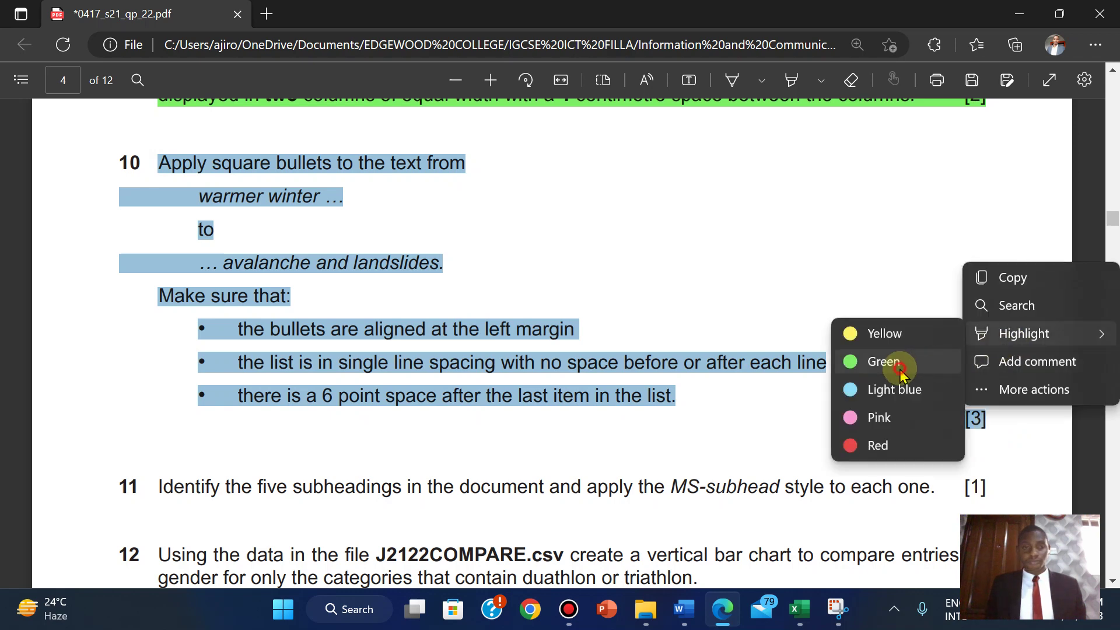
left_click(883, 362)
scroll(490, 452, "down", 3)
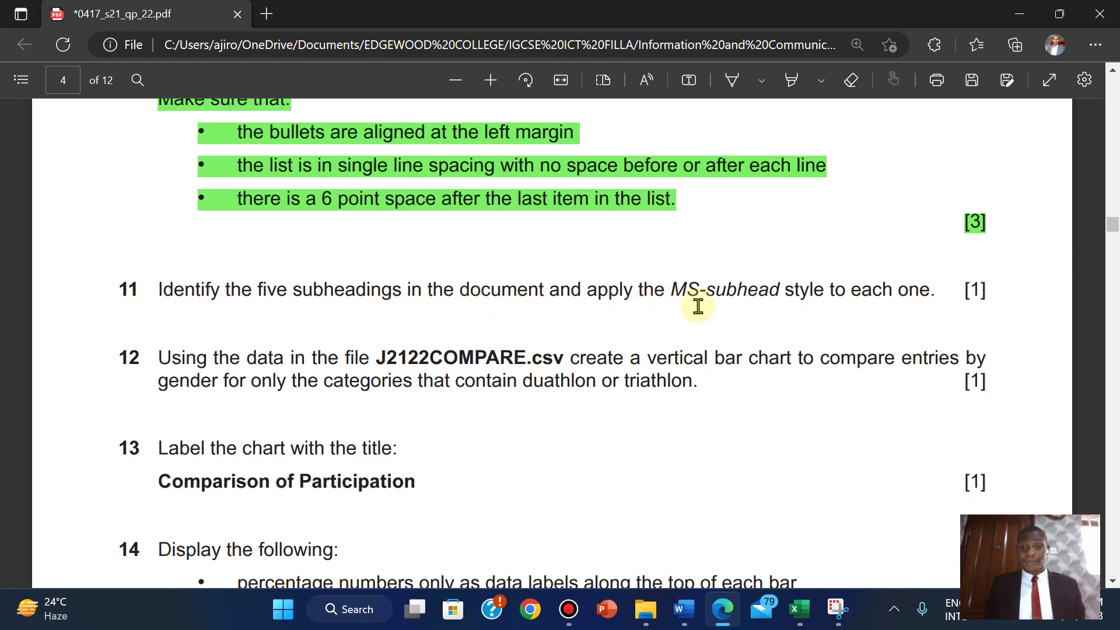
mouse_move(472, 7)
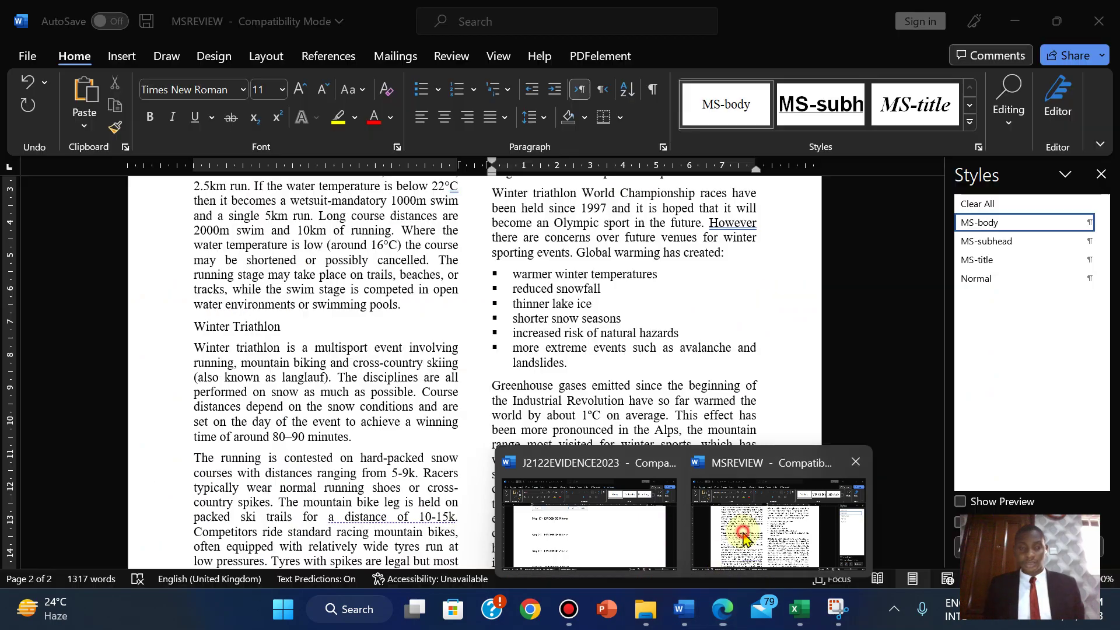
- Apply the MS-subhead style to the General Participation and Duathlon headings
left_click(778, 522)
left_click(936, 411)
left_click_drag(936, 411, 914, 233)
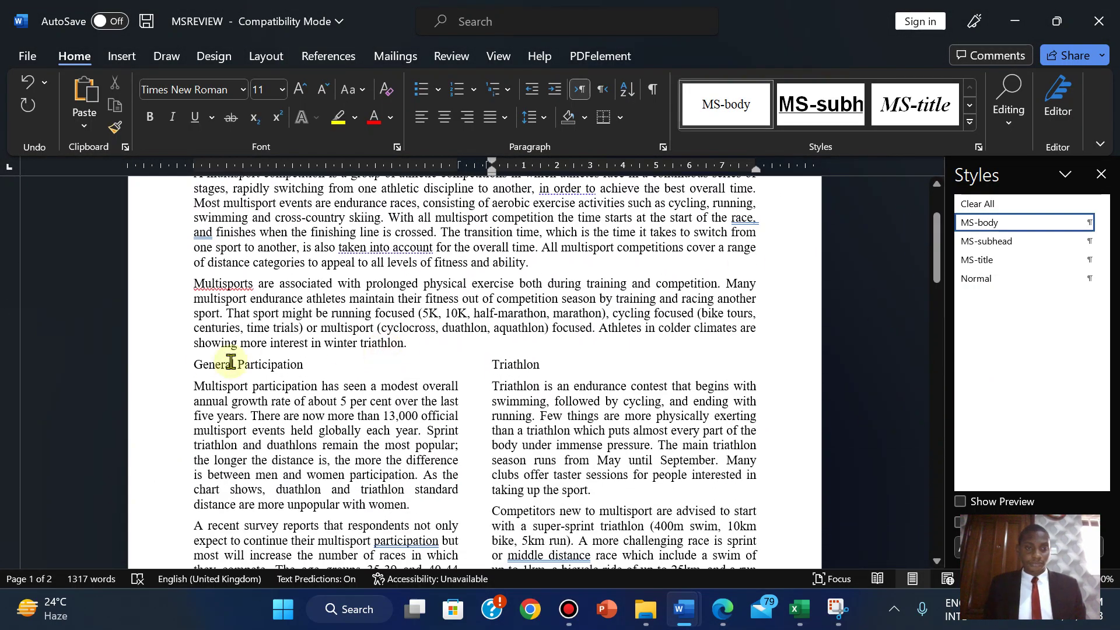
left_click(193, 364)
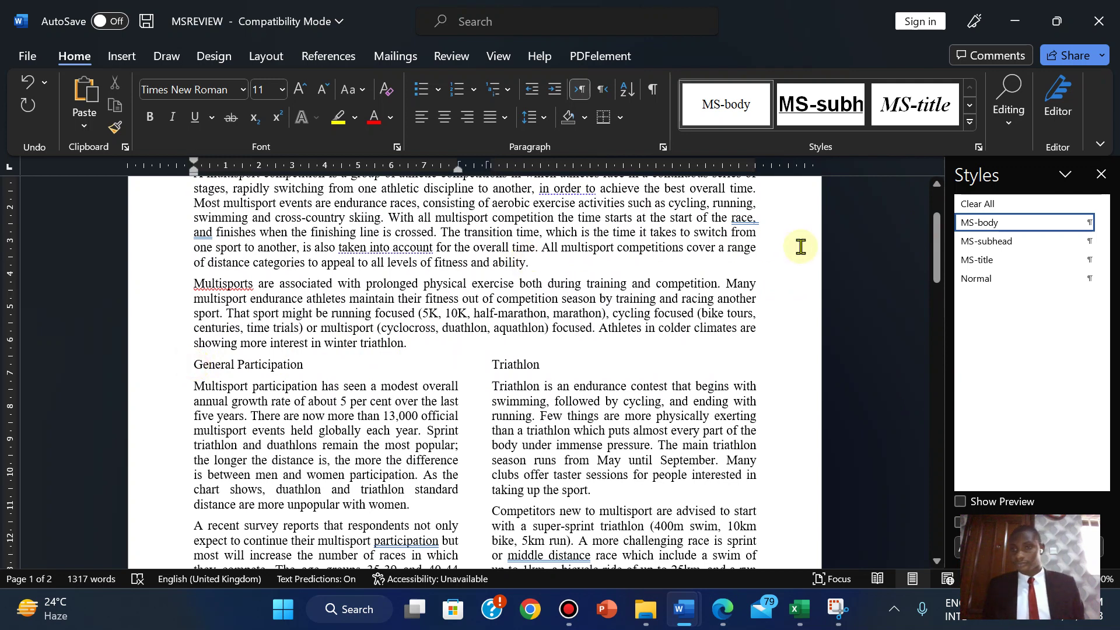
left_click(981, 241)
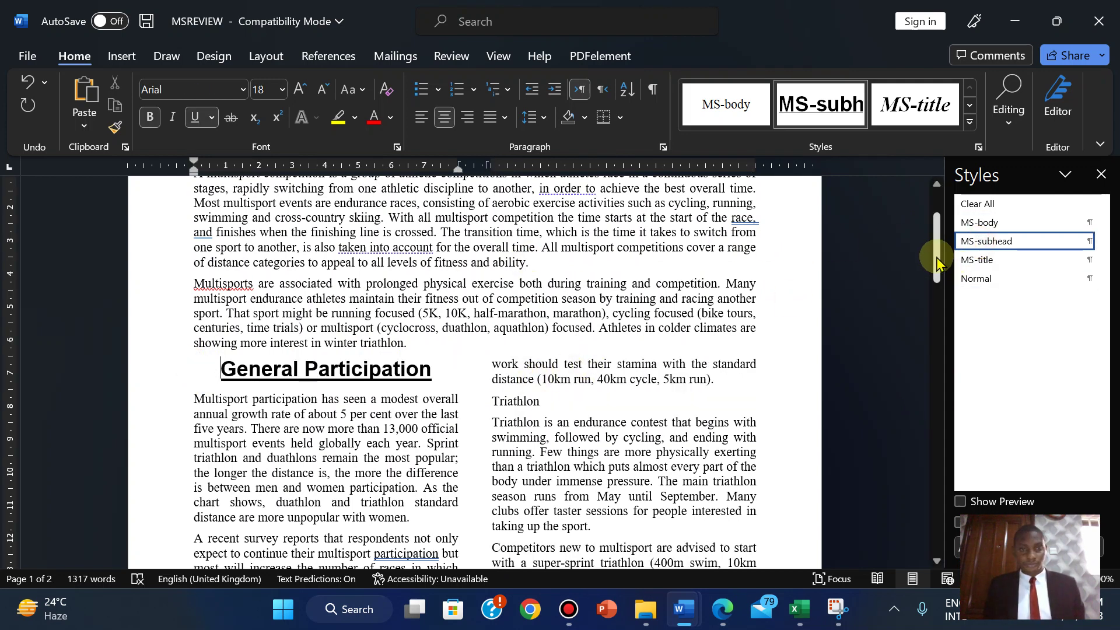
left_click_drag(937, 262, 938, 299)
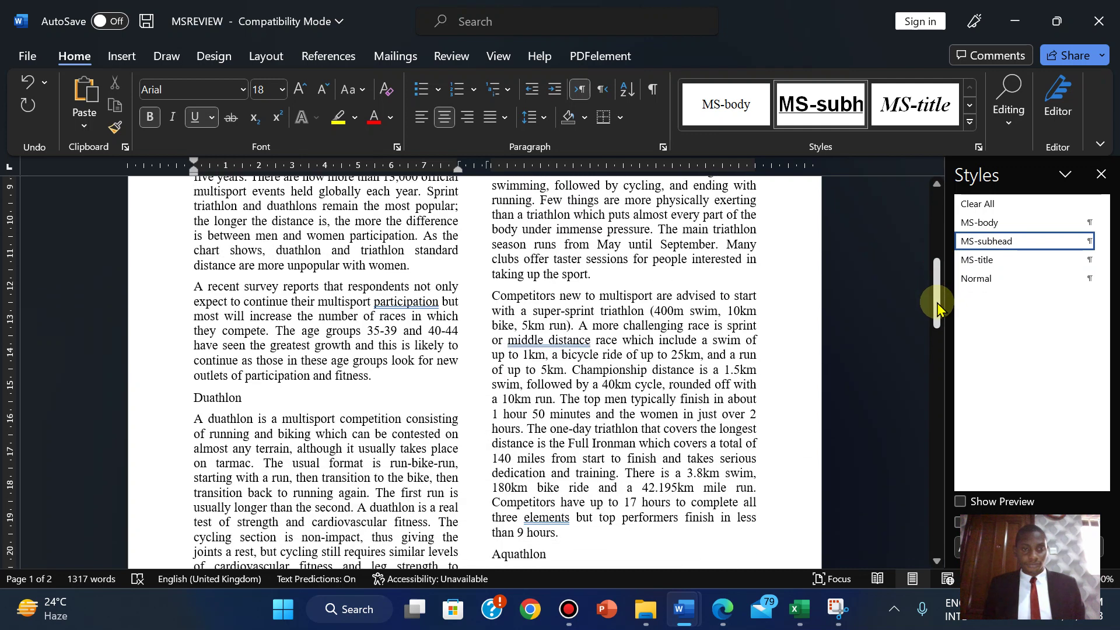
left_click(195, 398)
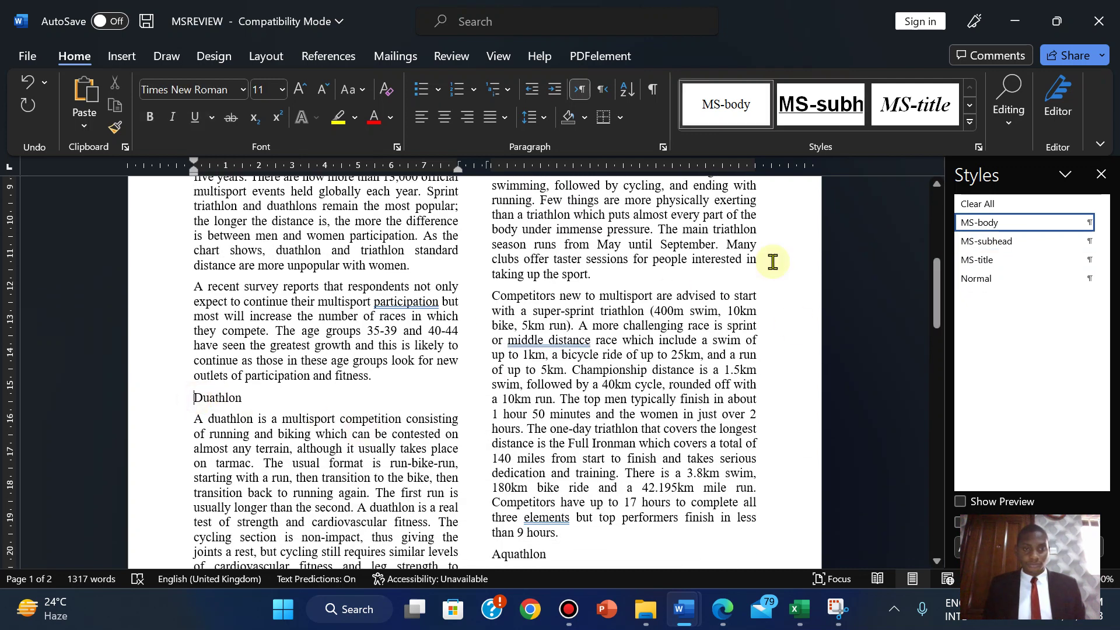
left_click(983, 242)
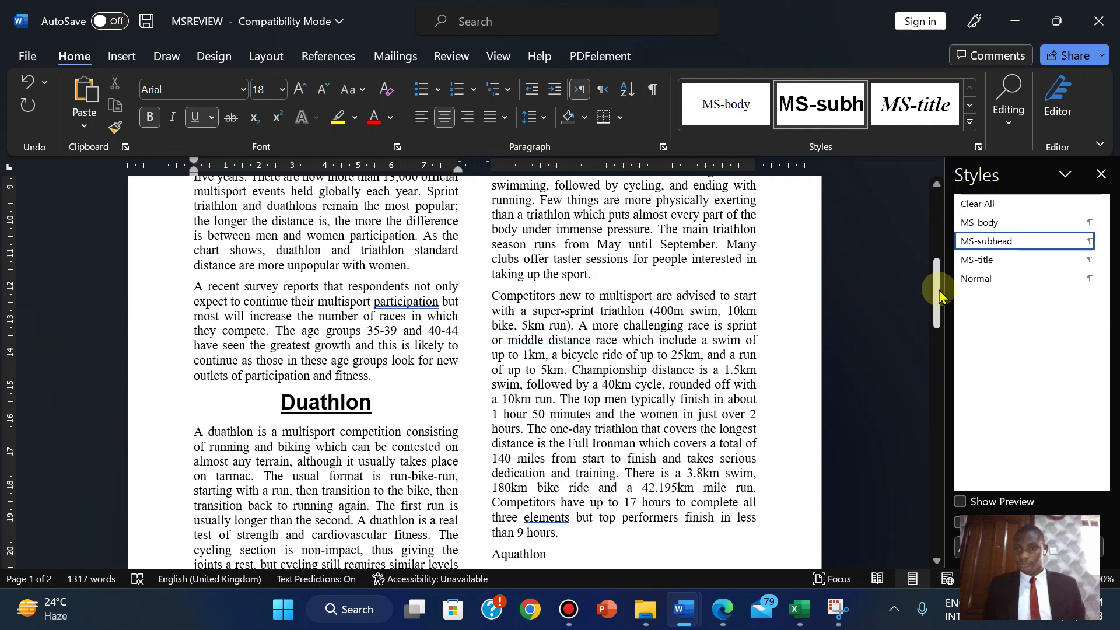
- Apply MS-subhead to the Aquathlon, Winter Triathlon and Triathlon headings as well
left_click_drag(937, 288, 927, 349)
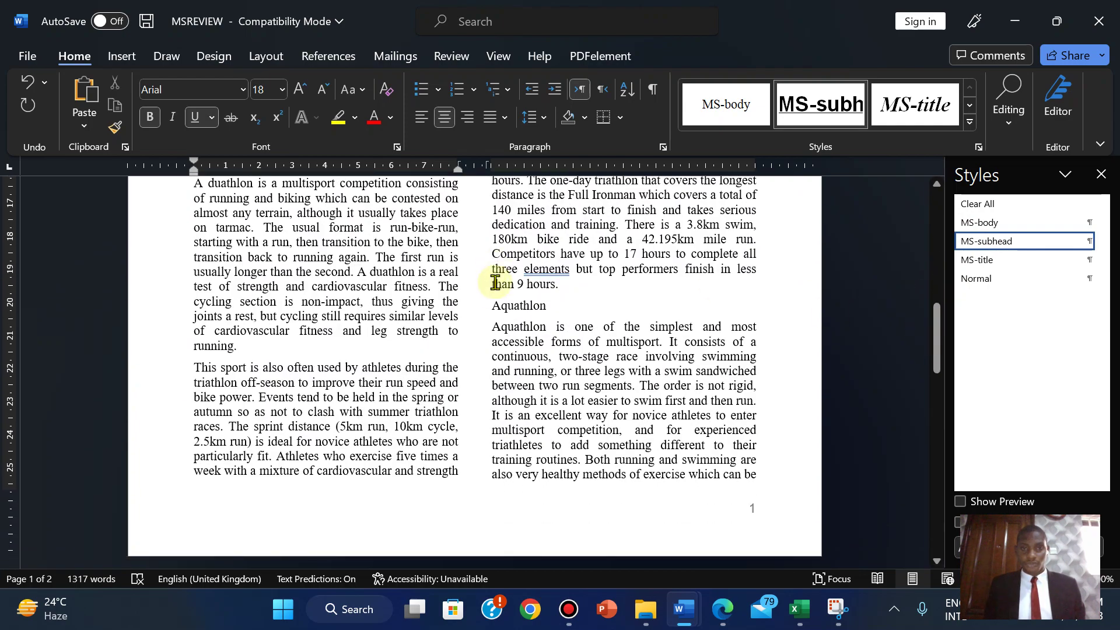
left_click(493, 305)
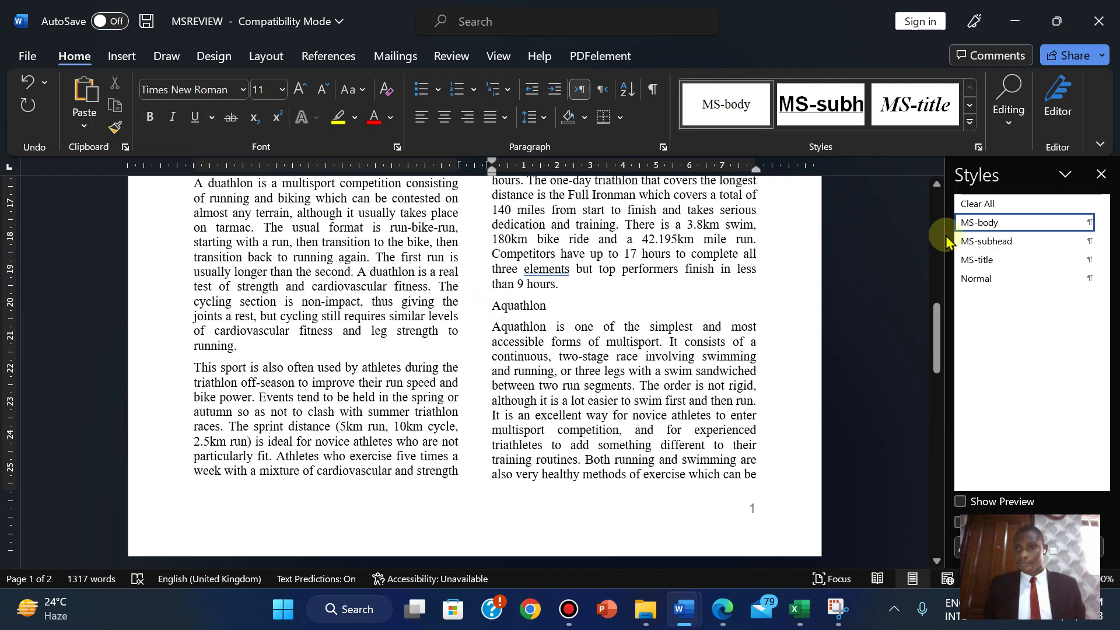
left_click(967, 241)
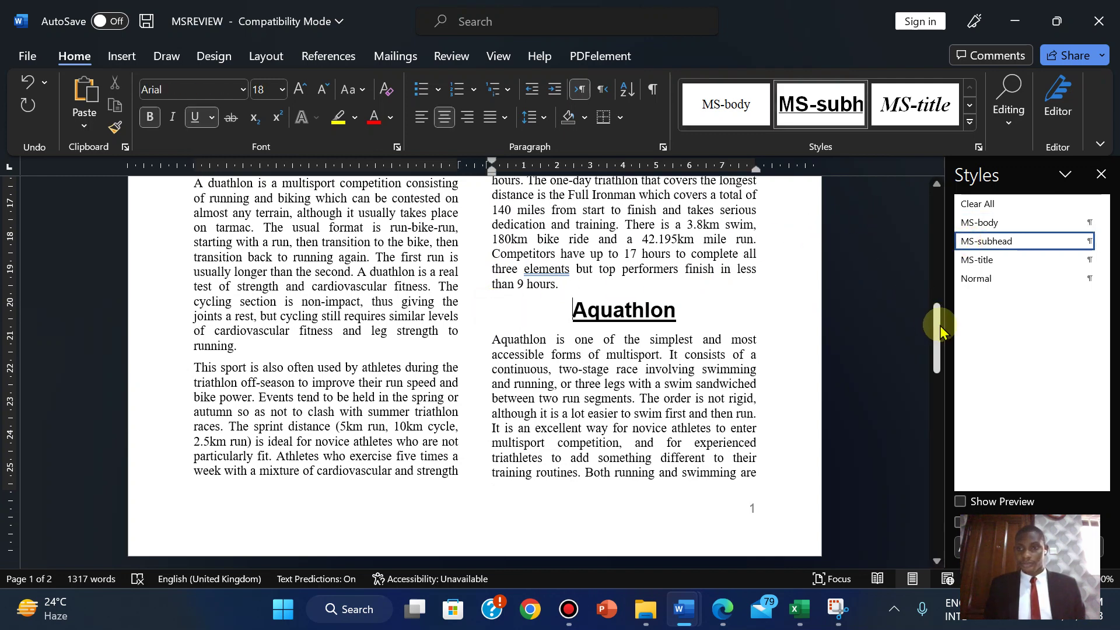
left_click_drag(939, 325, 941, 449)
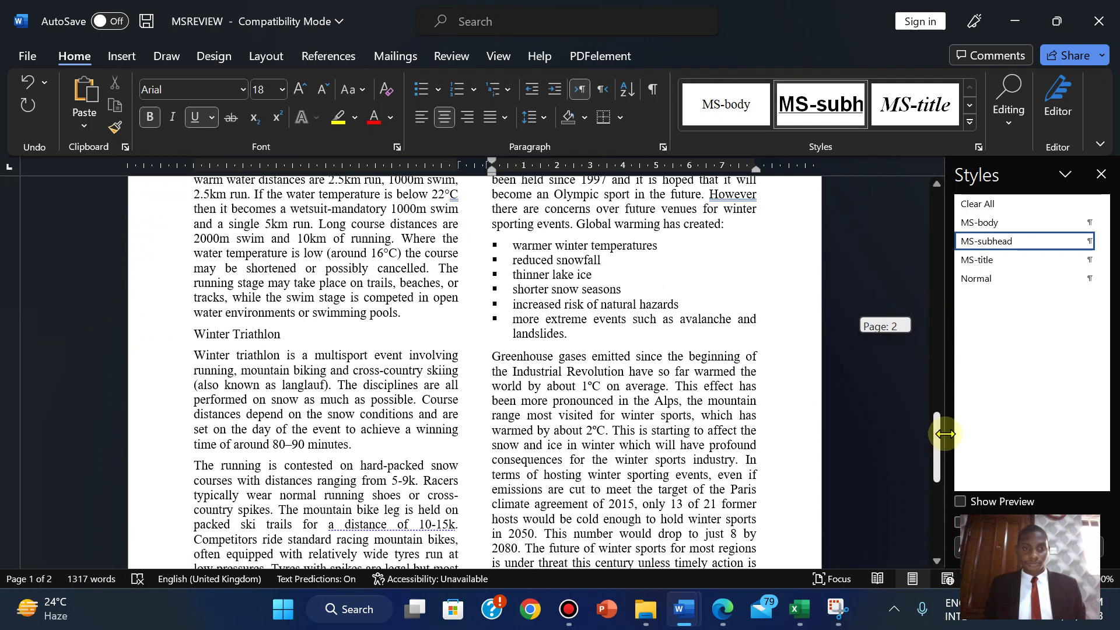
left_click(197, 339)
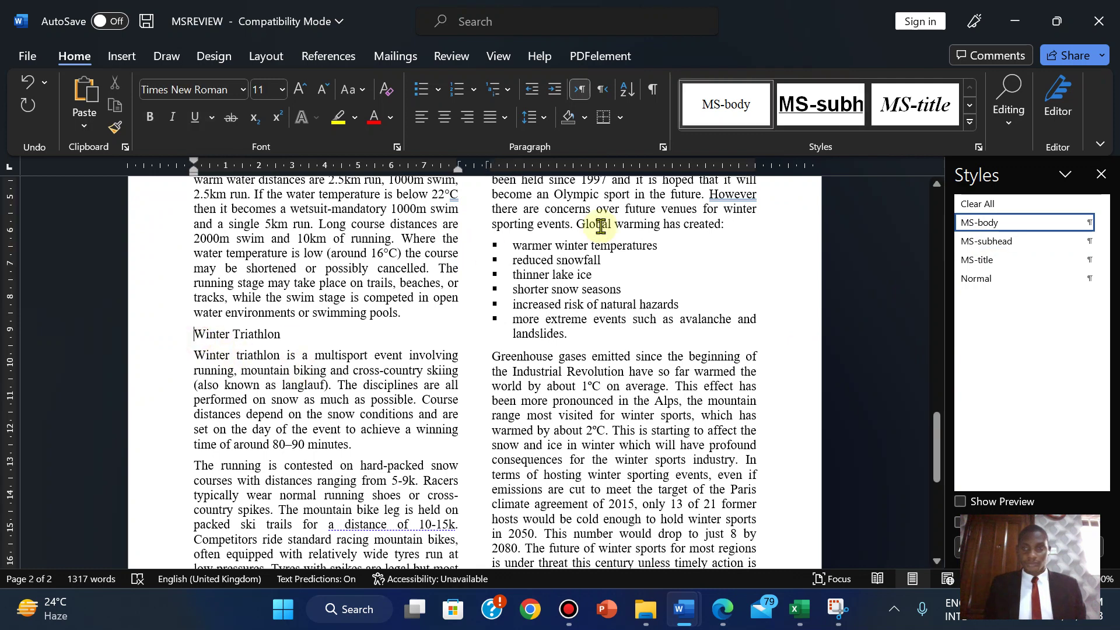
left_click(987, 242)
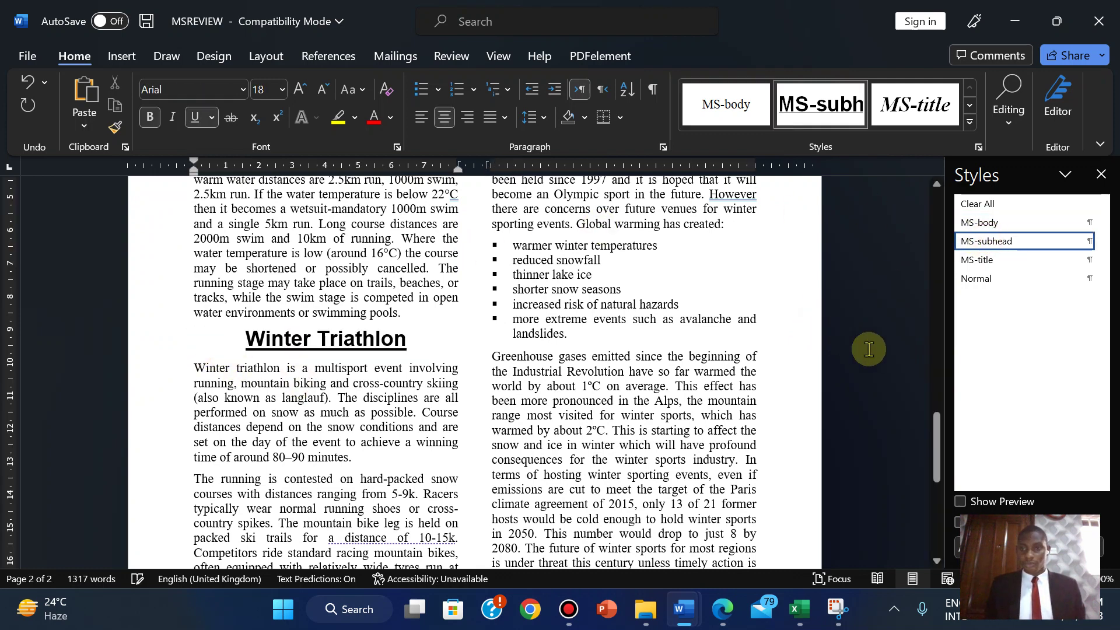
left_click_drag(937, 440, 891, 251)
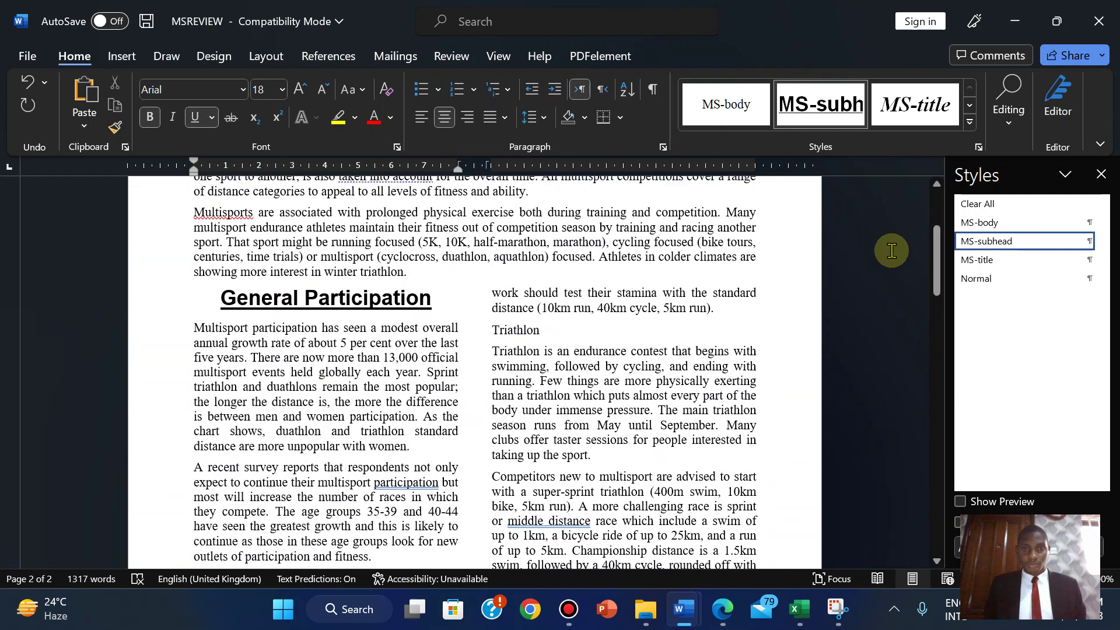
left_click(494, 329)
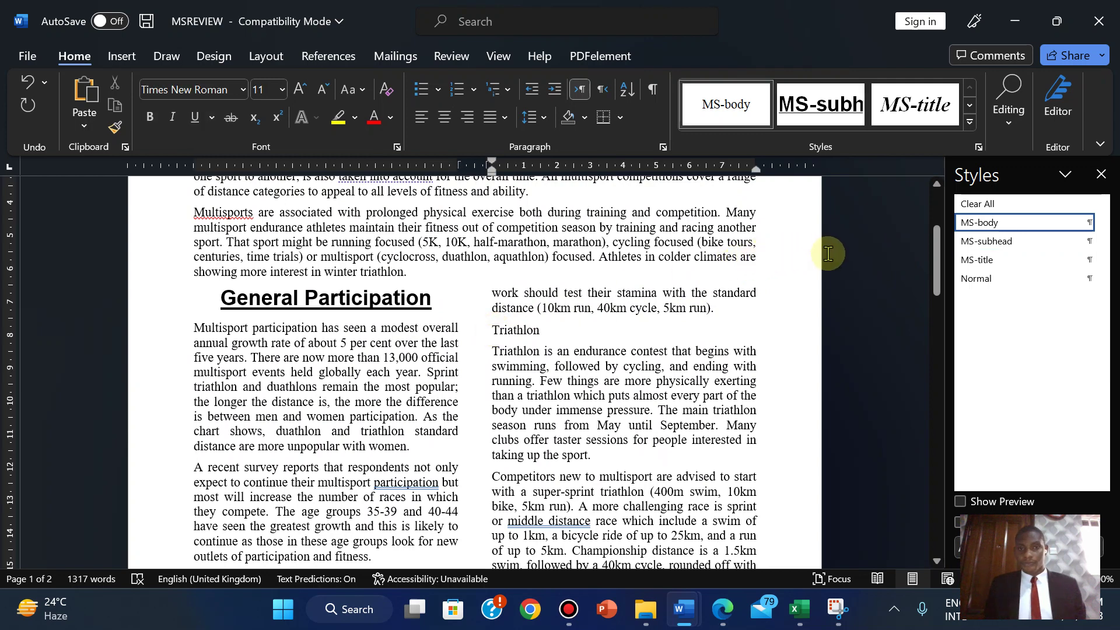
left_click(990, 242)
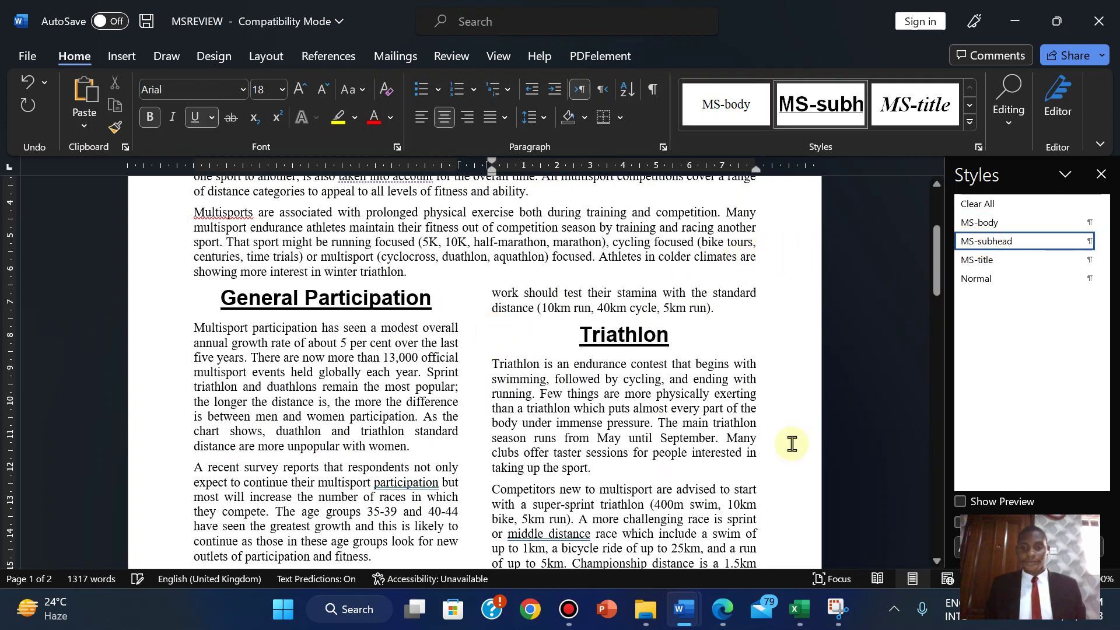
left_click(721, 618)
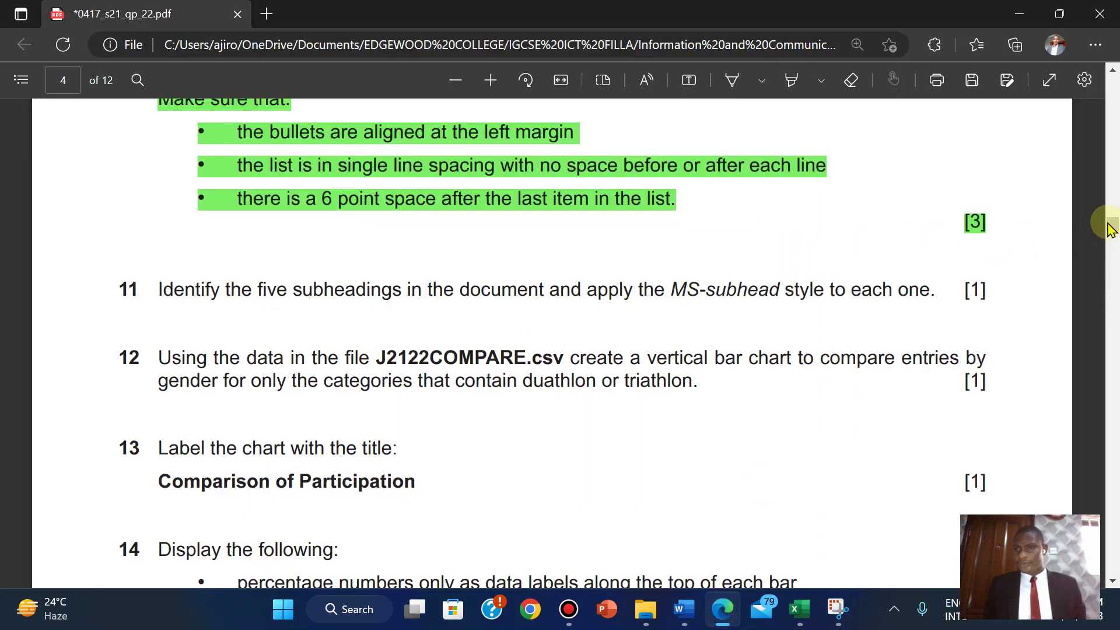
- Highlight question 11 in green in the exam PDF
left_click_drag(1111, 225, 1104, 182)
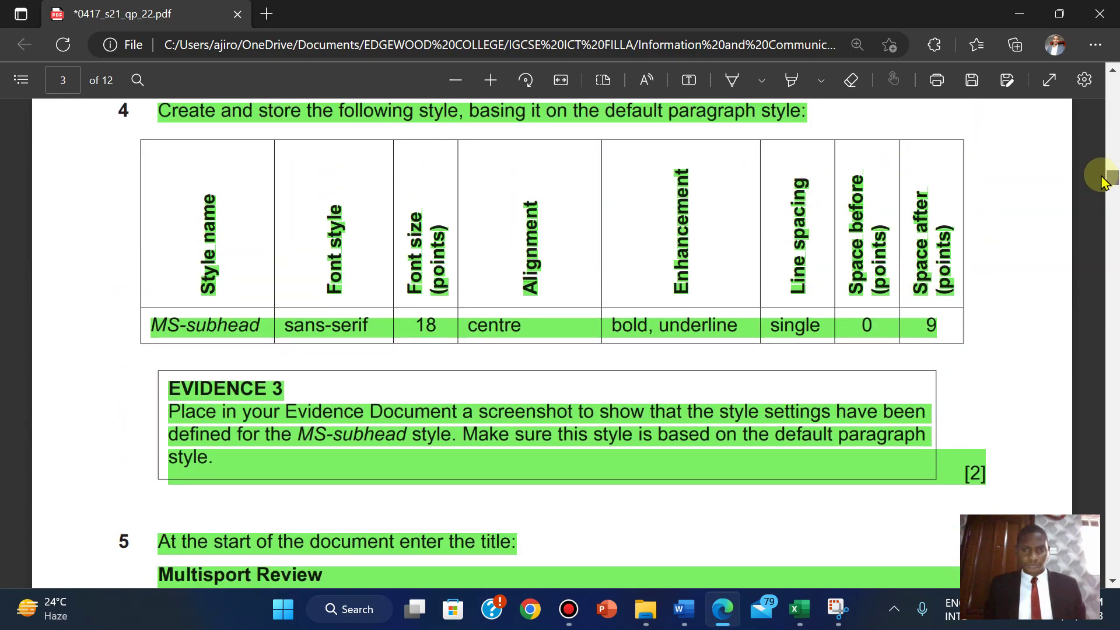
left_click_drag(1104, 182, 1105, 196)
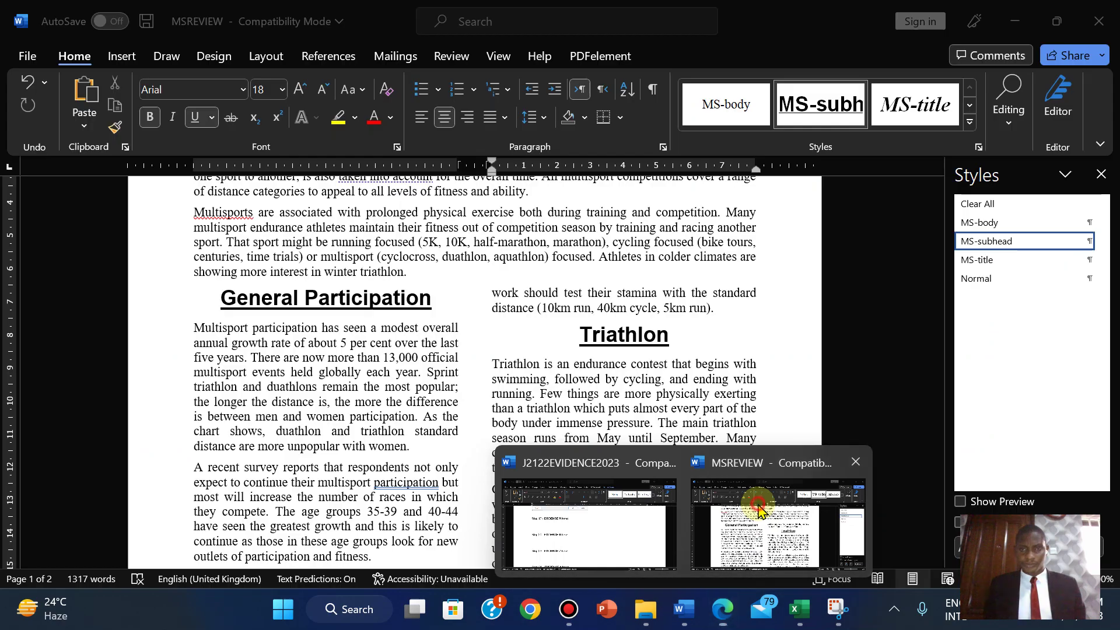
left_click(755, 513)
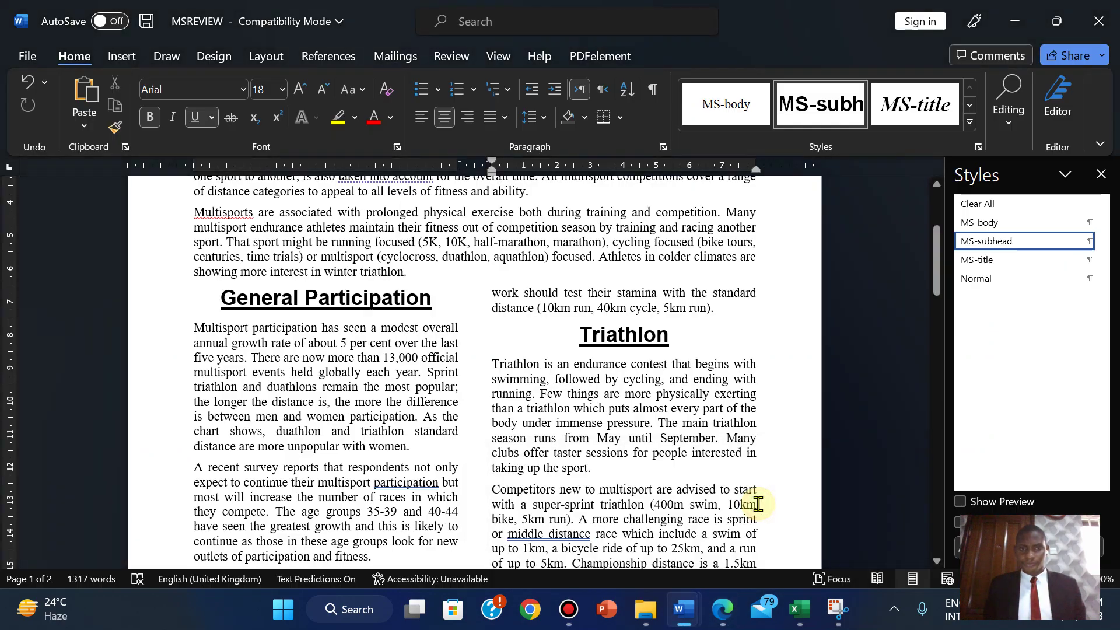
left_click(722, 608)
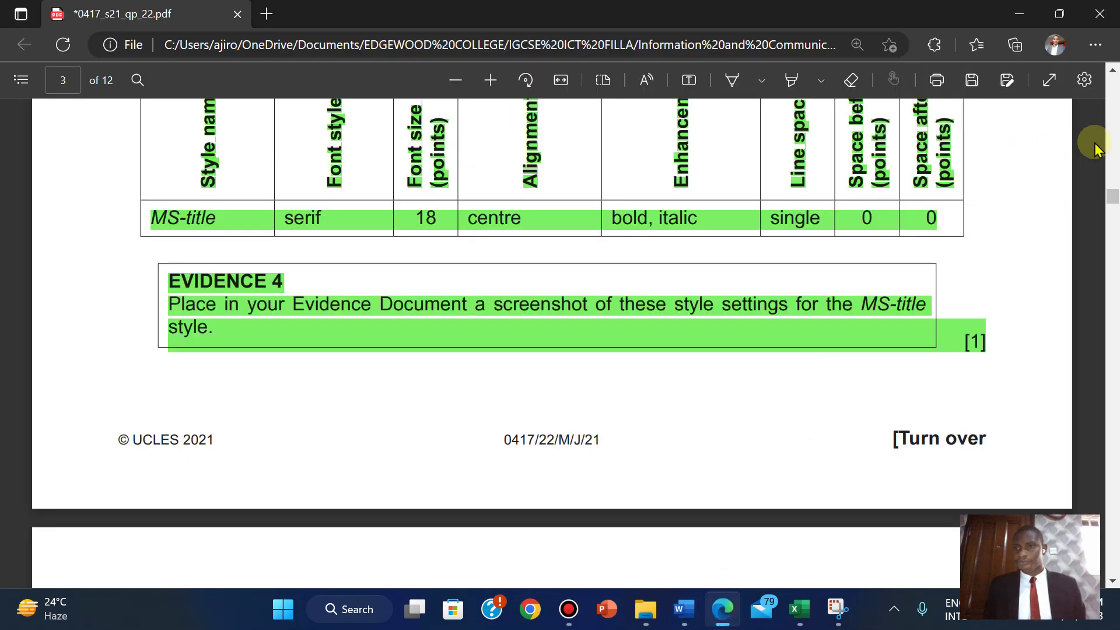
left_click_drag(1112, 200, 1111, 228)
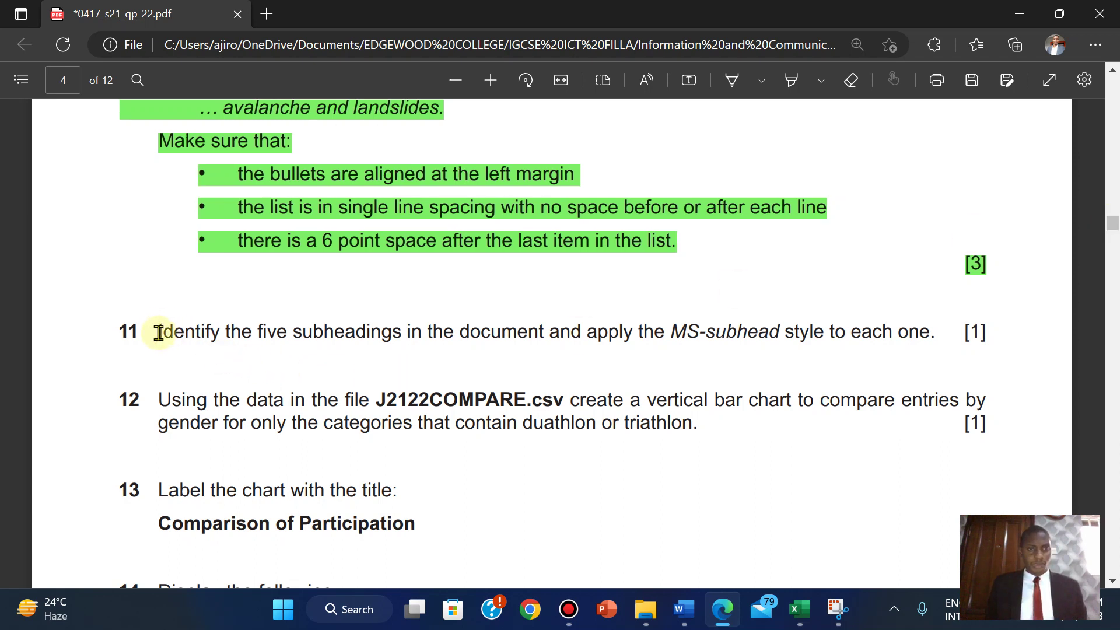
left_click_drag(159, 332, 995, 315)
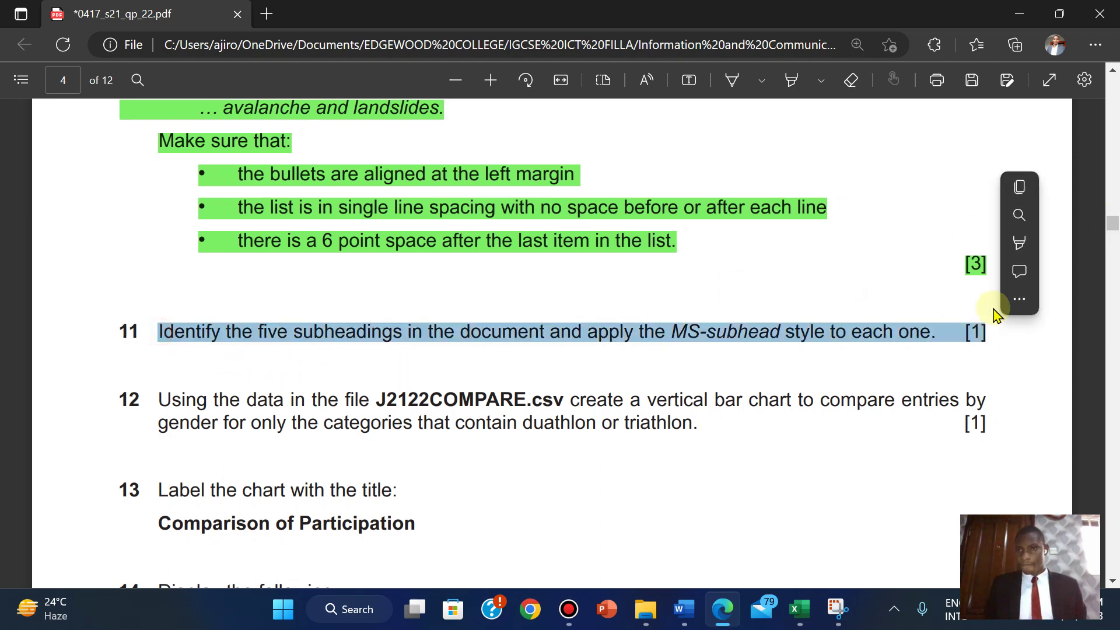
mouse_move(1025, 243)
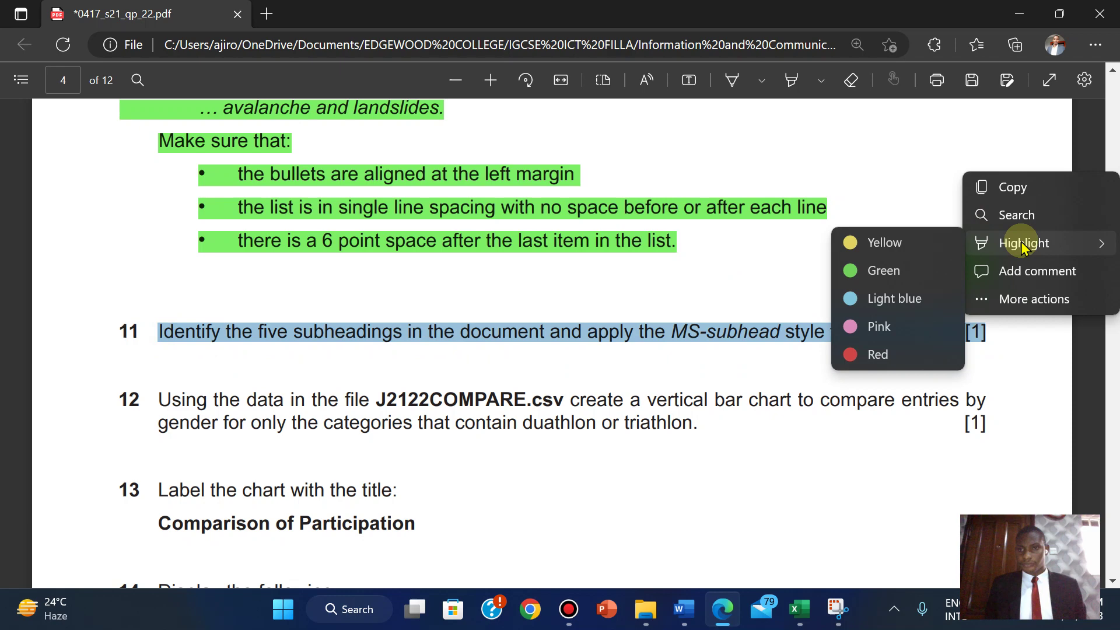
left_click(886, 277)
- Read chart questions 12–15 and bring up the source files folder in File Explorer
scroll(618, 423, "down", 5)
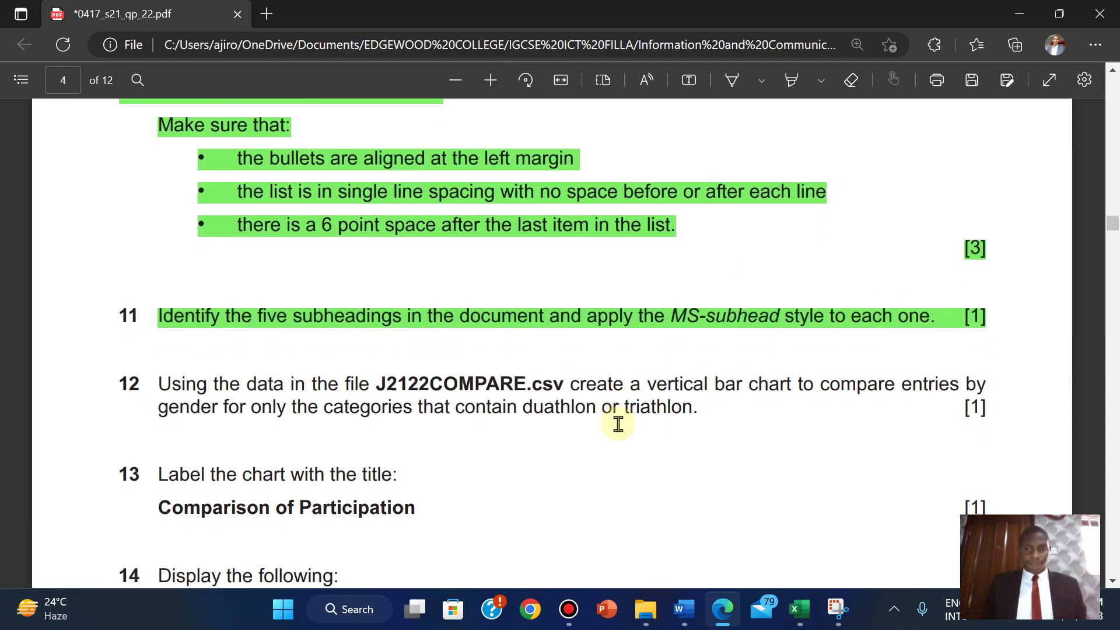
scroll(618, 423, "up", 1)
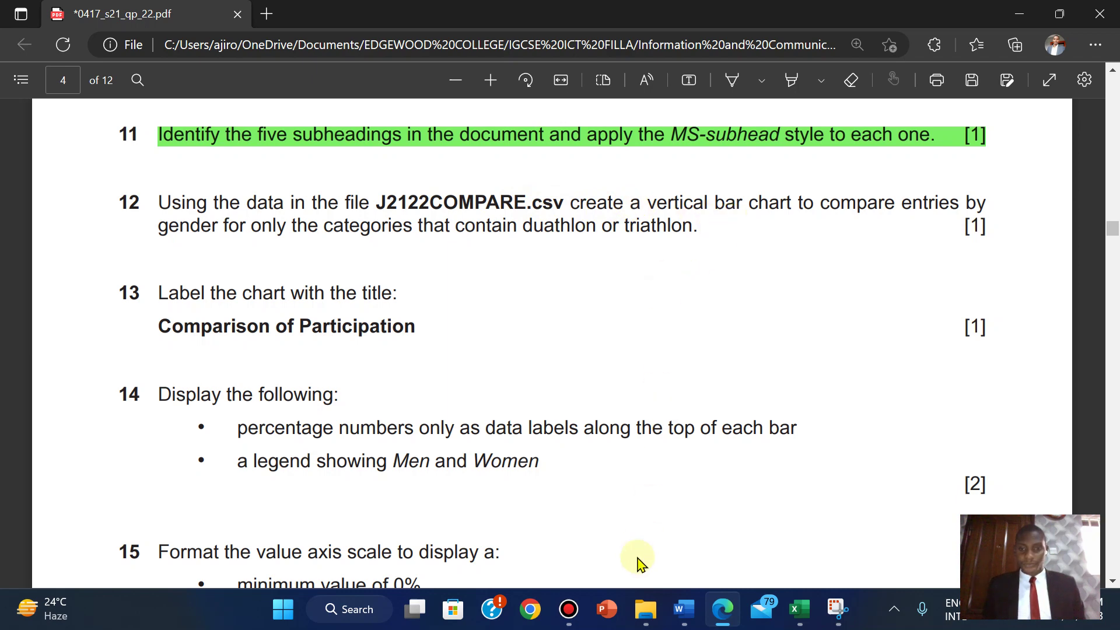
left_click(639, 610)
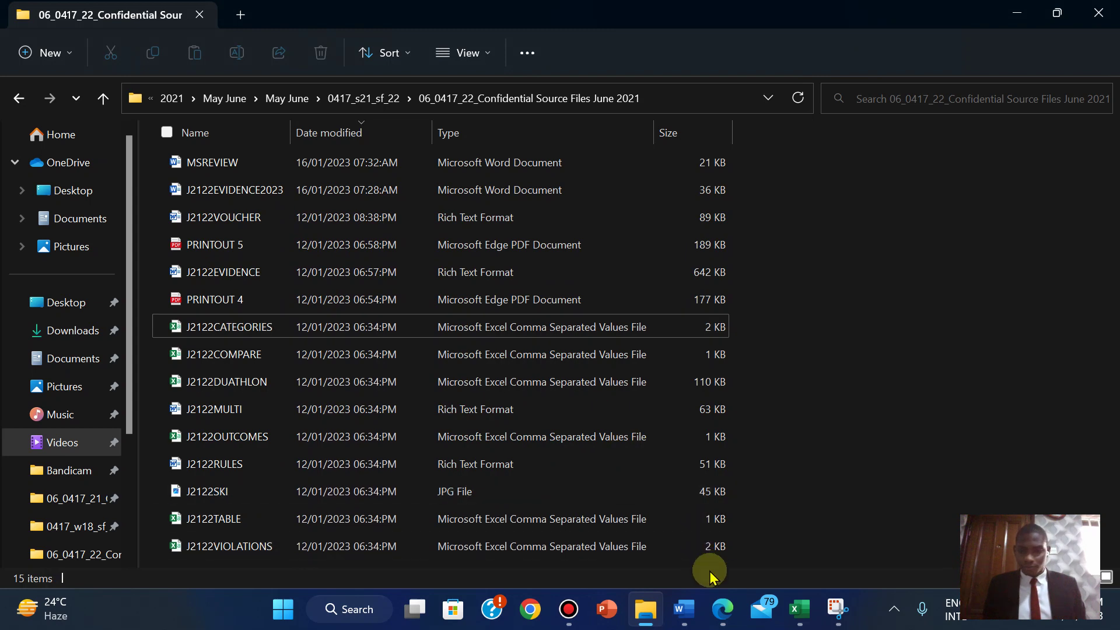
- Open the J2122COMPARE data file from the confidential source files folder in Excel
left_click(722, 606)
left_click(724, 604)
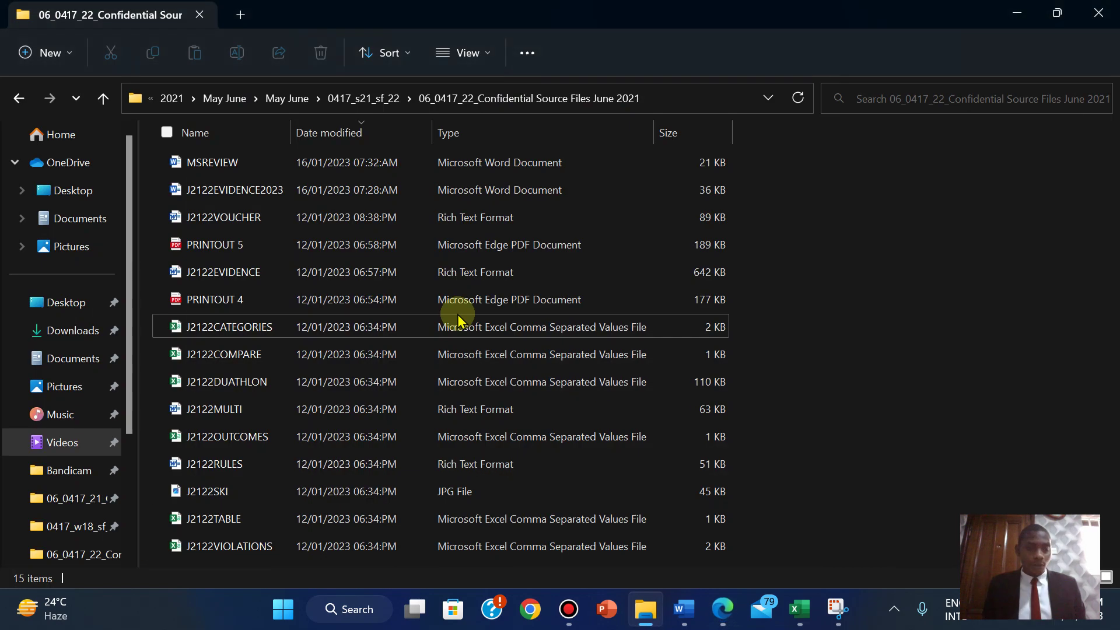
left_click(233, 365)
double_click(233, 366)
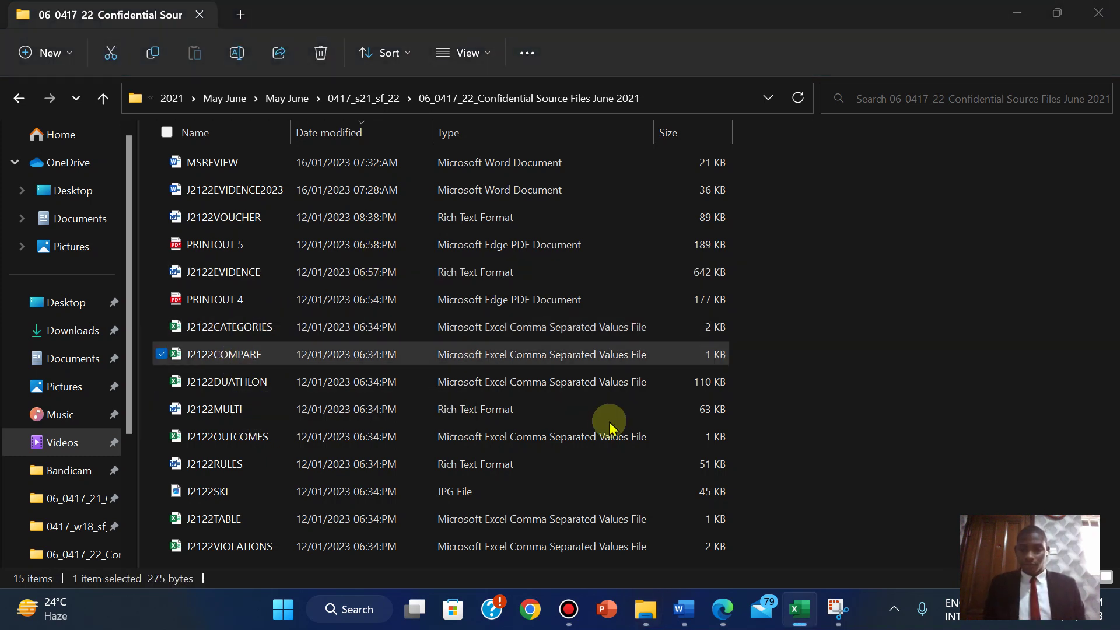
mouse_move(799, 610)
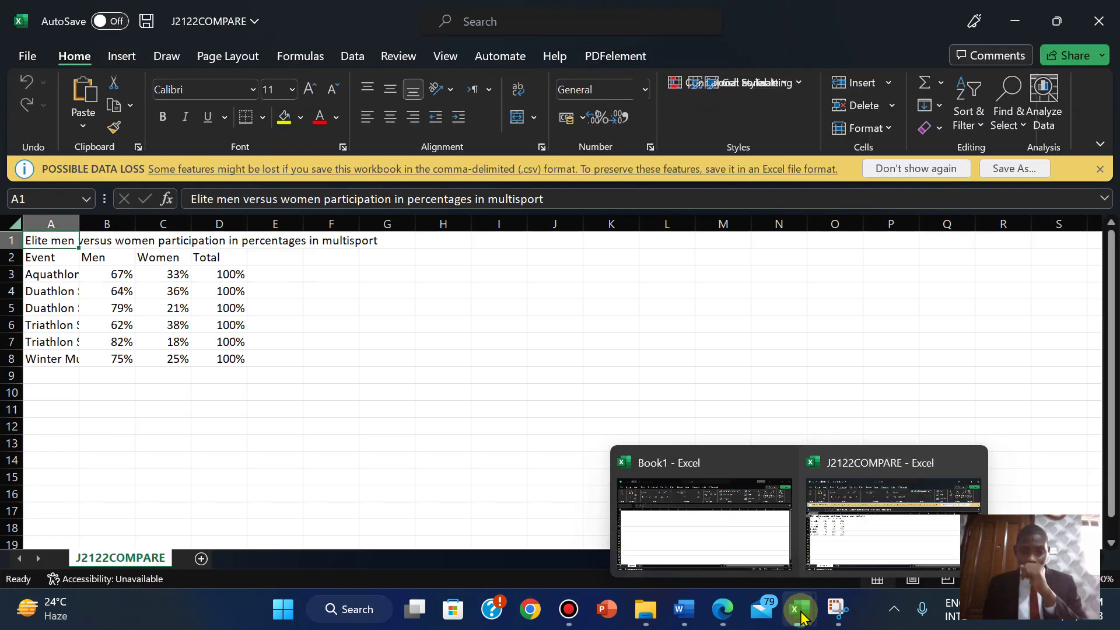
- Save J2122COMPARE as an Excel Workbook
left_click(1013, 169)
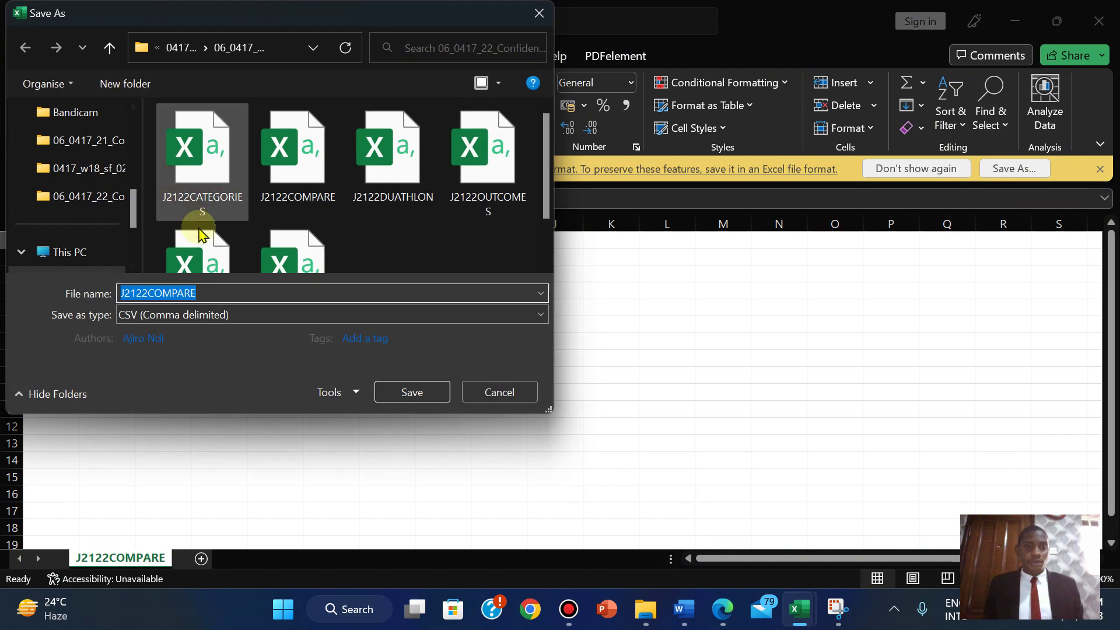
left_click(174, 315)
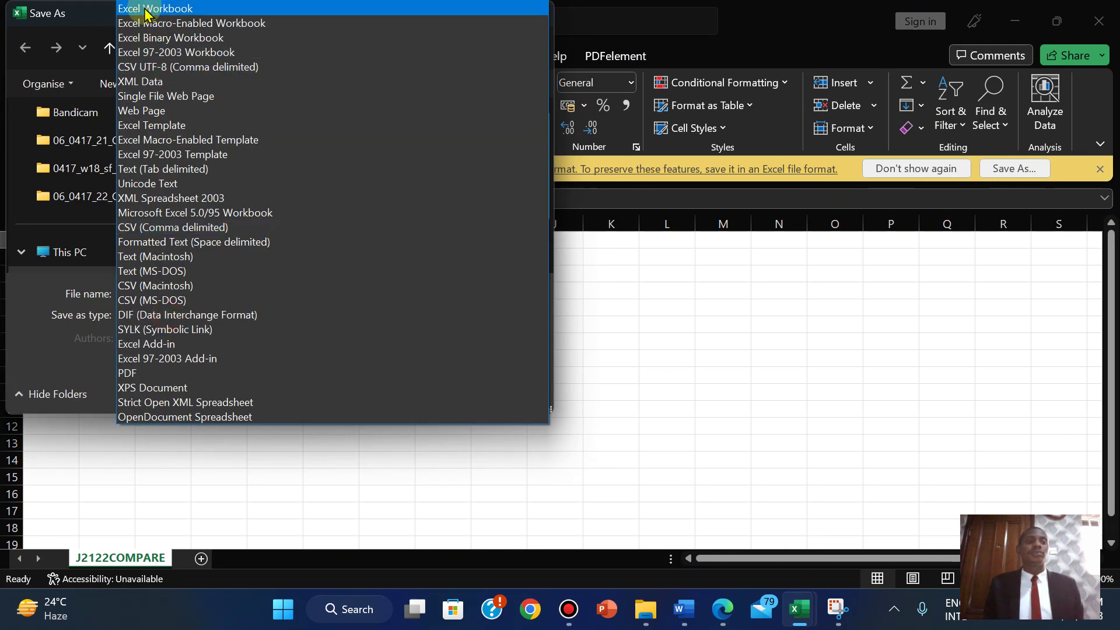
left_click(146, 10)
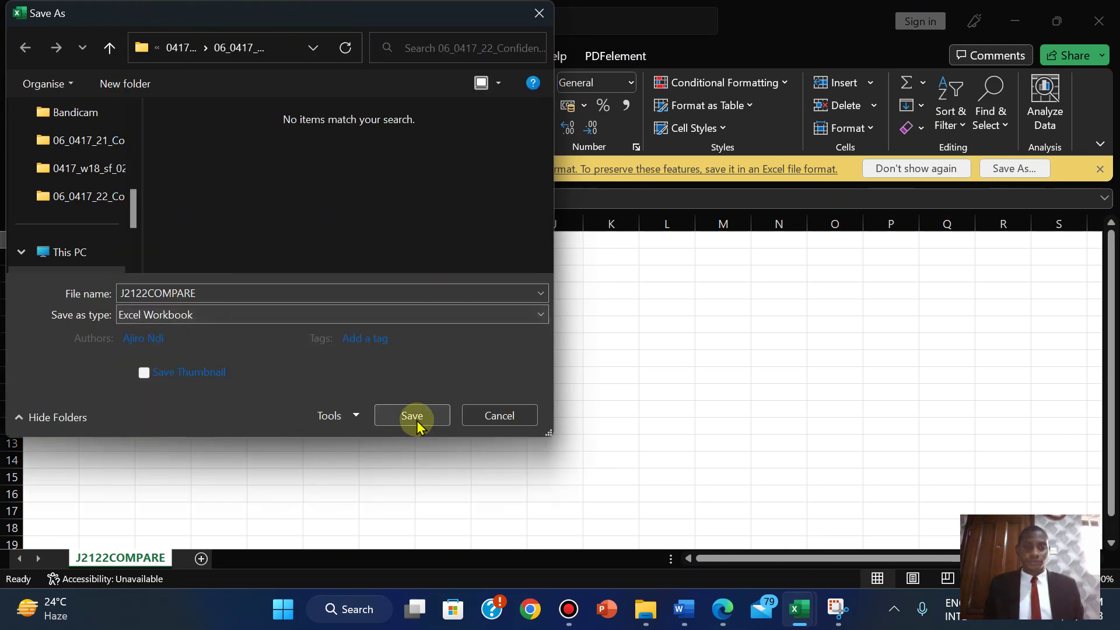
left_click(413, 416)
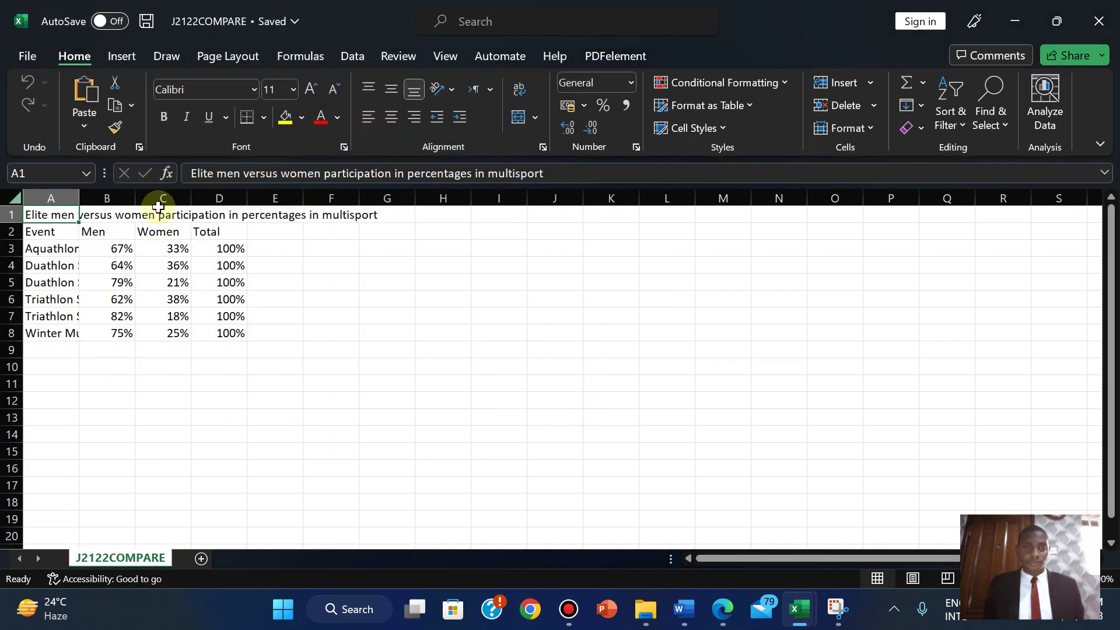
- Autofit columns A, B, C and D to their contents
double_click(79, 197)
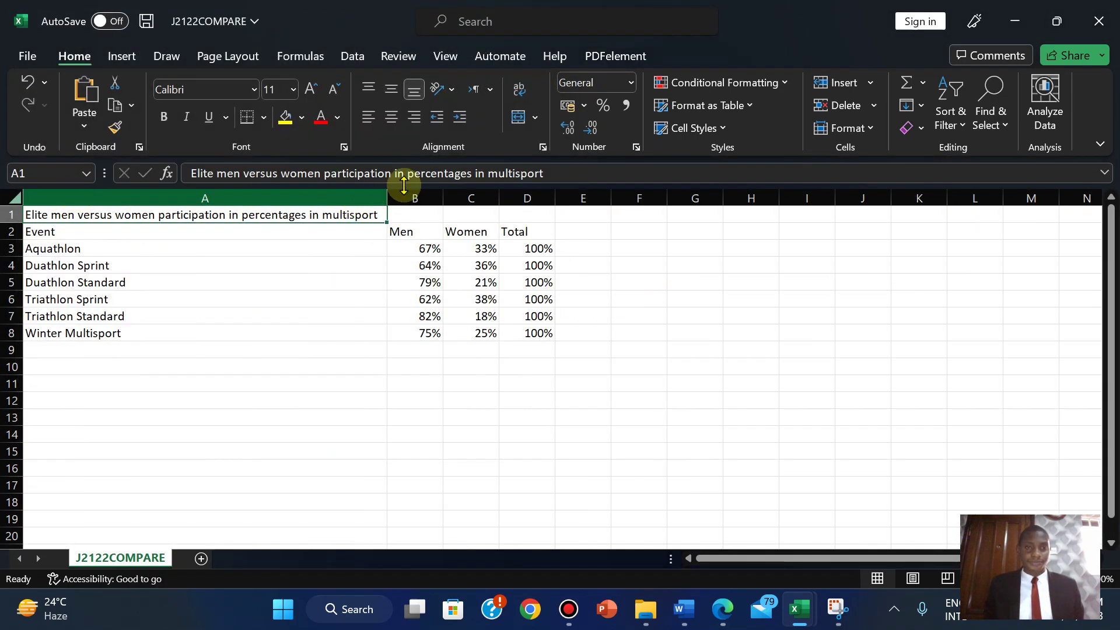
double_click(442, 197)
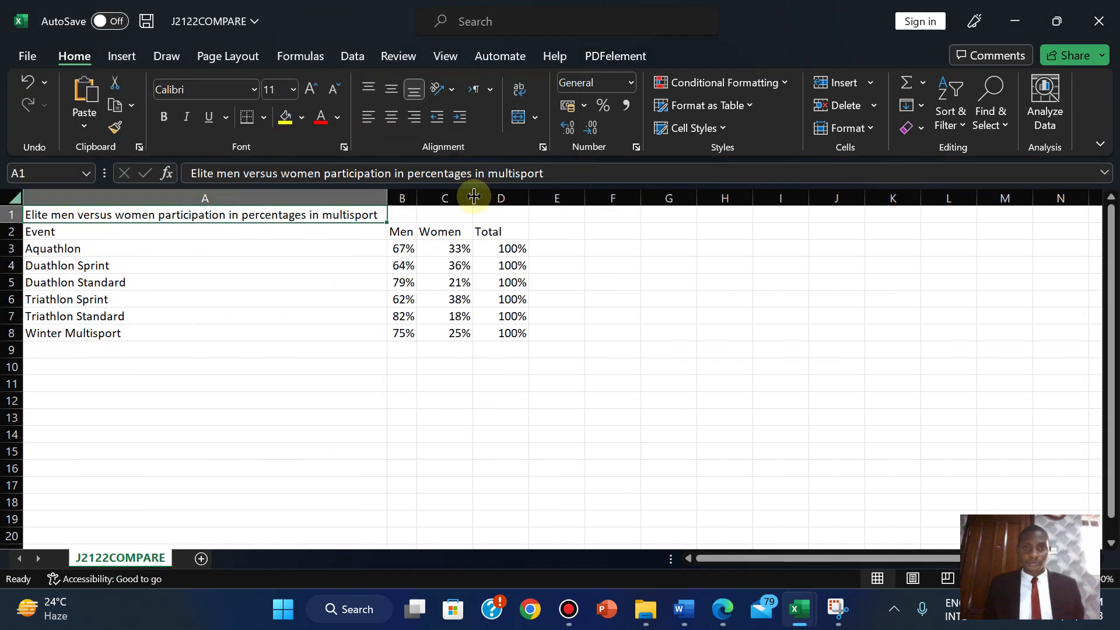
double_click(473, 197)
double_click(522, 197)
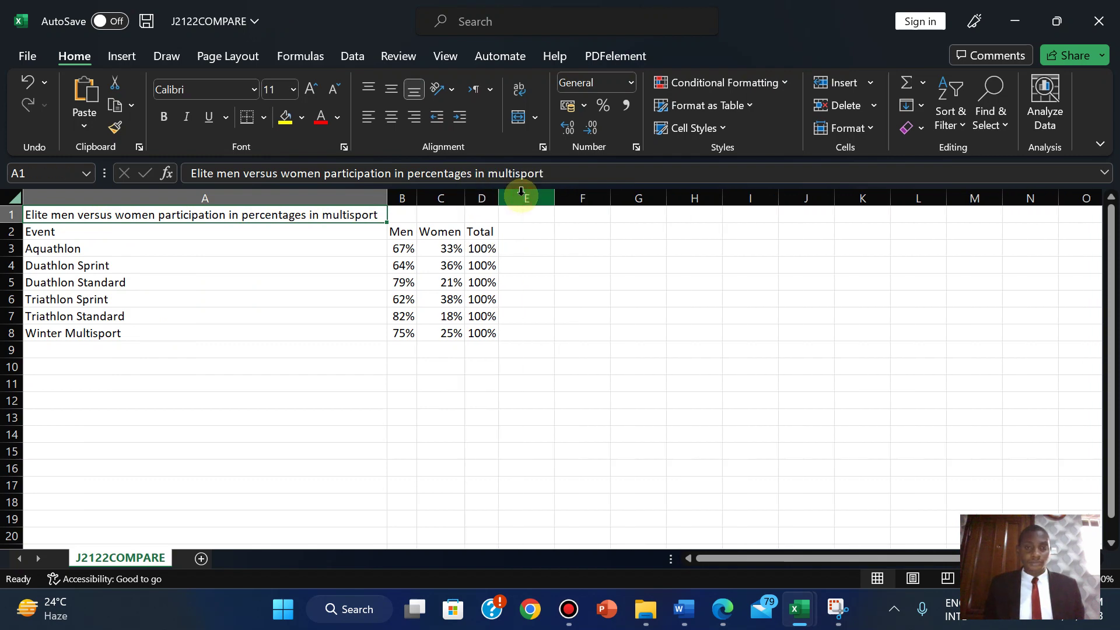
left_click(725, 612)
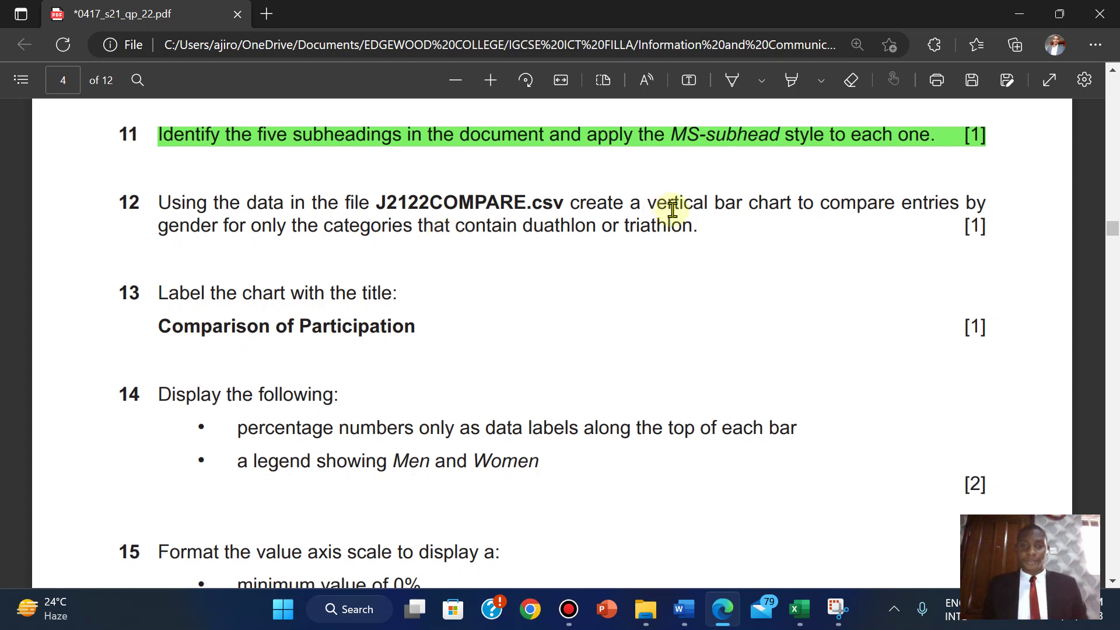
- Select the four event names, Duathlon Sprint through Triathlon Standard, in A4:A7
mouse_move(797, 616)
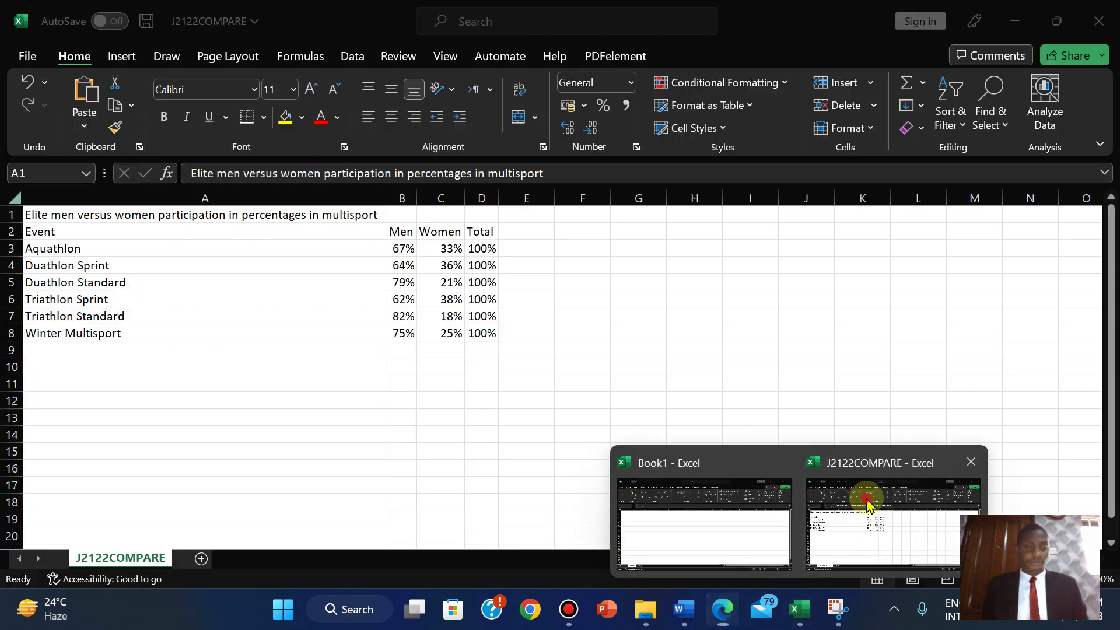
left_click(864, 499)
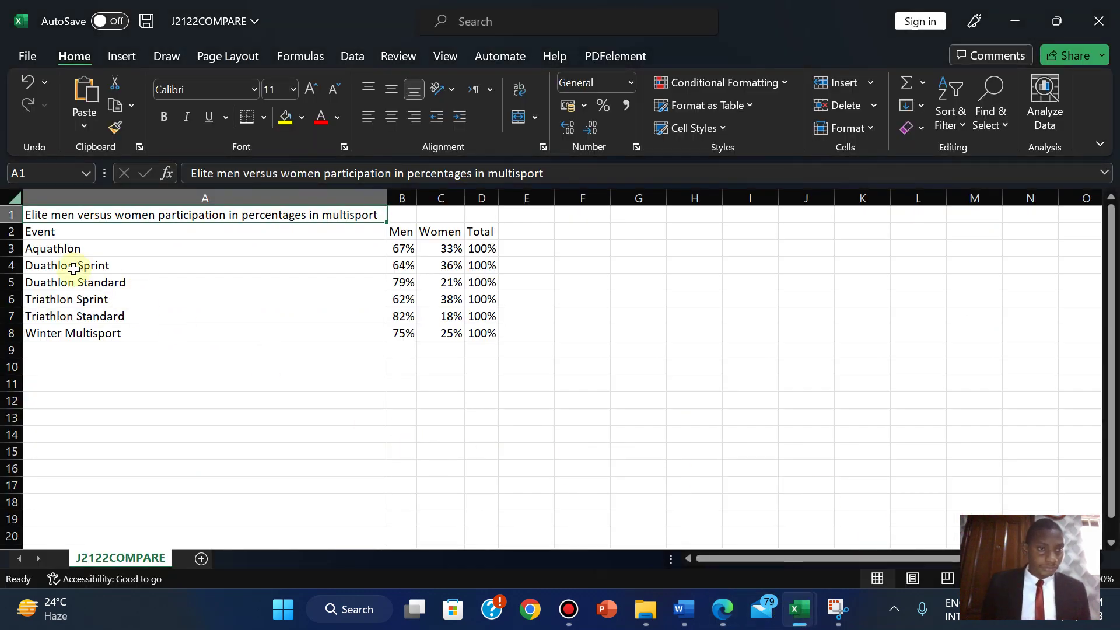
left_click(48, 269)
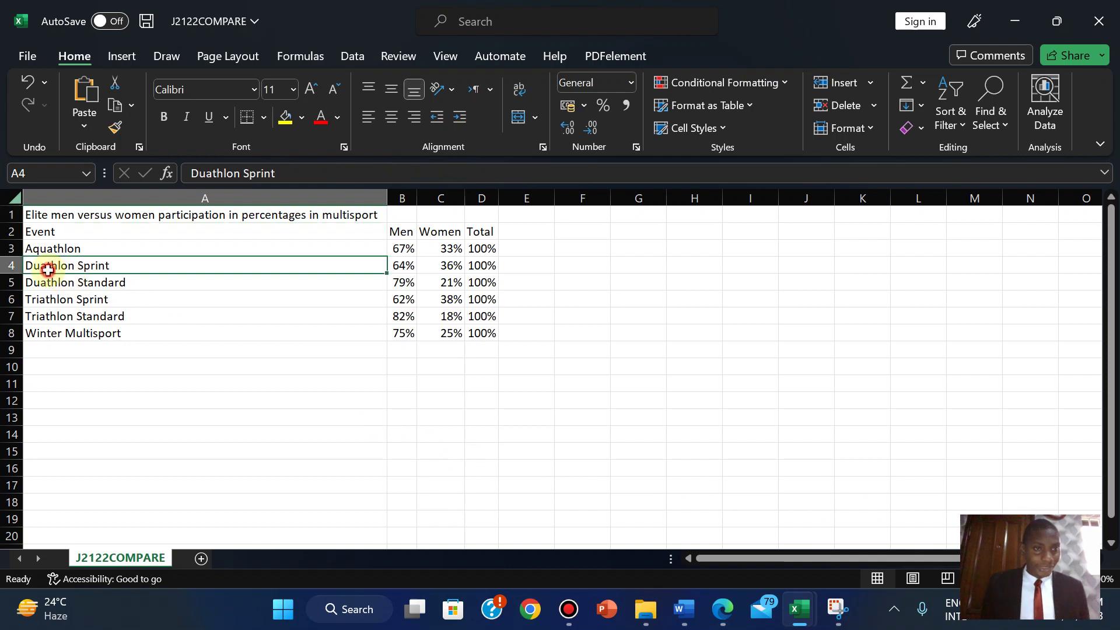
left_click(42, 285, "ctrl")
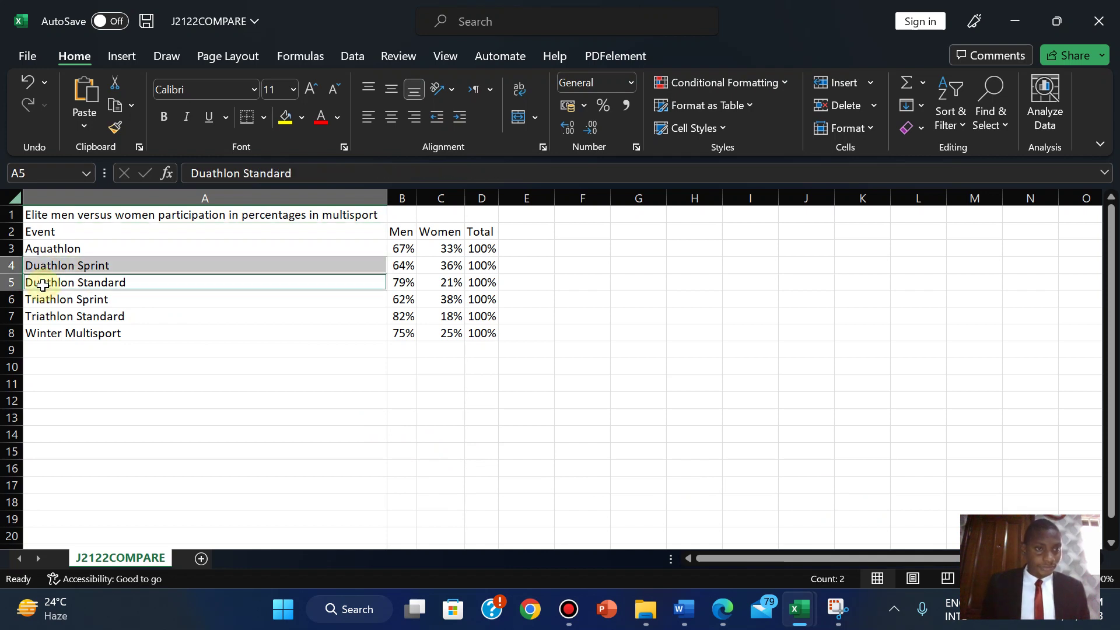
left_click(35, 304, "ctrl")
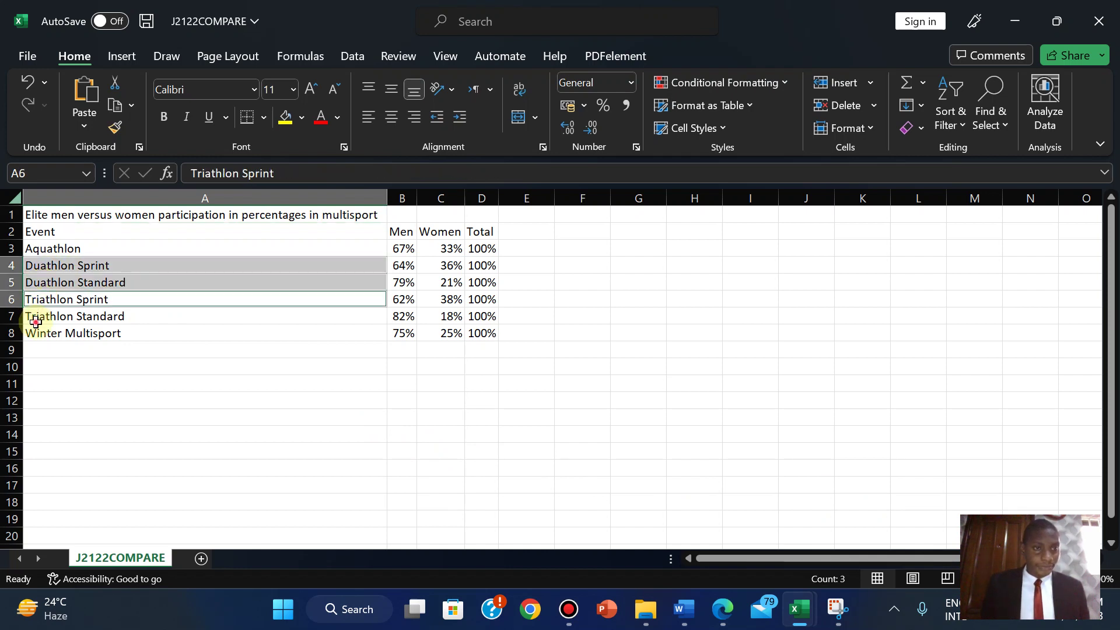
left_click(36, 320, "ctrl")
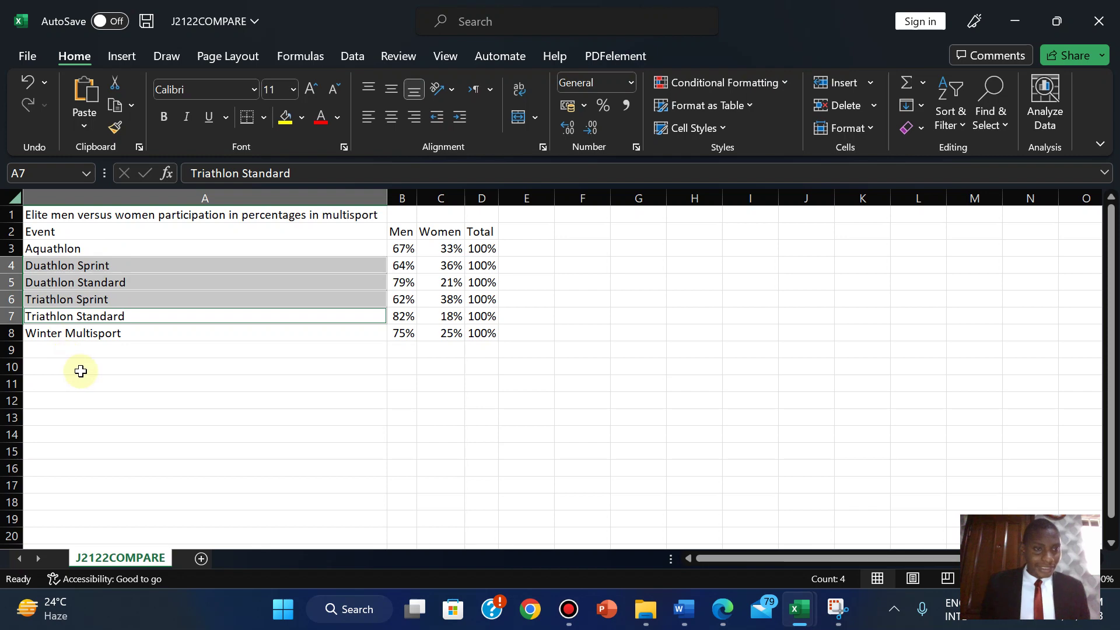
- After rereading question 12, add the Men and Women values in B4:C7 to the selection
left_click(726, 606)
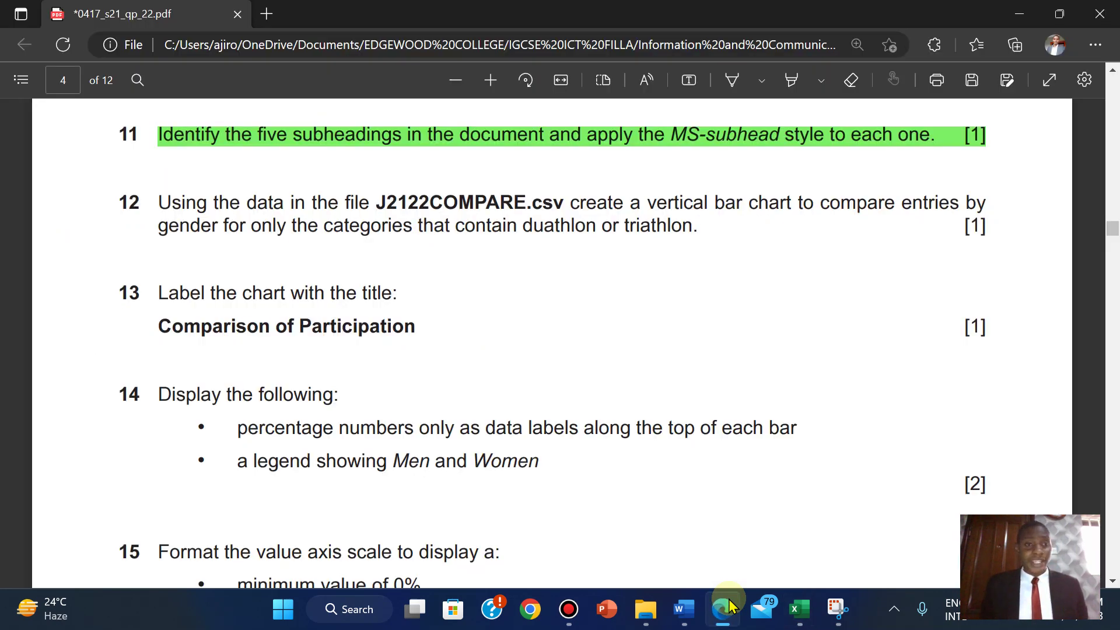
left_click(729, 607)
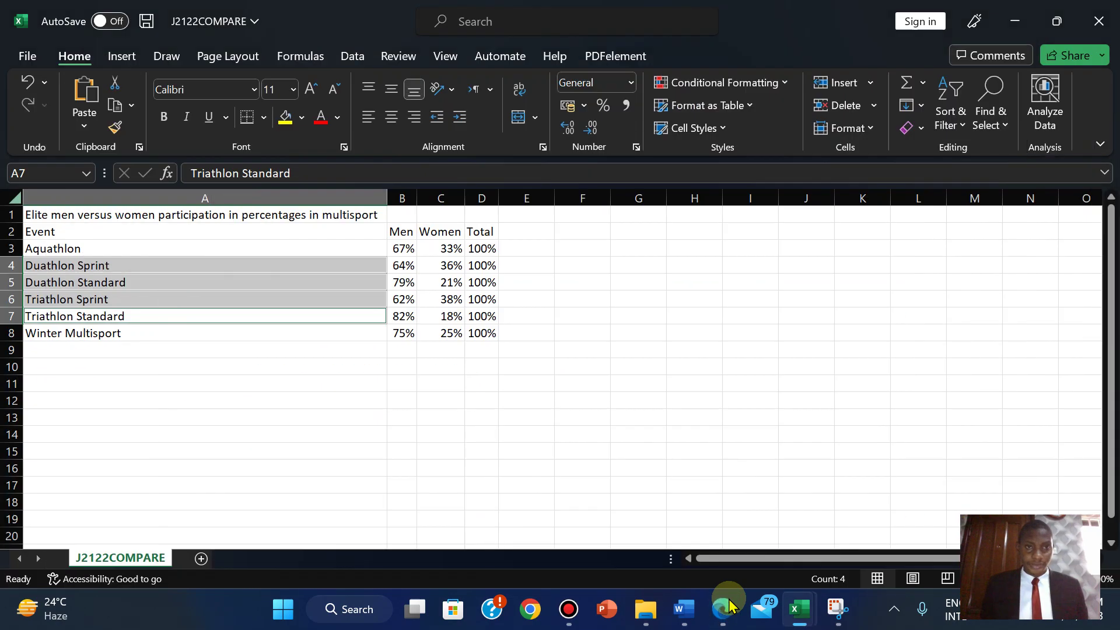
left_click(729, 606)
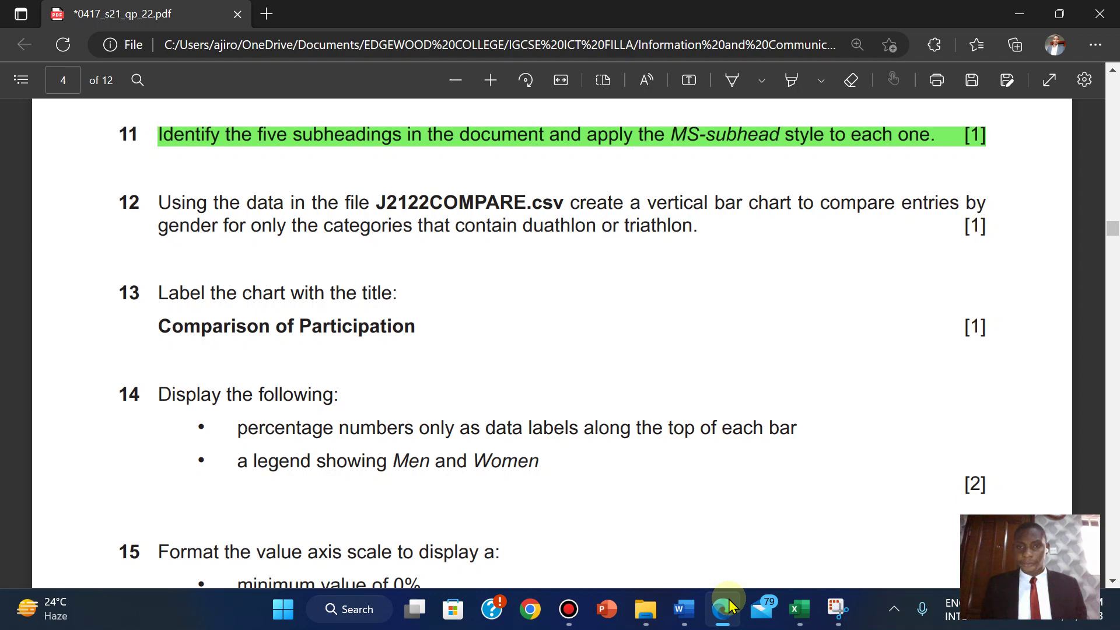
left_click(726, 606)
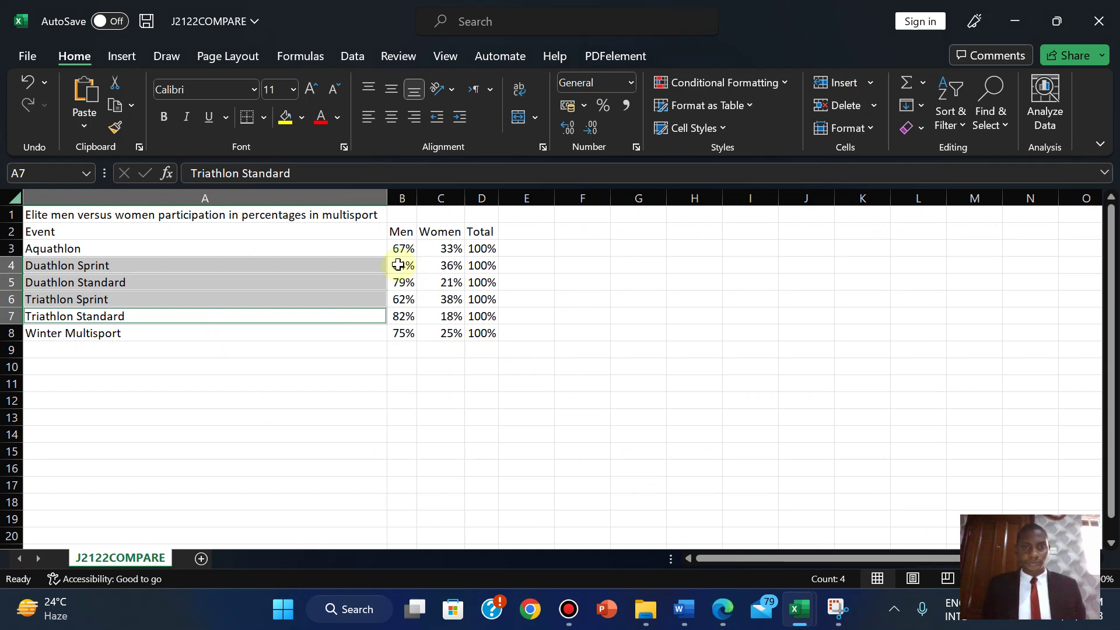
left_click(726, 609)
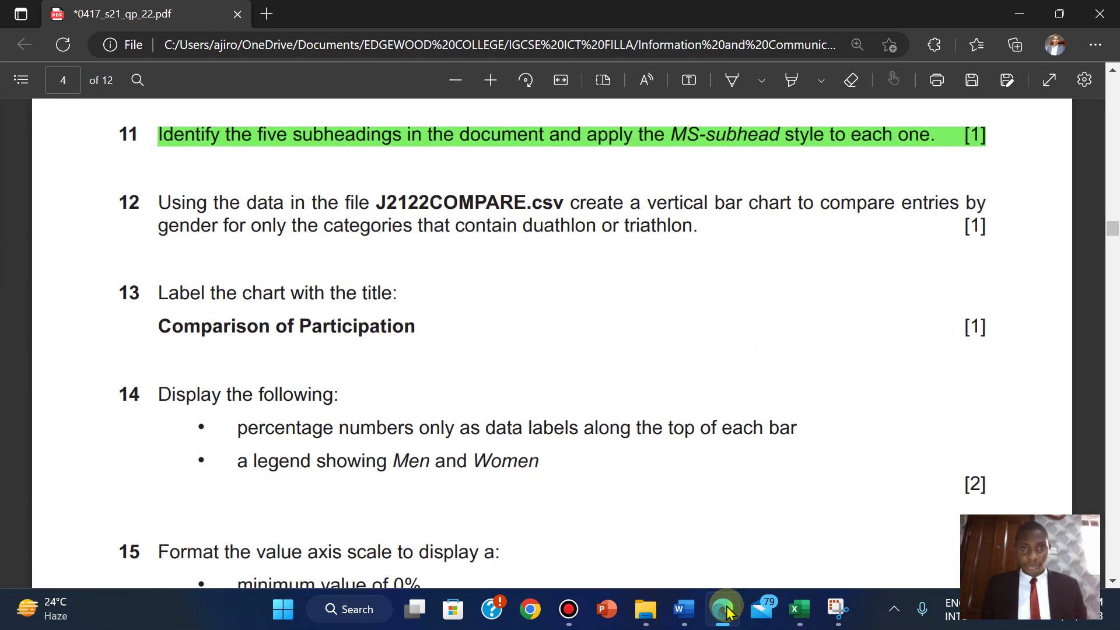
left_click(726, 609)
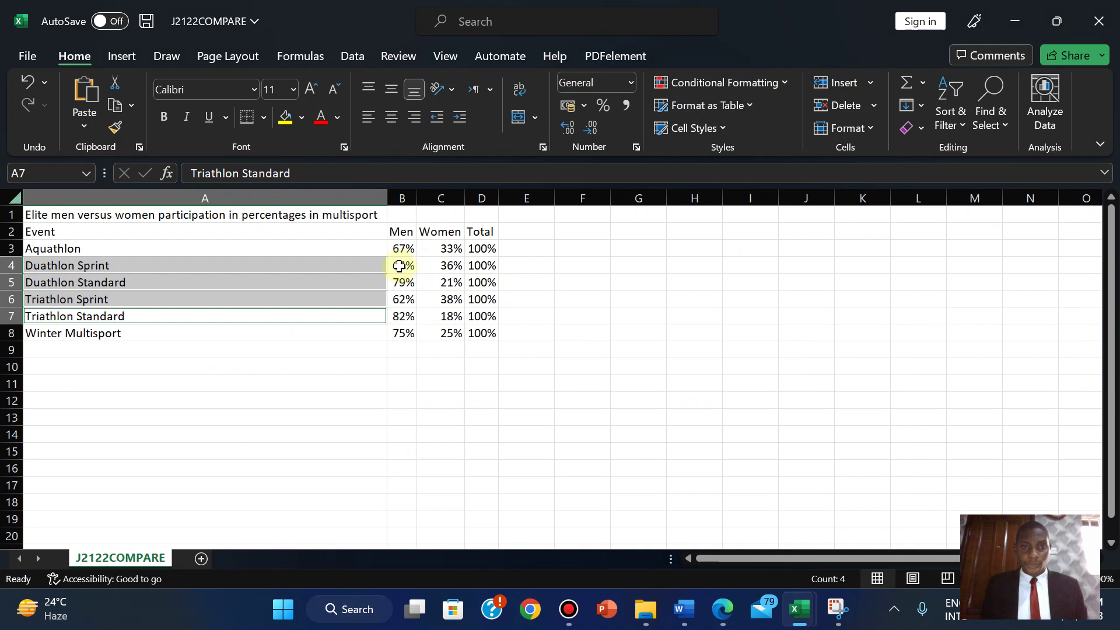
left_click_drag(399, 265, 447, 309)
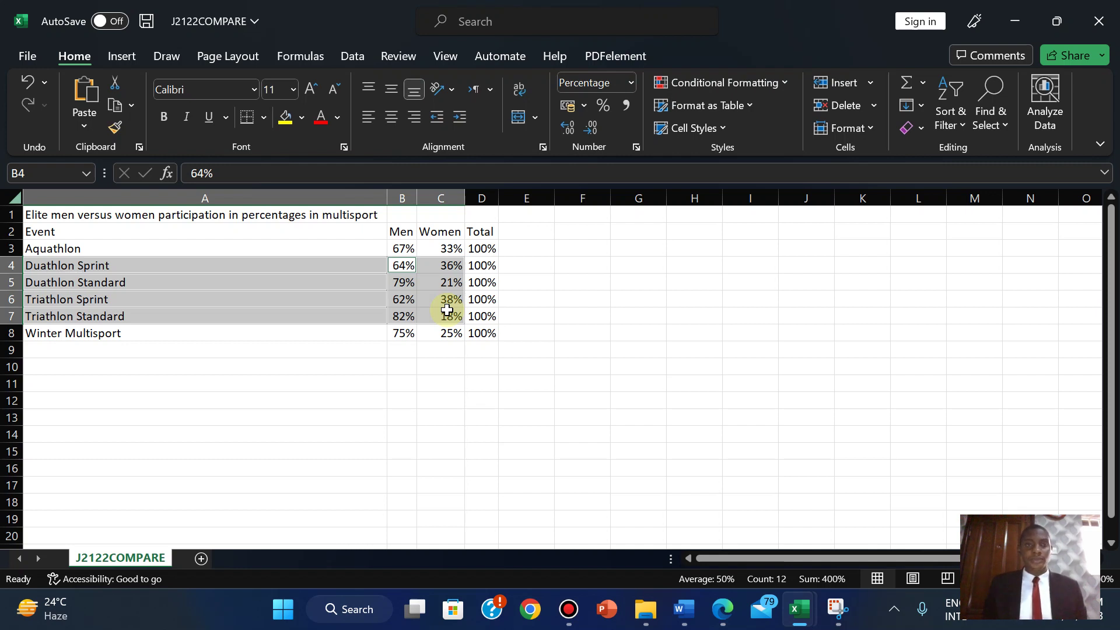
- Insert a clustered column chart of the selection, move it right of the data, and select its category axis
left_click(122, 57)
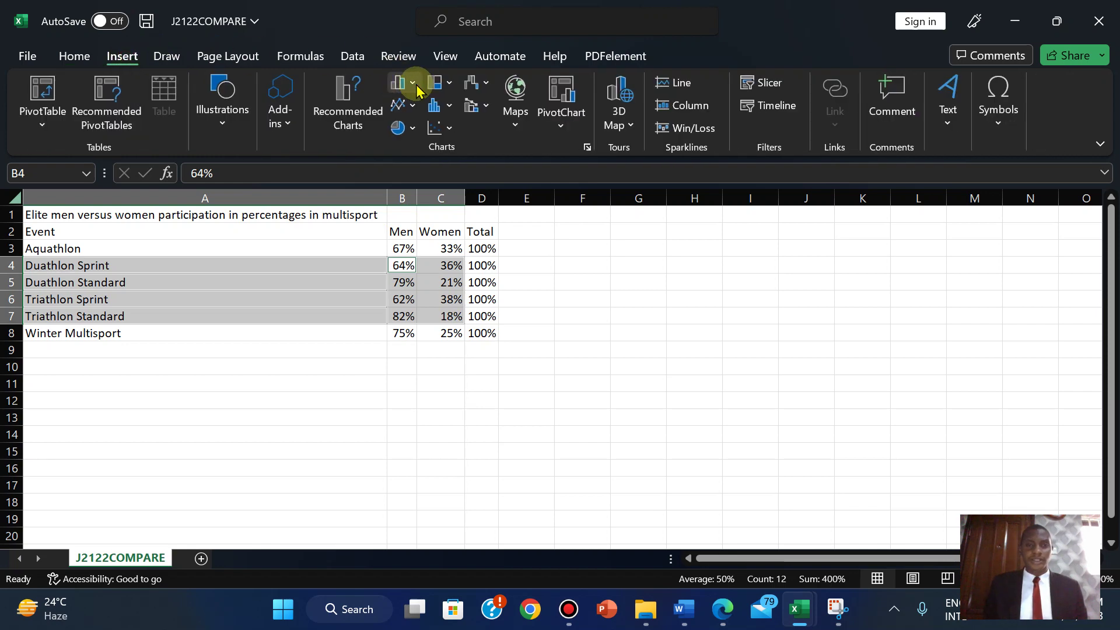
left_click(413, 83)
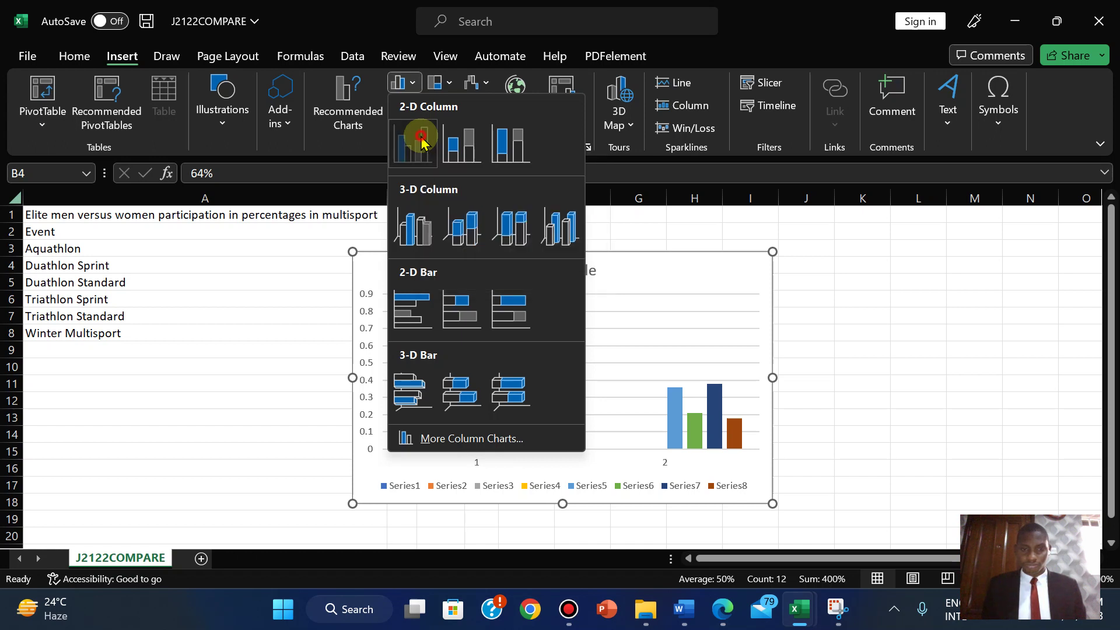
left_click(422, 141)
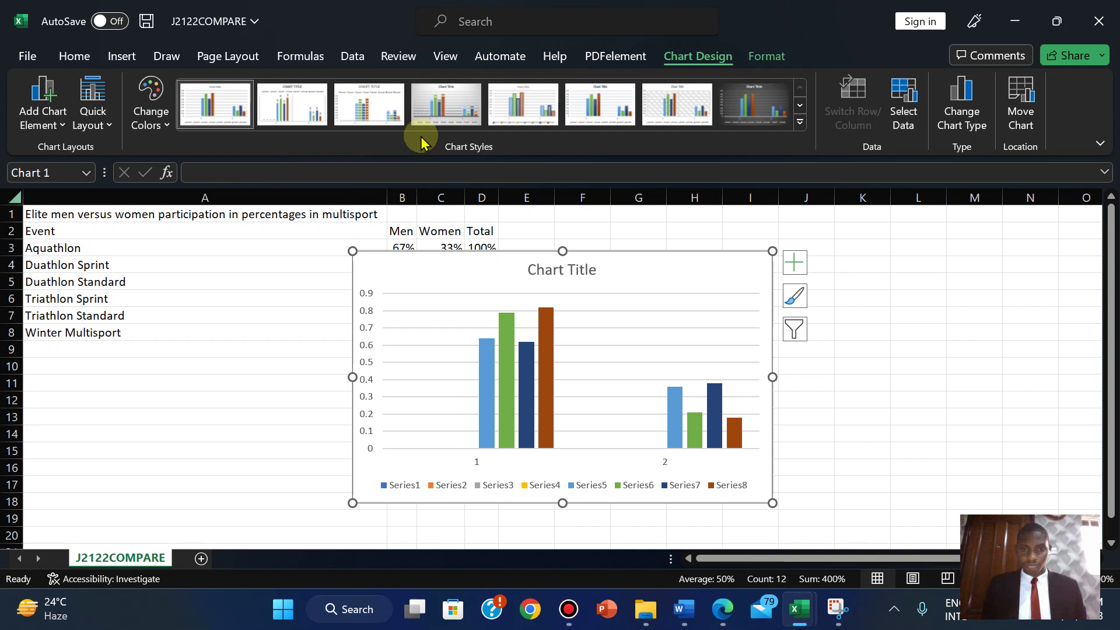
left_click_drag(640, 258, 842, 238)
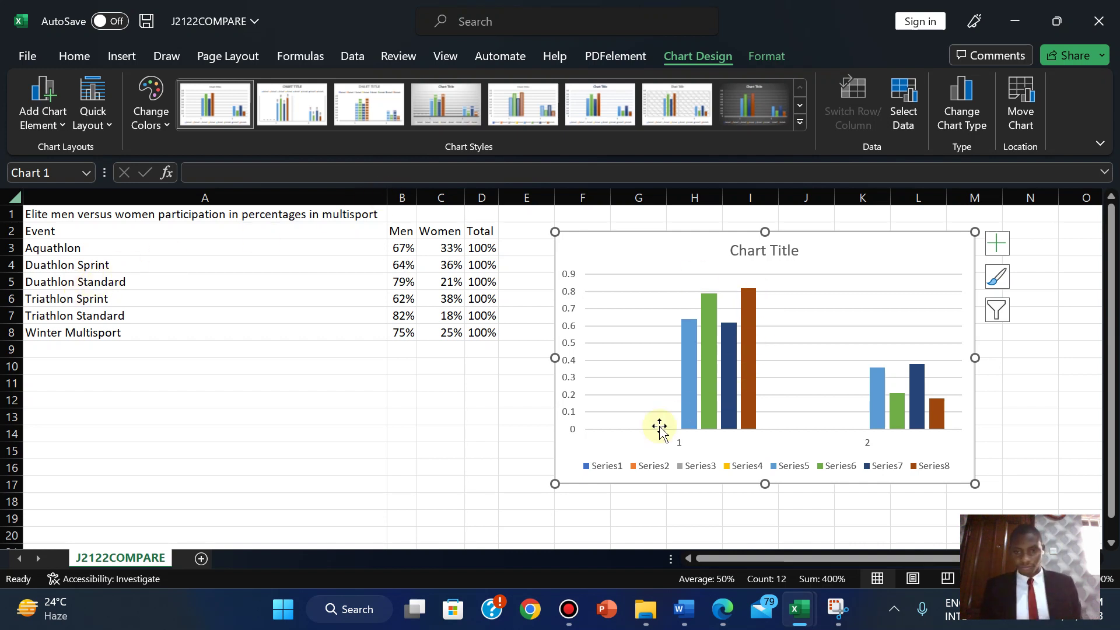
left_click(676, 444)
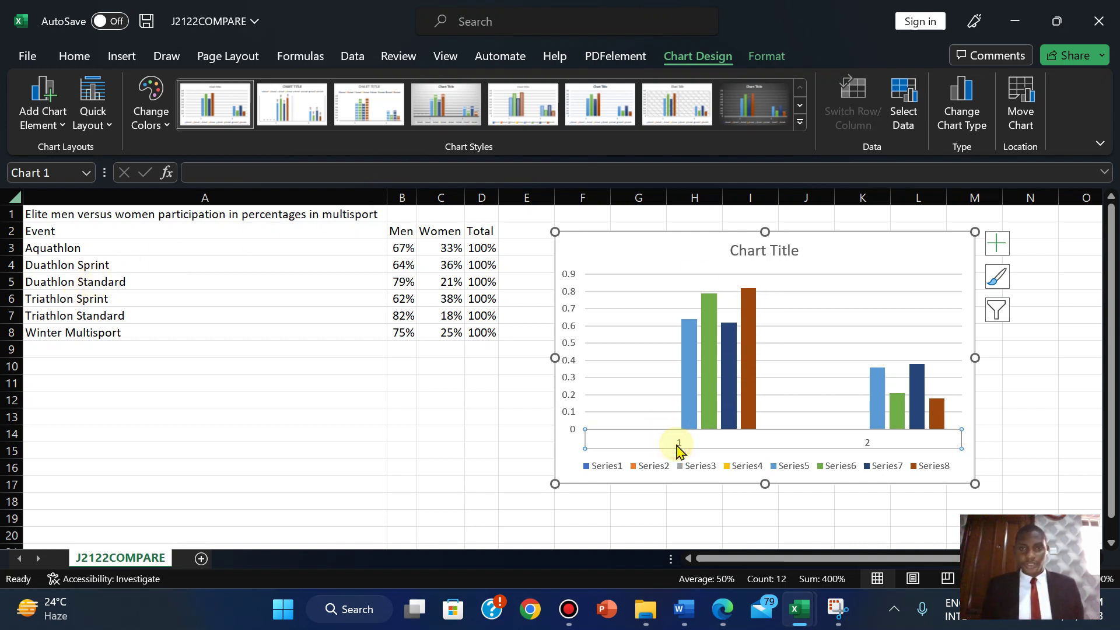
- In the chart's Select Data window, try naming a series from the event cells, then cancel
right_click(671, 441)
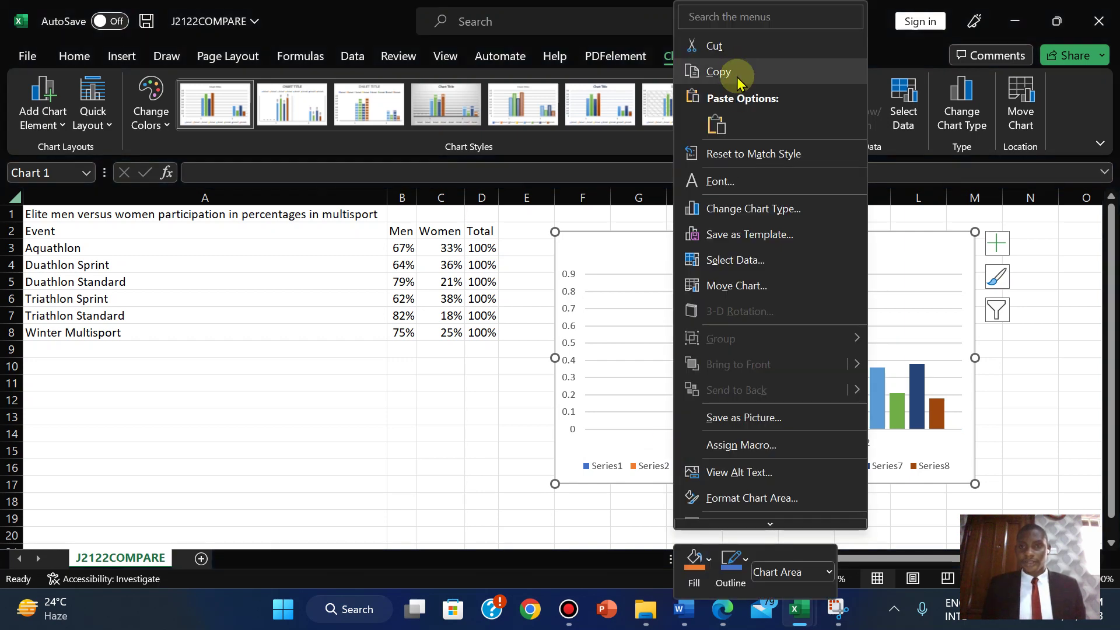
left_click(729, 258)
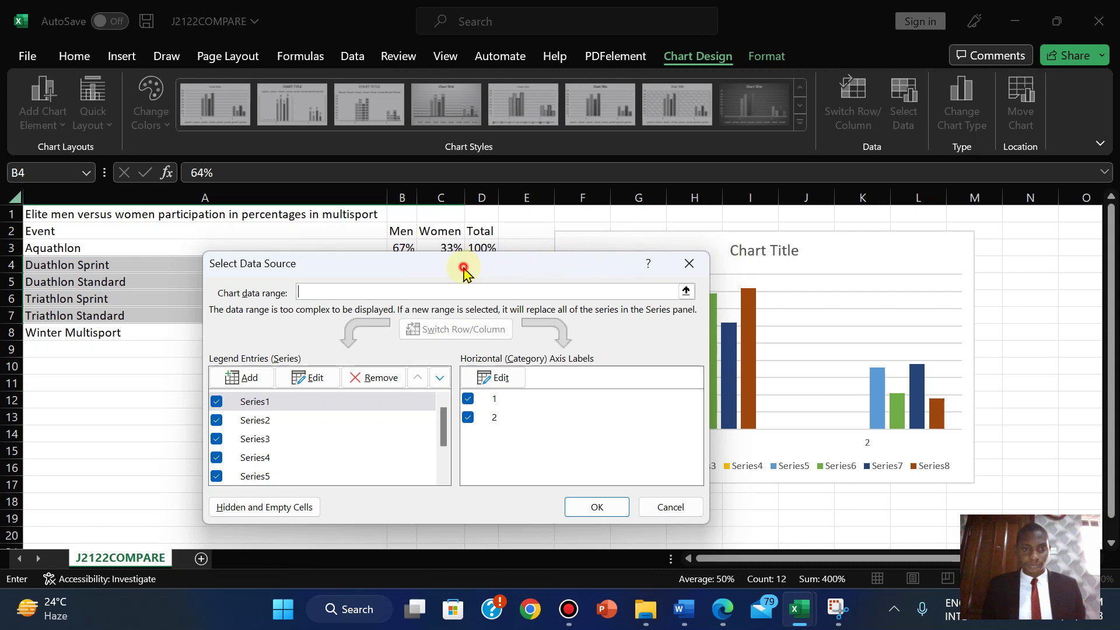
left_click_drag(463, 270, 313, 305)
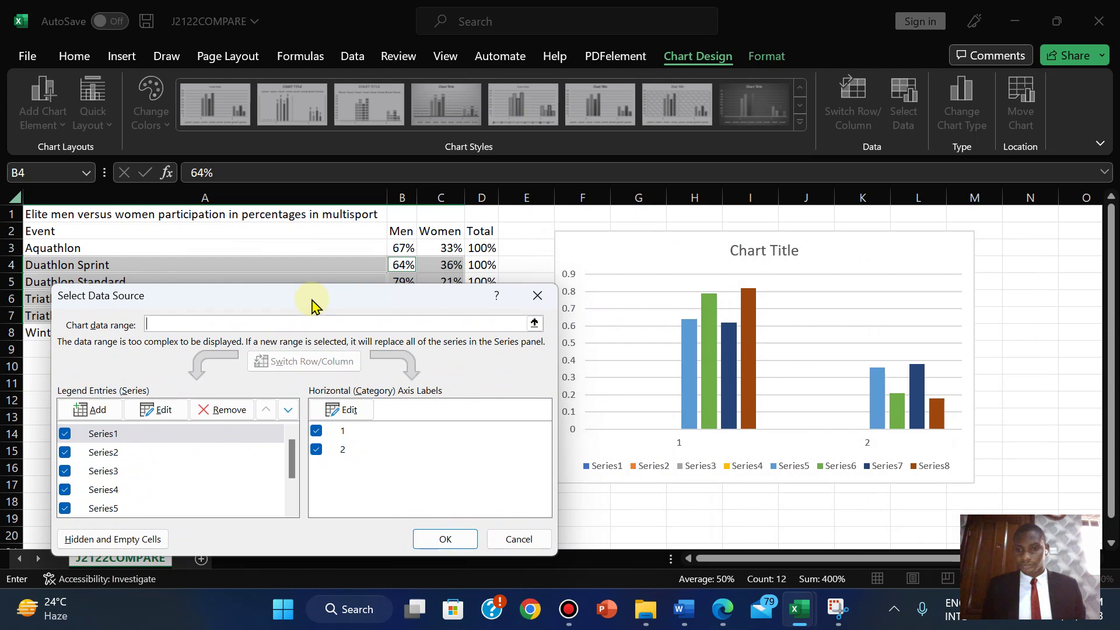
left_click_drag(314, 304, 726, 245)
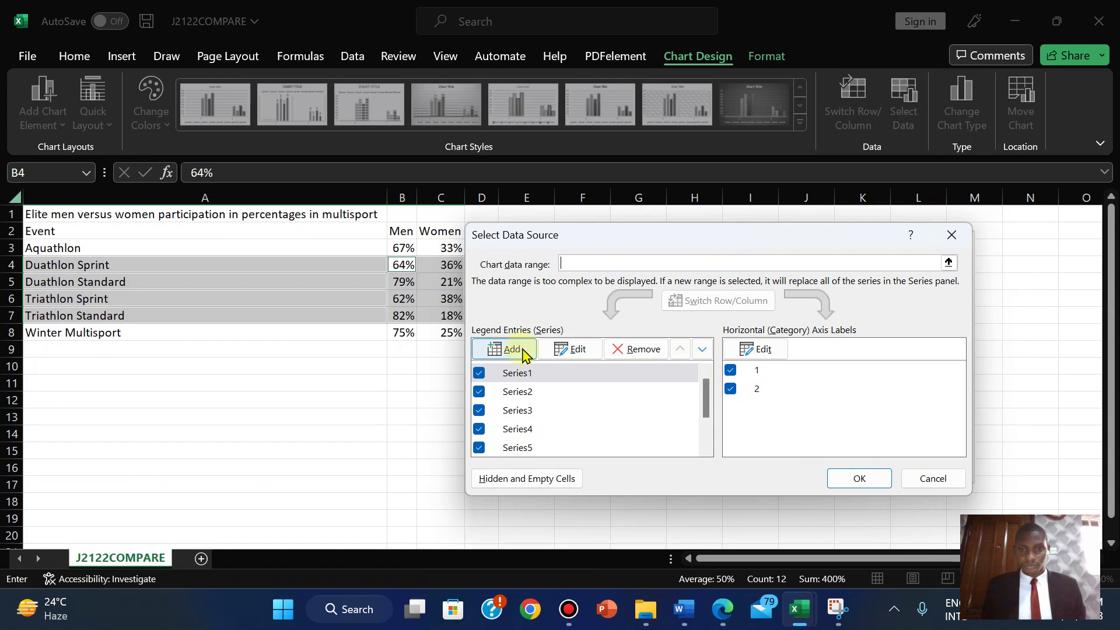
left_click(578, 350)
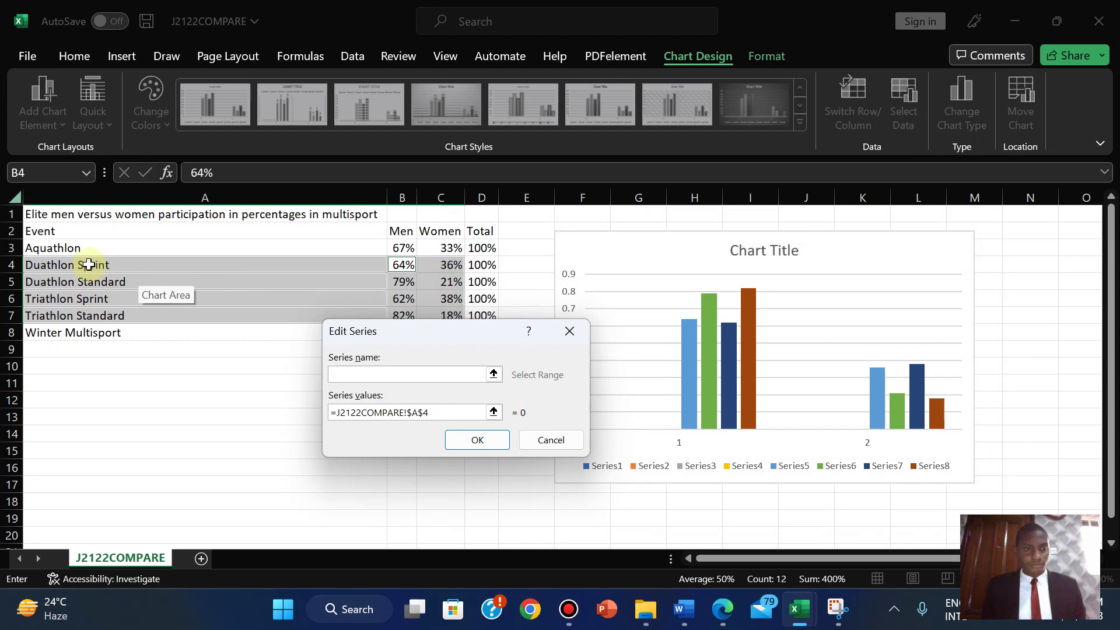
left_click_drag(88, 264, 87, 278)
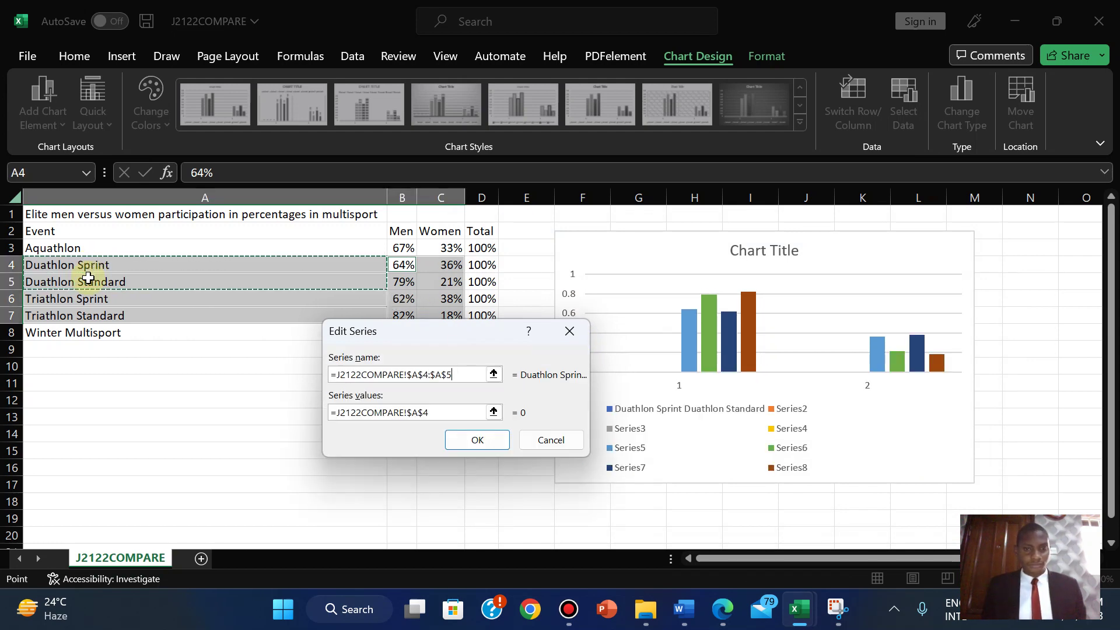
left_click(87, 282)
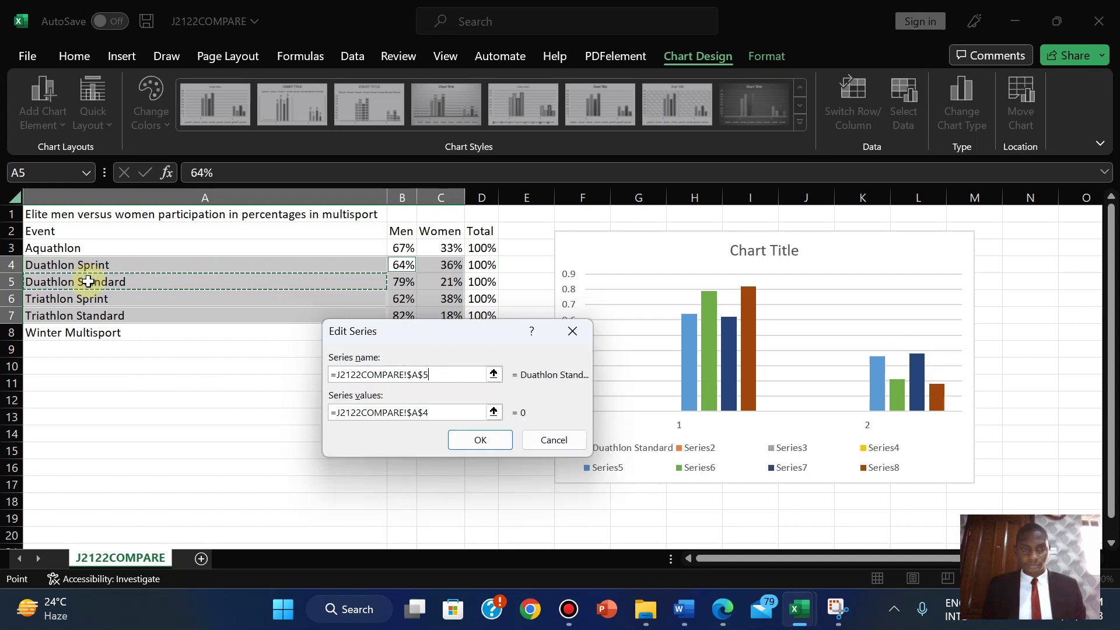
left_click_drag(87, 281, 81, 323)
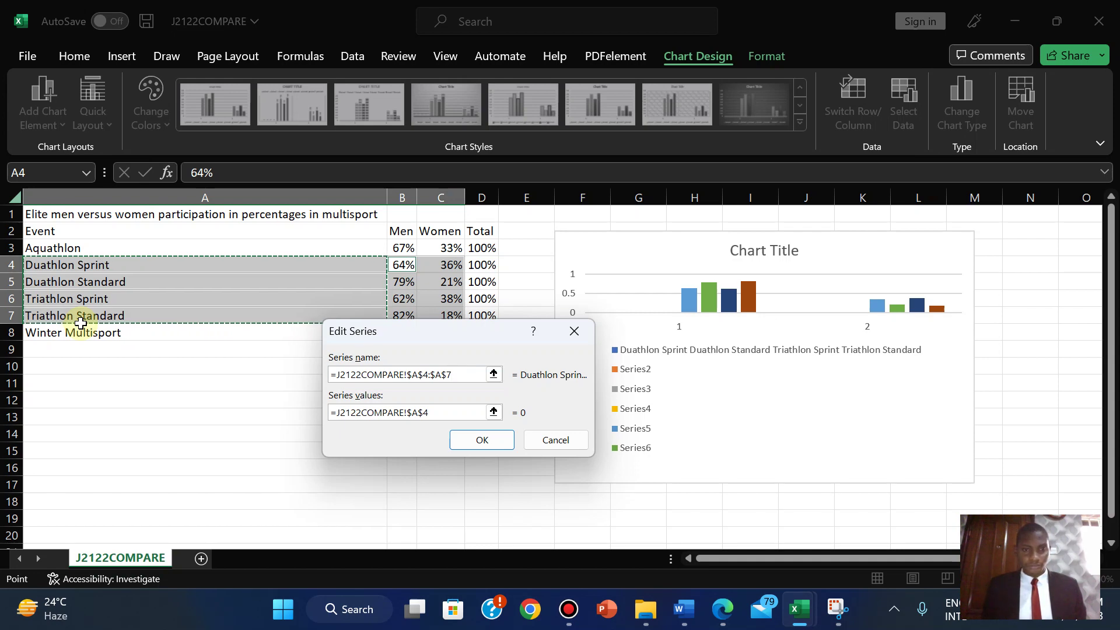
left_click(556, 440)
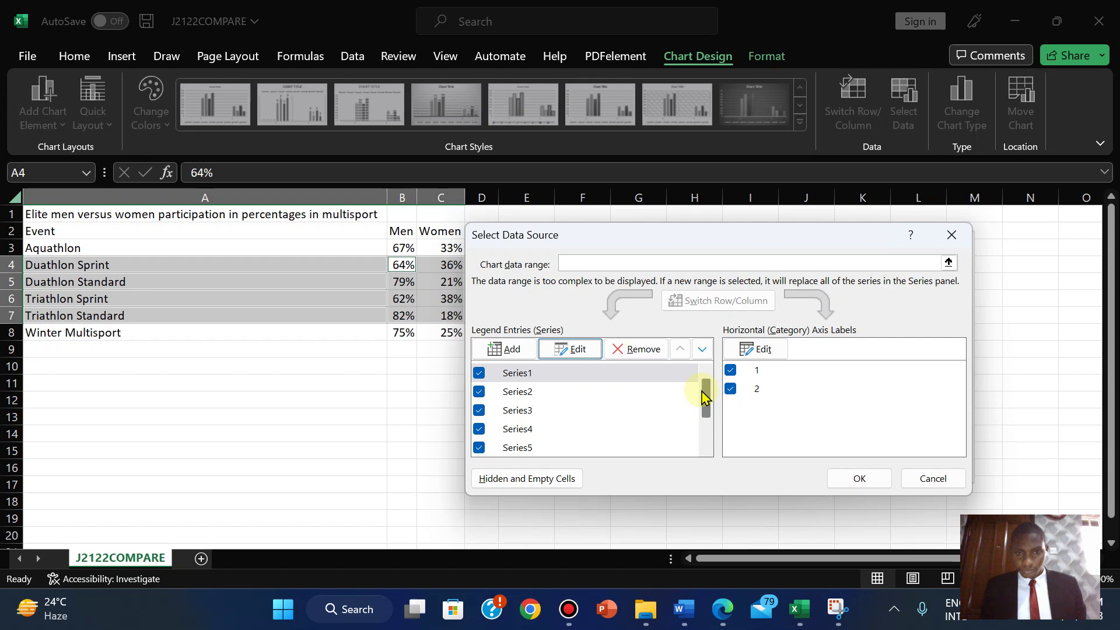
left_click_drag(706, 396, 706, 449)
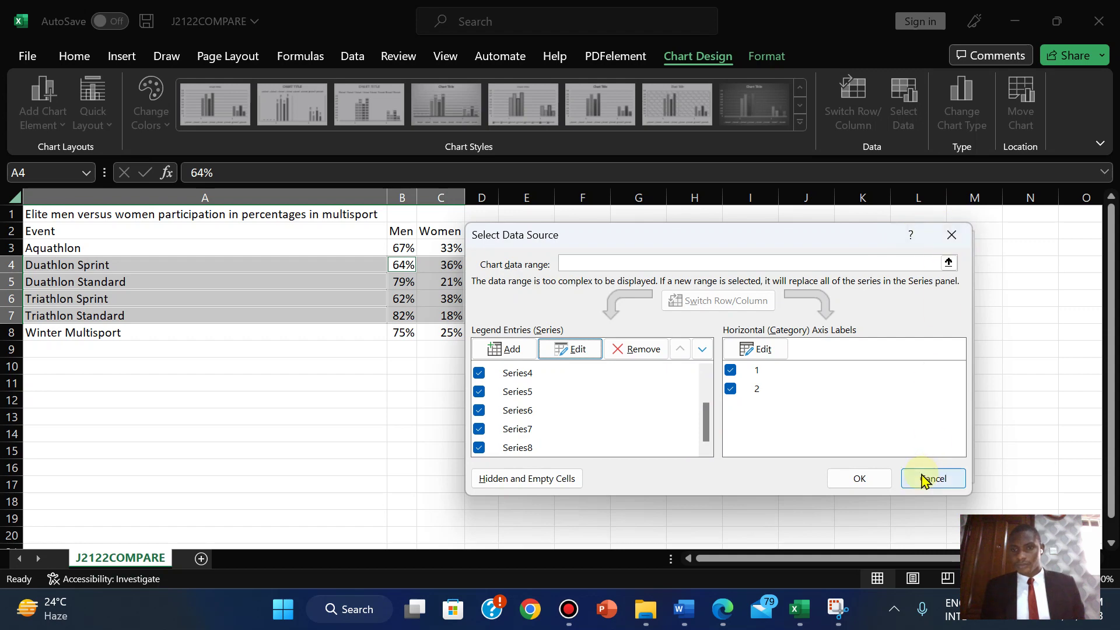
- Set the horizontal axis labels to the Men and Women headers in B2:C2 and apply
left_click(758, 350)
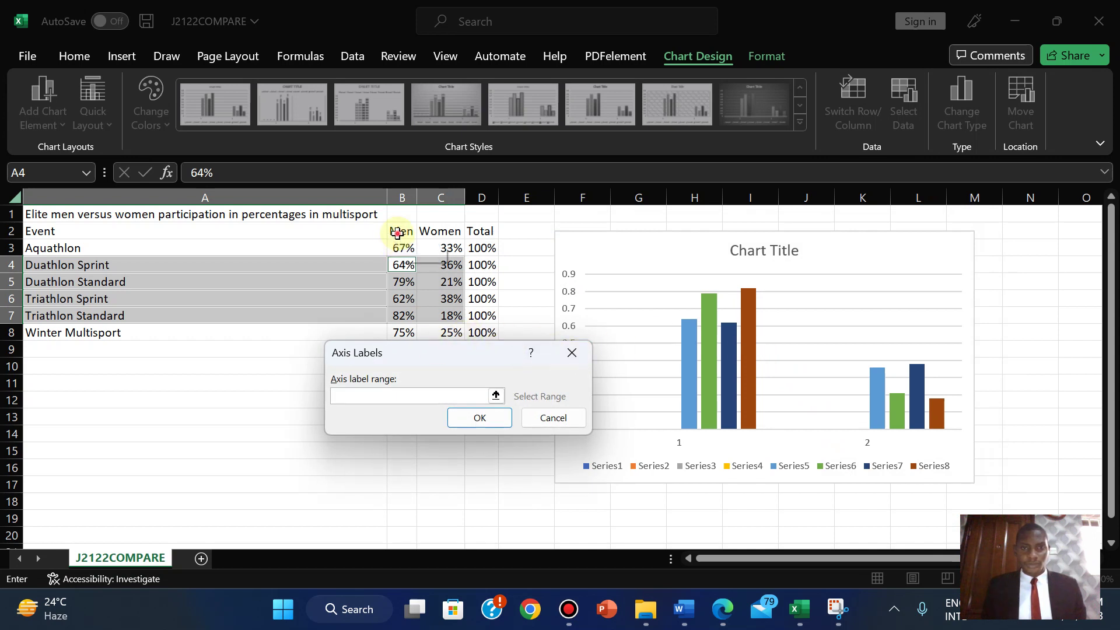
left_click_drag(400, 231, 429, 232)
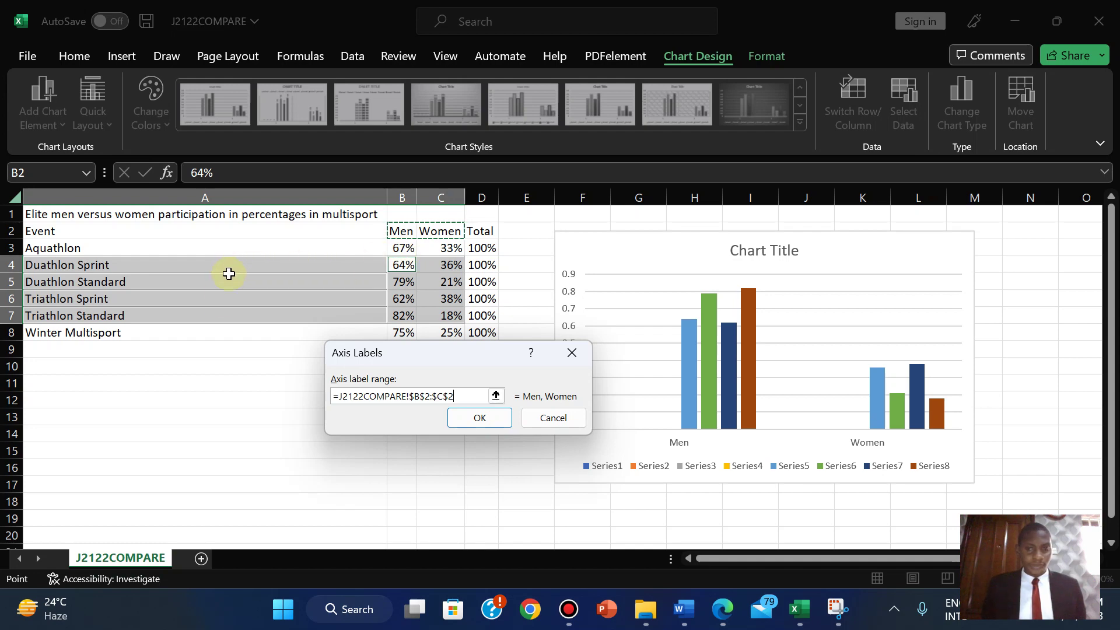
left_click(482, 417)
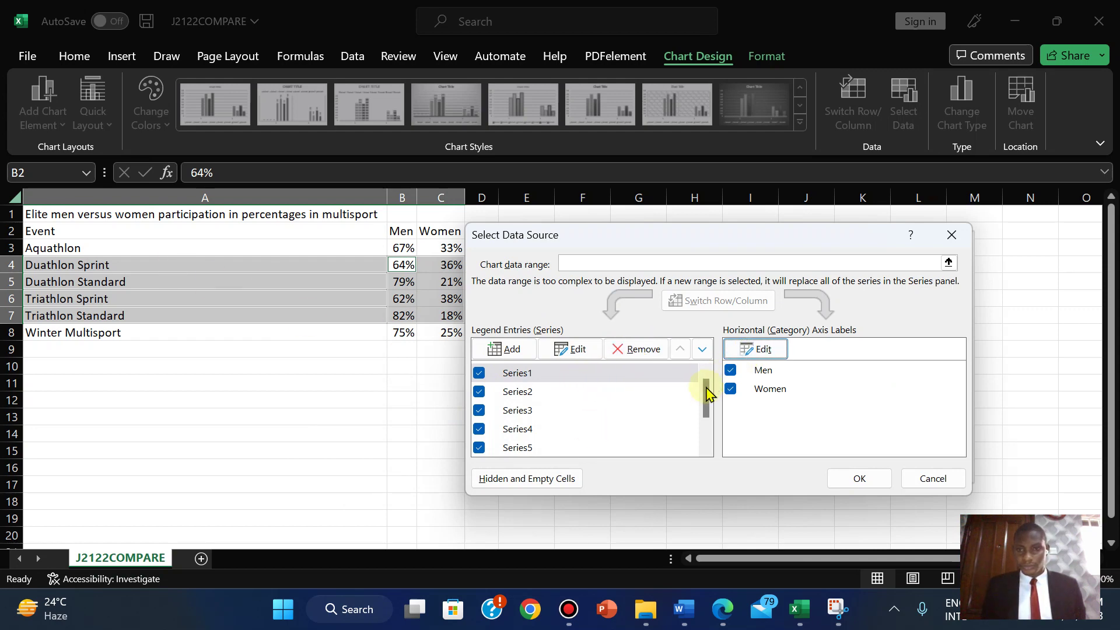
left_click_drag(705, 392, 699, 363)
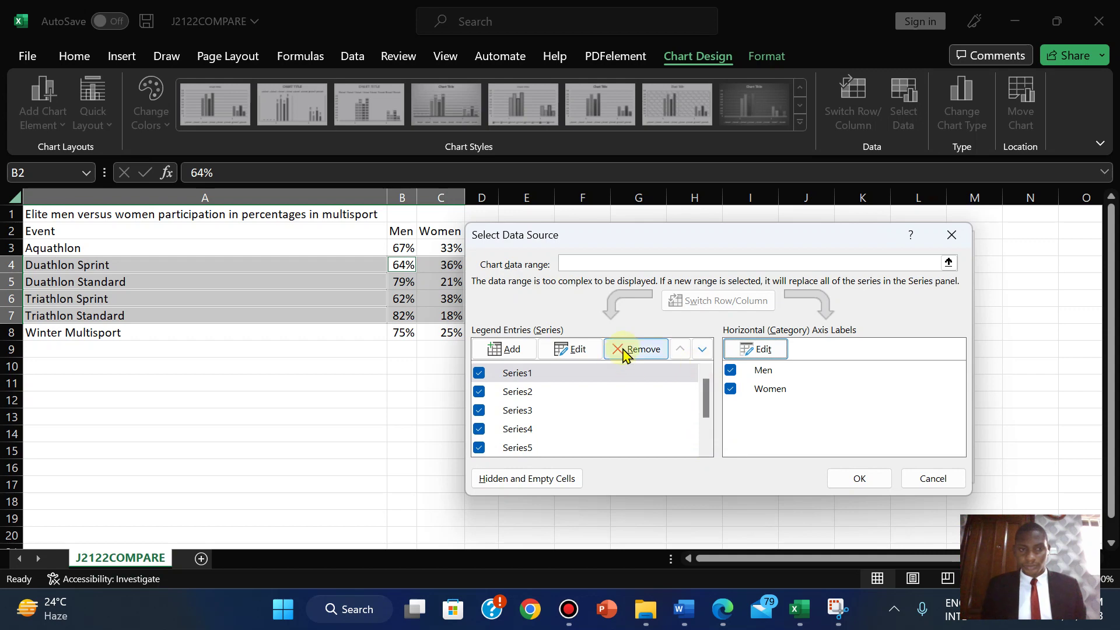
left_click(506, 353)
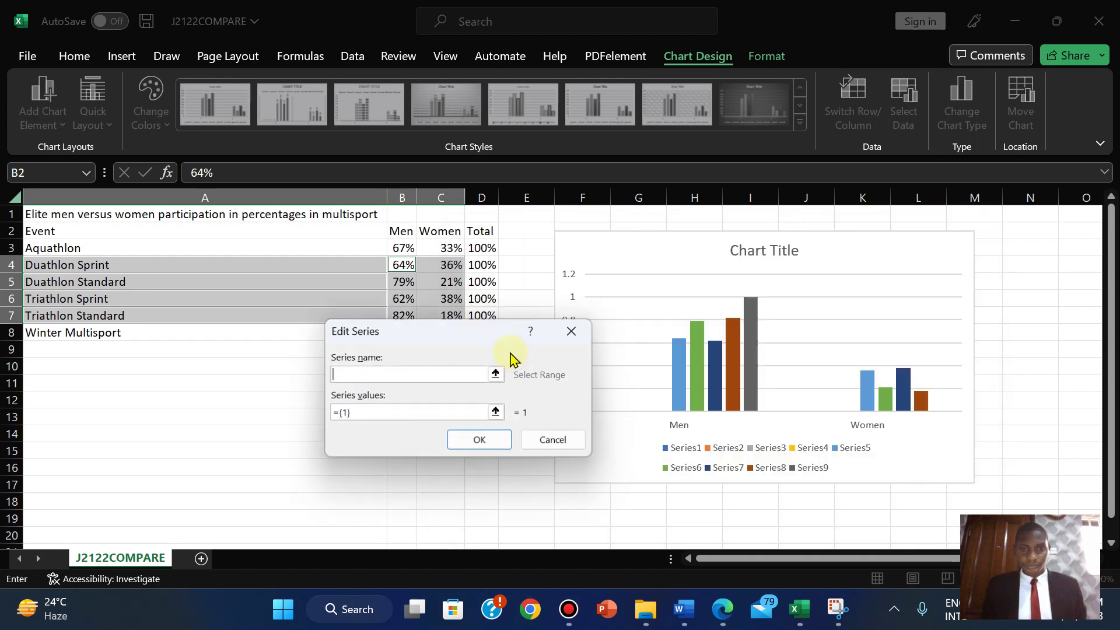
left_click_drag(97, 267, 84, 319)
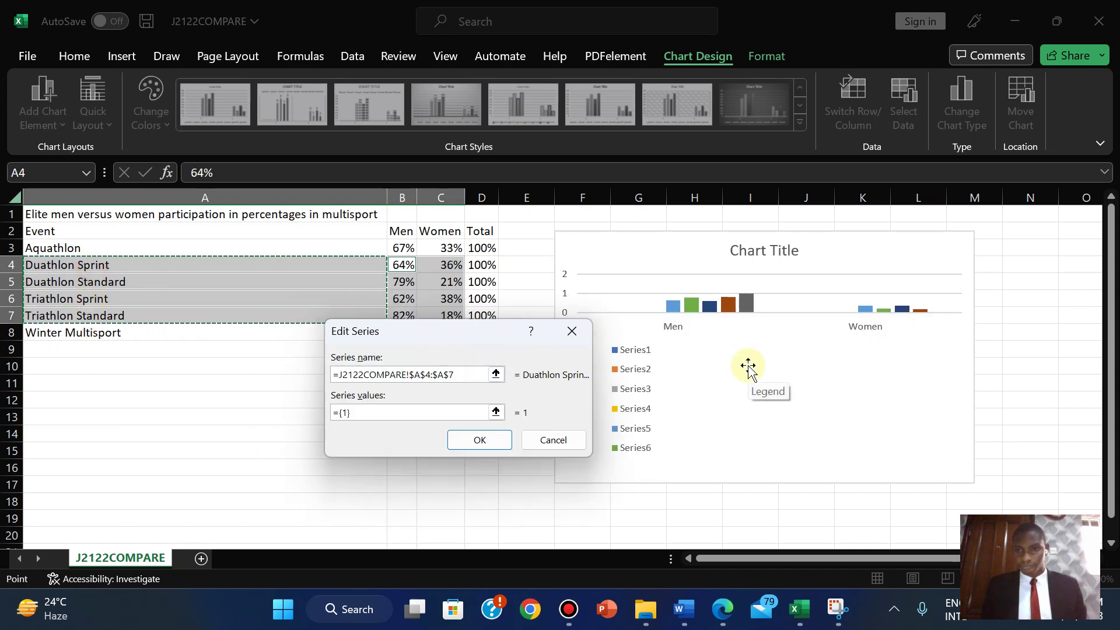
left_click(553, 441)
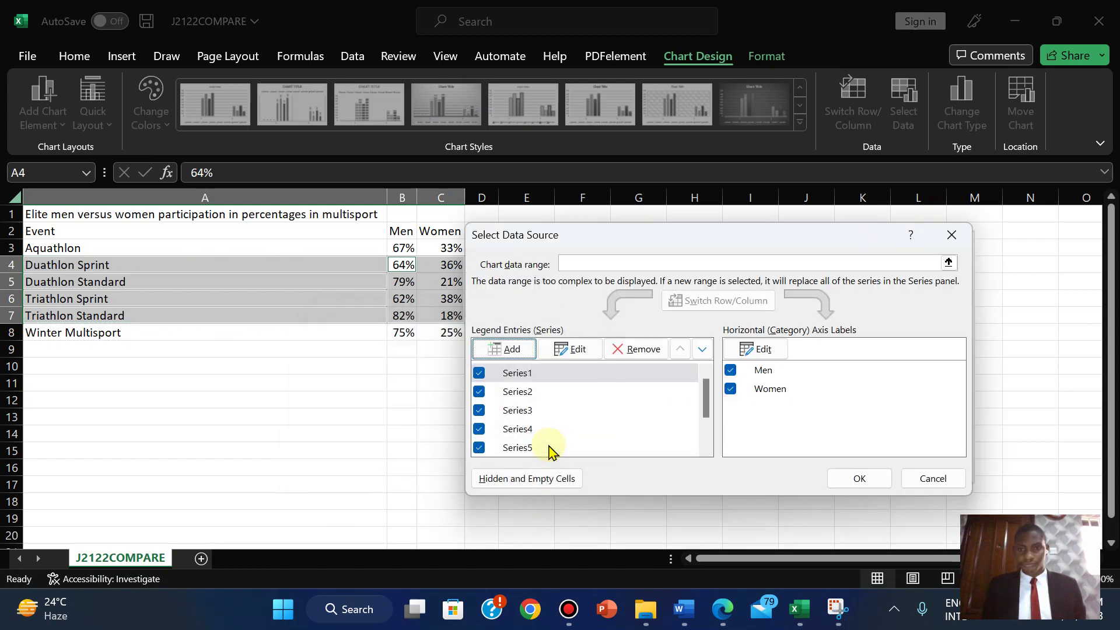
left_click(864, 477)
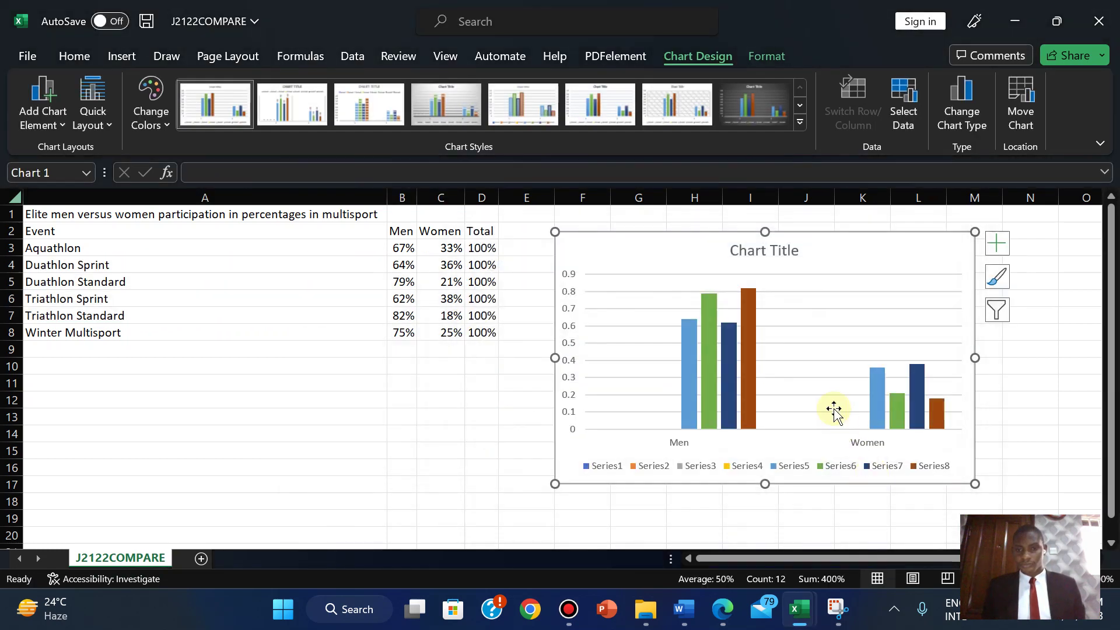
left_click(606, 466)
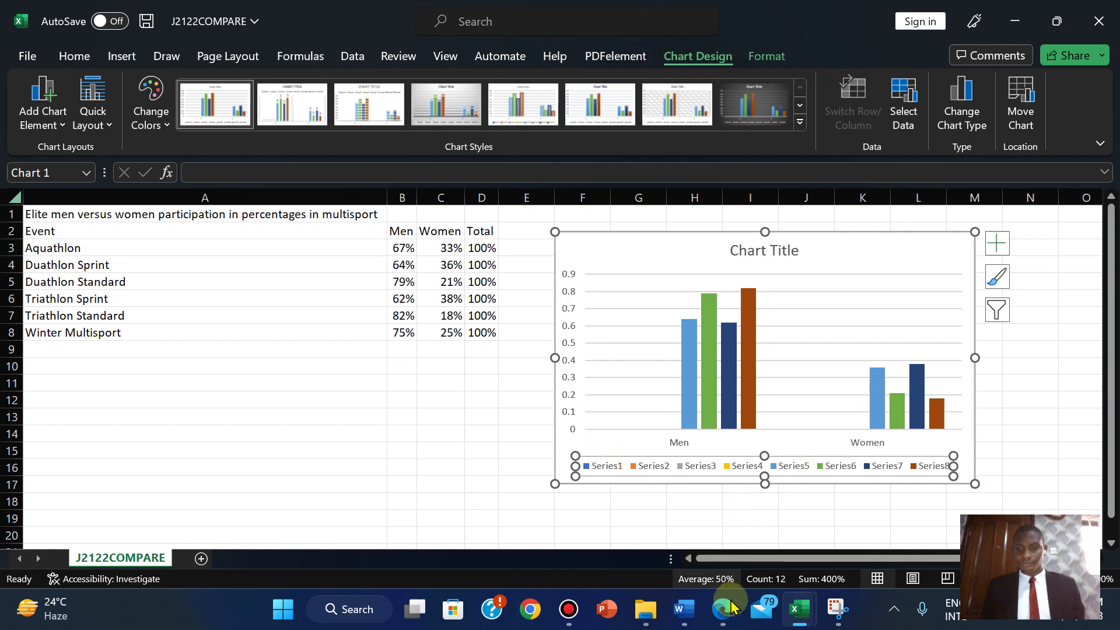
mouse_move(731, 607)
left_click(709, 466)
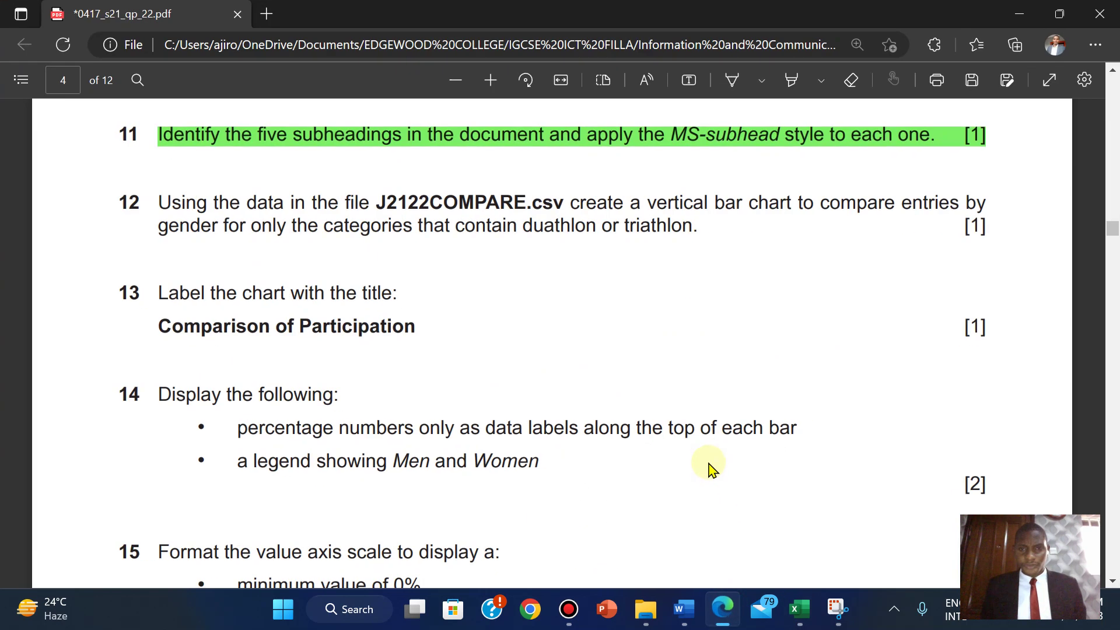
key("alt+Tab")
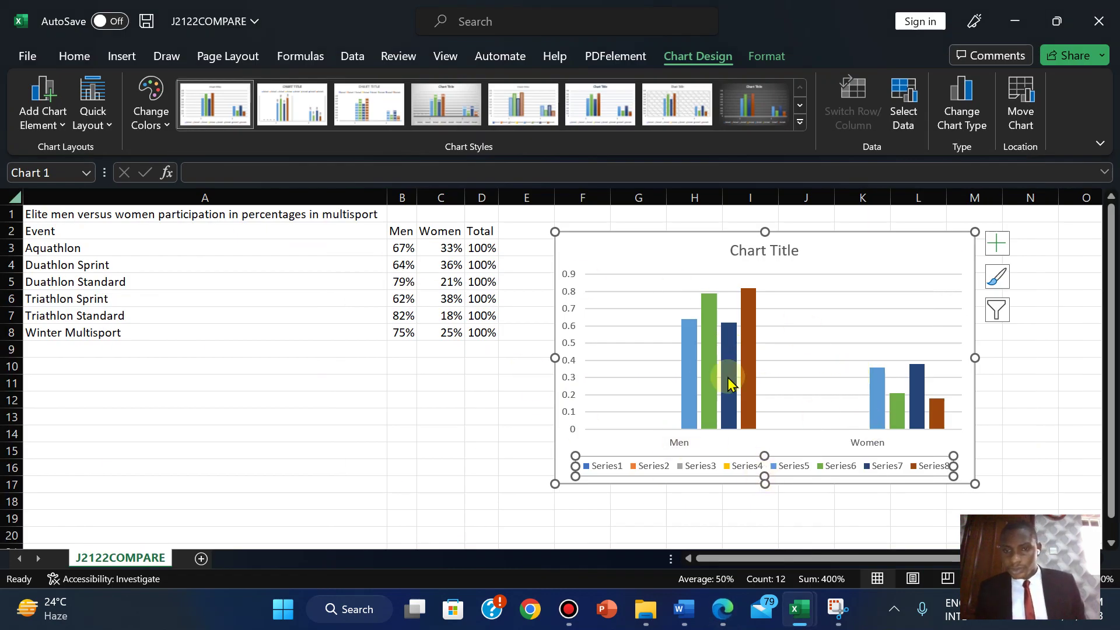
mouse_move(884, 433)
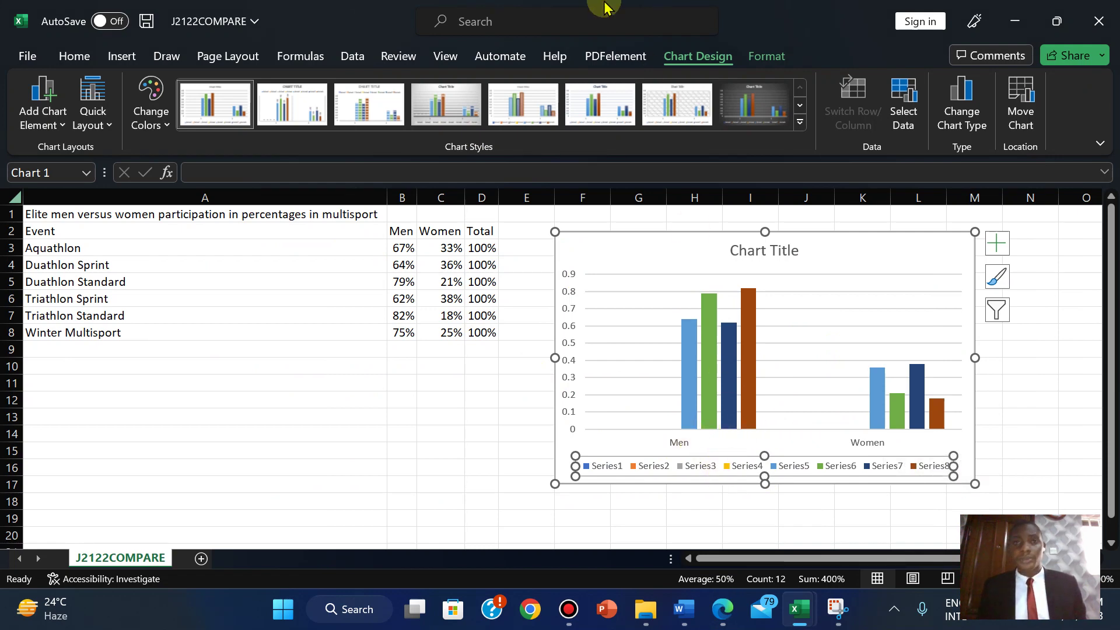
mouse_move(604, 7)
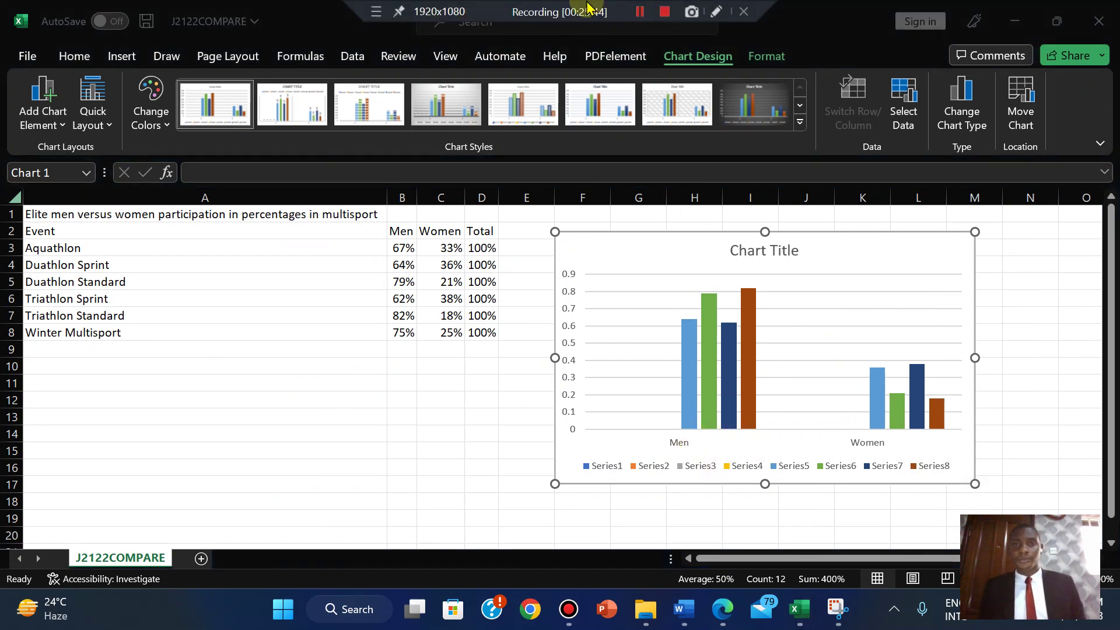
left_click(640, 11)
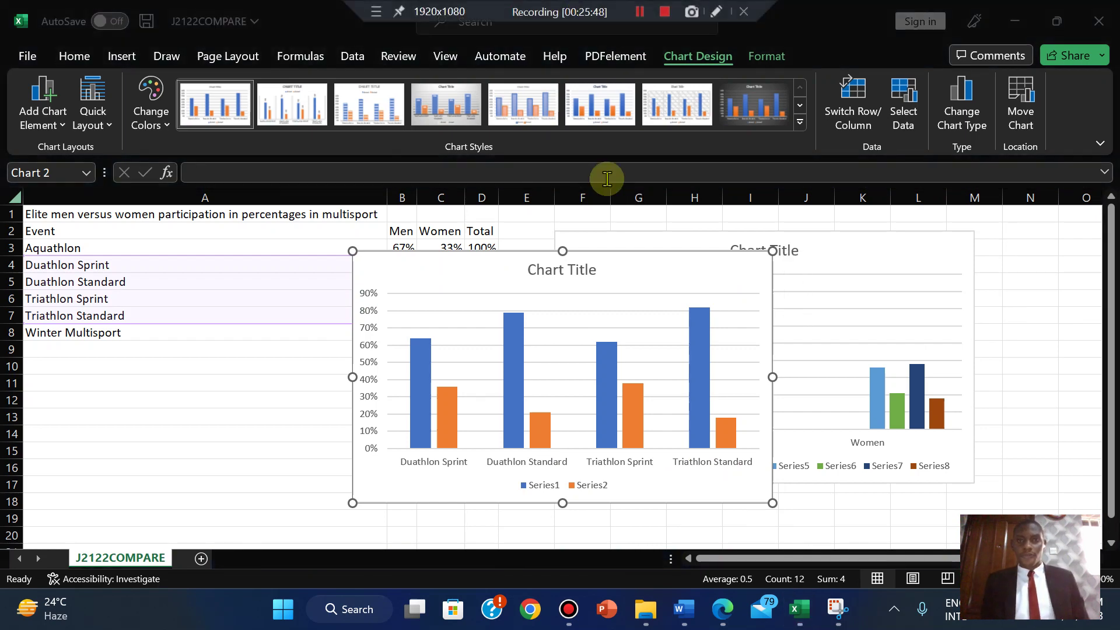
left_click_drag(632, 252, 503, 260)
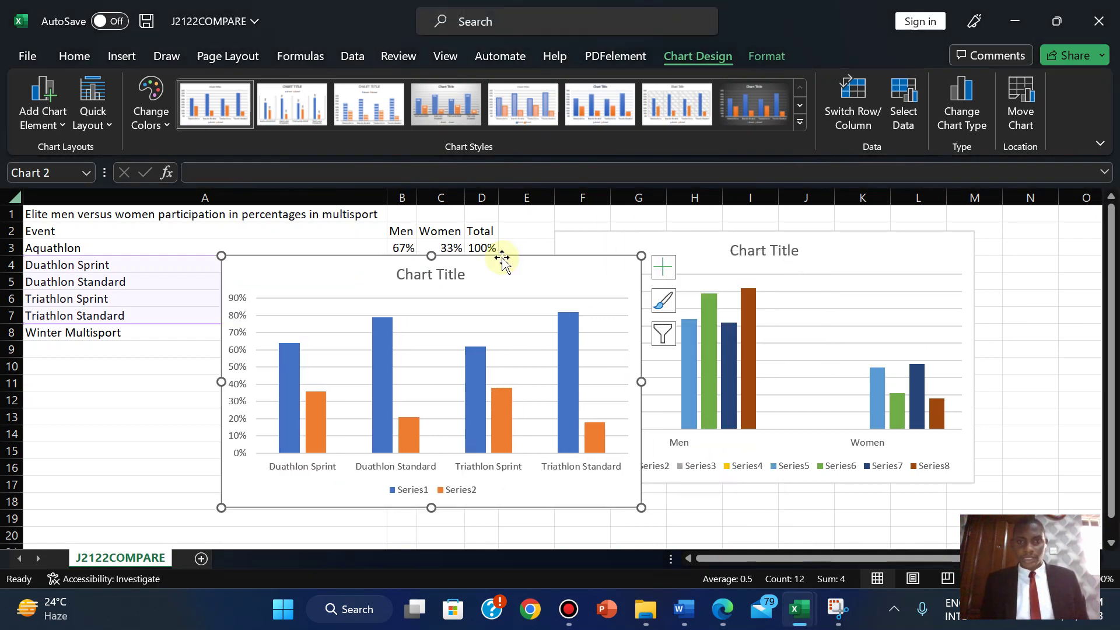
key("Delete")
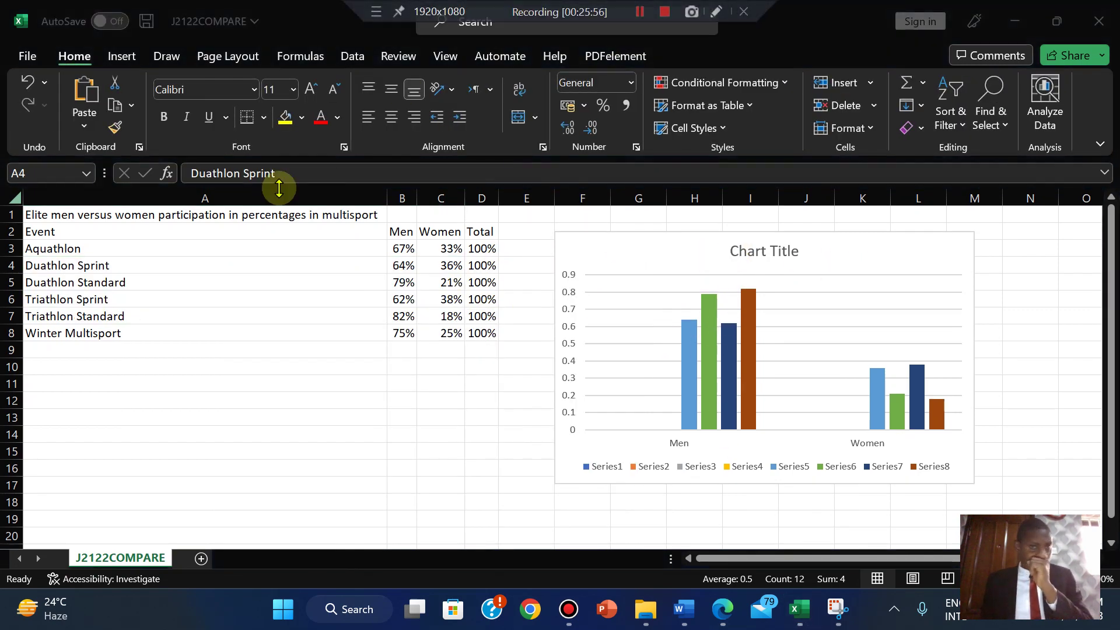
- Open and close the formatting options for the chart's green data series
left_click(333, 449)
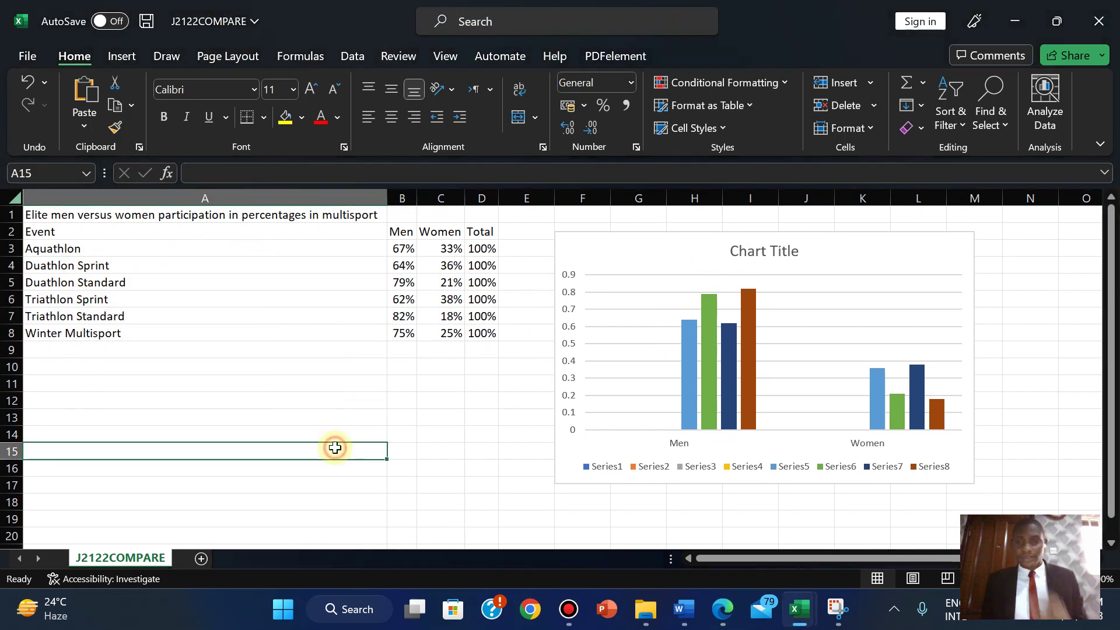
left_click(838, 240)
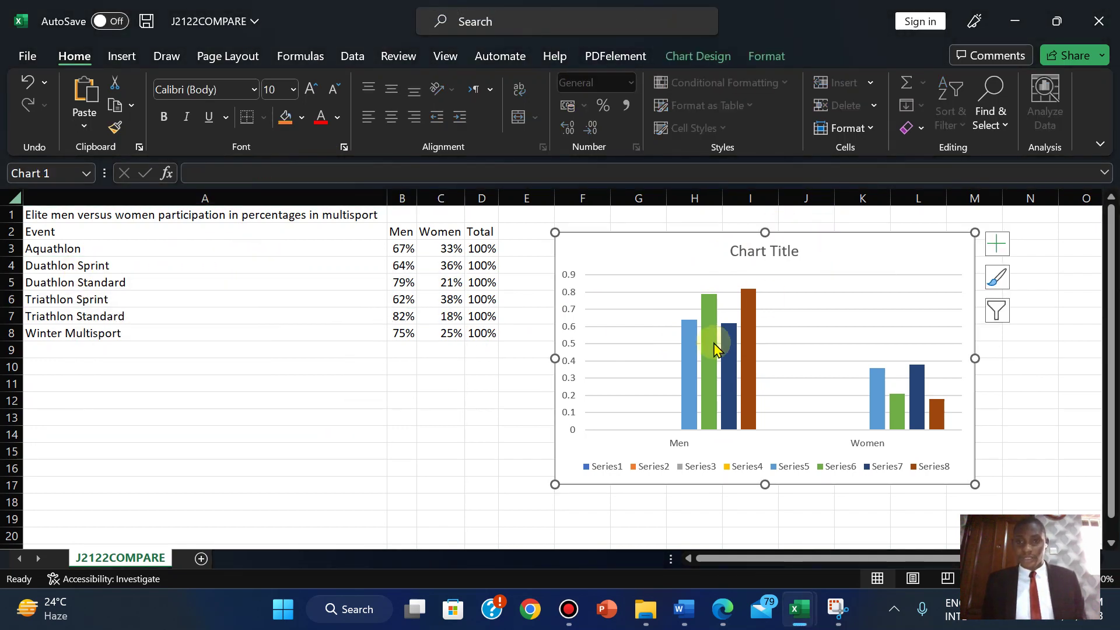
left_click(711, 346)
double_click(711, 345)
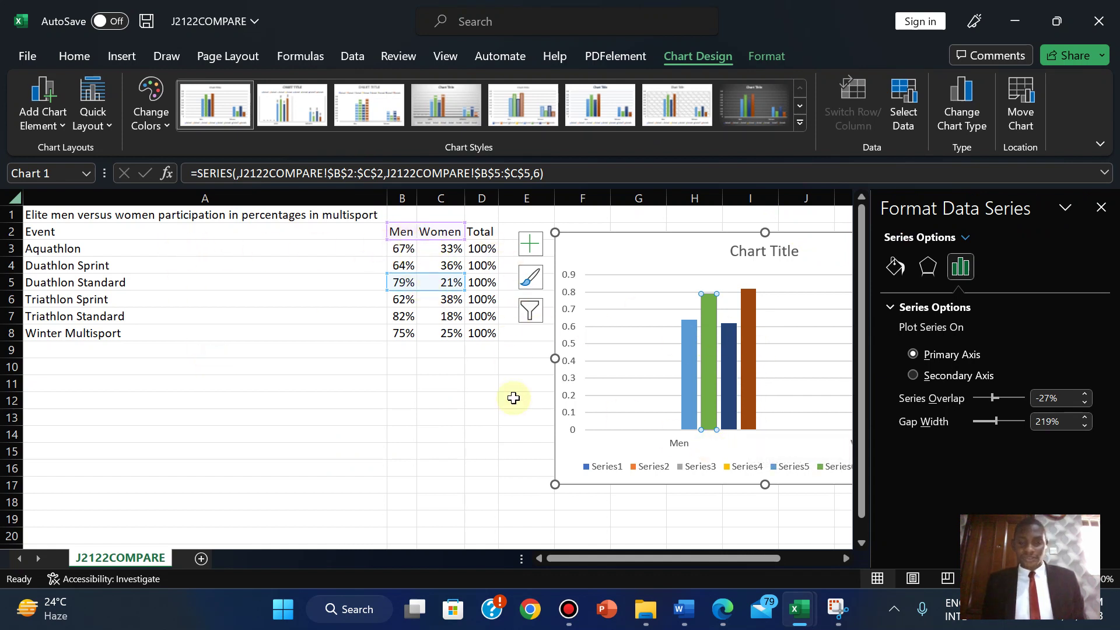
left_click(1100, 208)
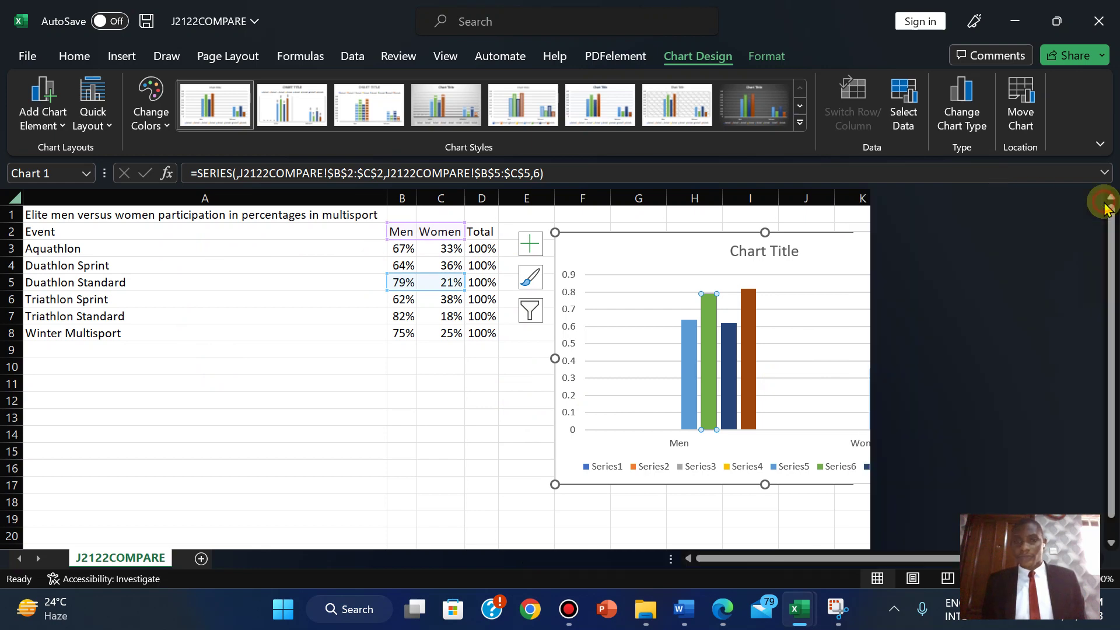
- Delete the existing eight-series chart from the J2122COMPARE sheet
left_click(722, 609)
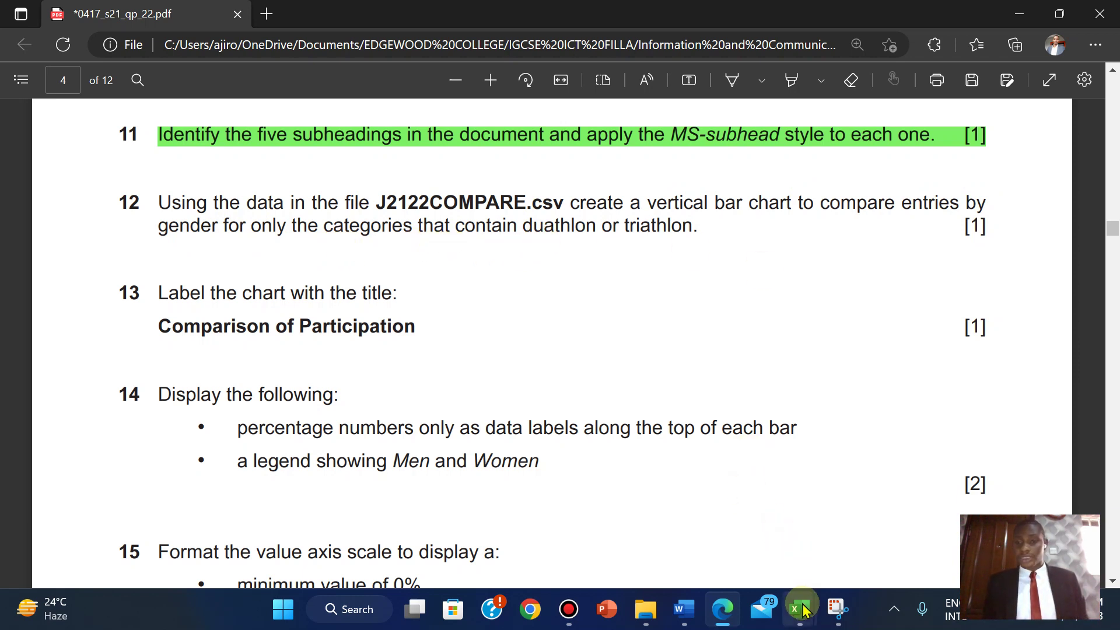
mouse_move(803, 610)
left_click(863, 531)
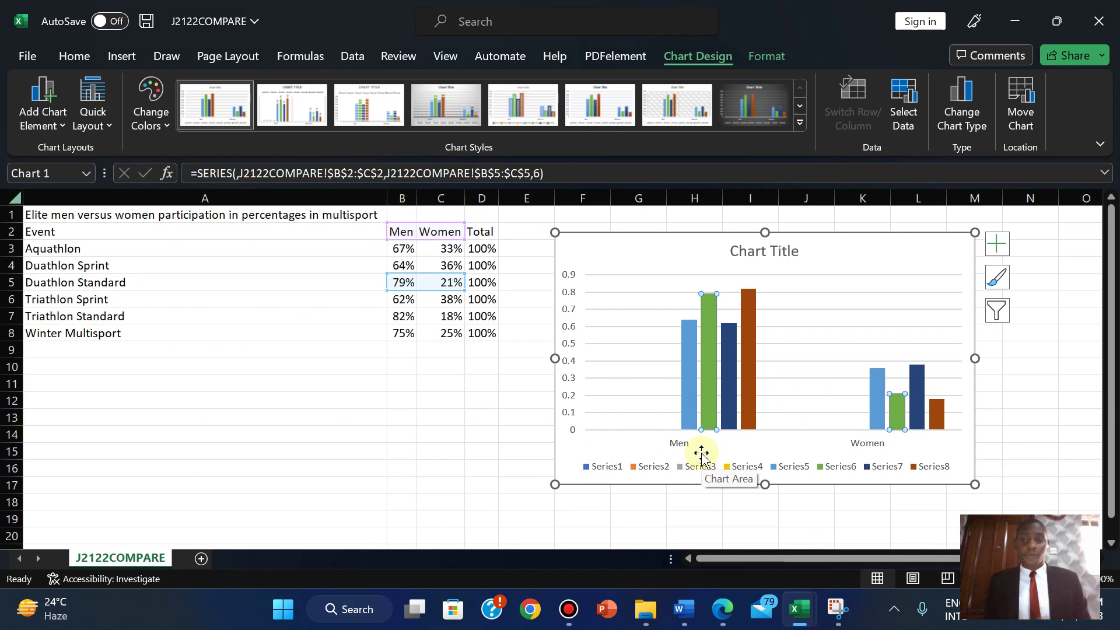
left_click(877, 251)
key("Delete")
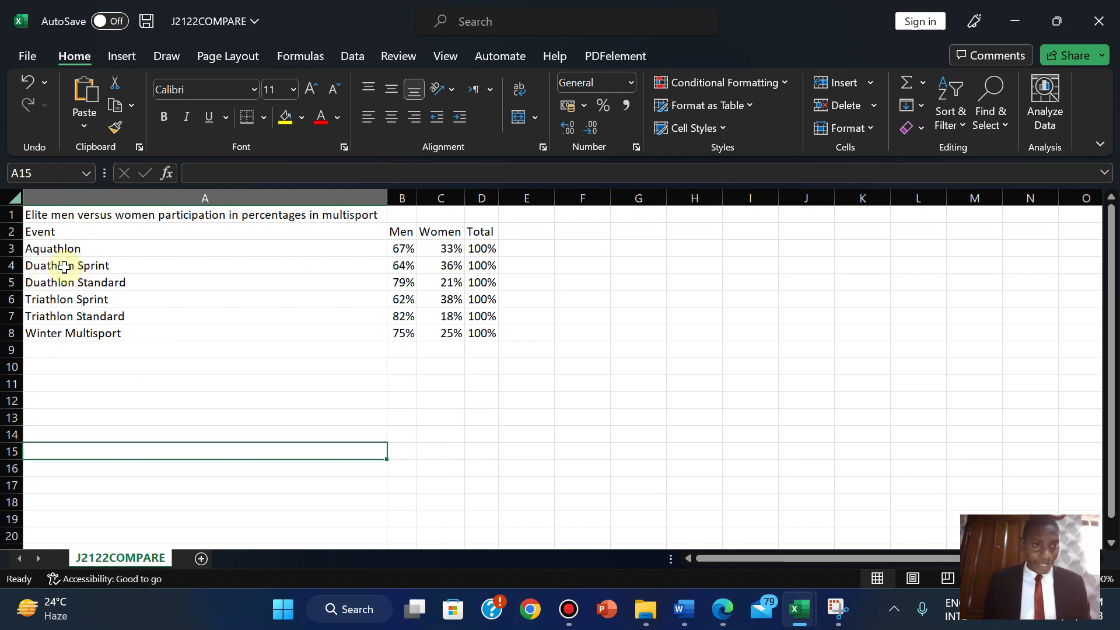
- Chart A4:C7 as a 2-D clustered column chart placed to the right of the data
left_click_drag(48, 268, 423, 311)
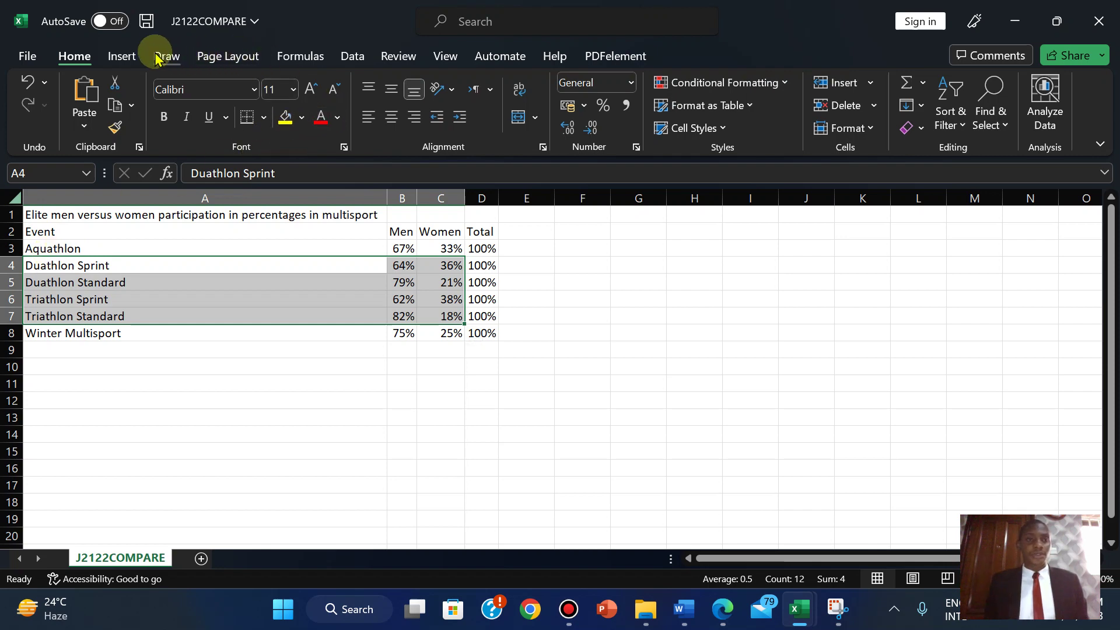
left_click(119, 56)
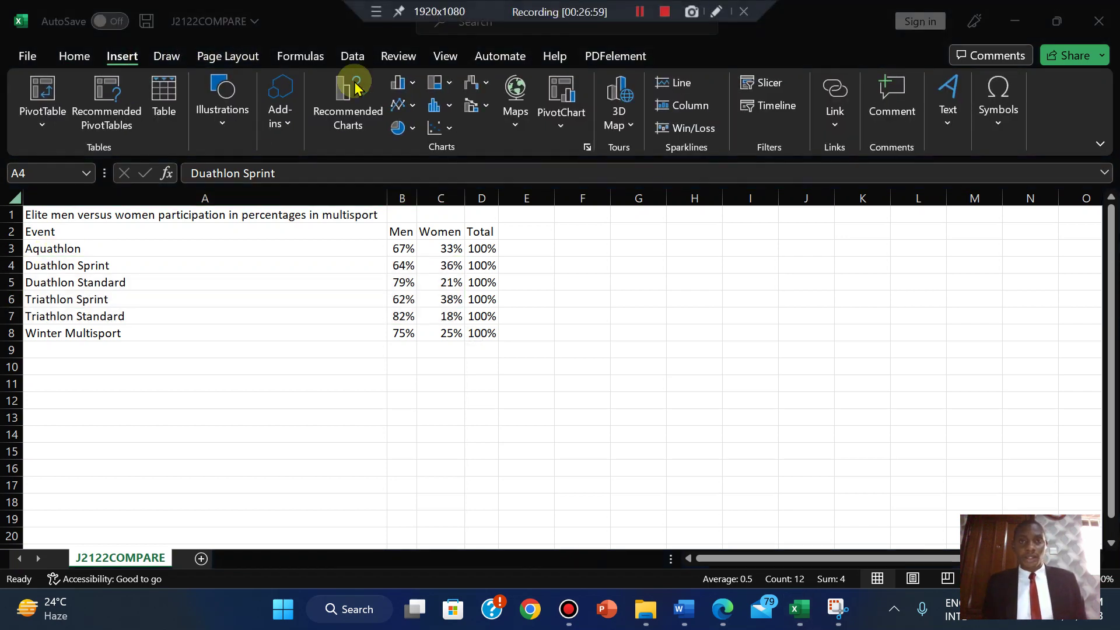
left_click(417, 88)
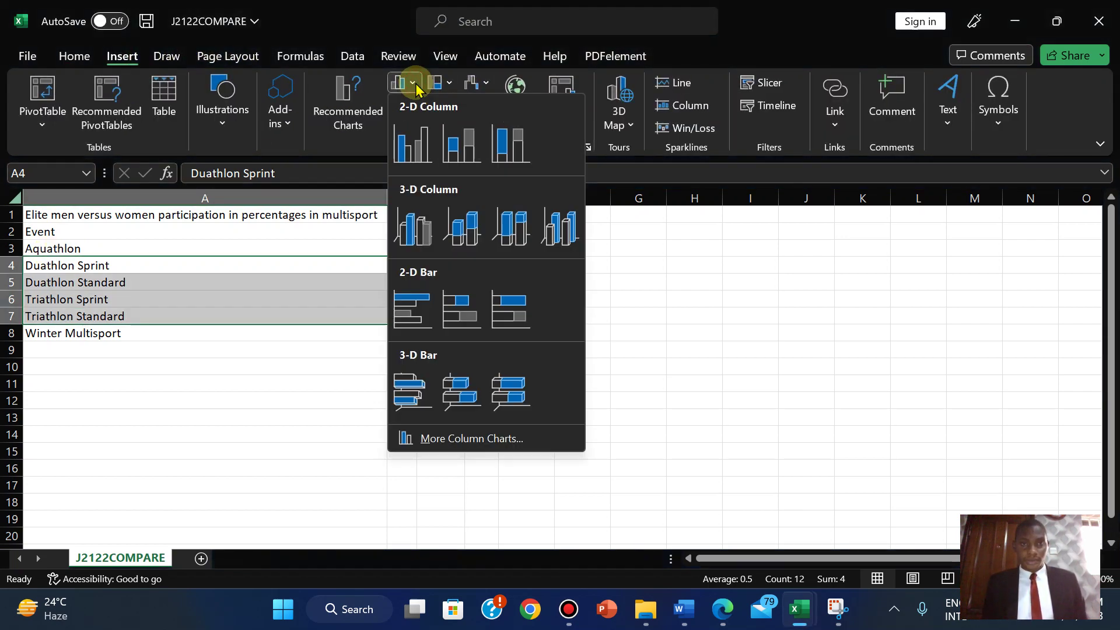
left_click(417, 145)
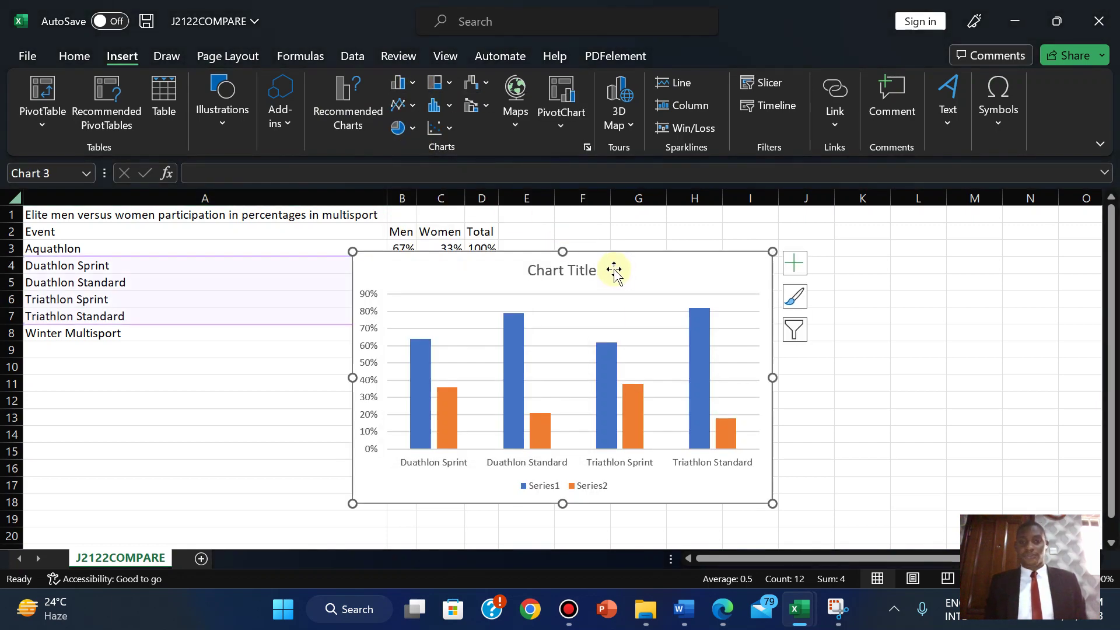
left_click_drag(609, 266, 800, 245)
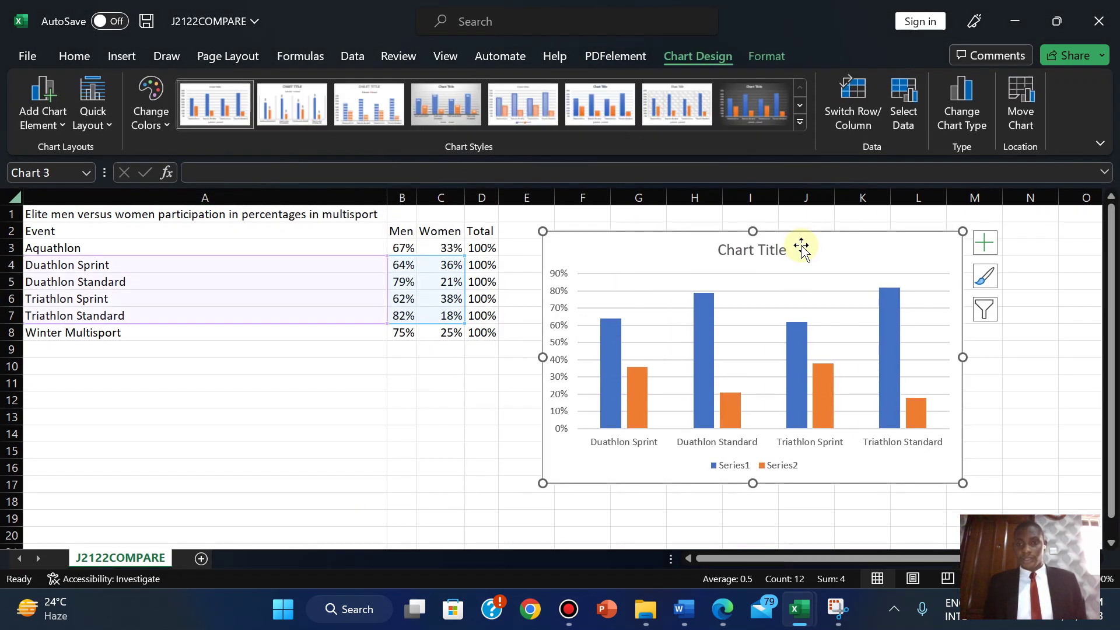
left_click(732, 467)
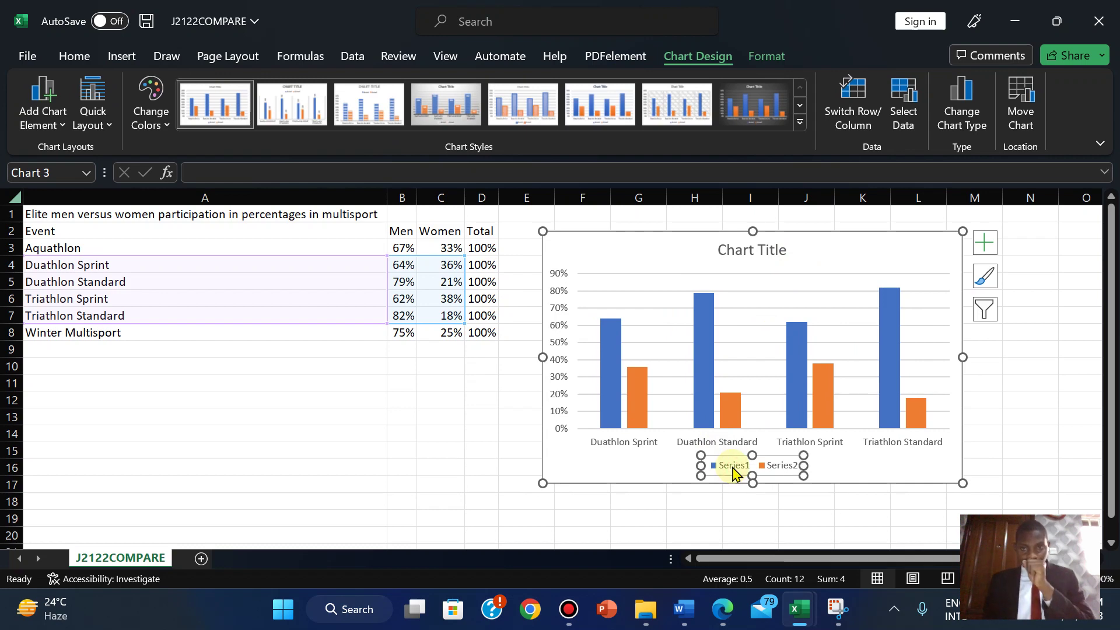
- Try naming the first series from B2:C2 in Select Data, then discard the change
right_click(732, 469)
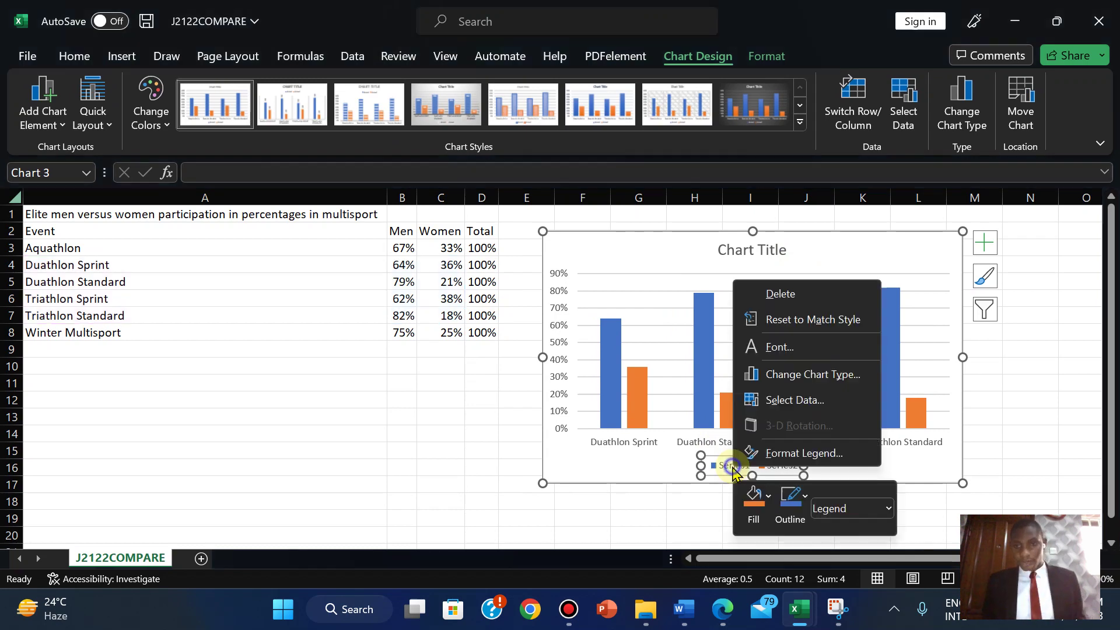
left_click(769, 400)
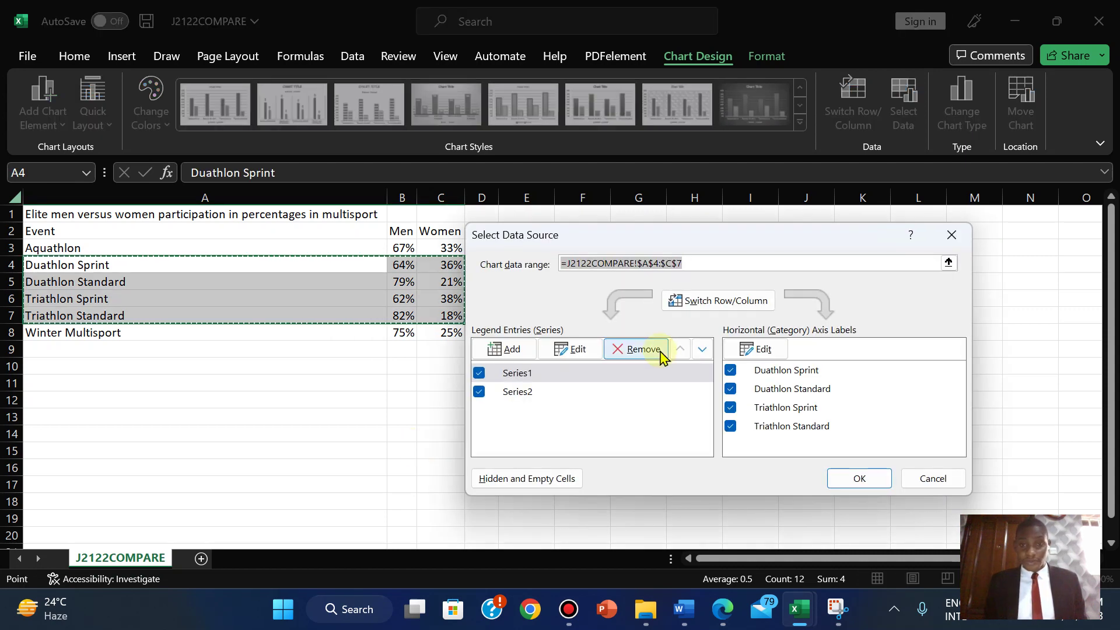
left_click(563, 357)
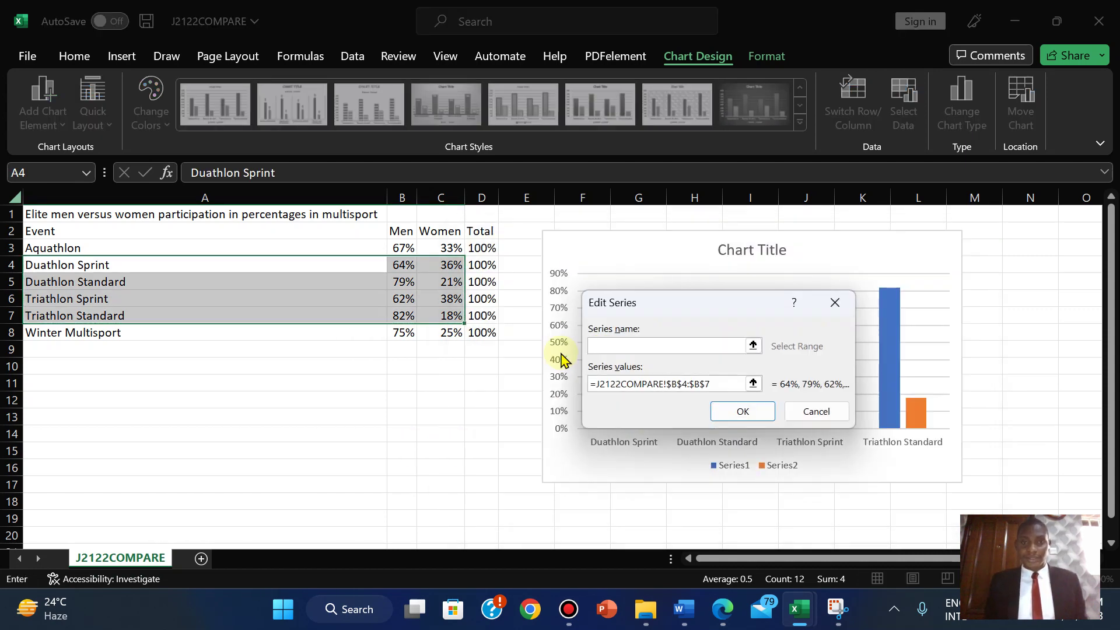
left_click_drag(391, 231, 431, 229)
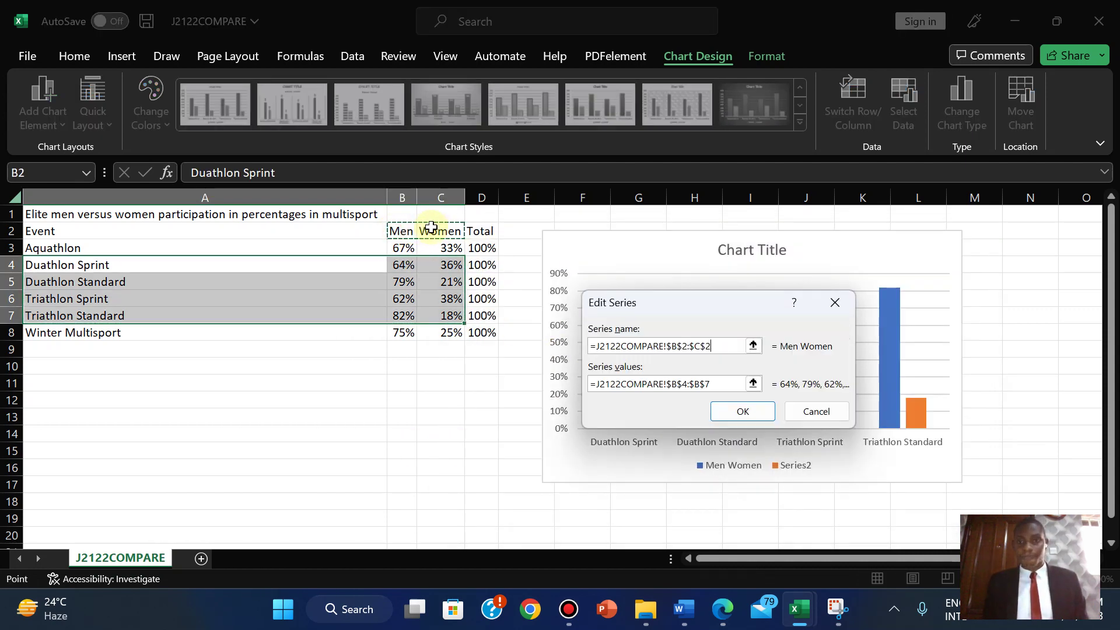
left_click(736, 414)
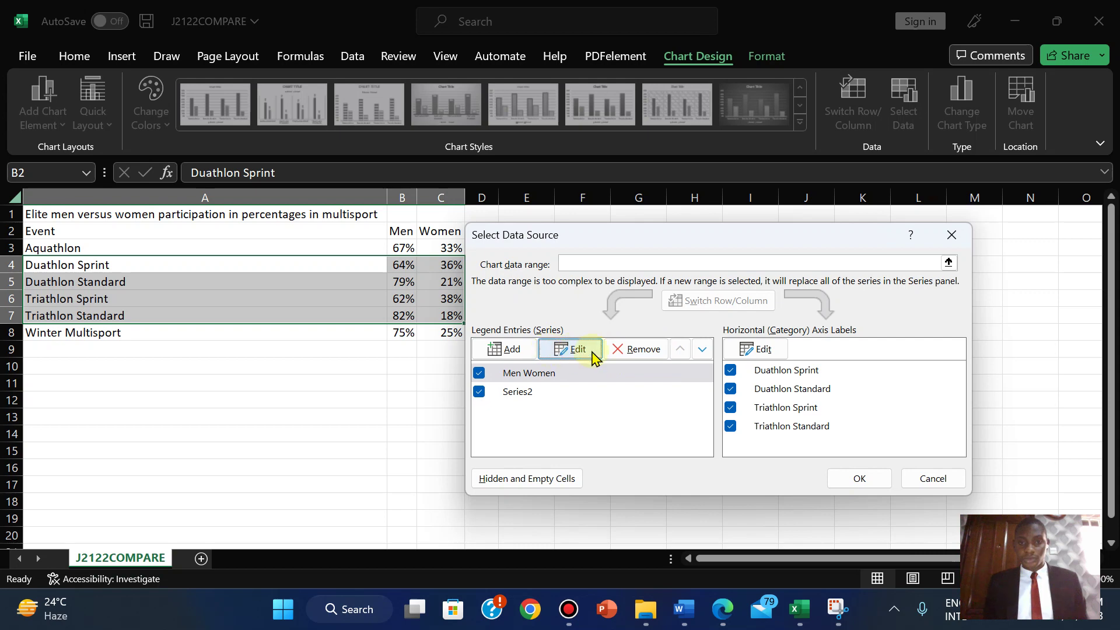
left_click(947, 489)
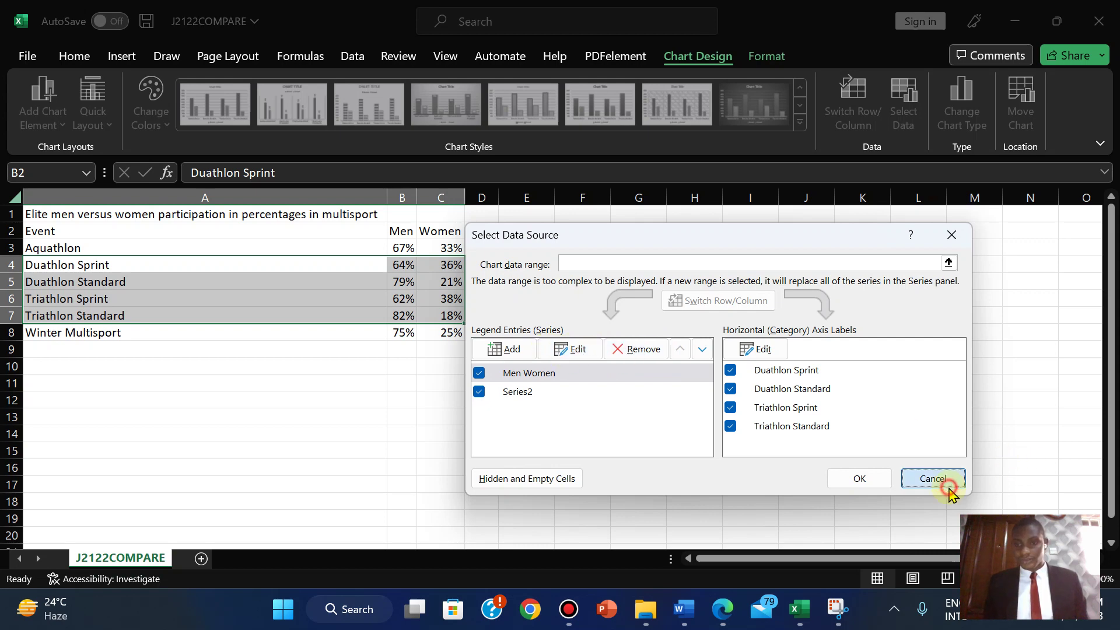
- Rename Series1 to Men from cell B2 and Series2 to Women from cell C2
right_click(747, 459)
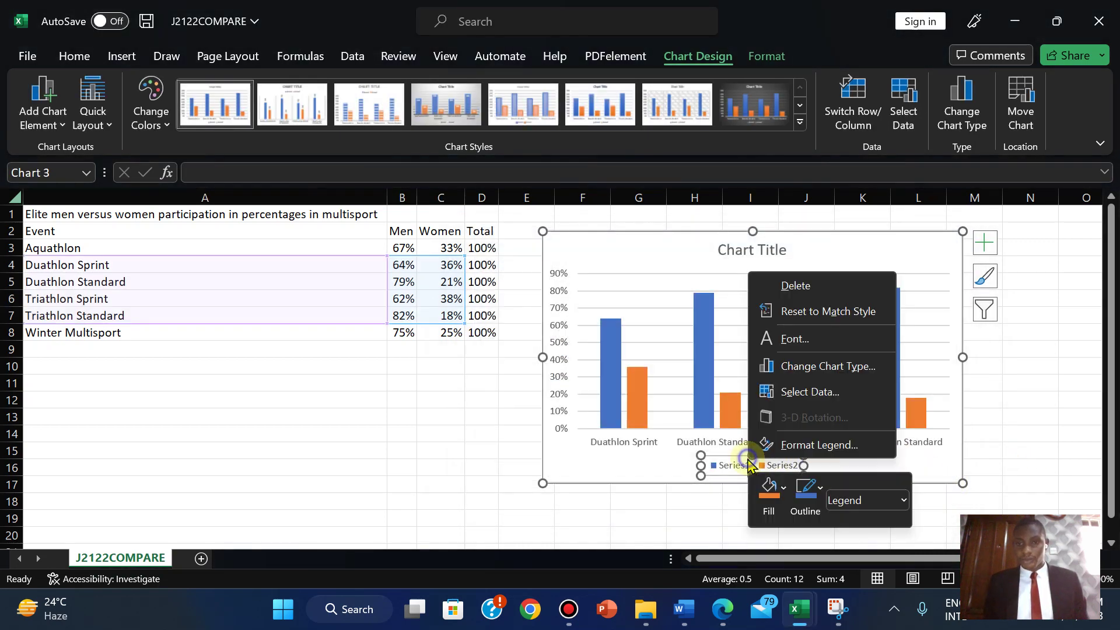
left_click(795, 392)
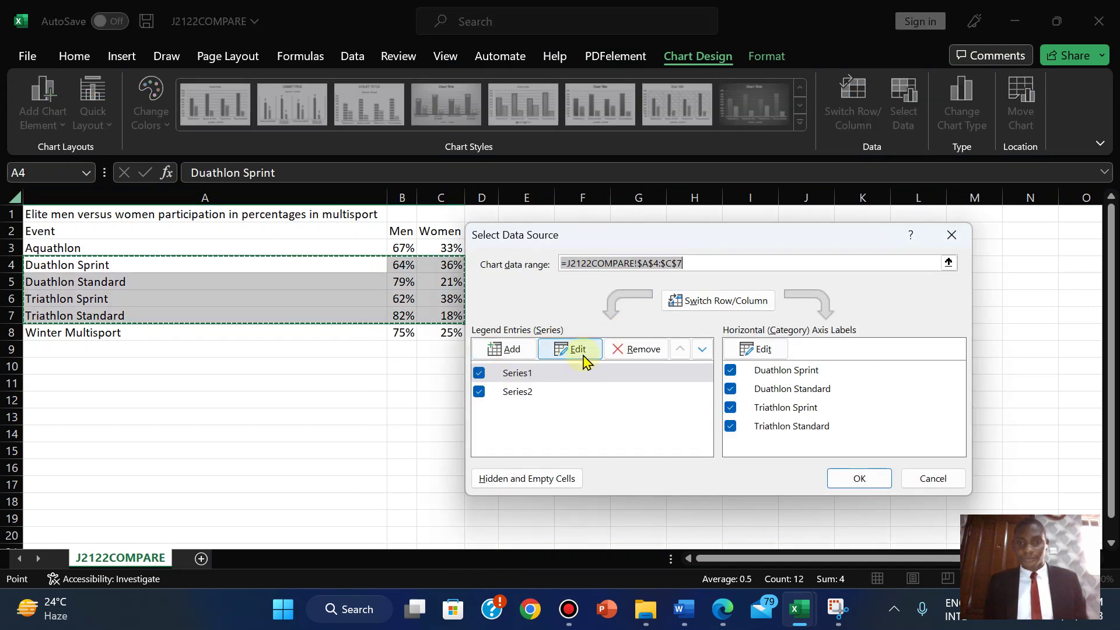
left_click(567, 352)
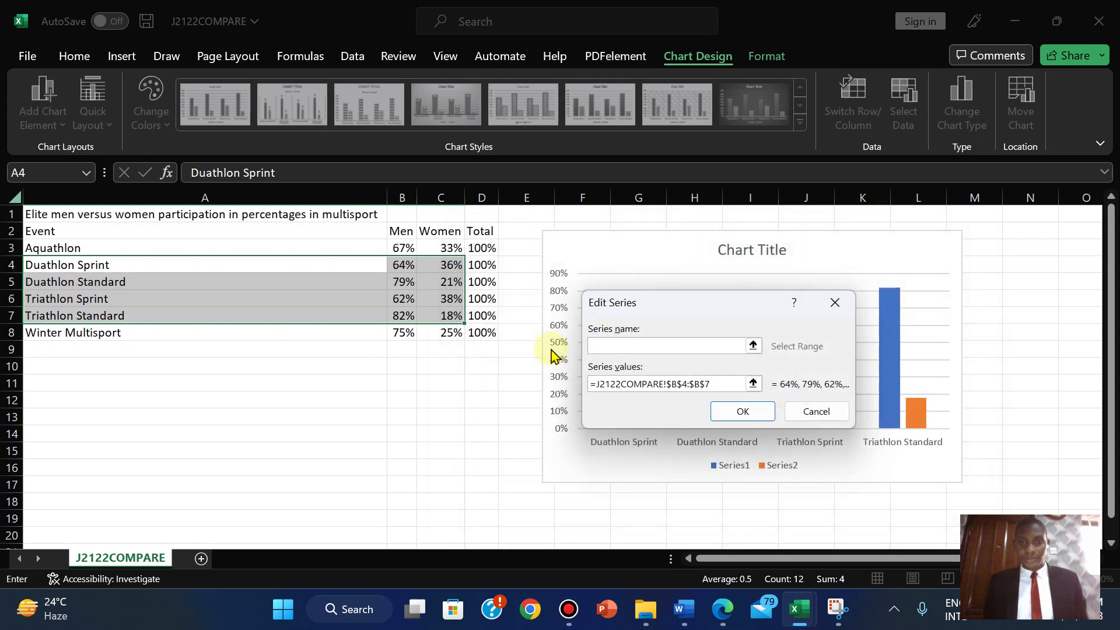
left_click(396, 232)
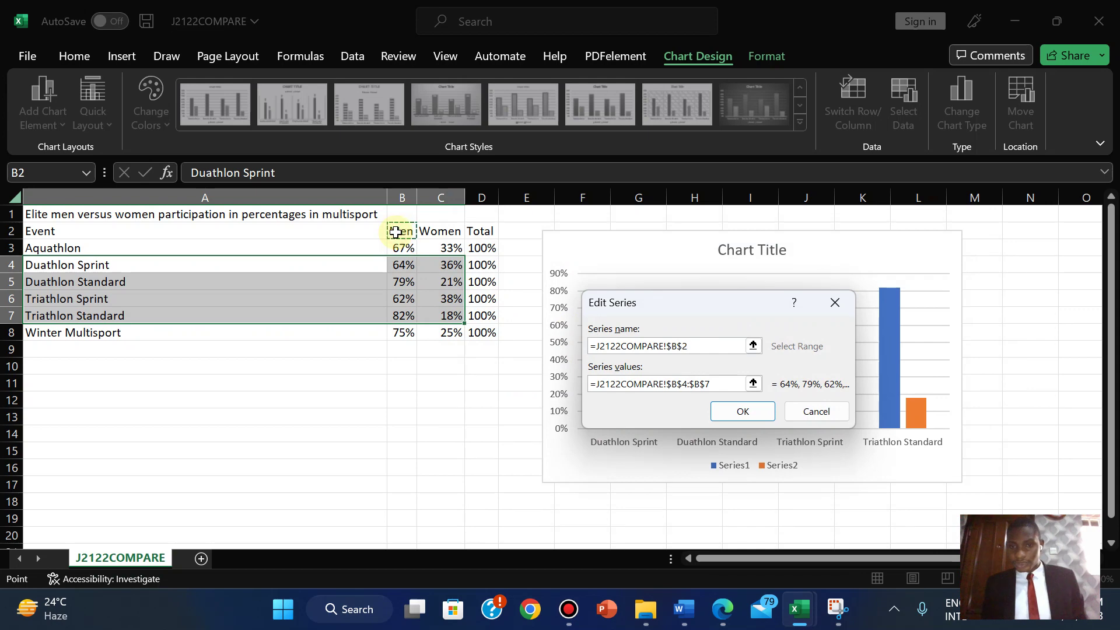
left_click(745, 411)
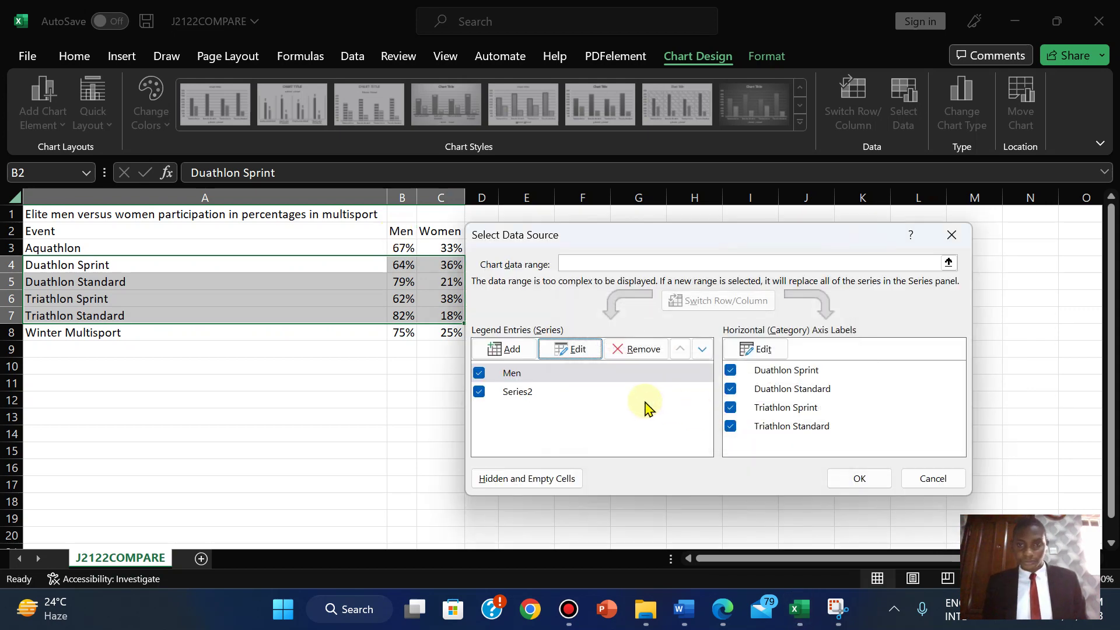
left_click(517, 393)
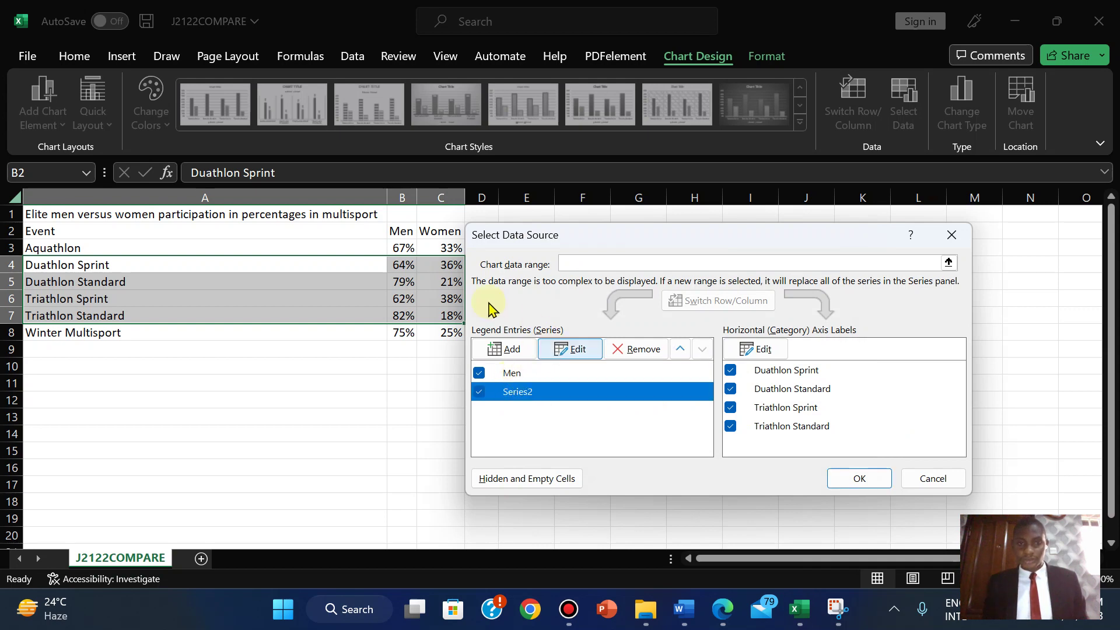
left_click(572, 350)
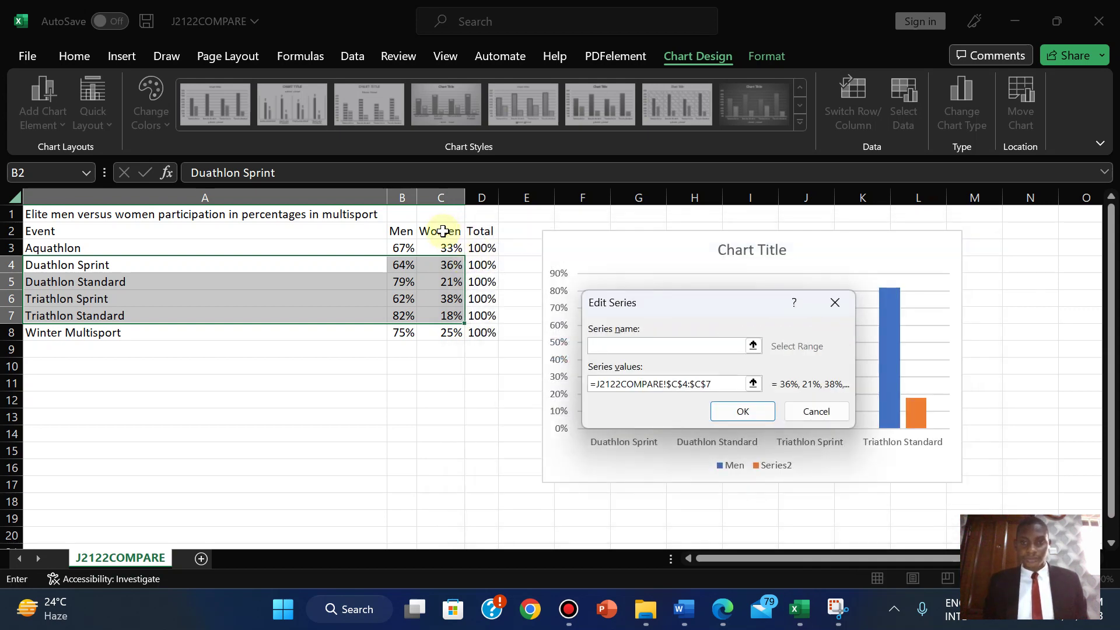
left_click(444, 231)
left_click(743, 411)
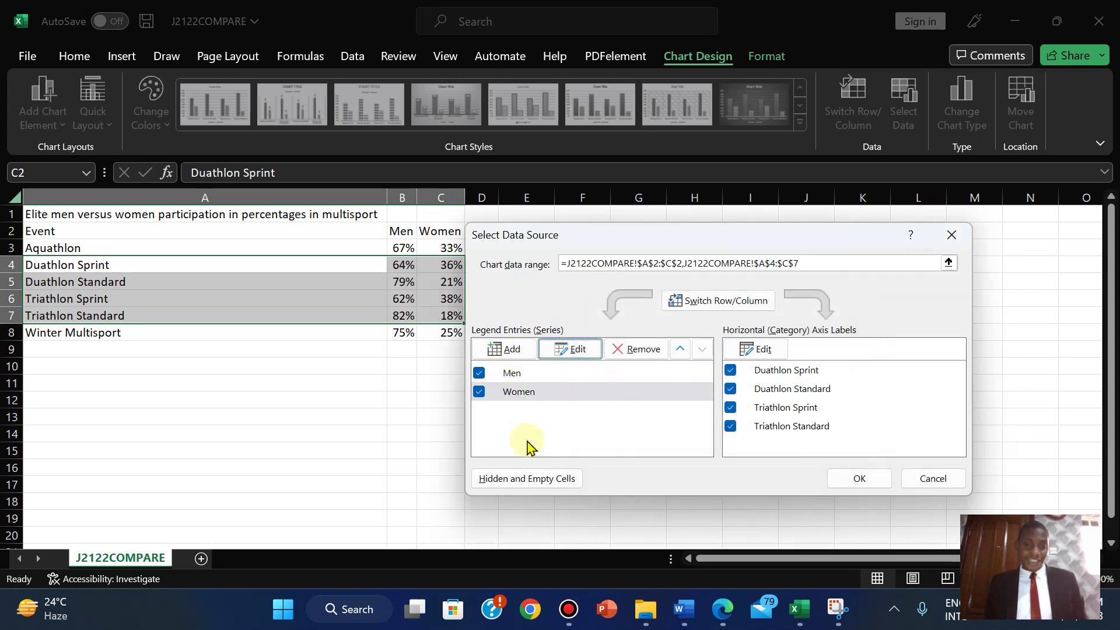
left_click(861, 480)
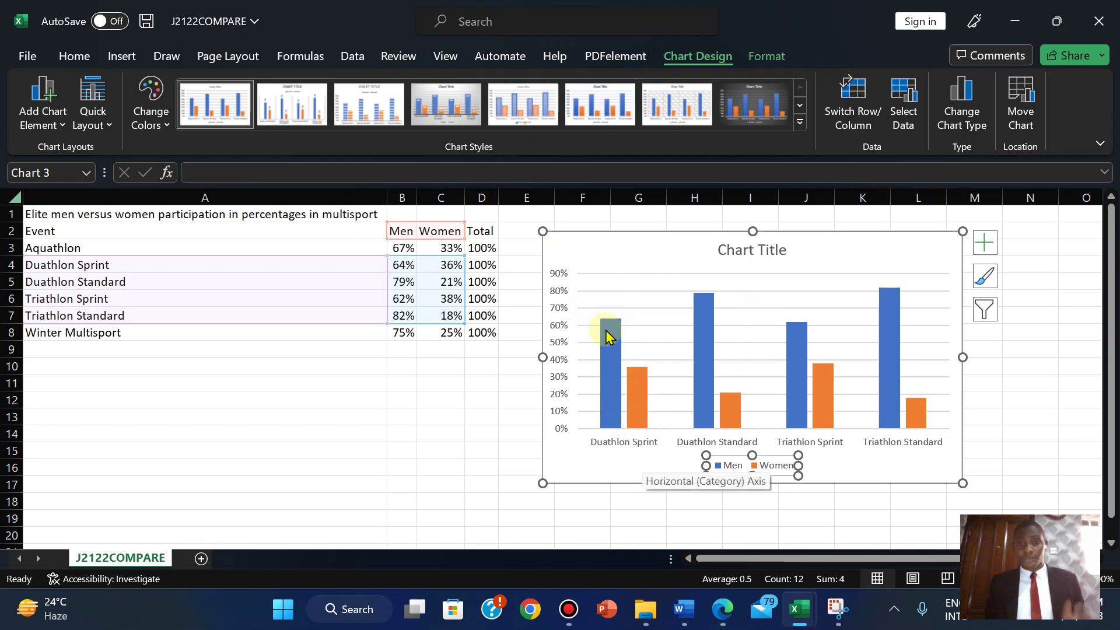
- Nudge the legend right, undo the move, and return to the question paper
mouse_move(643, 407)
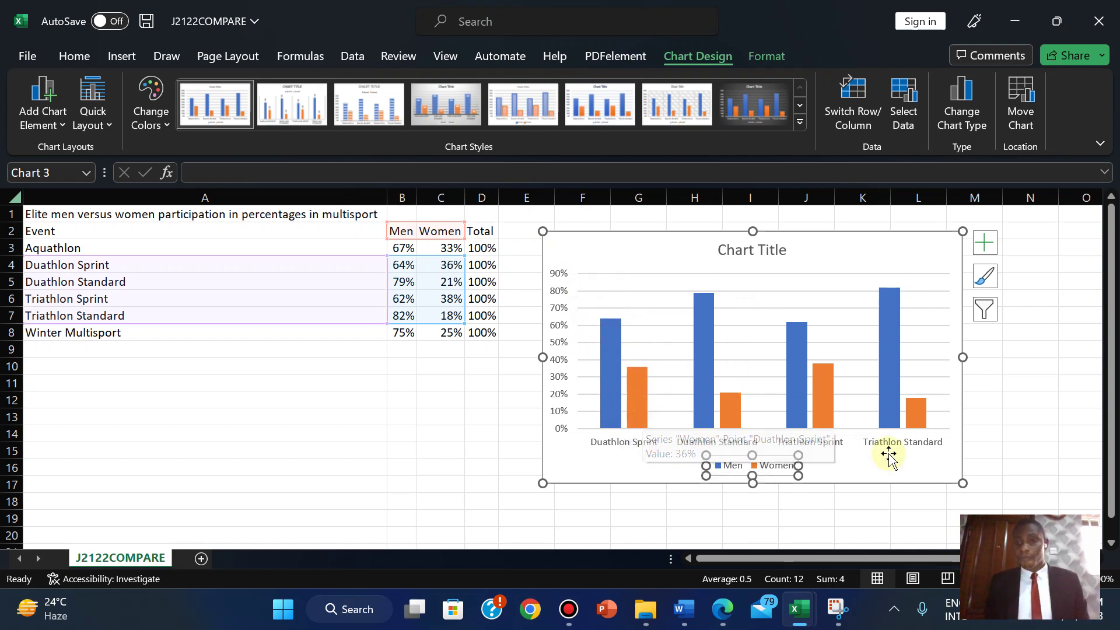
left_click_drag(776, 480, 795, 472)
left_click(777, 468)
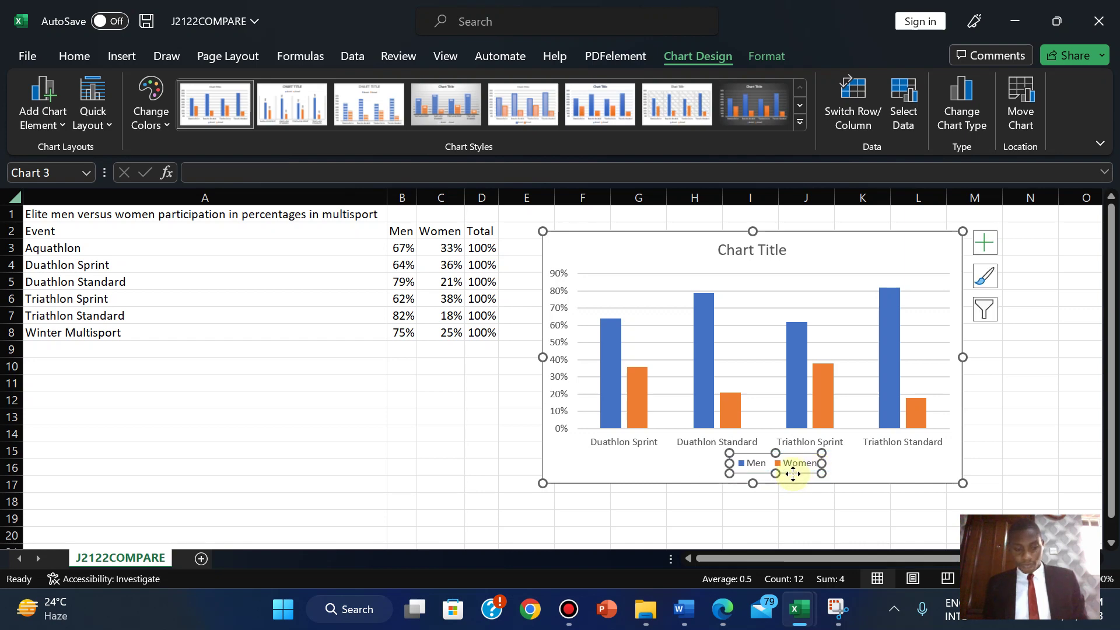
key("ctrl+z")
left_click(849, 466)
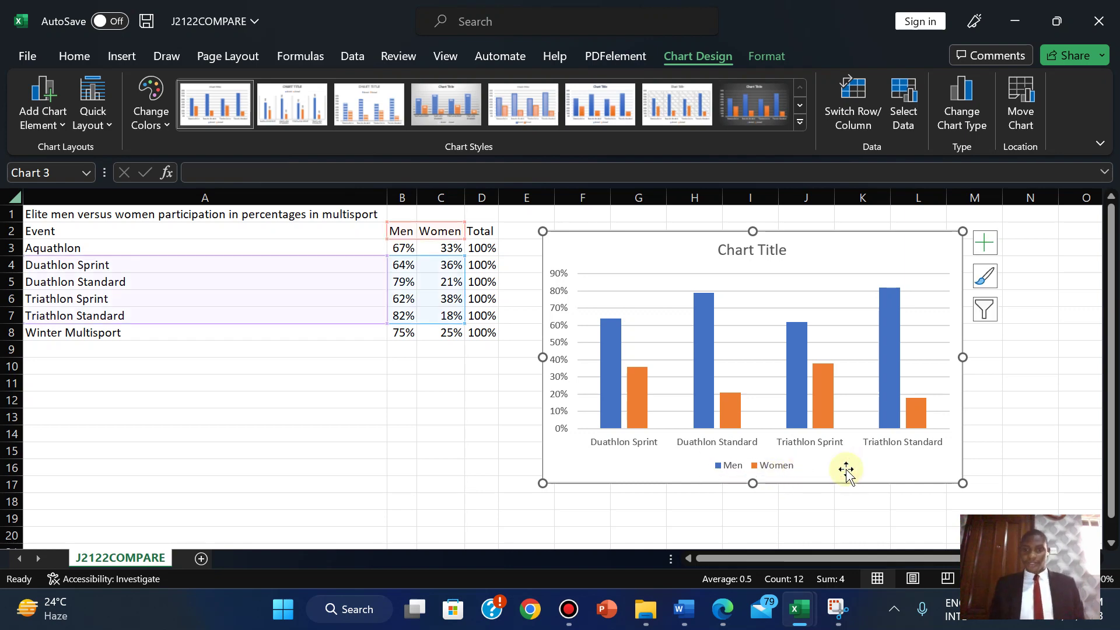
mouse_move(723, 606)
left_click(639, 461)
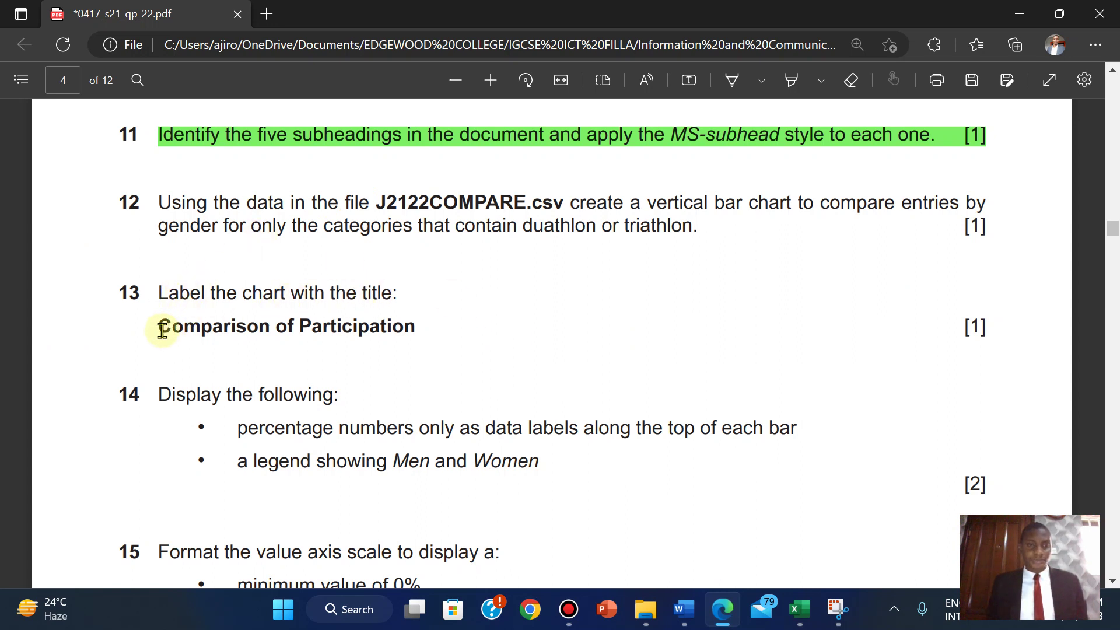
- Copy the 'Comparison of Participation' title text and highlight question 12 green in the PDF
left_click_drag(162, 330, 418, 337)
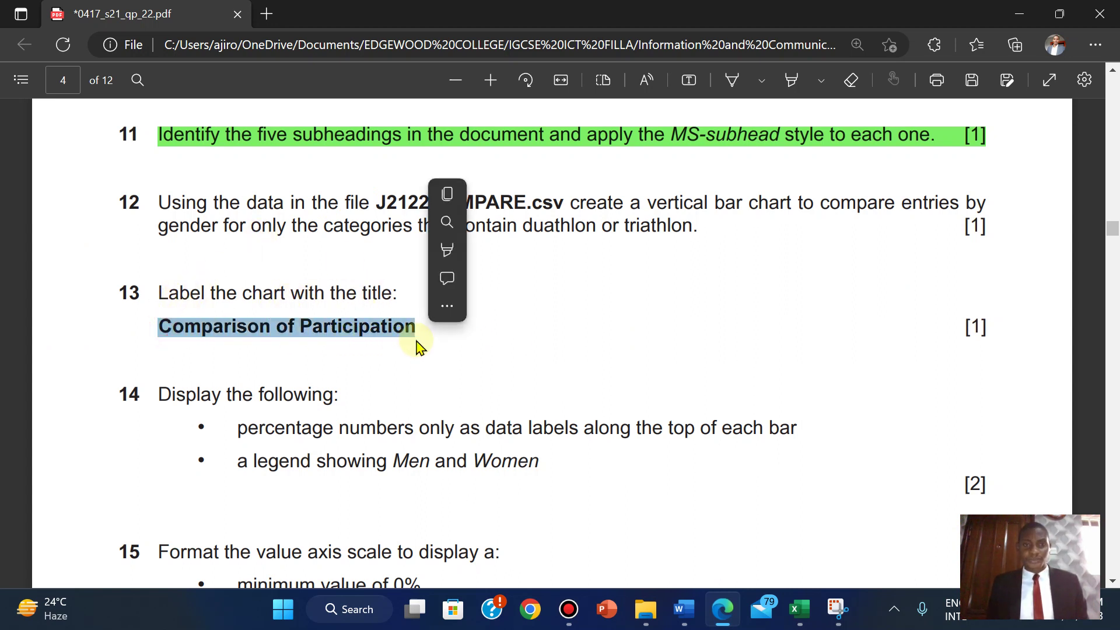
left_click(446, 198)
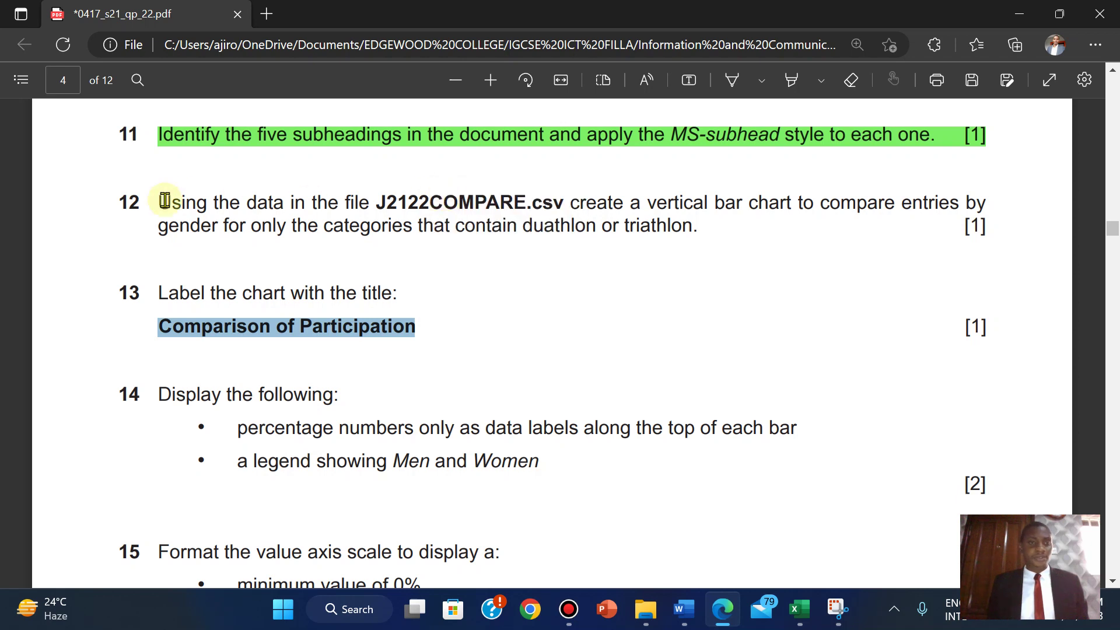
left_click_drag(161, 202, 989, 232)
mouse_move(1020, 137)
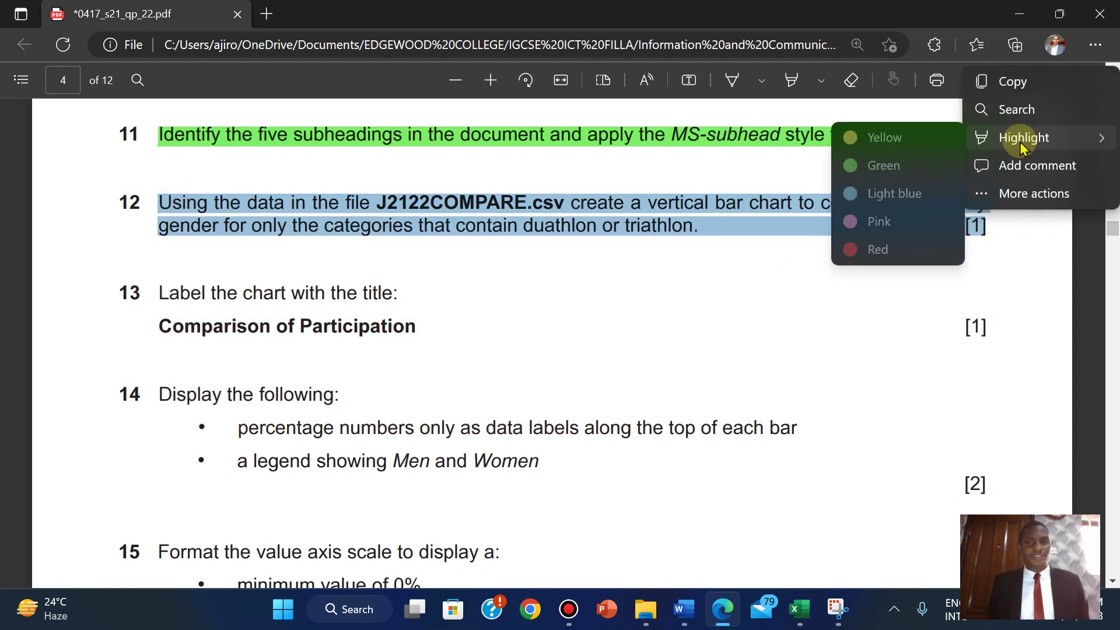
left_click(884, 169)
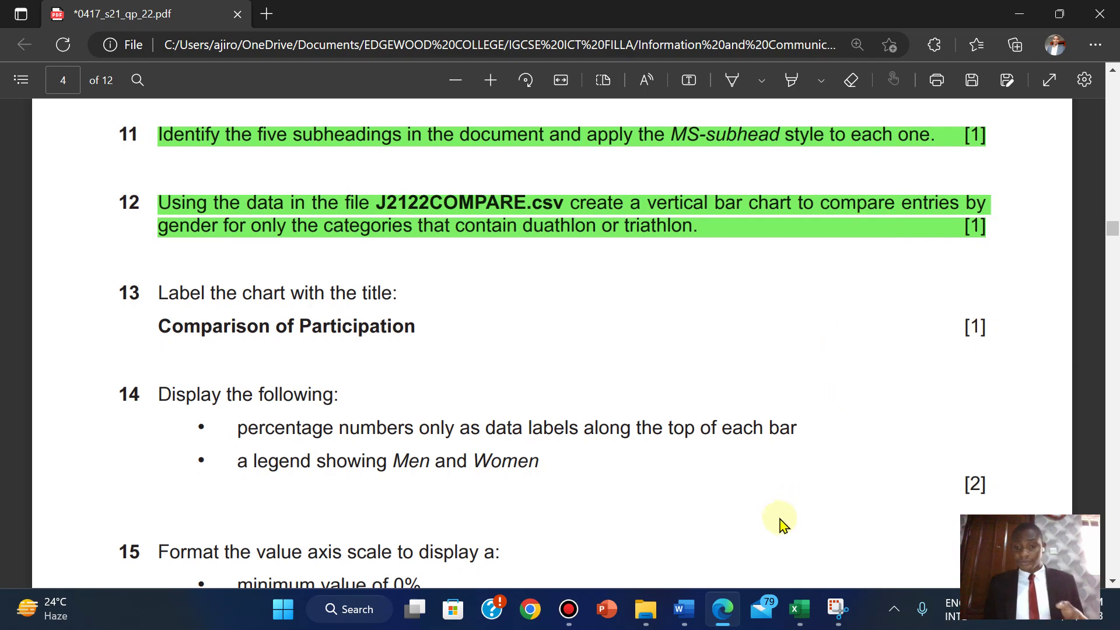
mouse_move(801, 608)
left_click(860, 508)
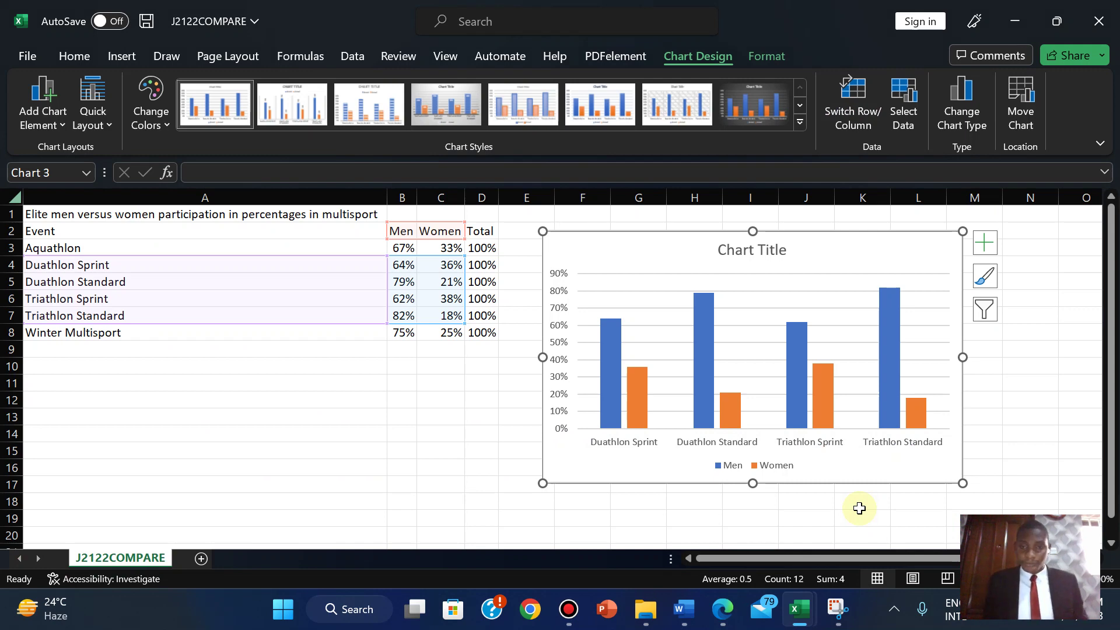
- Replace the placeholder chart title by pasting 'Comparison of Participation'
double_click(733, 253)
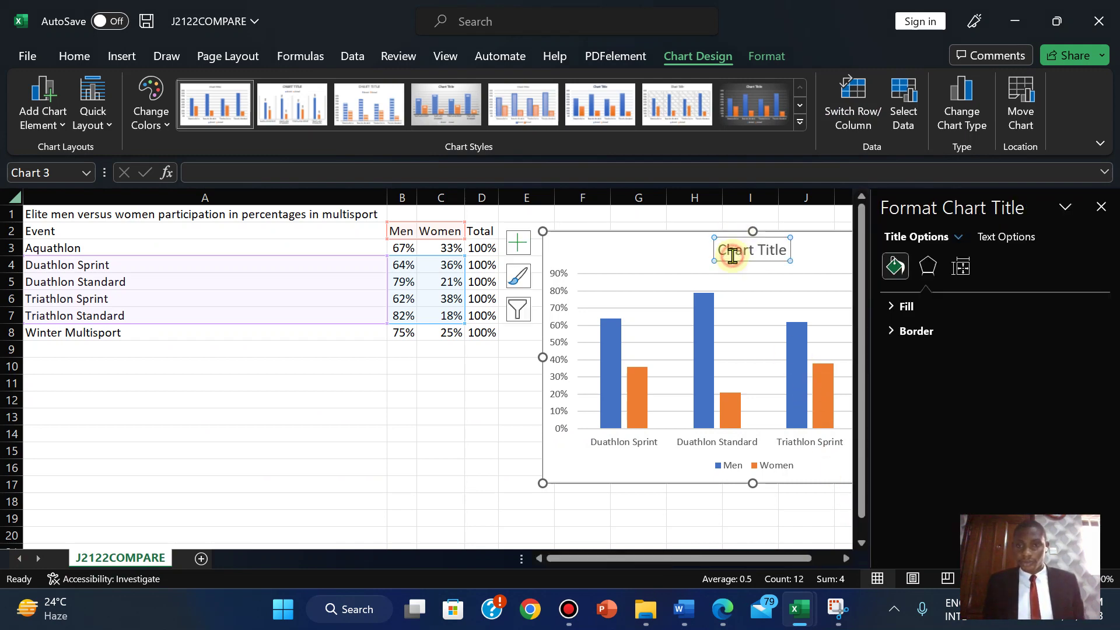
left_click(727, 250)
key("ctrl+a")
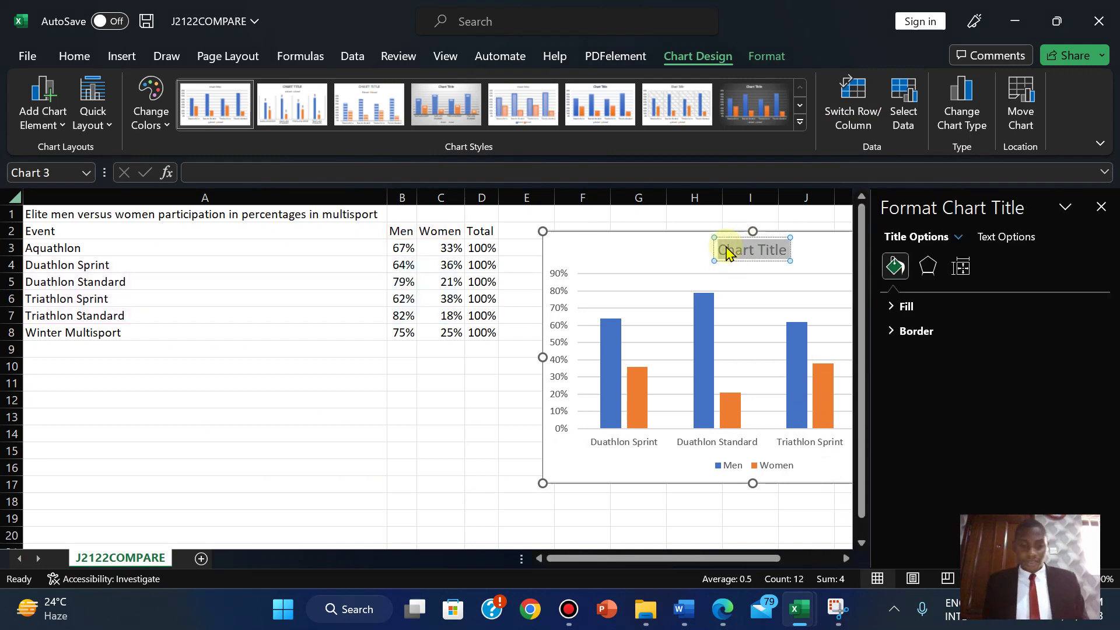
key("ctrl+v")
left_click(1101, 206)
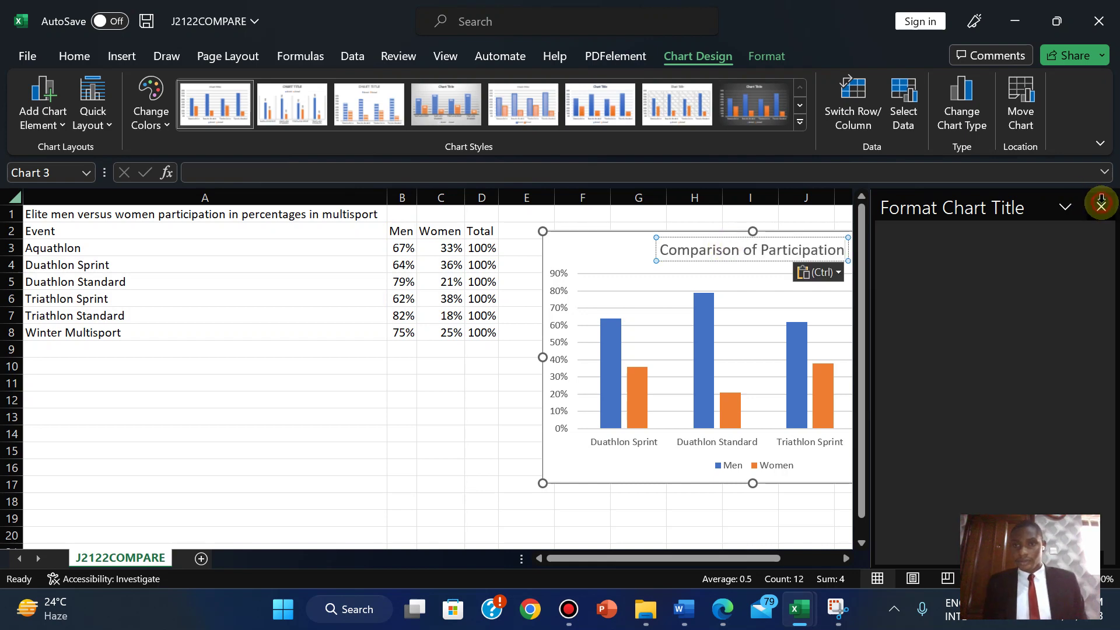
left_click(1012, 263)
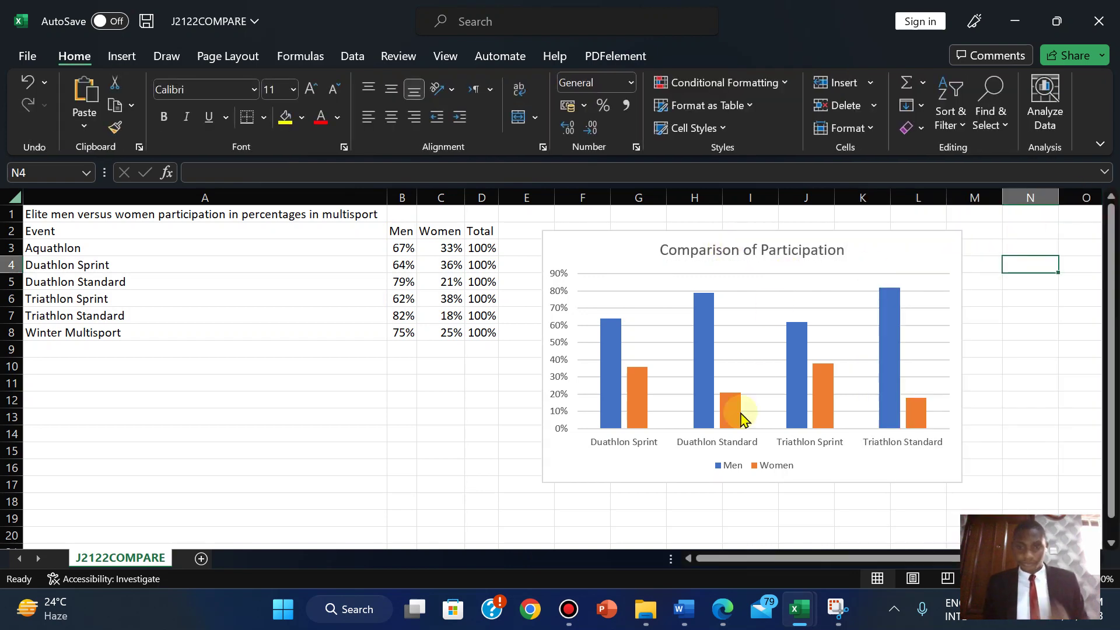
- Highlight exam question 13, about the title 'Comparison of Participation', in green
left_click(721, 613)
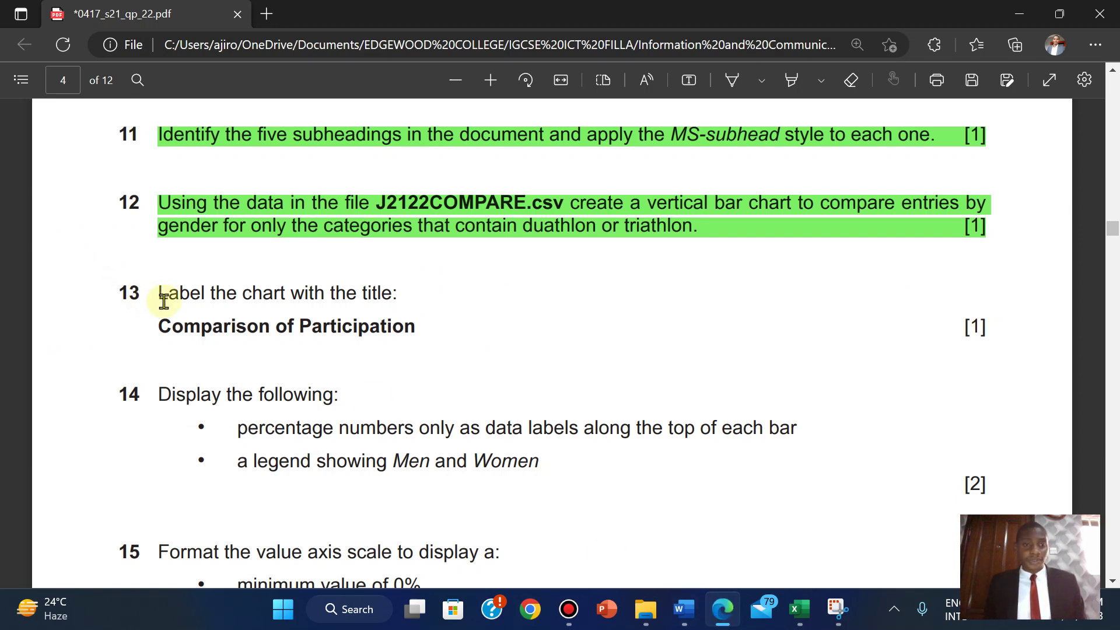
left_click_drag(164, 301, 998, 332)
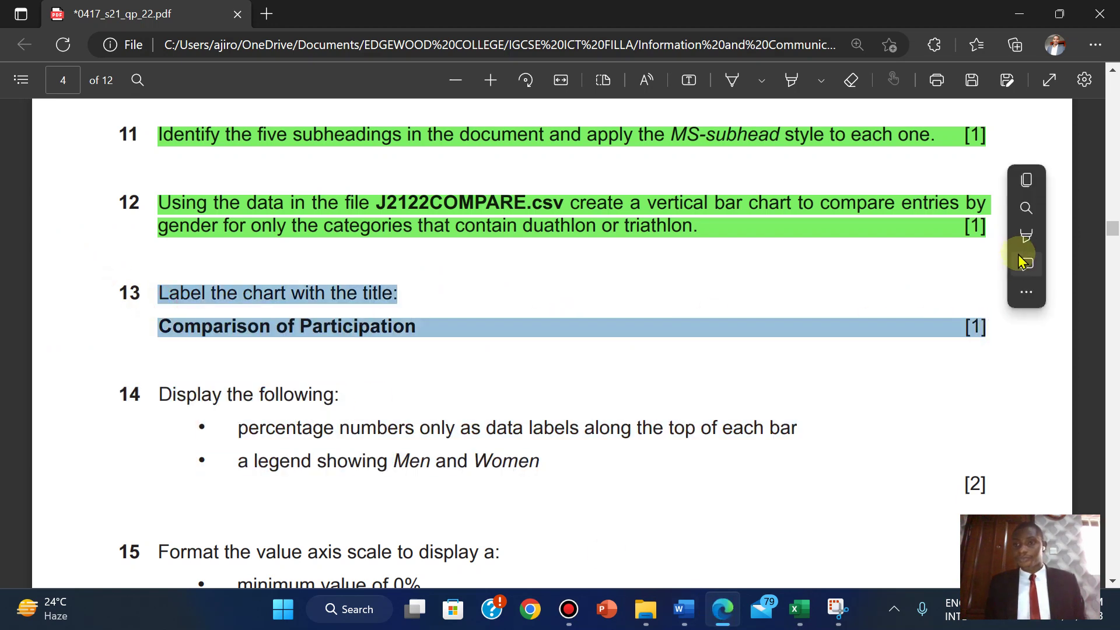
mouse_move(1001, 237)
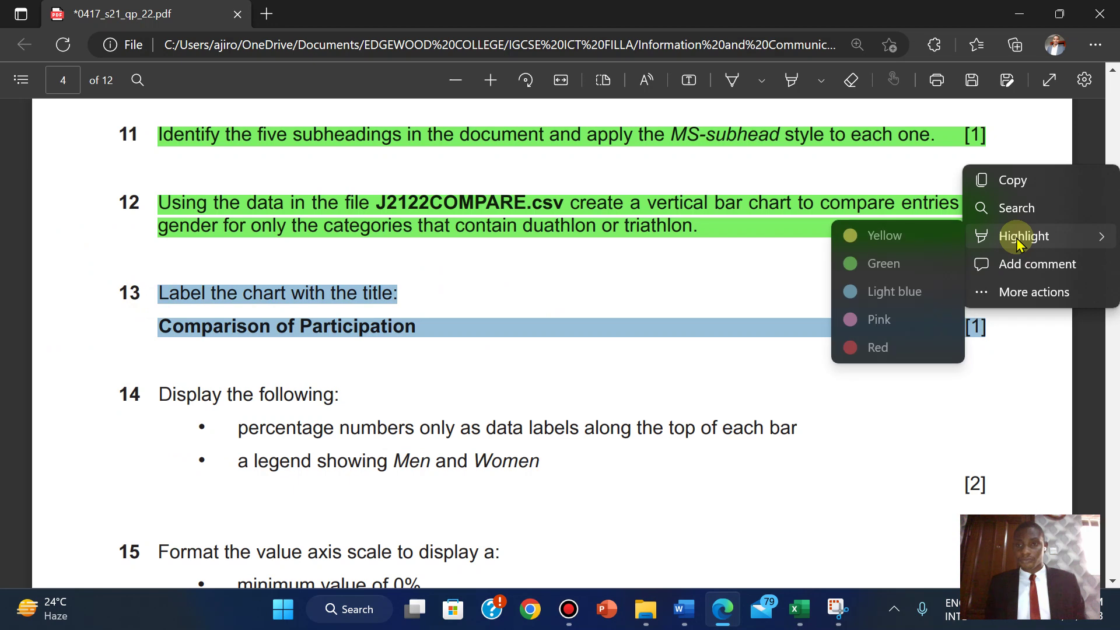
left_click(879, 266)
scroll(293, 383, "down", 1)
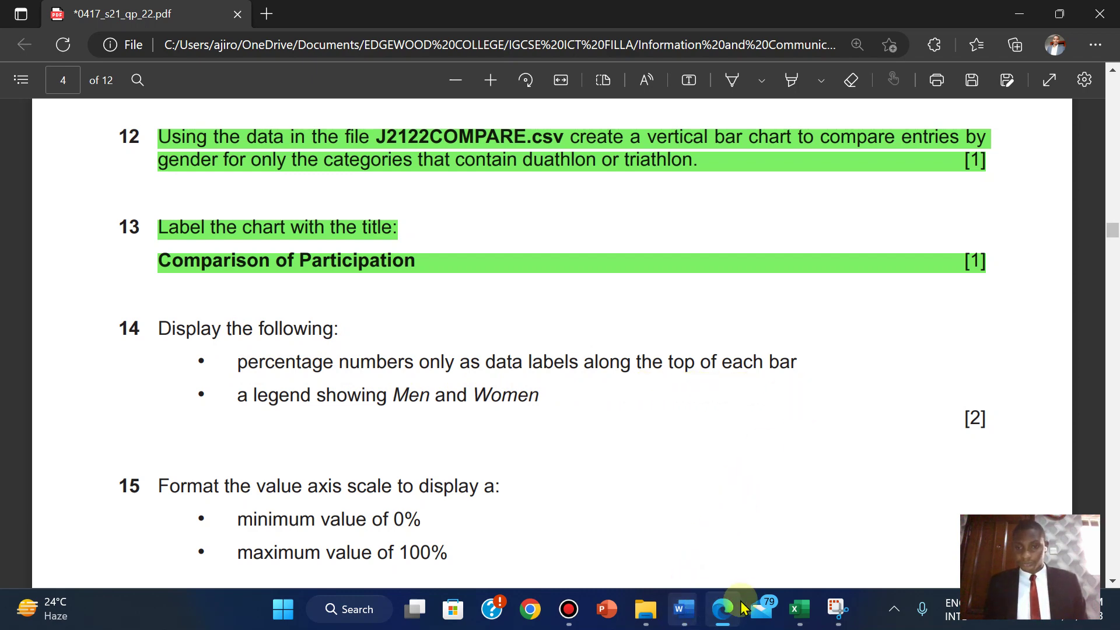
- Back in the J2122COMPARE workbook, try adding data labels to the Men series
mouse_move(799, 609)
left_click(887, 493)
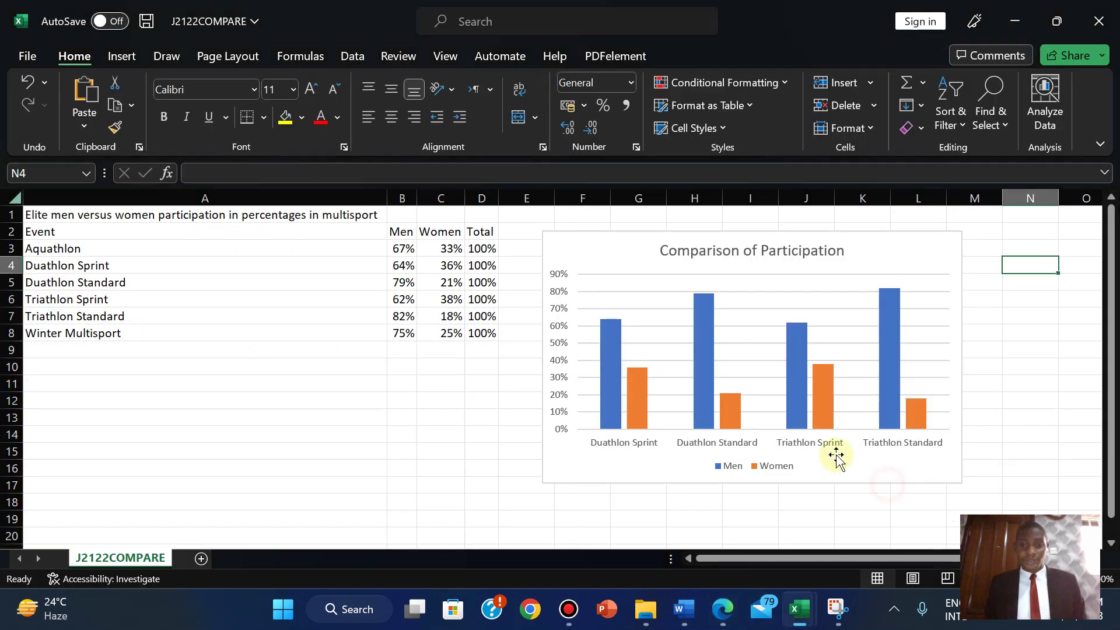
left_click(702, 342)
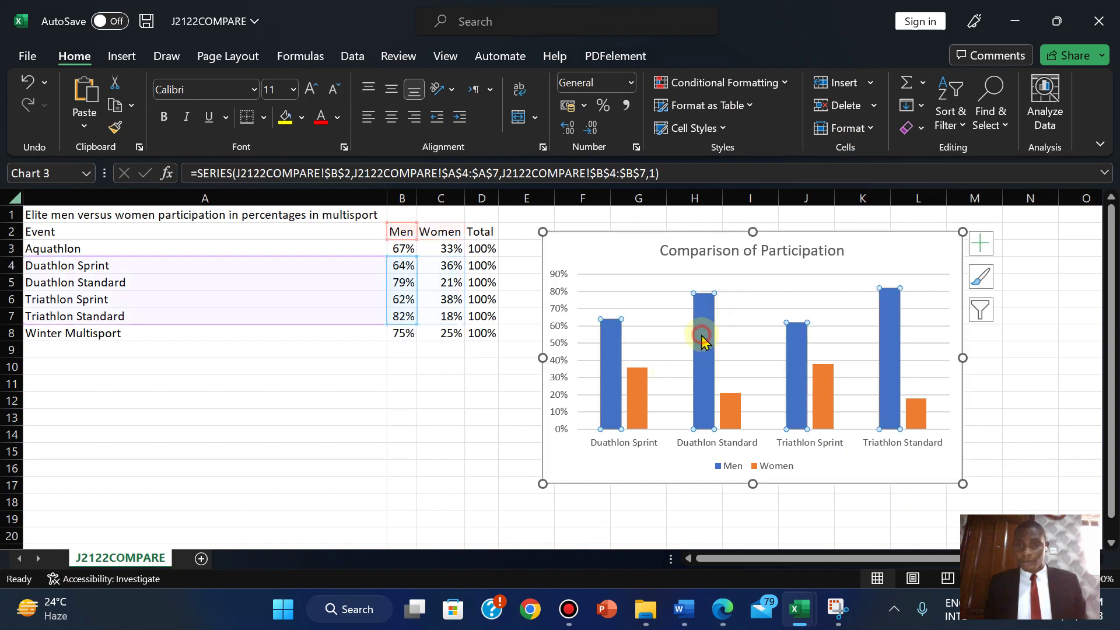
left_click(985, 248)
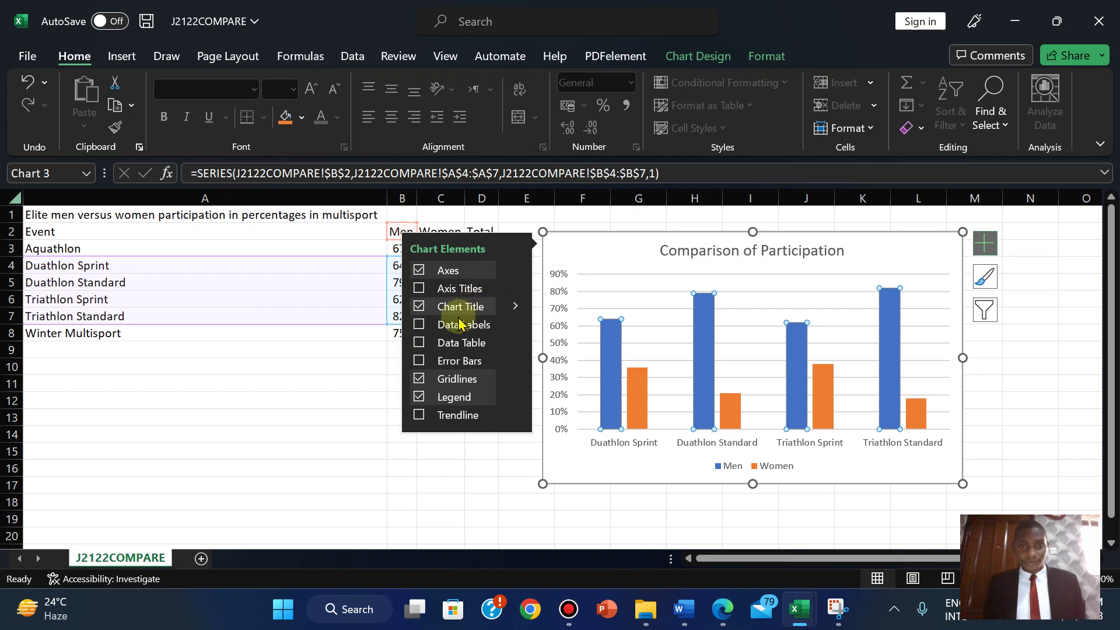
left_click(513, 325)
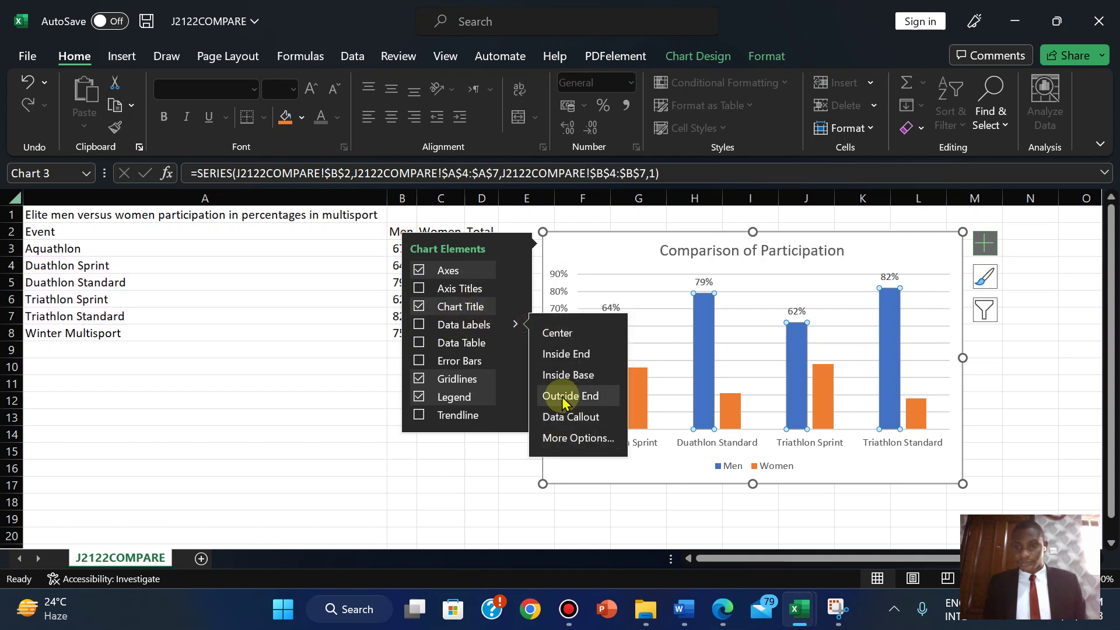
left_click(740, 385)
left_click(652, 400)
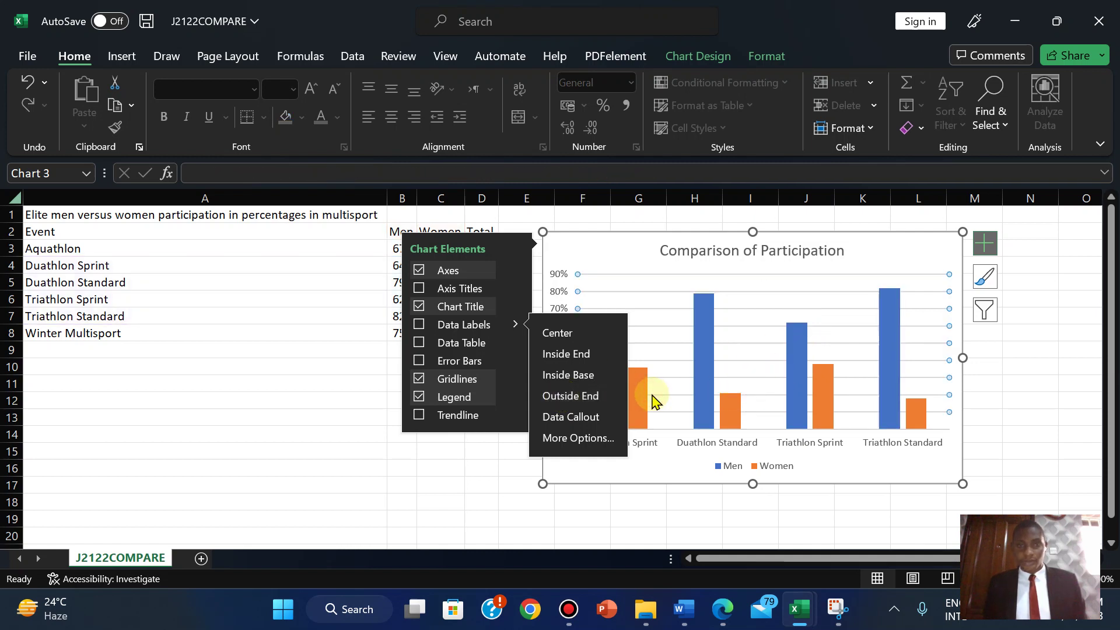
left_click(429, 500)
- Add Outside End percentage data labels to both the Men and Women bars
left_click(609, 382)
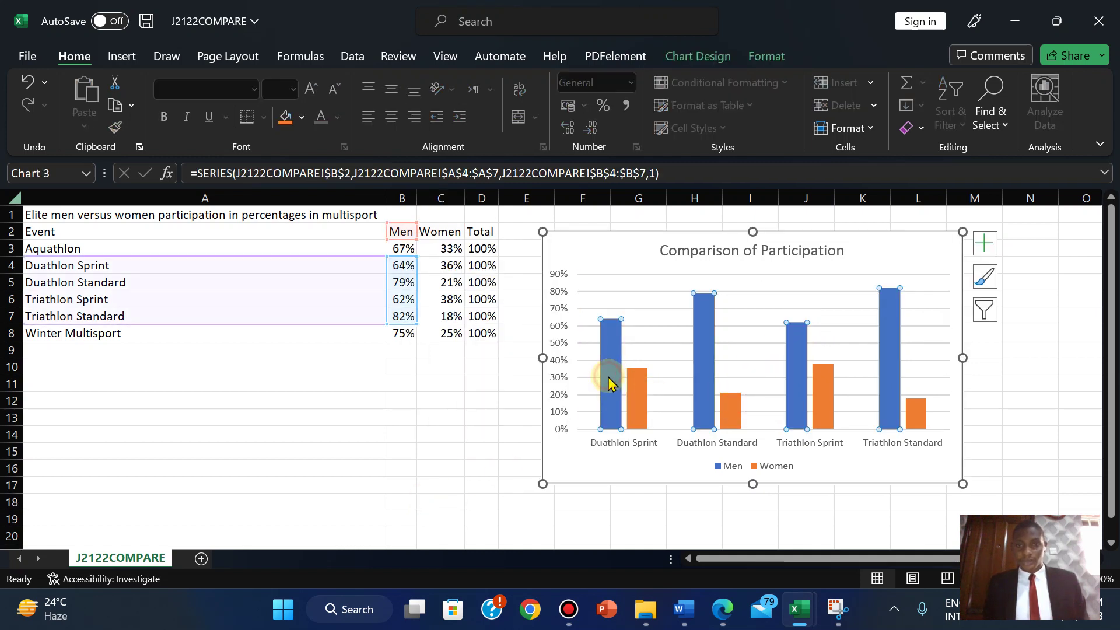
left_click(640, 388)
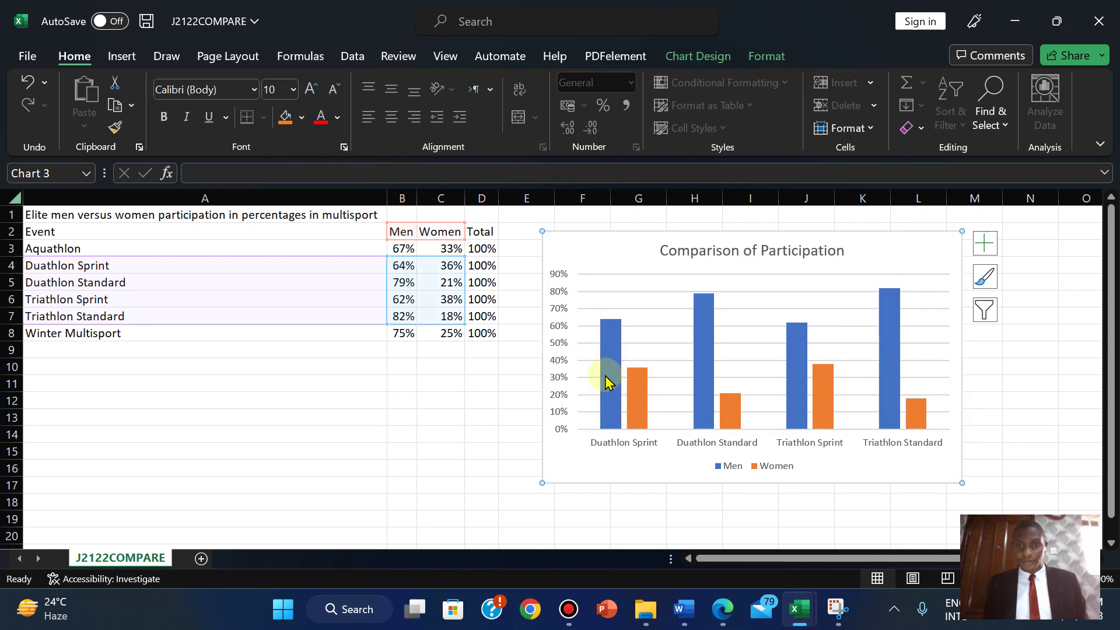
left_click(603, 375)
left_click(640, 391)
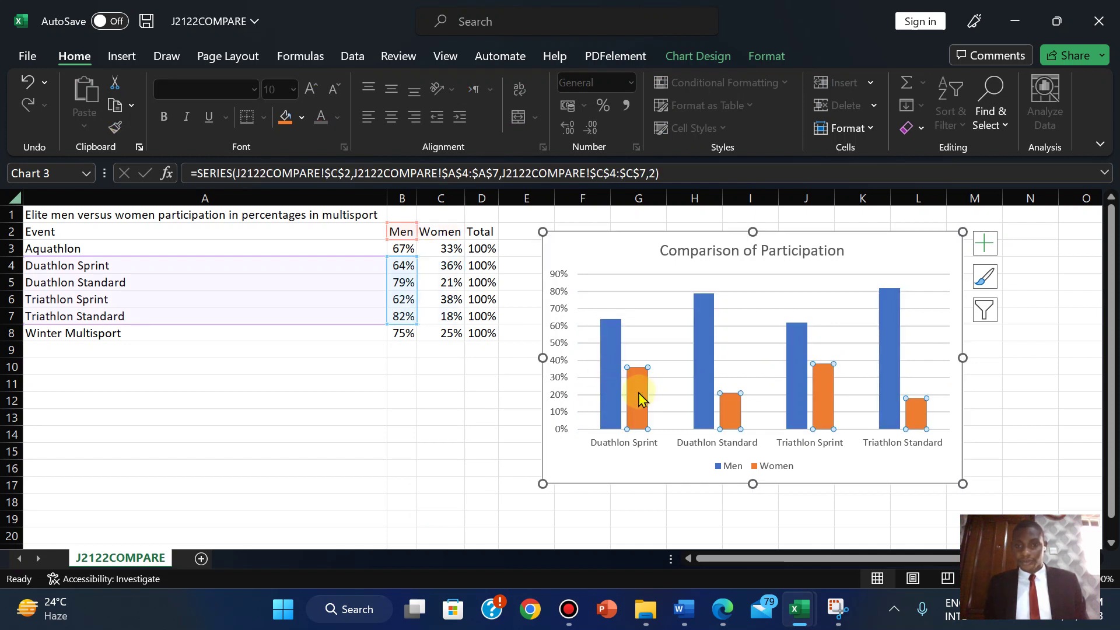
left_click(614, 386)
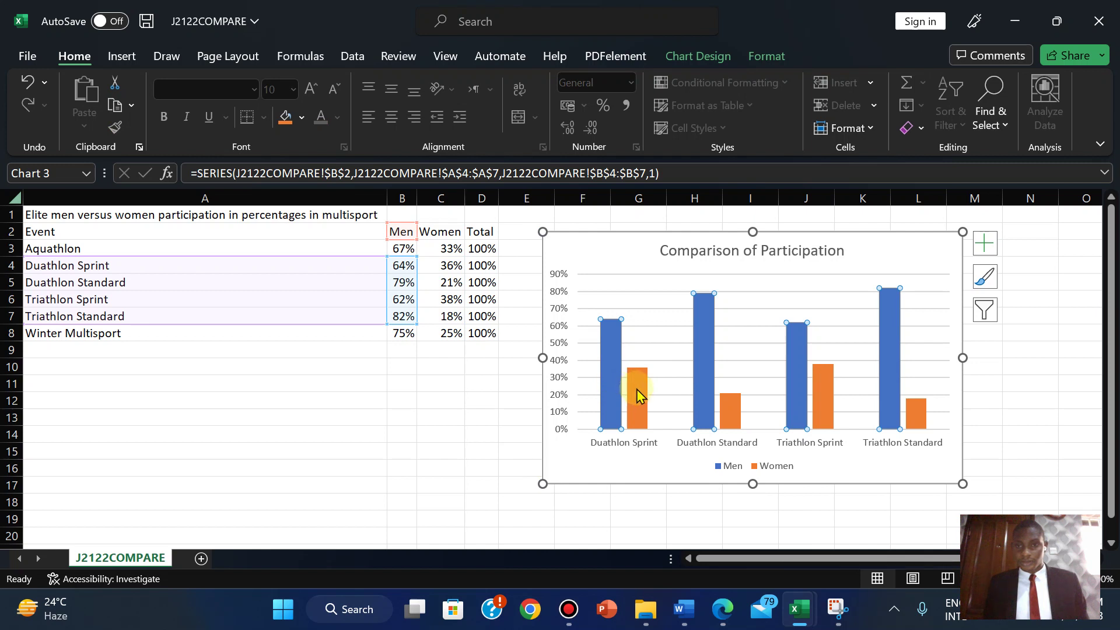
left_click(984, 245)
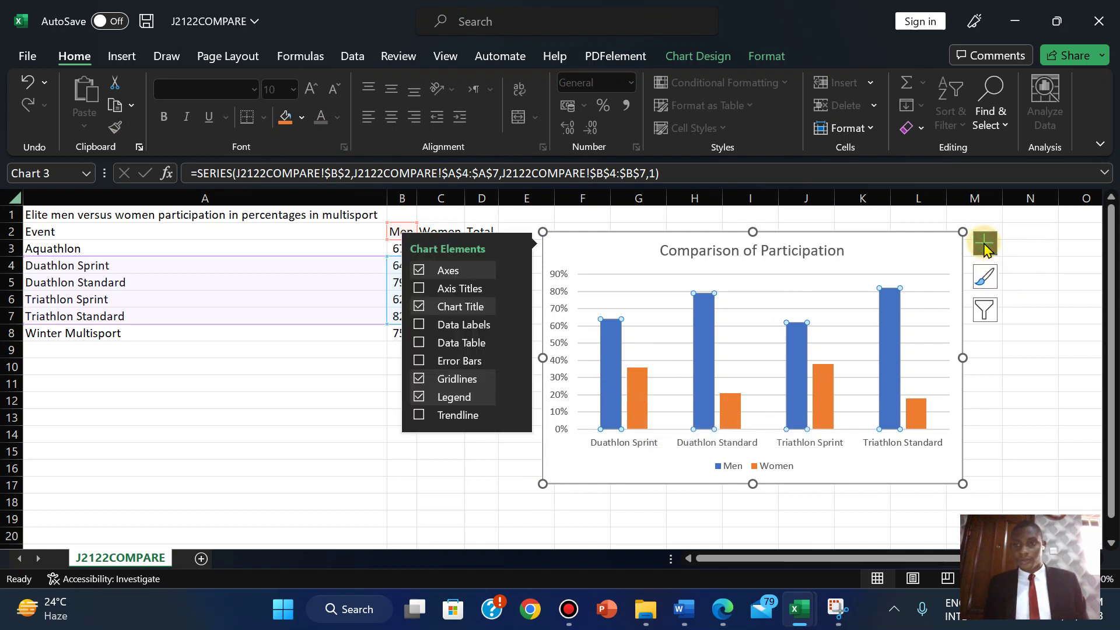
left_click(513, 324)
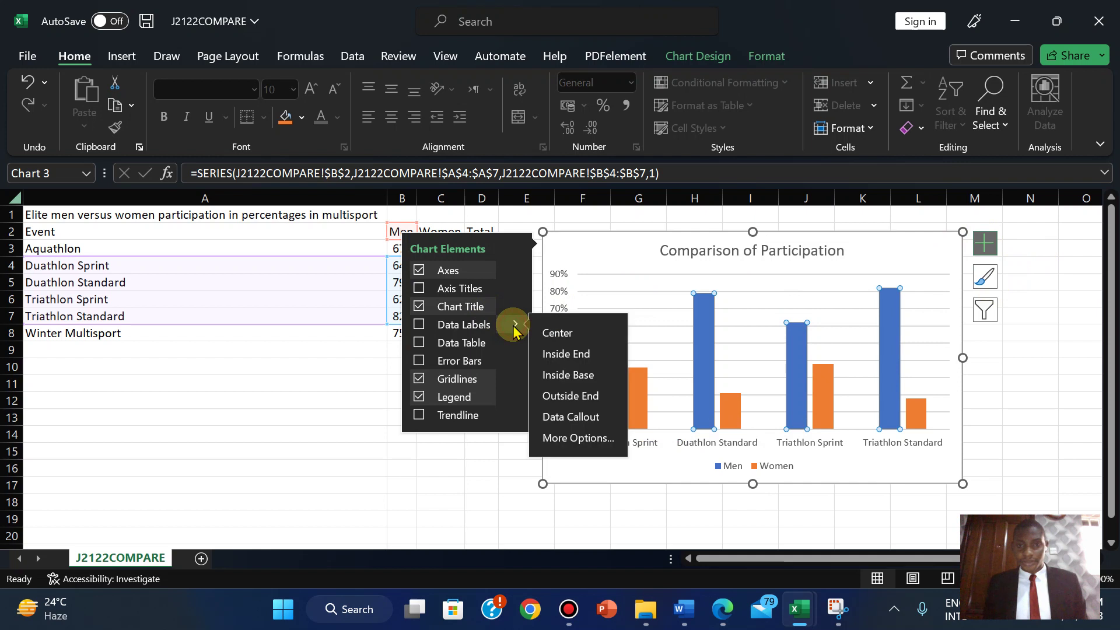
left_click(571, 397)
left_click(641, 389)
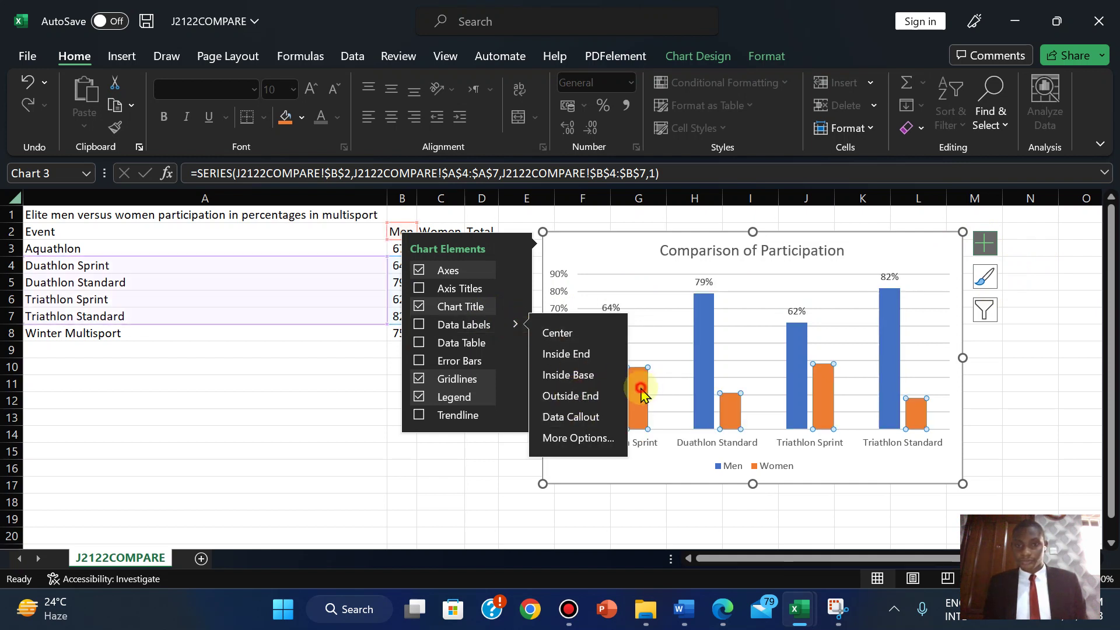
left_click(586, 395)
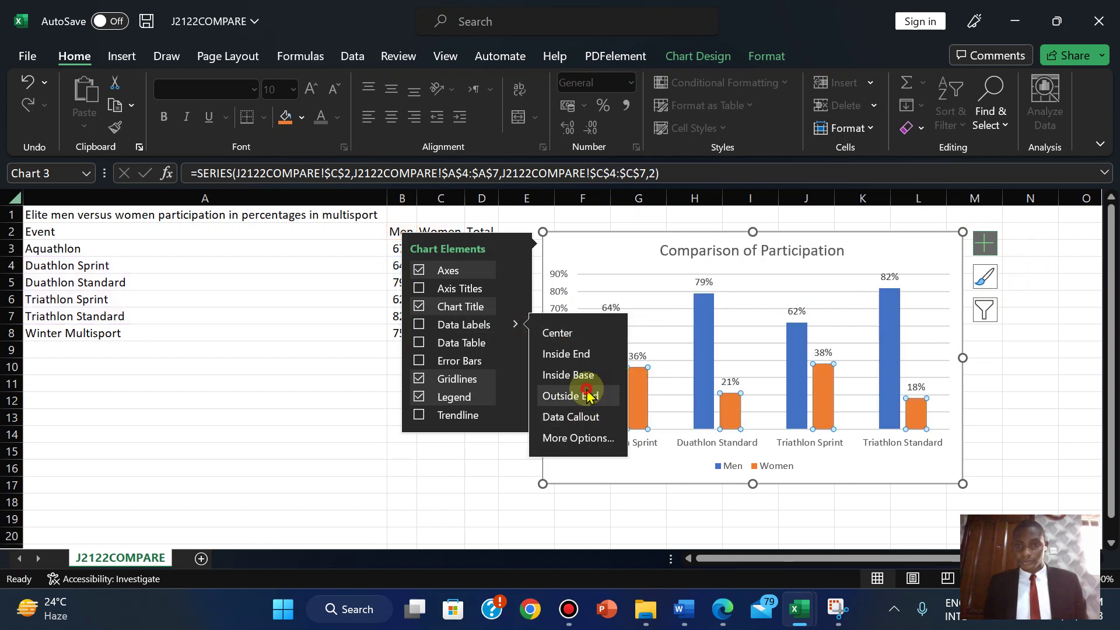
left_click(456, 501)
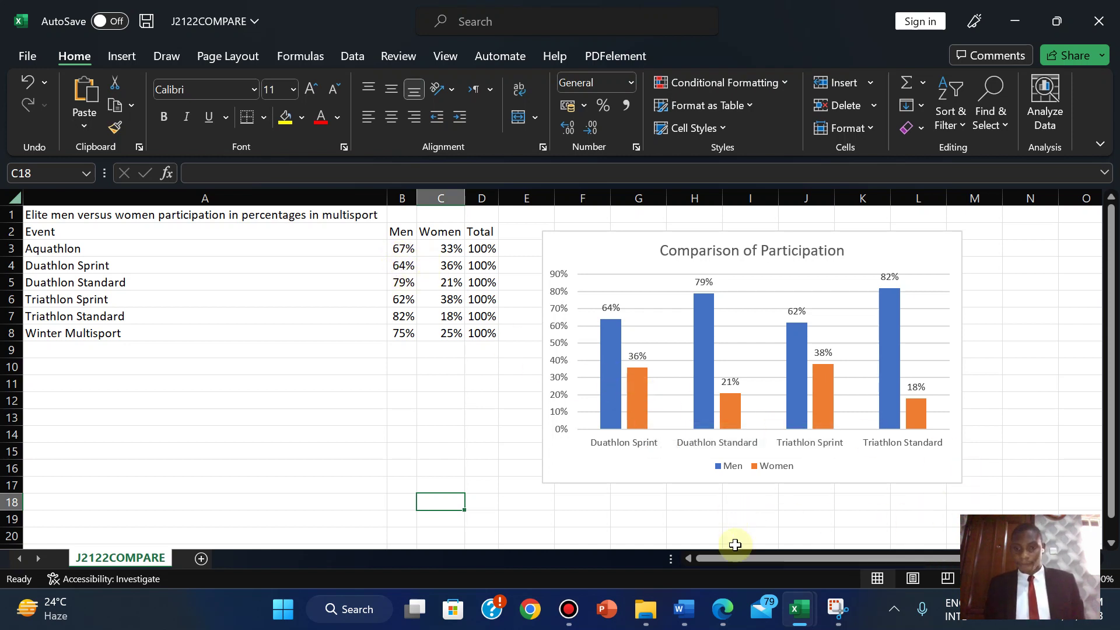
left_click(722, 609)
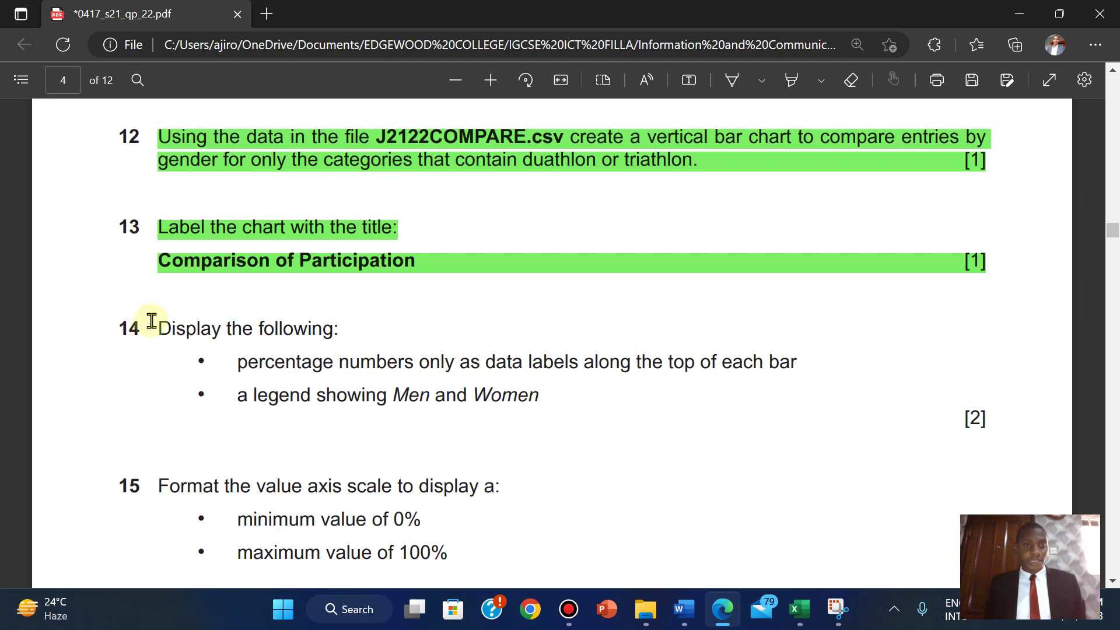
- Highlight exam question 14, about data labels and the Men/Women legend, in green
left_click_drag(159, 326, 994, 430)
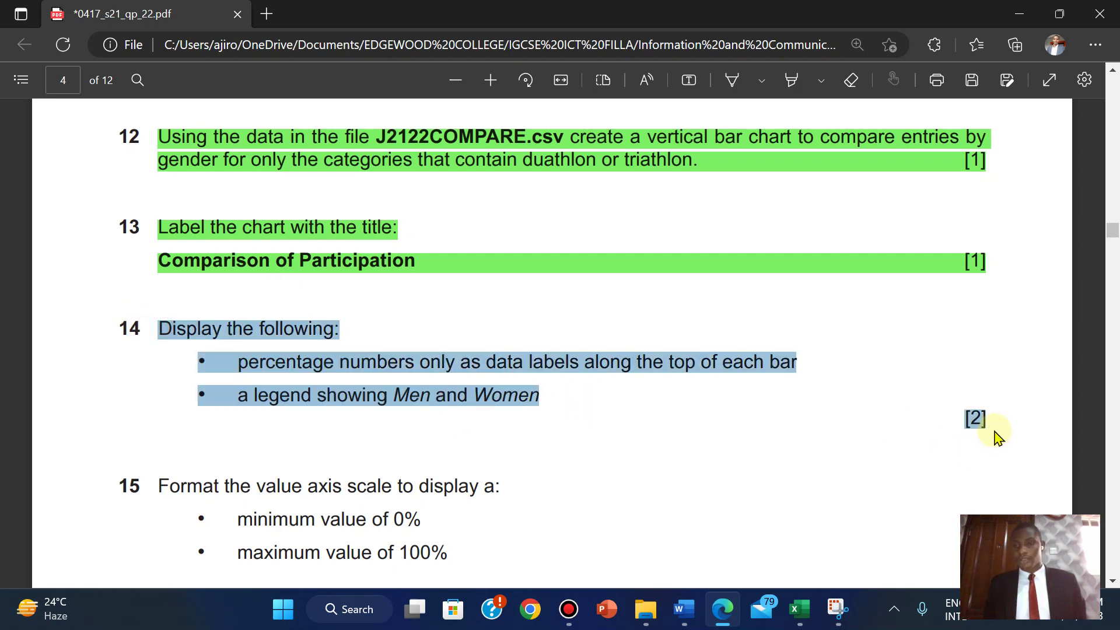
mouse_move(1024, 340)
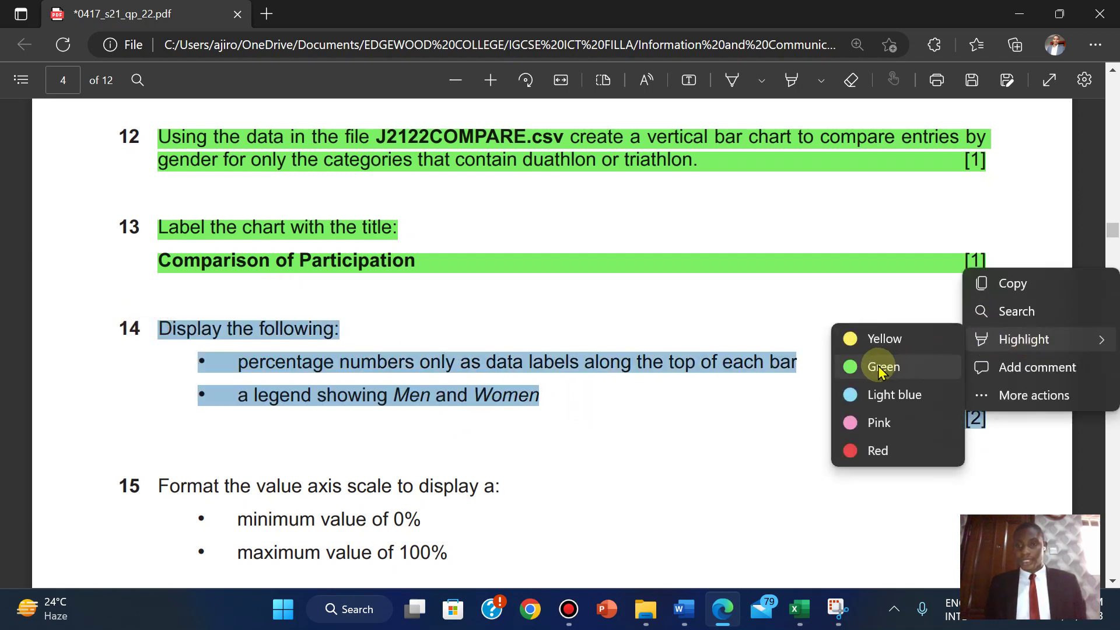
left_click(879, 367)
scroll(879, 371, "down", 3)
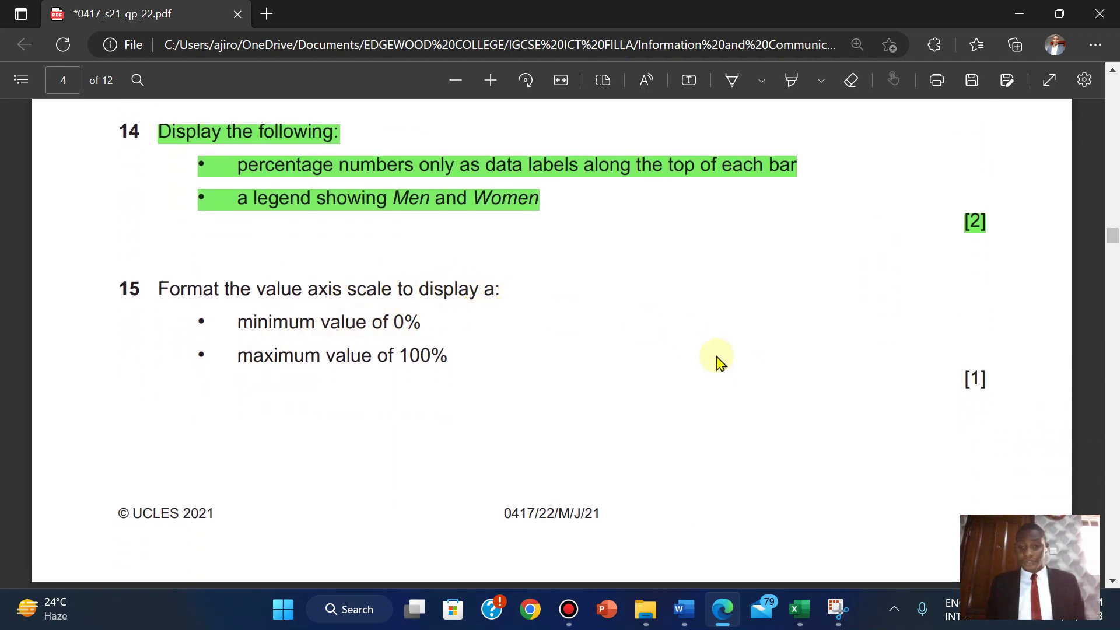
mouse_move(799, 609)
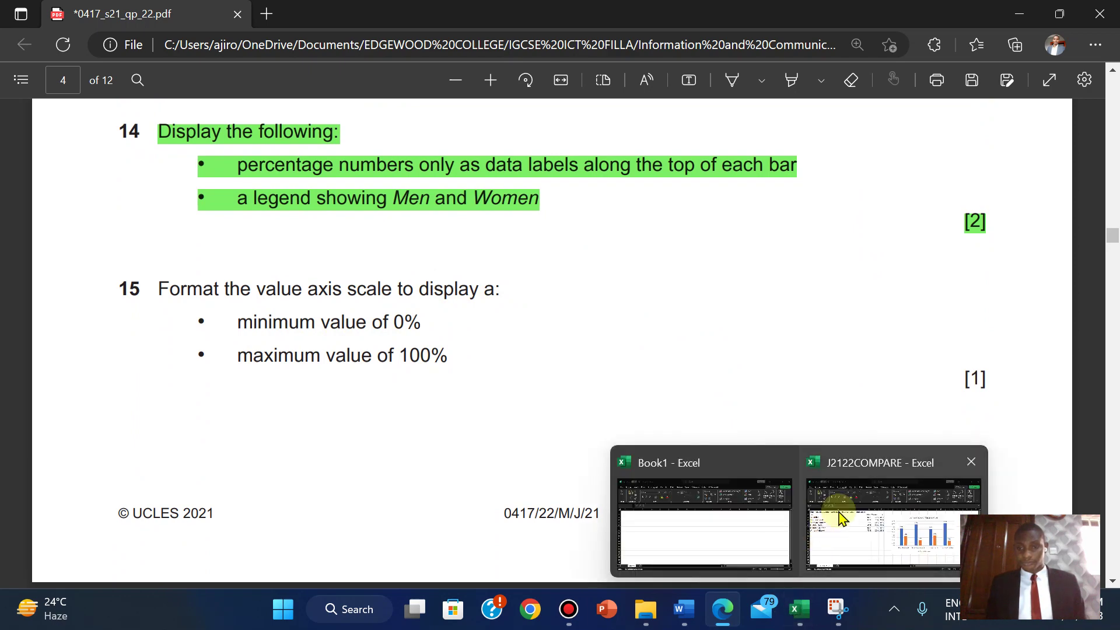
left_click(838, 511)
- Set the vertical axis maximum bound to 100 in Format Axis
left_click(557, 379)
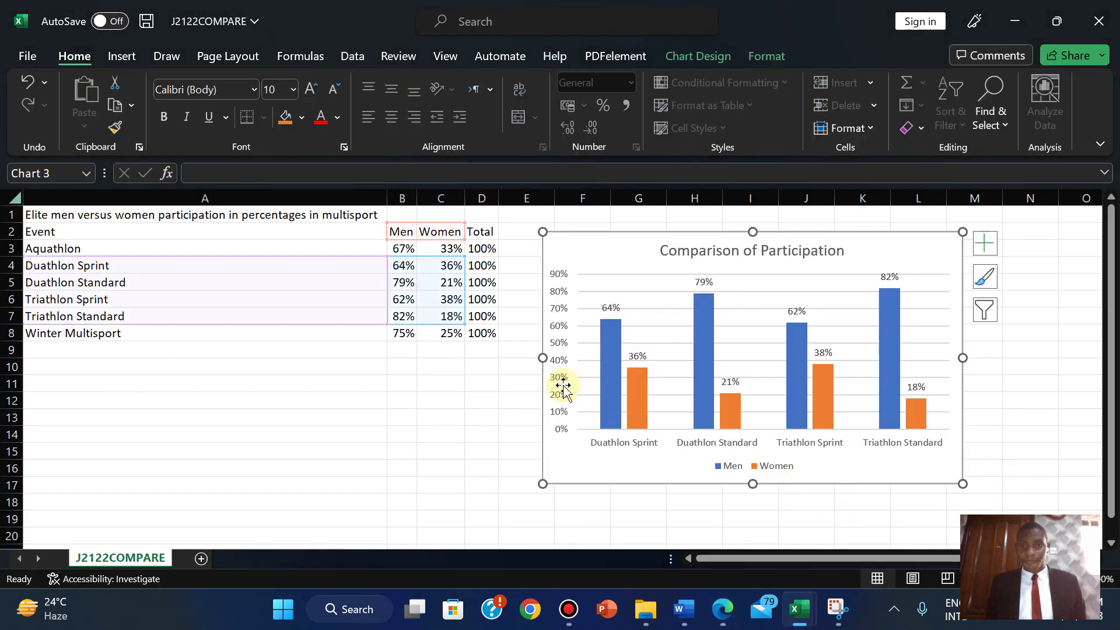
left_click(557, 379)
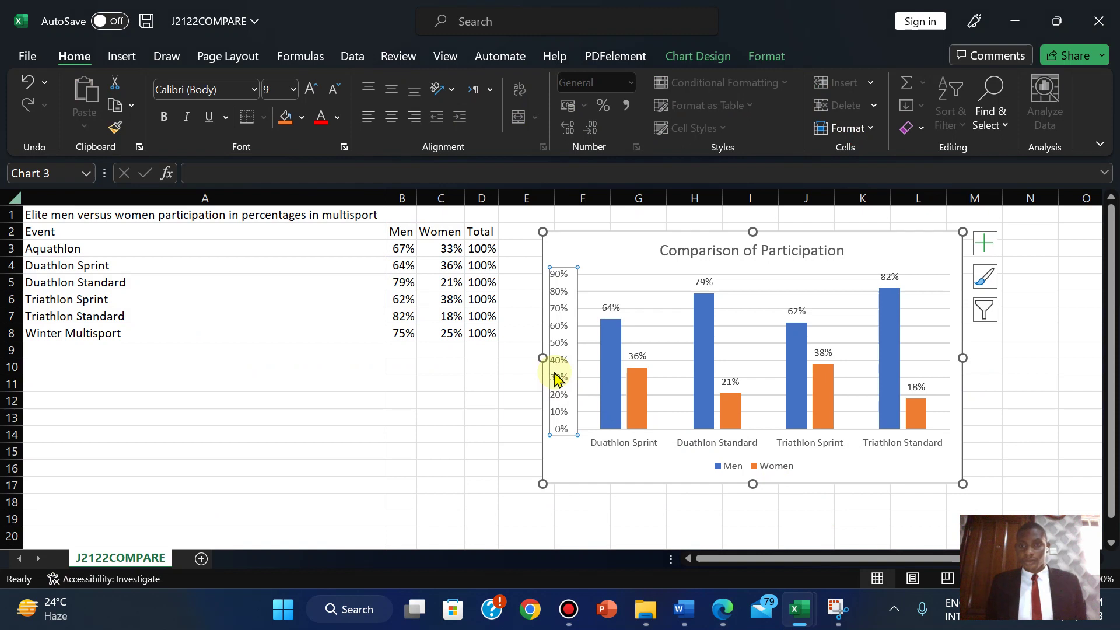
right_click(557, 379)
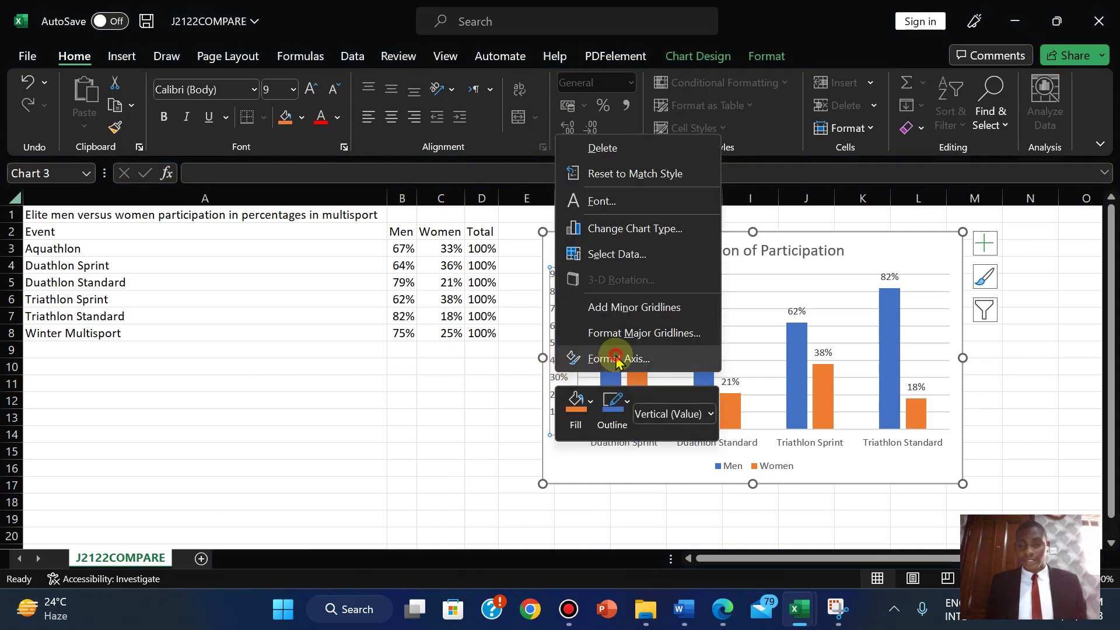
left_click(609, 358)
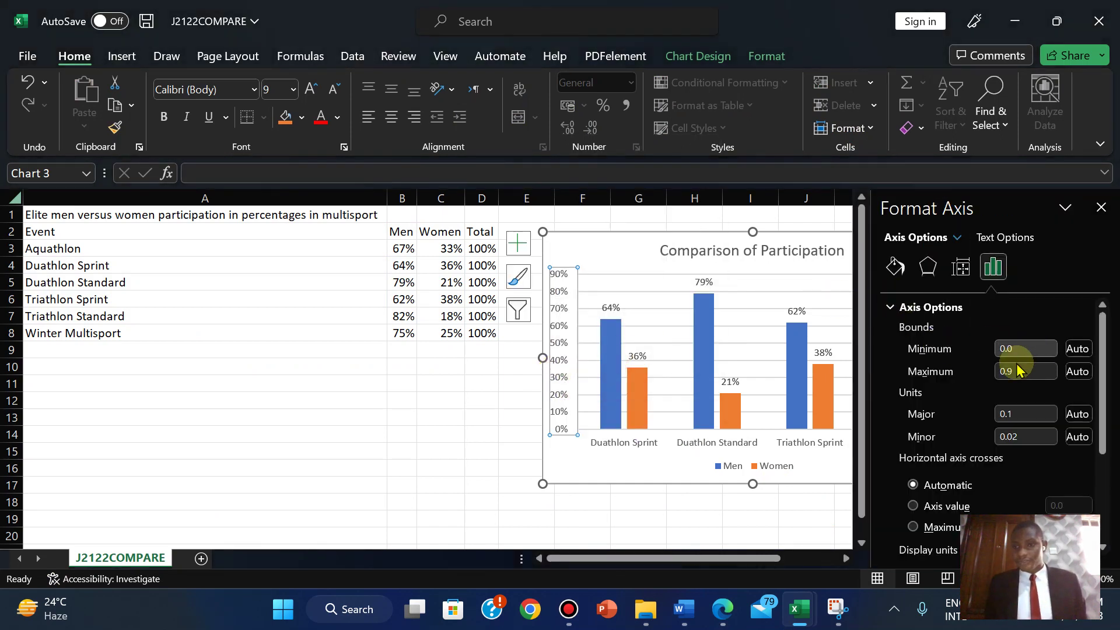
left_click(722, 610)
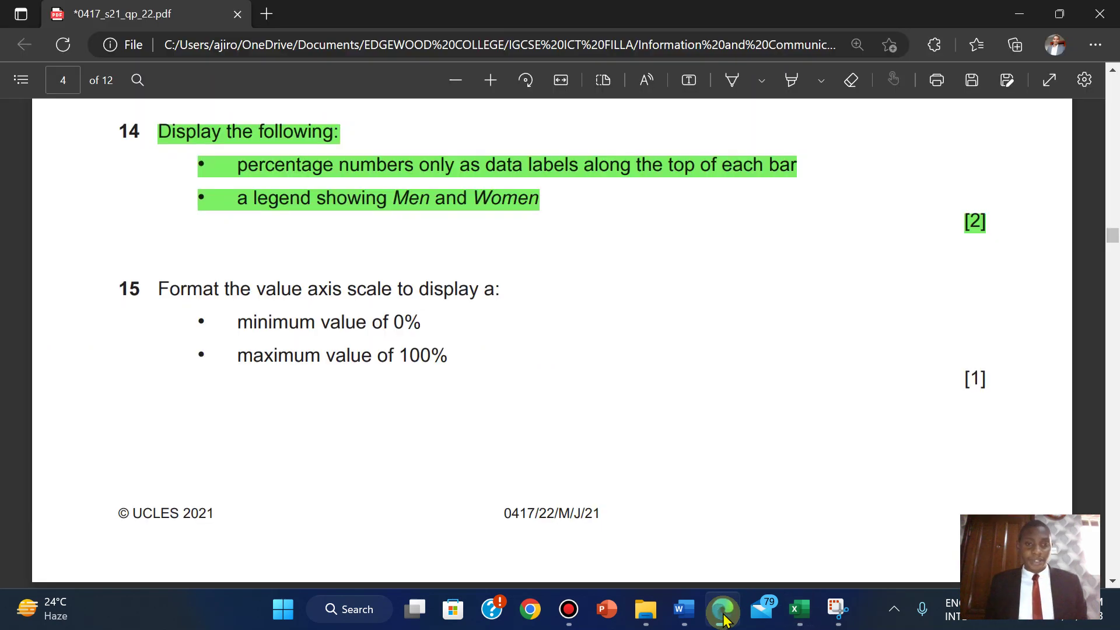
left_click(722, 610)
left_click(1018, 372)
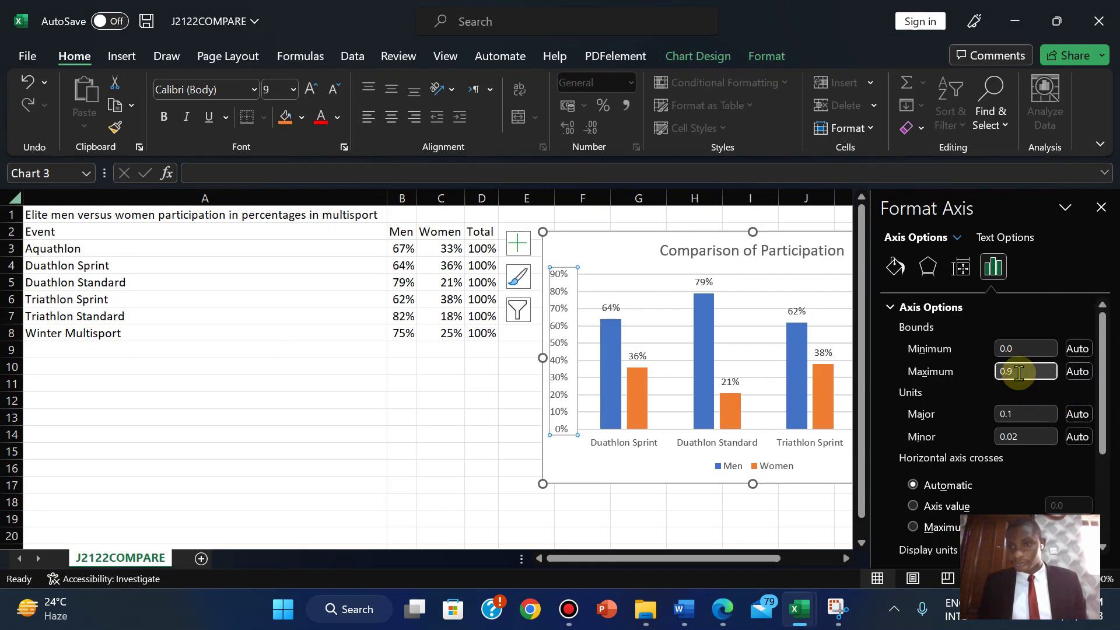
key("BackSpace")
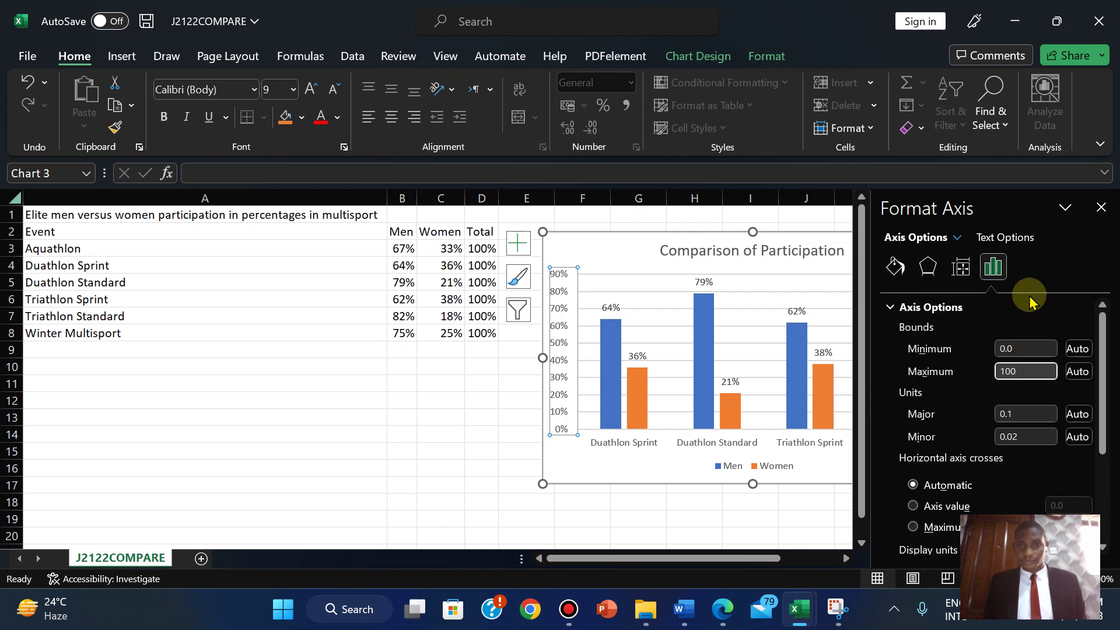
left_click(800, 479)
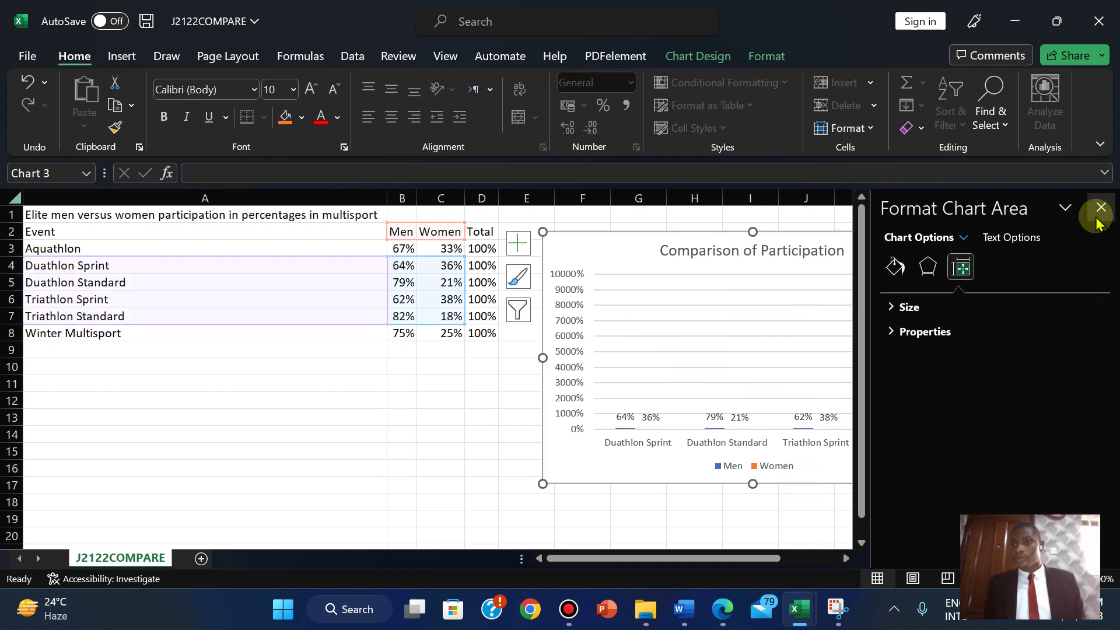
- Undo the 100 maximum, restore the Women labels, and close the Format Axis pane
key("ctrl+z")
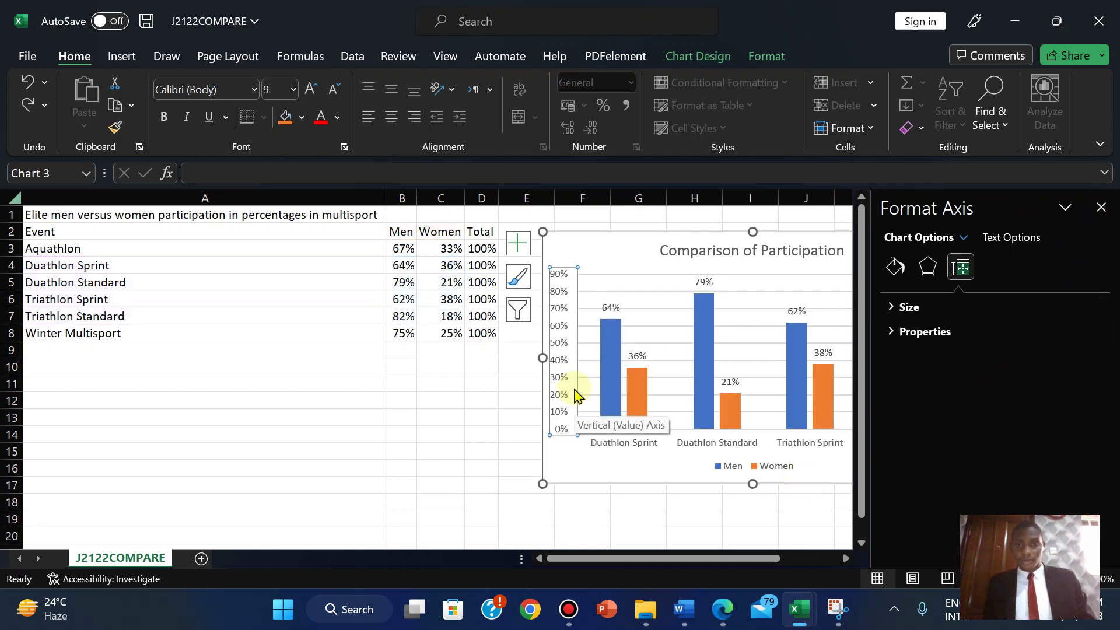
key("ctrl+z")
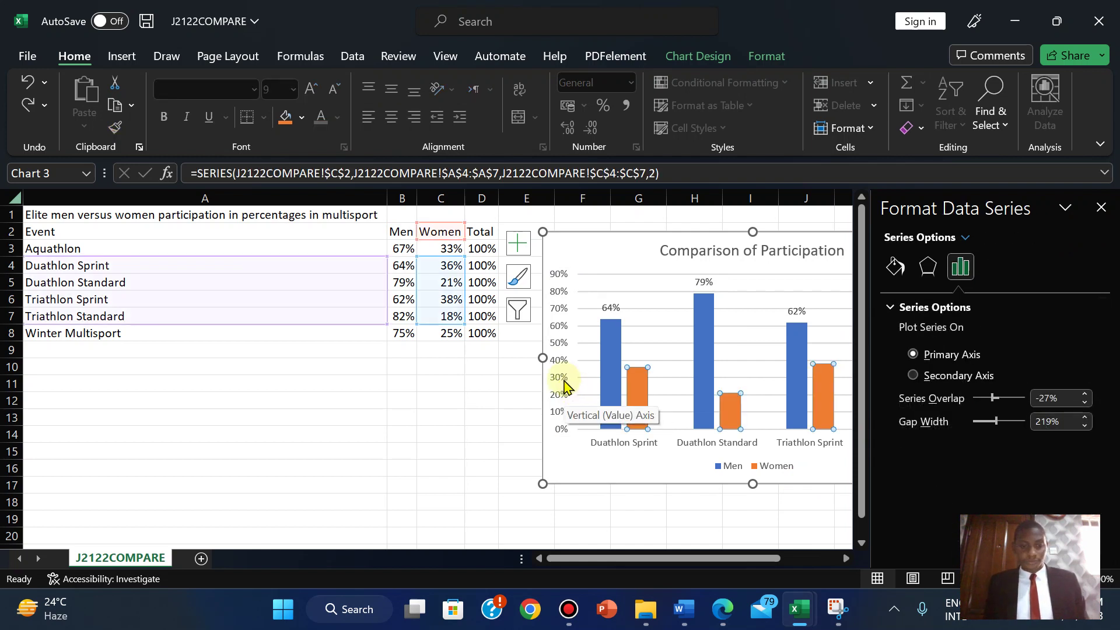
key("ctrl+y")
left_click(555, 356)
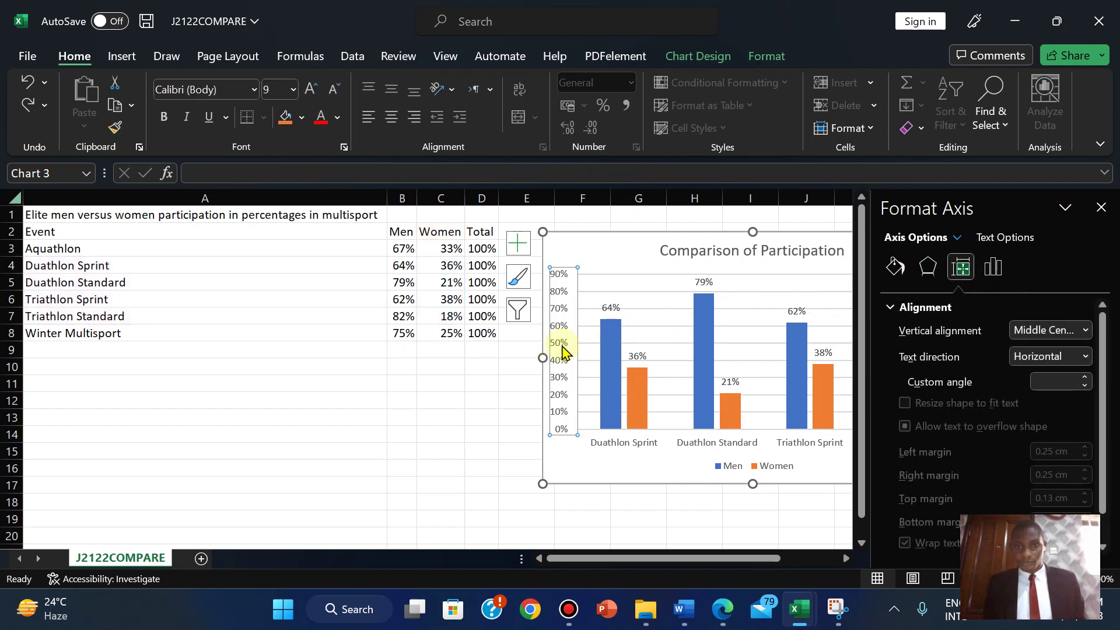
left_click(1098, 206)
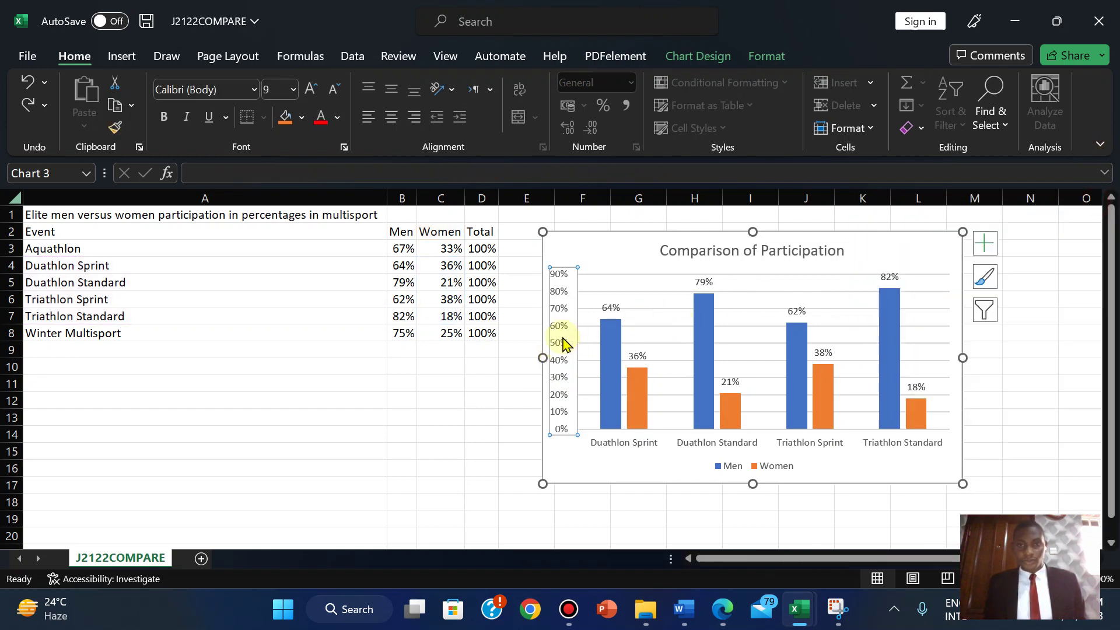
- Set the value axis maximum bound to 0.1
right_click(563, 343)
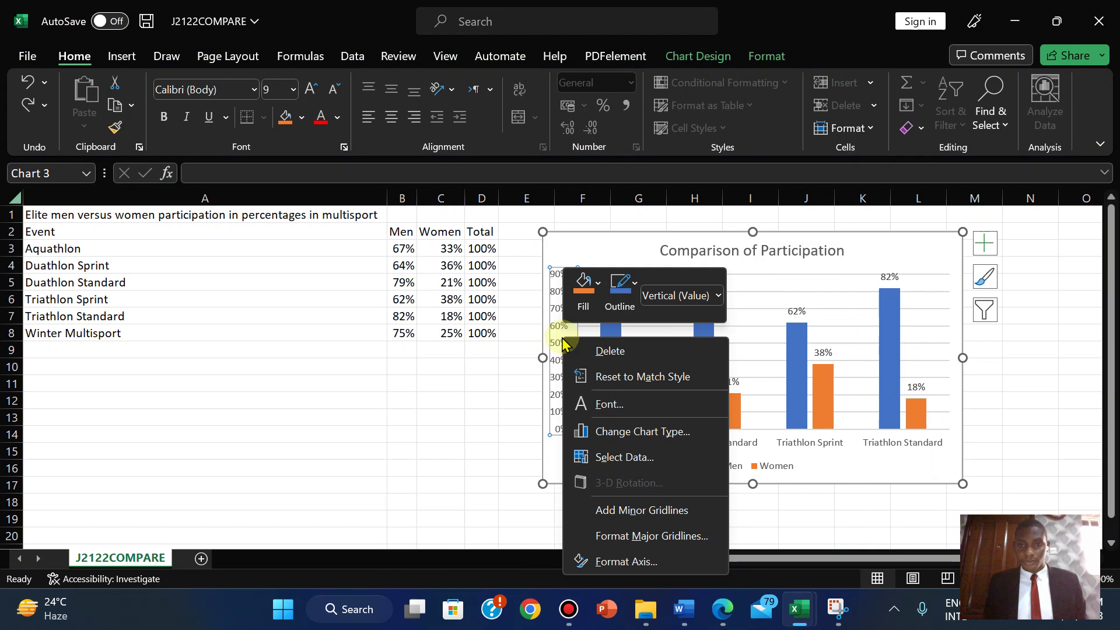
left_click(617, 455)
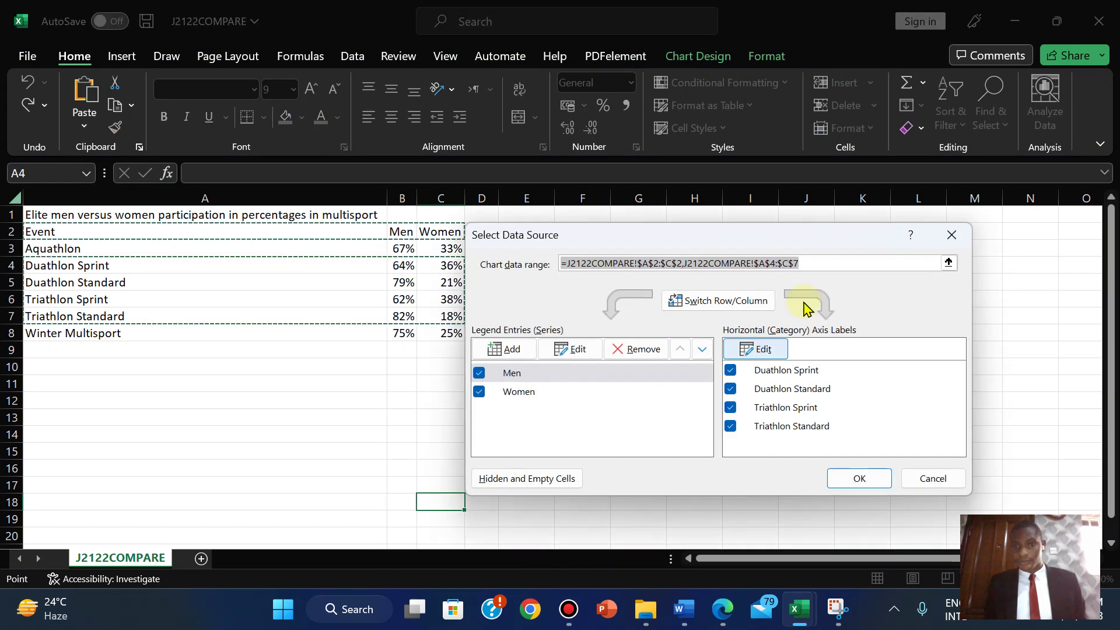
left_click(955, 235)
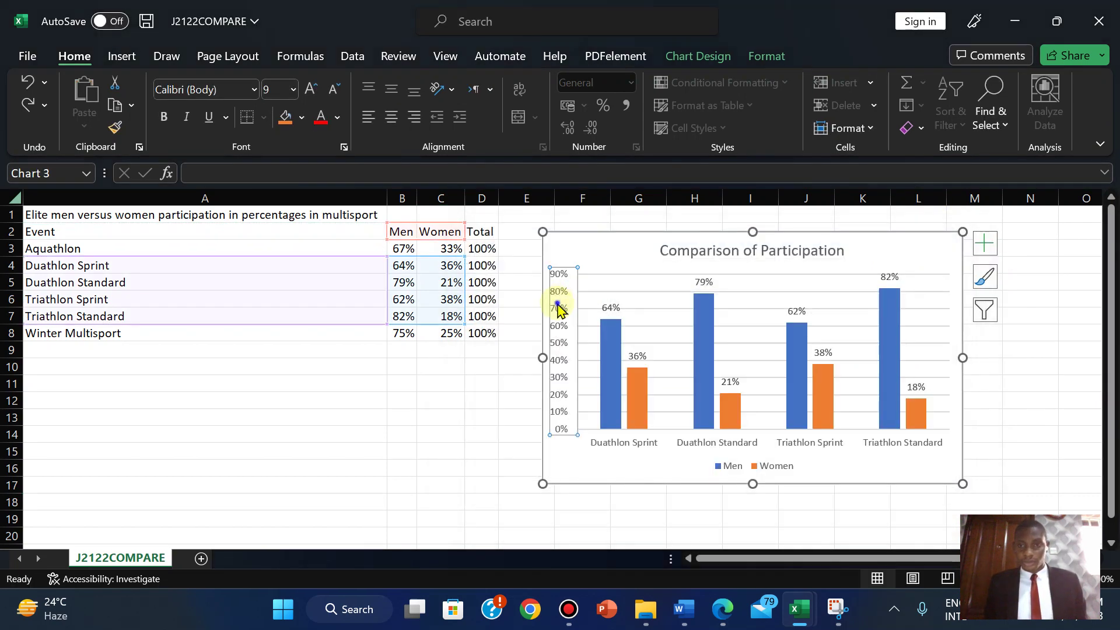
right_click(558, 307)
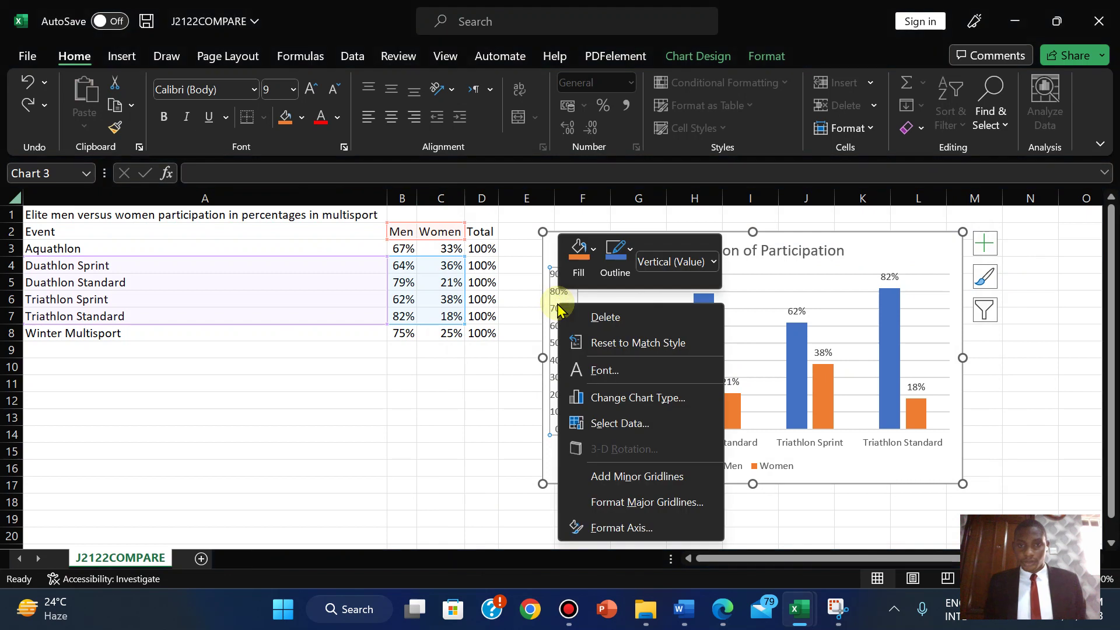
left_click(622, 528)
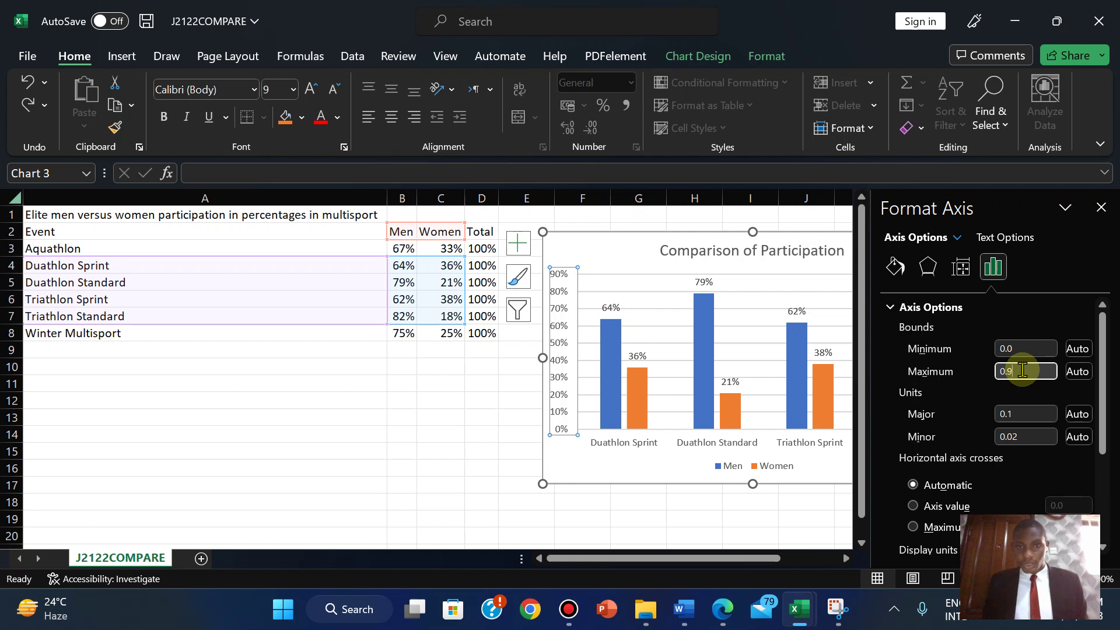
key("BackSpace")
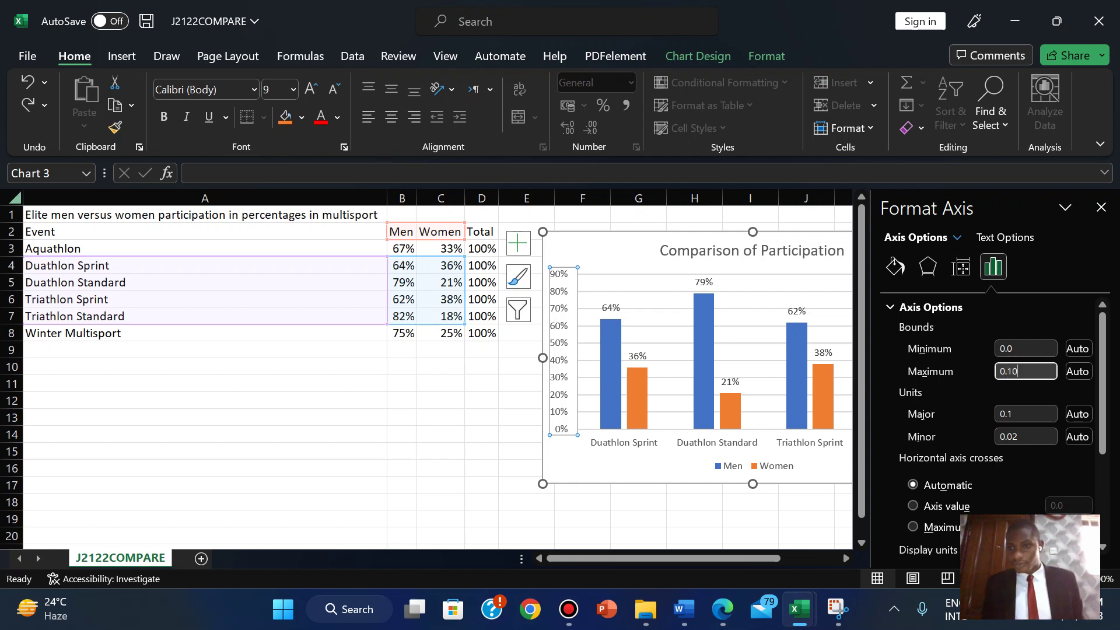
left_click(635, 465)
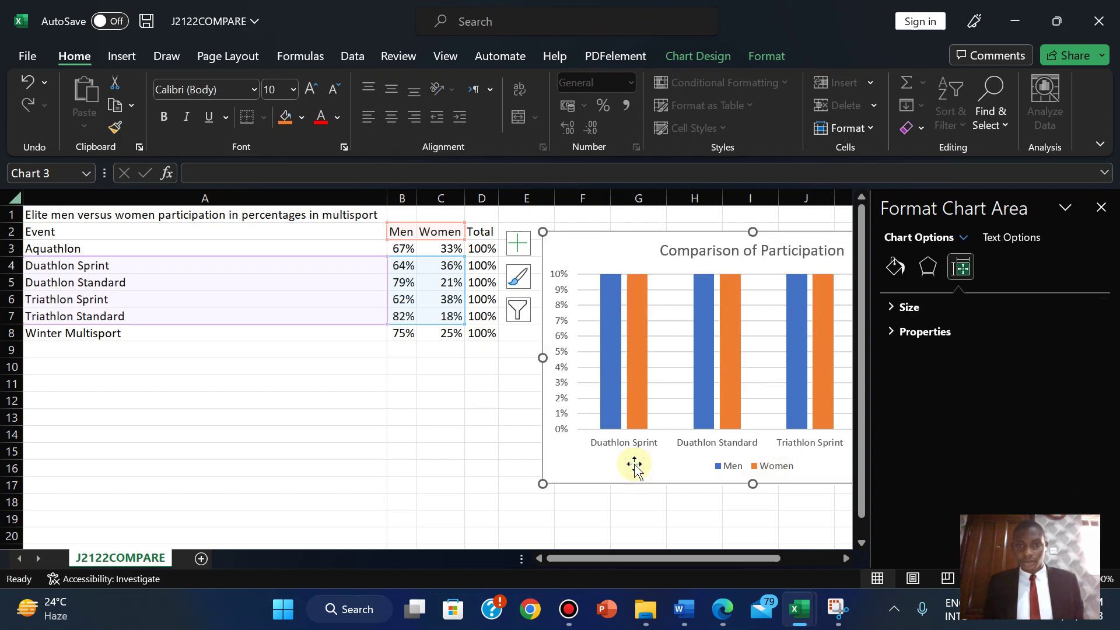
- Lower the maximum bound to 0.001 so every axis label reads 0%
left_click(561, 347)
right_click(561, 345)
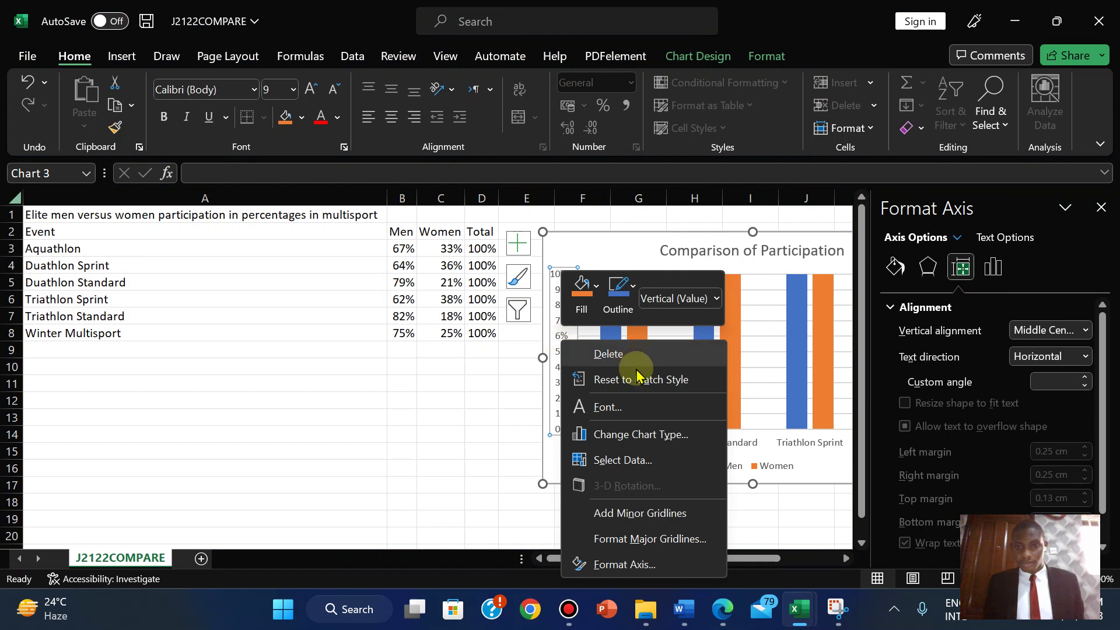
left_click(625, 569)
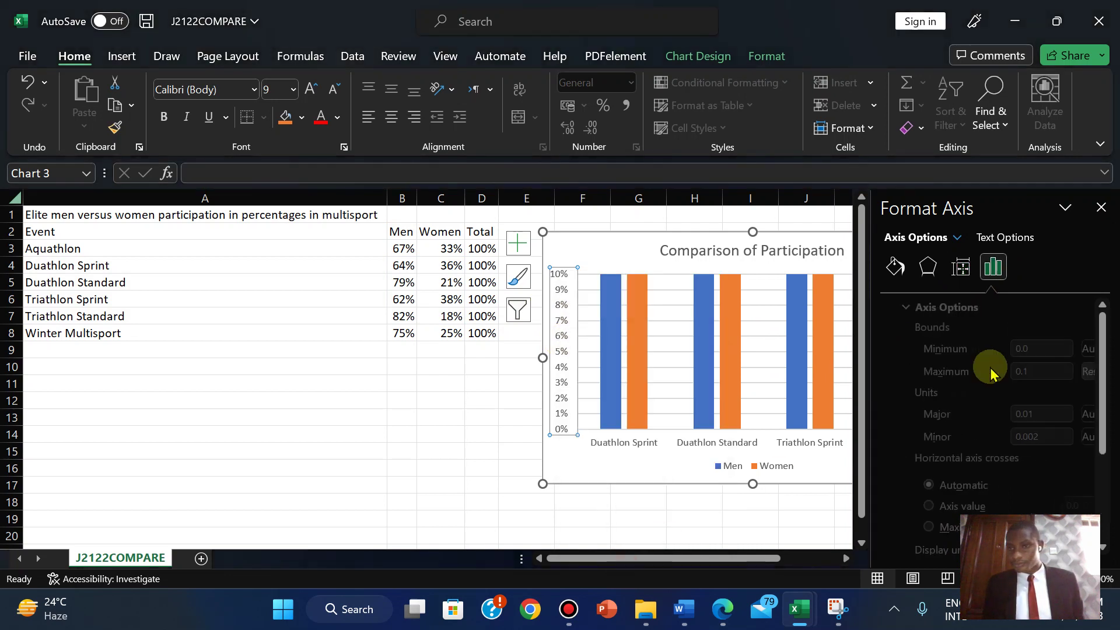
left_click(1024, 372)
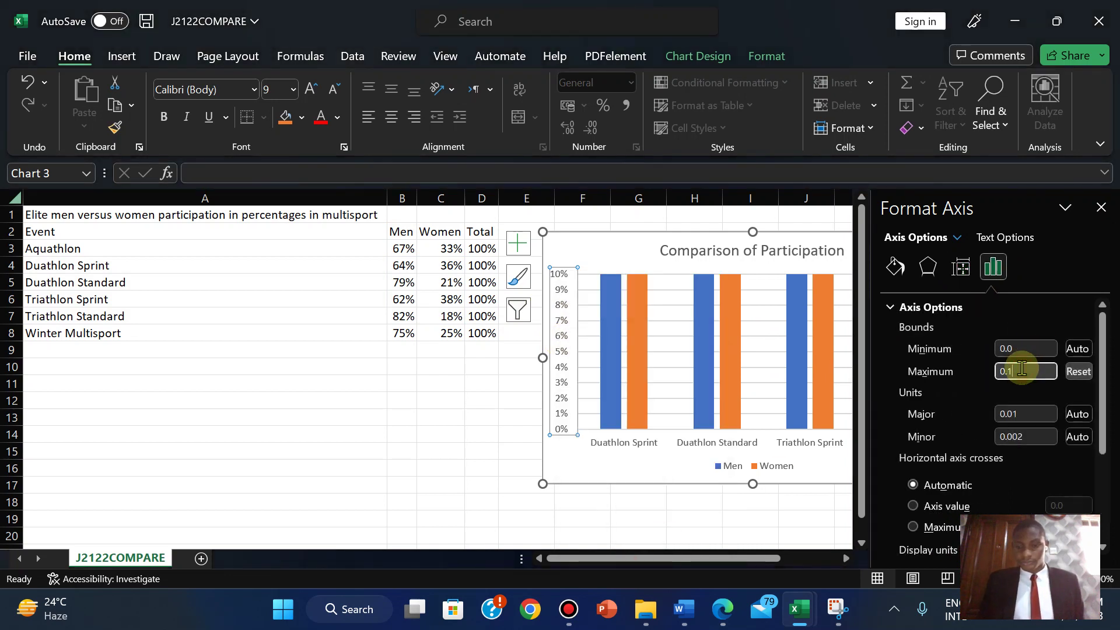
type("00")
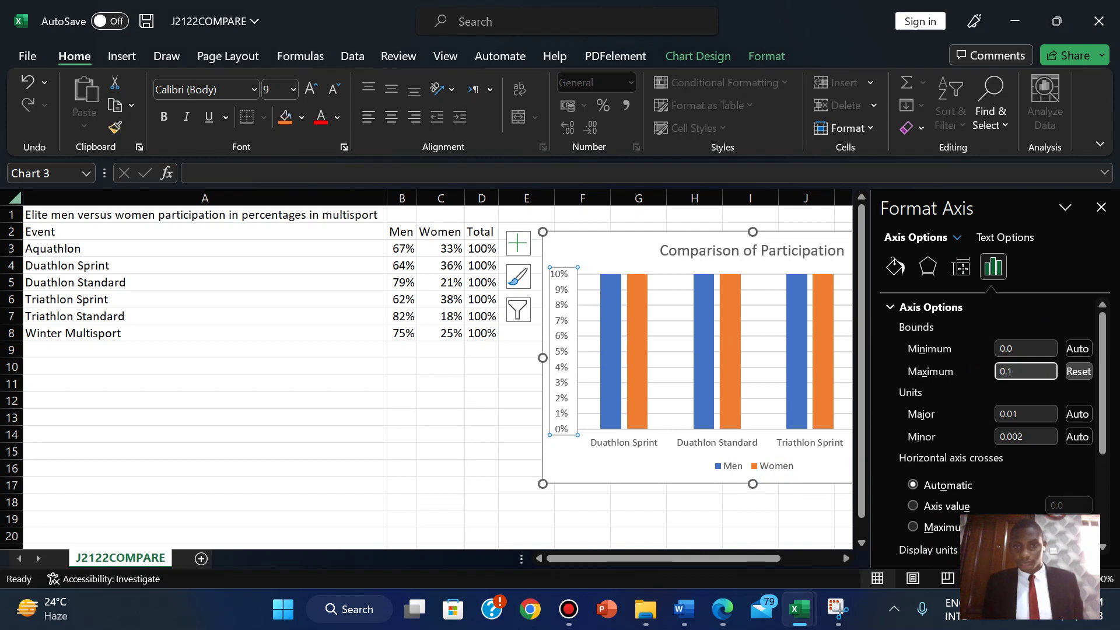
left_click(615, 452)
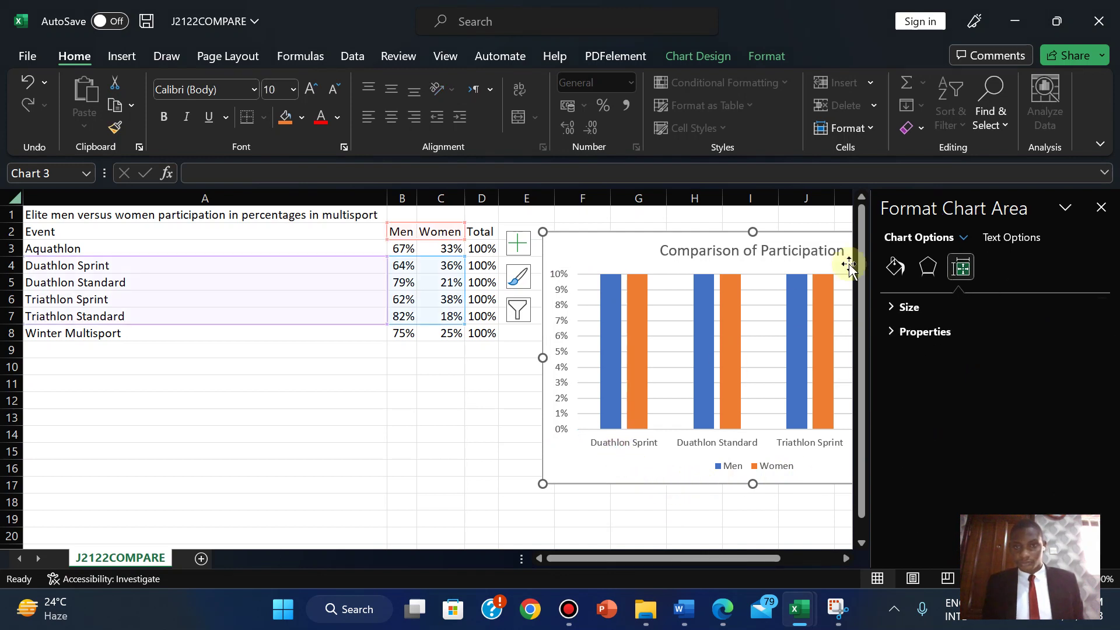
left_click(566, 403)
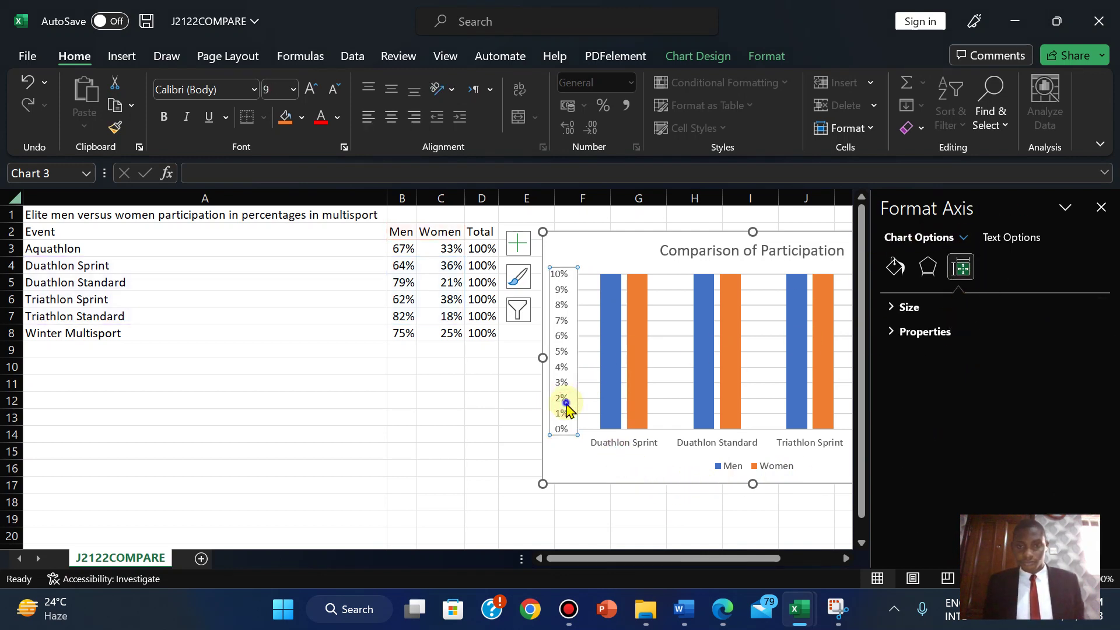
right_click(566, 402)
left_click(613, 387)
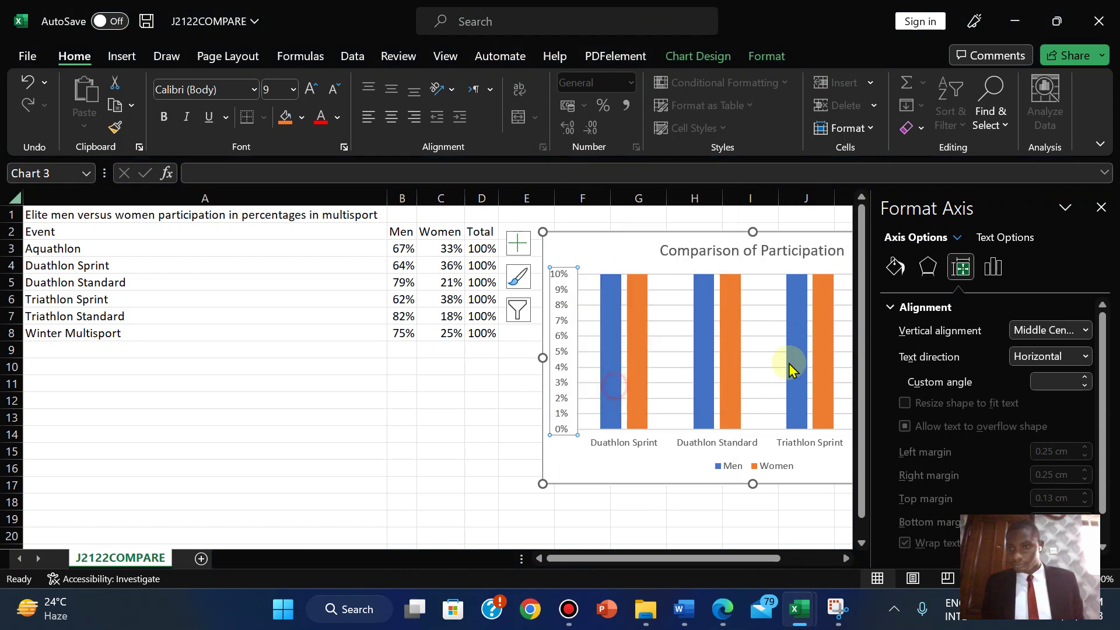
left_click(993, 267)
left_click(1025, 374)
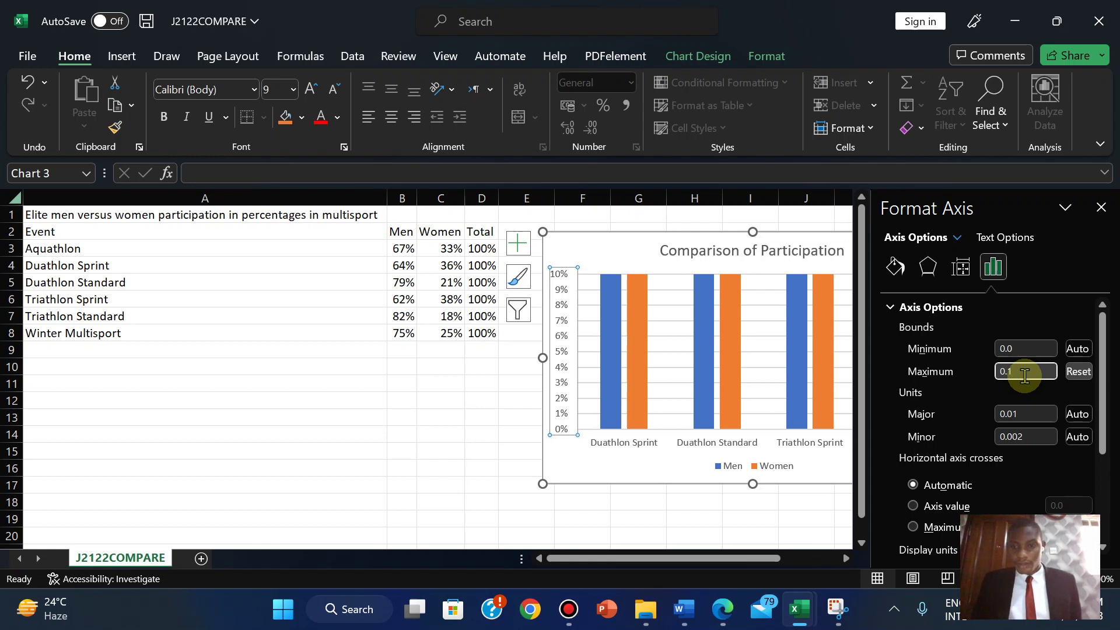
type("00")
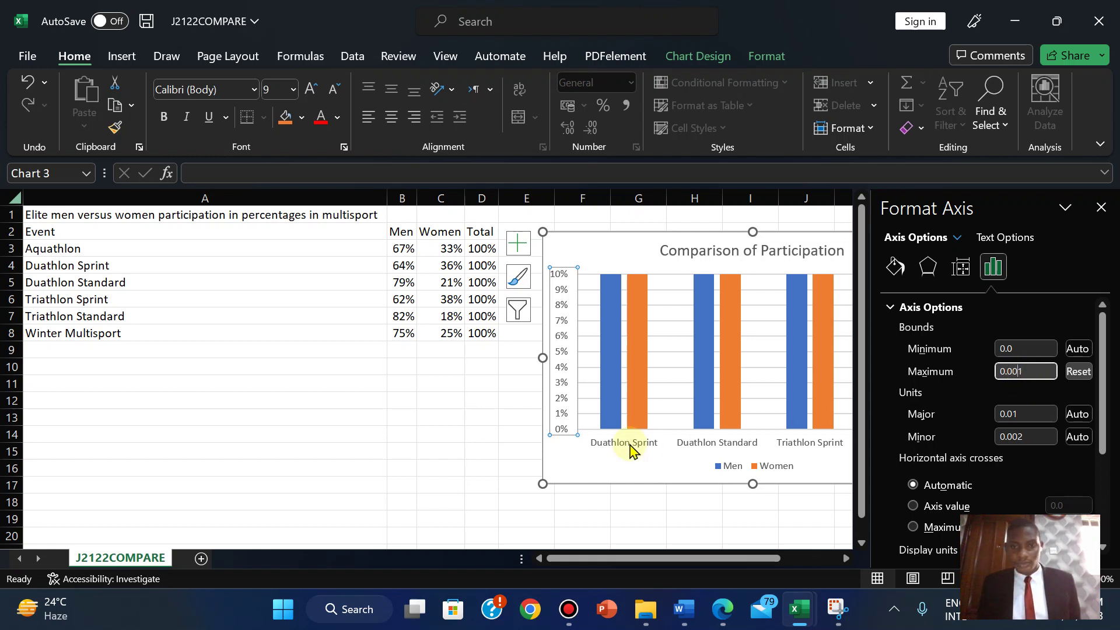
left_click(570, 482)
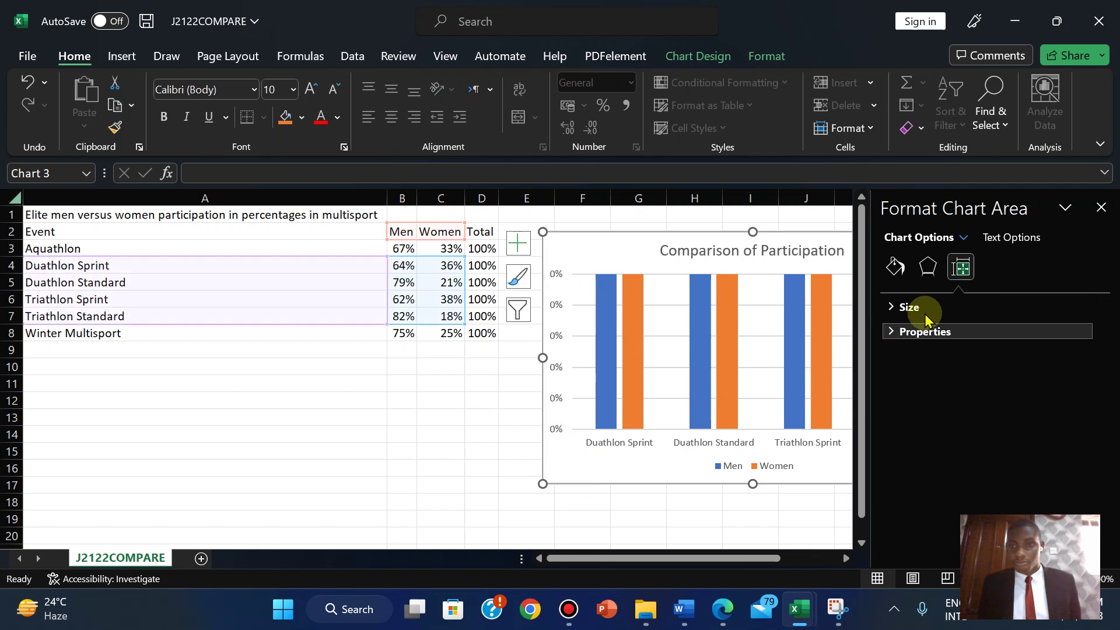
- Replace the value axis maximum bound with 0.0
right_click(557, 385)
key("Escape")
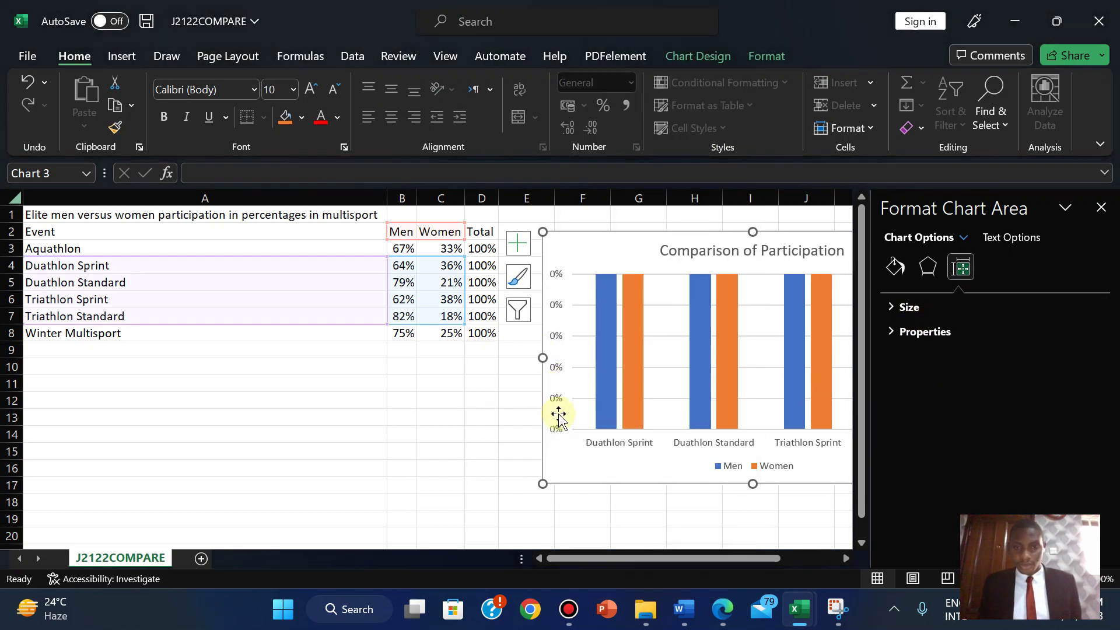
left_click(554, 395)
right_click(553, 393)
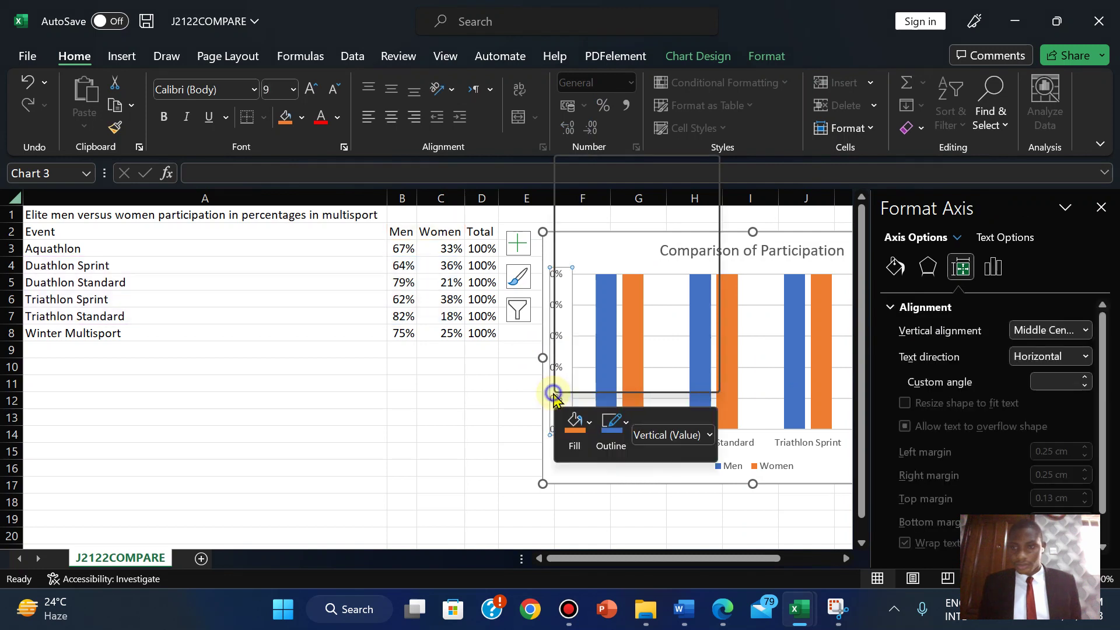
left_click(610, 379)
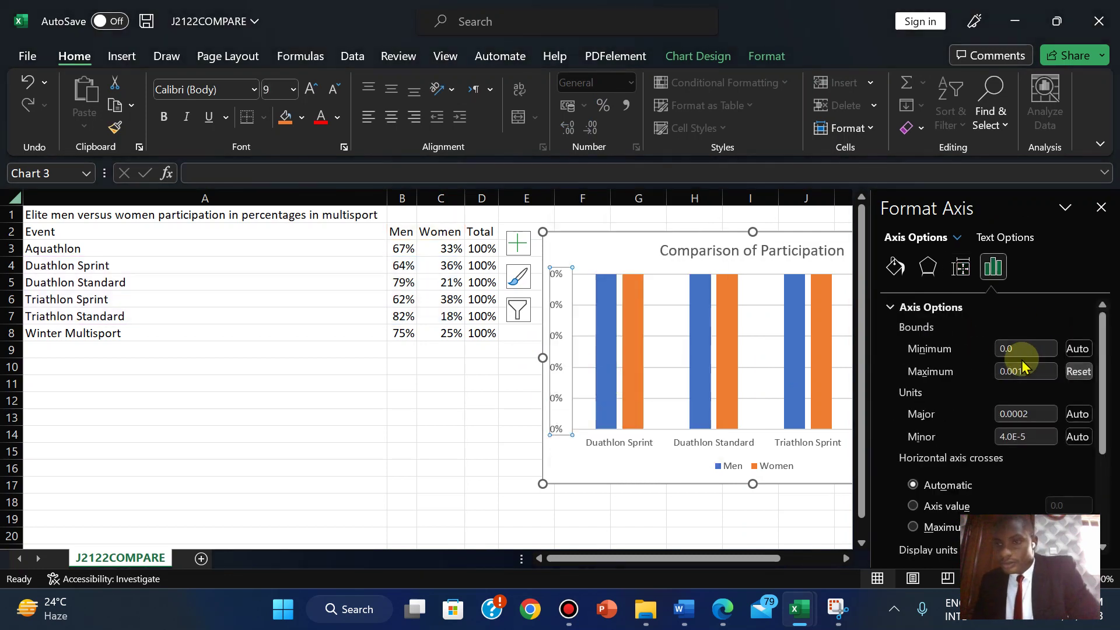
double_click(1024, 370)
type("0.0")
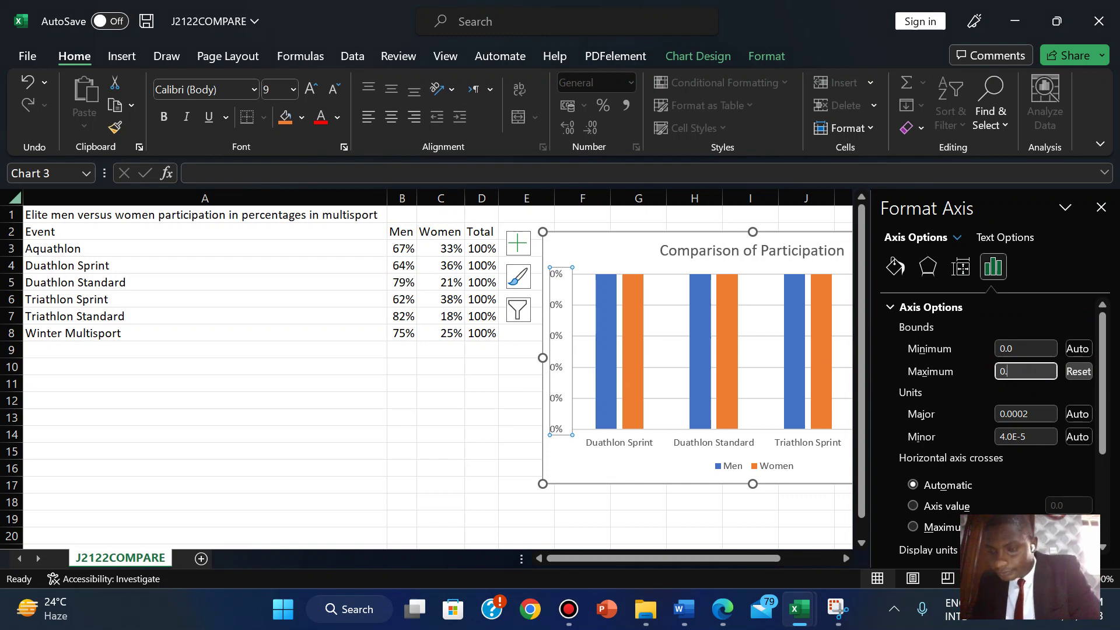
- Reread exam question 15 on the value axis limits in the PDF
left_click(721, 621)
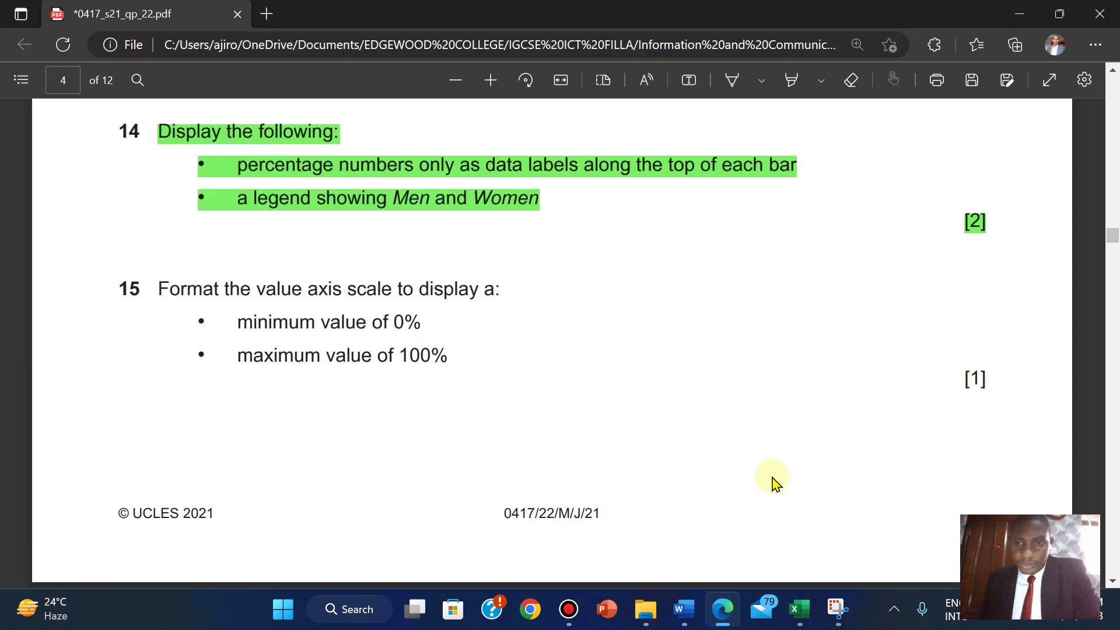
scroll(774, 481, "down", 4)
scroll(774, 482, "up", 2)
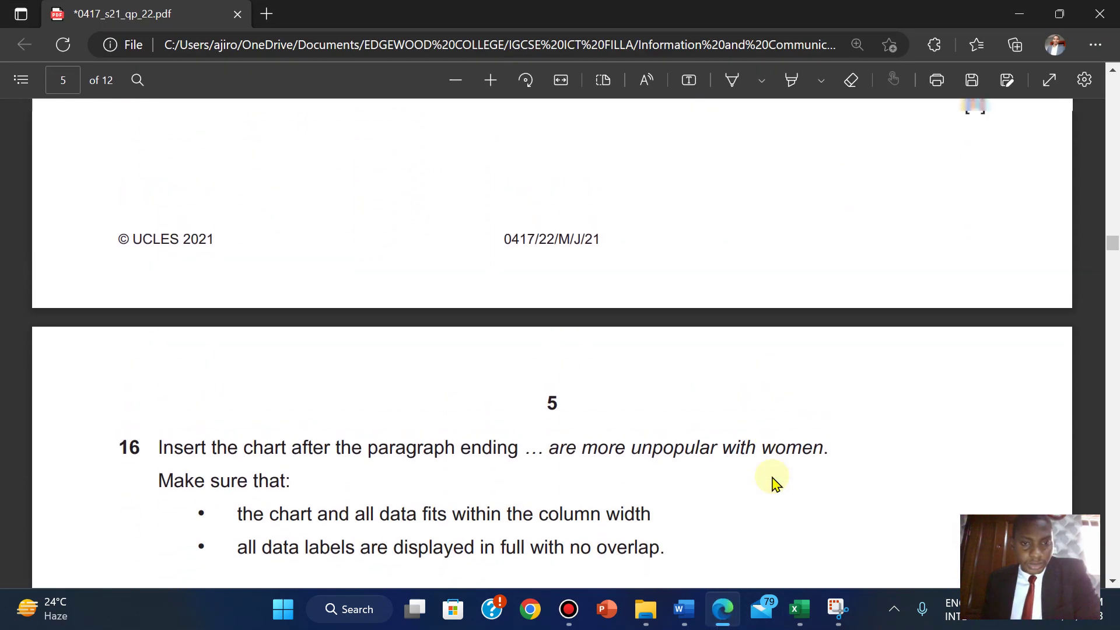
scroll(774, 482, "up", 1)
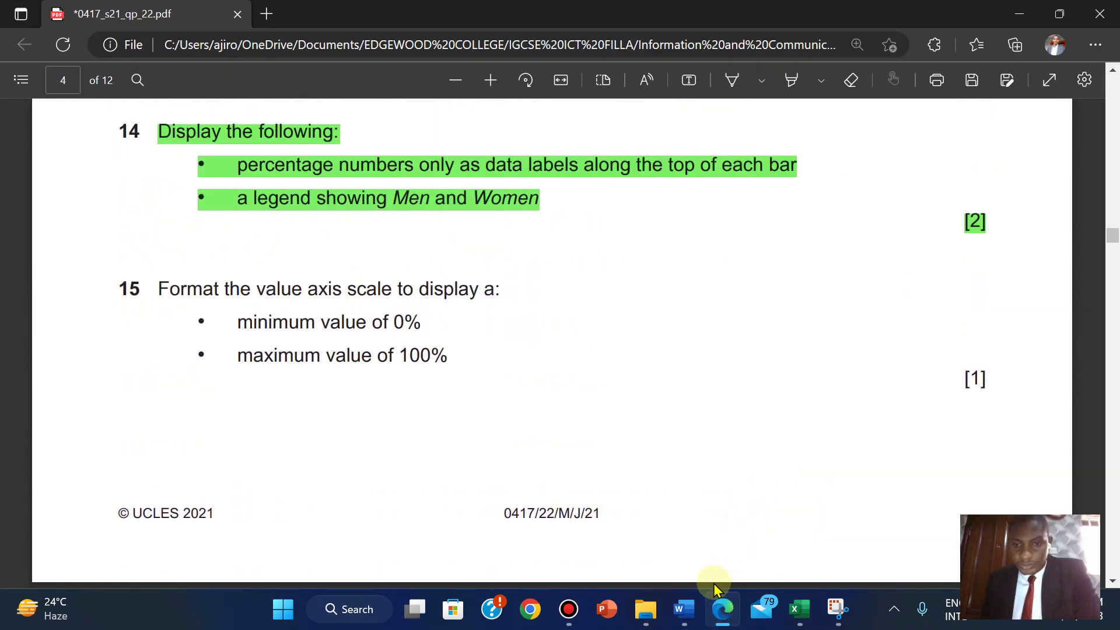
- Set the value axis bounds to minimum 0 and maximum 100
mouse_move(799, 609)
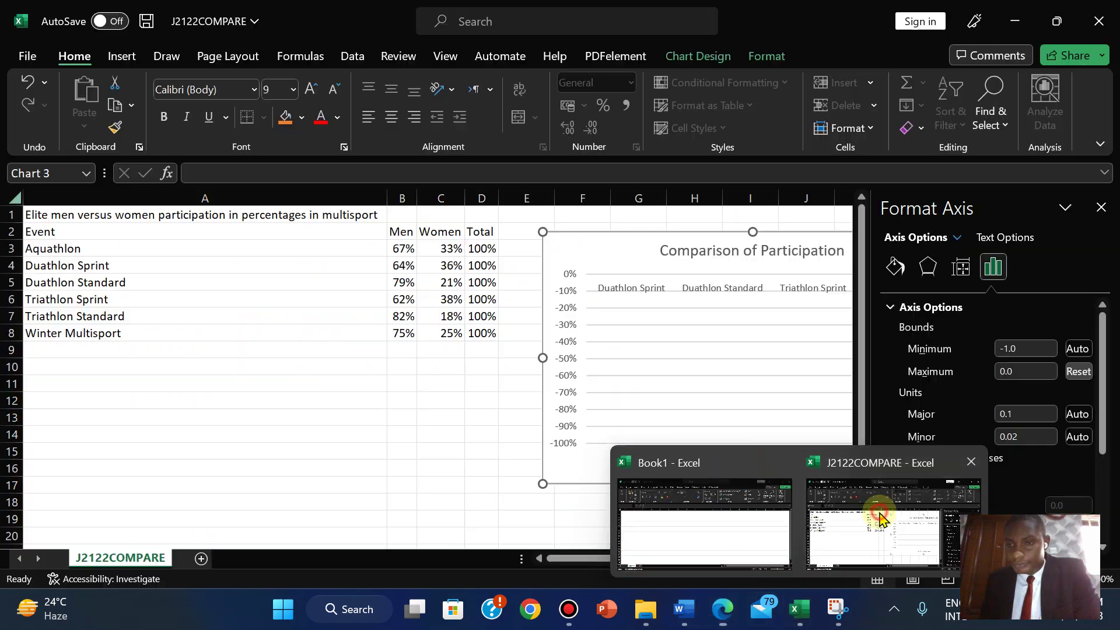
left_click(875, 513)
left_click(1019, 350)
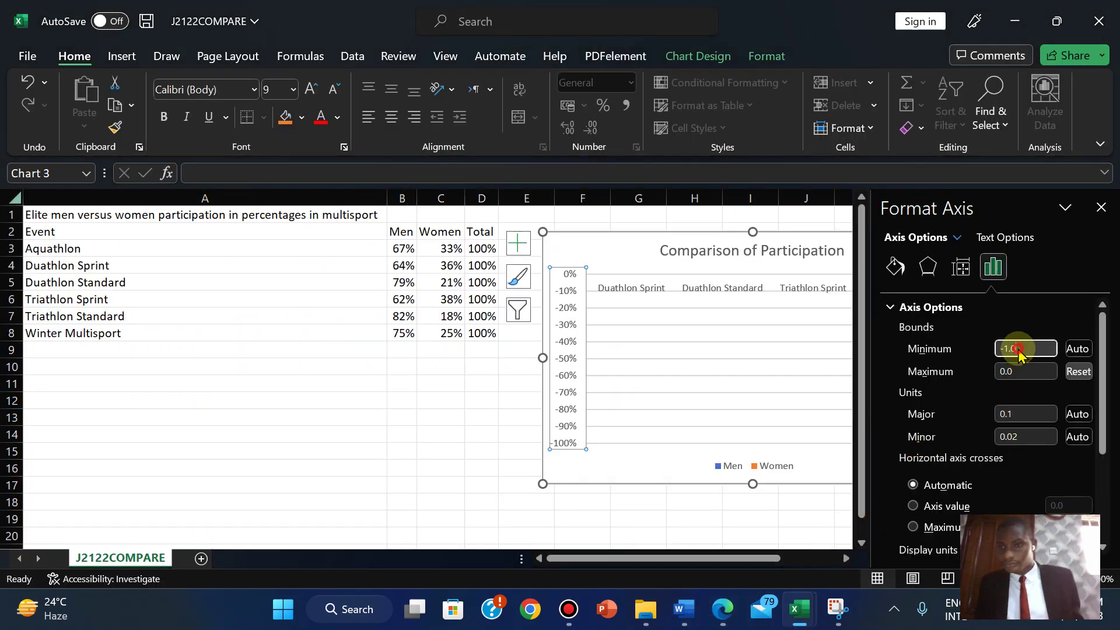
key("BackSpace")
key("BackSpace")
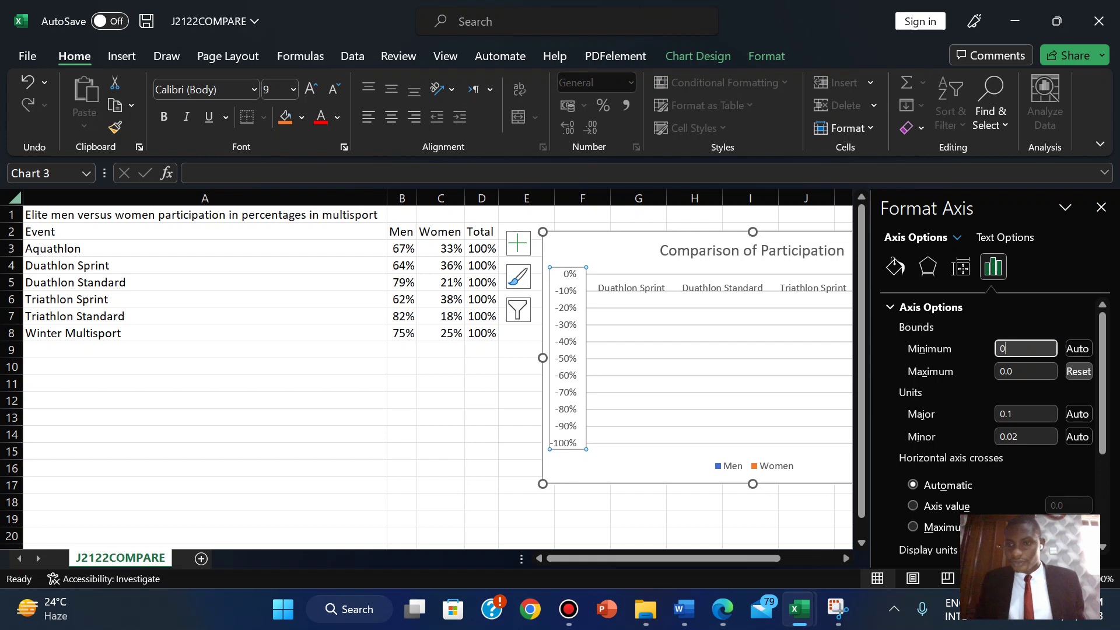
left_click(1025, 369)
key("BackSpace")
key("BackSpace")
key("BackSpace")
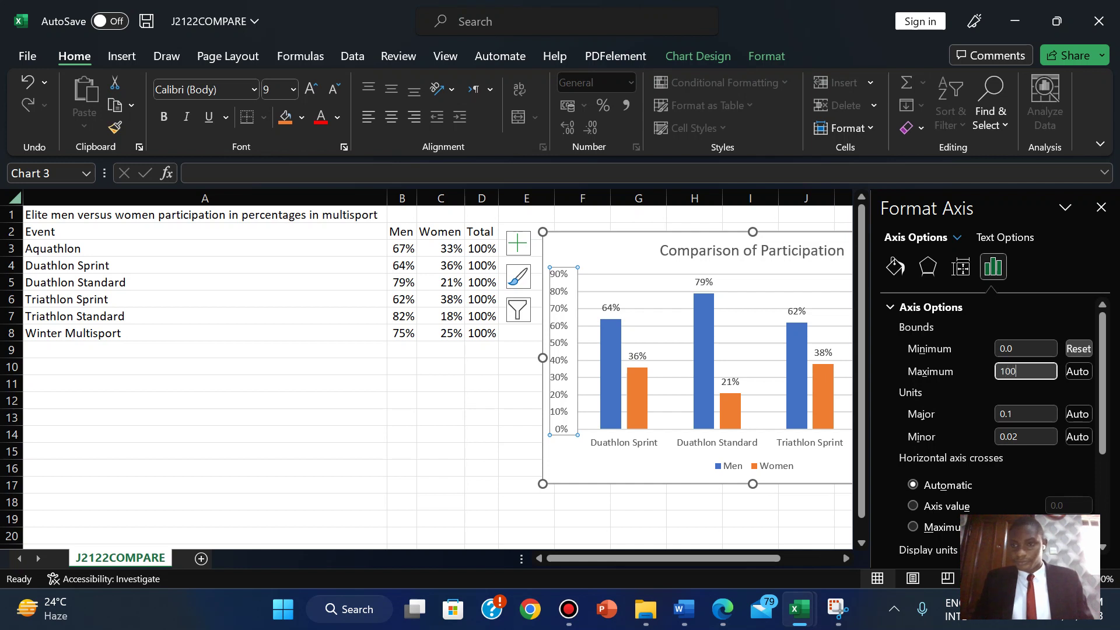
left_click(629, 468)
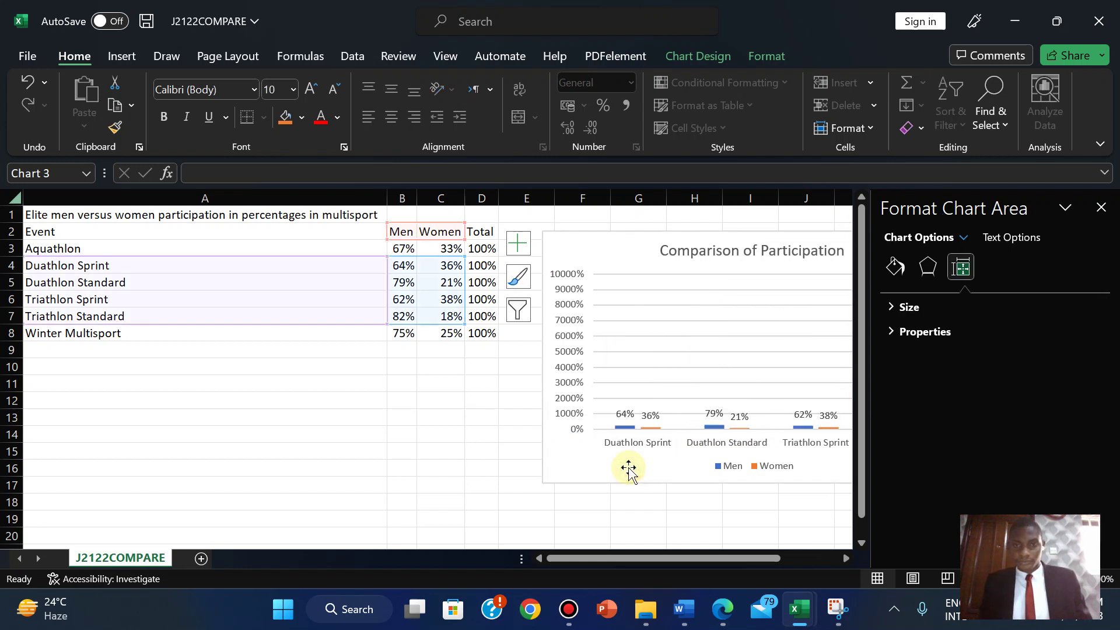
- Set the axis major unit to 10 and minor unit to 2
left_click(557, 407)
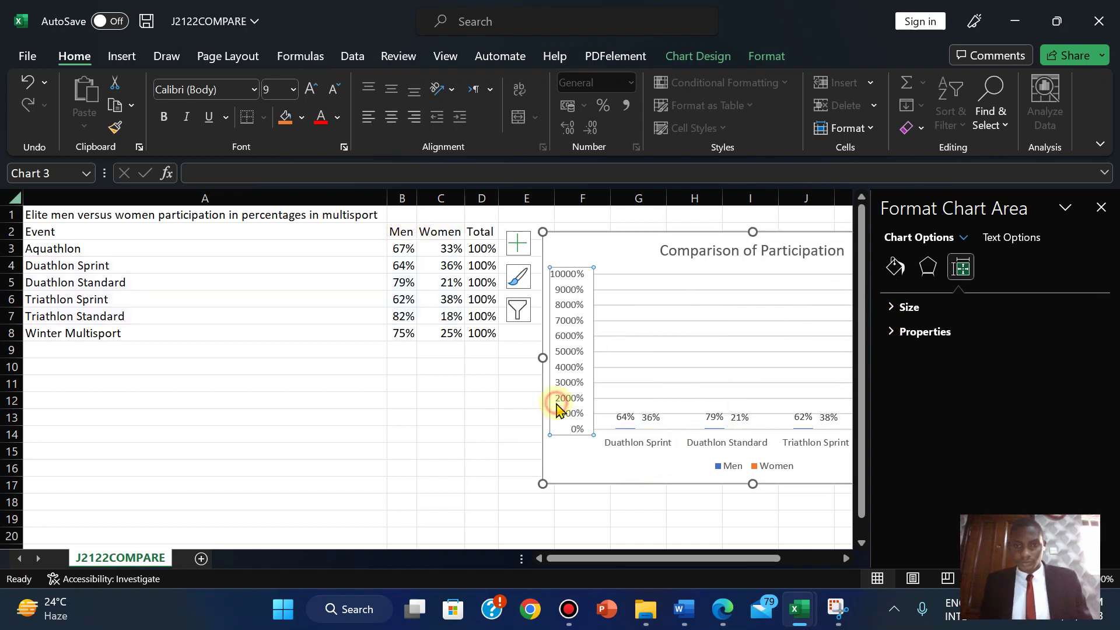
right_click(557, 409)
left_click(604, 389)
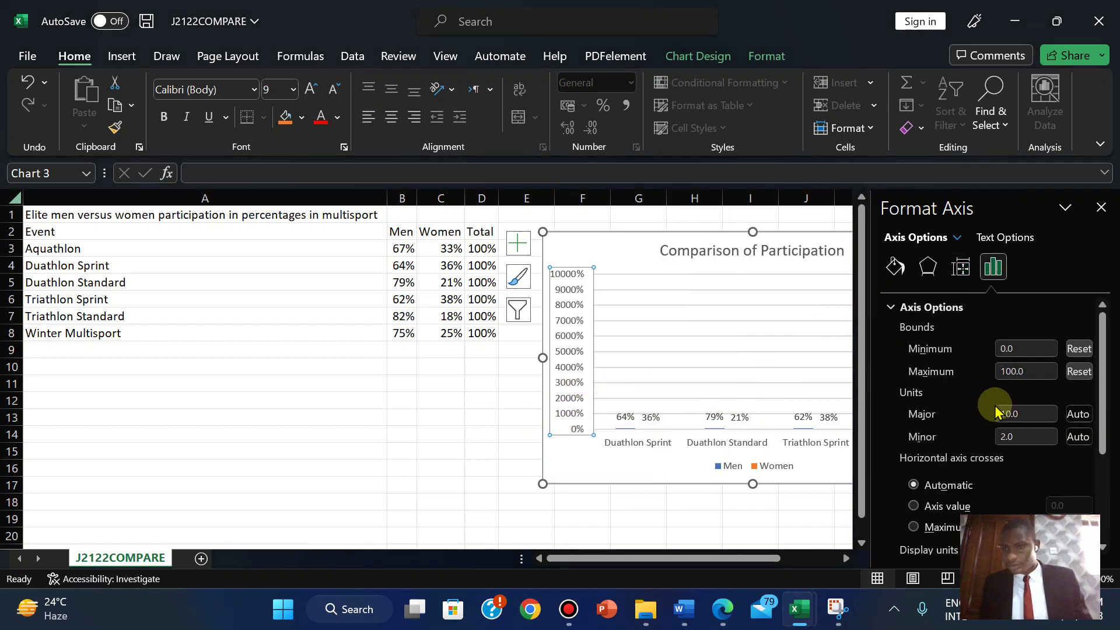
left_click(1028, 436)
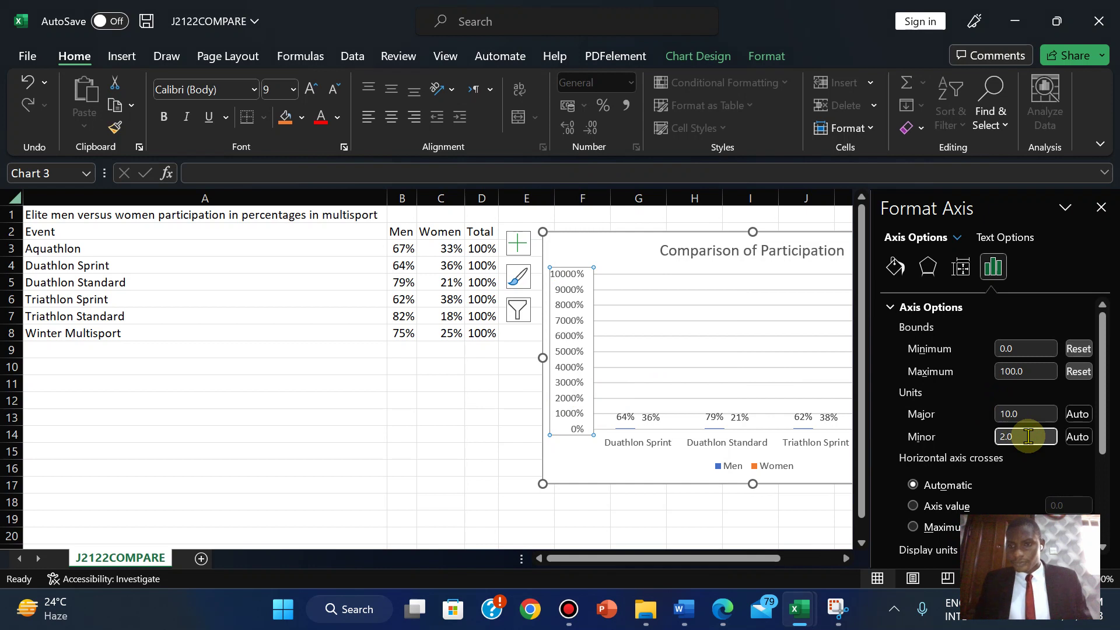
key("BackSpace")
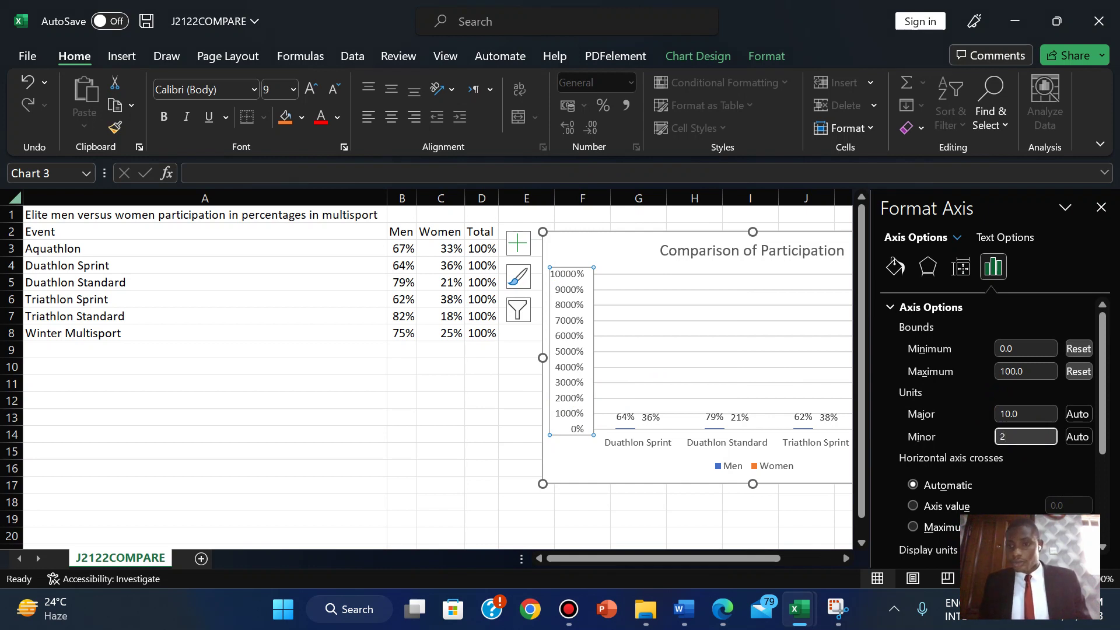
left_click(1010, 415)
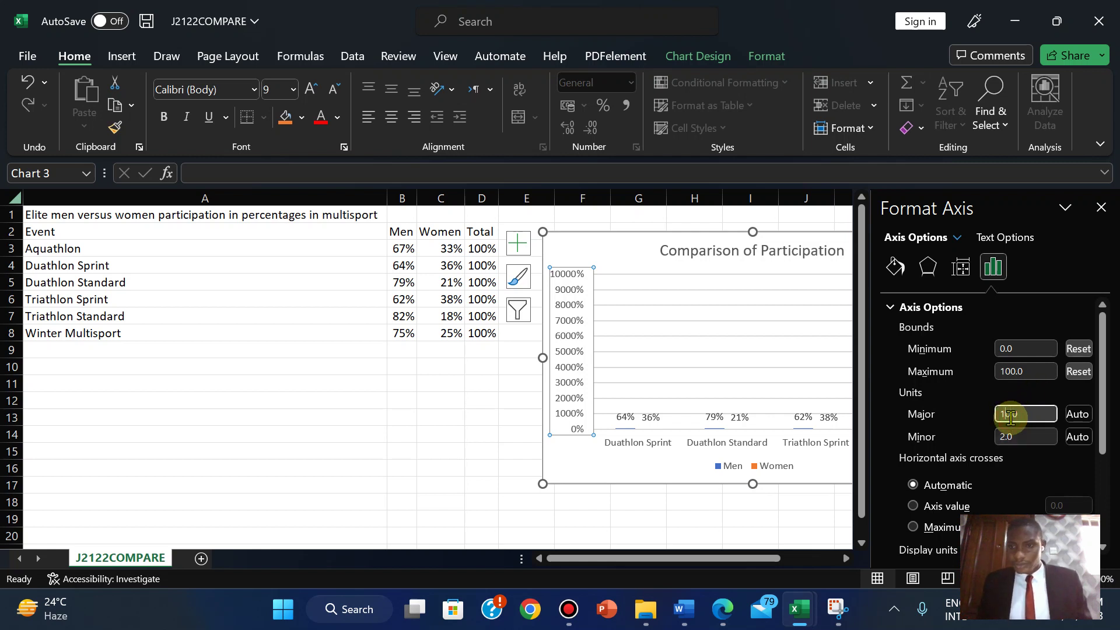
key("BackSpace")
left_click(643, 464)
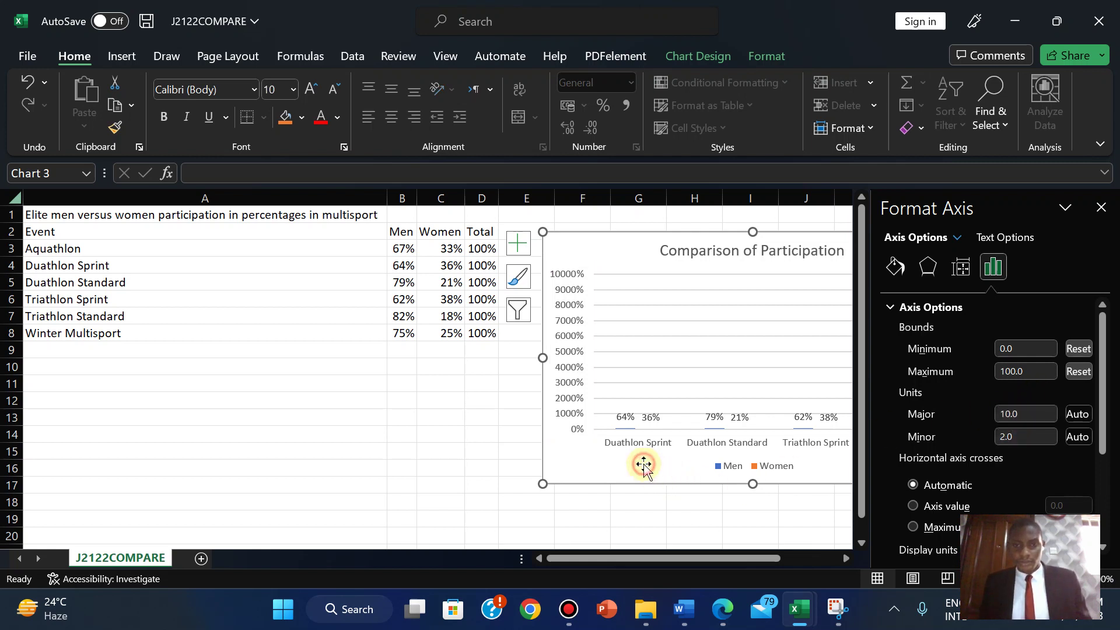
- Reopen the value axis Bounds and Units settings and edit the minor unit
left_click(563, 351)
right_click(565, 353)
left_click(622, 335)
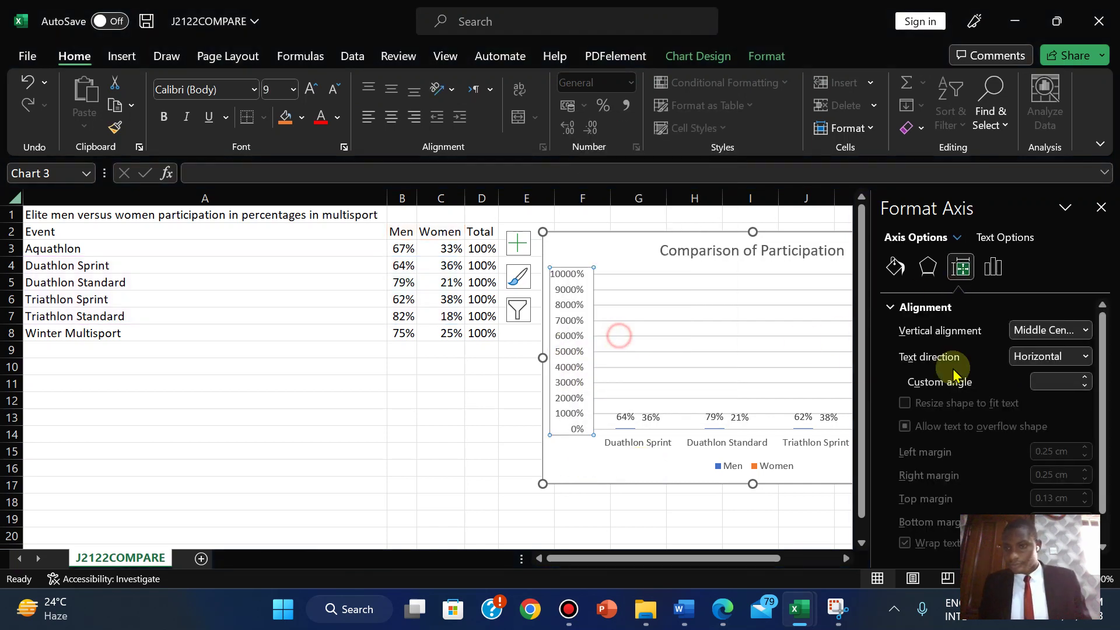
left_click(993, 267)
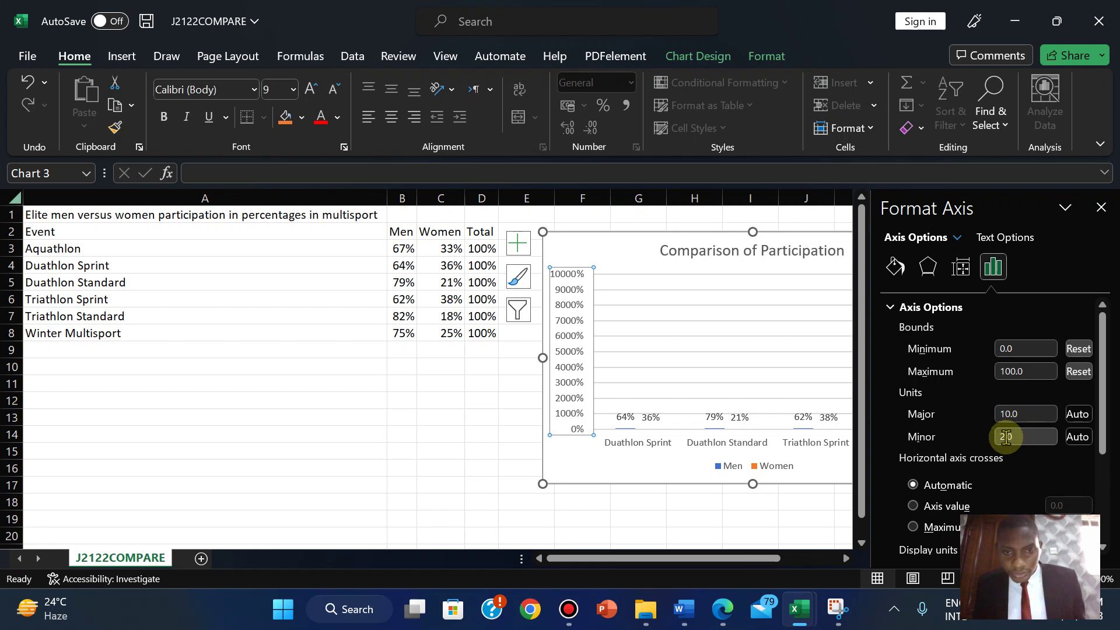
left_click(1006, 436)
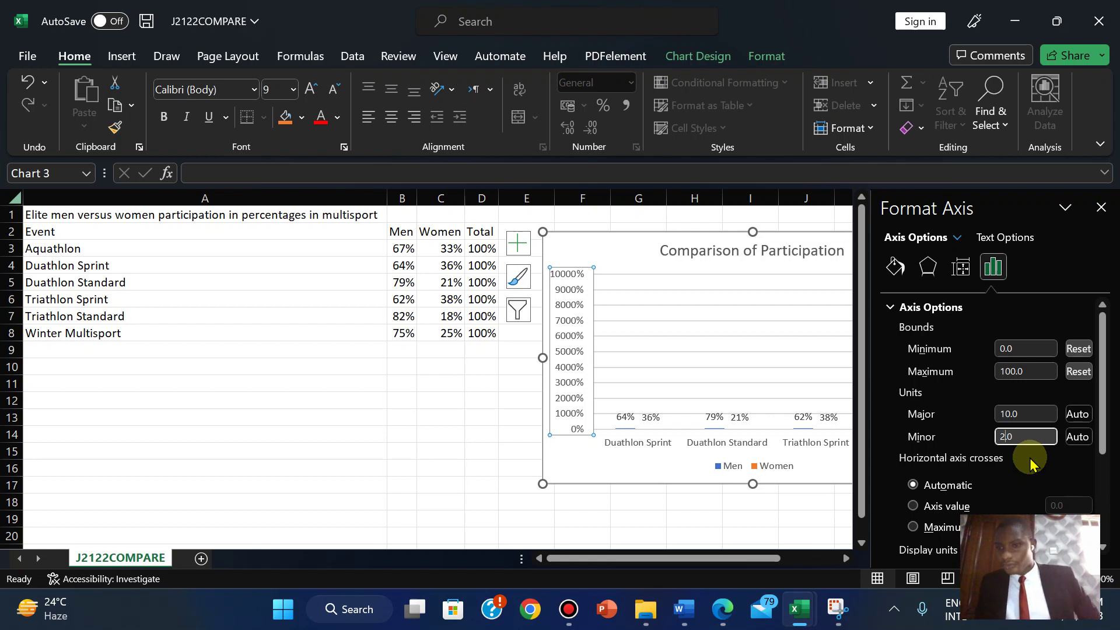
key("shift+Tab")
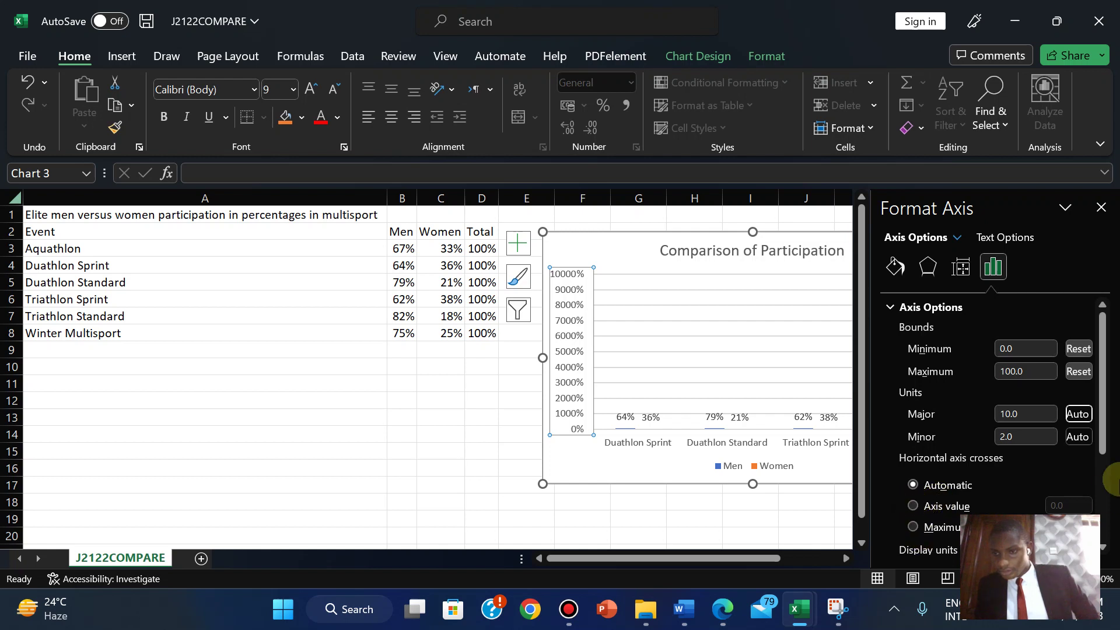
left_click_drag(1103, 427, 1102, 441)
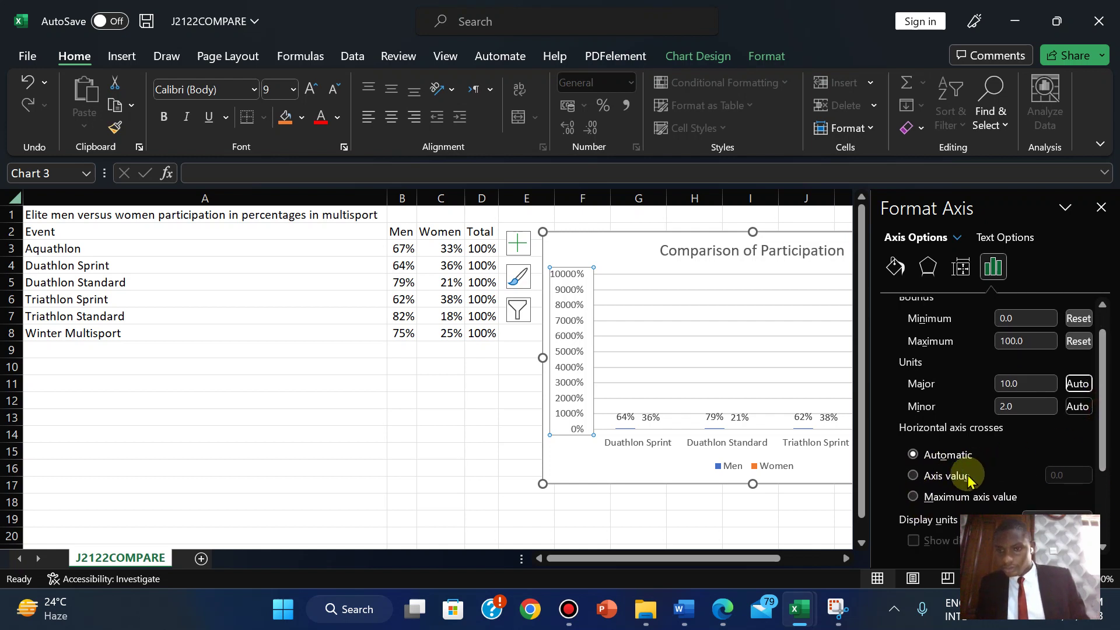
- Switch horizontal axis crossing to Maximum axis value, then back to Automatic
left_click(913, 496)
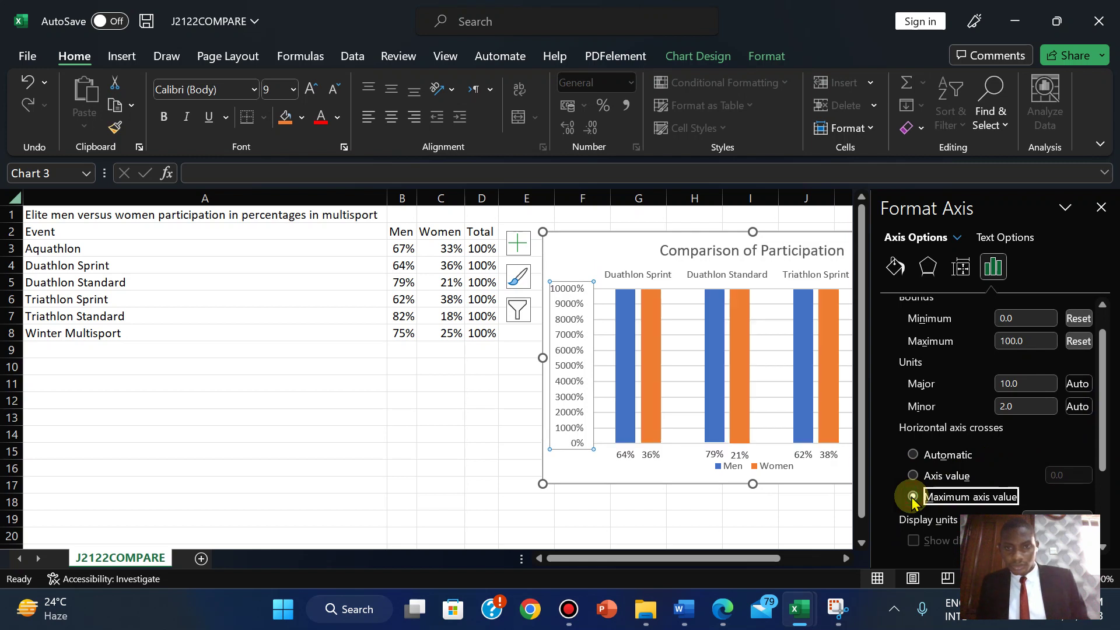
left_click(913, 454)
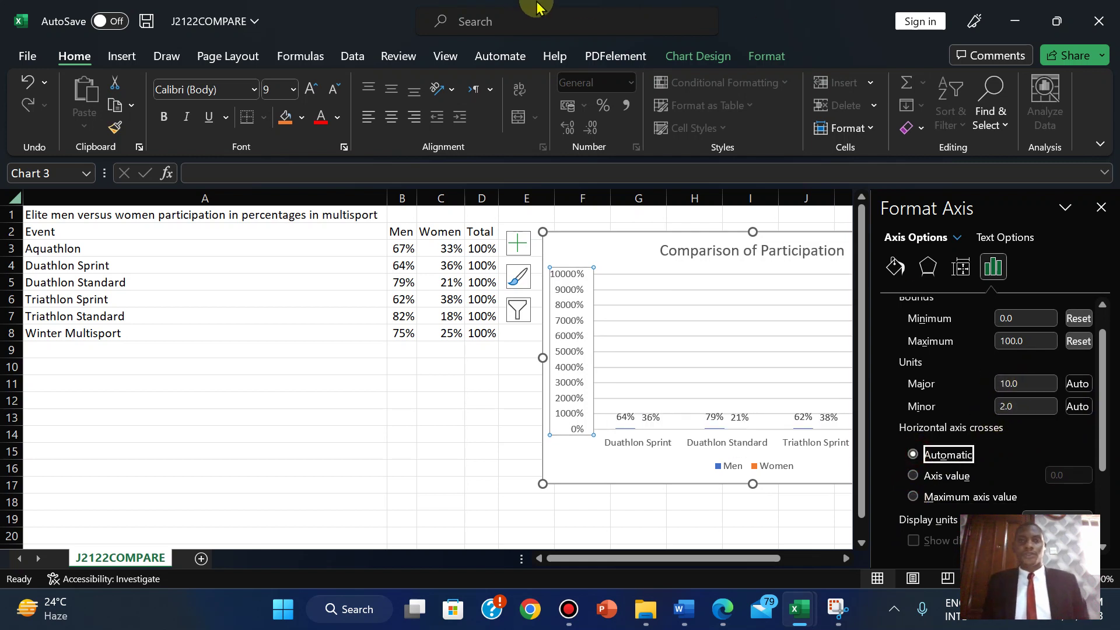
left_click(639, 12)
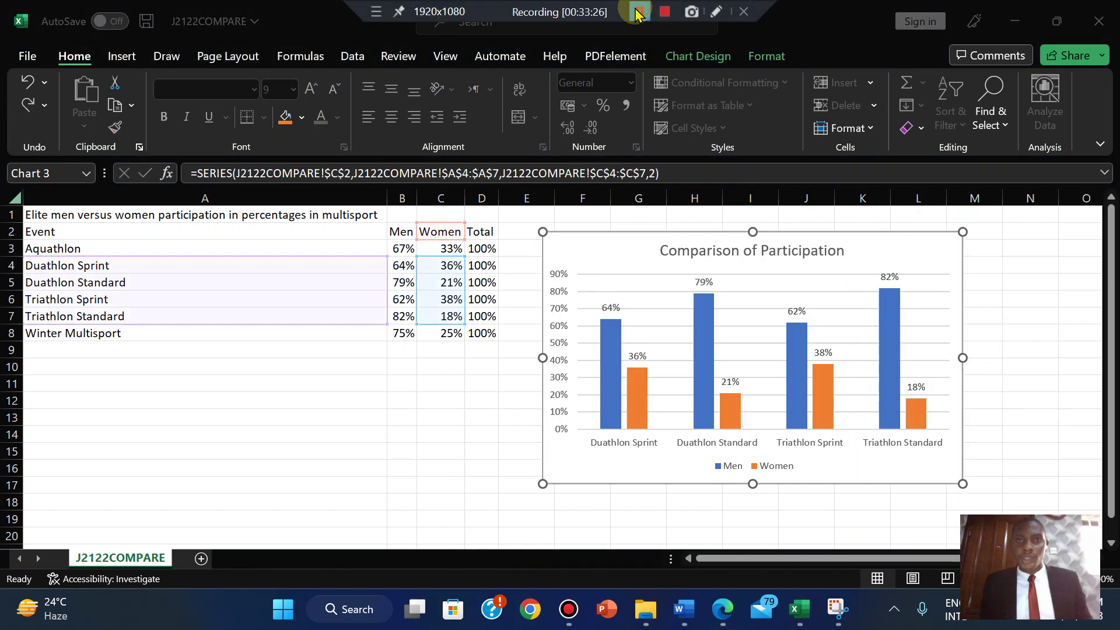
- Set the value axis maximum bound to 0.5 so the axis stops at 50%
left_click(561, 386)
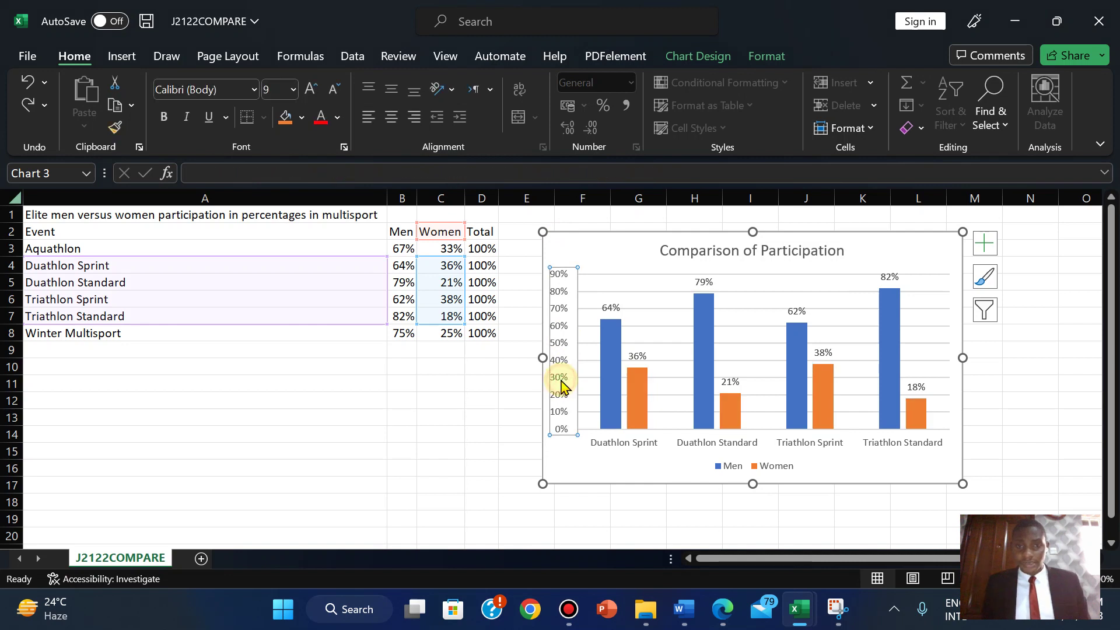
right_click(560, 385)
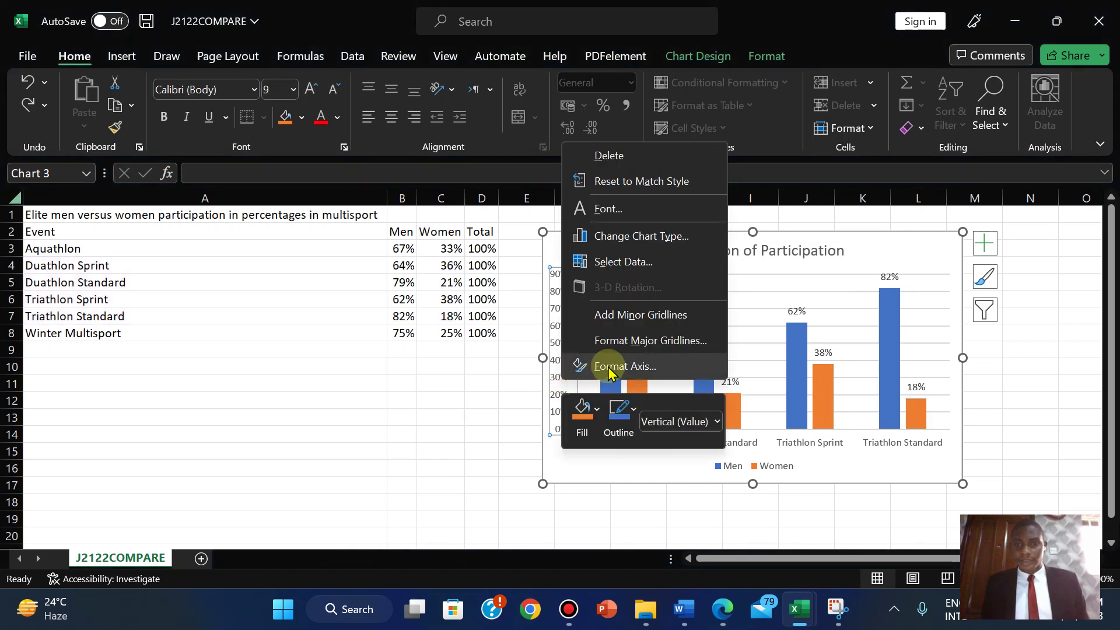
left_click(612, 366)
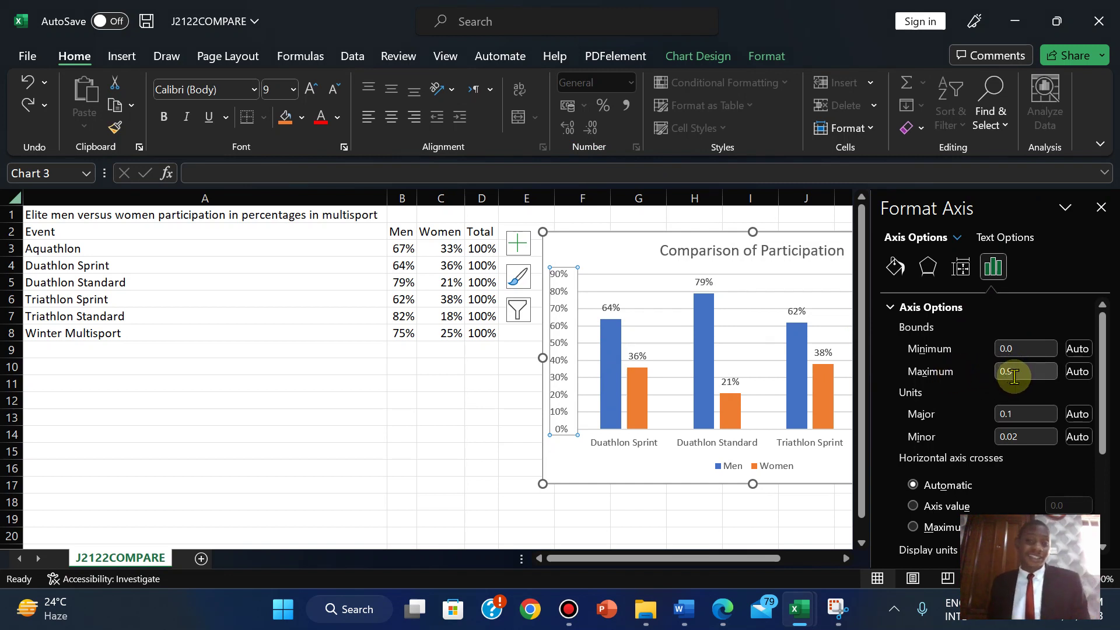
key("BackSpace")
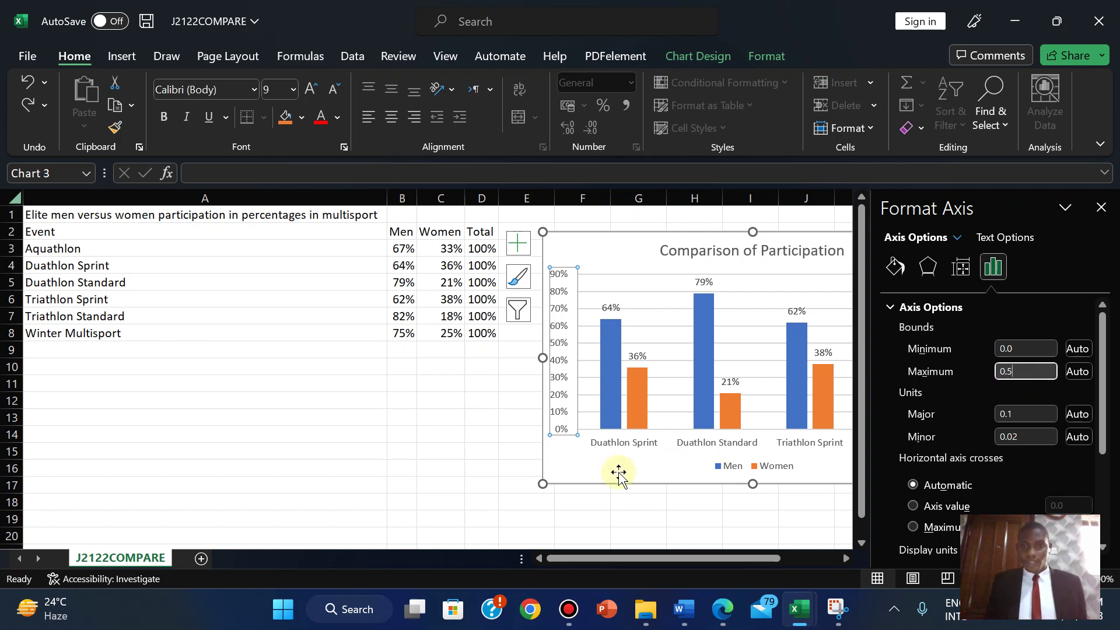
left_click(618, 473)
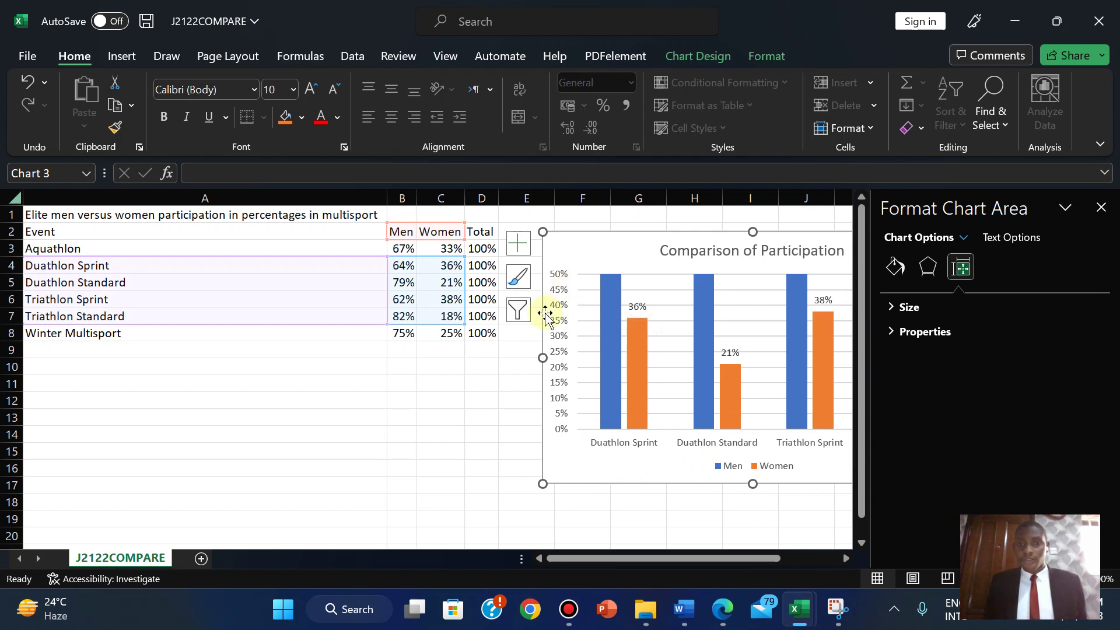
- Set the value axis maximum bound to 1.0 so it spans 0% to 100%
left_click(560, 320)
right_click(560, 321)
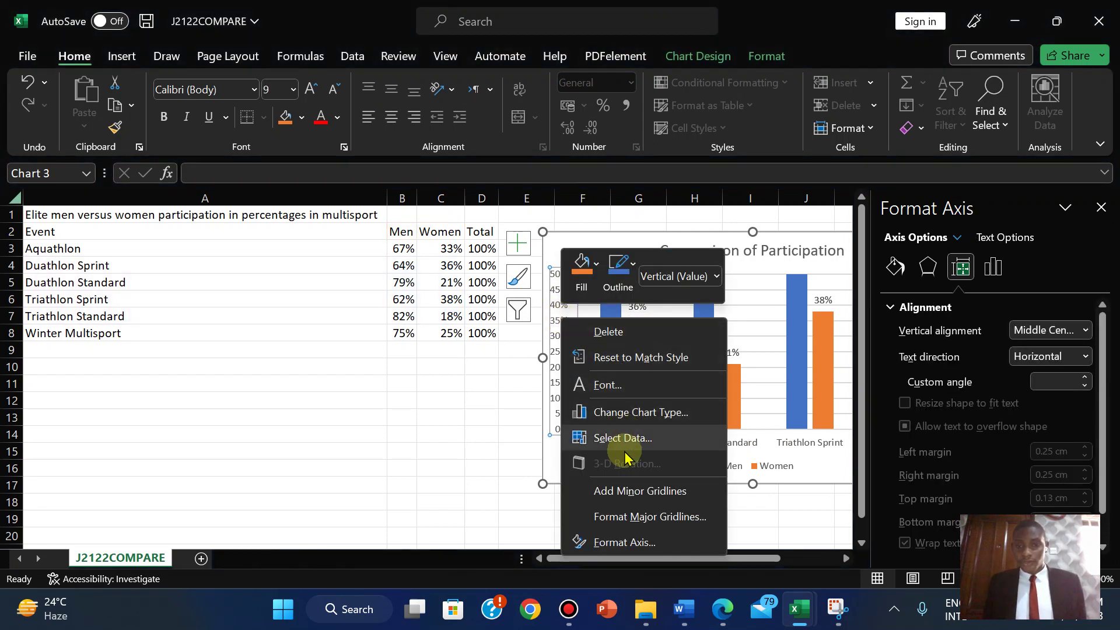
left_click(624, 543)
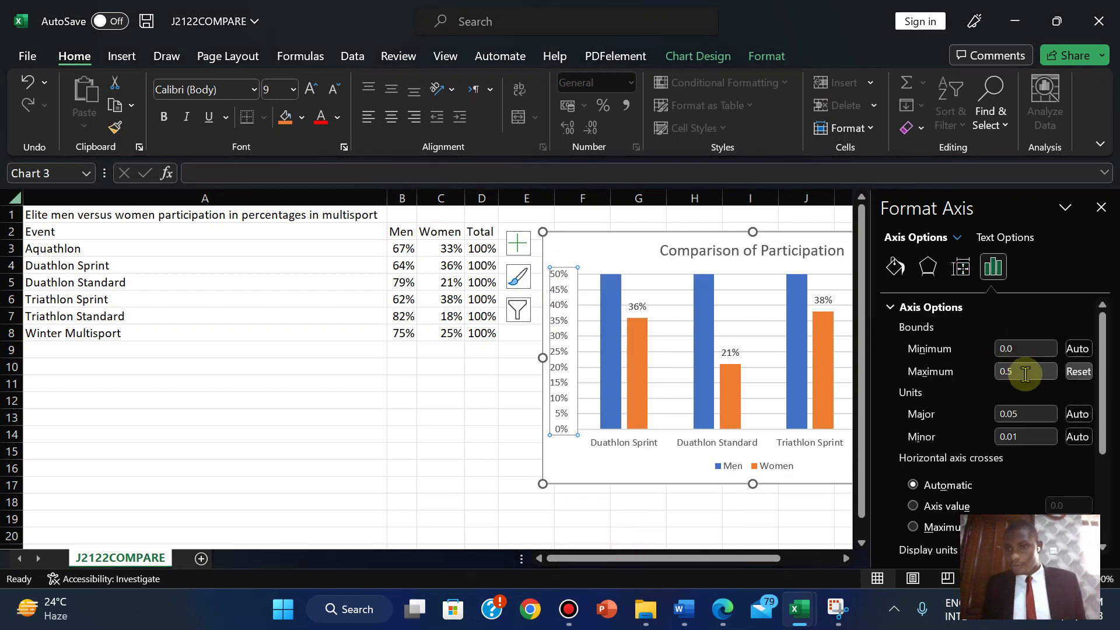
key("BackSpace")
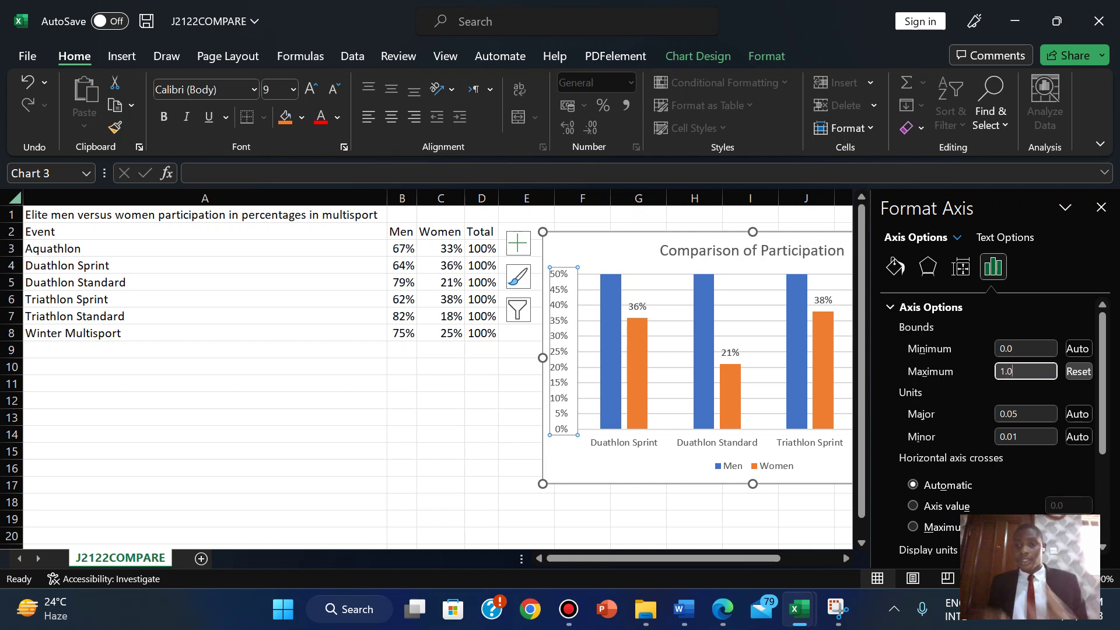
left_click(681, 454)
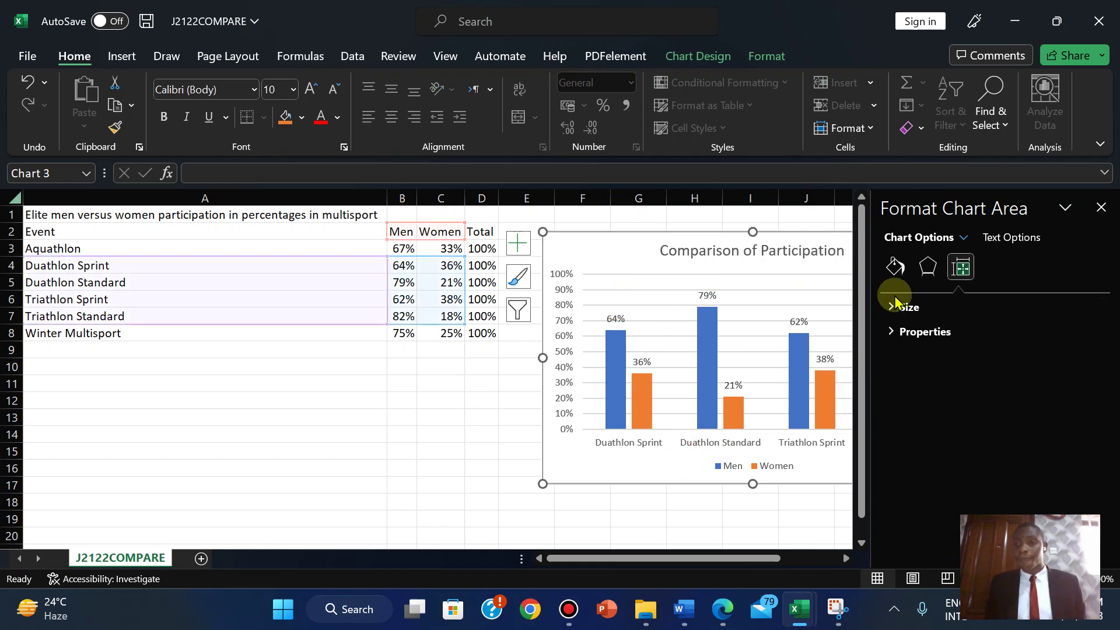
left_click(565, 330)
right_click(566, 330)
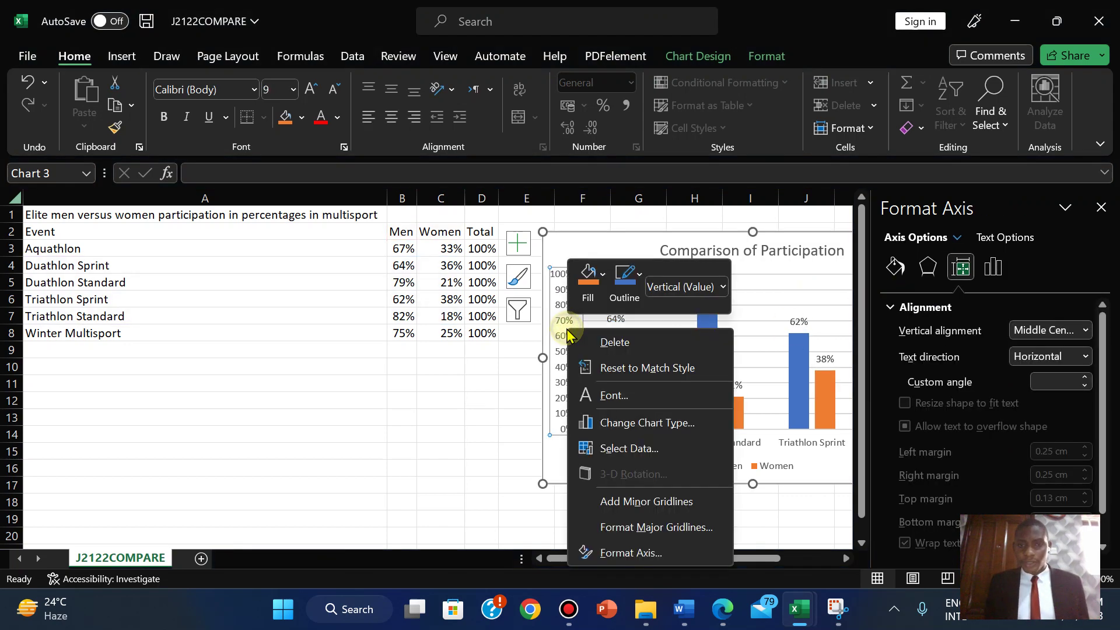
left_click(628, 545)
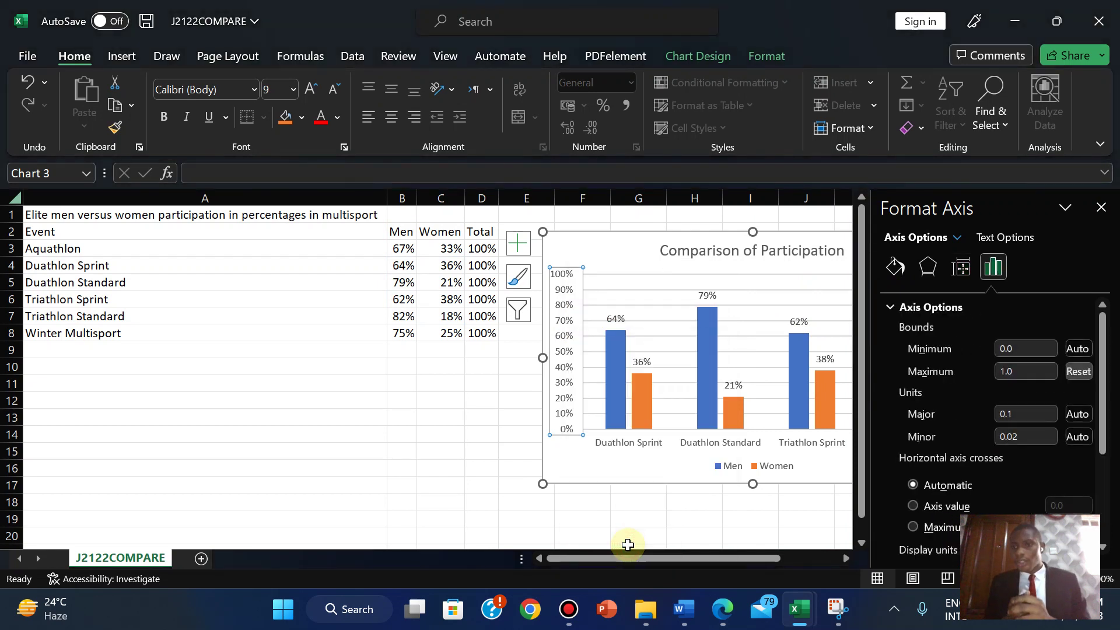
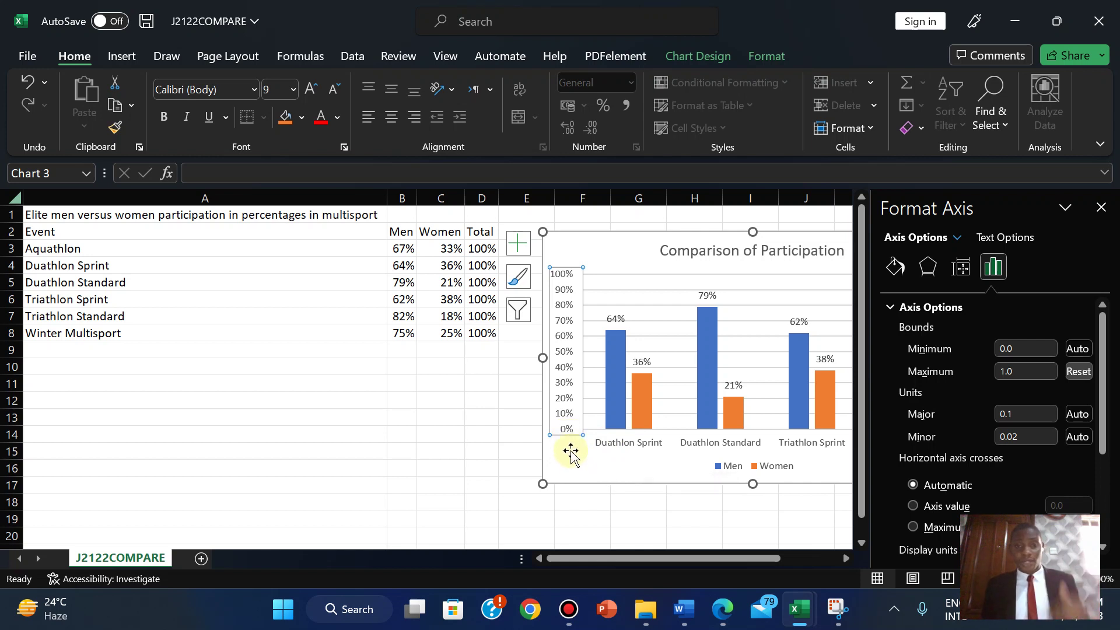
- Close the Format Axis pane, nudge the participation chart slightly left, and bring up the exam PDF
left_click(1101, 207)
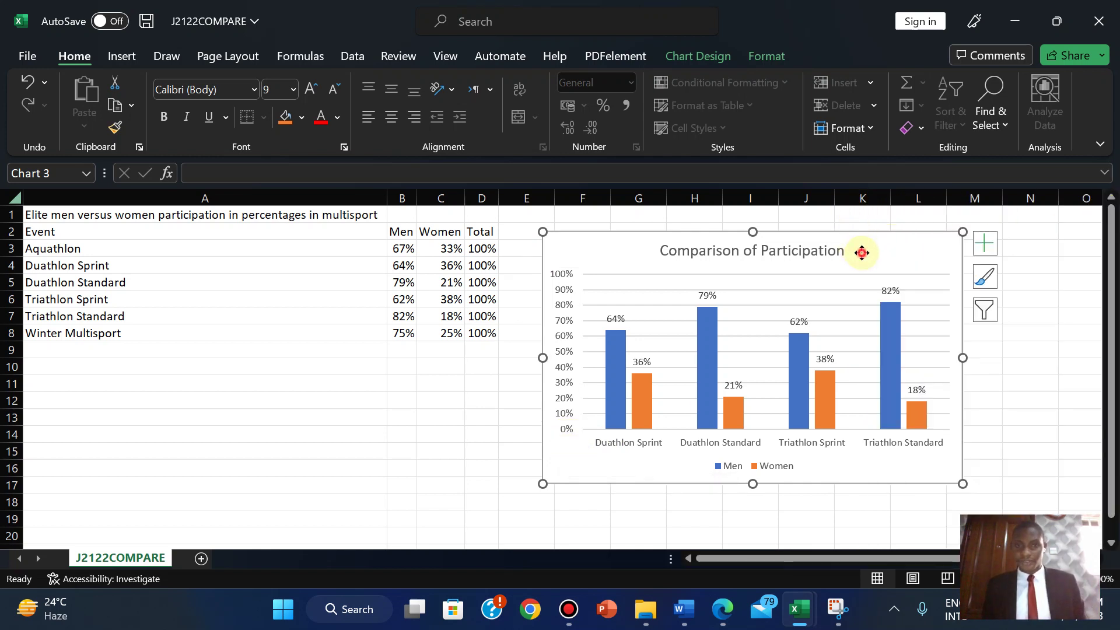
mouse_move(859, 253)
left_mouse_down()
mouse_move(690, 307)
mouse_move(585, 273)
mouse_move(868, 245)
mouse_move(854, 243)
left_mouse_up()
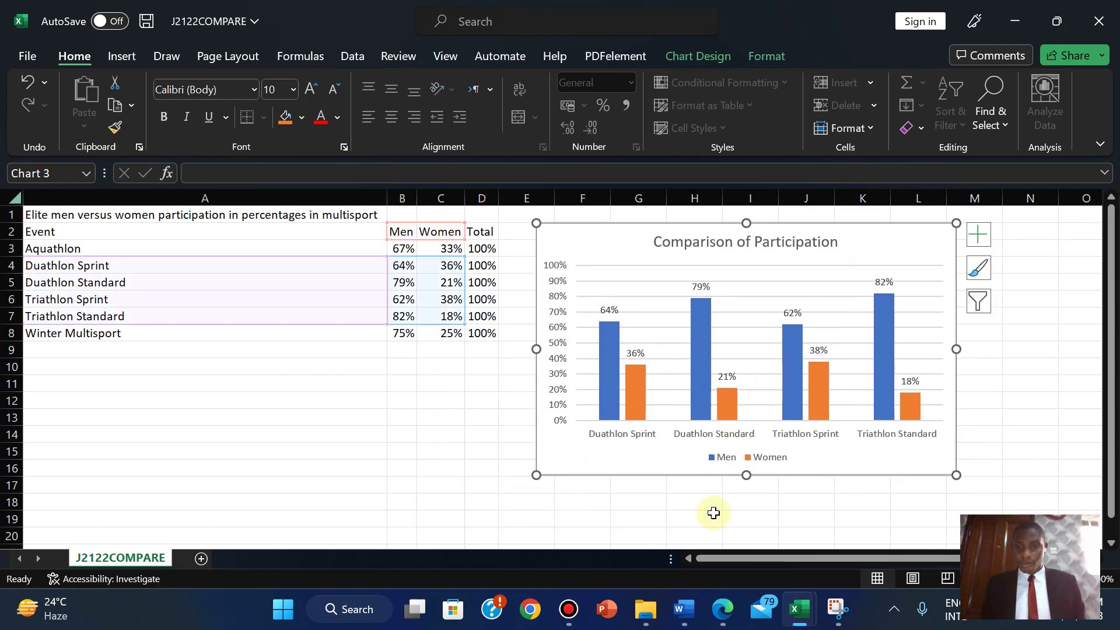
left_click(722, 603)
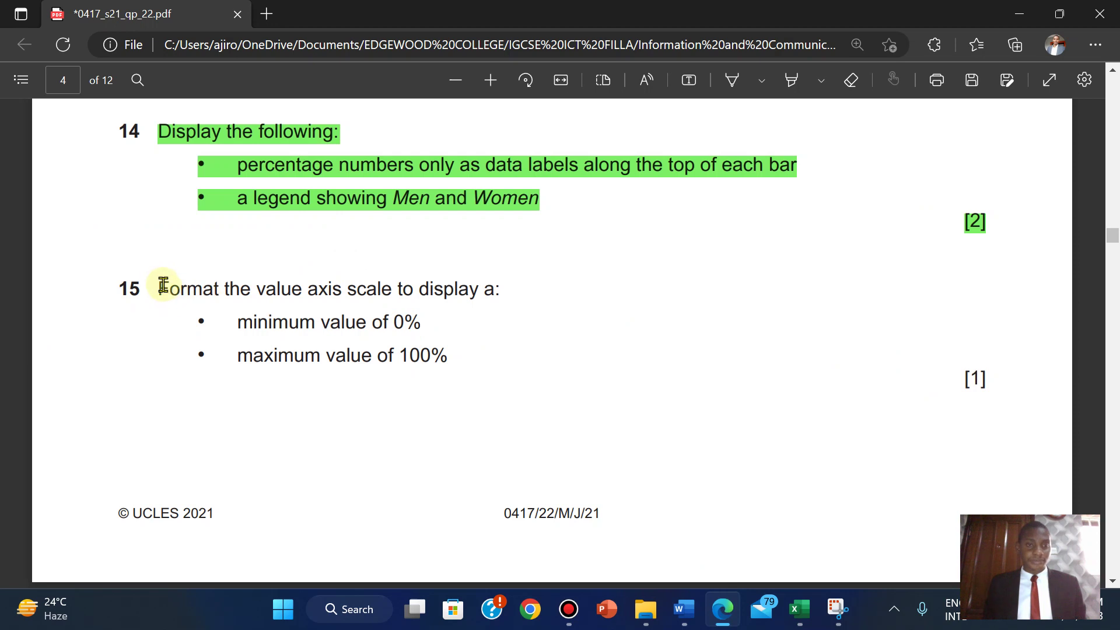
- Highlight question 15 green in the exam PDF and scroll on to question 16
left_click_drag(156, 288, 996, 397)
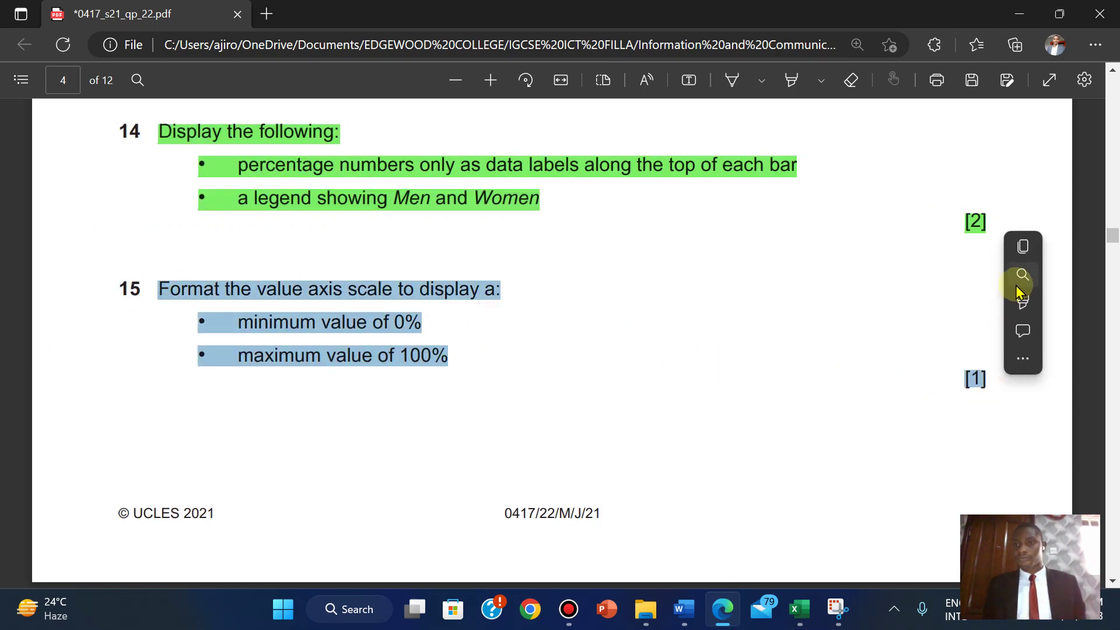
mouse_move(1015, 303)
left_click(862, 328)
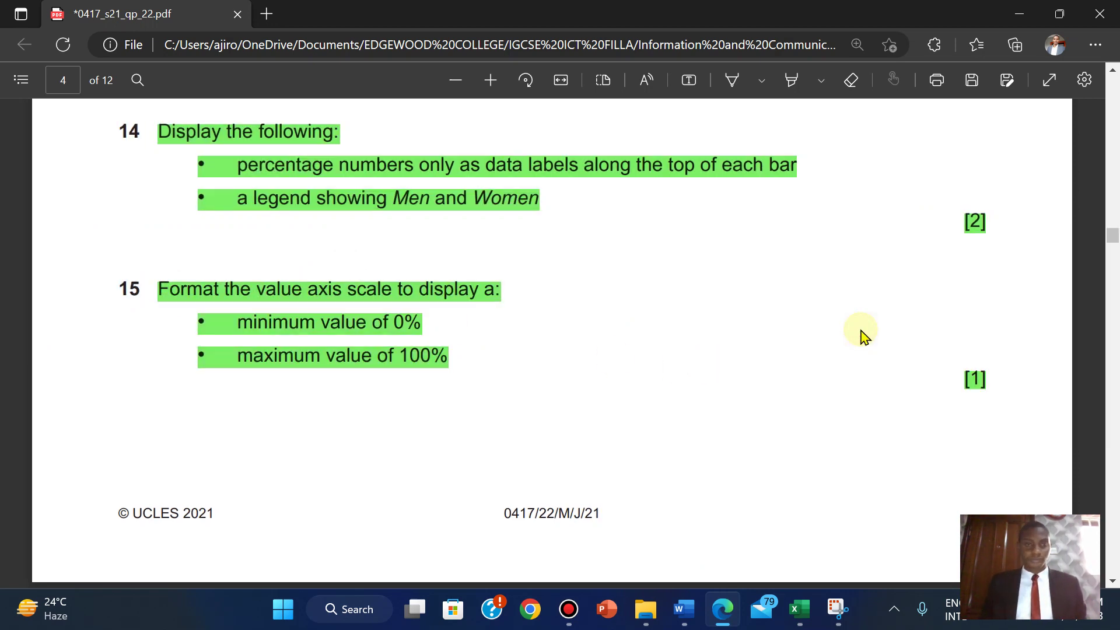
scroll(860, 332, "down", 2)
scroll(862, 335, "down", 7)
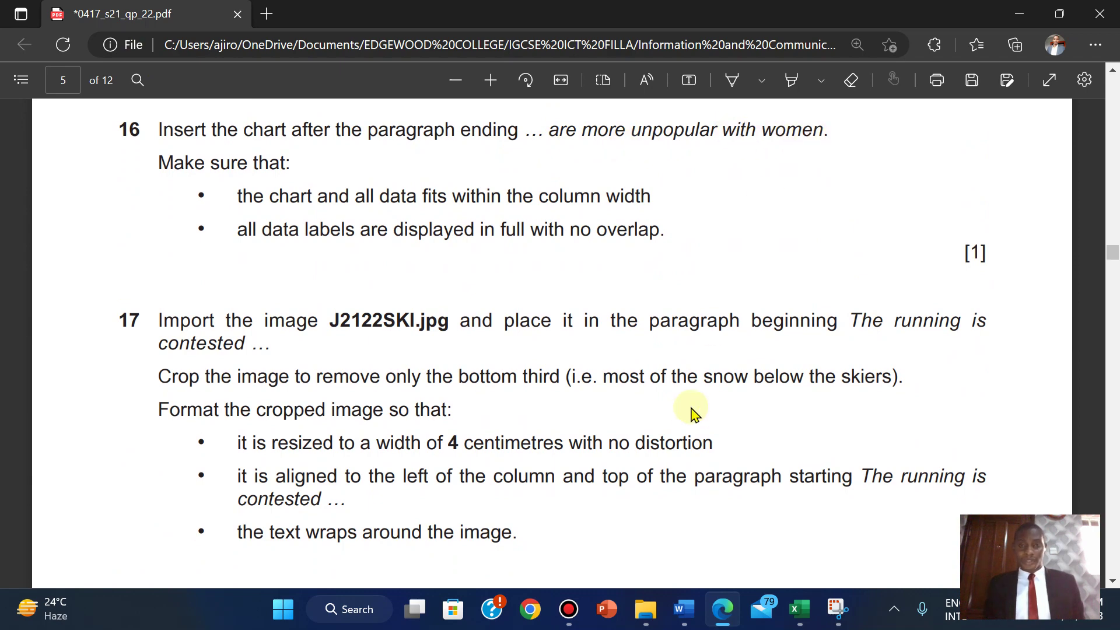
- Copy the participation chart from the J2122COMPARE workbook and bring up MSREVIEW
mouse_move(683, 601)
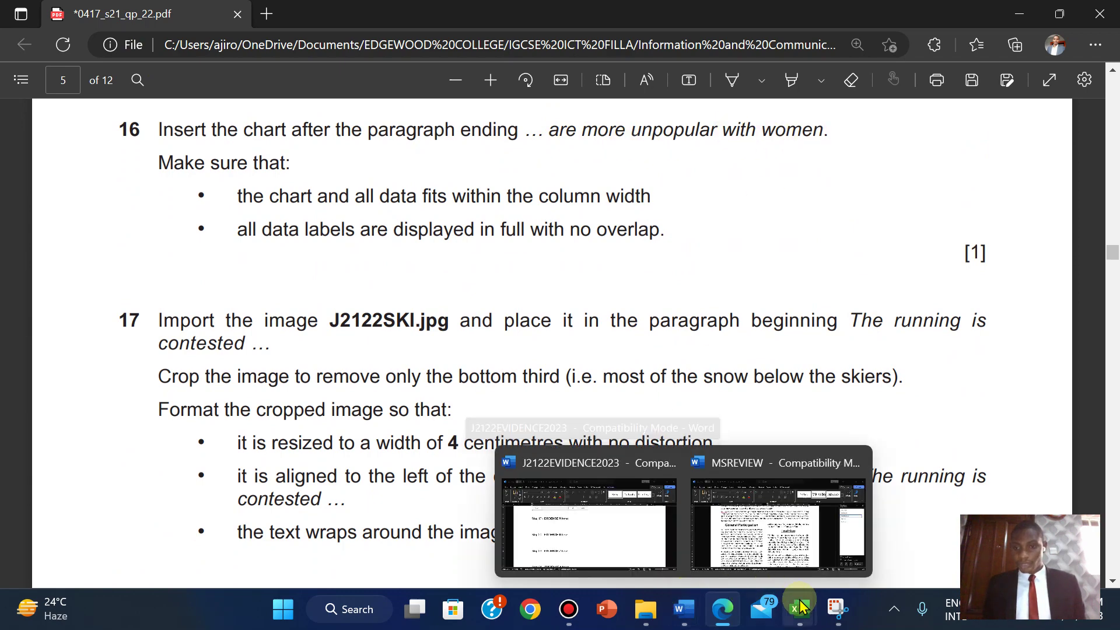
mouse_move(799, 609)
left_click(865, 534)
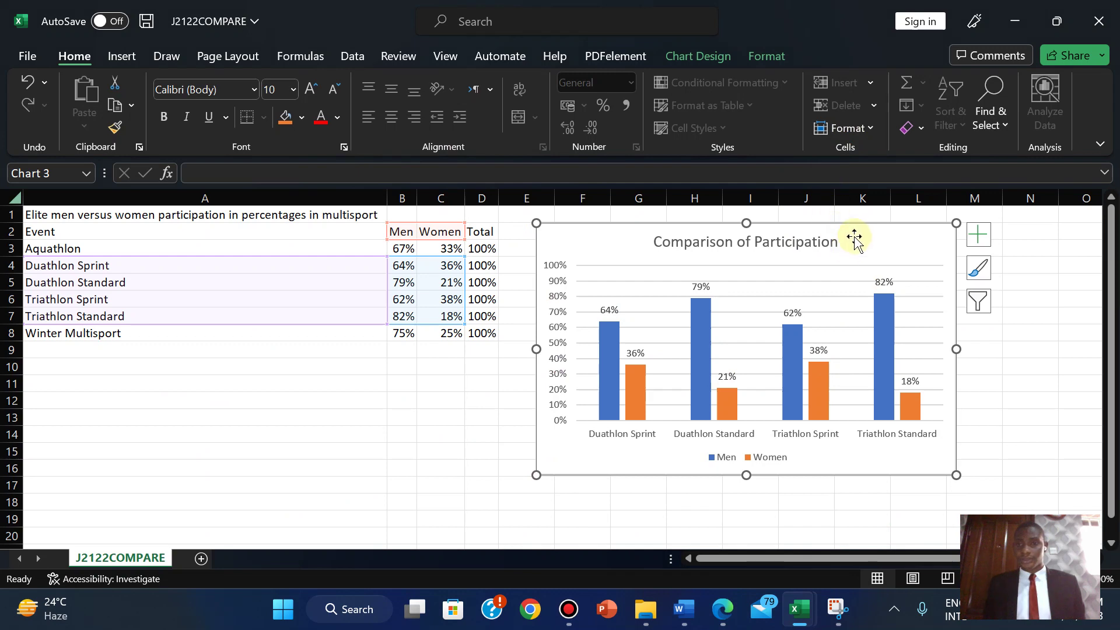
right_click(857, 233)
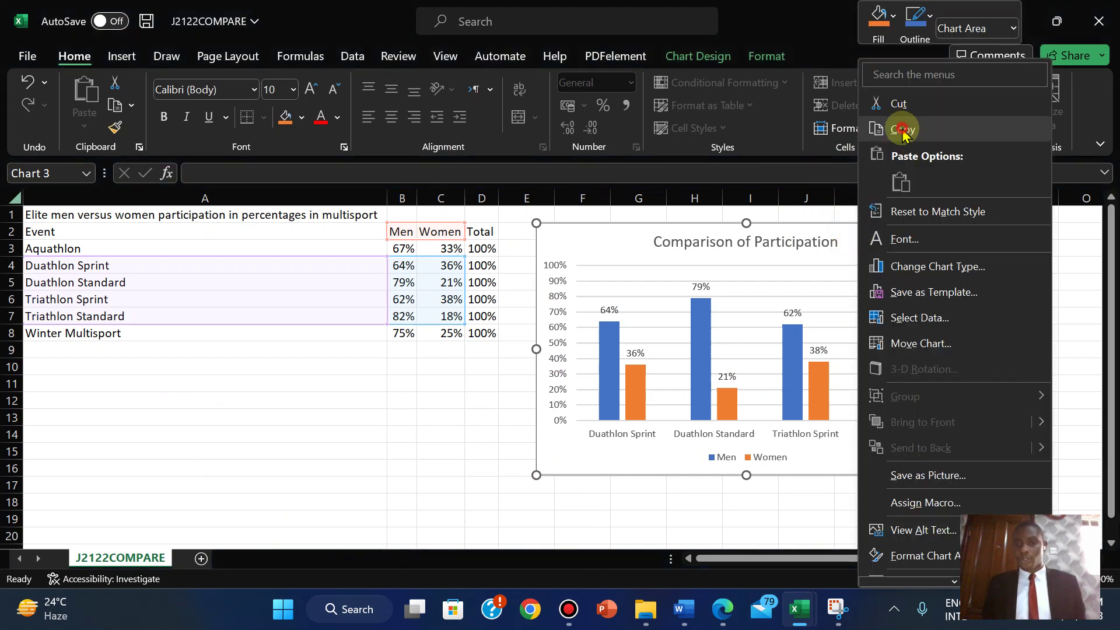
left_click(903, 125)
mouse_move(684, 609)
left_click(753, 519)
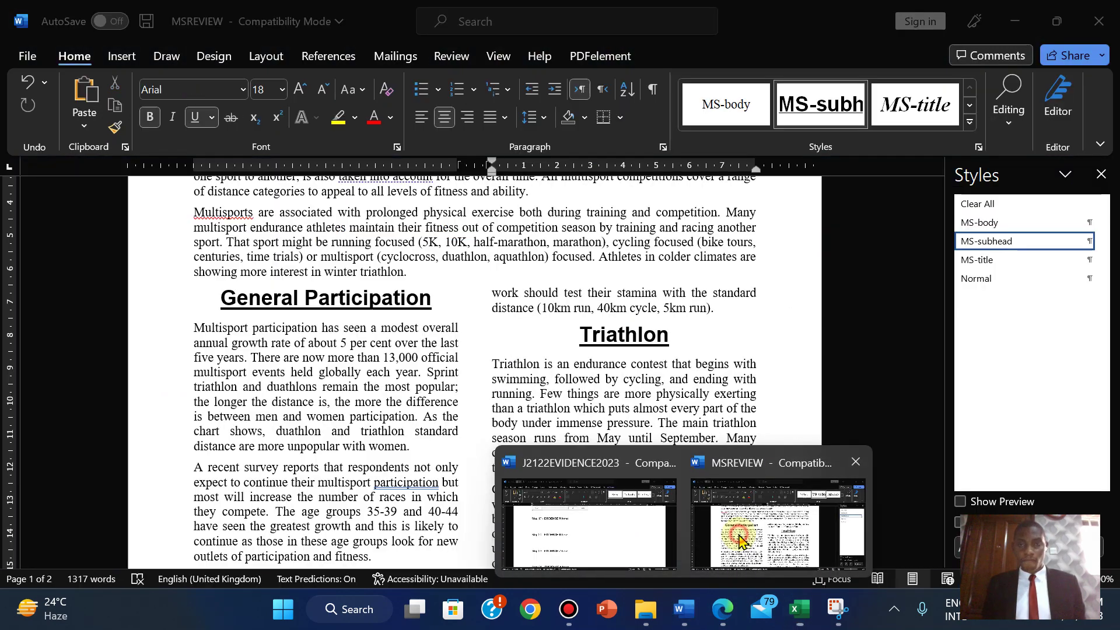
- Find the paragraph ending 'are more unpopular with women.' and place the cursor after 'women.'
left_click(1008, 105)
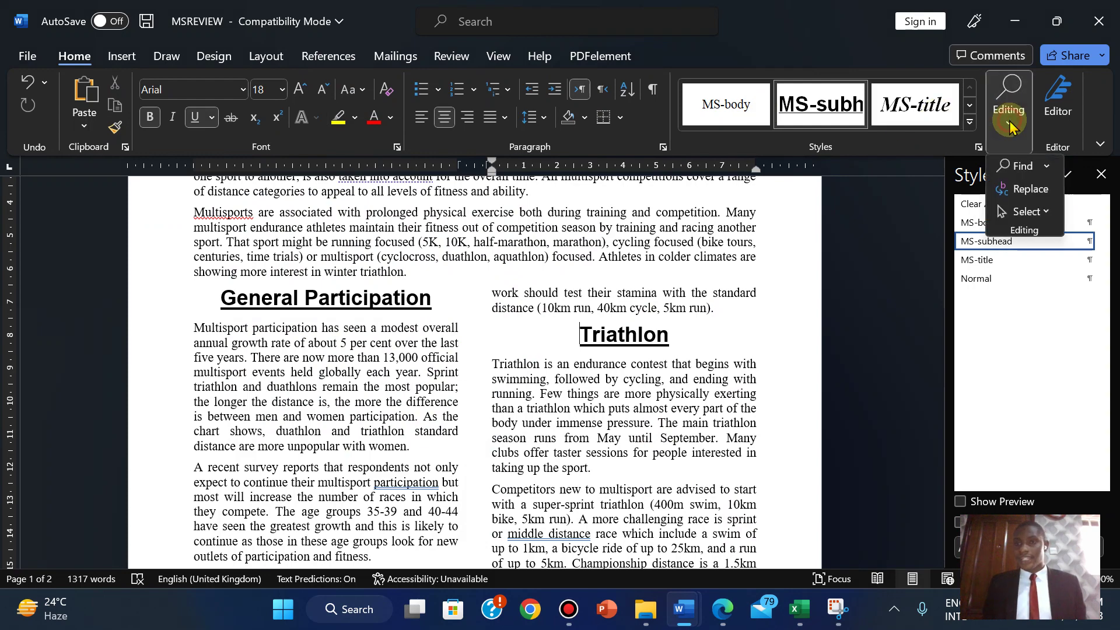
left_click(1013, 166)
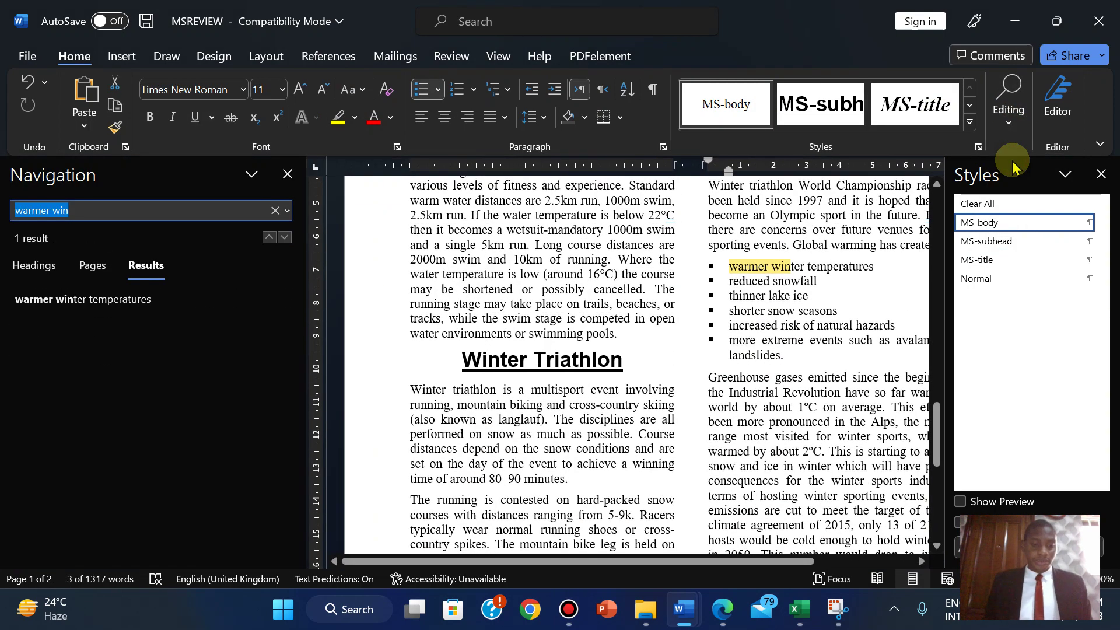
type("ar")
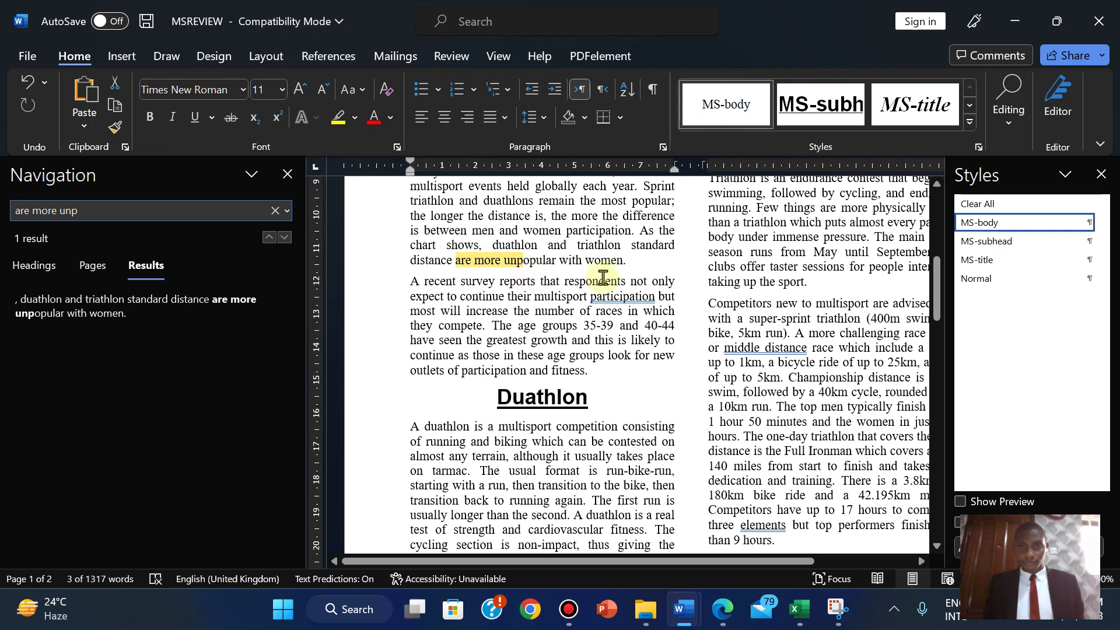
left_click(631, 262)
left_click(288, 174)
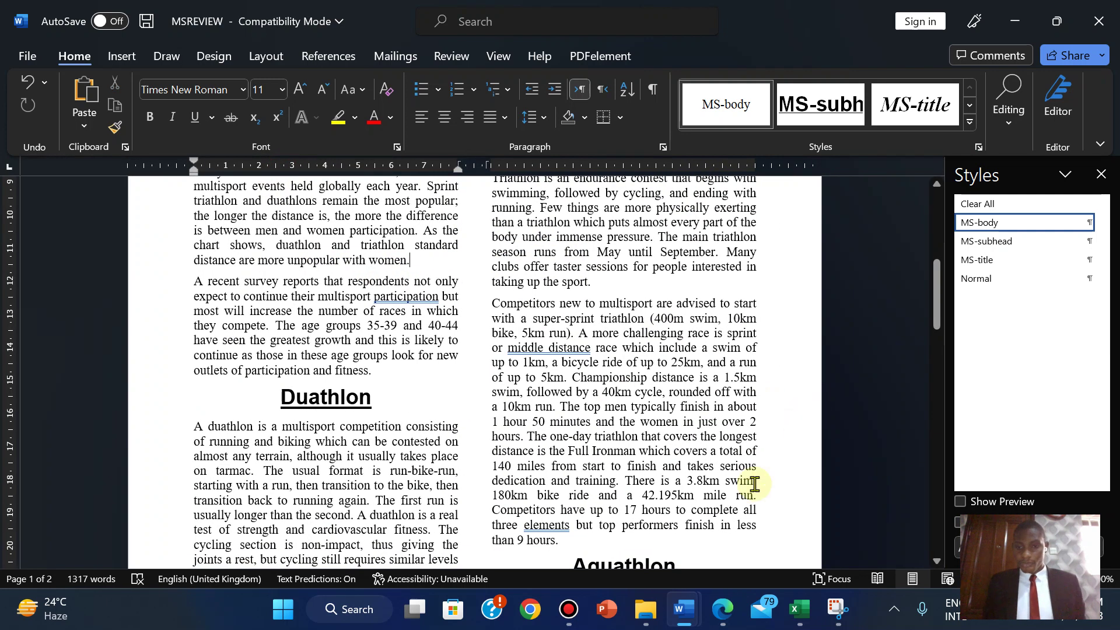
- After rechecking the exam paper, add an empty paragraph after the 'women.' paragraph
left_click(722, 610)
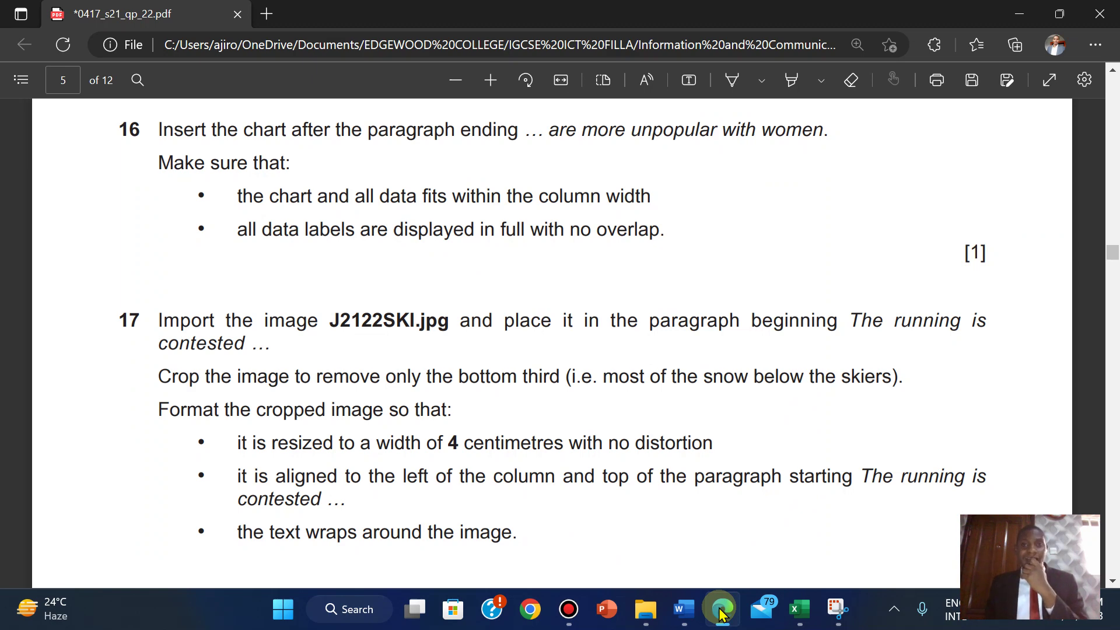
left_click(721, 611)
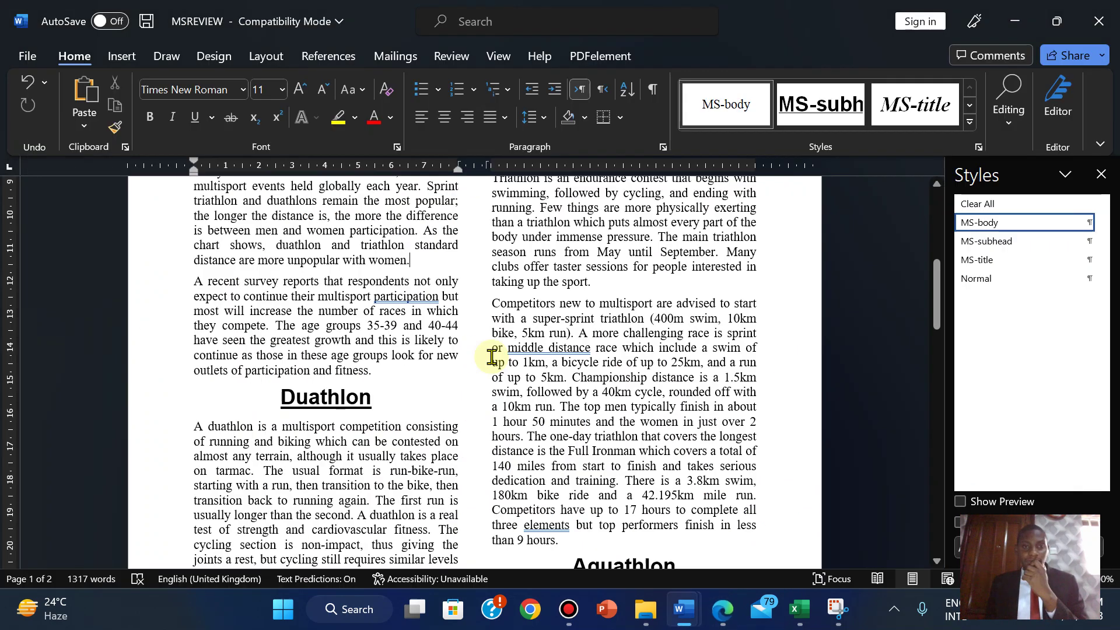
key("Return")
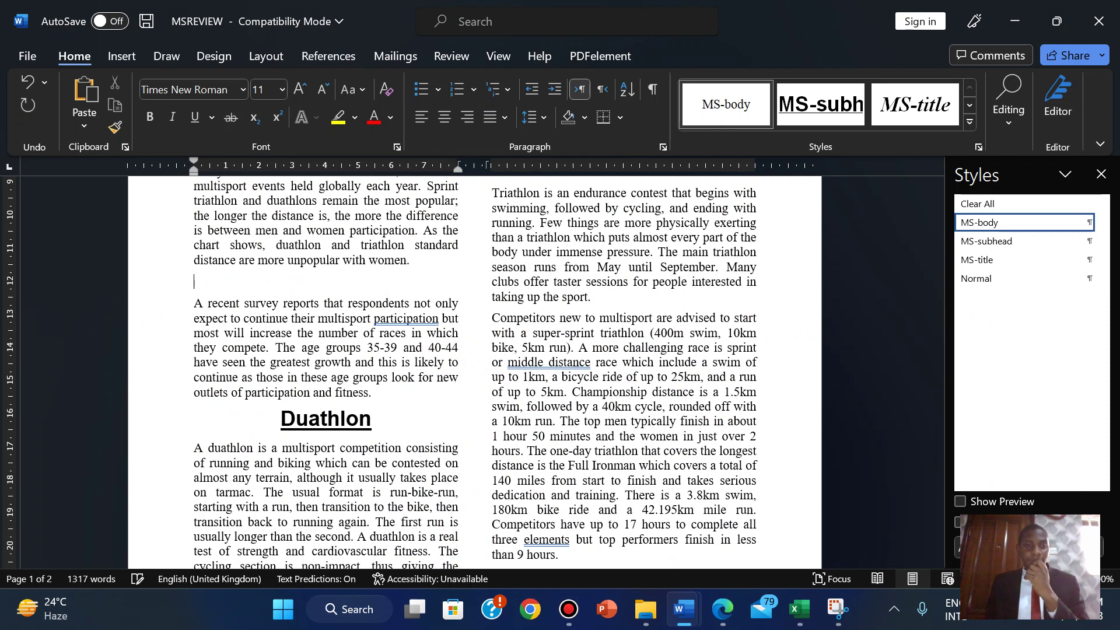
- Paste the participation chart as a picture on the empty line and shrink it to the left column's width
right_click(202, 280)
left_click(243, 357)
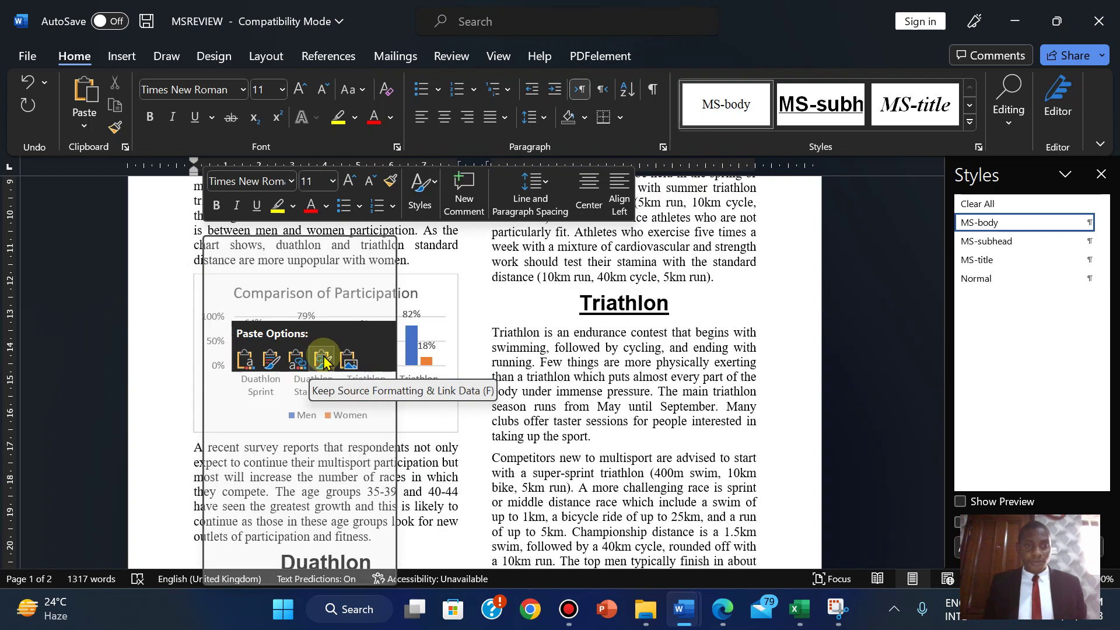
left_click(348, 364)
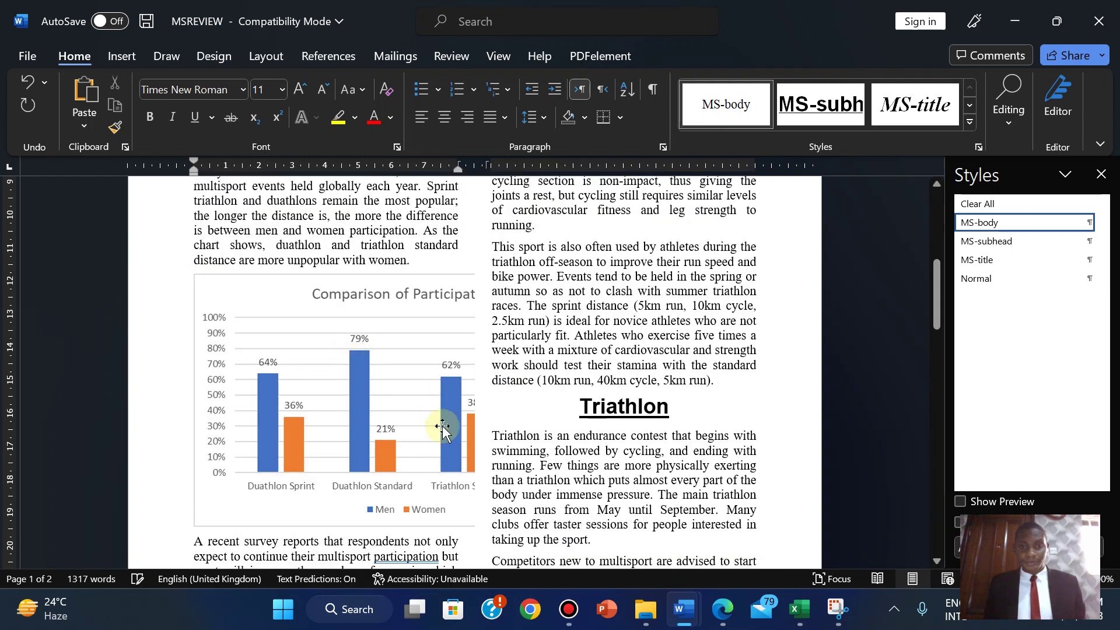
left_click(425, 457)
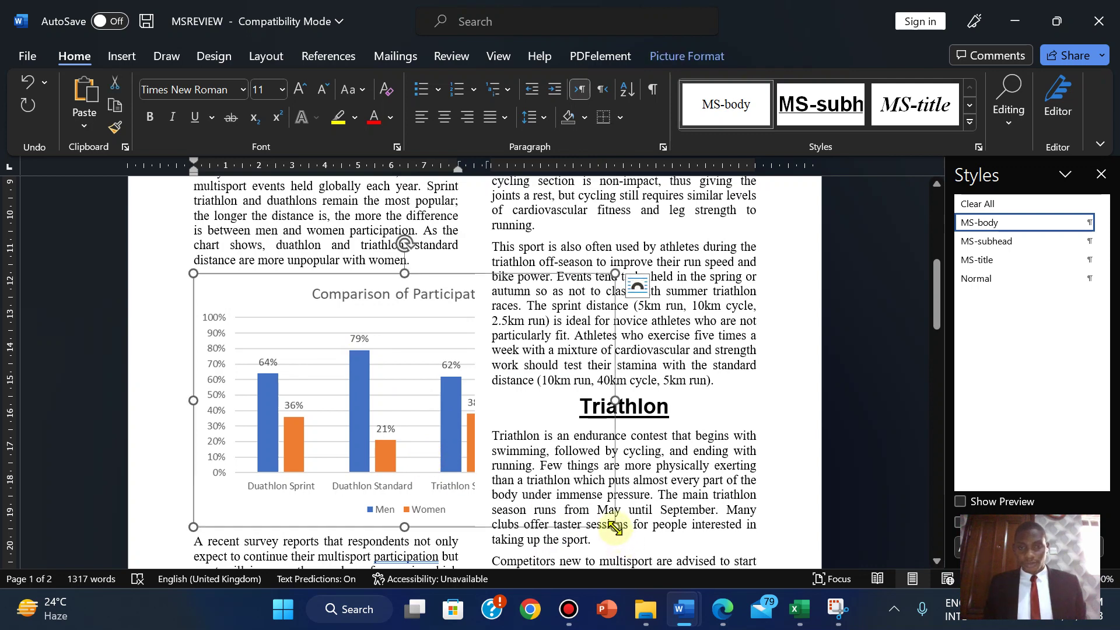
left_click_drag(615, 527, 344, 434)
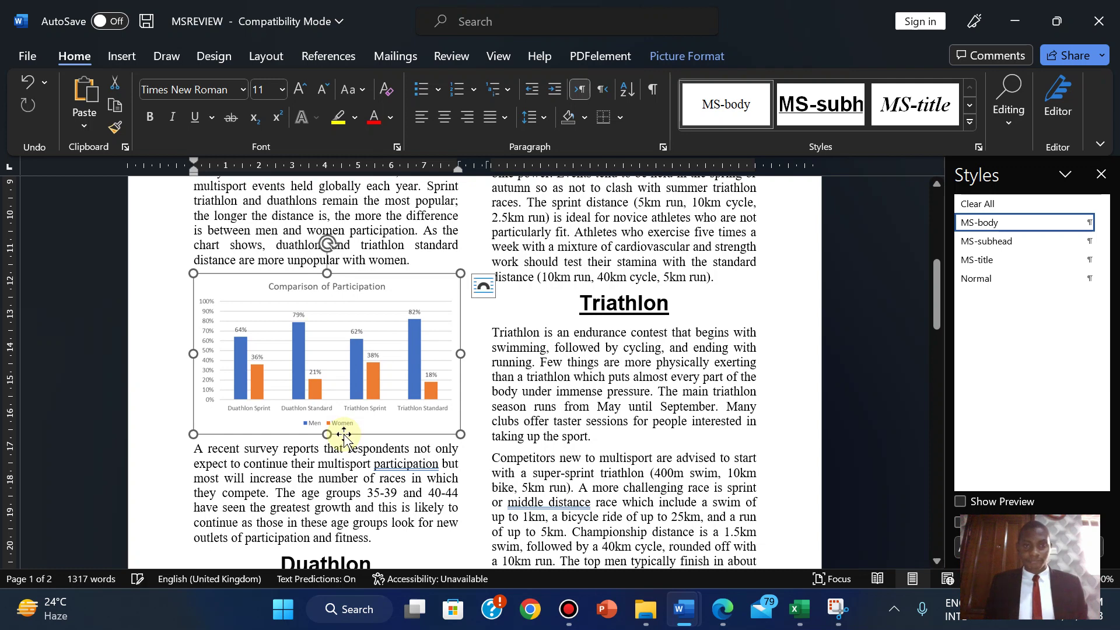
left_click(427, 474)
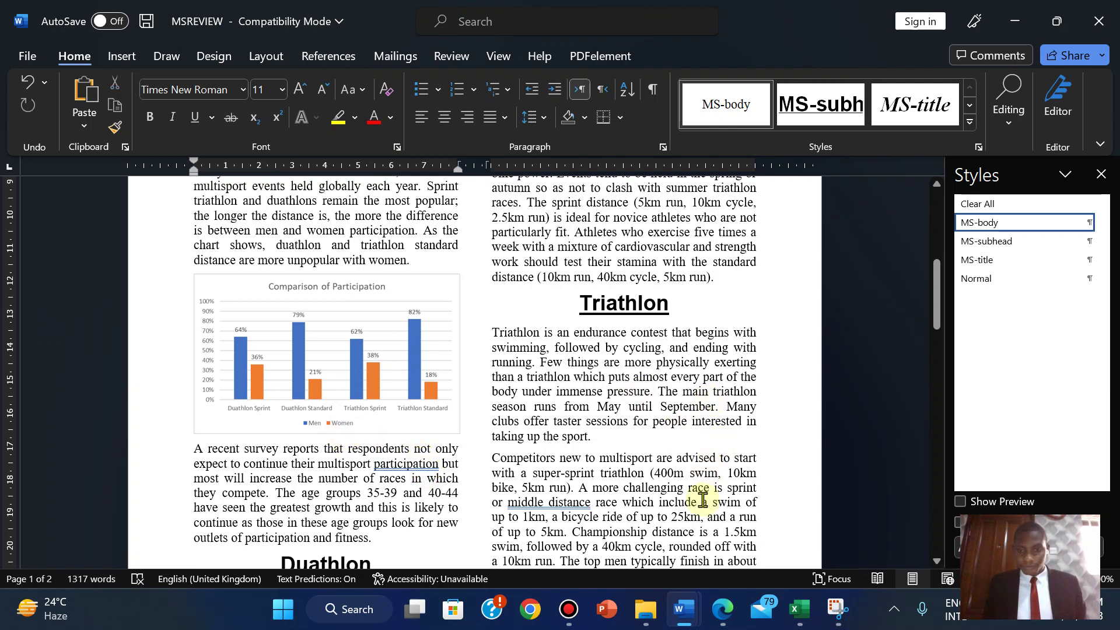
left_click(722, 610)
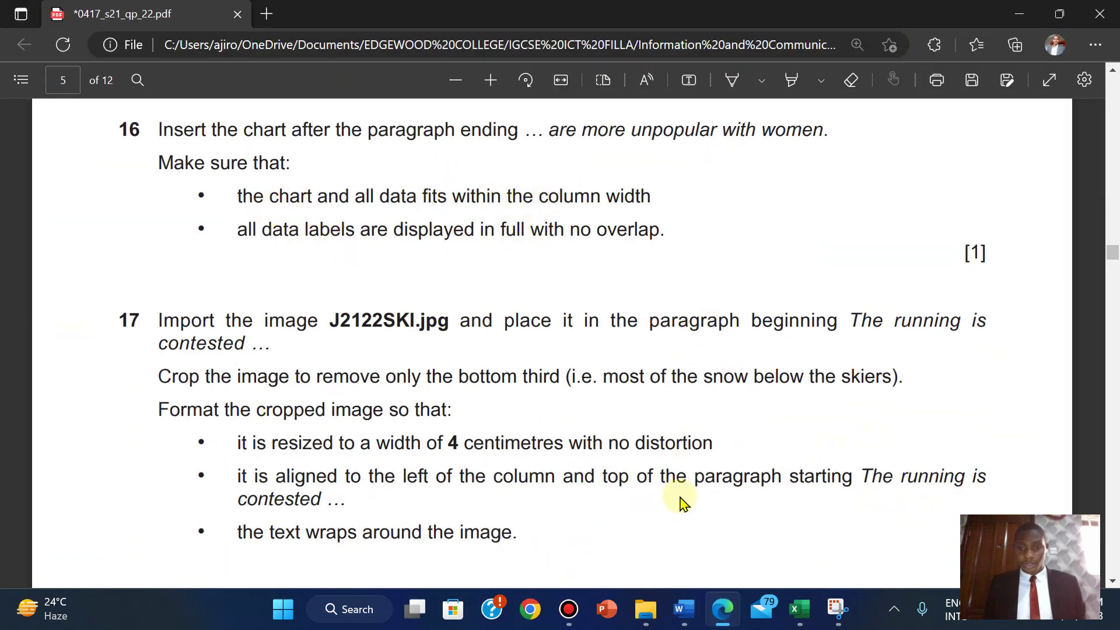
- With gridlines temporarily shown, trim the chart picture slightly so it sits fully inside the left column
mouse_move(801, 614)
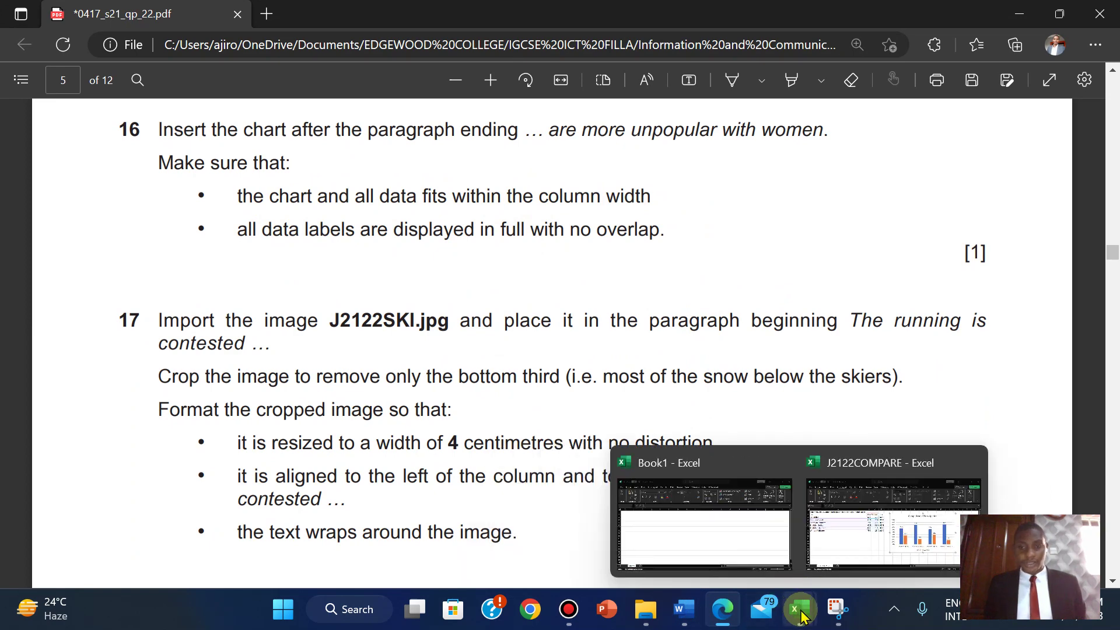
mouse_move(684, 609)
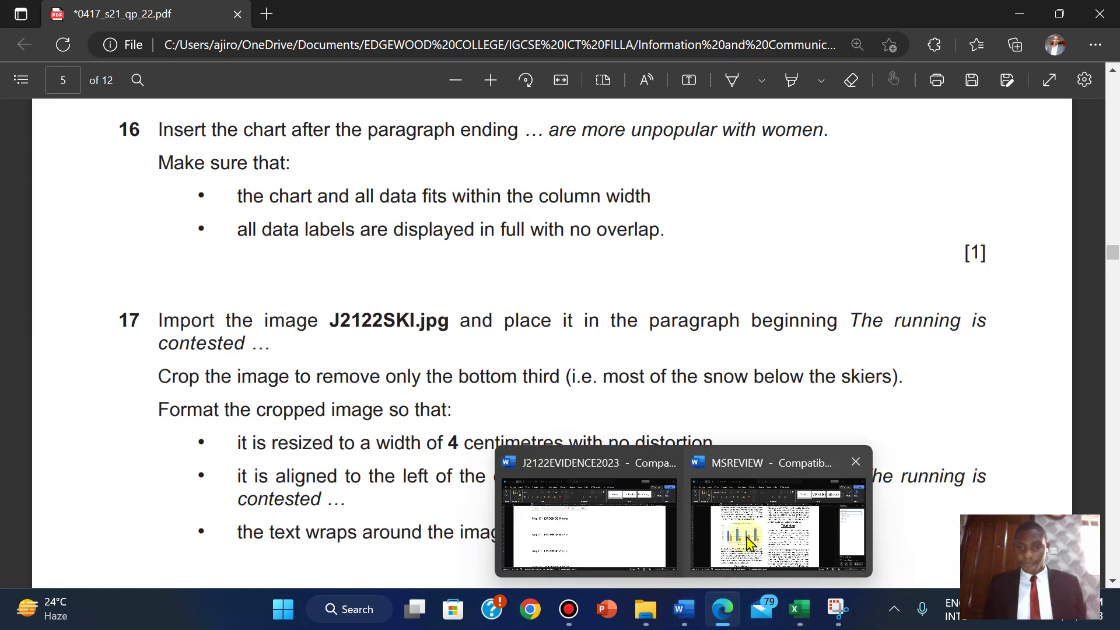
left_click(771, 528)
left_click(499, 56)
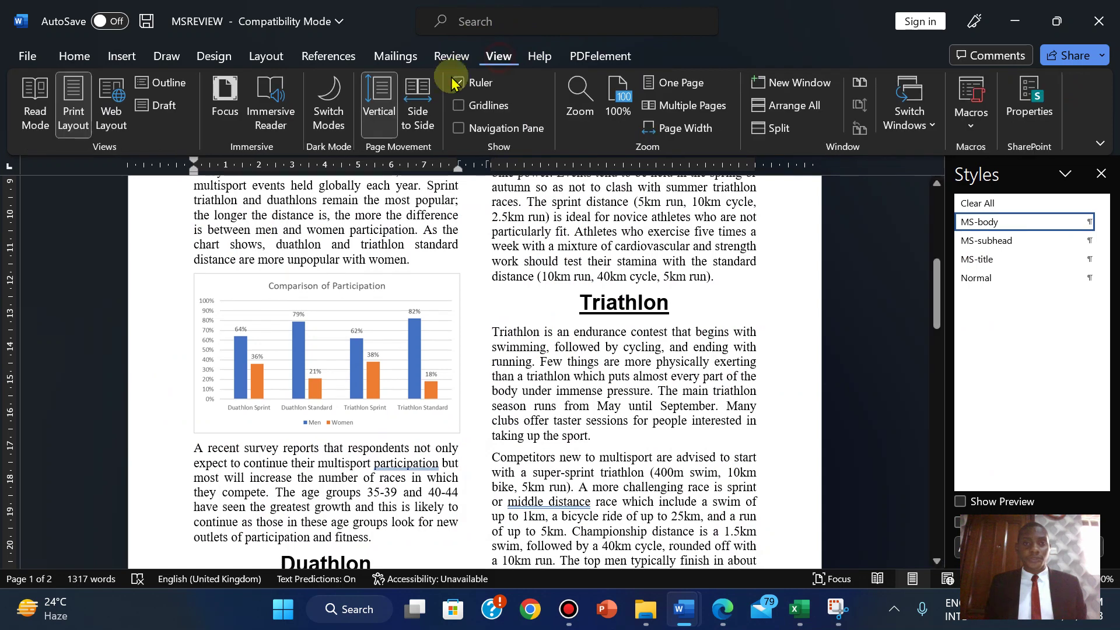
left_click(460, 106)
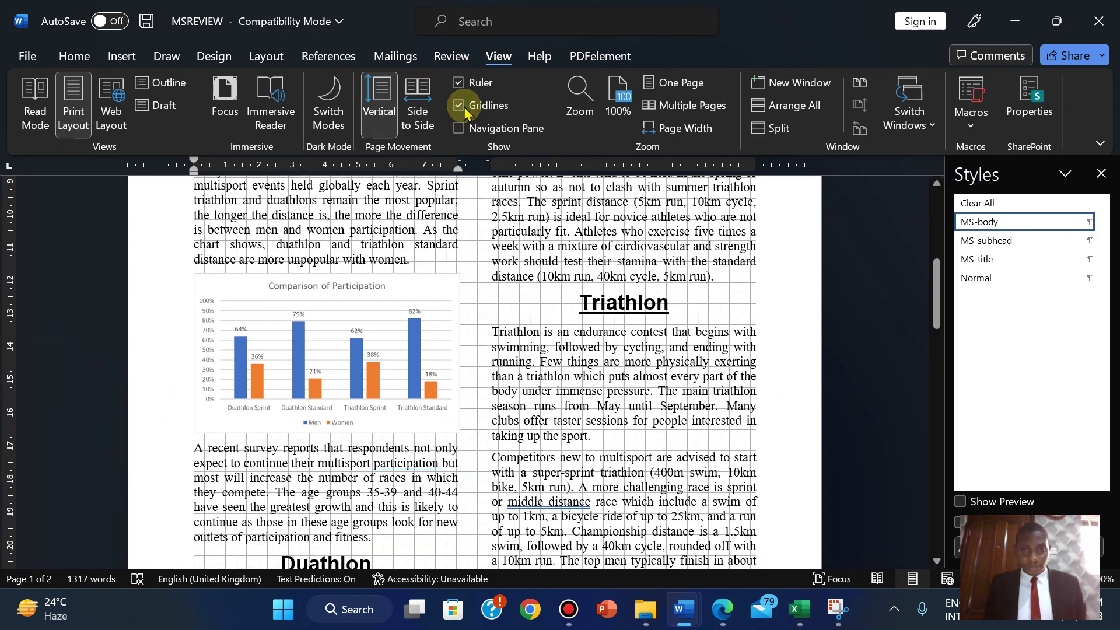
left_click(447, 410)
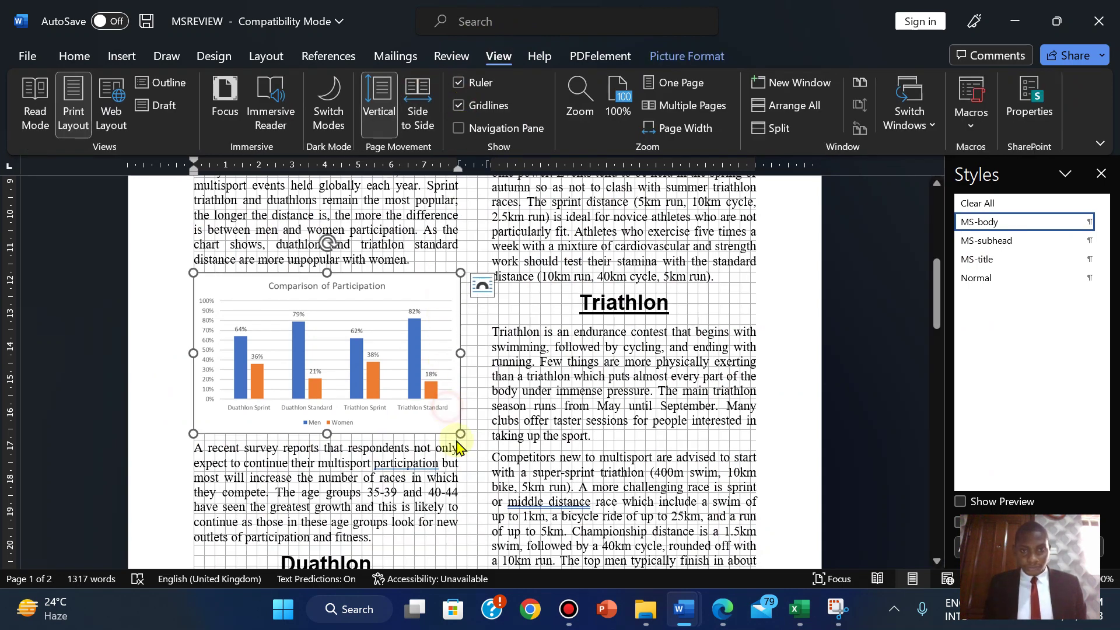
left_click_drag(458, 434, 450, 431)
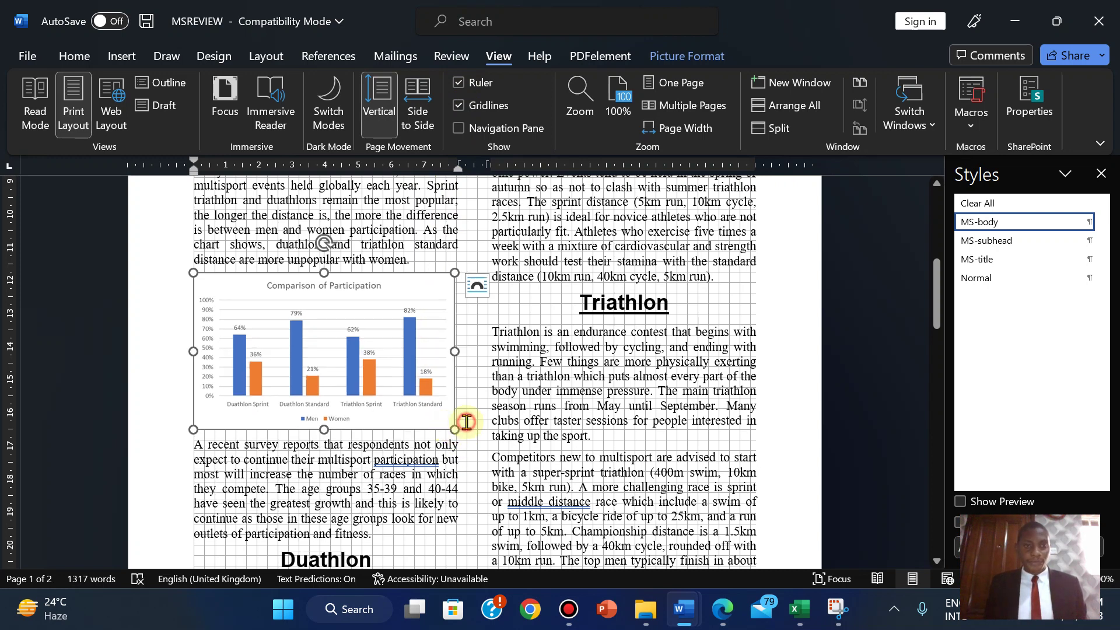
left_click(467, 422)
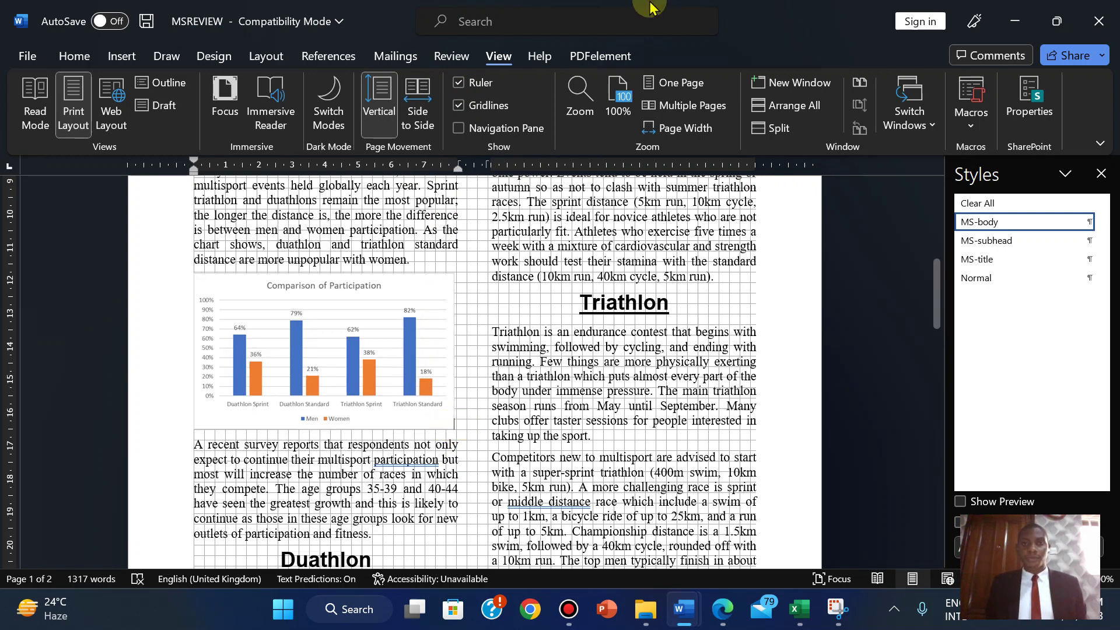
left_click(476, 106)
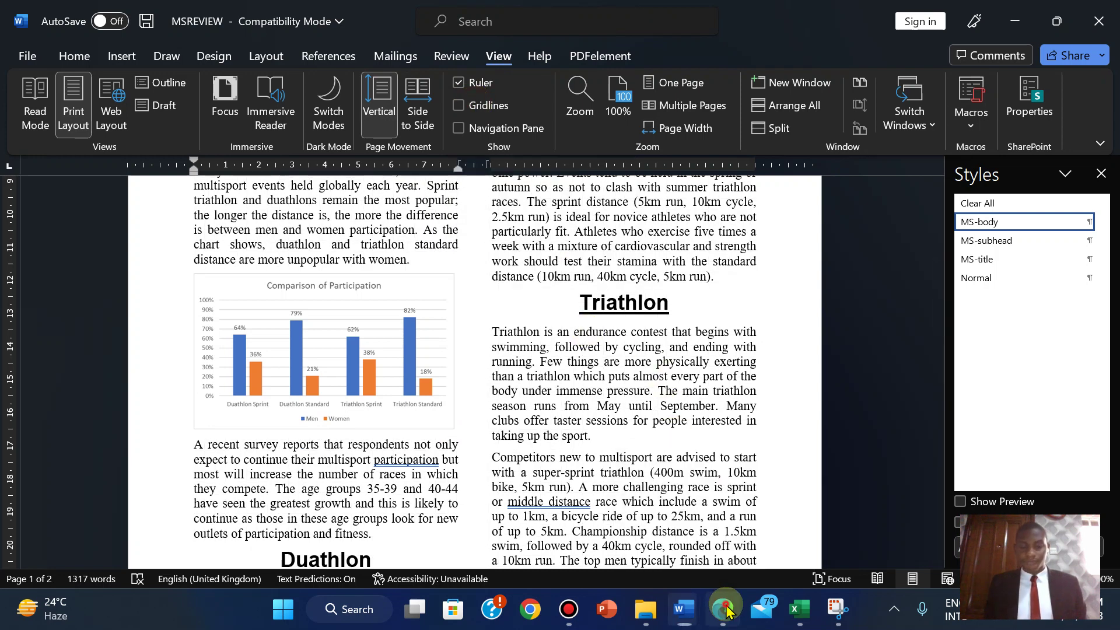
left_click(726, 610)
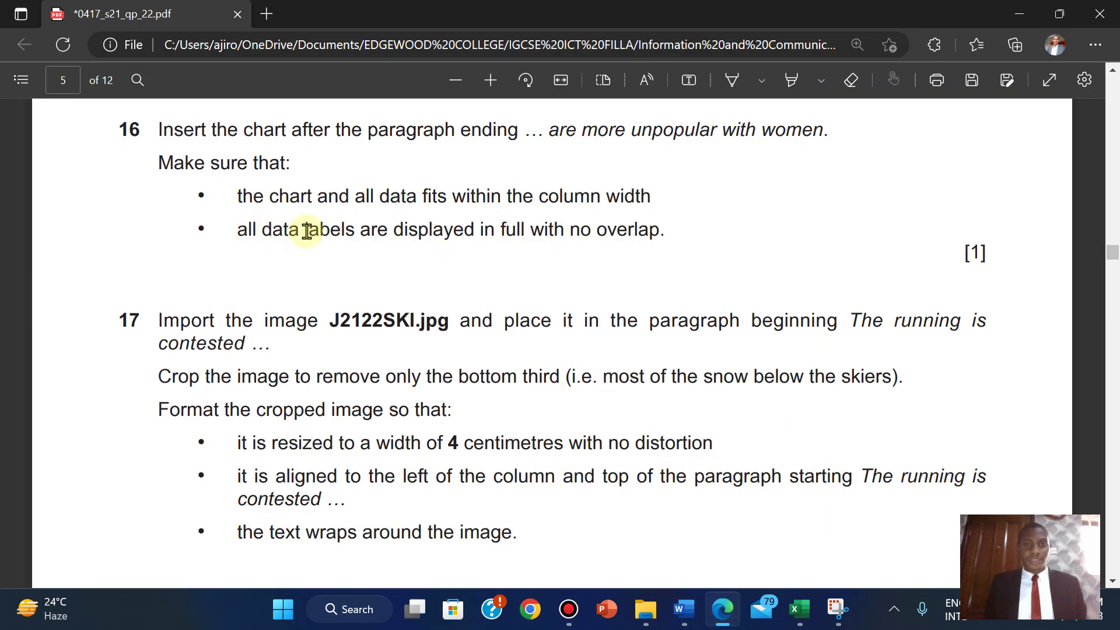
left_click_drag(157, 128, 824, 130)
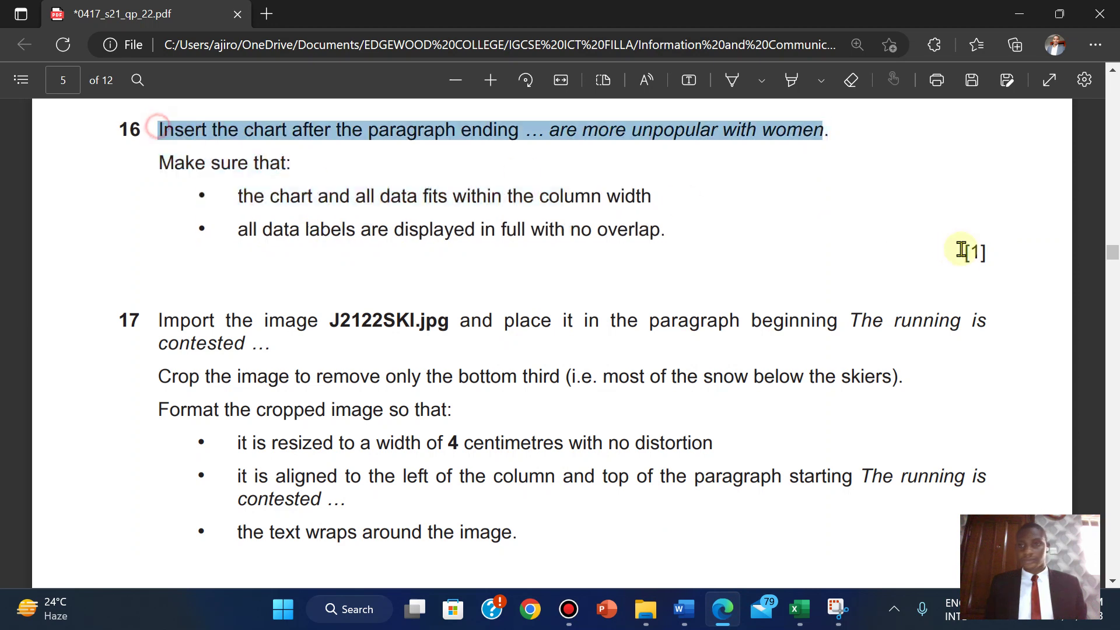
left_click_drag(962, 249, 992, 253)
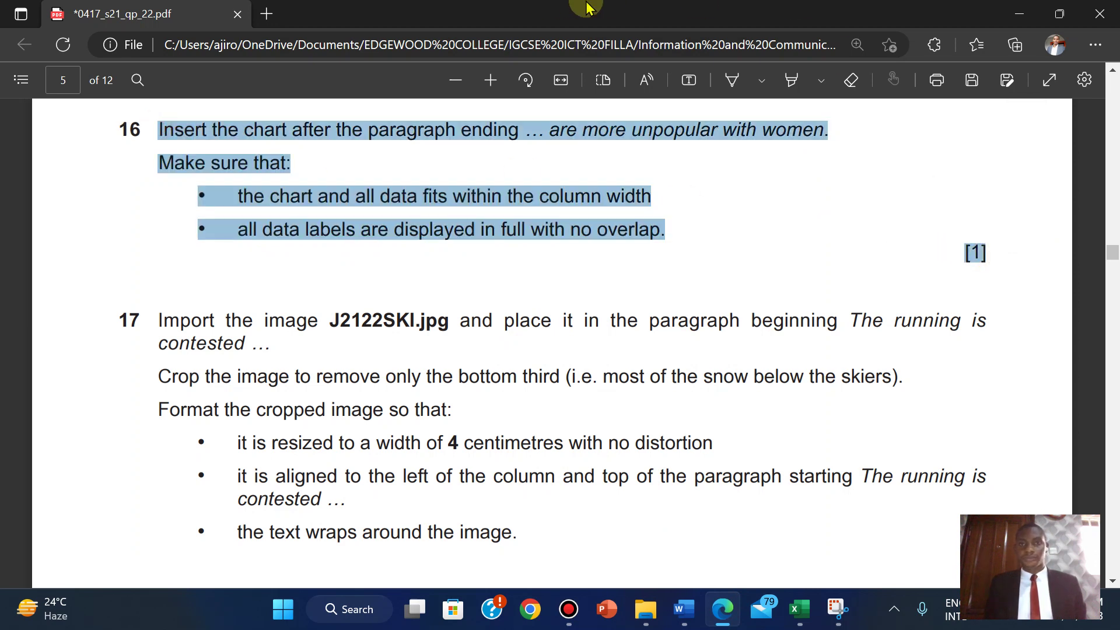
mouse_move(586, 5)
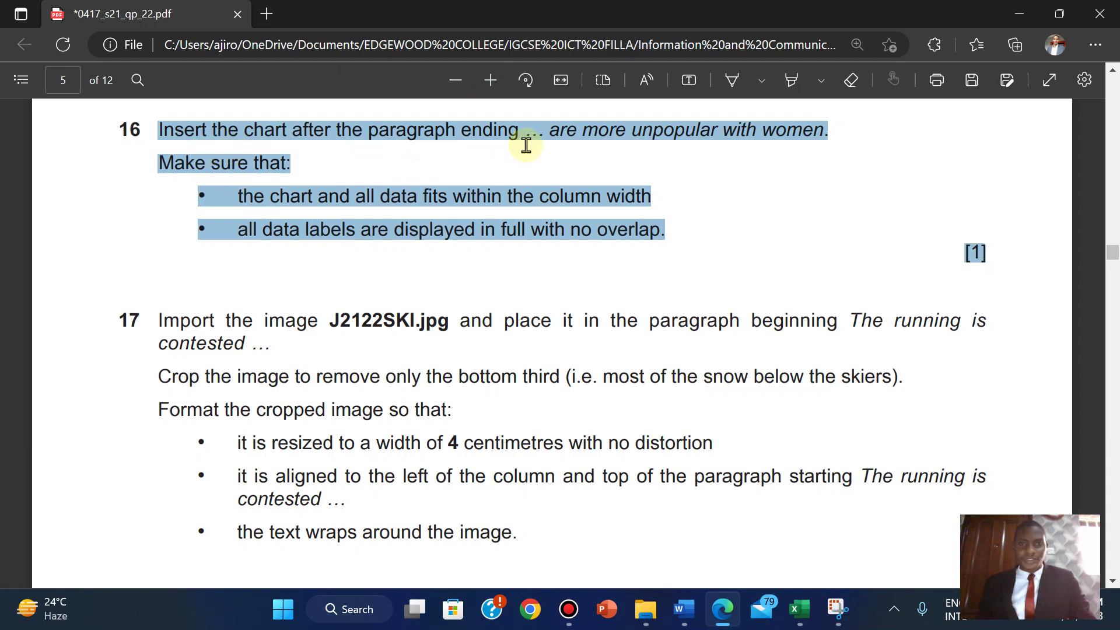
mouse_move(683, 608)
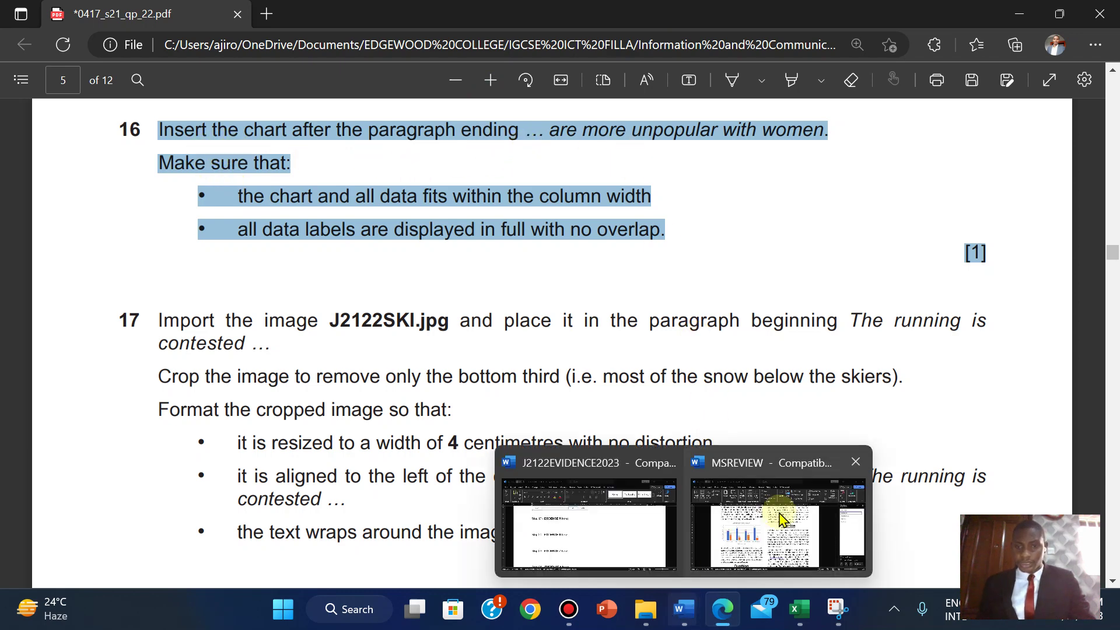
left_click(782, 517)
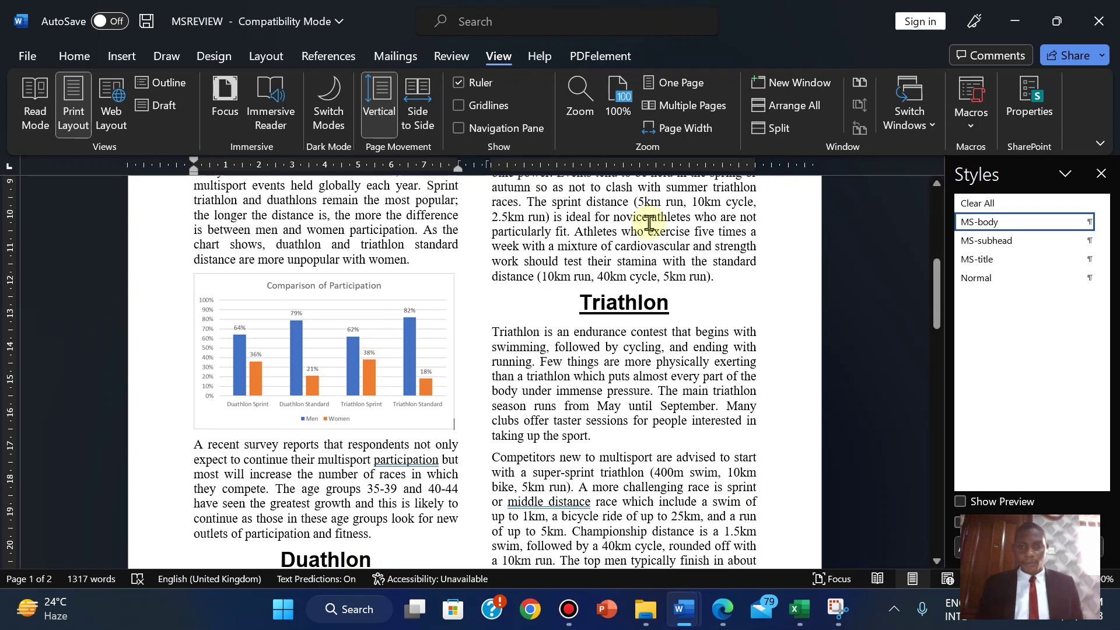
left_click(726, 611)
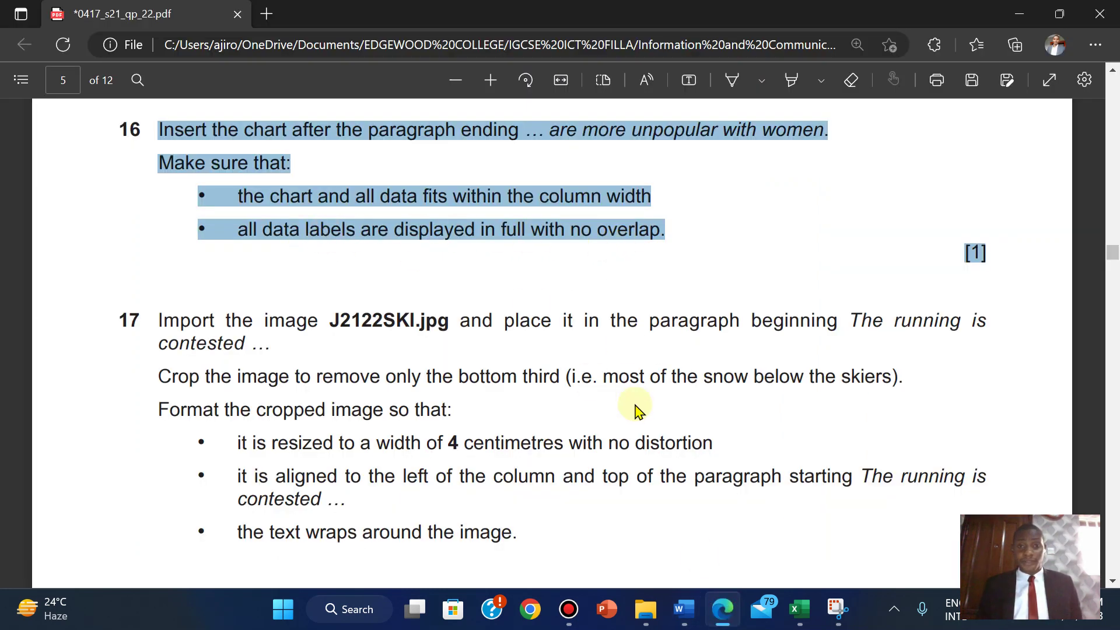
mouse_move(685, 611)
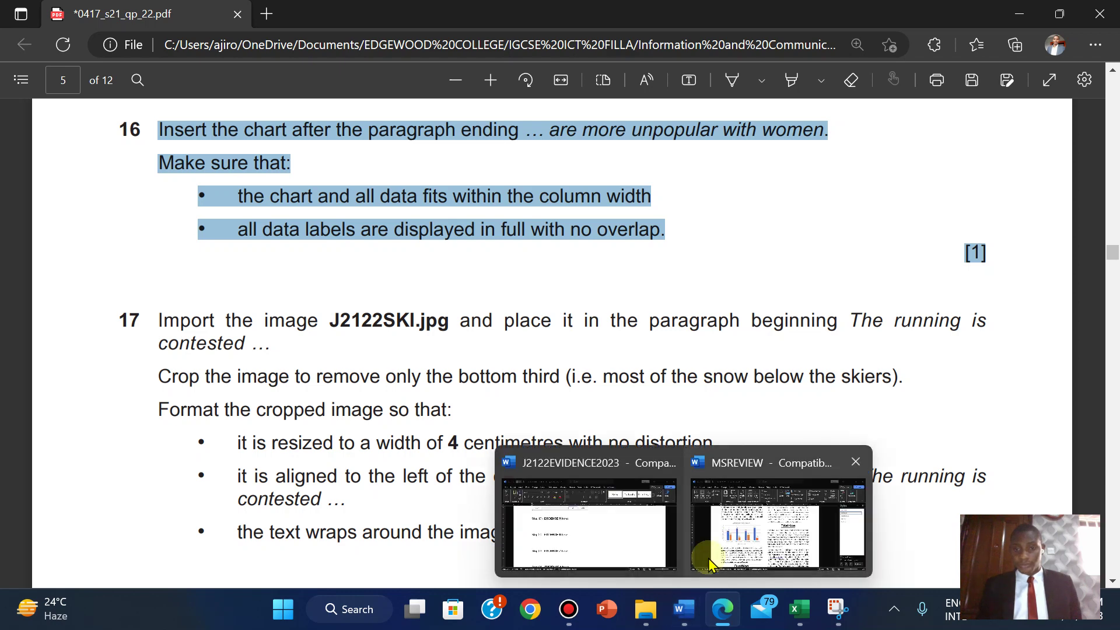
left_click(732, 541)
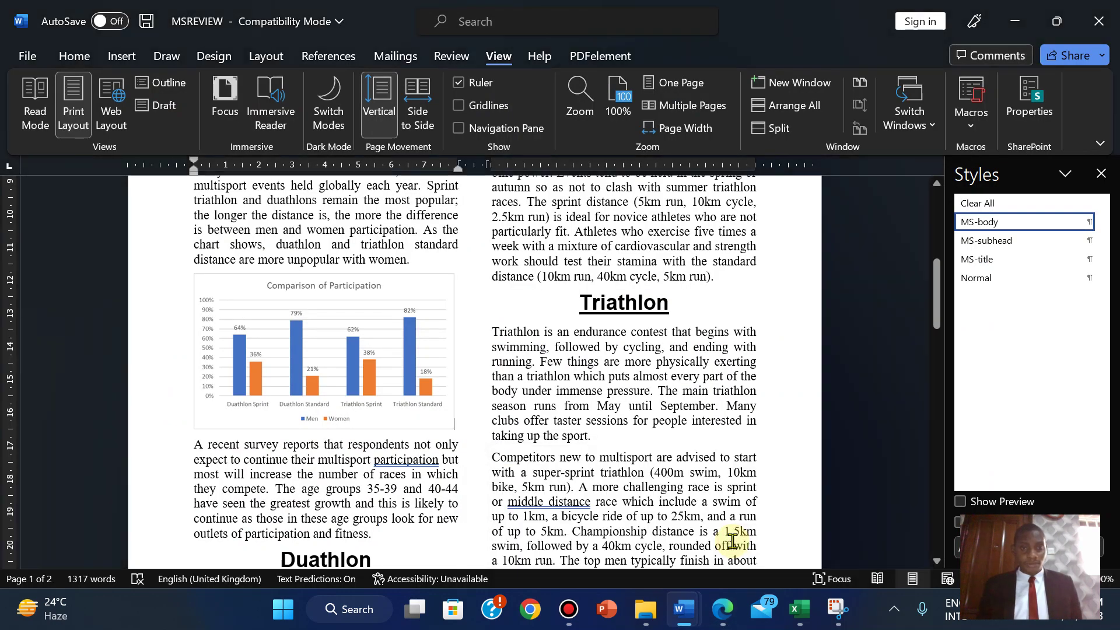
mouse_move(722, 608)
left_click(729, 548)
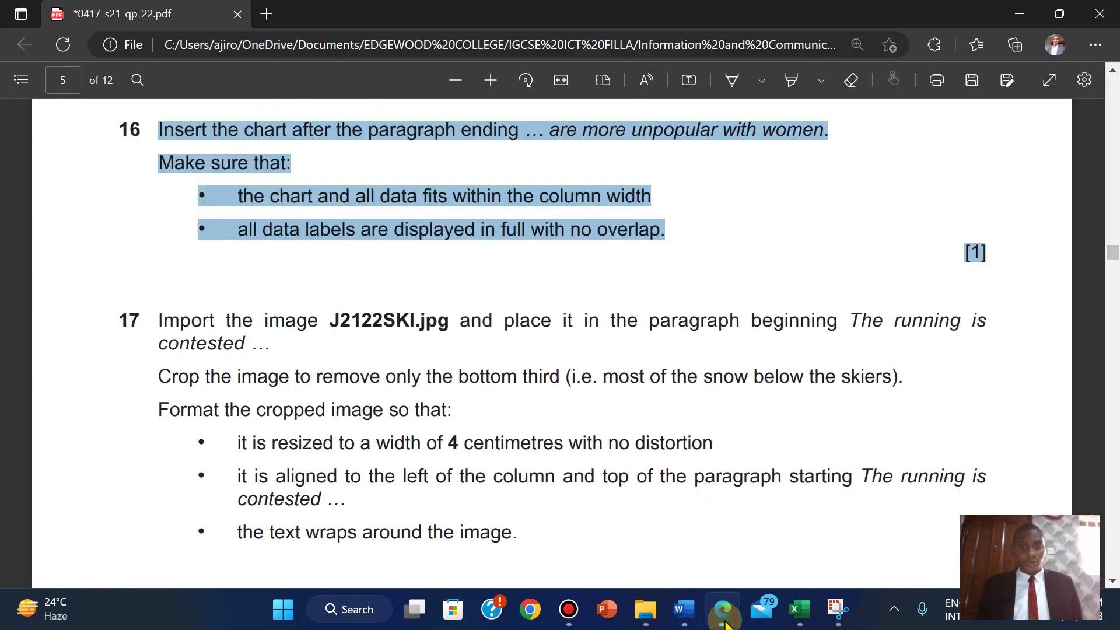
- Highlight question 16 green in the exam PDF and scroll down to question 17
right_click(420, 201)
mouse_move(490, 217)
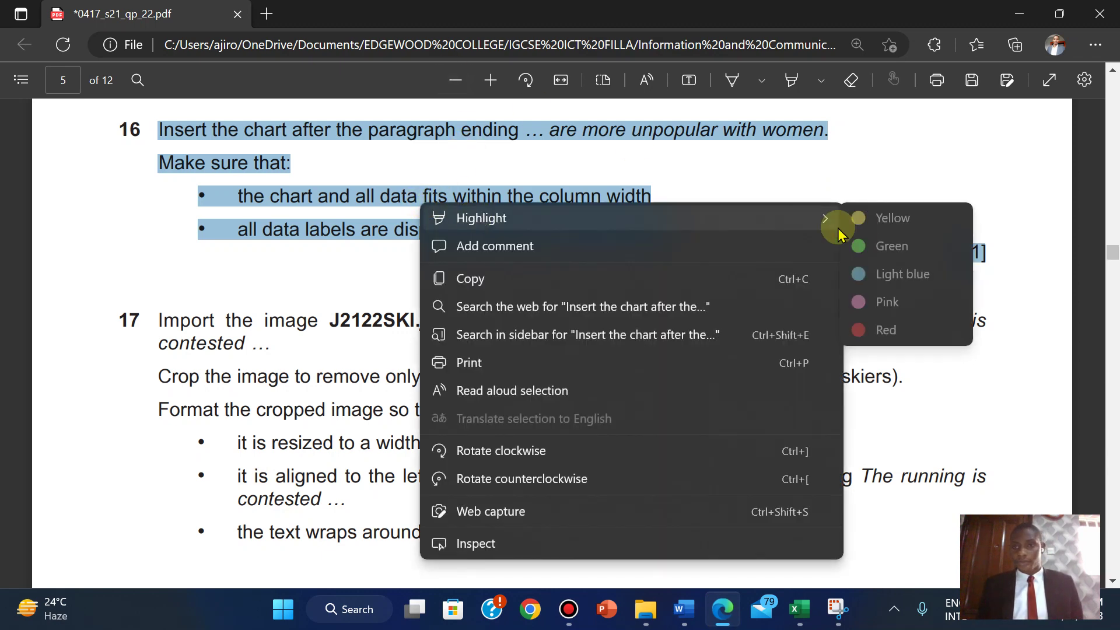
left_click(884, 247)
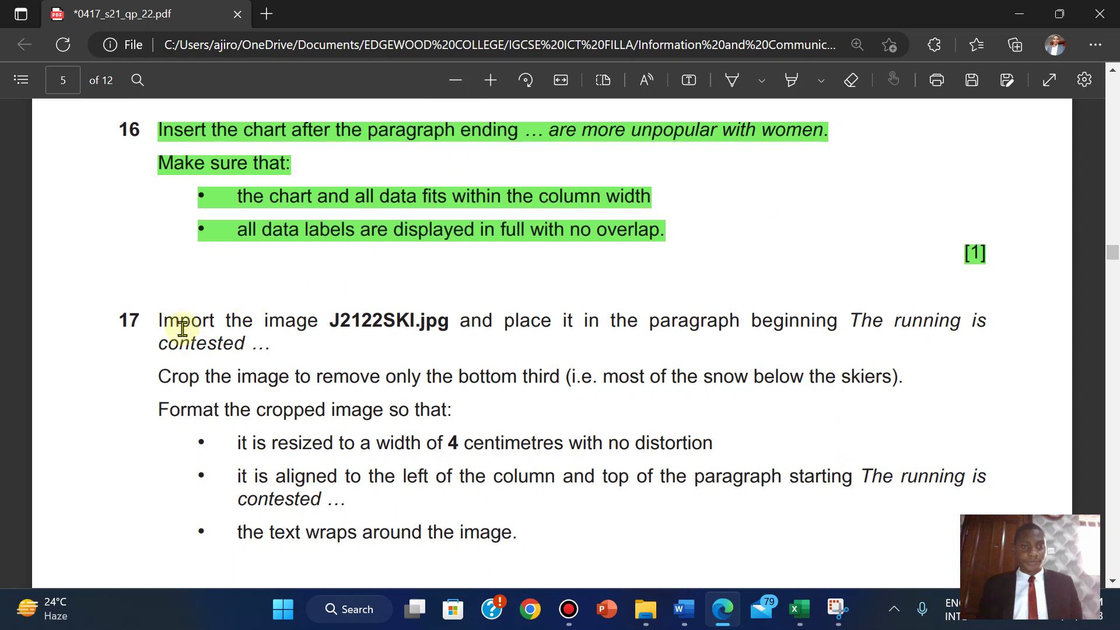
scroll(156, 331, "down", 2)
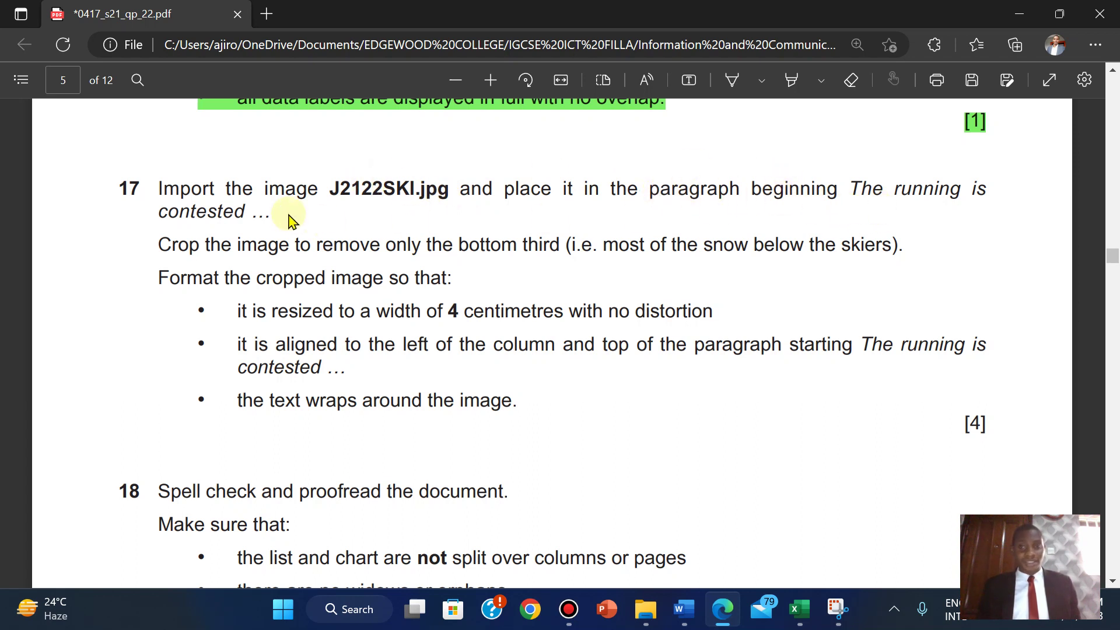
- Search MSREVIEW for 'the running is cont' and place the cursor at the start of that paragraph
mouse_move(684, 609)
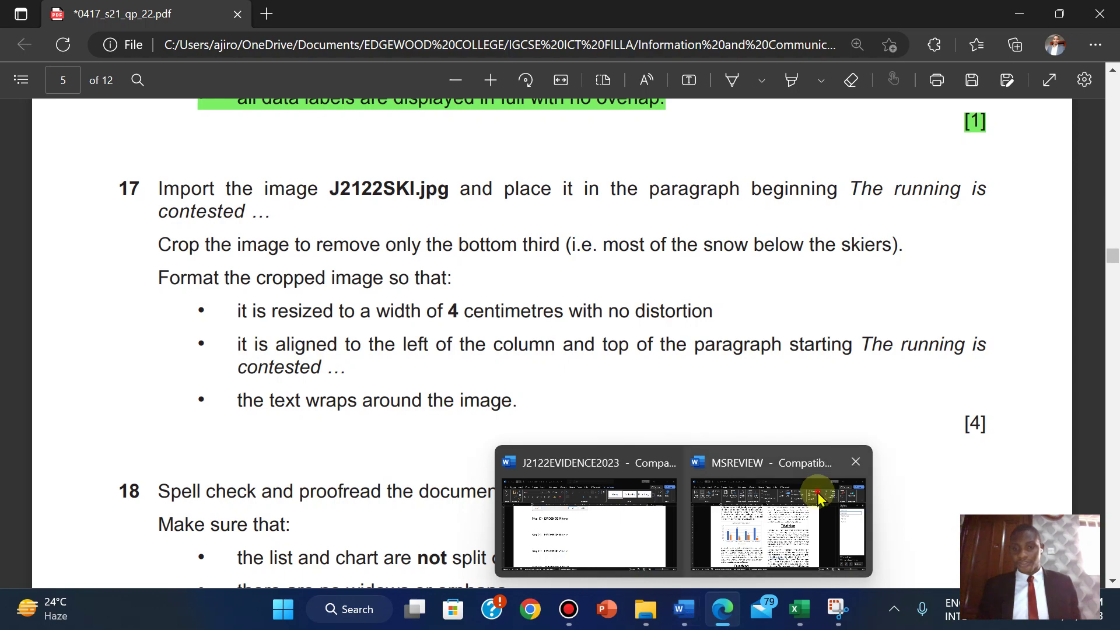
left_click(818, 497)
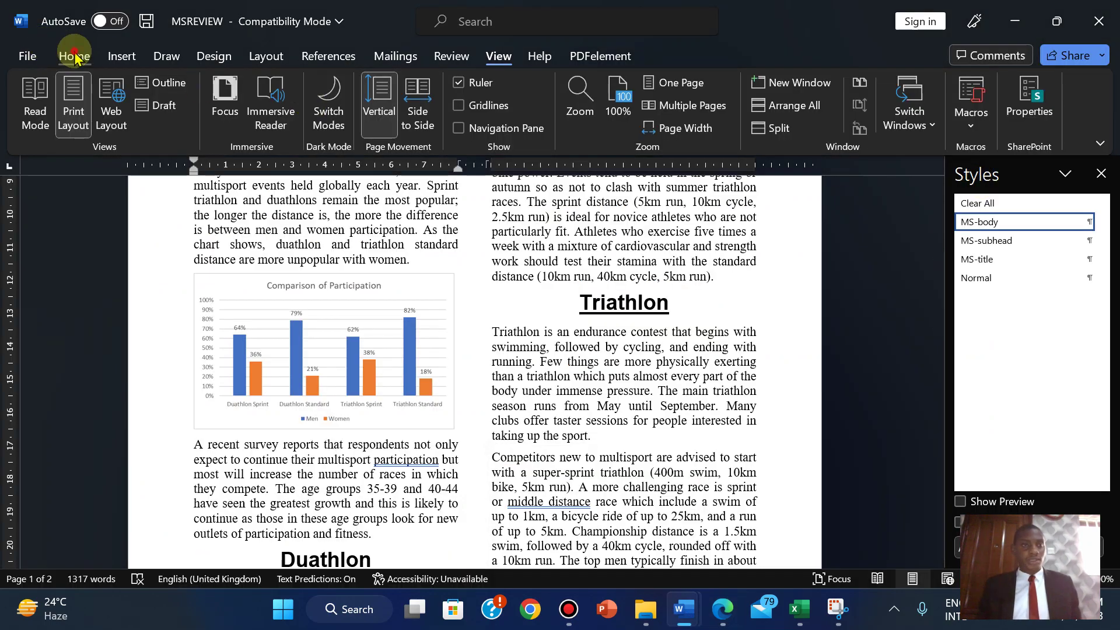
left_click(74, 55)
left_click(1009, 100)
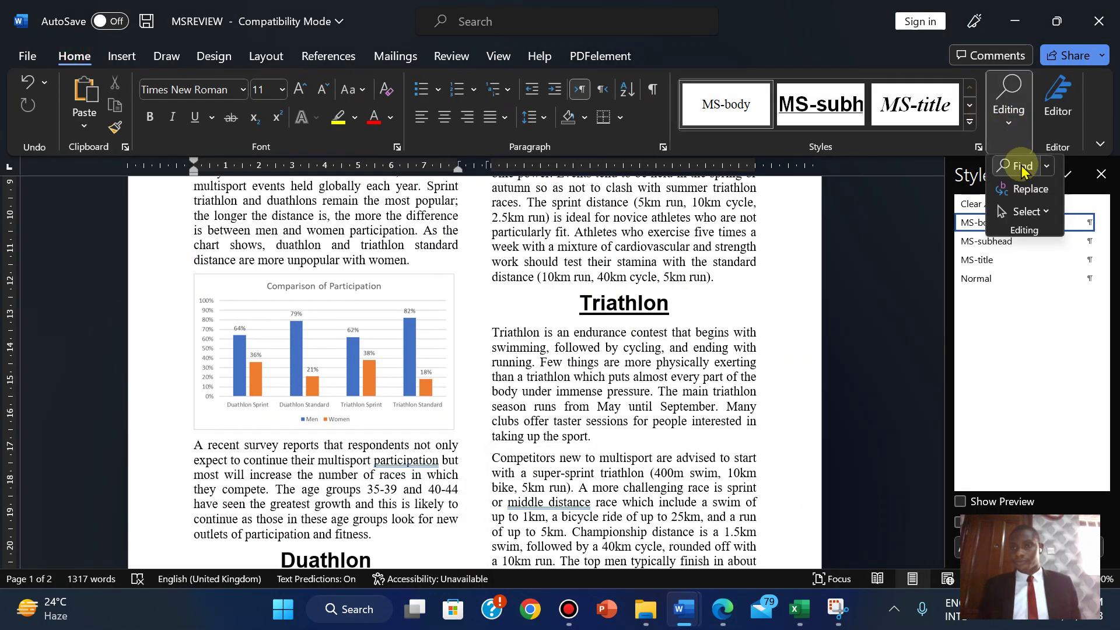
left_click(1022, 166)
type("the")
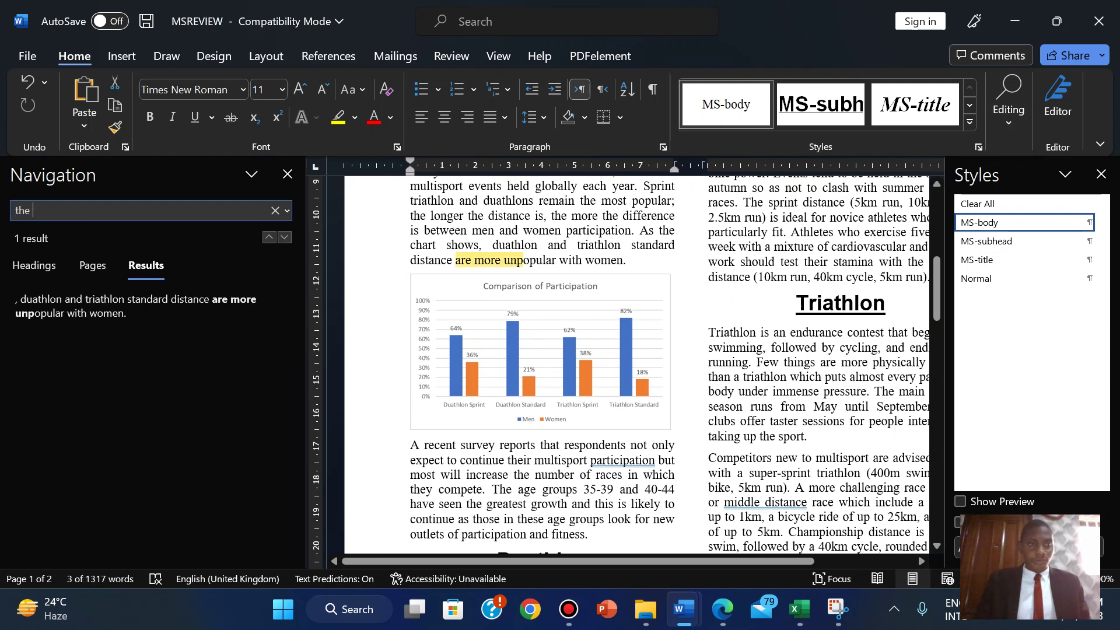
type(" running")
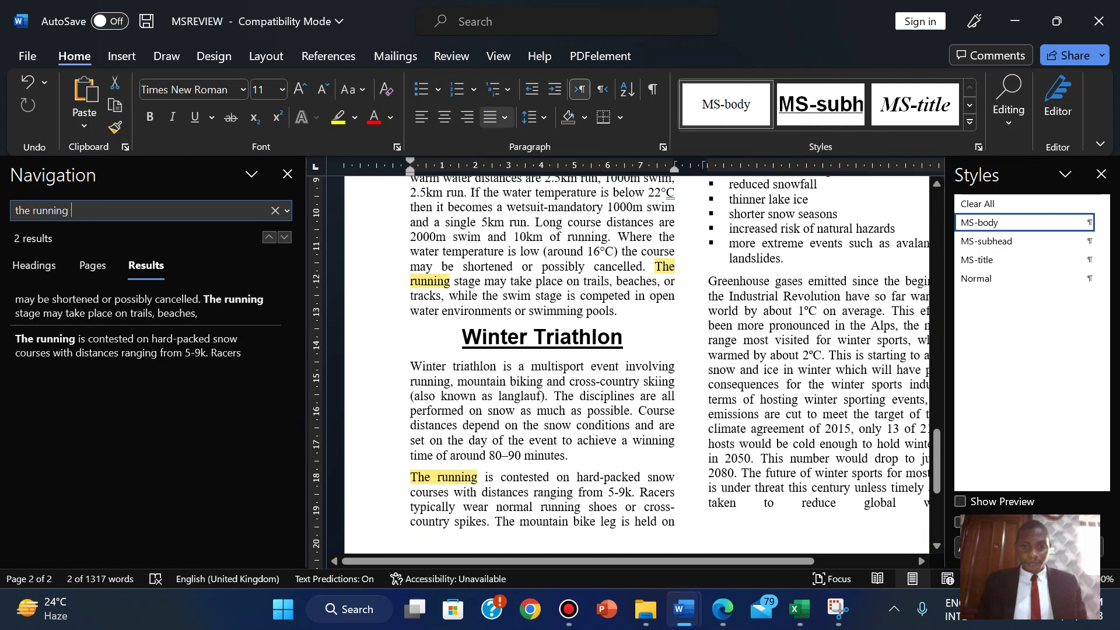
type(" is contested")
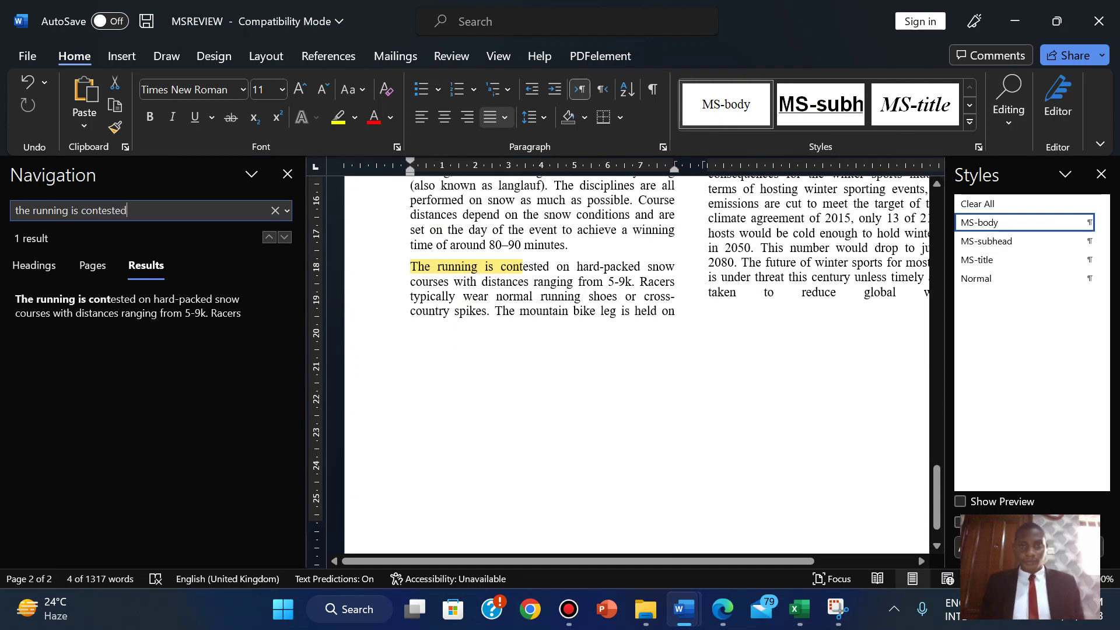
left_click(707, 609)
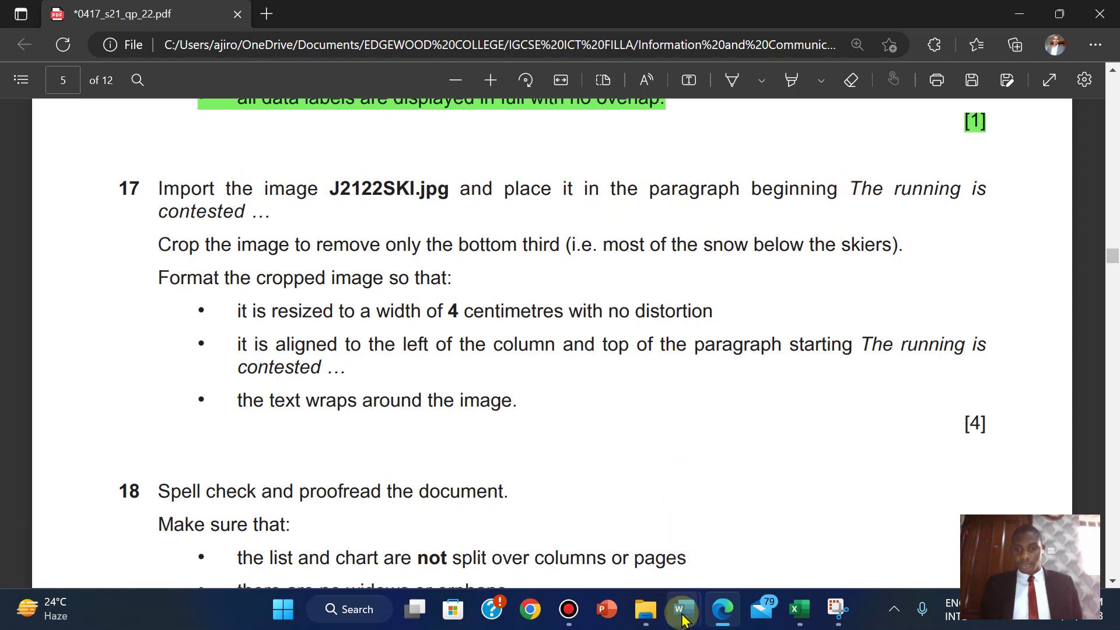
mouse_move(683, 608)
left_click(758, 506)
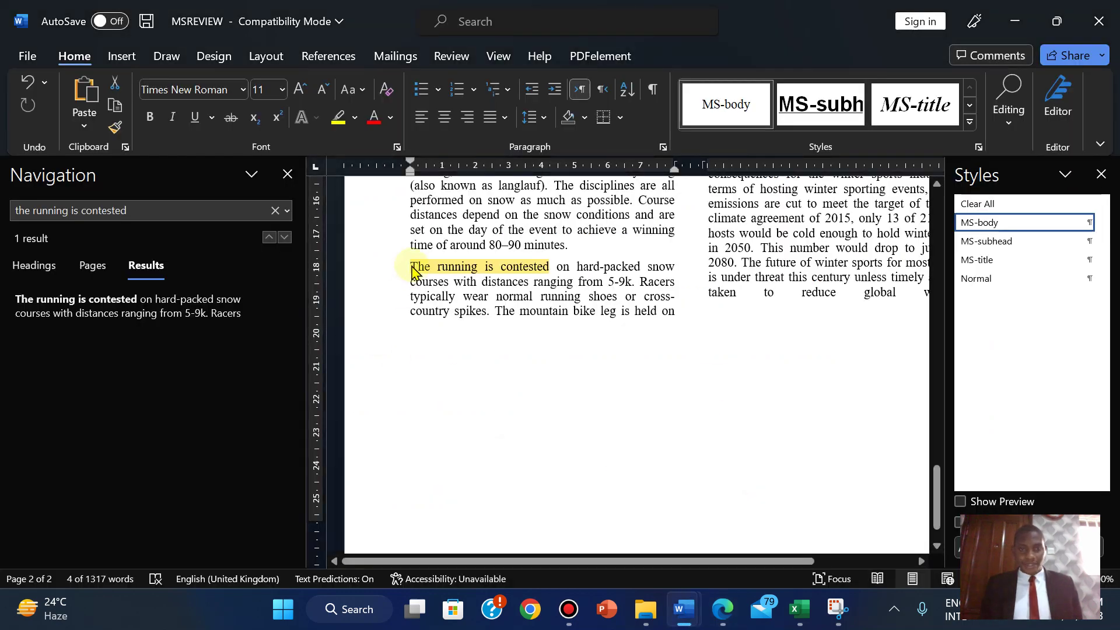
left_click(411, 268)
left_click(287, 174)
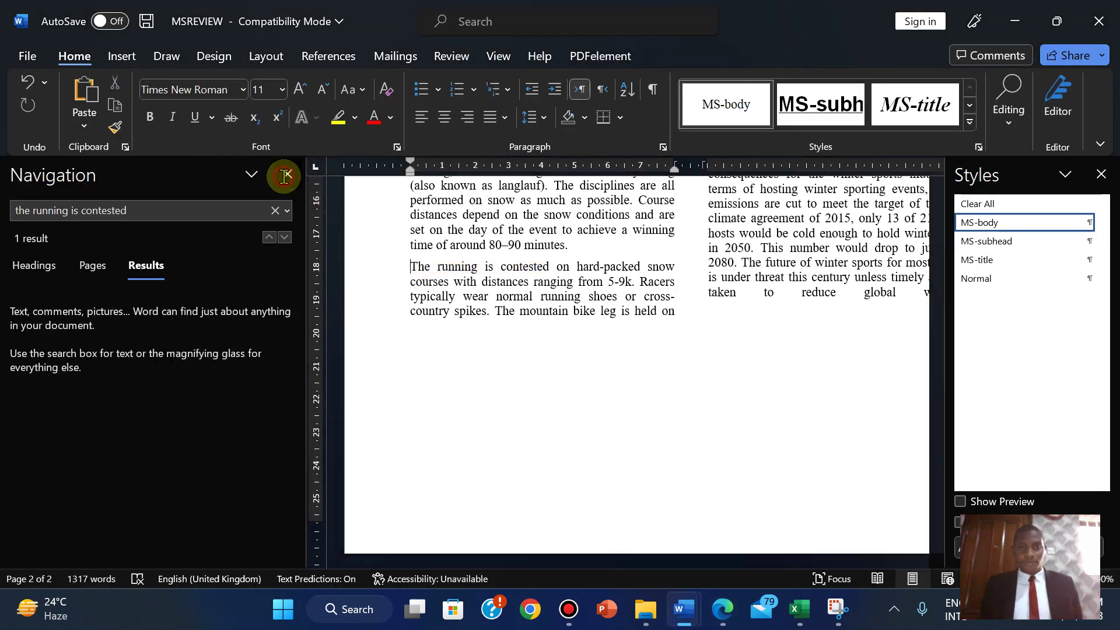
- Insert the J2122SKI picture from this device at the start of 'The running is contested' paragraph
left_click(123, 56)
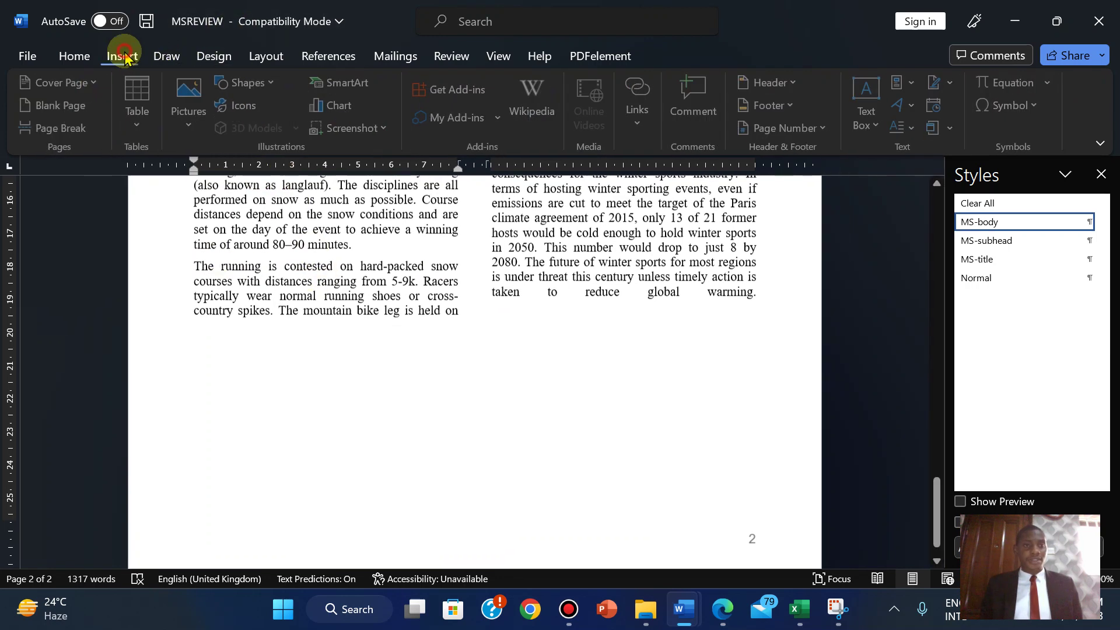
left_click(192, 119)
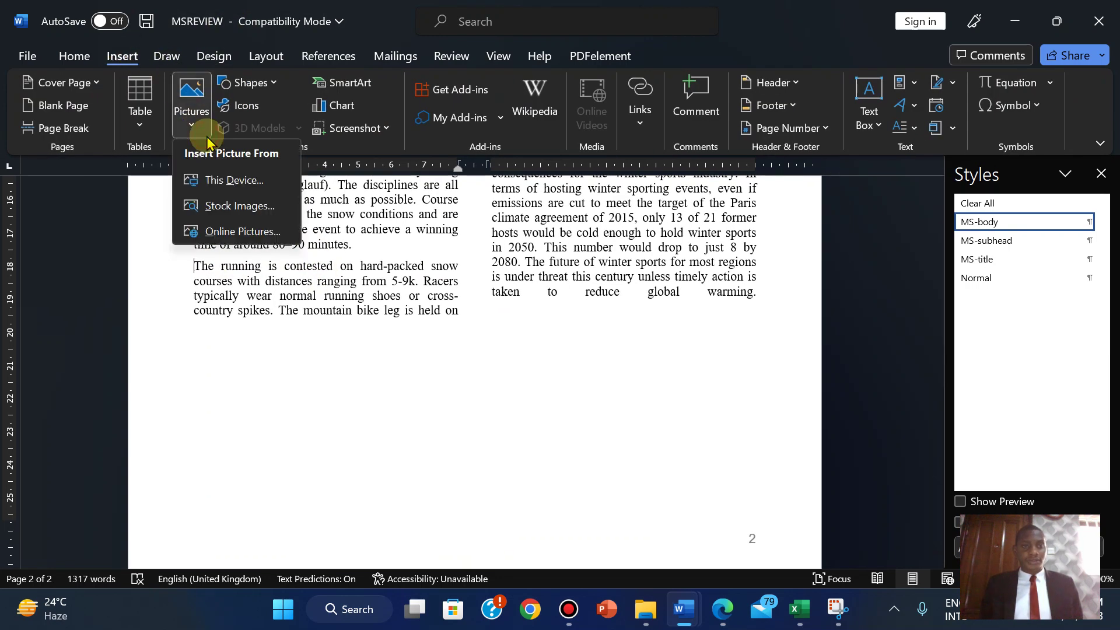
left_click(221, 188)
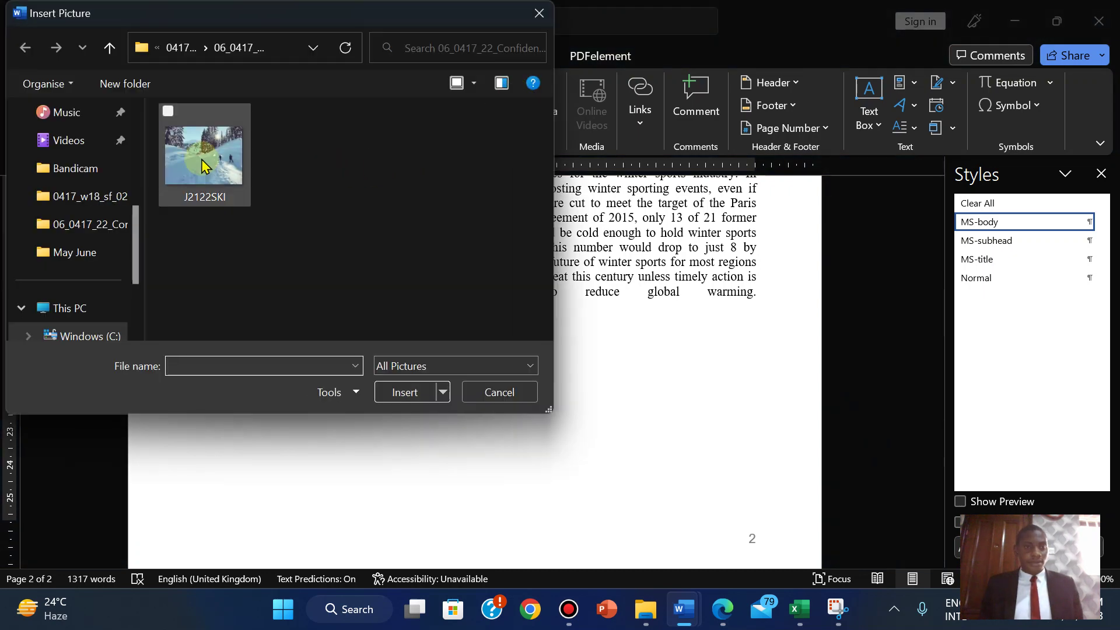
left_click(202, 164)
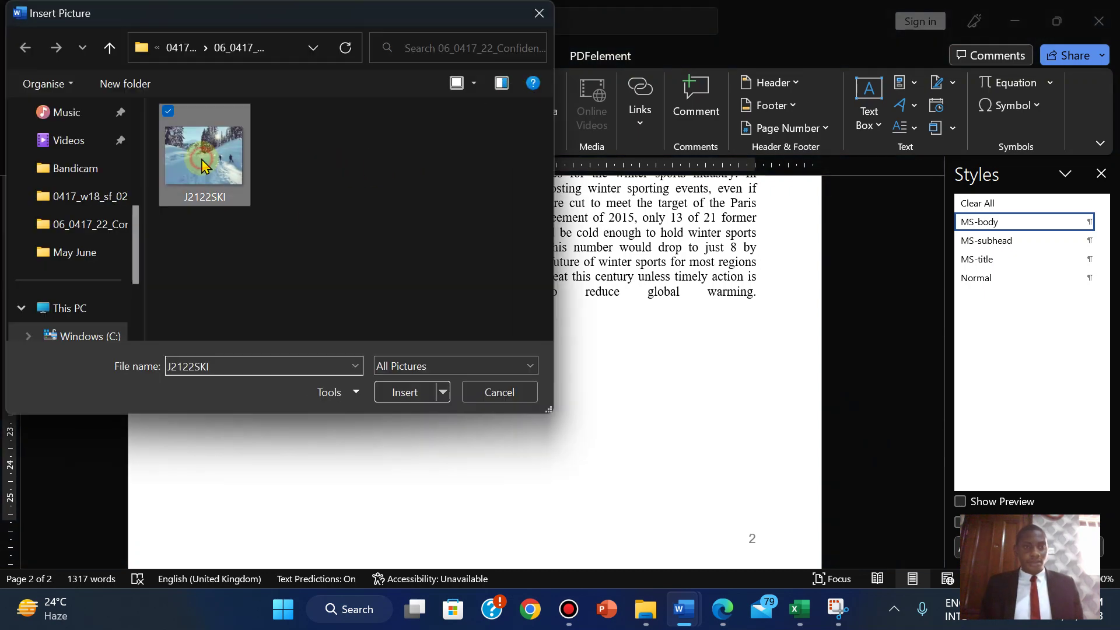
left_click(402, 392)
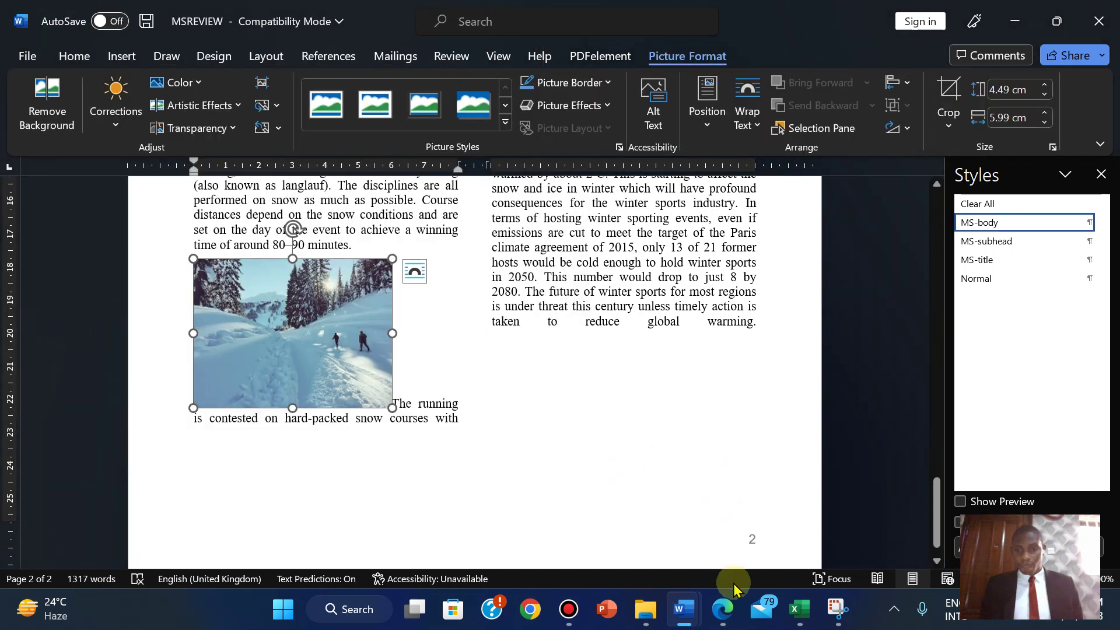
left_click(739, 620)
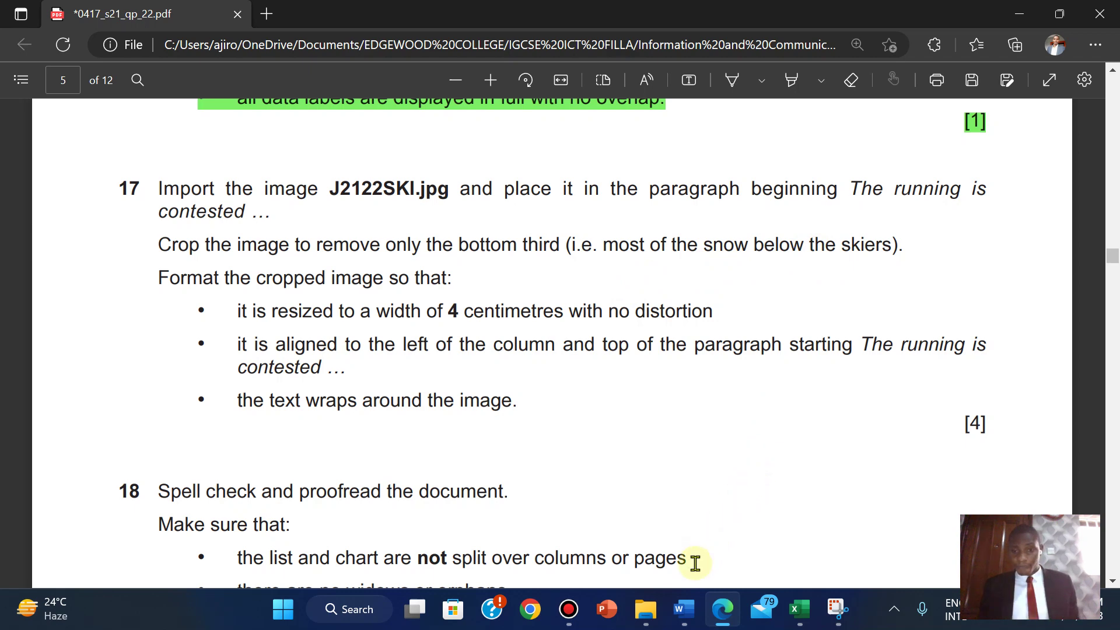
- Crop away roughly the bottom third of the ski picture
mouse_move(684, 609)
left_click(764, 511)
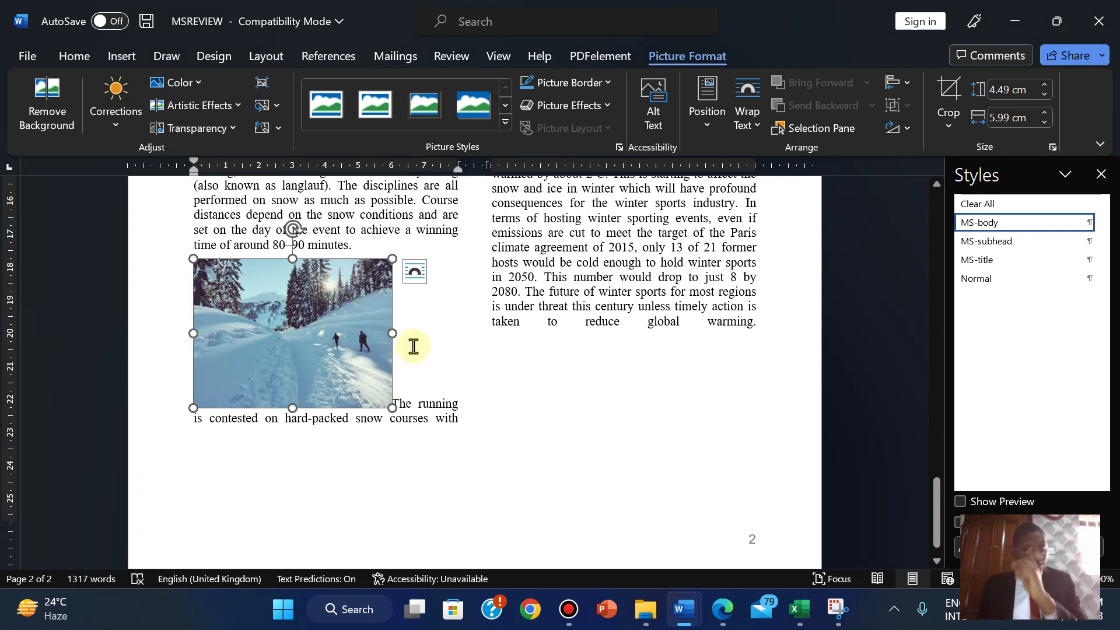
left_click(949, 92)
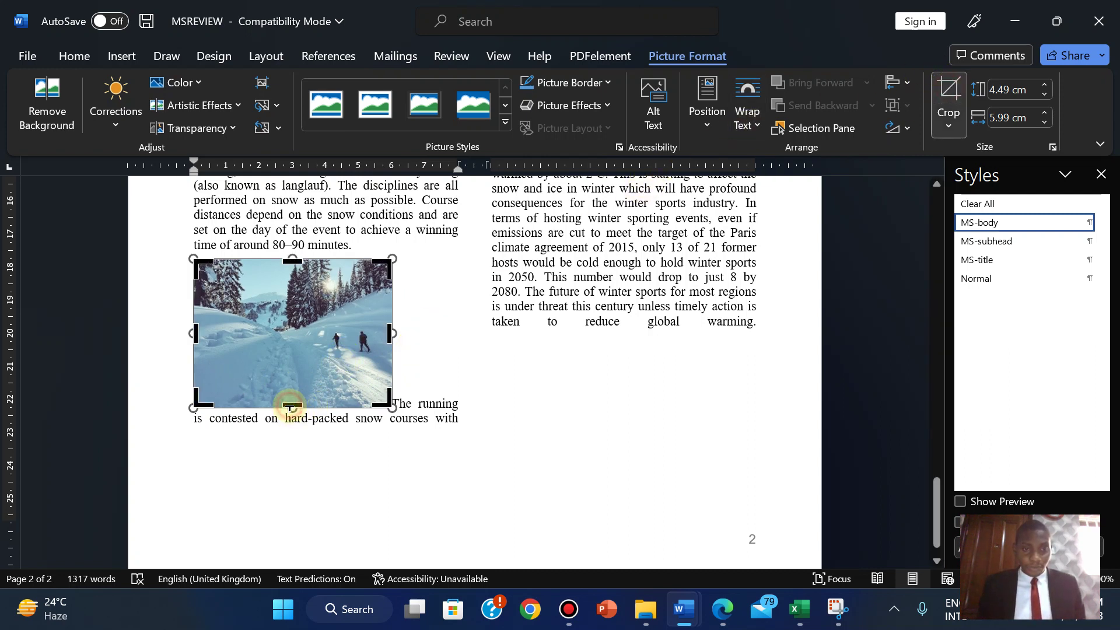
left_click_drag(289, 406, 288, 368)
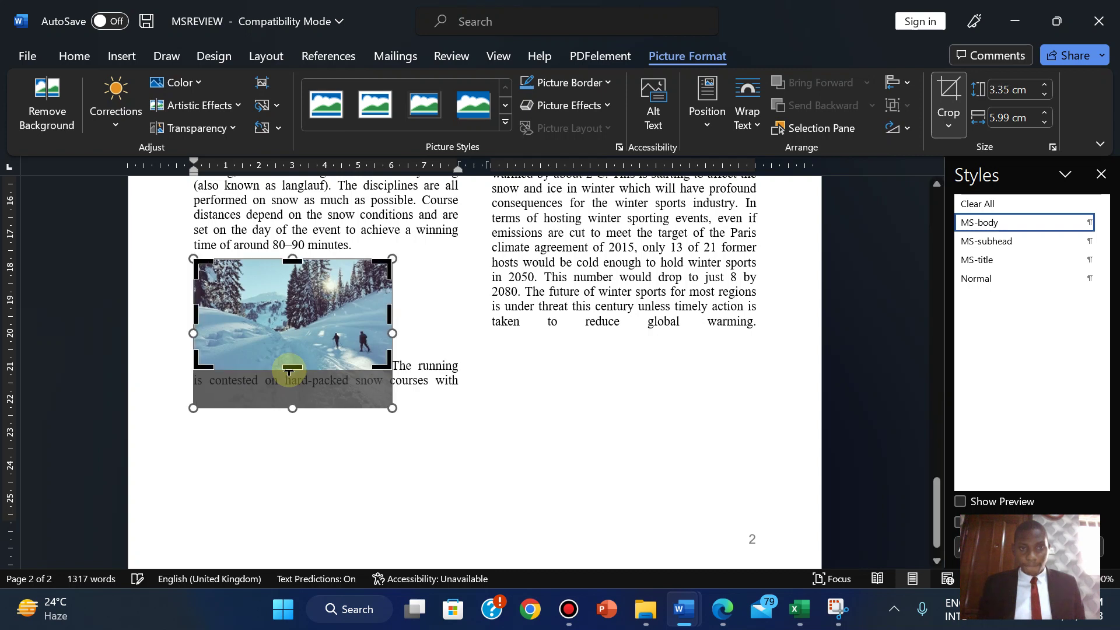
left_click(948, 88)
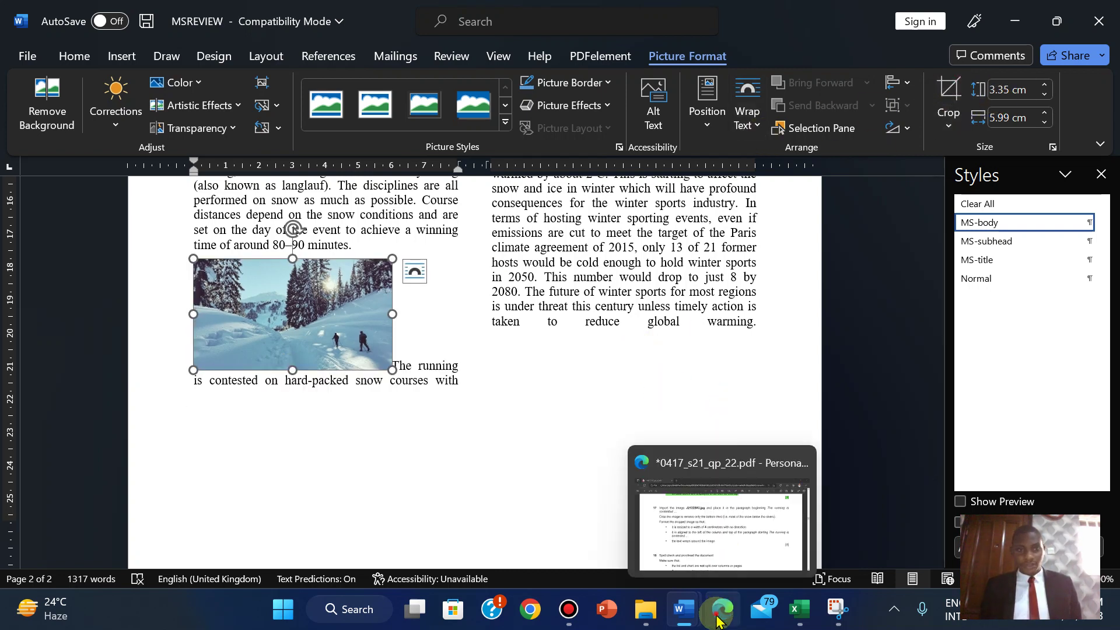
left_click(719, 620)
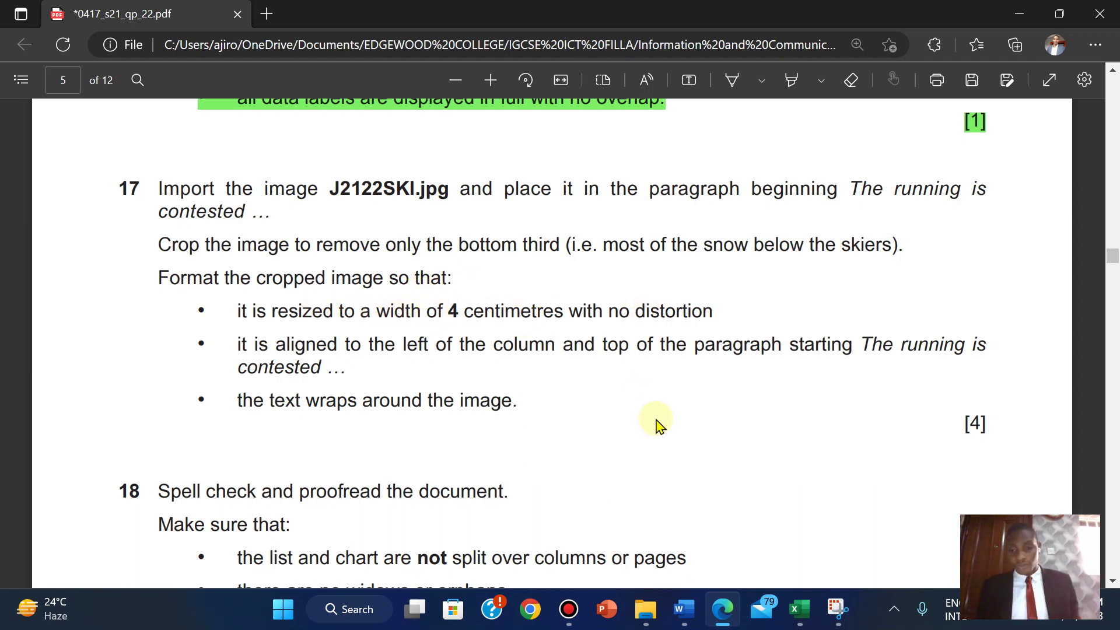
mouse_move(684, 614)
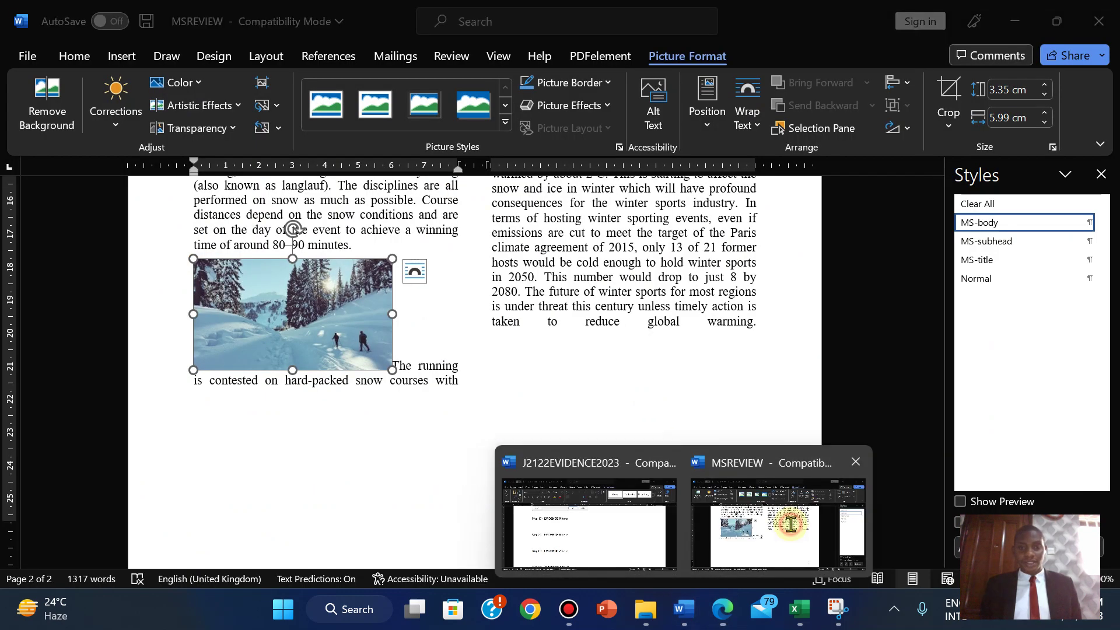
- Reduce the ski picture's width to 4 cm, giving a height of 2.24 cm
left_click(777, 521)
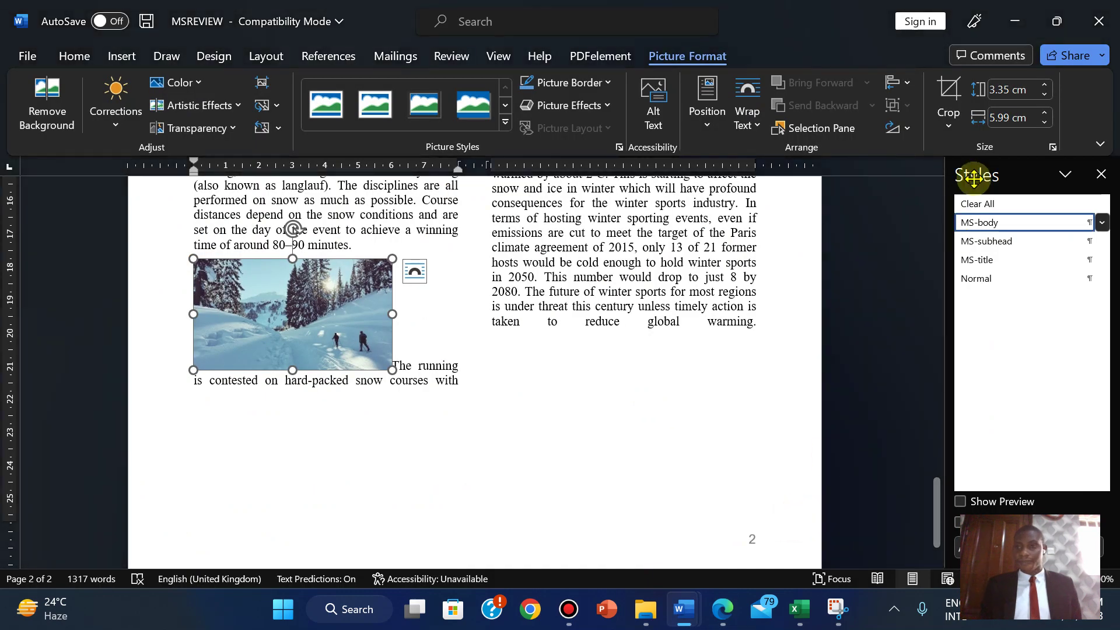
left_click(1044, 123)
left_click(1044, 123)
left_click(1044, 123)
left_click(1044, 123)
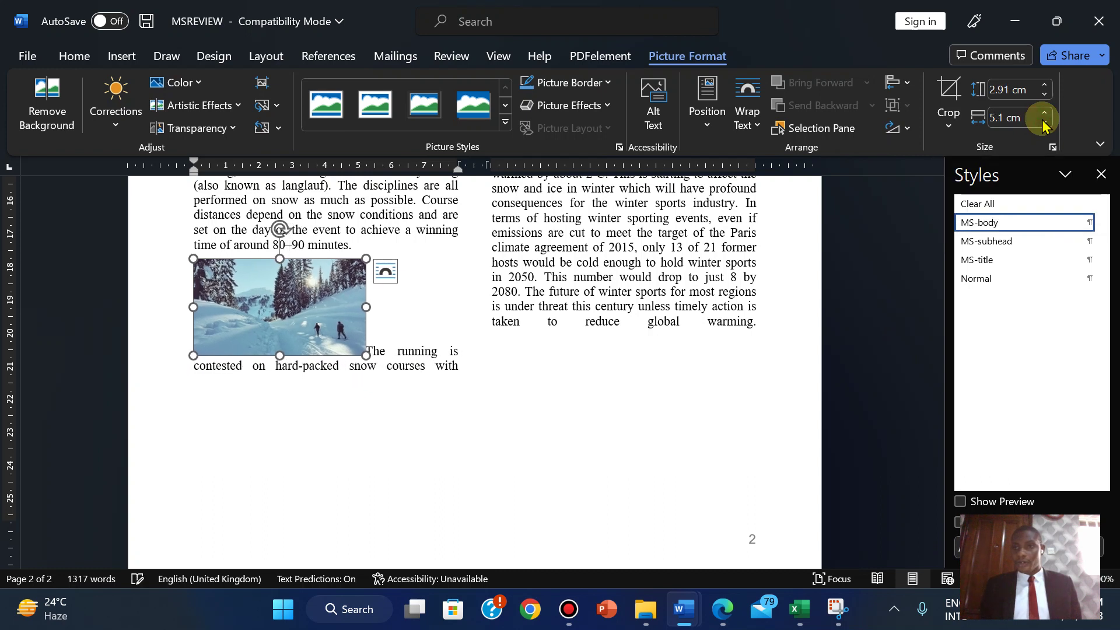
left_click(1044, 123)
left_click(1044, 123)
left_click(1044, 123)
left_click(1044, 123)
left_click(1044, 122)
left_click(1044, 123)
left_click(1044, 123)
left_click(1044, 122)
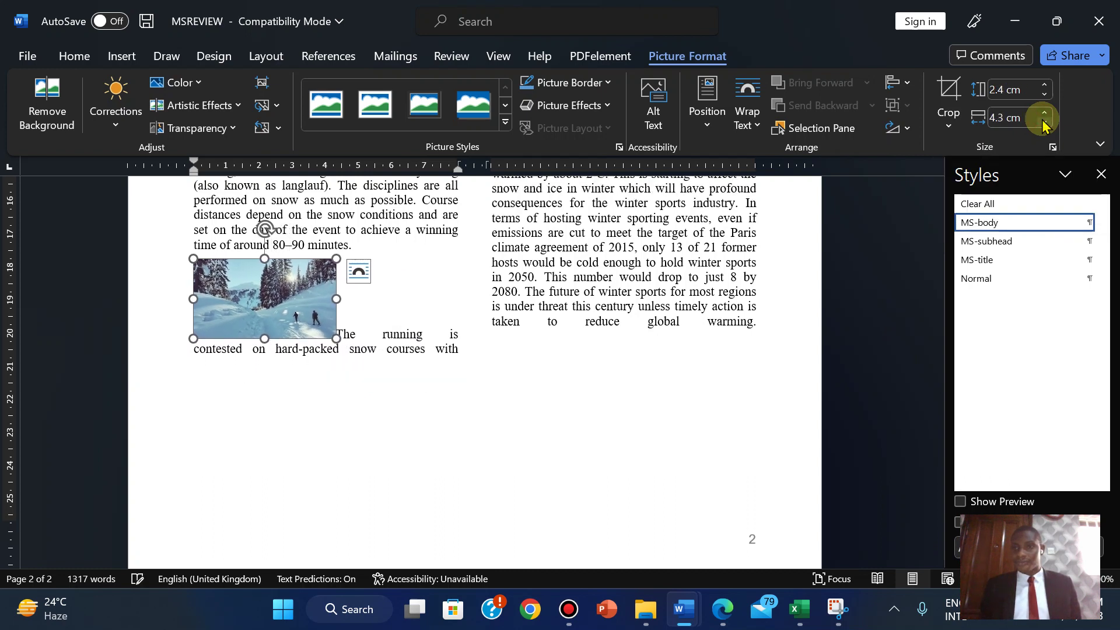
left_click(1044, 123)
left_click(1044, 123)
left_click(1044, 122)
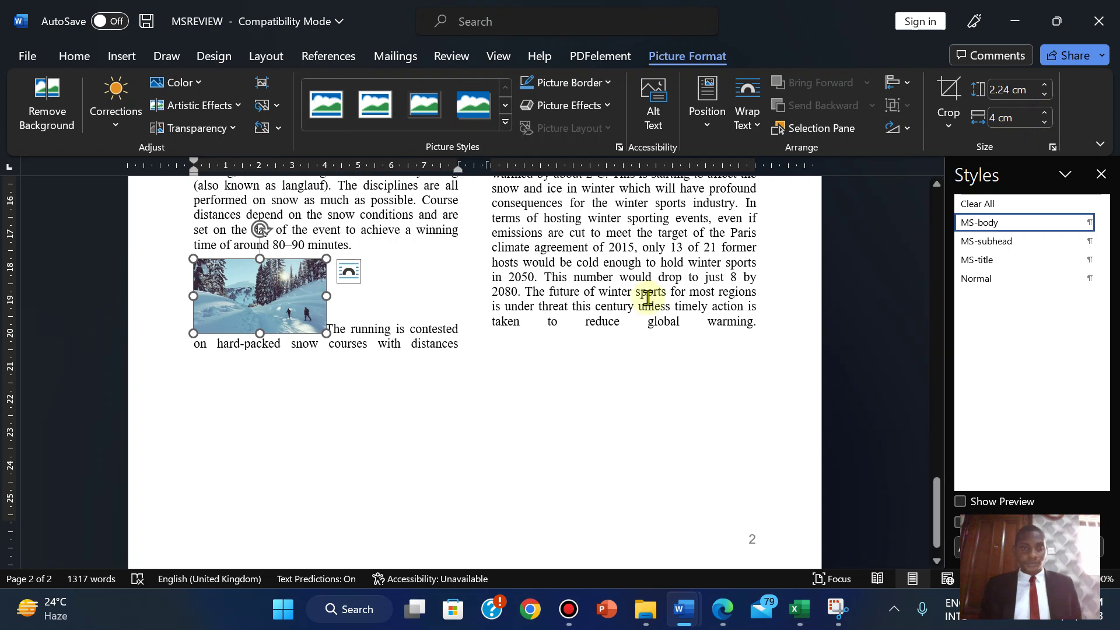
left_click(722, 609)
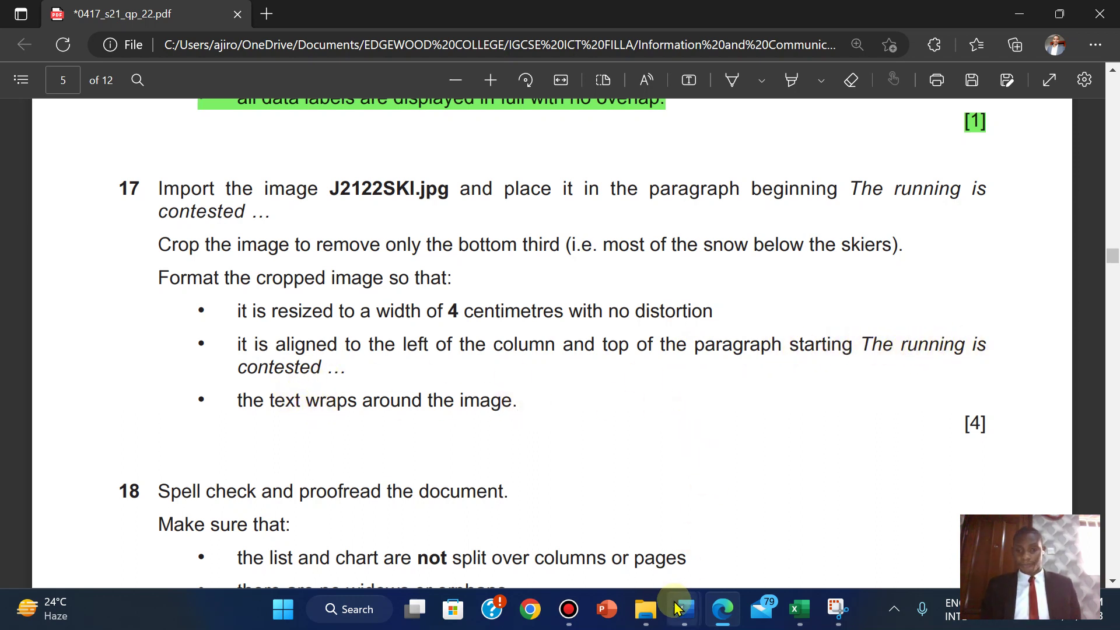
- Set the ski picture's text wrapping to Tight and close the Styles pane
mouse_move(676, 606)
left_click(728, 550)
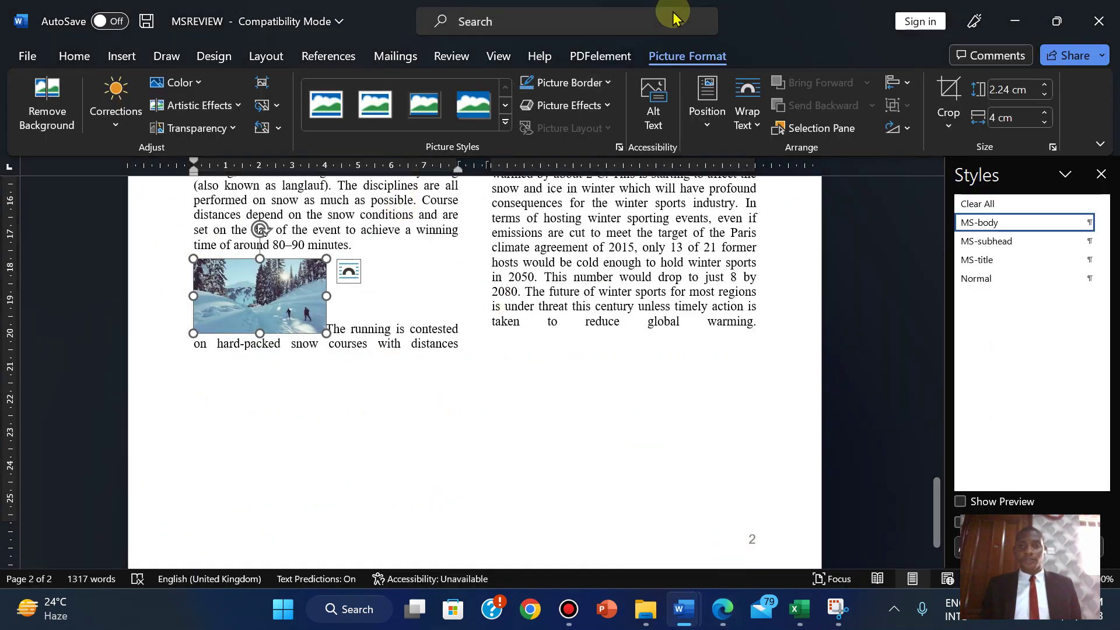
left_click(748, 123)
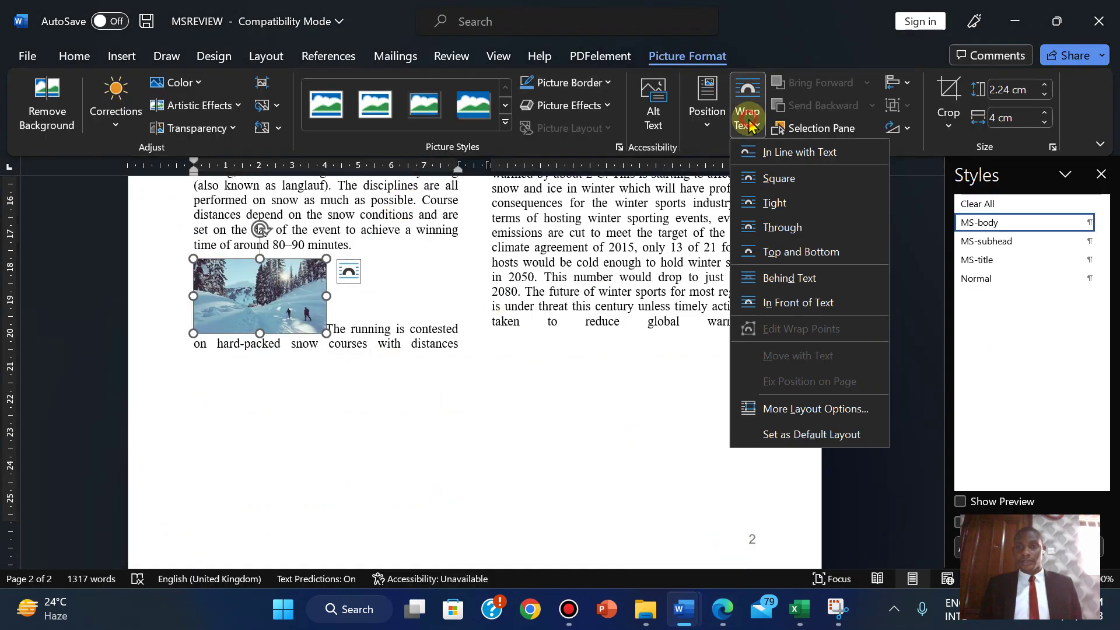
left_click(769, 206)
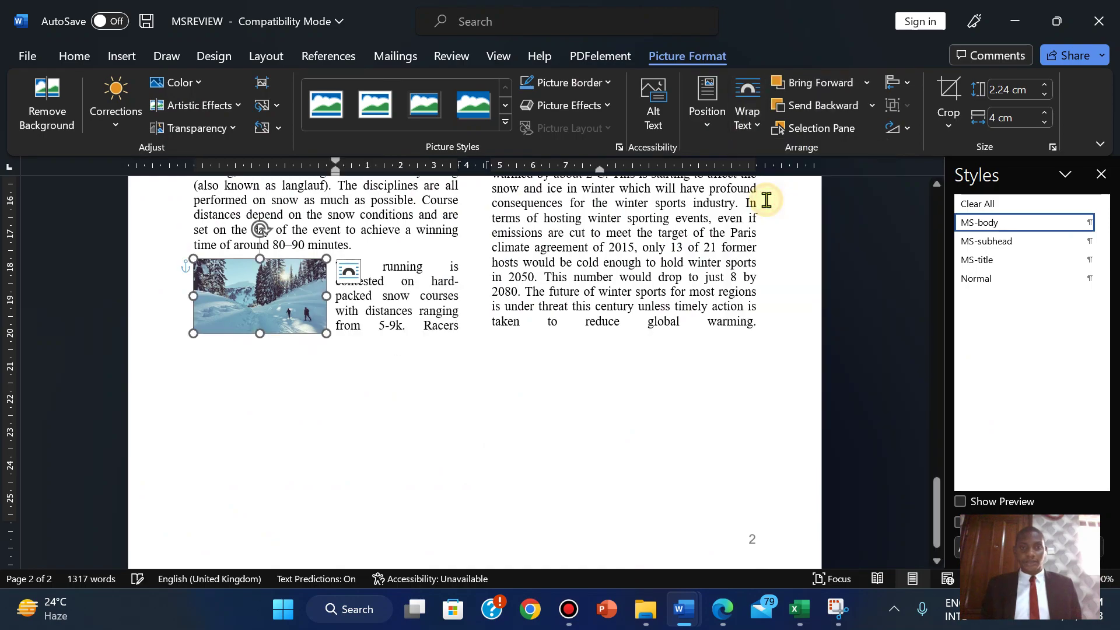
left_click(394, 357)
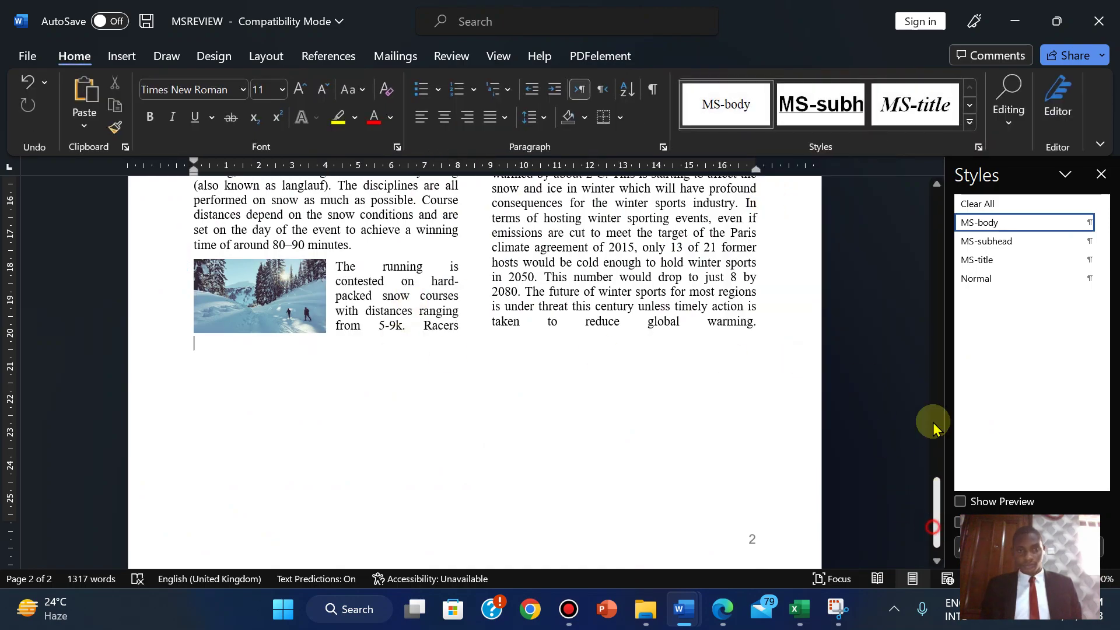
left_click_drag(932, 526, 907, 508)
left_click(722, 619)
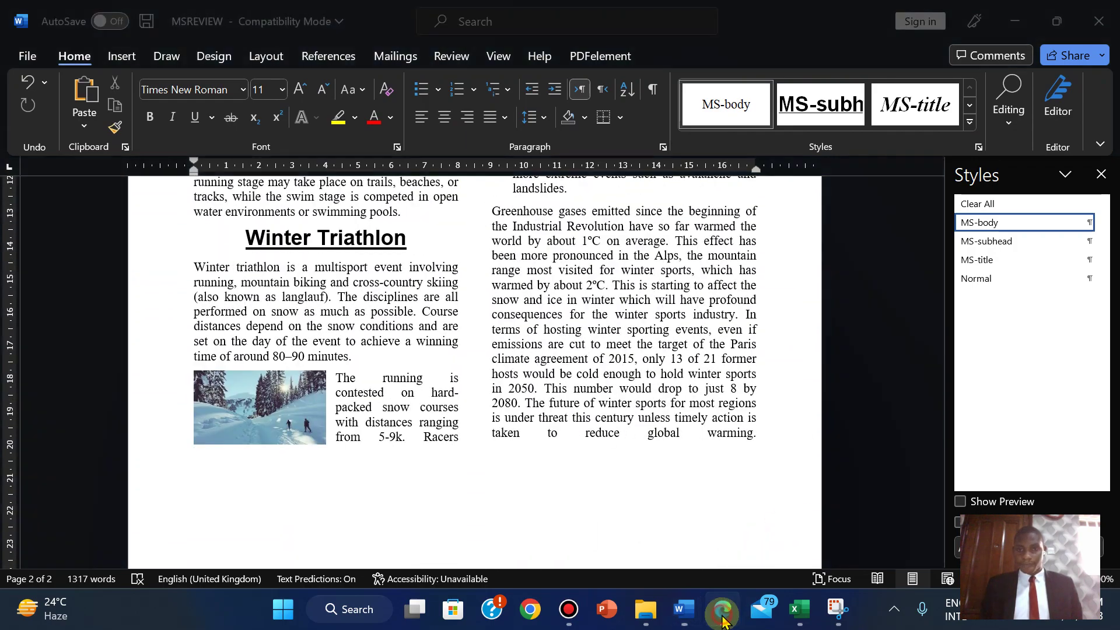
key("alt+Tab")
left_click(1100, 175)
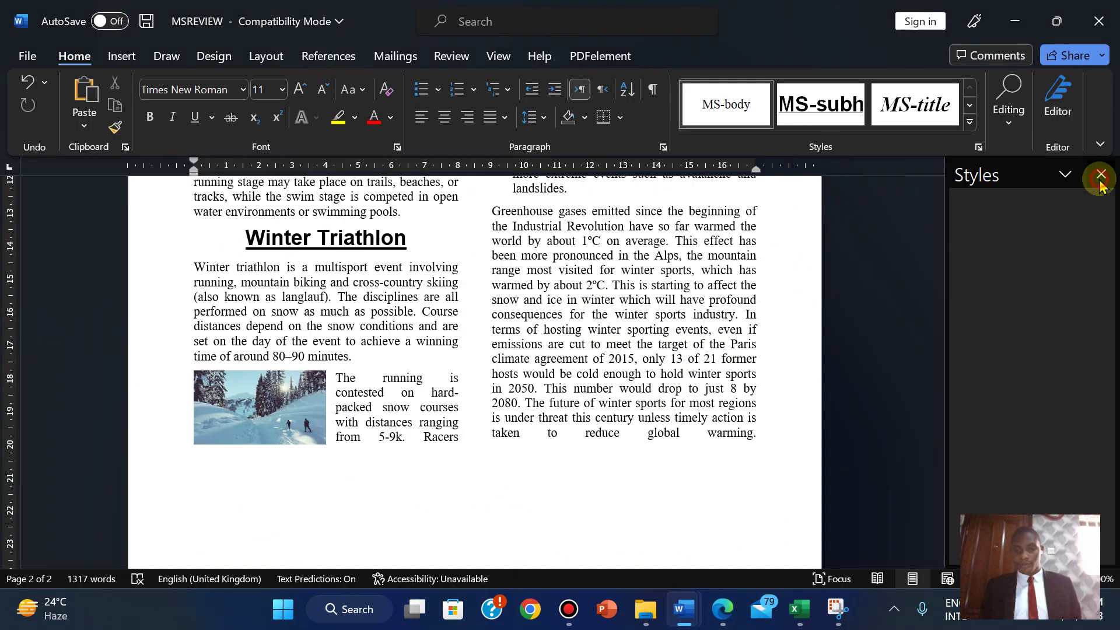
left_click(722, 608)
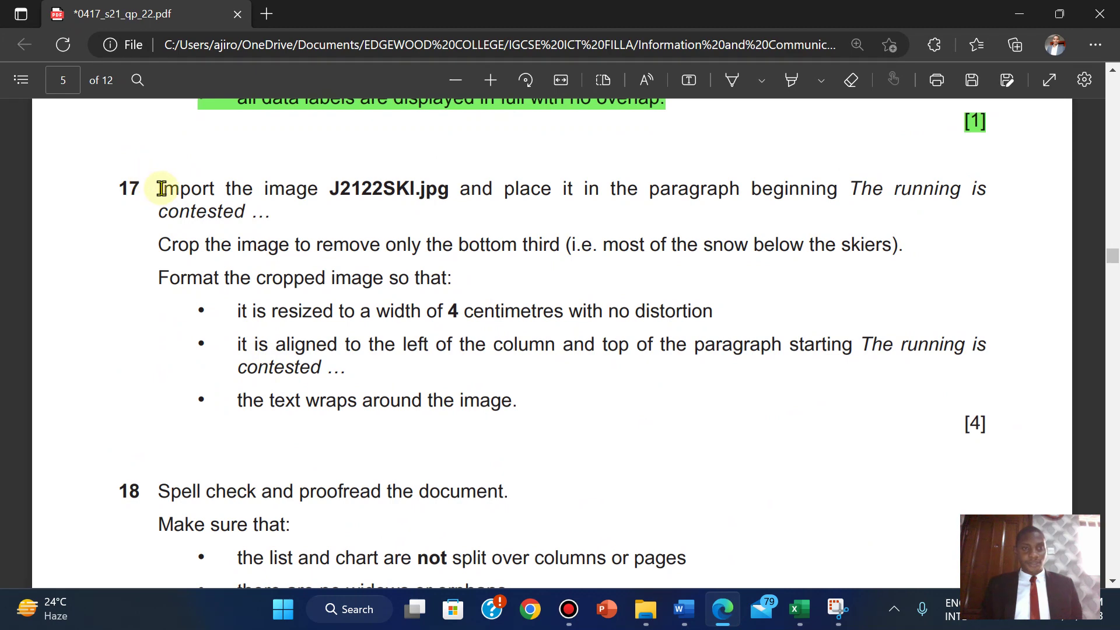
- Highlight question 17's instructions green in the PDF and scroll down to question 18
left_click_drag(157, 188, 986, 423)
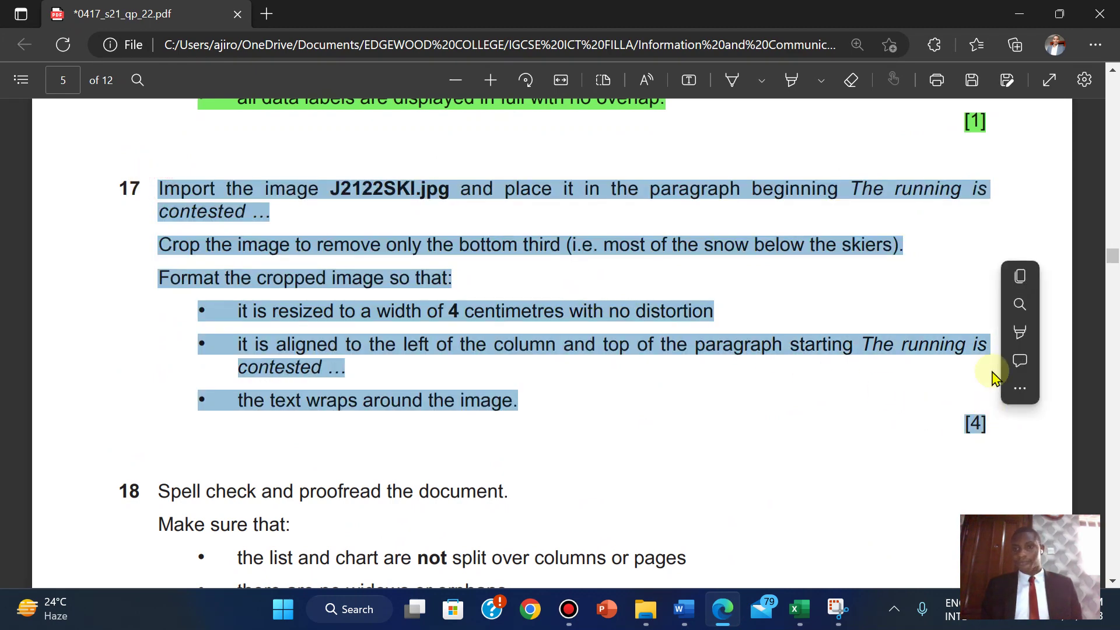
mouse_move(1027, 349)
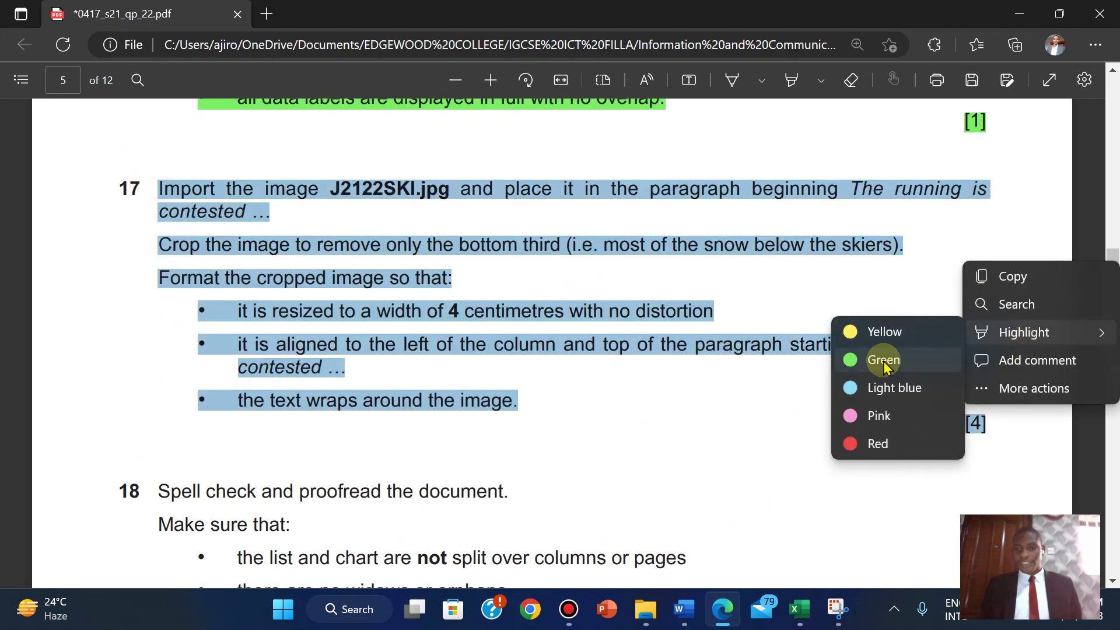
left_click(879, 359)
scroll(883, 360, "down", 2)
scroll(883, 360, "down", 3)
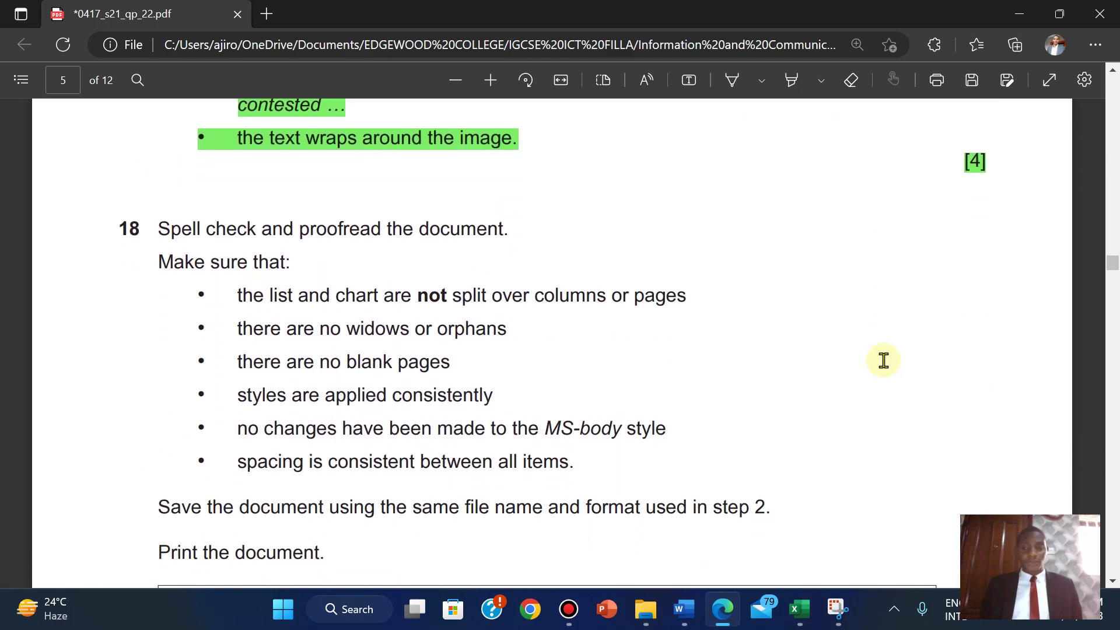
scroll(884, 360, "up", 1)
scroll(884, 360, "down", 2)
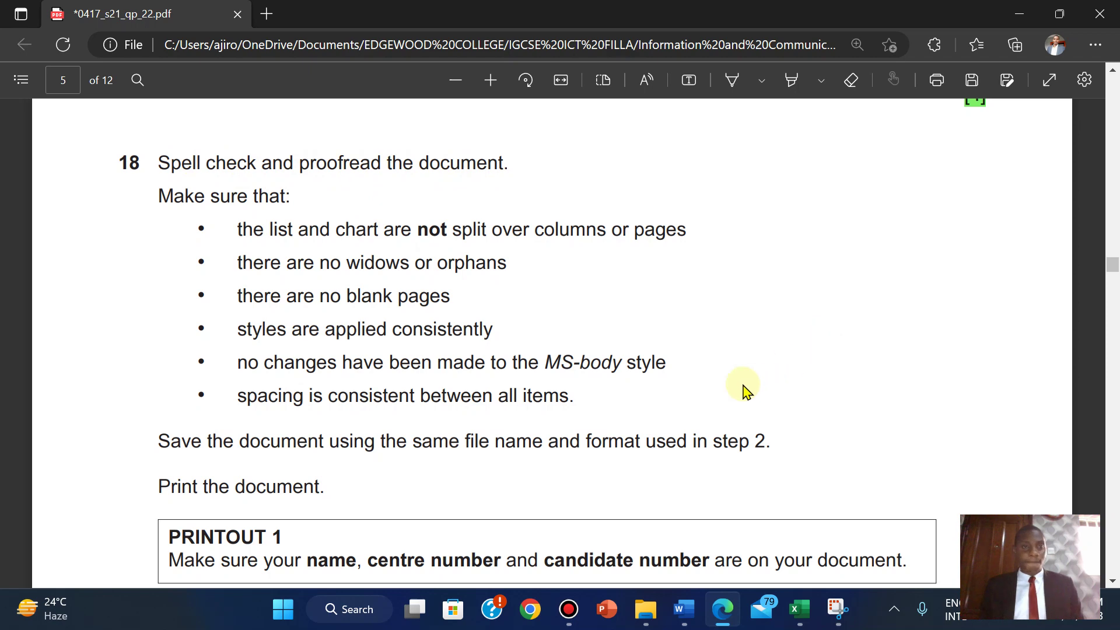
- Run Spelling and Grammar on MSREVIEW and accept removing the comma after 'race'
mouse_move(683, 614)
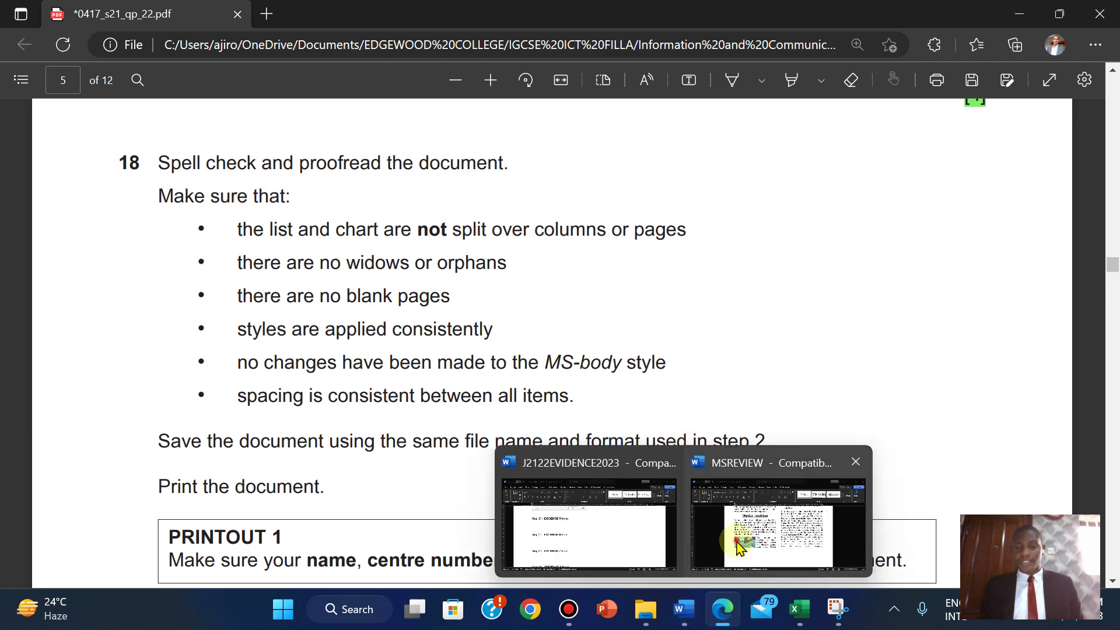
left_click(738, 540)
left_click(449, 56)
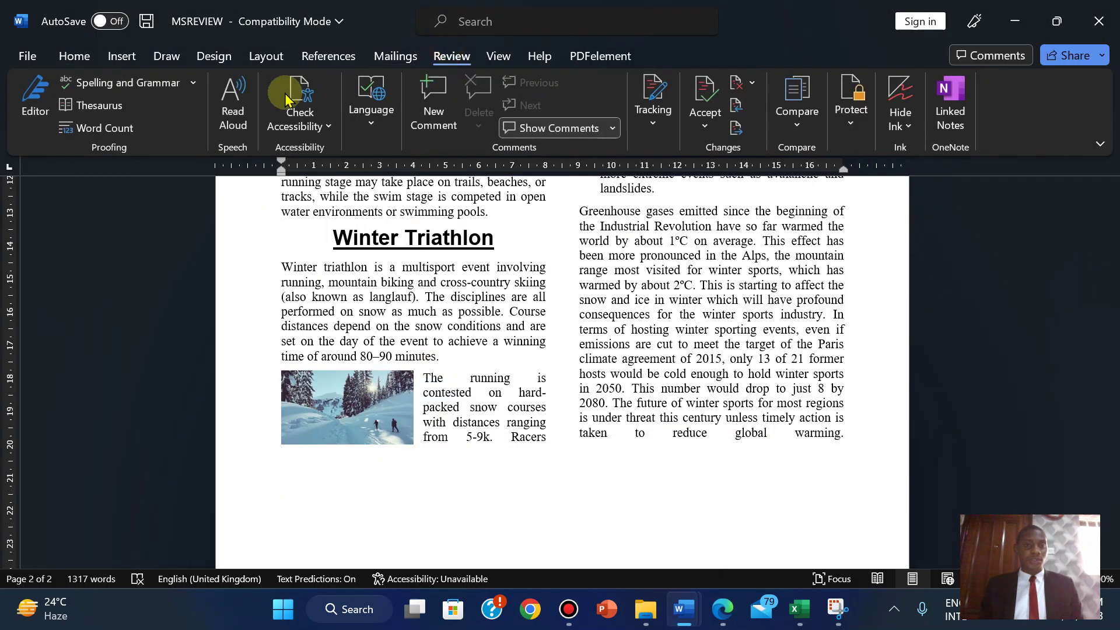
left_click(92, 87)
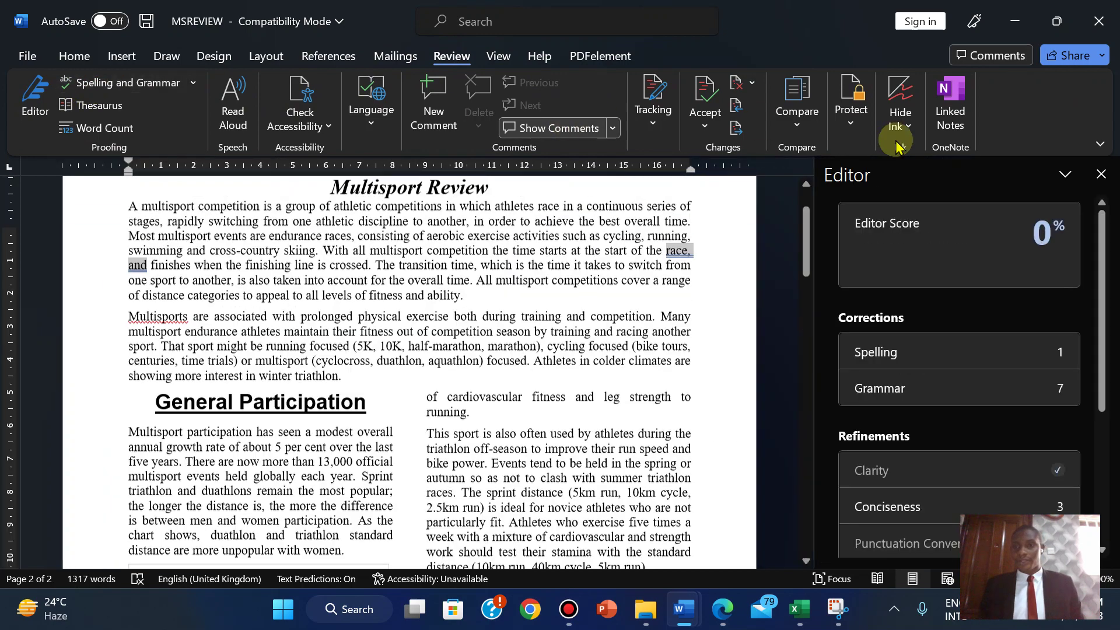
left_click(948, 405)
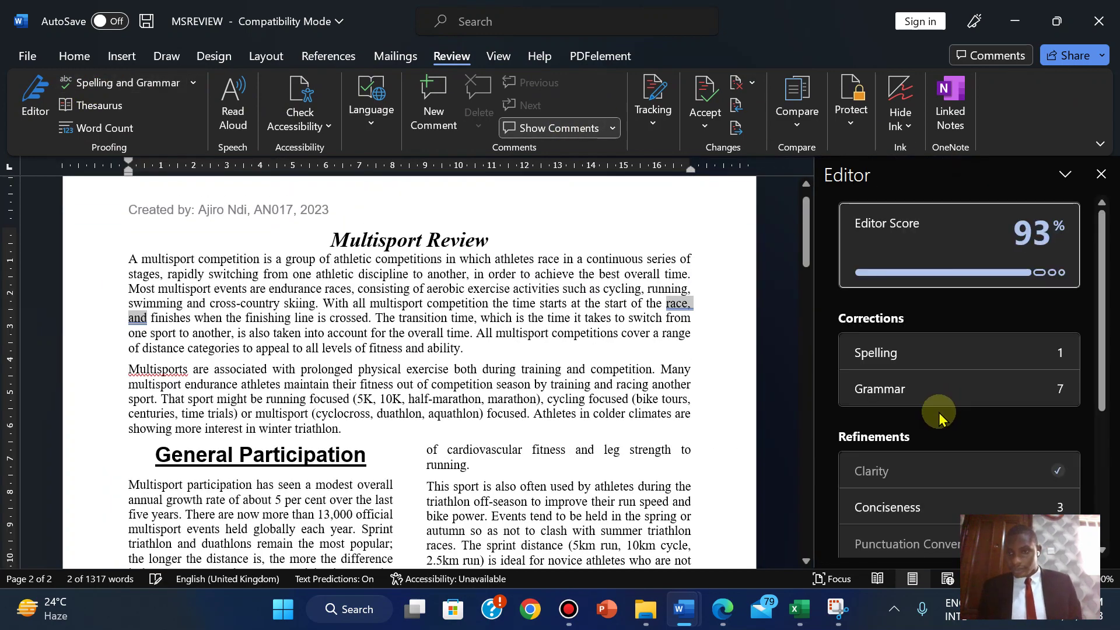
- Ignore once the 'Multisports' and 'a lot' flags, dismiss the completion message, and close Editor
scroll(1108, 274, "down", 3)
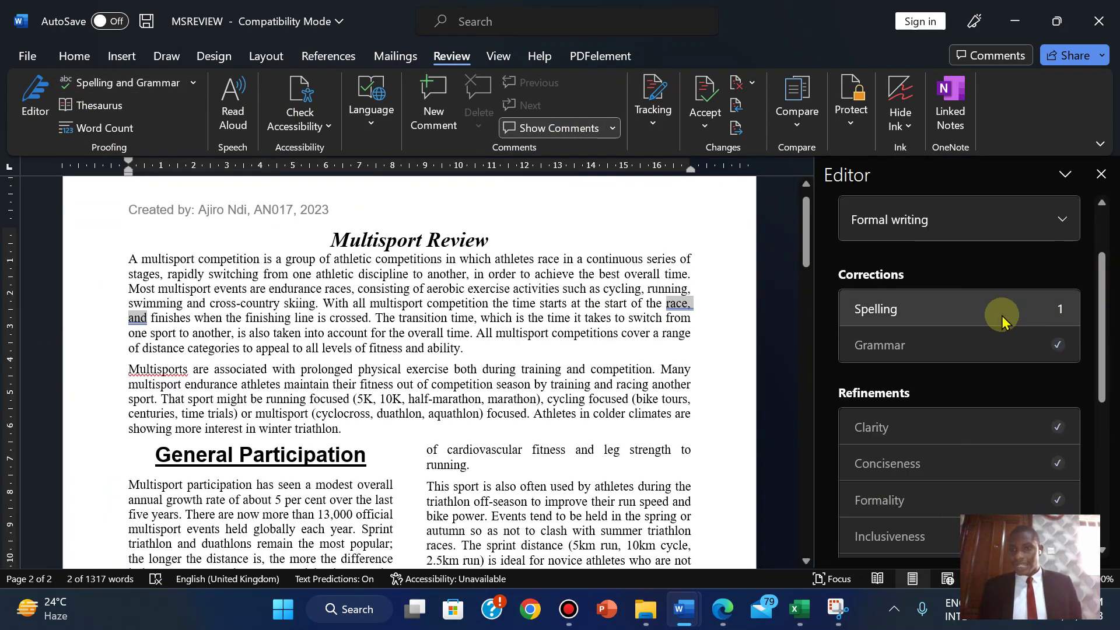
left_click(995, 307)
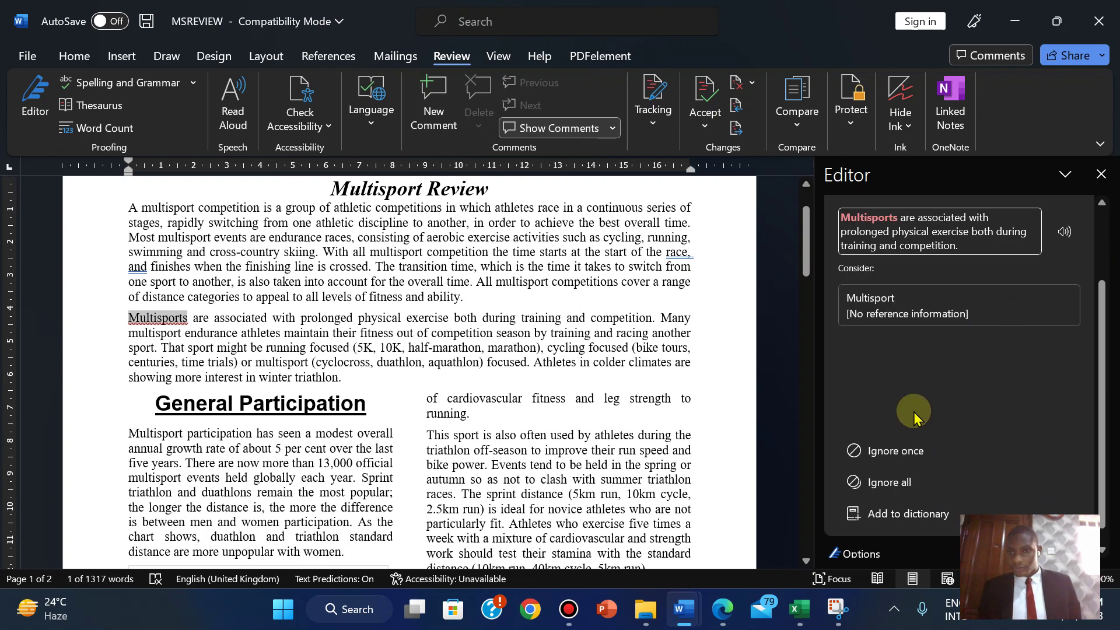
left_click(884, 455)
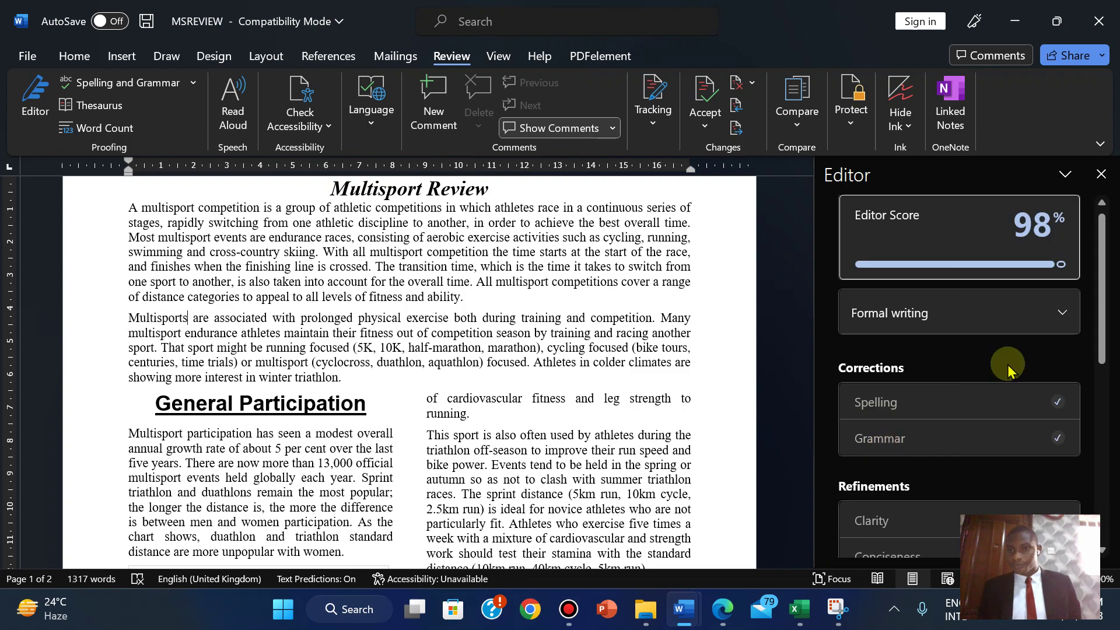
left_click_drag(1104, 281, 1105, 466)
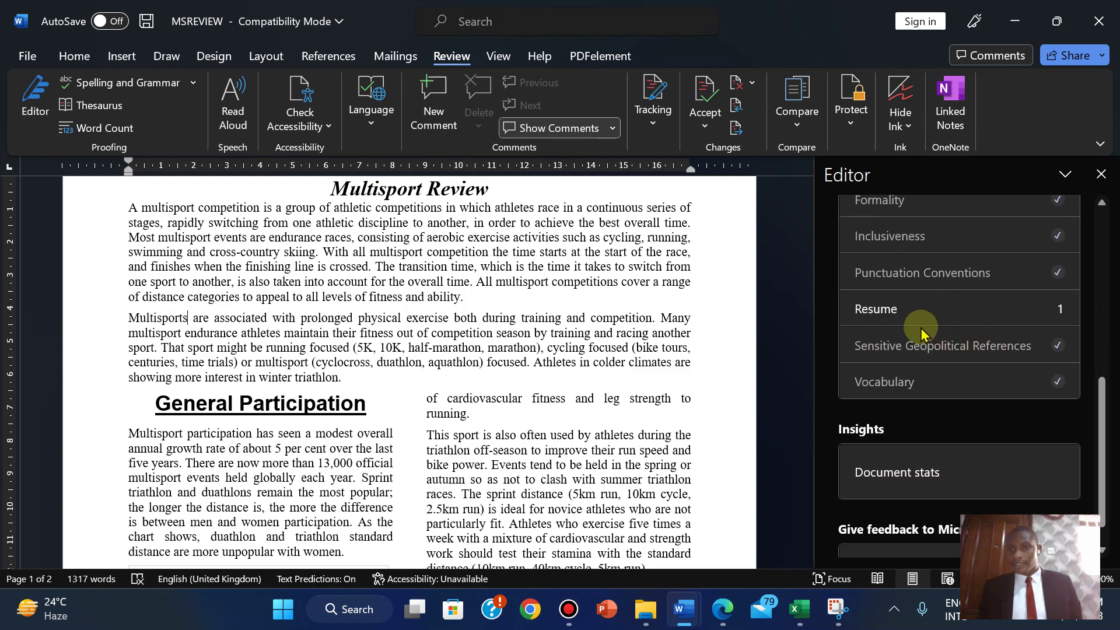
left_click(903, 315)
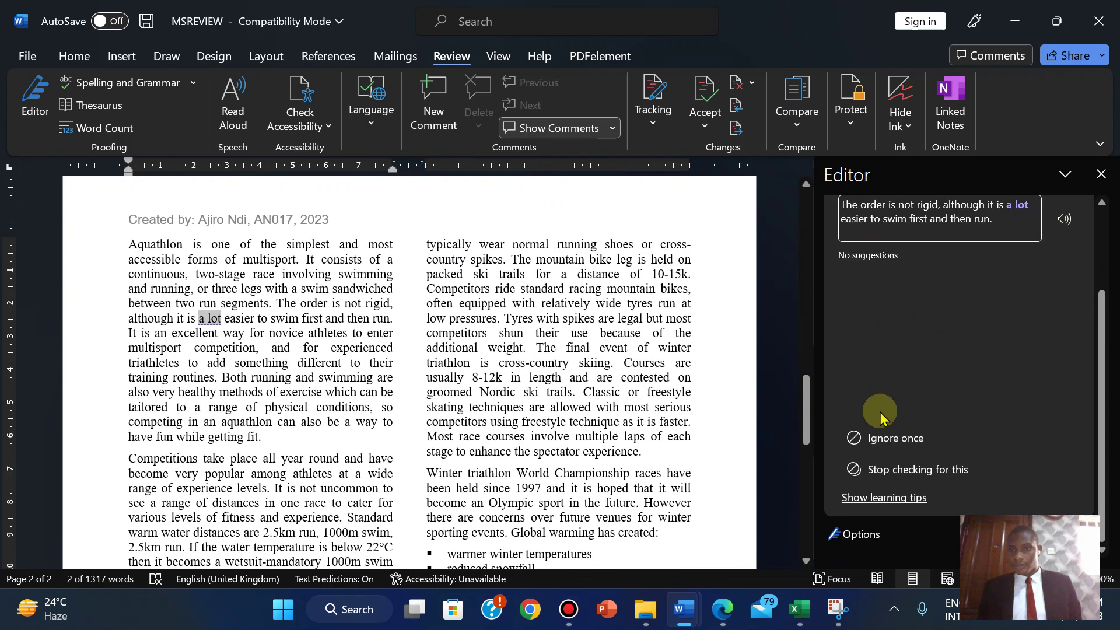
left_click(872, 438)
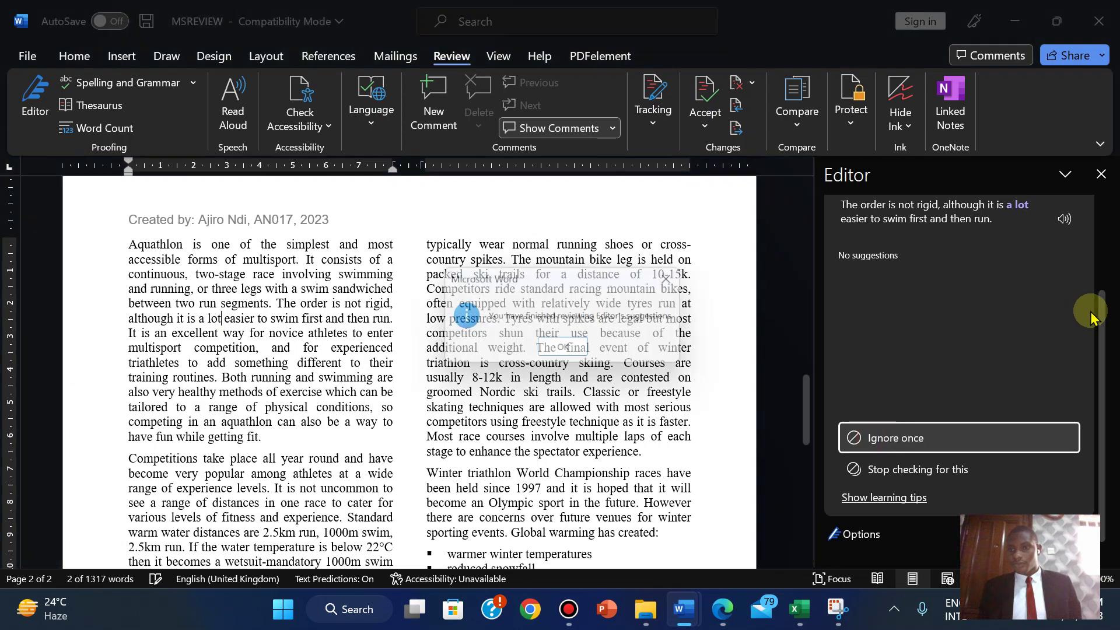
left_click(562, 351)
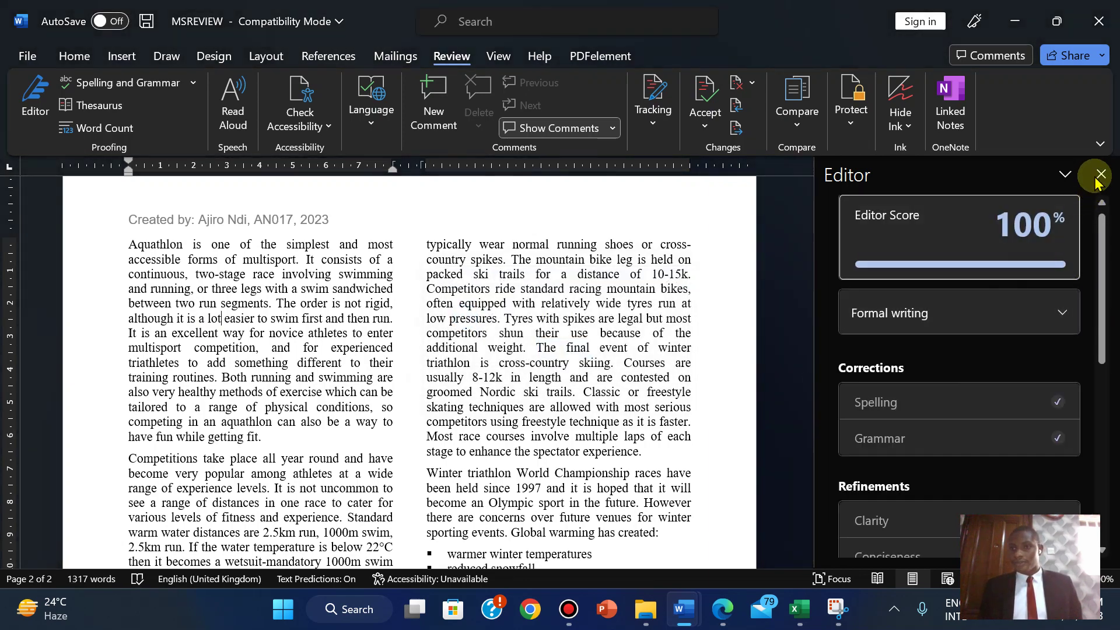
left_click(1100, 175)
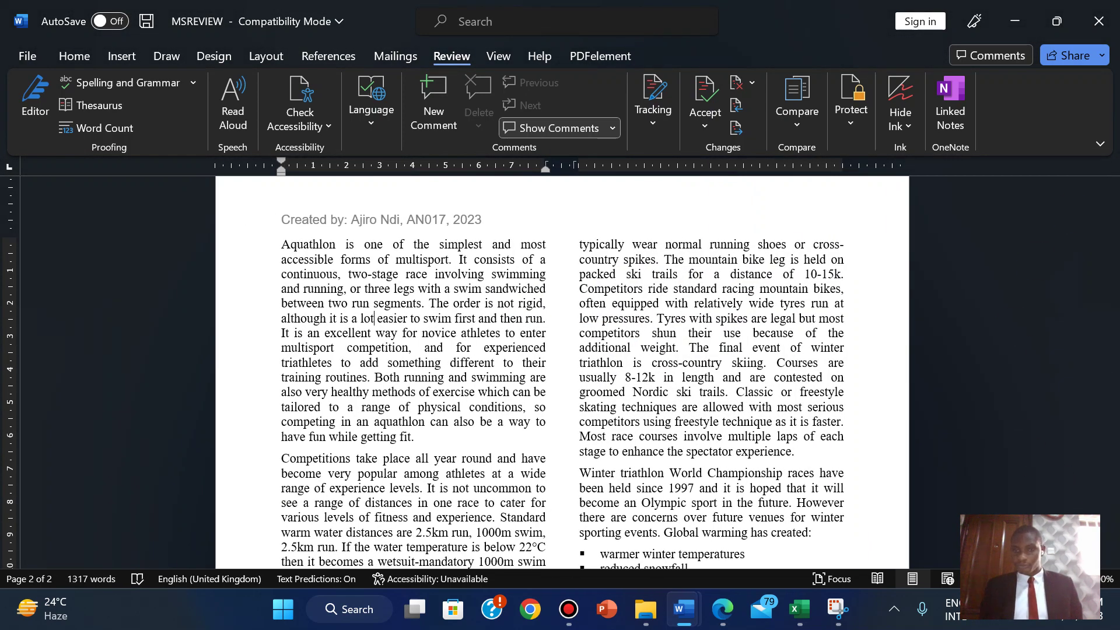
scroll(562, 309, "up", 2)
- Highlight question 18's 'Spell check and proofread the document.' instruction green in the PDF
left_click(723, 609)
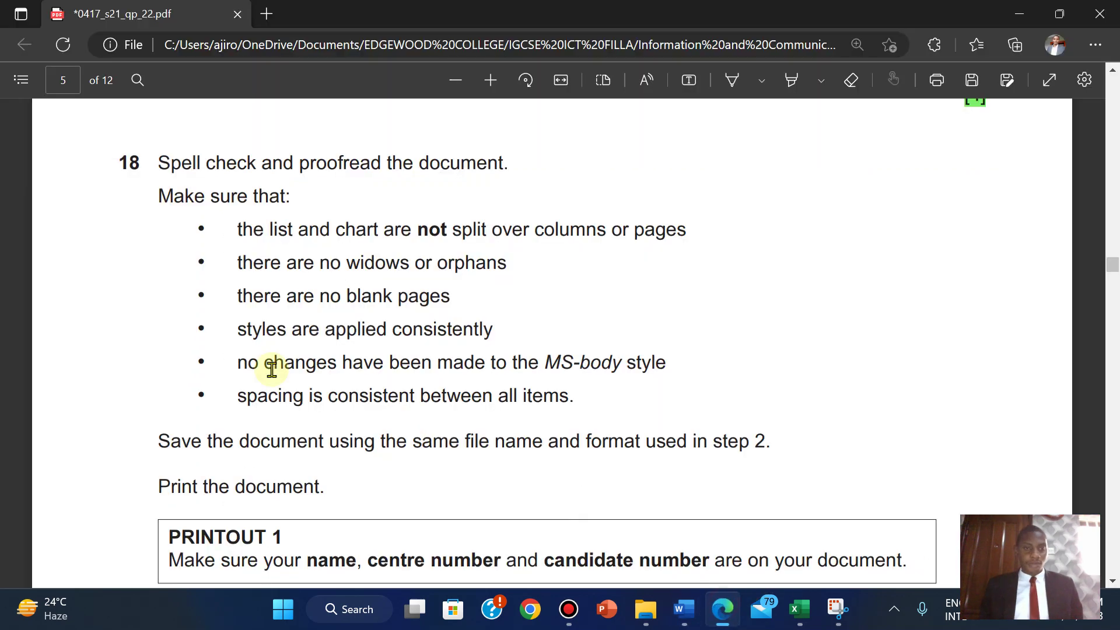
left_click_drag(161, 159, 526, 182)
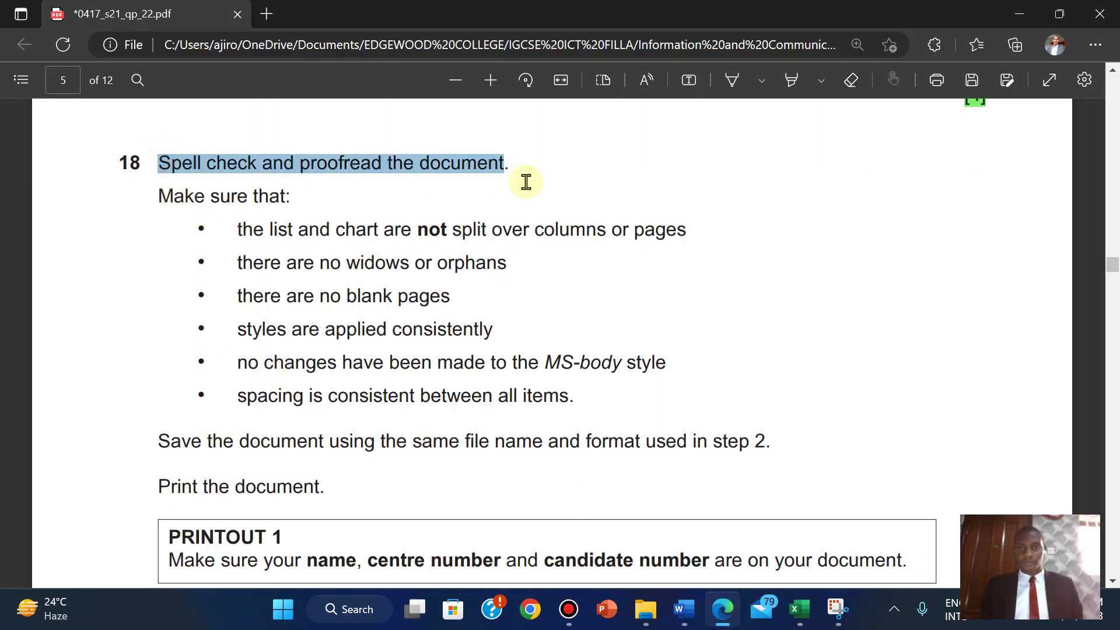
mouse_move(546, 132)
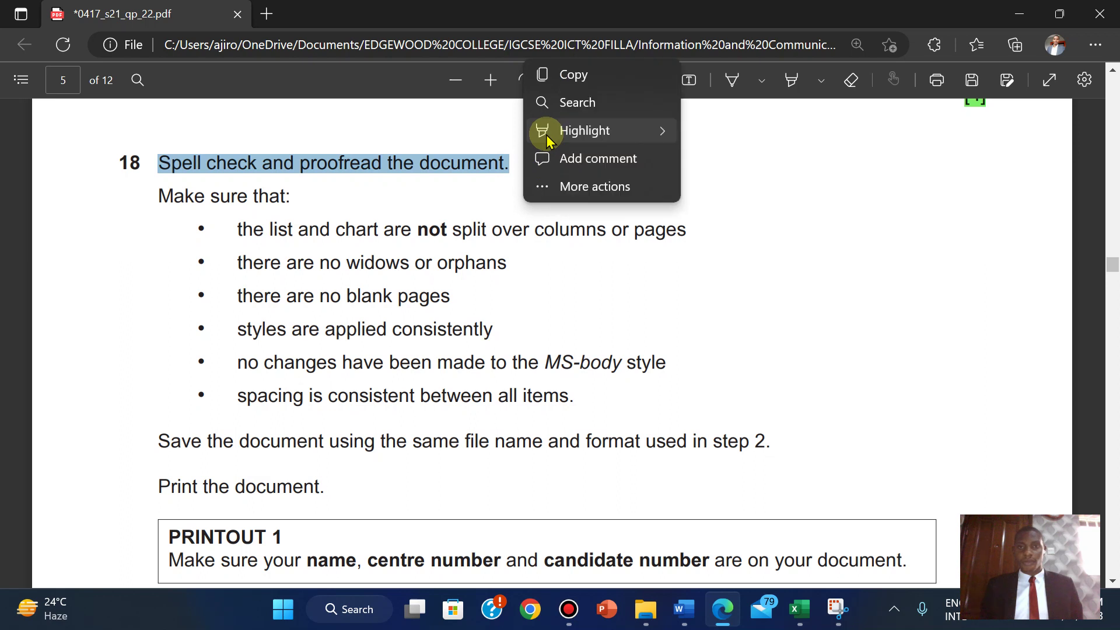
mouse_move(606, 131)
left_click(736, 158)
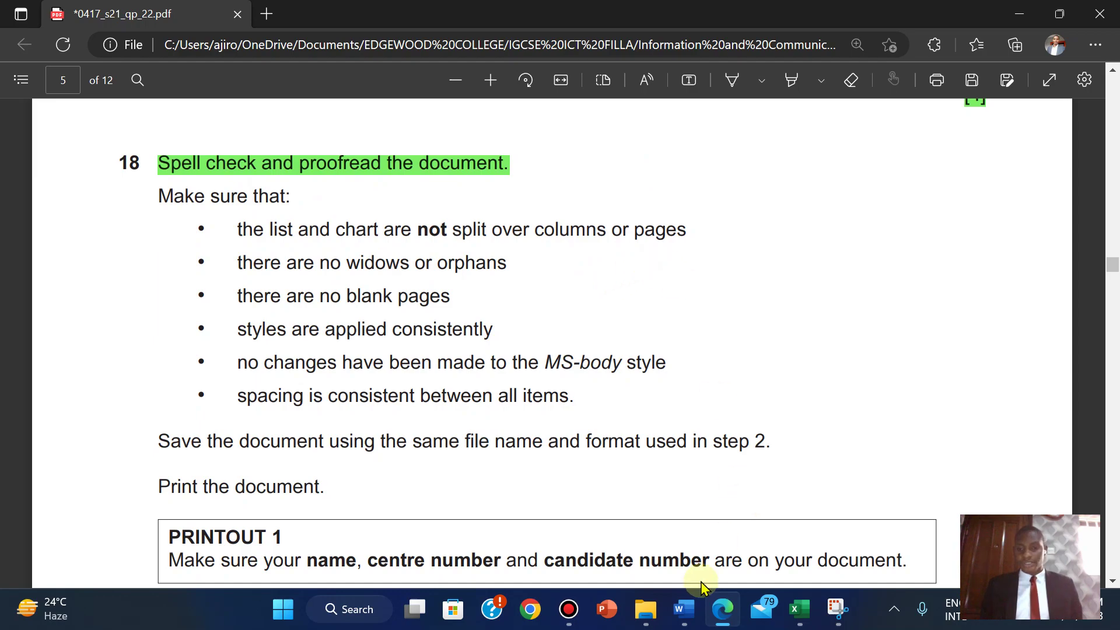
- Insert a Ctrl+Enter break before the Aquathlon heading so it starts page 2
mouse_move(684, 609)
left_click(752, 536)
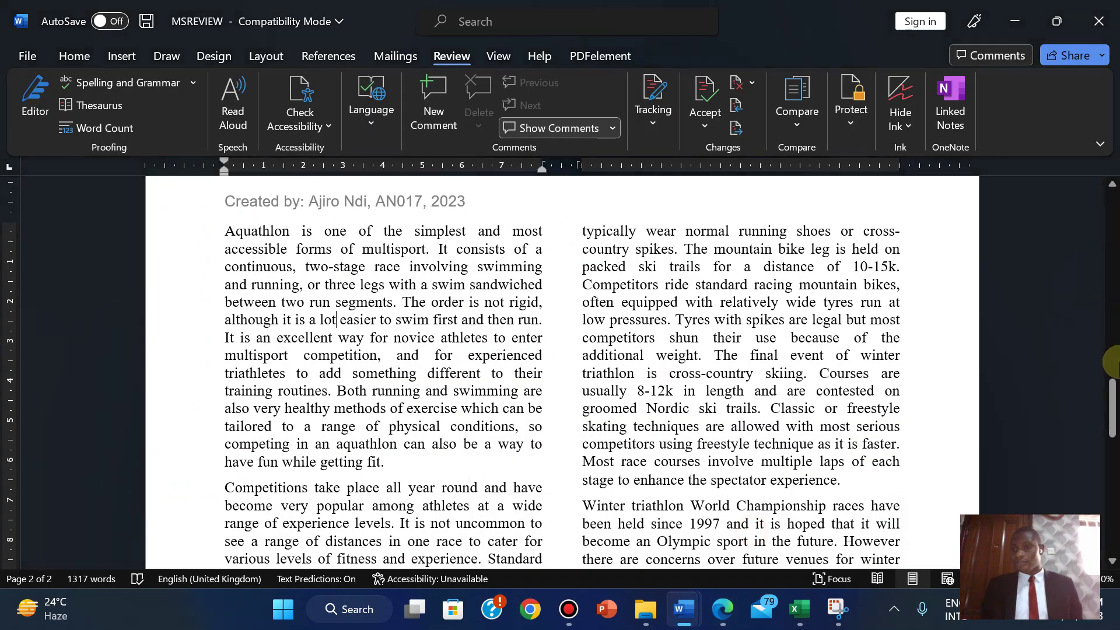
left_click_drag(1110, 234, 1111, 390)
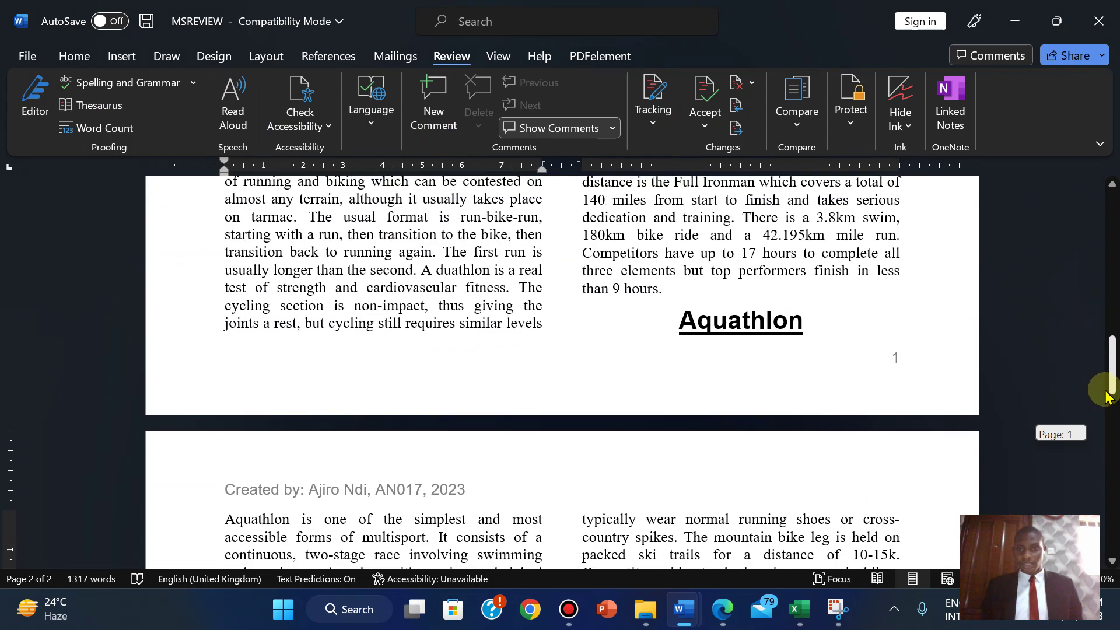
left_click(681, 299)
key("ctrl+Return")
- Add a blank line below the Winter Triathlon paragraph
left_click(846, 309)
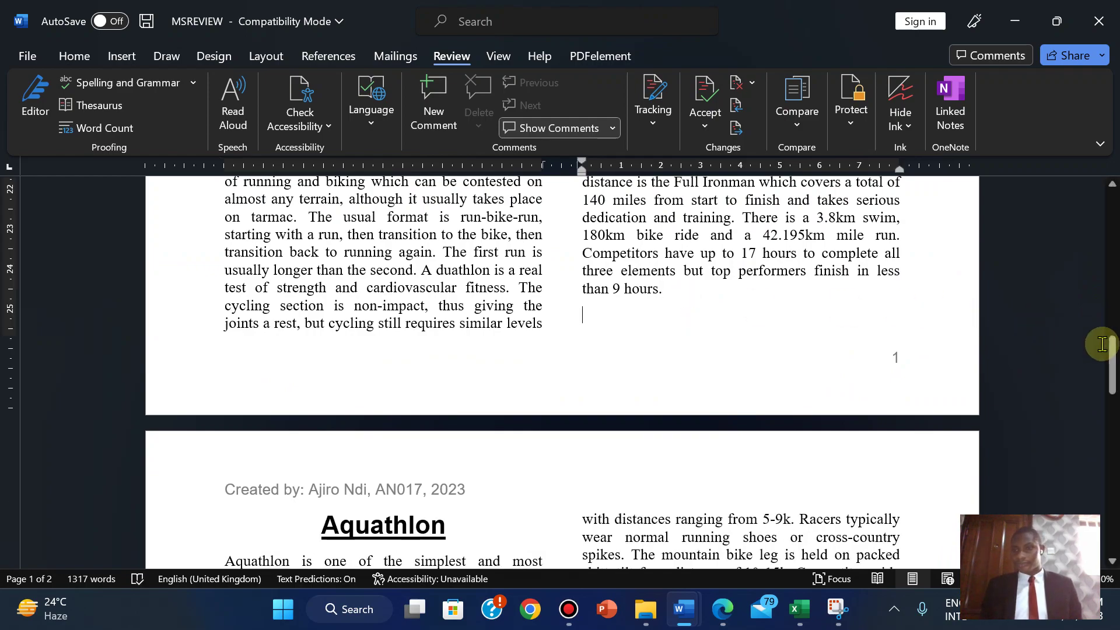
left_click_drag(1108, 350, 1108, 495)
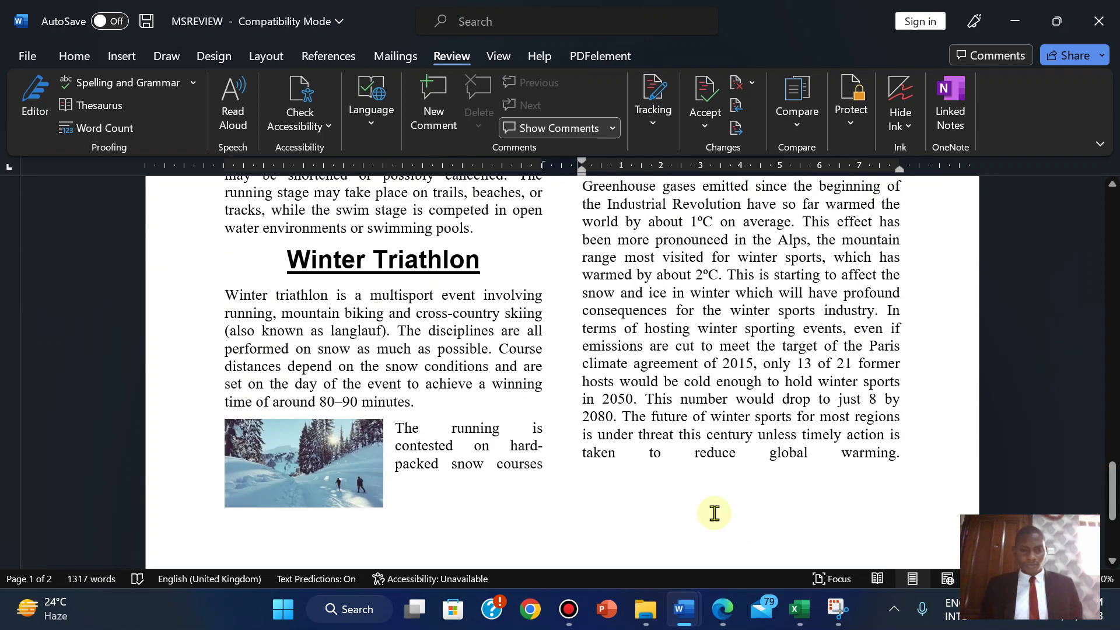
left_click(451, 410)
key("Return")
key("Return")
key("Return")
key("Return")
key("Return")
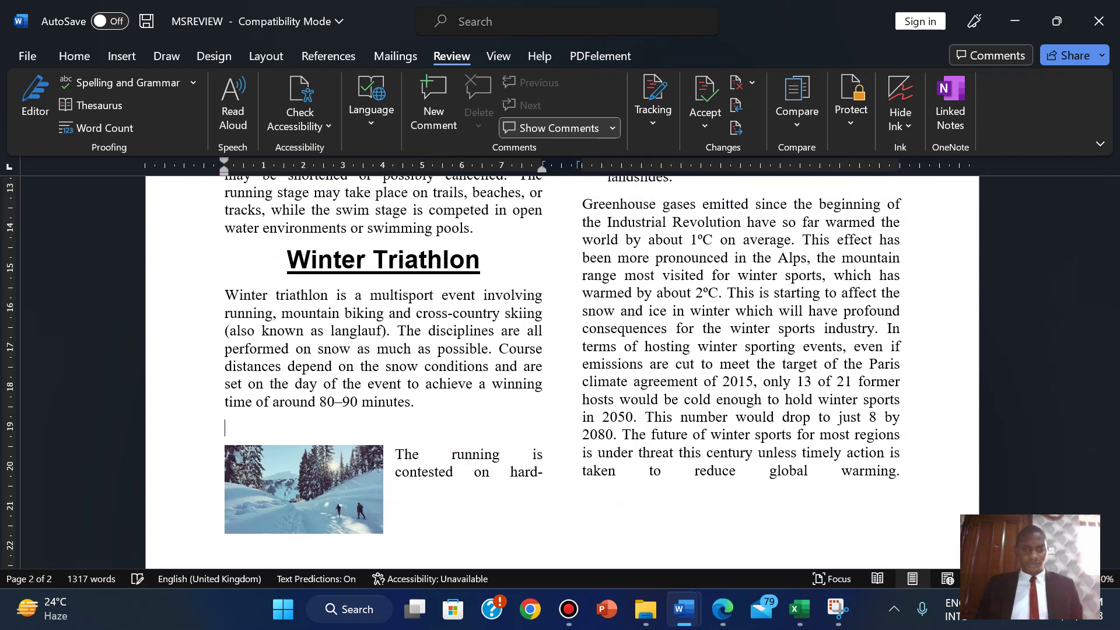
scroll(562, 373, "up", 9)
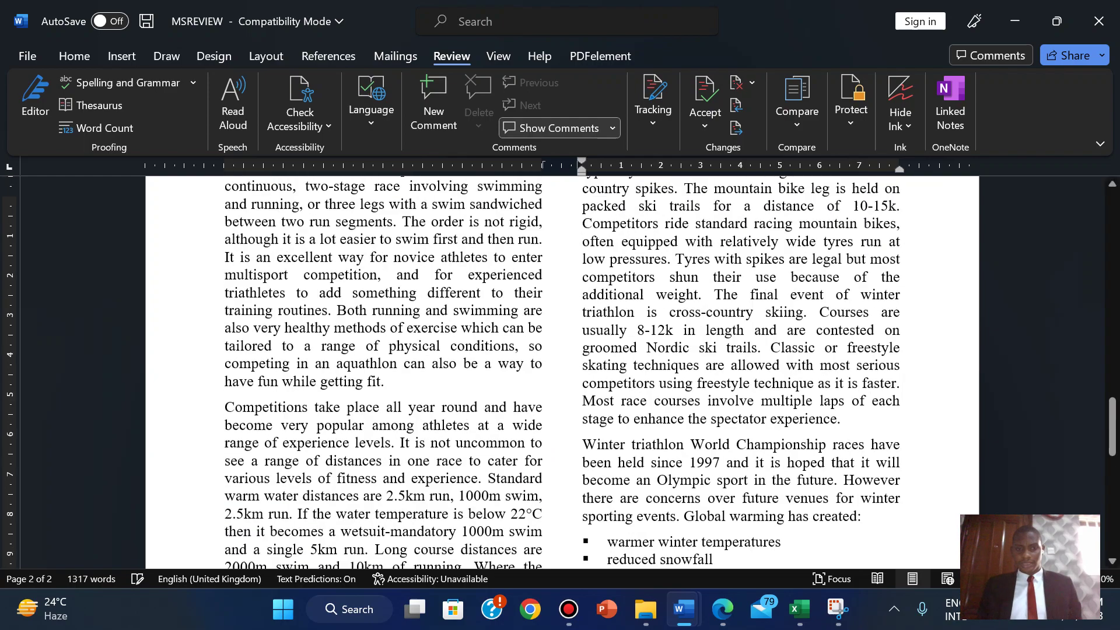
left_click_drag(1107, 415, 1111, 487)
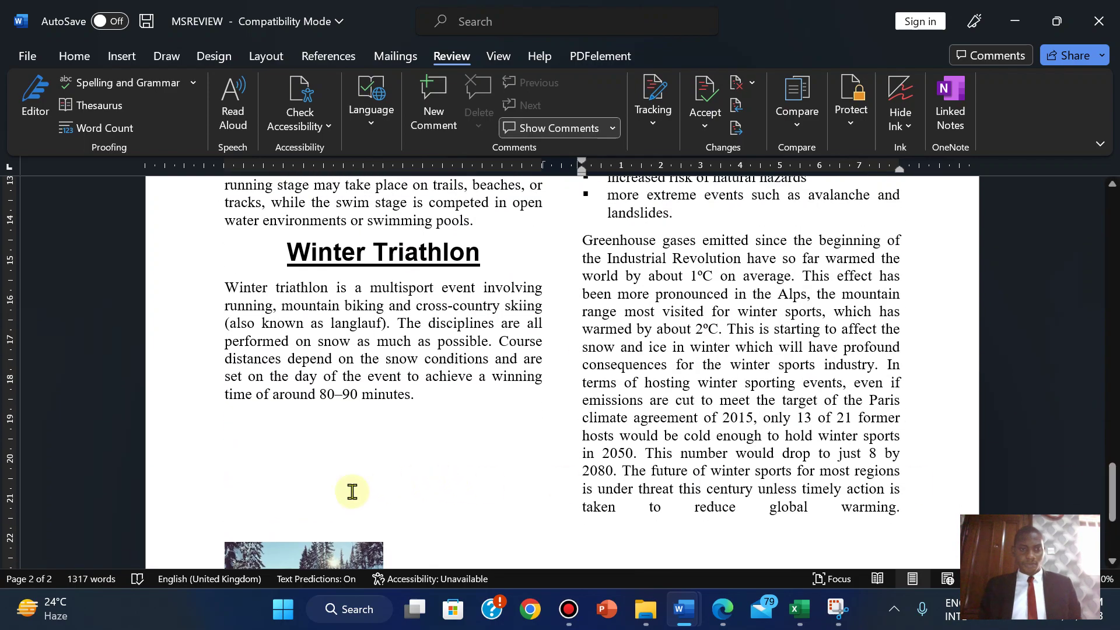
key("Down")
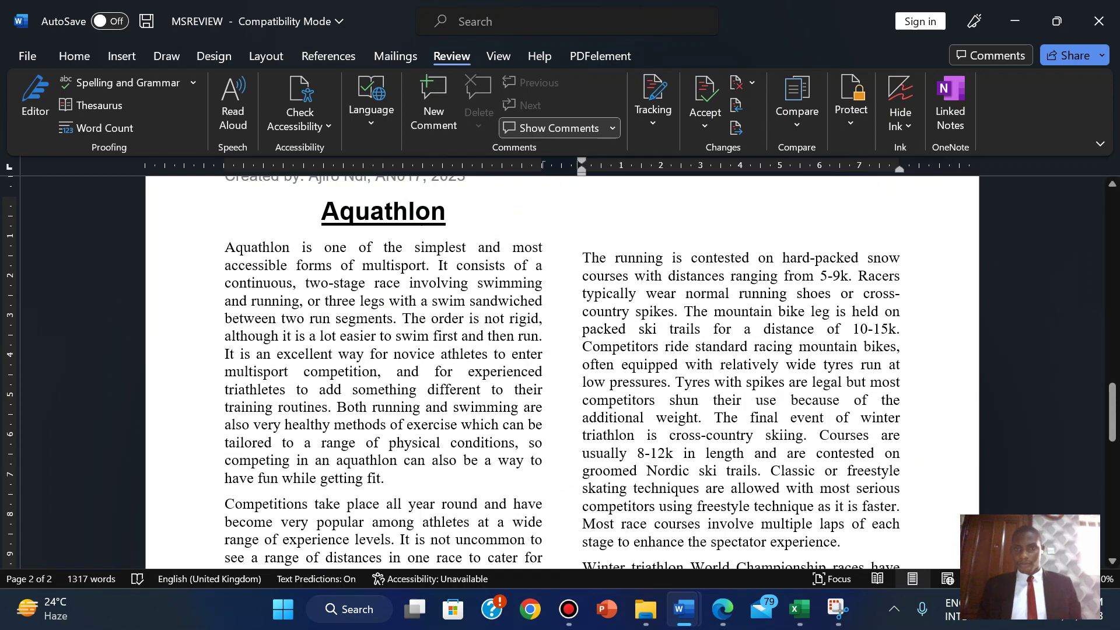
key("Return")
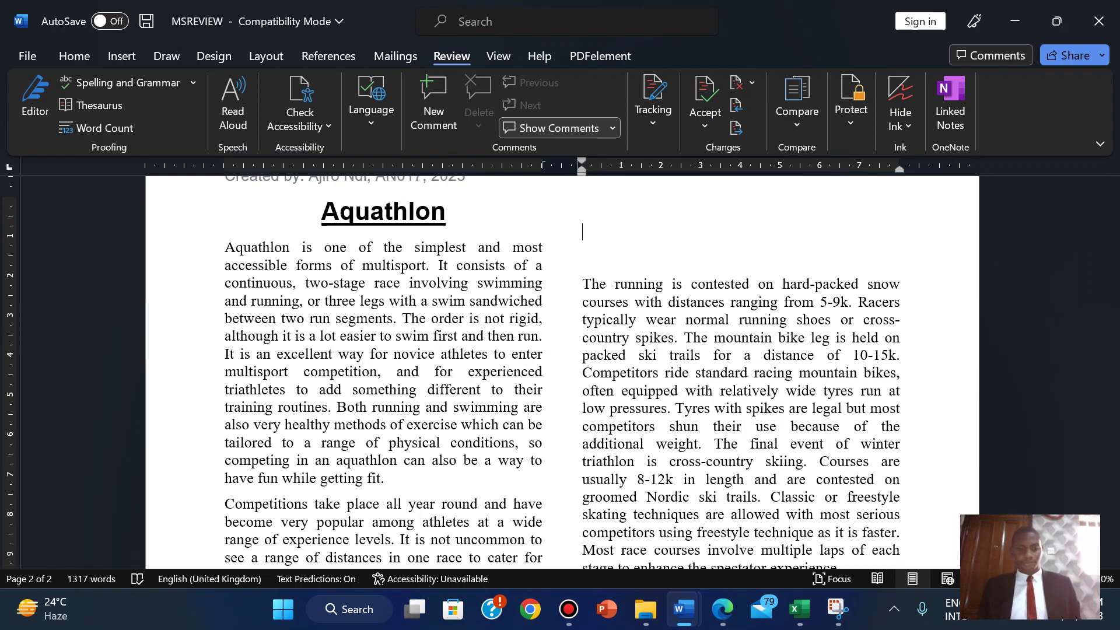
key("BackSpace")
- Delete the blank lines above the snow picture, add one below the paragraph, and select the picture
scroll(277, 505, "down", 10)
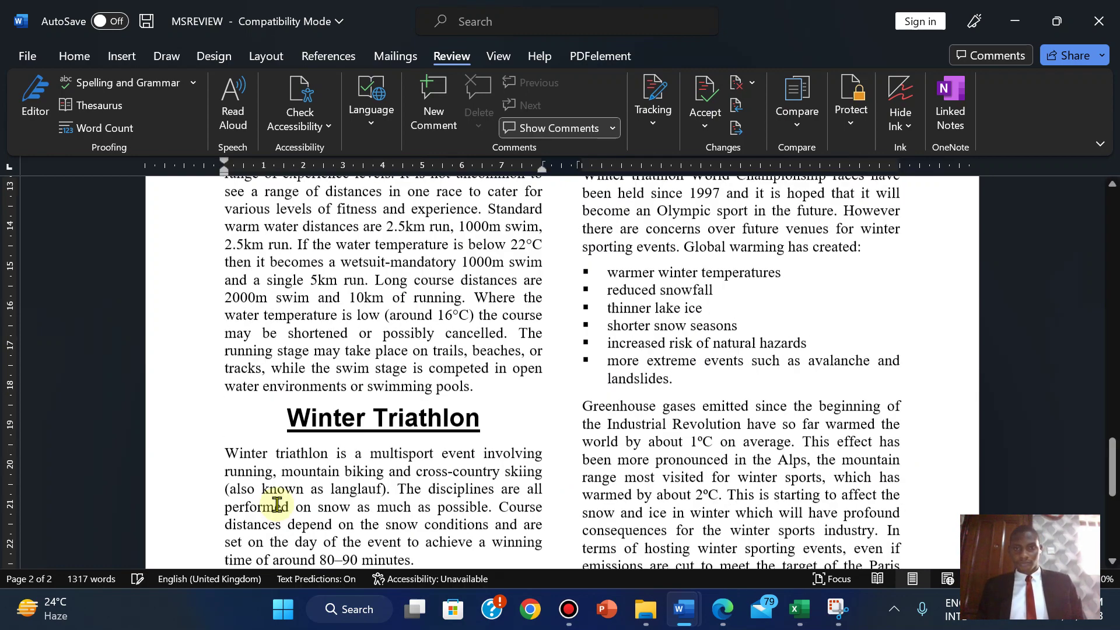
left_click(277, 504)
key("BackSpace")
key("BackSpace")
key("BackSpace")
key("BackSpace")
key("BackSpace")
key("BackSpace")
key("BackSpace")
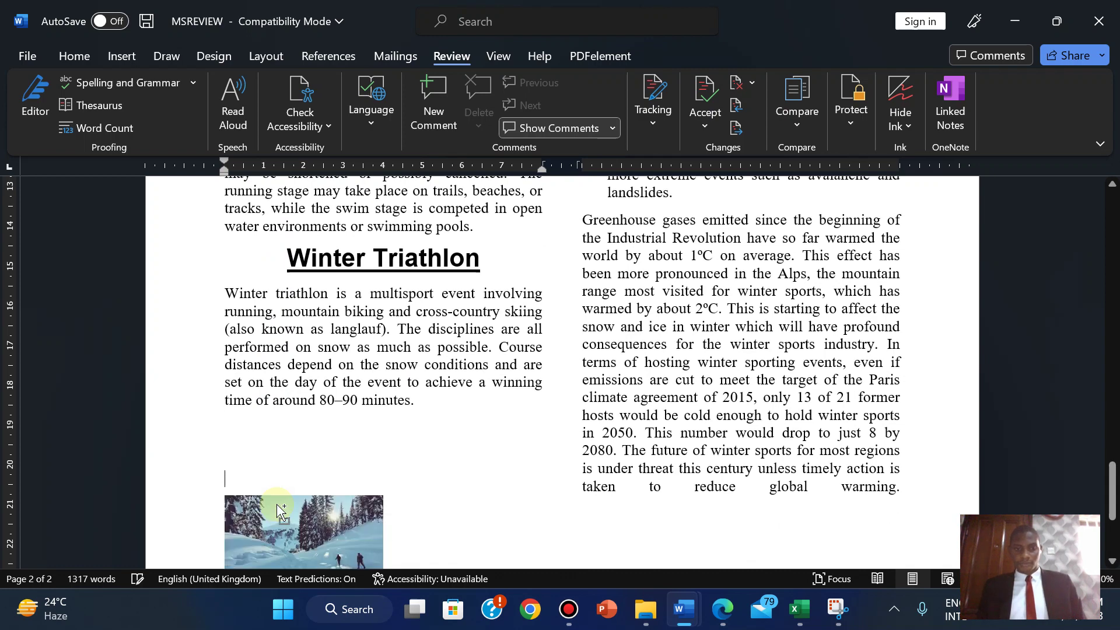
key("BackSpace")
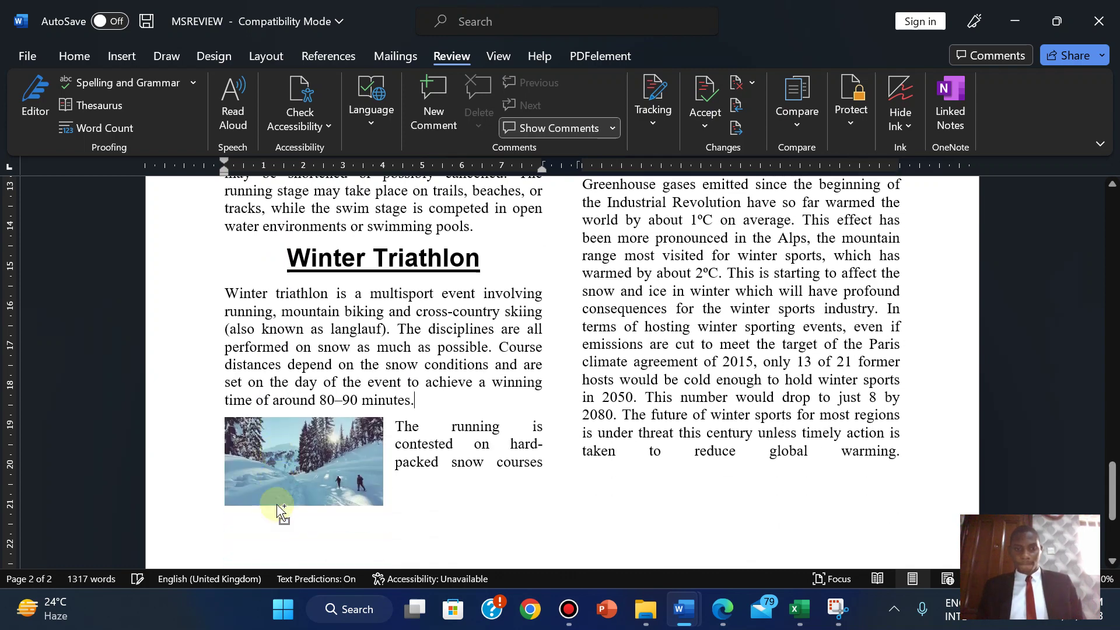
key("Return")
key("Return")
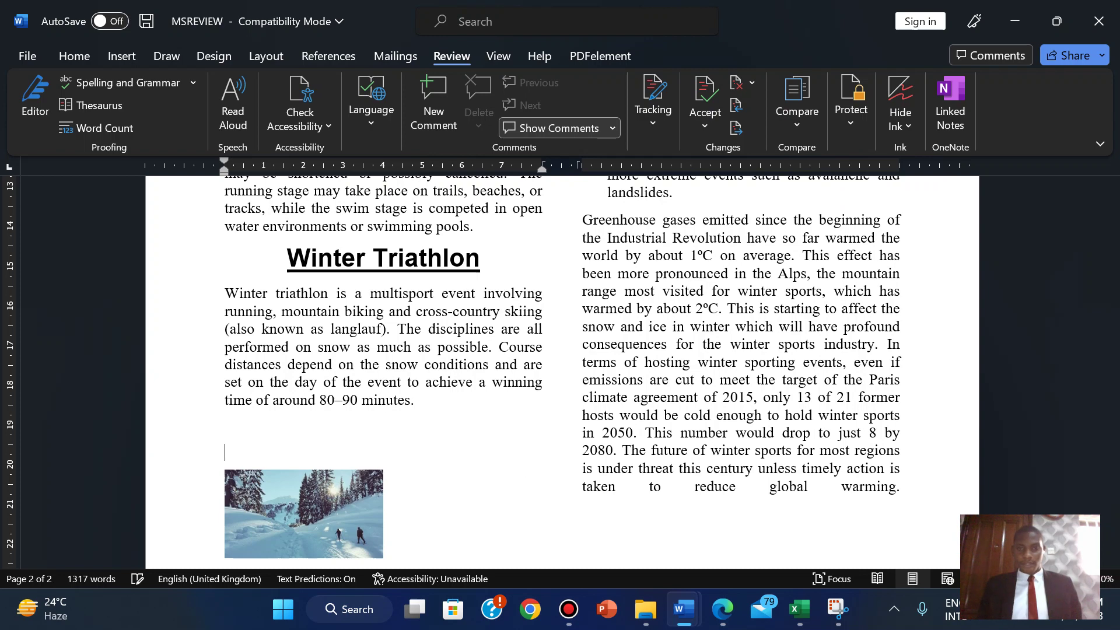
left_click(264, 512)
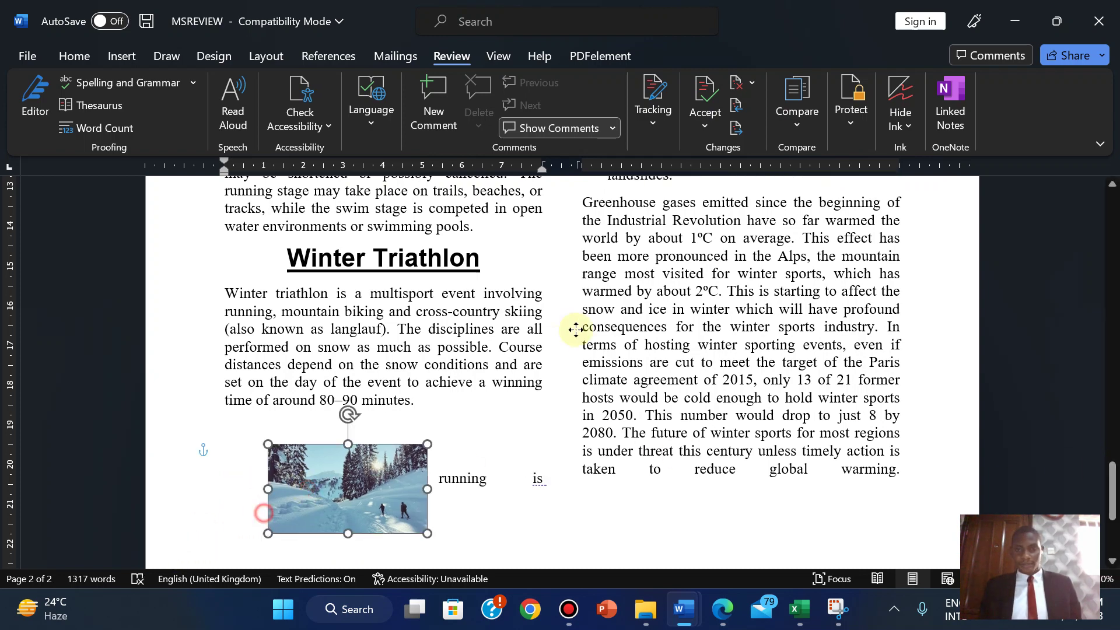
- Drag the snow picture up to the top of page 2's right column
left_click_drag(575, 329, 585, 242)
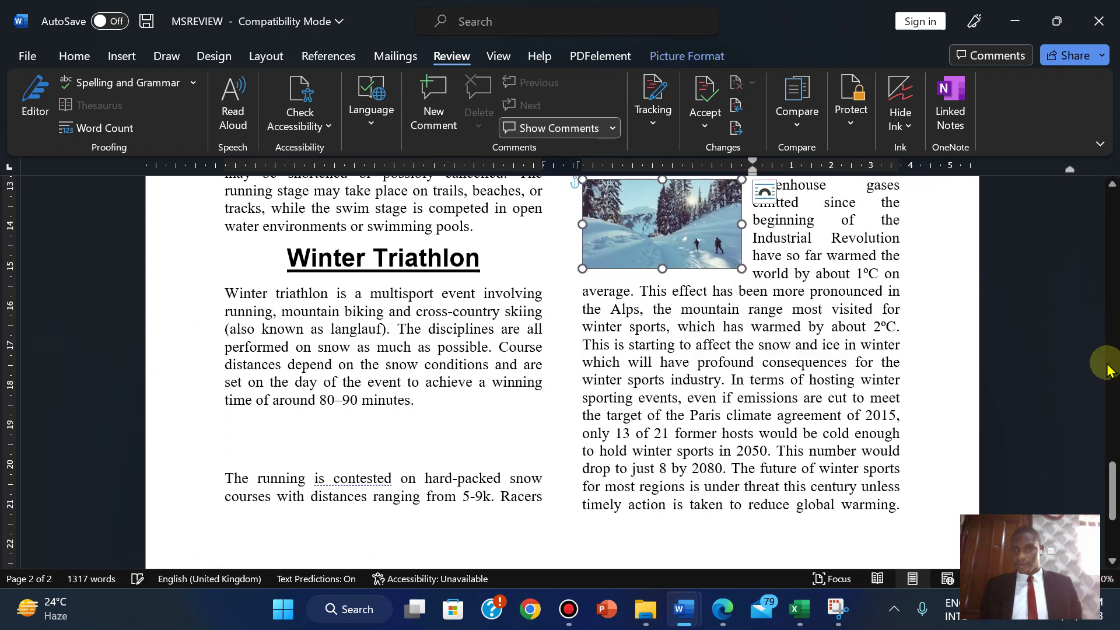
left_click_drag(1110, 492, 1109, 443)
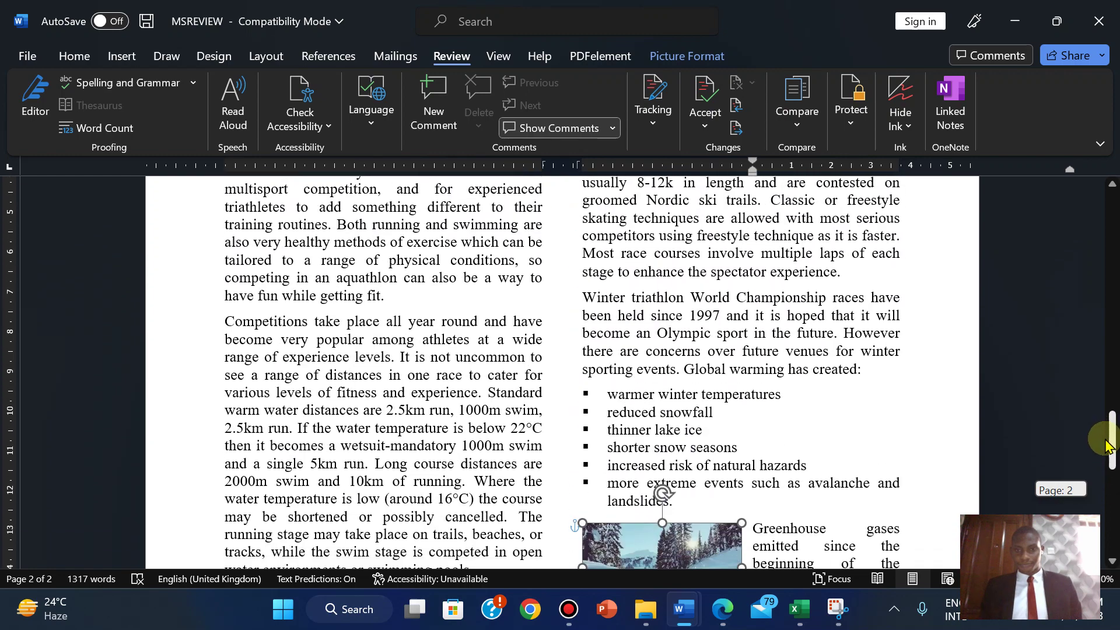
left_click_drag(664, 551, 651, 234)
mouse_move(1113, 442)
left_mouse_down()
mouse_move(1111, 420)
mouse_move(1111, 434)
left_mouse_up()
left_click_drag(675, 408, 671, 192)
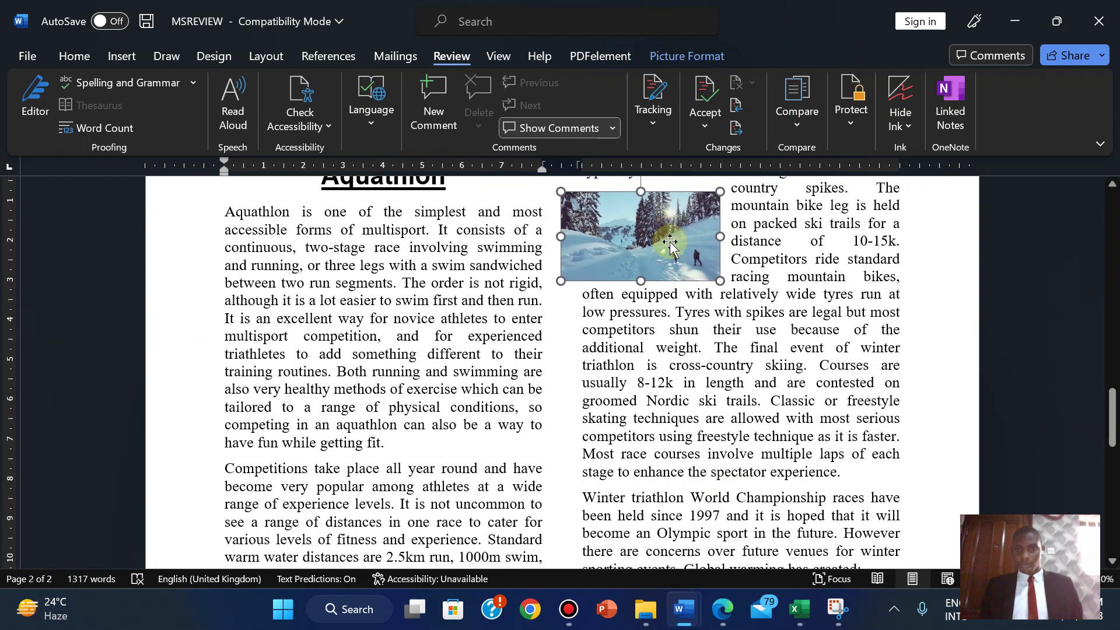
left_click_drag(1110, 432, 1108, 403)
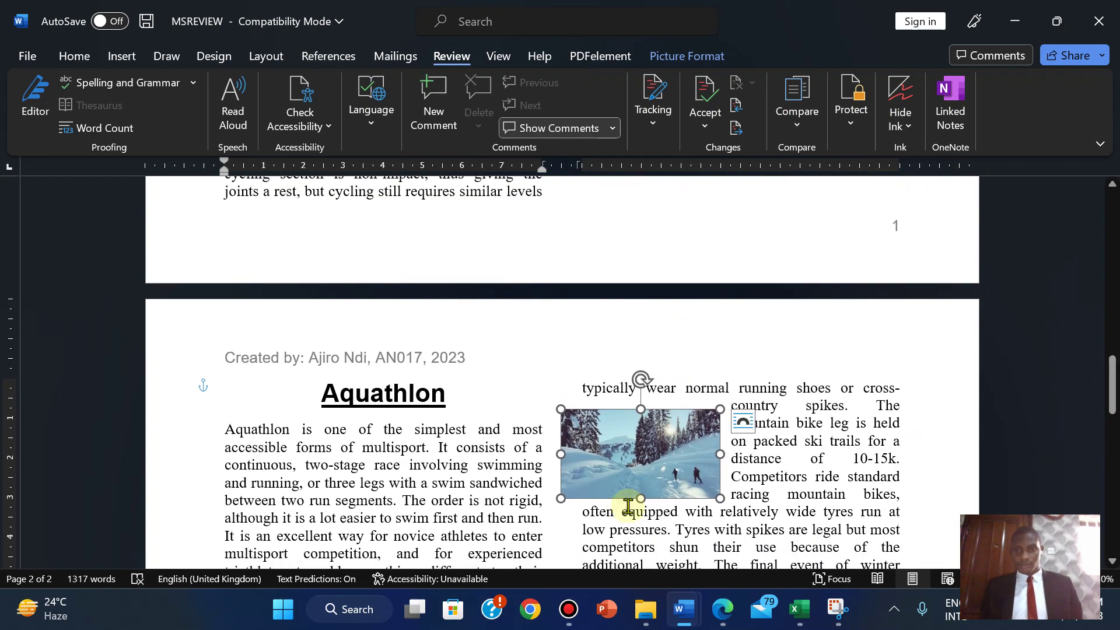
left_click_drag(621, 461, 643, 435)
left_click_drag(1112, 362, 1111, 455)
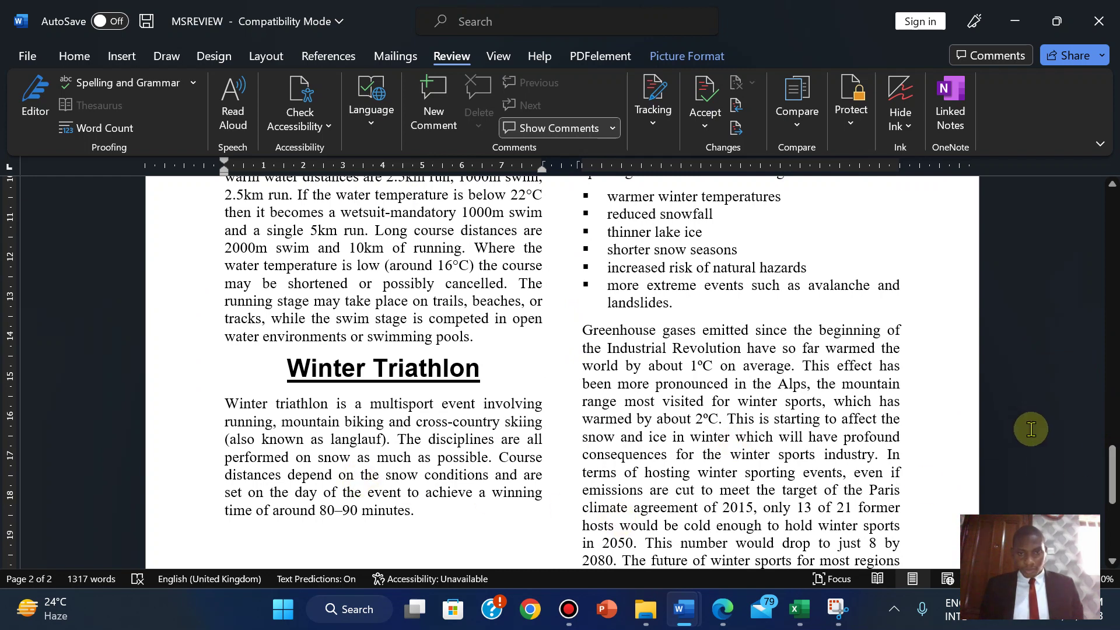
left_click_drag(1114, 470, 1114, 493)
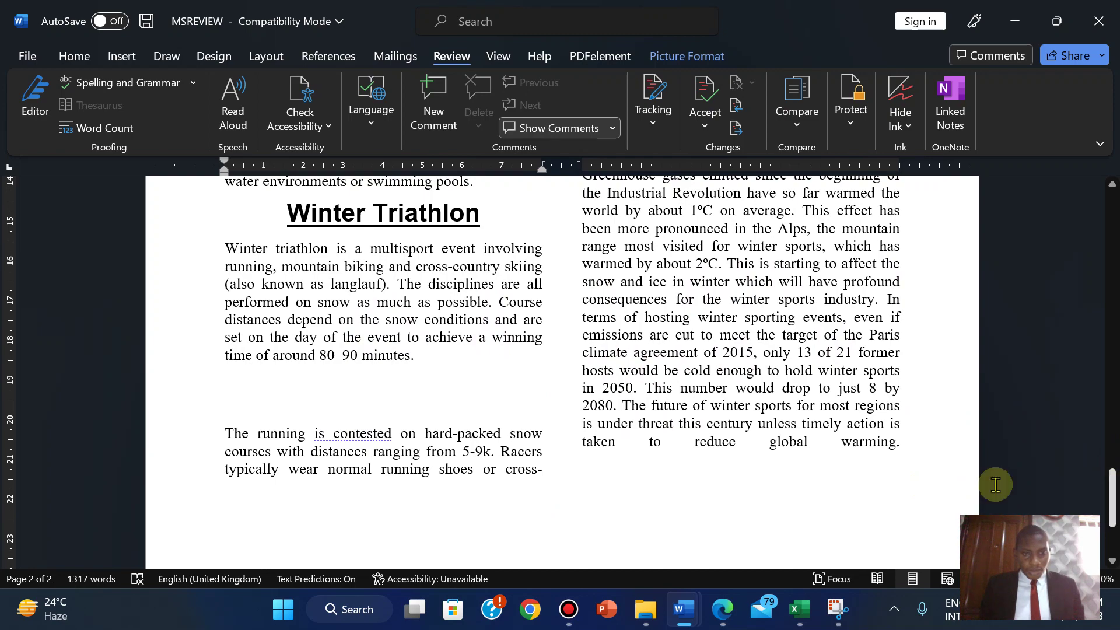
- Add a line above 'The running' so the paragraph moves across beside the picture
left_click(254, 402)
key("Return")
key("Return")
key("Return")
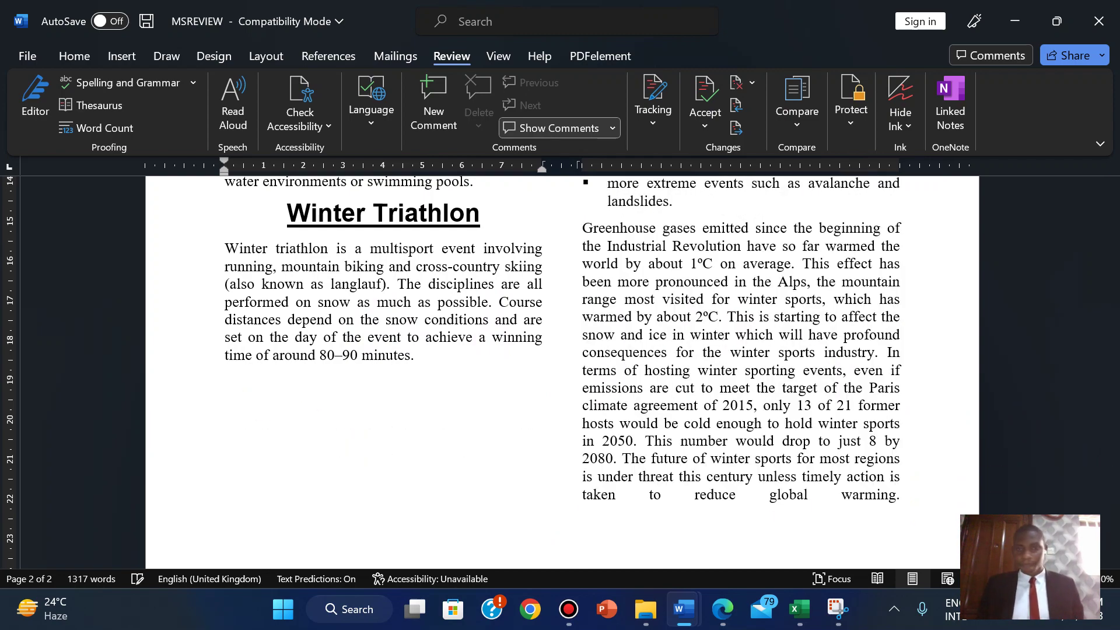
left_click_drag(1111, 496, 1110, 380)
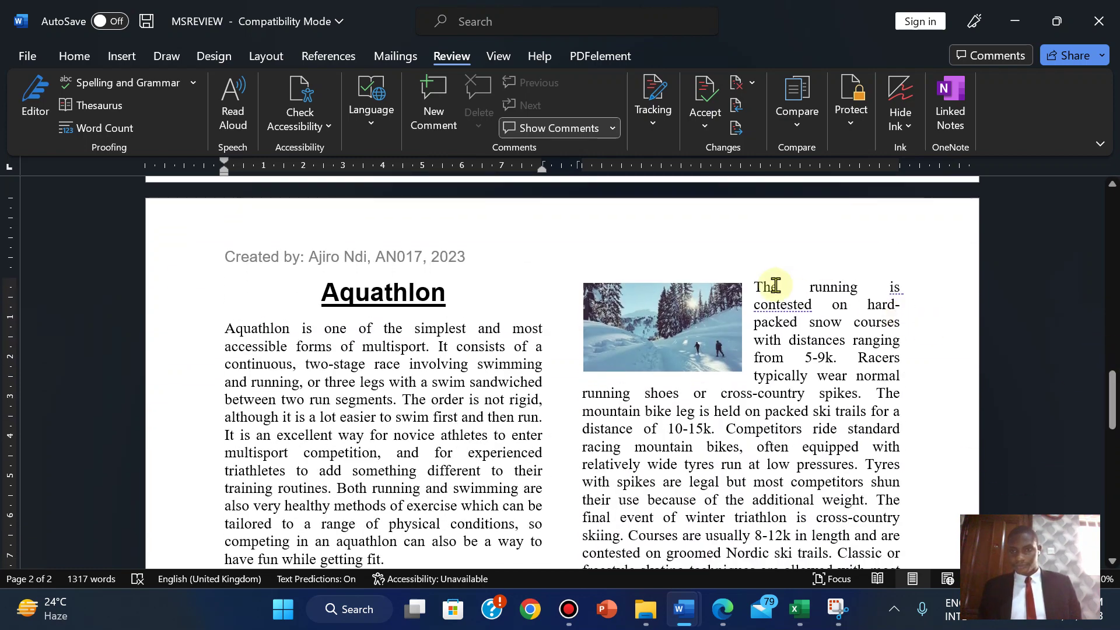
- Set the ski picture's text wrapping to Tight, after trying Square and Through, then deselect it
left_click(720, 304)
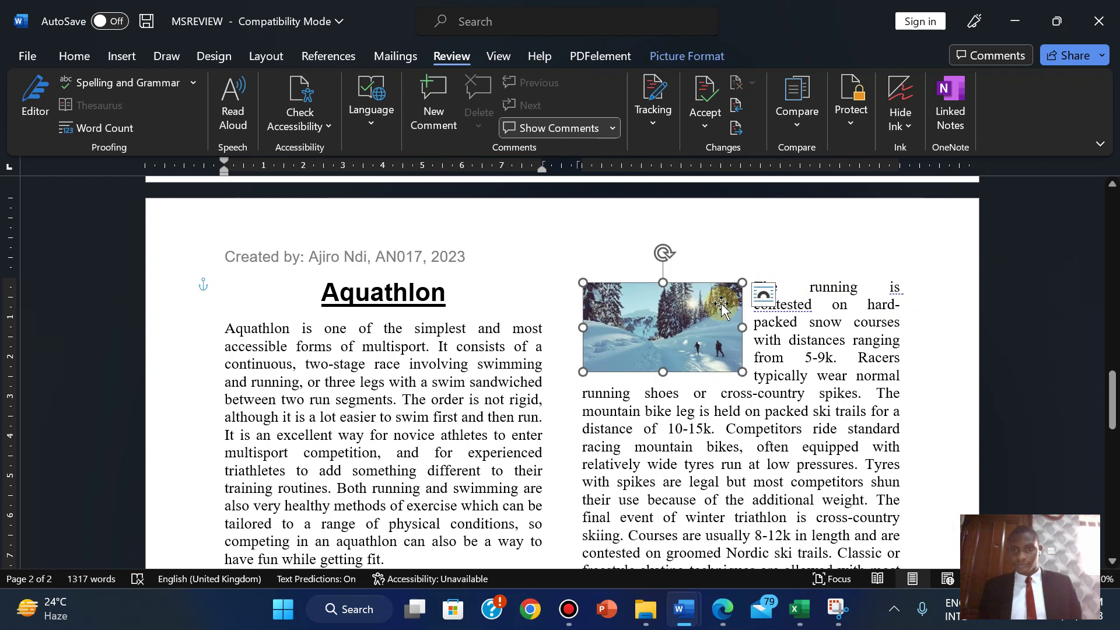
left_click(687, 59)
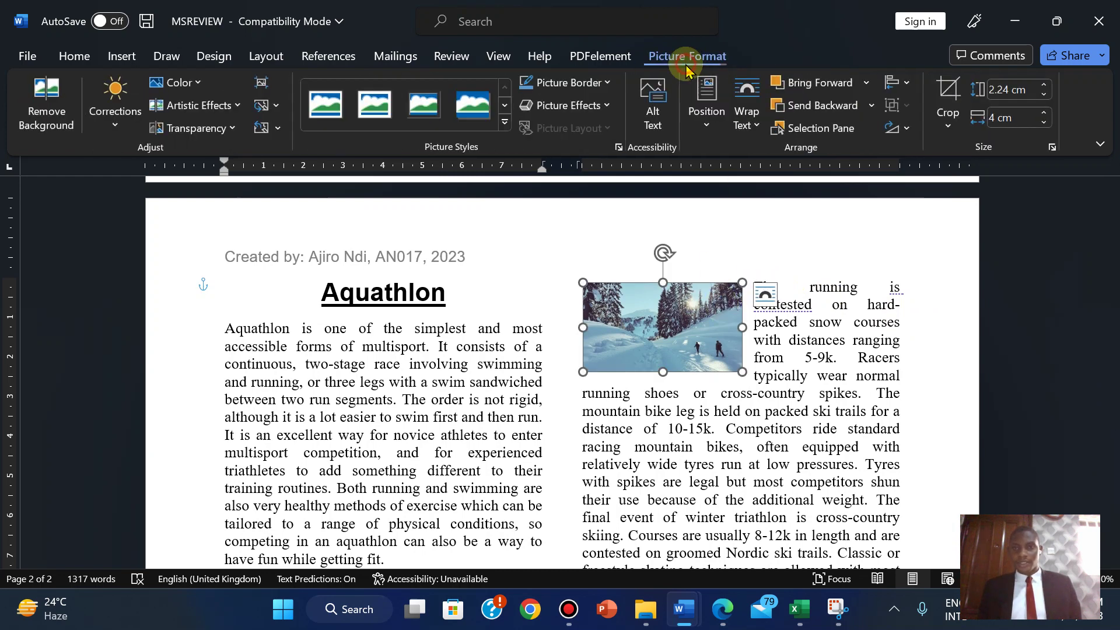
left_click(746, 111)
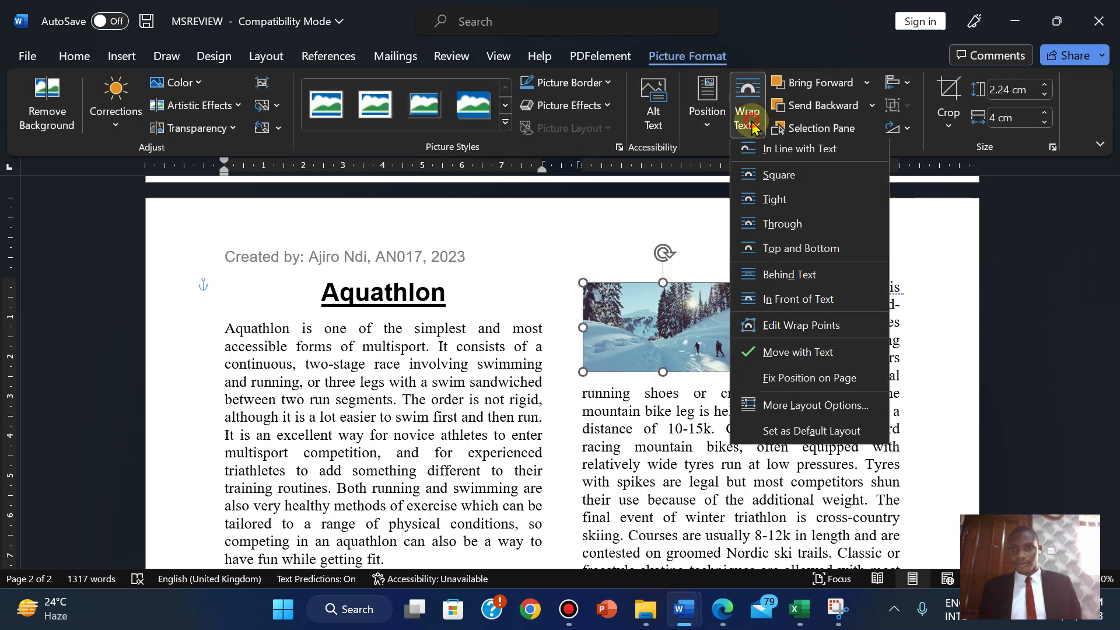
left_click(769, 179)
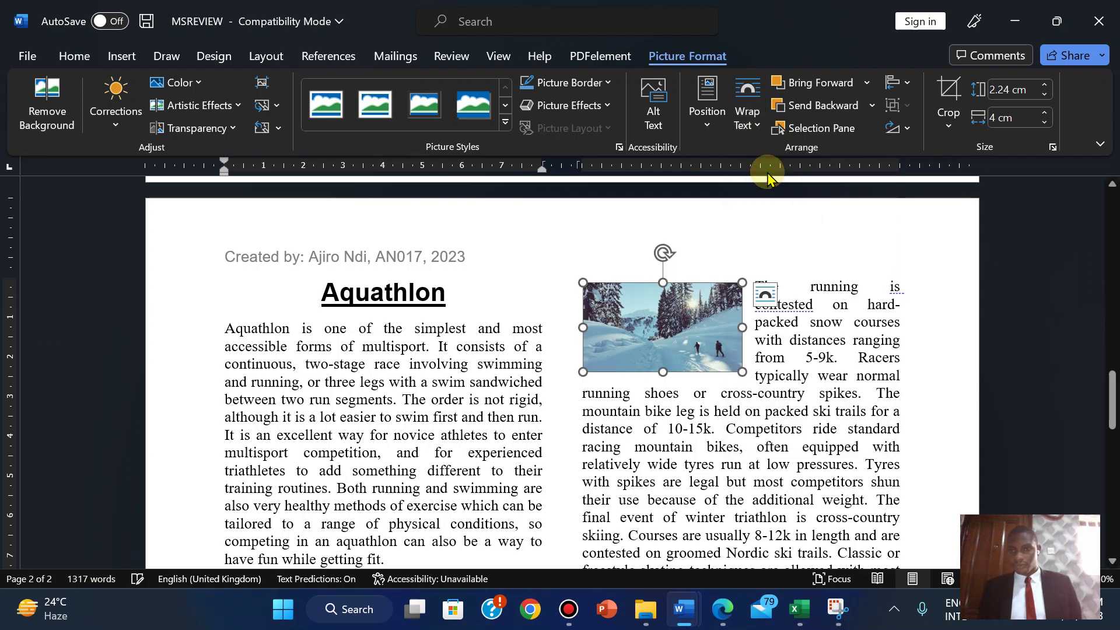
left_click(746, 110)
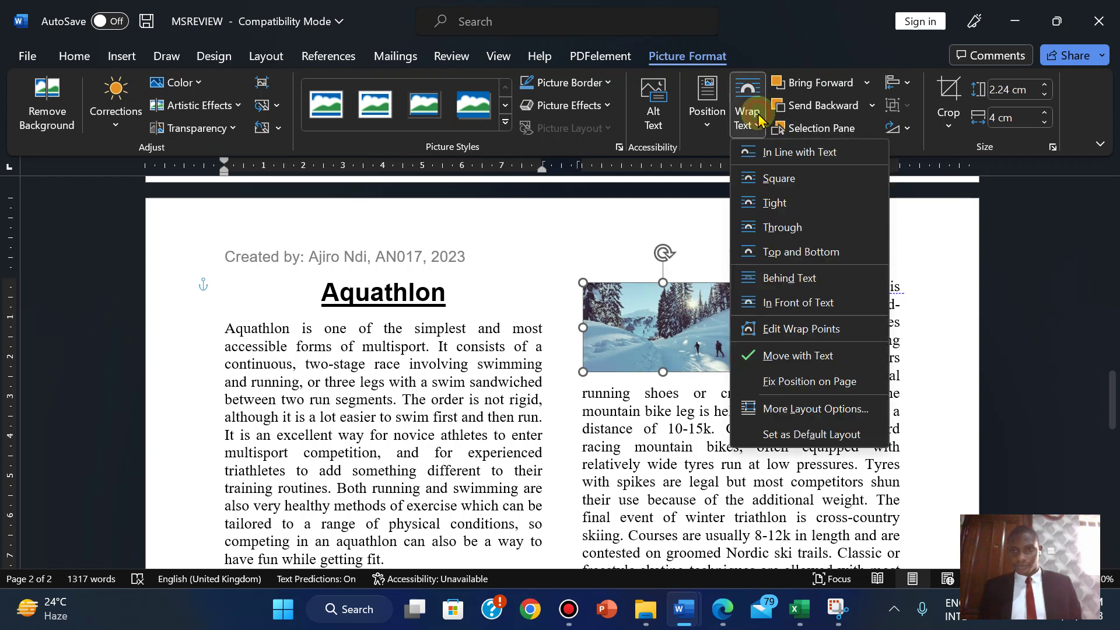
left_click(784, 236)
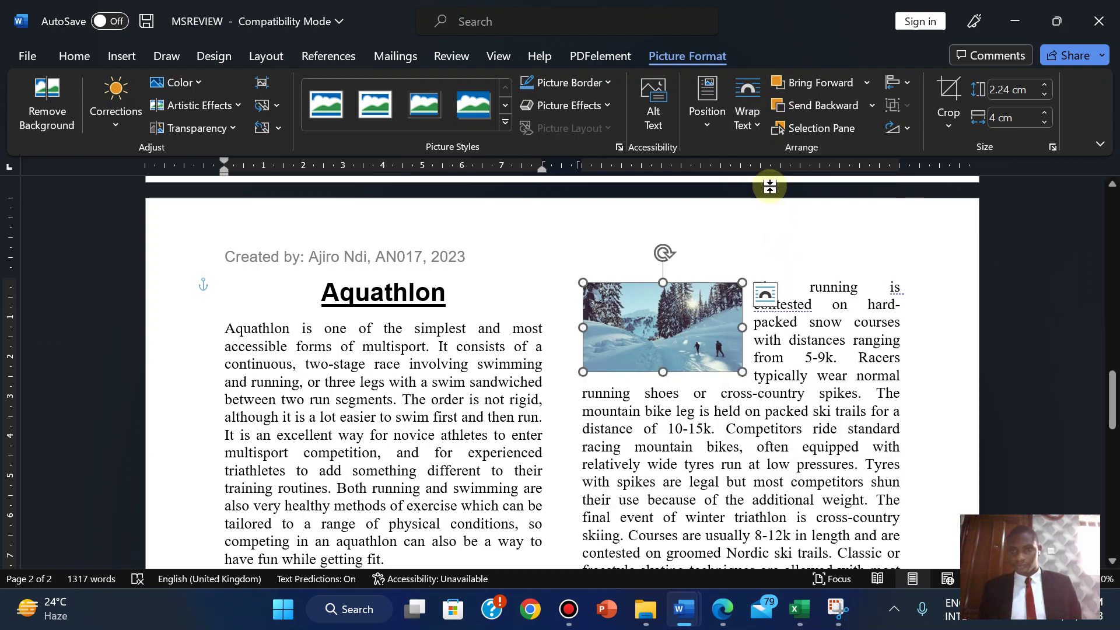
left_click(744, 130)
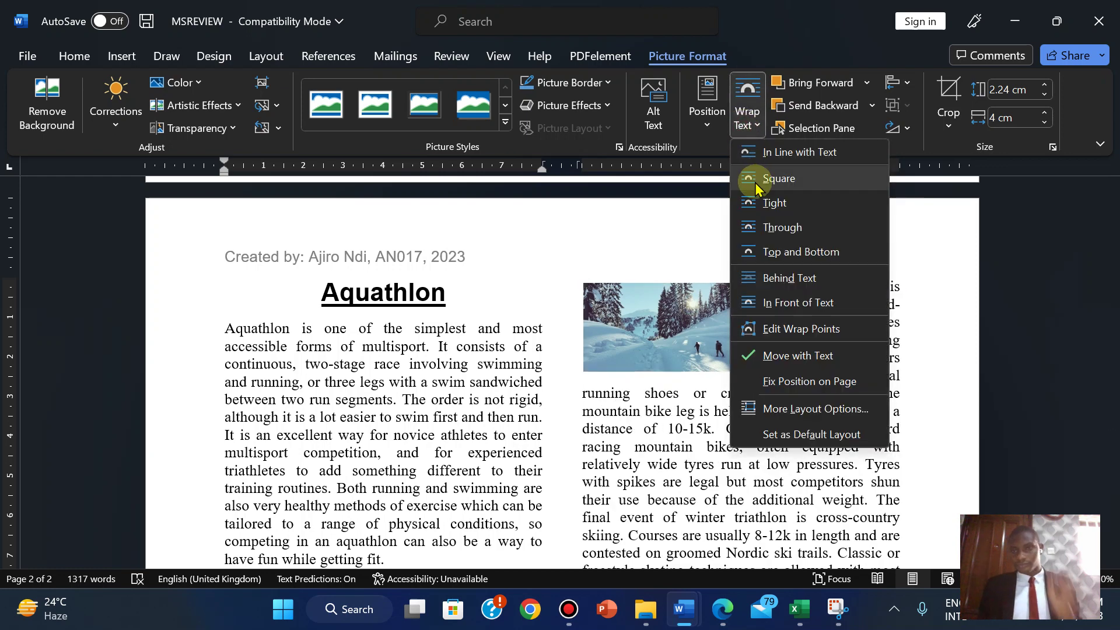
left_click(776, 204)
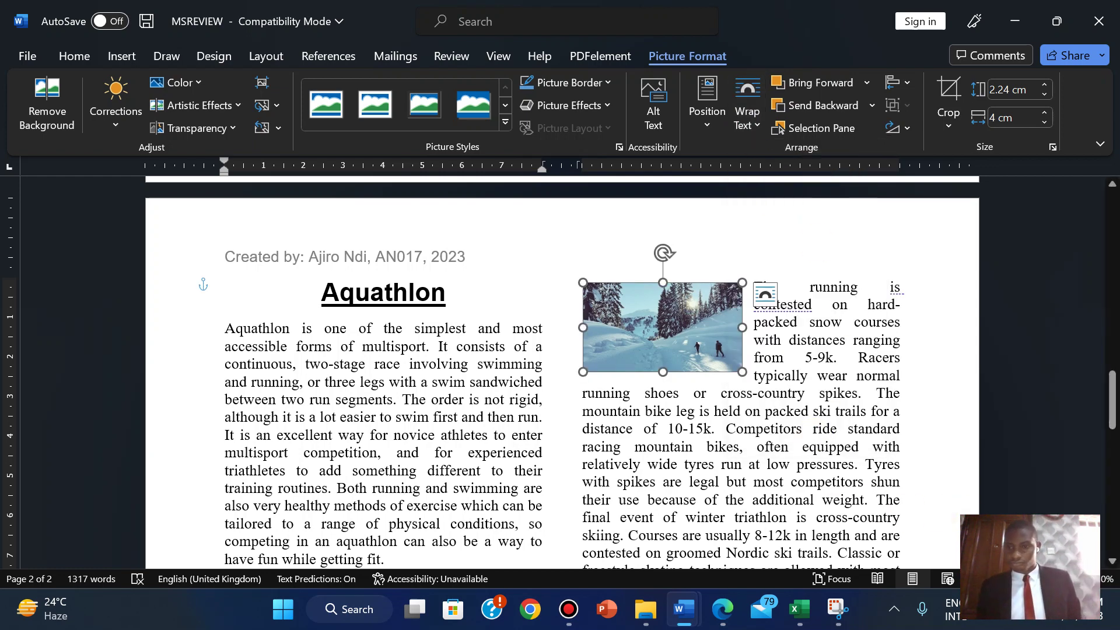
scroll(562, 373, "down", 6)
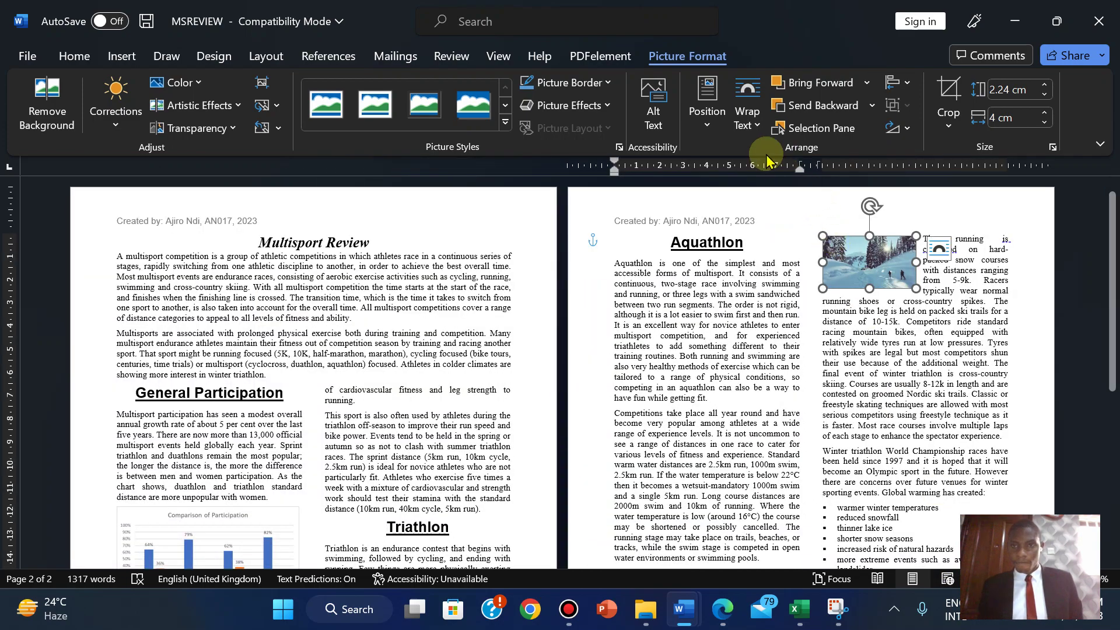
left_click(748, 125)
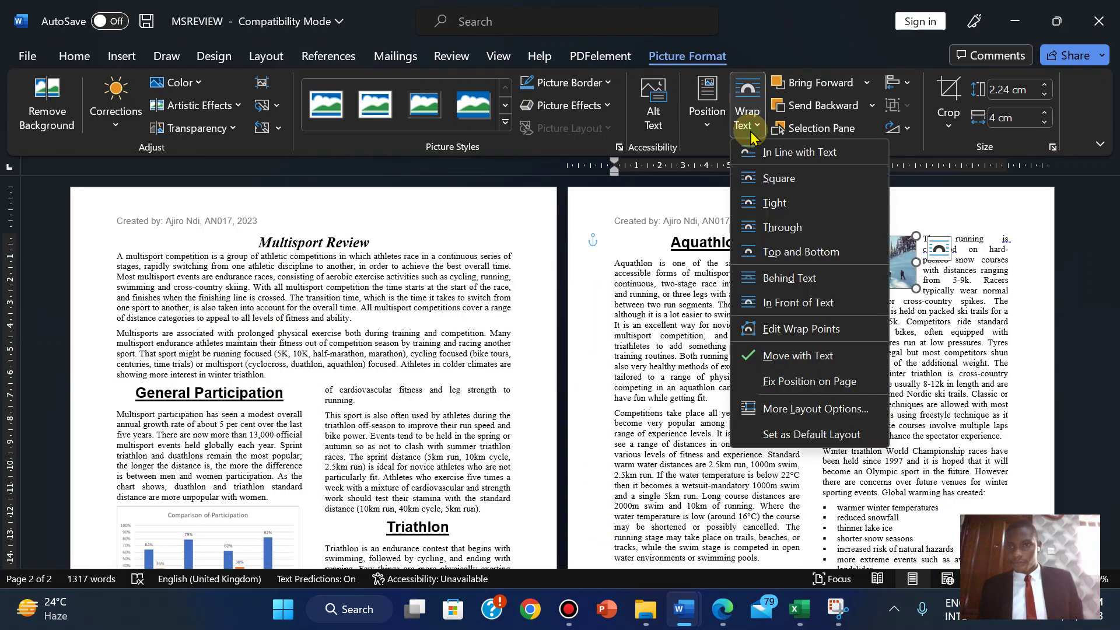
left_click(771, 202)
left_click(923, 357)
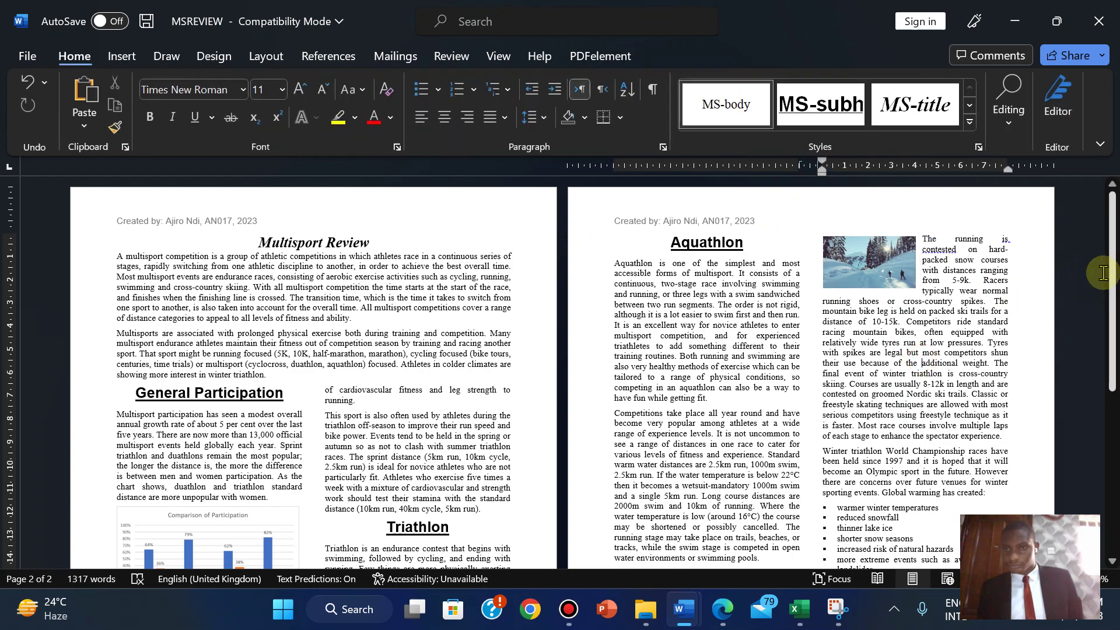
left_click_drag(1111, 286, 1113, 464)
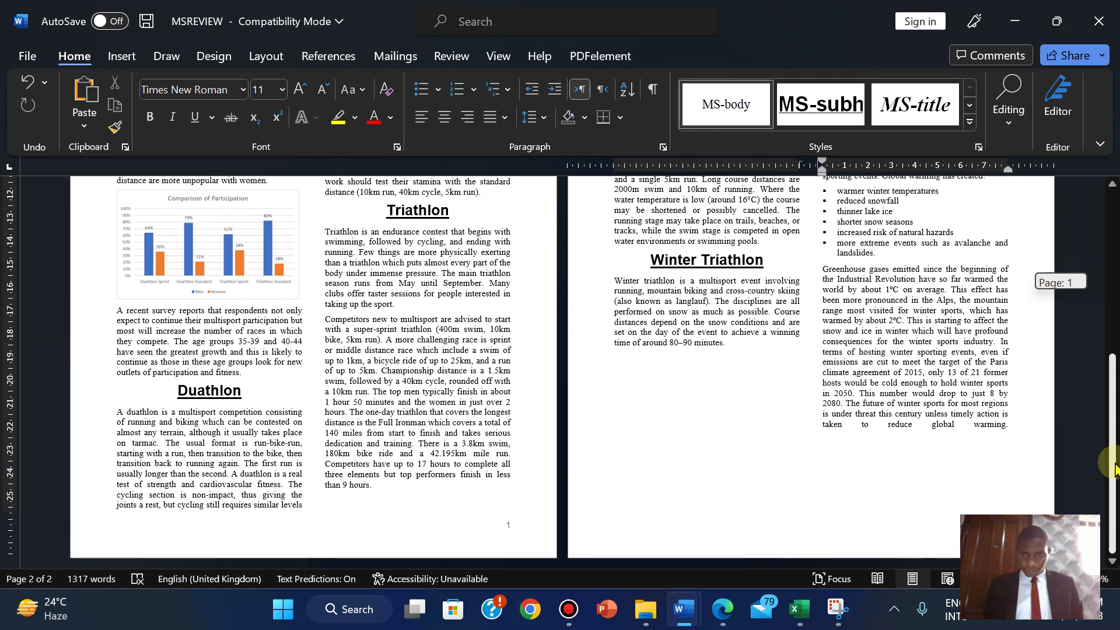
left_click_drag(1114, 464, 1114, 464)
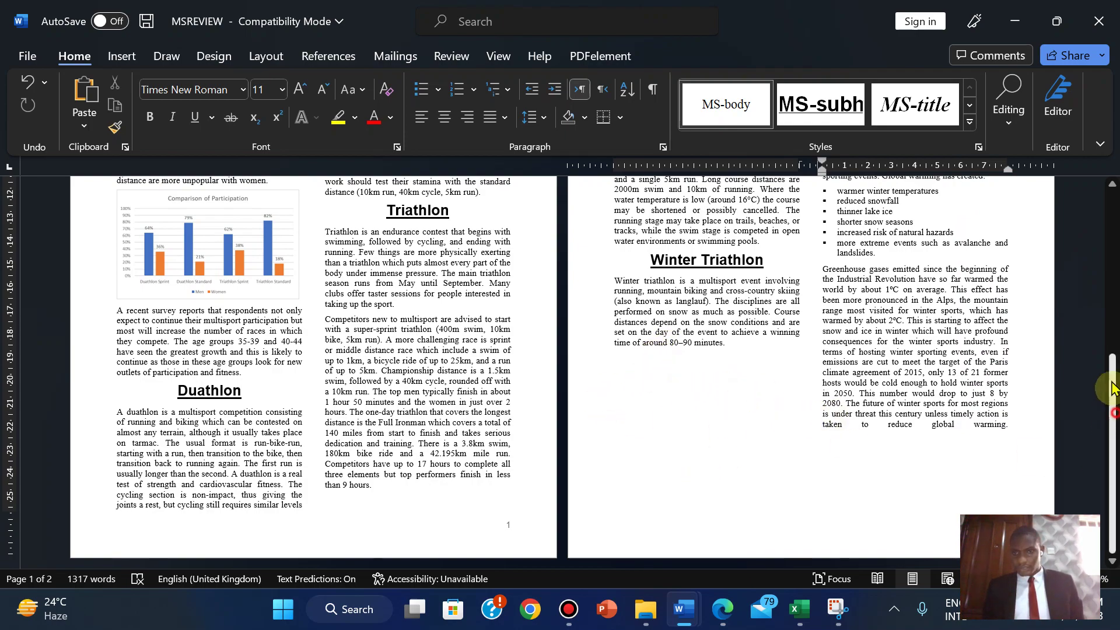
mouse_move(1113, 388)
left_mouse_down()
mouse_move(1076, 233)
mouse_move(1097, 385)
left_mouse_up()
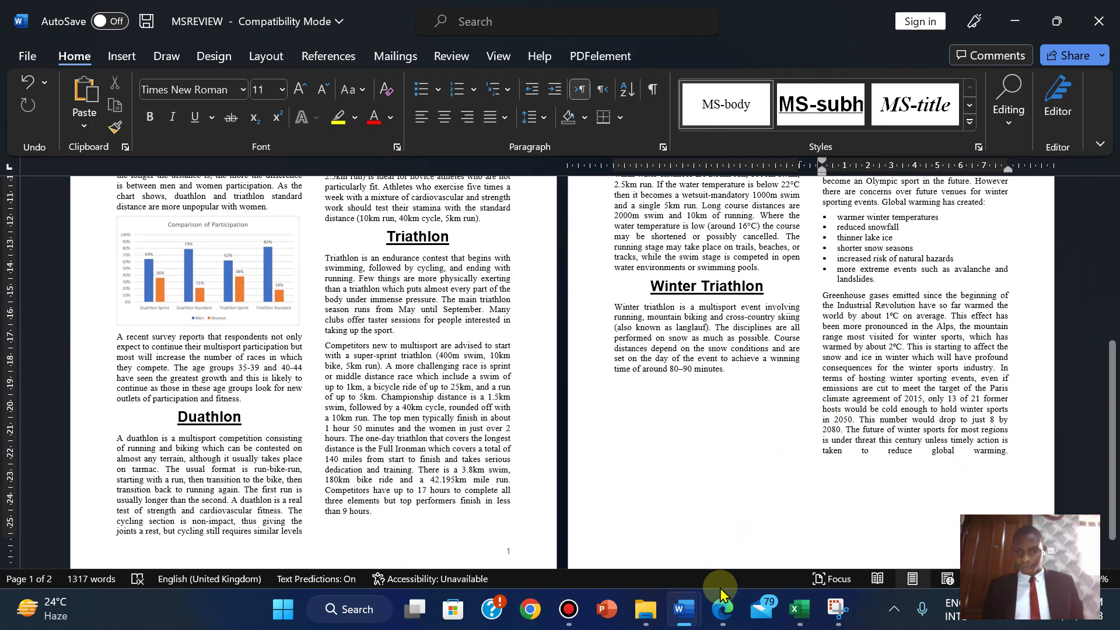
left_click(721, 609)
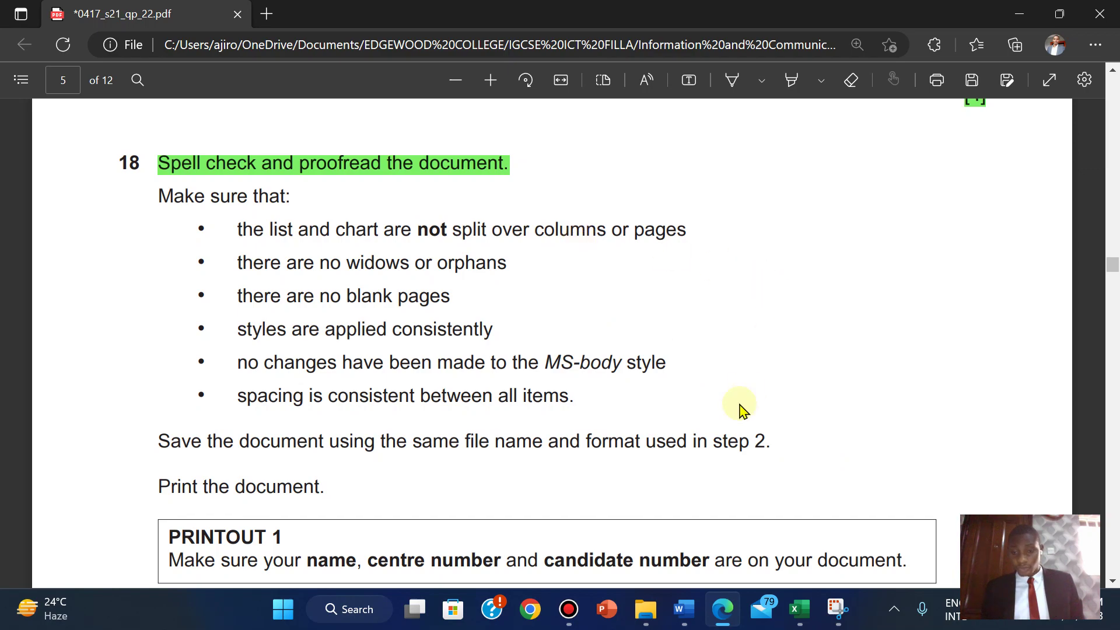
- Proofread MSREVIEW against the task 18 checklist, switching between Word and the question paper
mouse_move(697, 613)
left_click(750, 554)
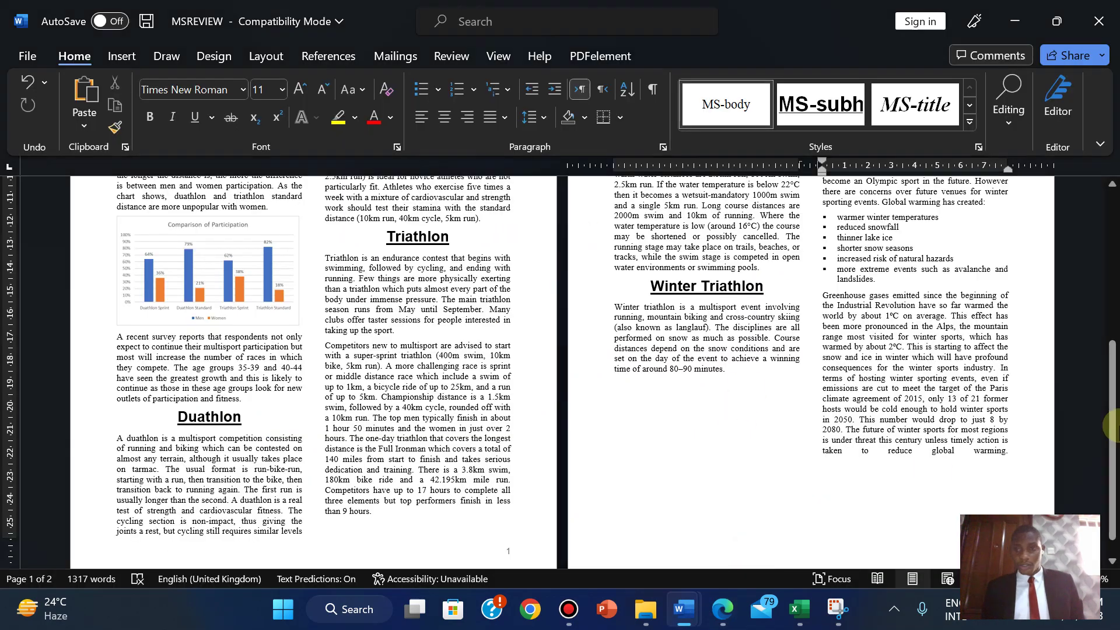
left_click_drag(1112, 438, 1112, 471)
left_click(722, 609)
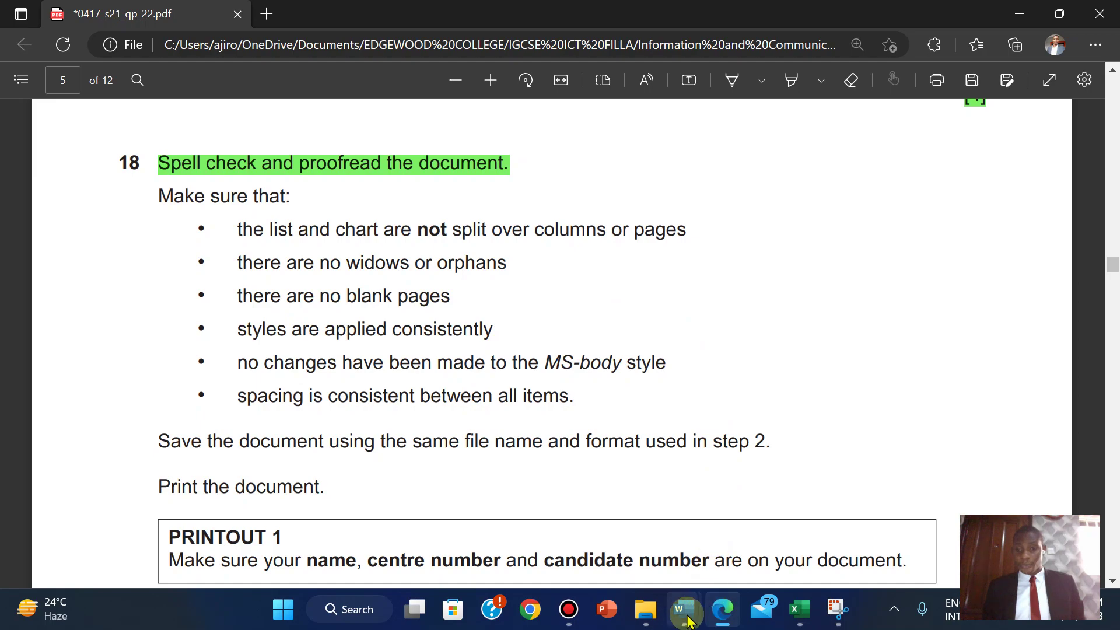
mouse_move(684, 609)
left_click(799, 524)
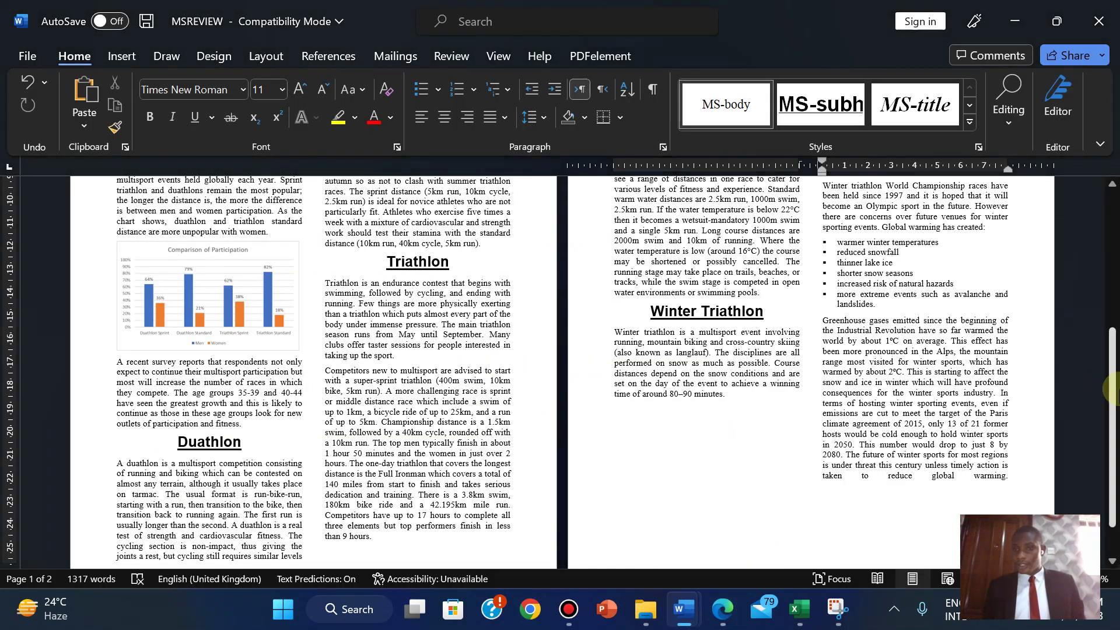
left_click_drag(1111, 413, 1106, 348)
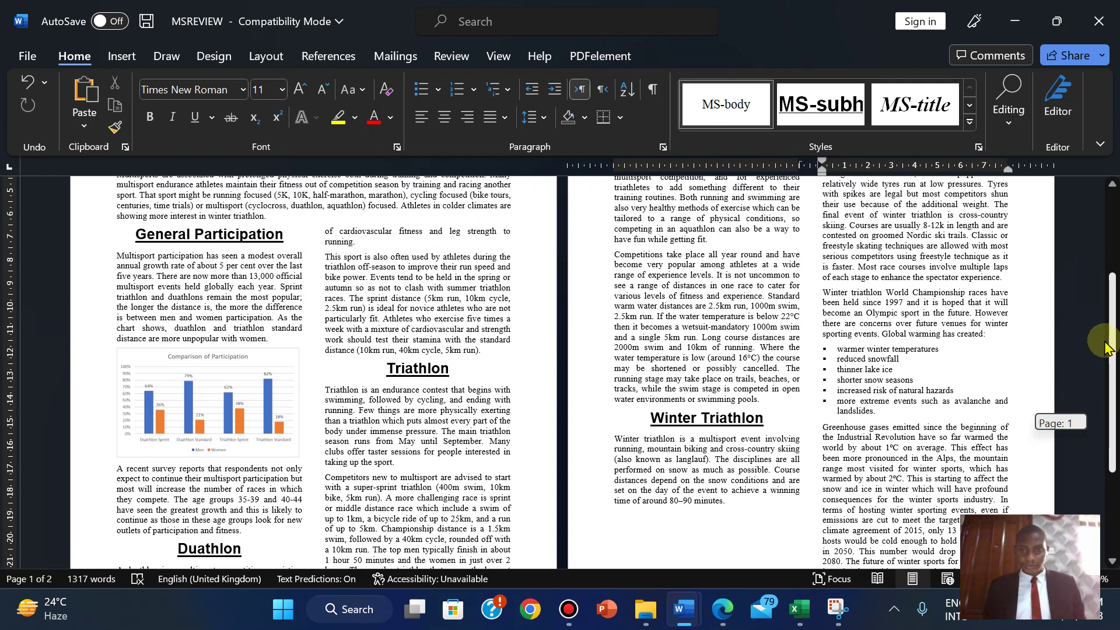
left_click_drag(1106, 348, 1111, 417)
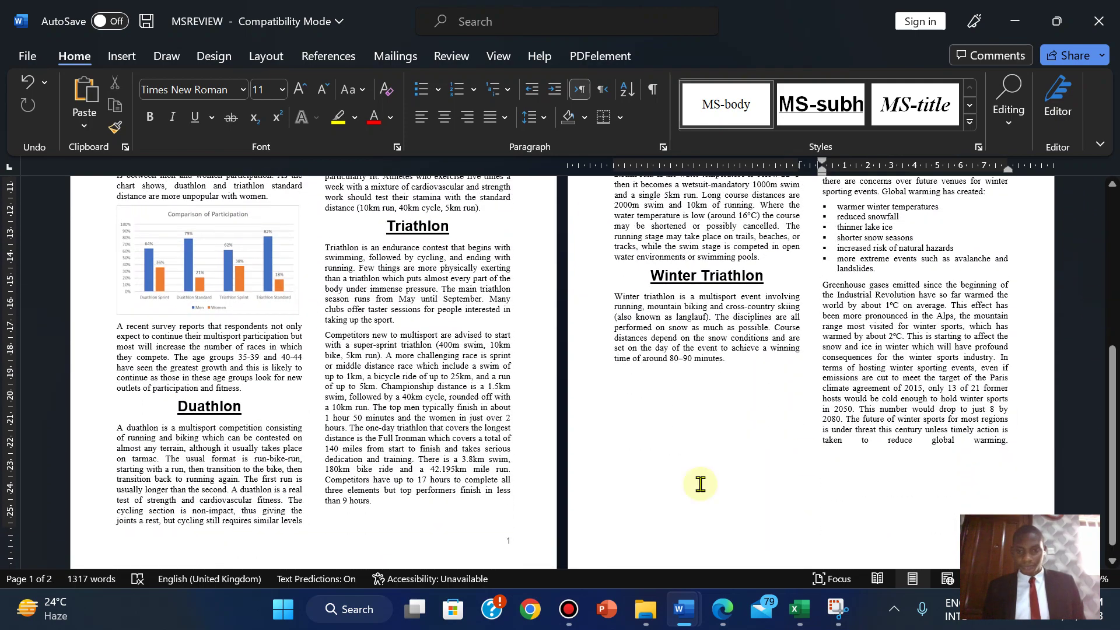
mouse_move(721, 615)
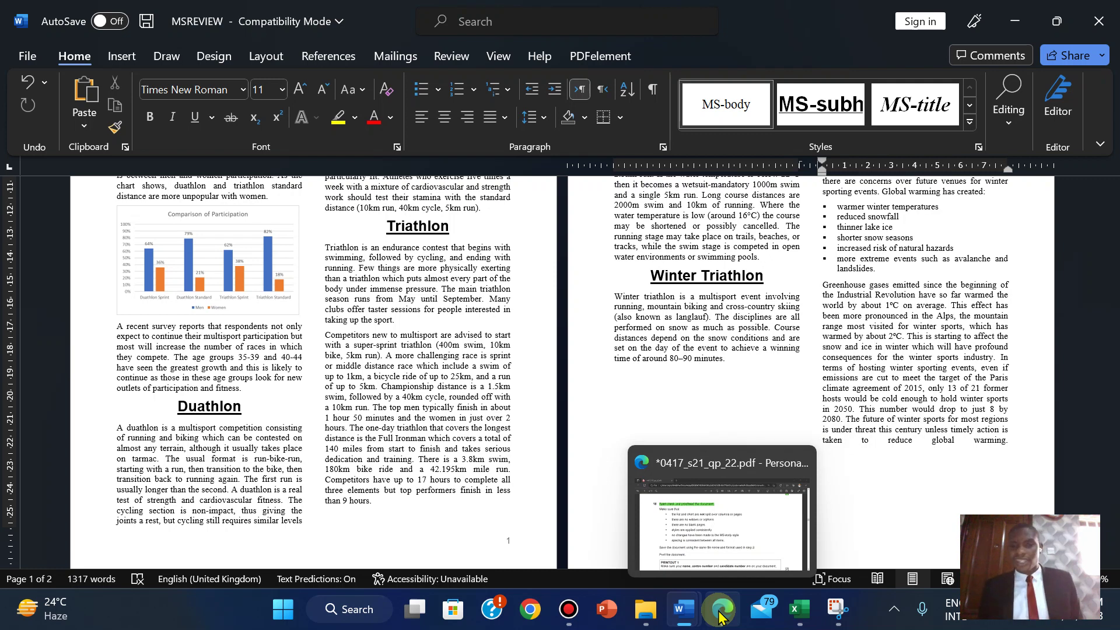
left_click(721, 615)
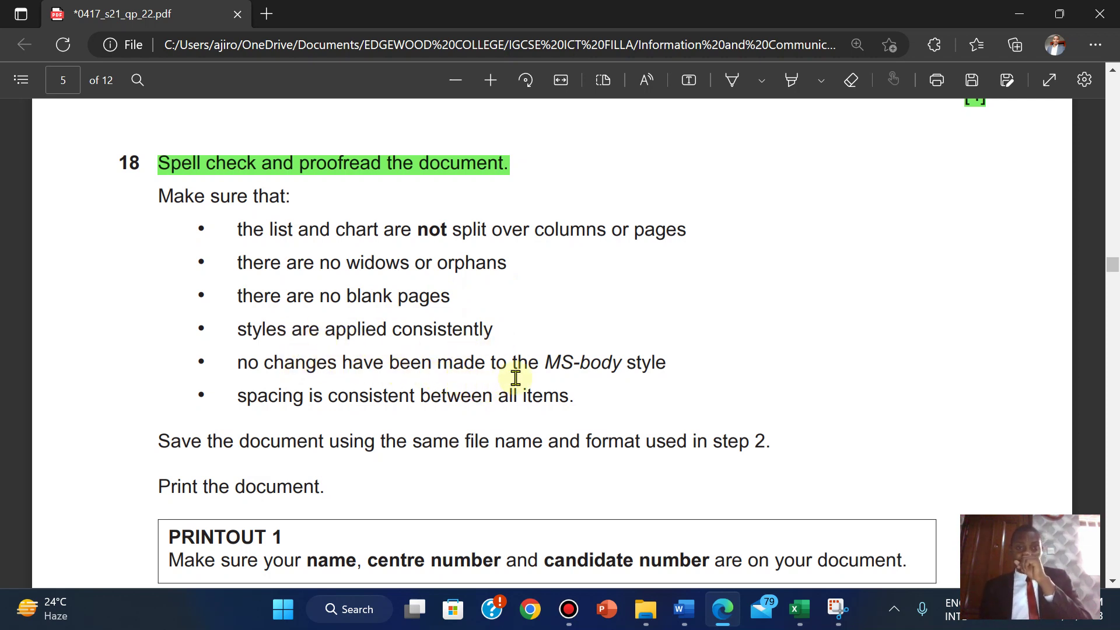
mouse_move(683, 610)
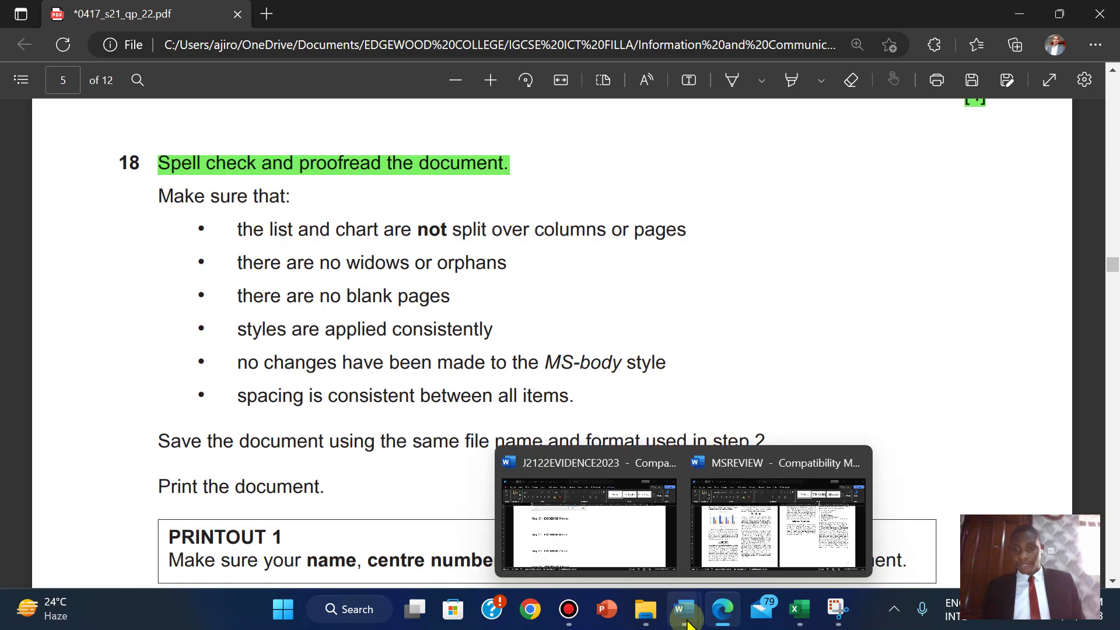
left_click(772, 519)
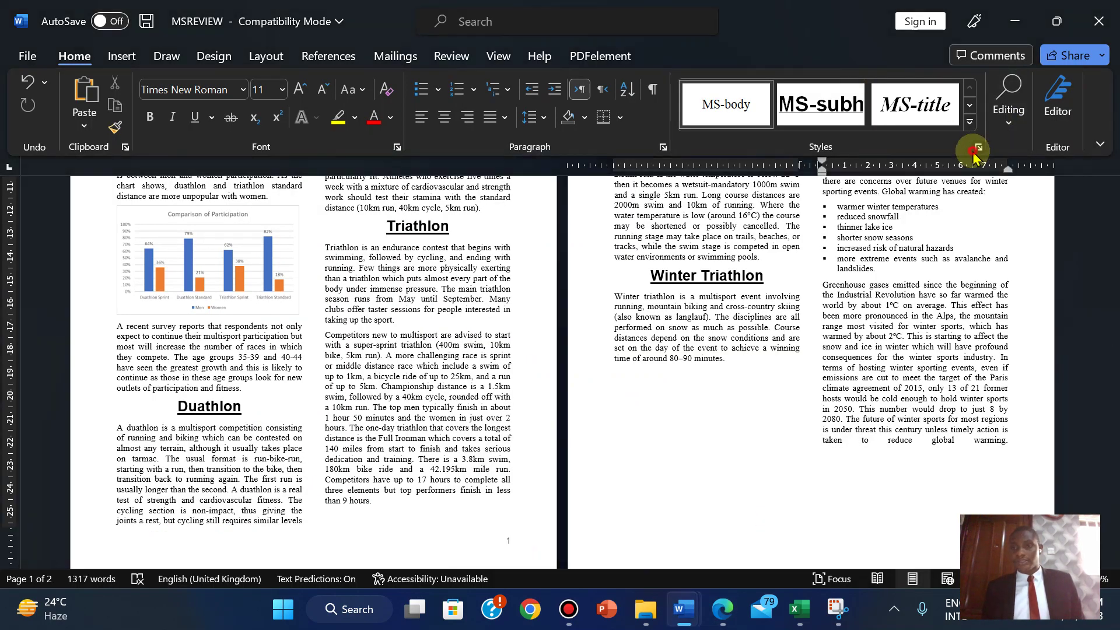
- Open the Styles pane and check the styles of the Triathlon and running paragraphs
left_click(978, 147)
left_click(577, 346)
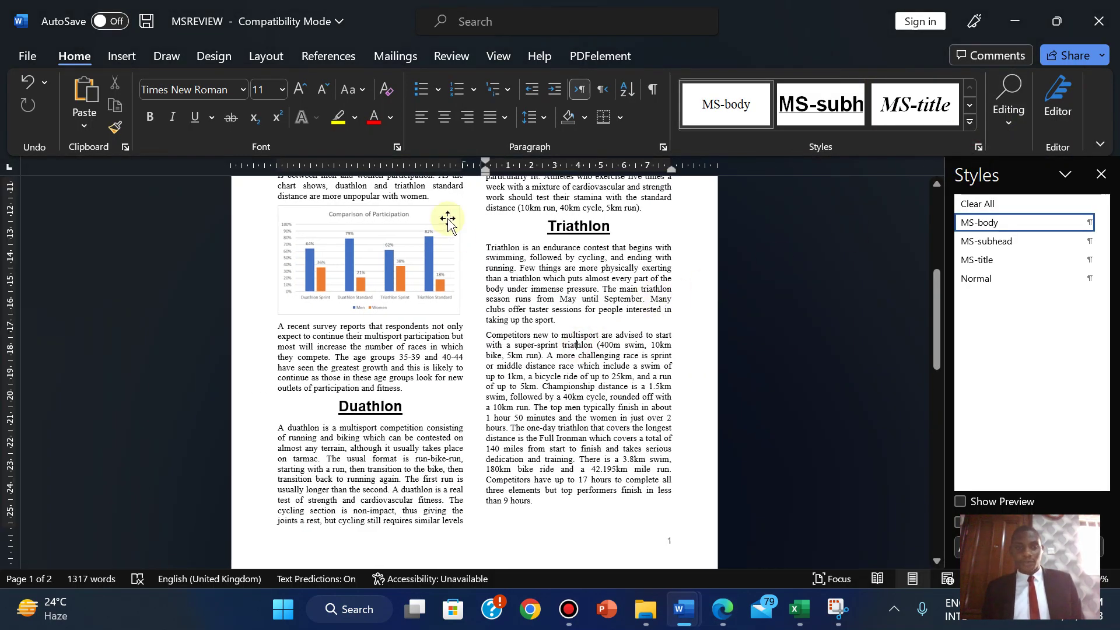
left_click_drag(926, 295, 932, 405)
left_click(557, 356)
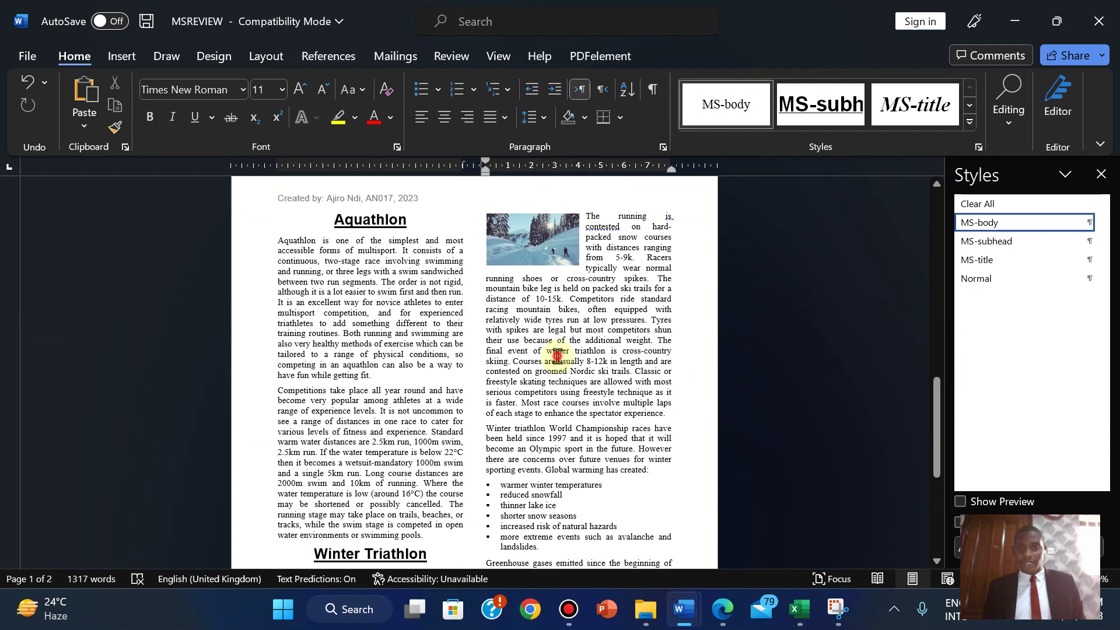
left_click(610, 257)
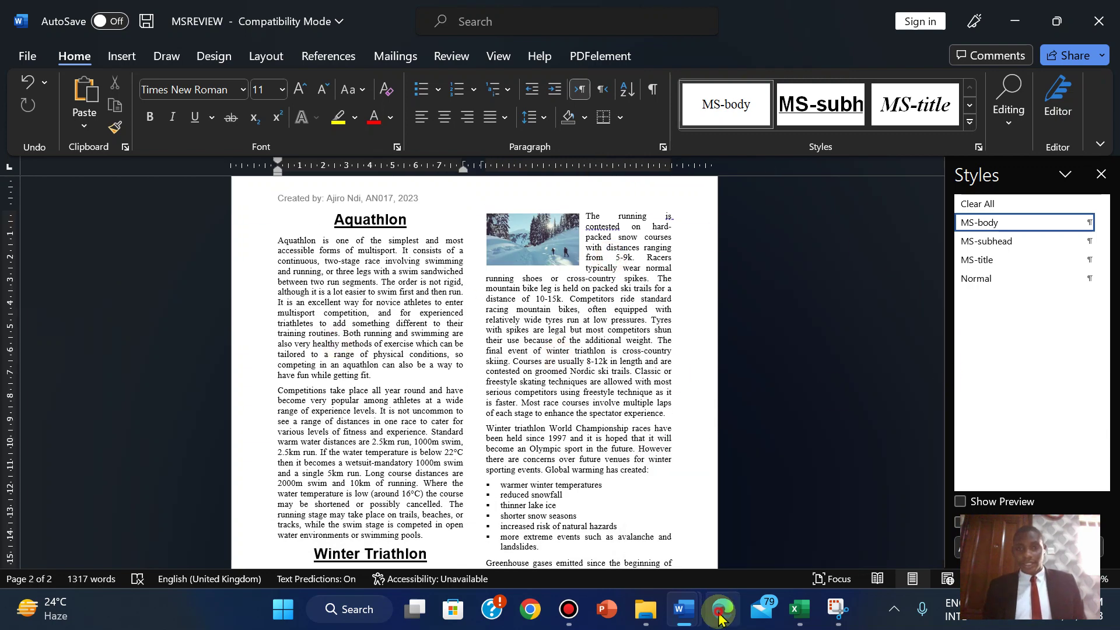
- Reread task 17 on the question paper, then return to MSREVIEW
left_click(722, 608)
left_click_drag(1111, 267, 1108, 258)
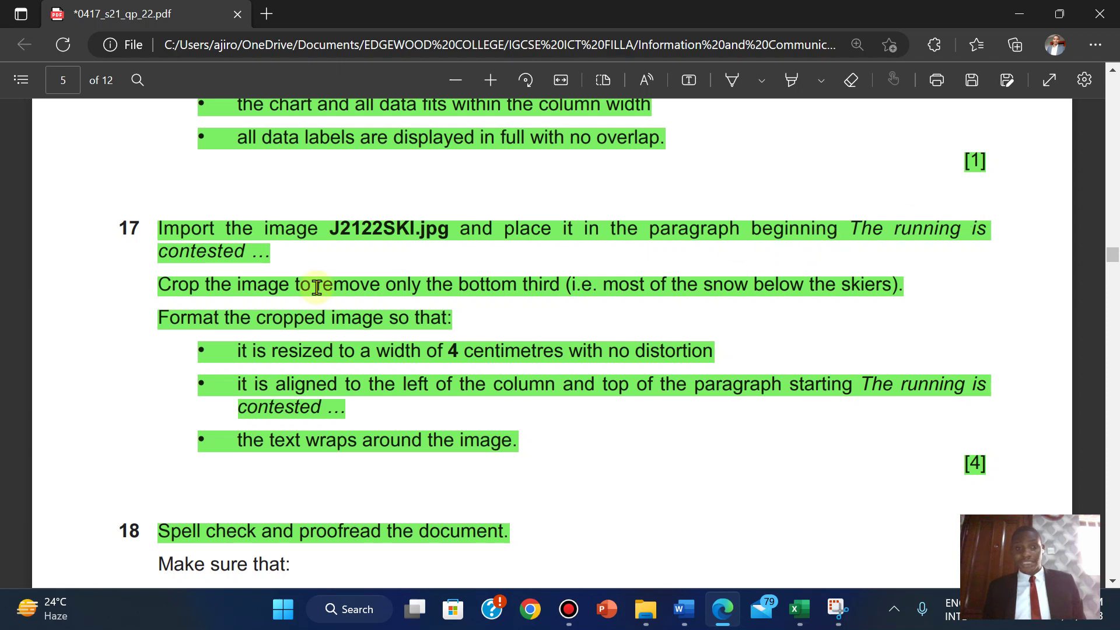
mouse_move(683, 609)
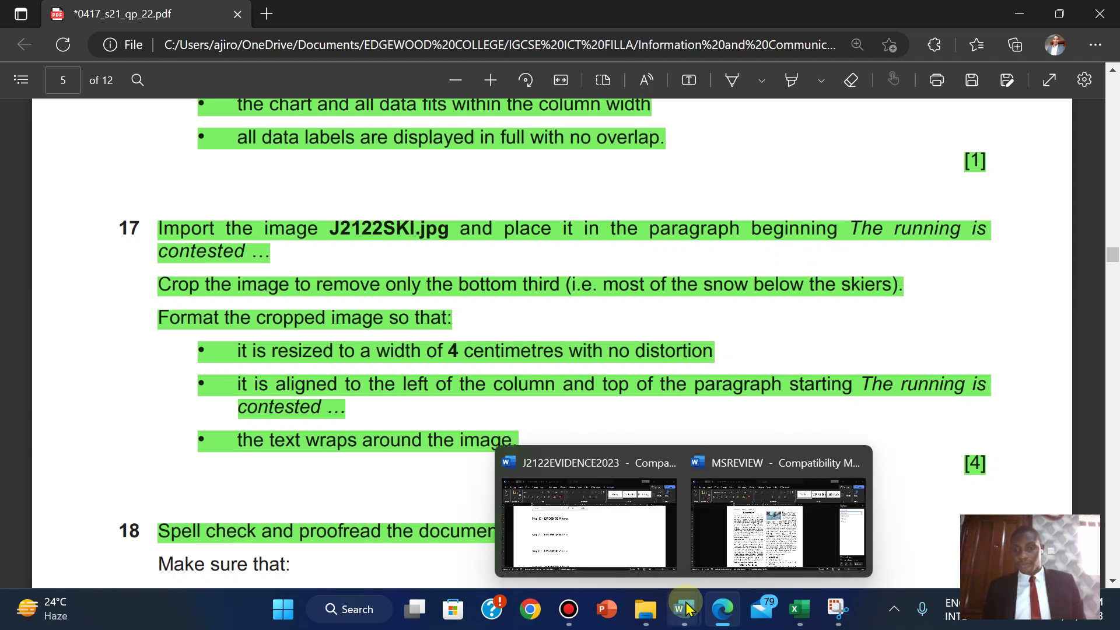
left_click(762, 534)
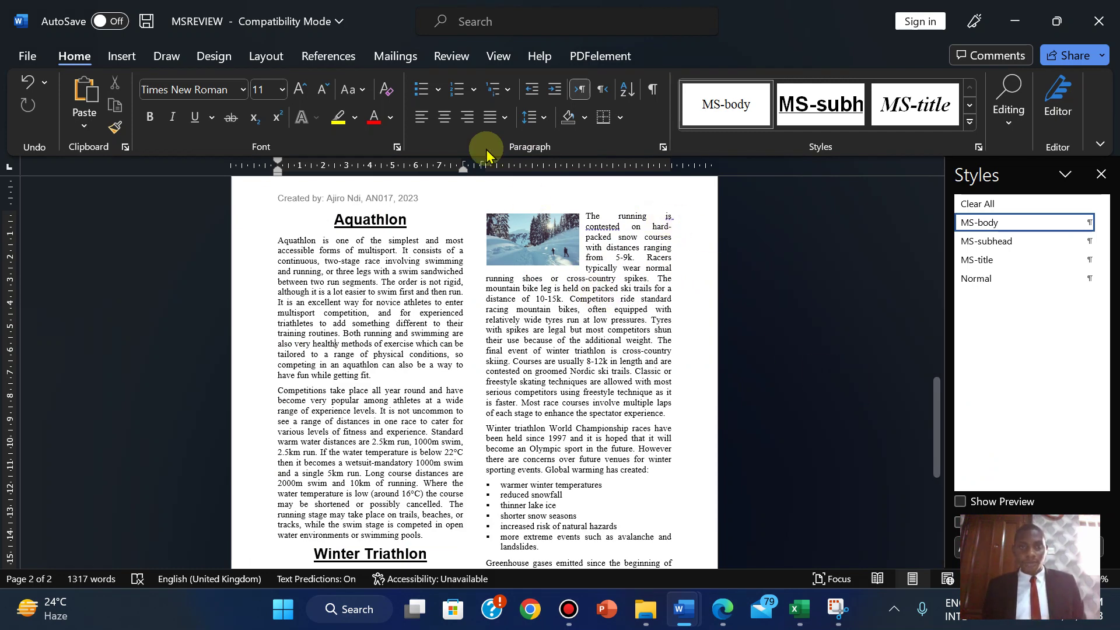
- Show View gridlines and undo the snow picture's accidental moves, keeping it at the column's top-left
left_click(499, 54)
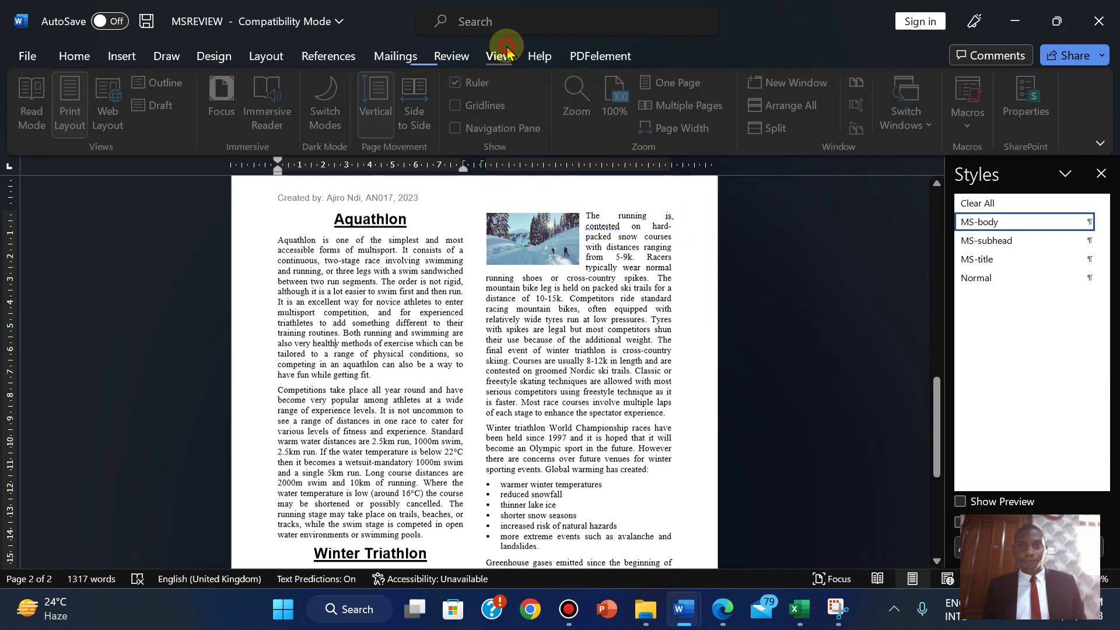
left_click(483, 107)
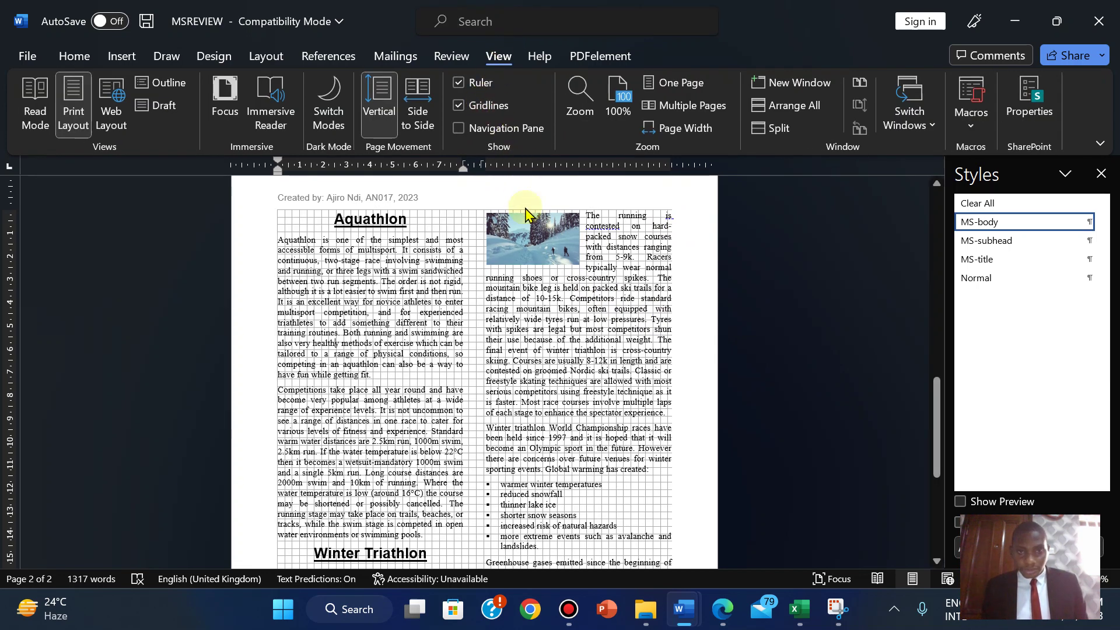
left_click(519, 232)
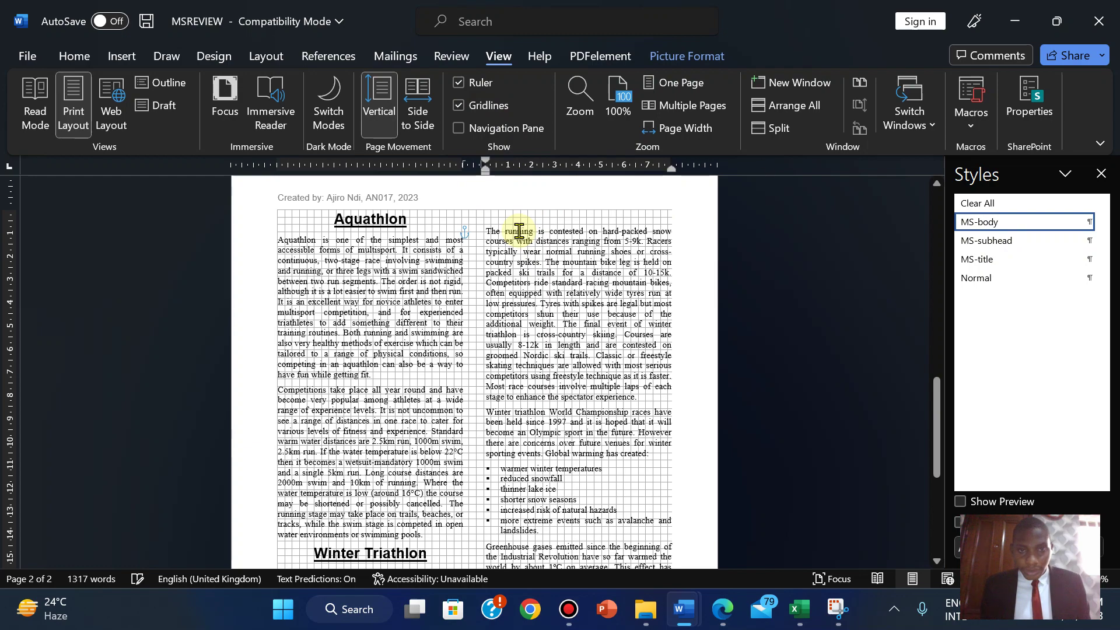
scroll(518, 231, "down", 5)
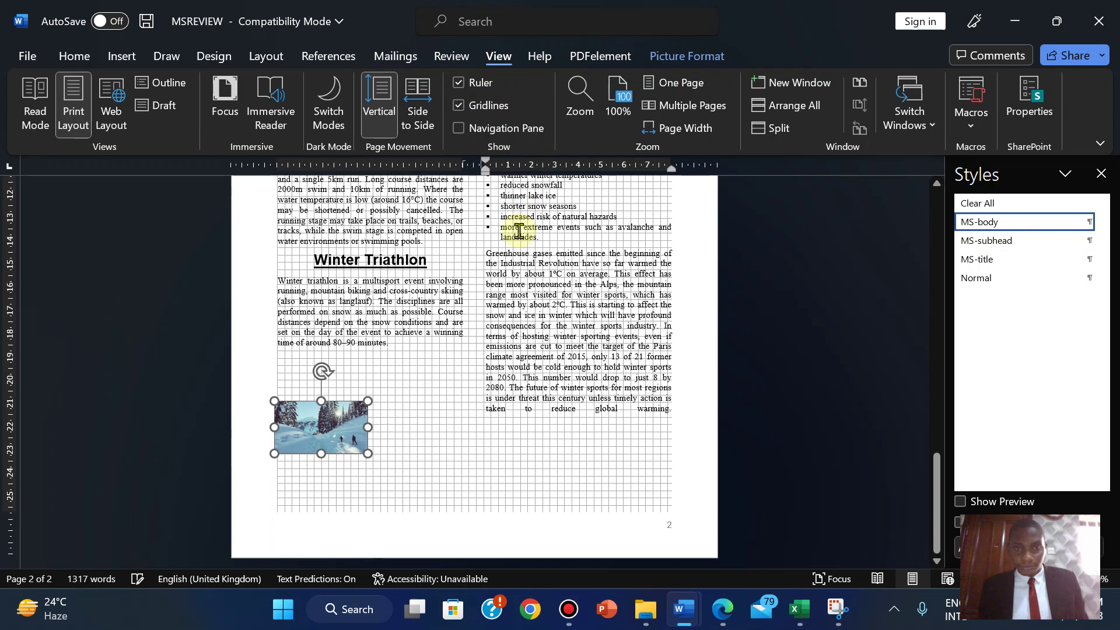
key("ctrl+z")
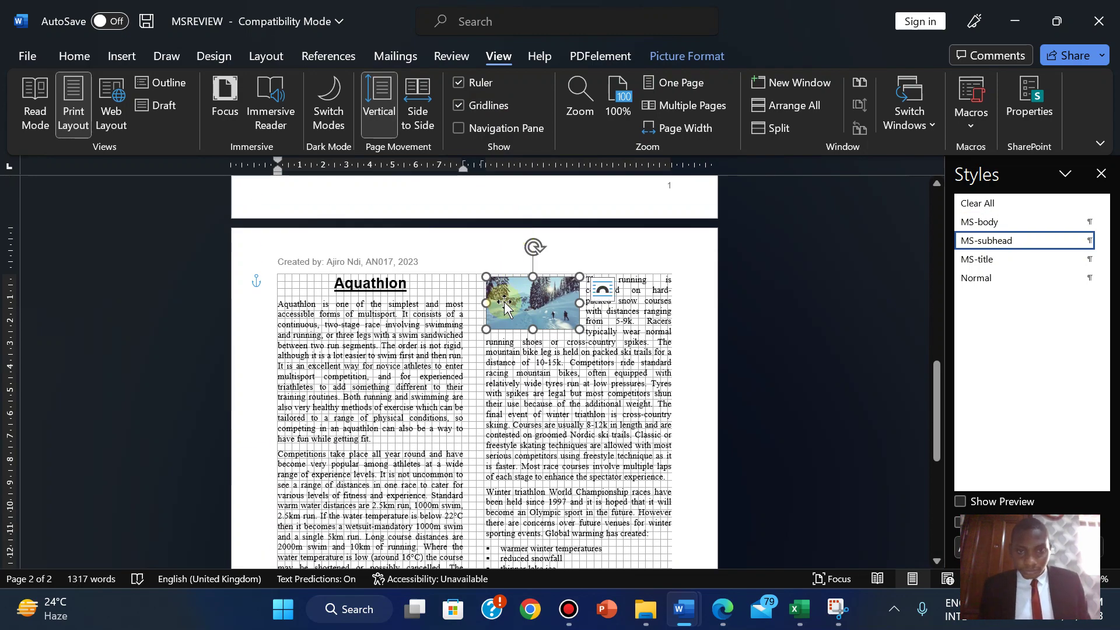
left_click_drag(504, 304, 501, 302)
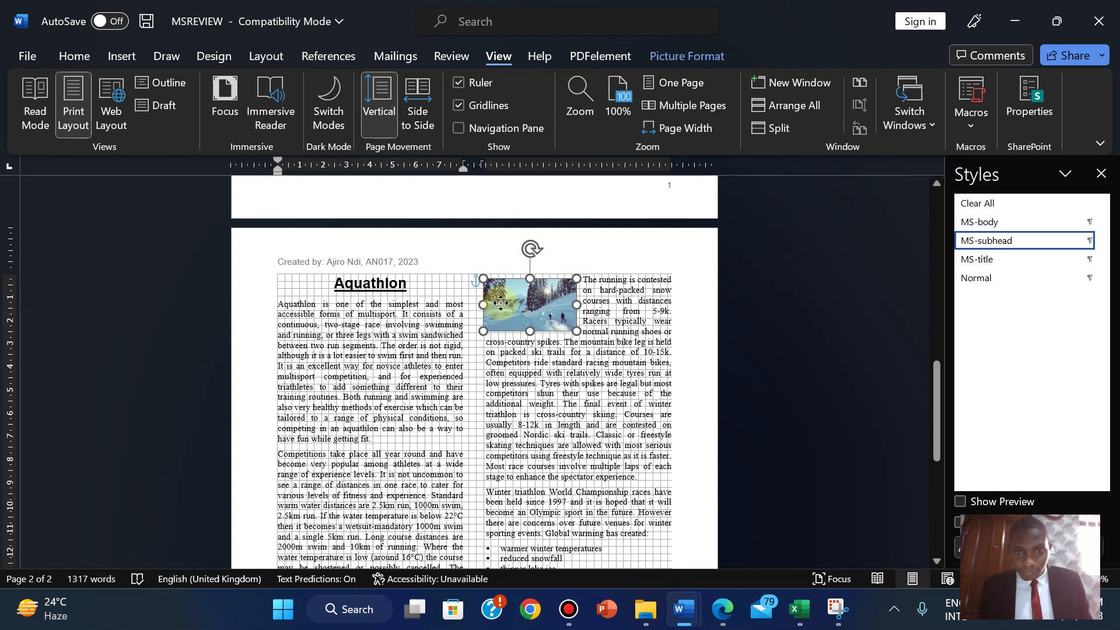
left_click_drag(501, 302, 501, 302)
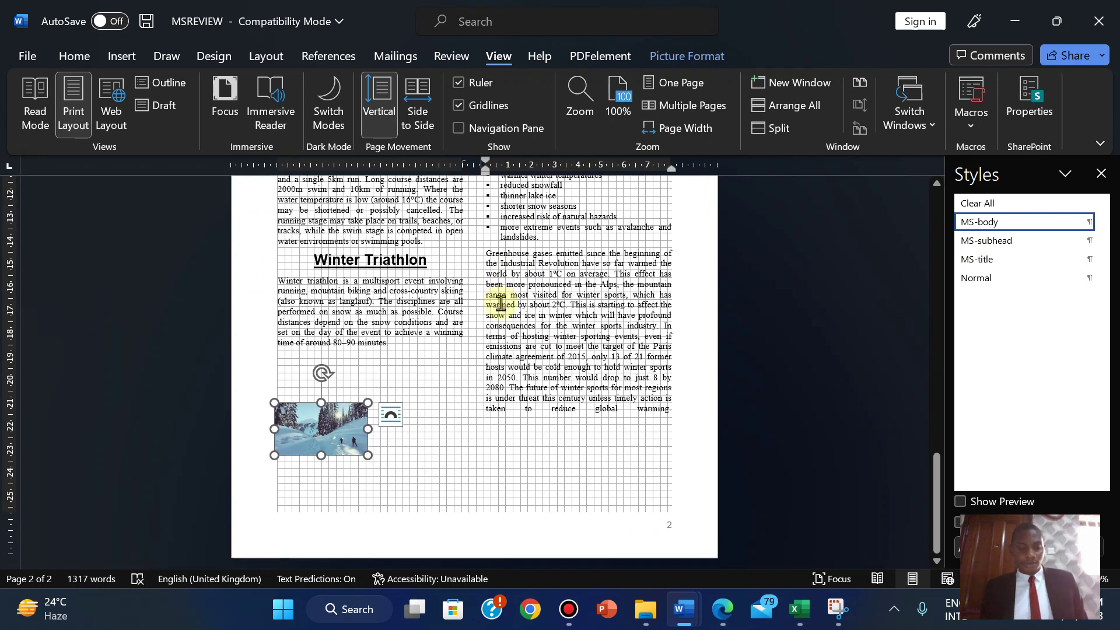
key("ctrl+z")
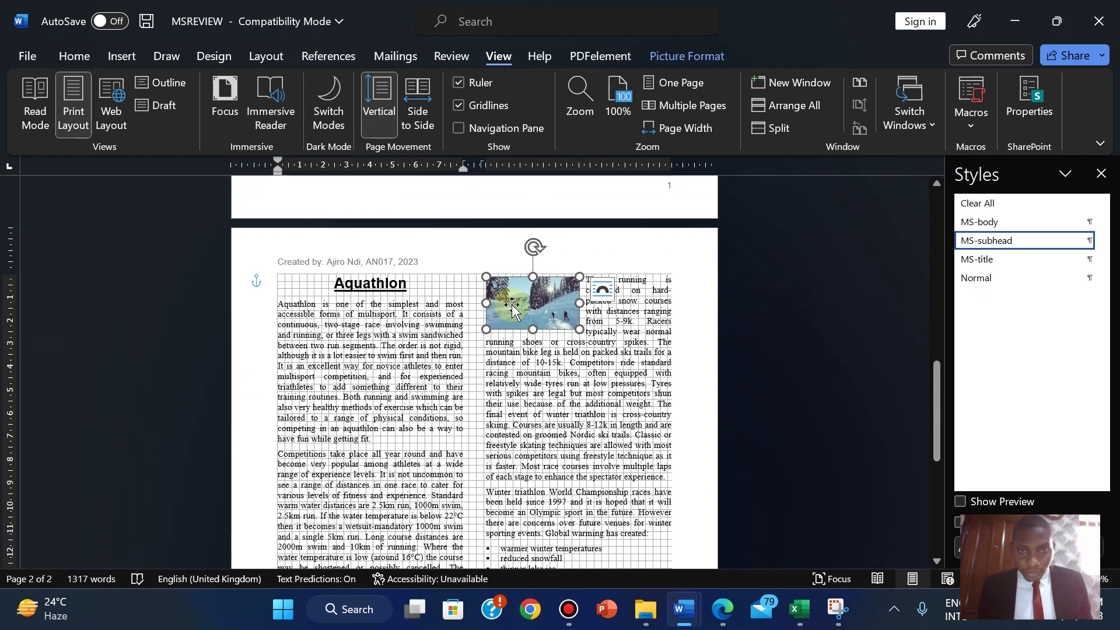
left_click(480, 107)
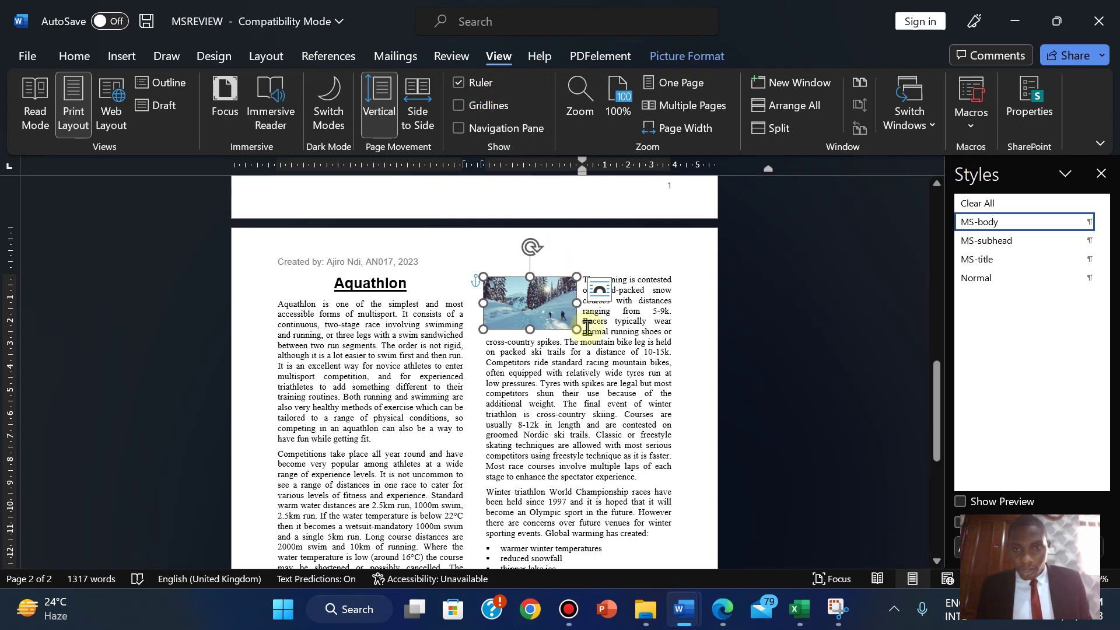
- Undo the picture's displacement so it sits beside the running paragraph, with gridlines shown
left_click(600, 370)
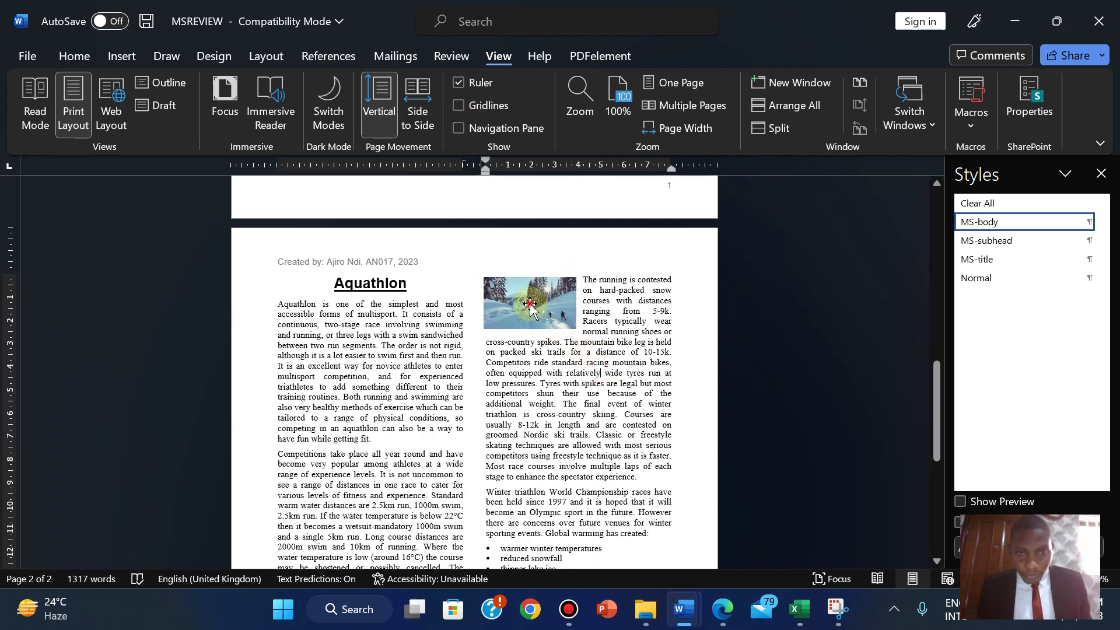
left_click(548, 328)
left_click(459, 105)
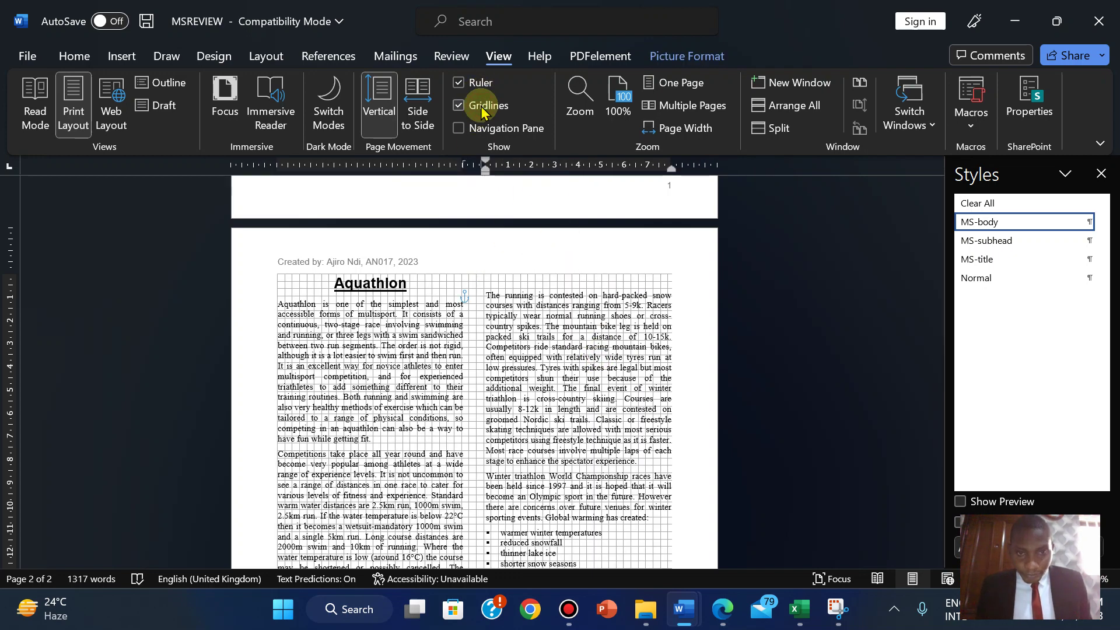
left_click(481, 109)
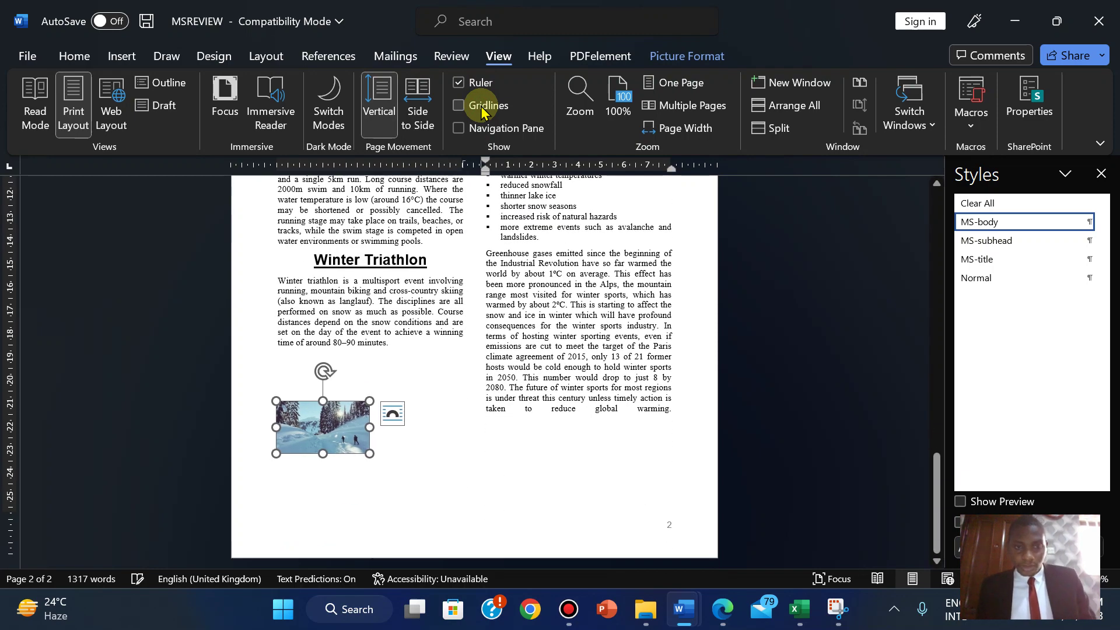
key("ctrl+z")
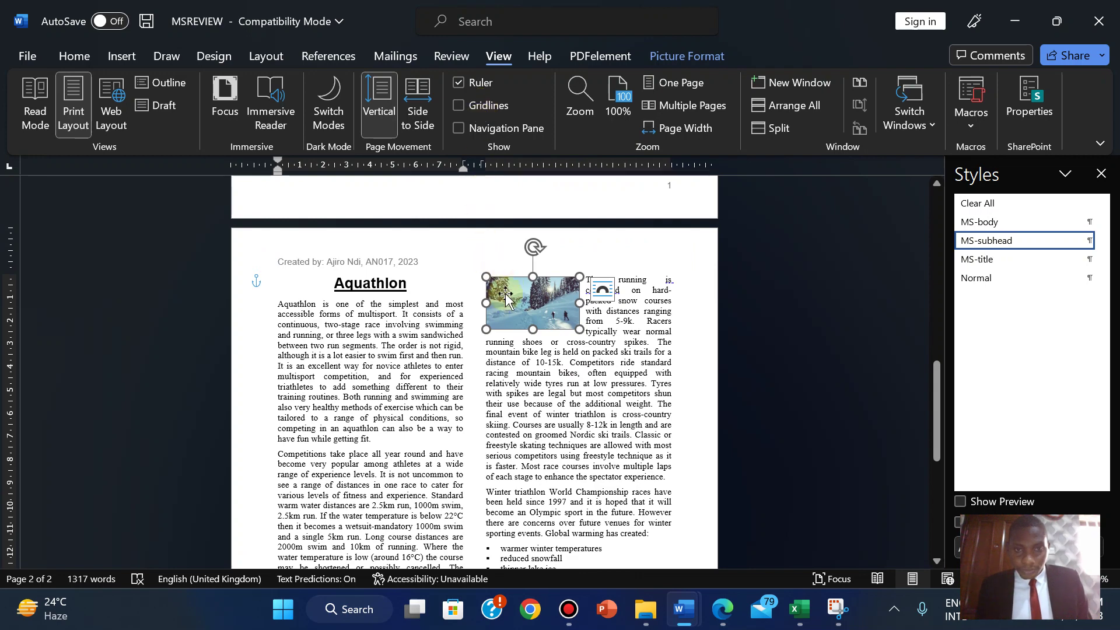
left_click(494, 109)
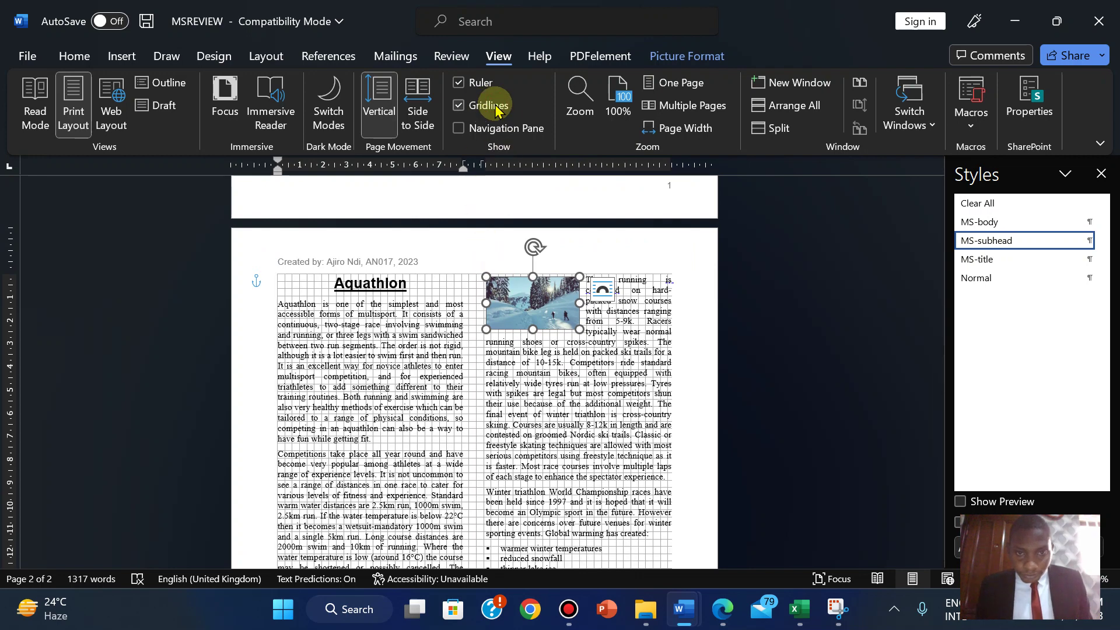
left_click(572, 414)
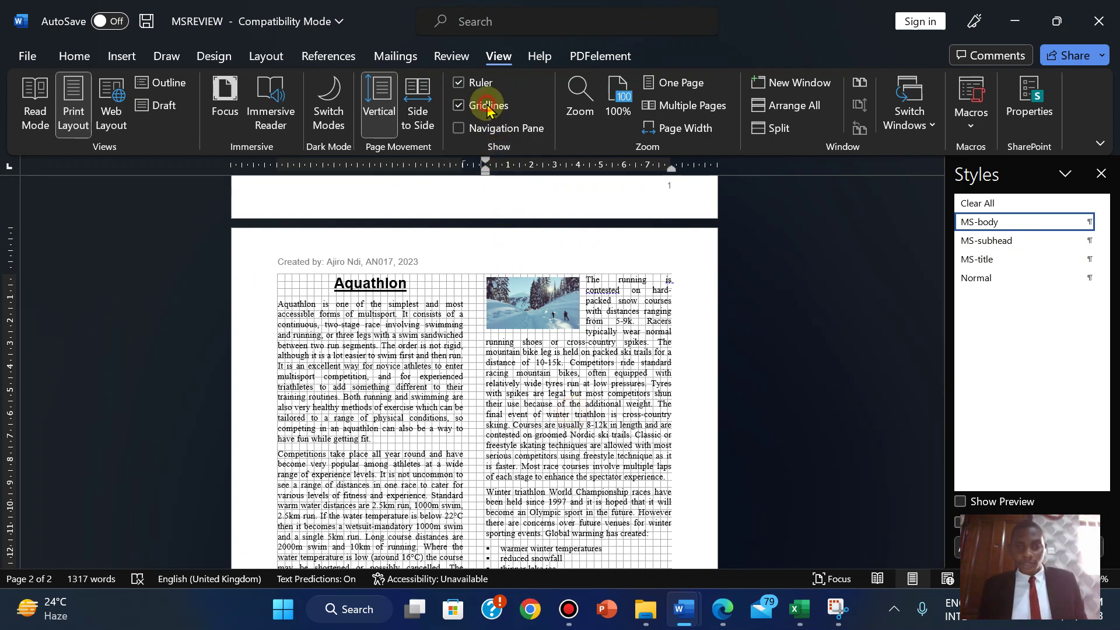
- Hide the gridlines, then delete and restore the snow picture with Ctrl+Z
left_click(458, 106)
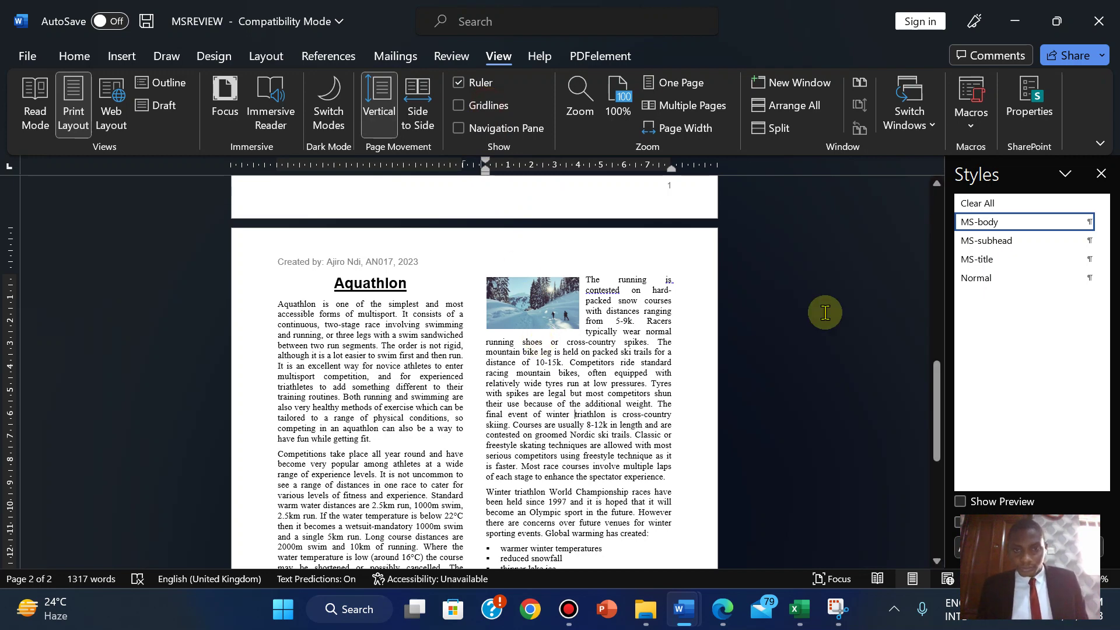
left_click(533, 292)
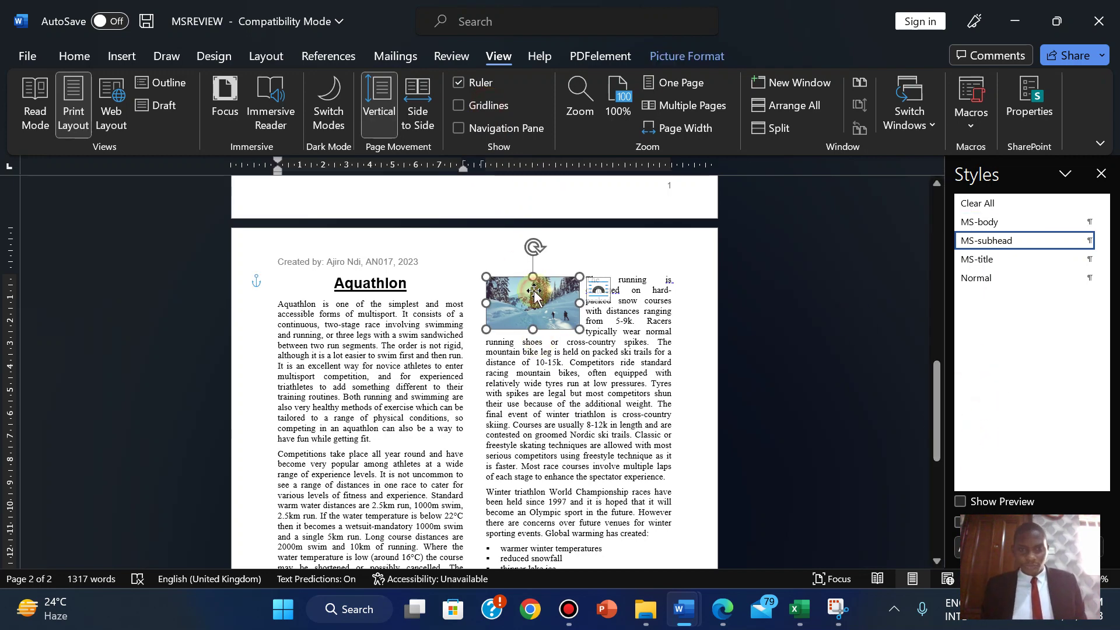
key("Delete")
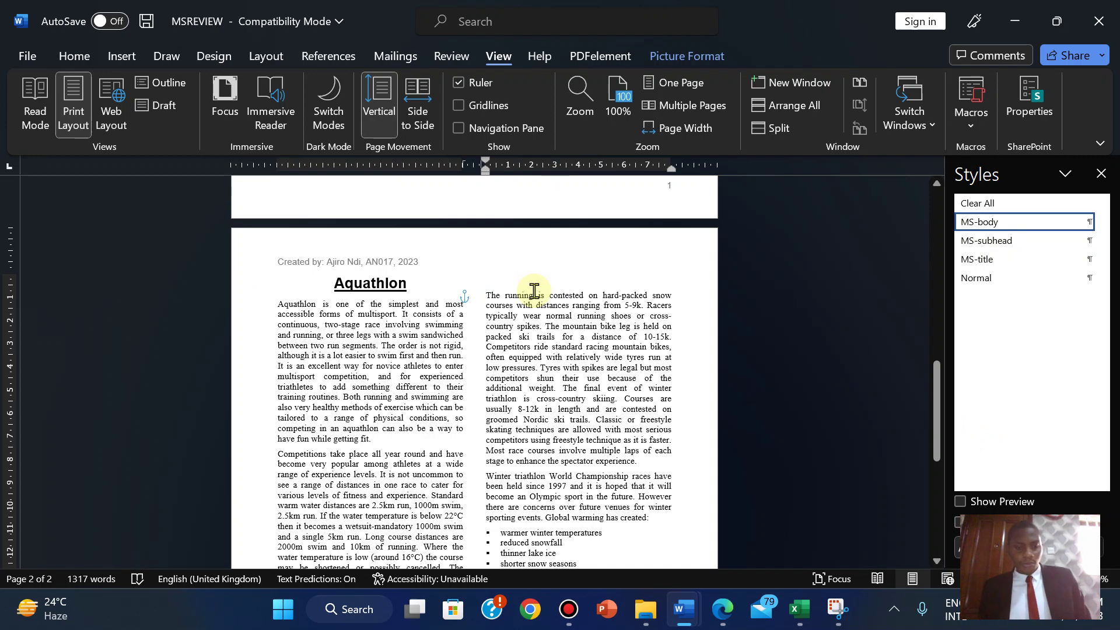
key("ctrl+z")
left_click(669, 434)
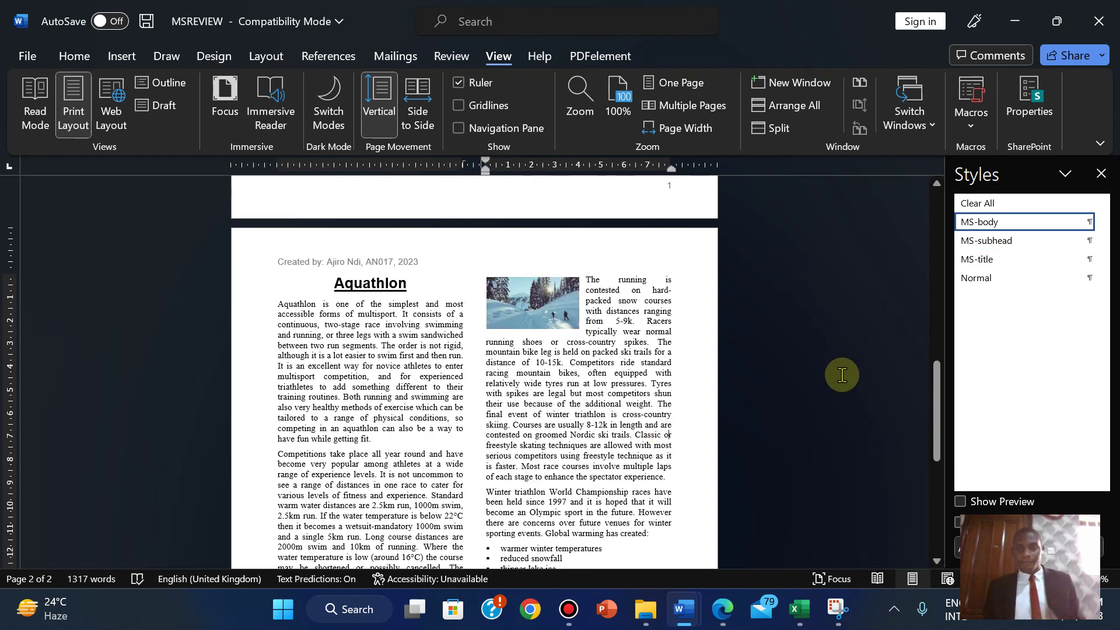
- Scroll through page 2 and switch to the exam paper PDF
left_click_drag(931, 381, 936, 426)
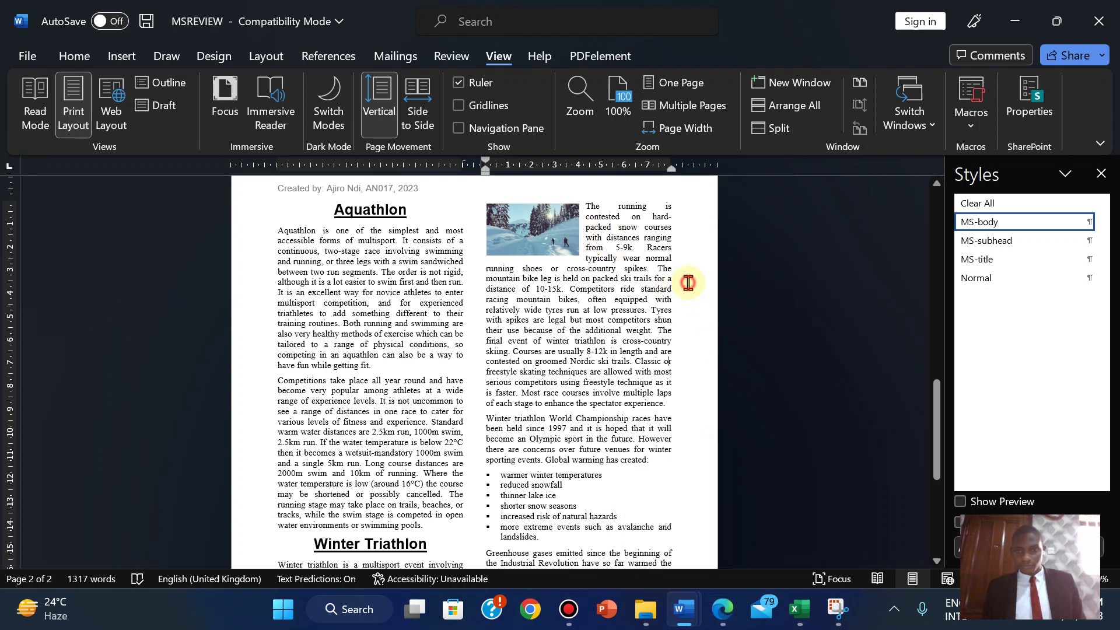
left_click_drag(936, 401, 915, 357)
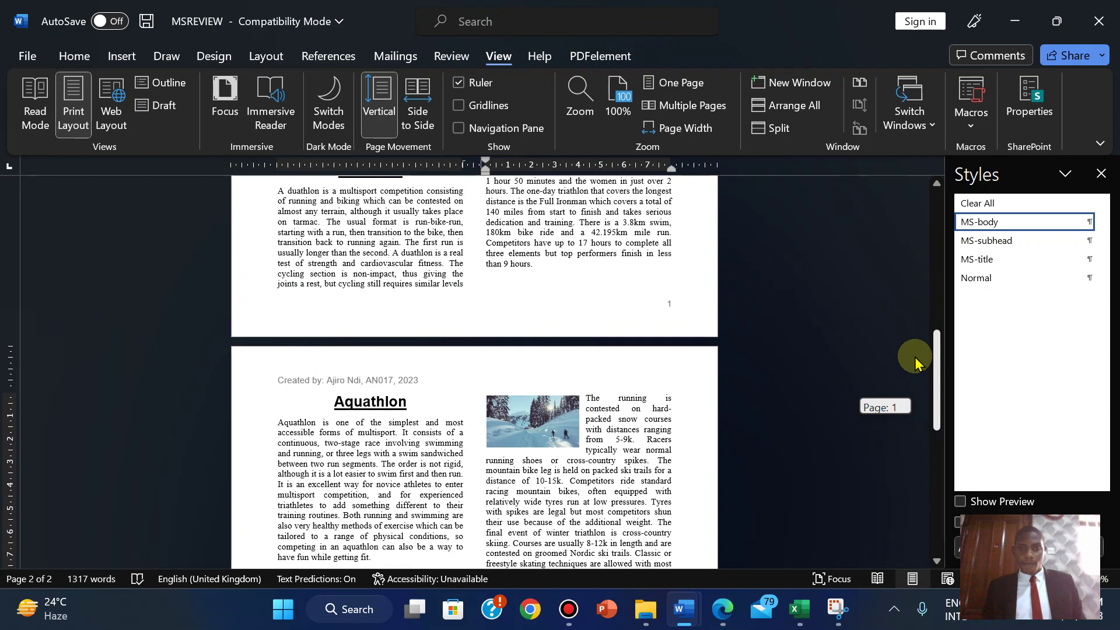
left_click(721, 610)
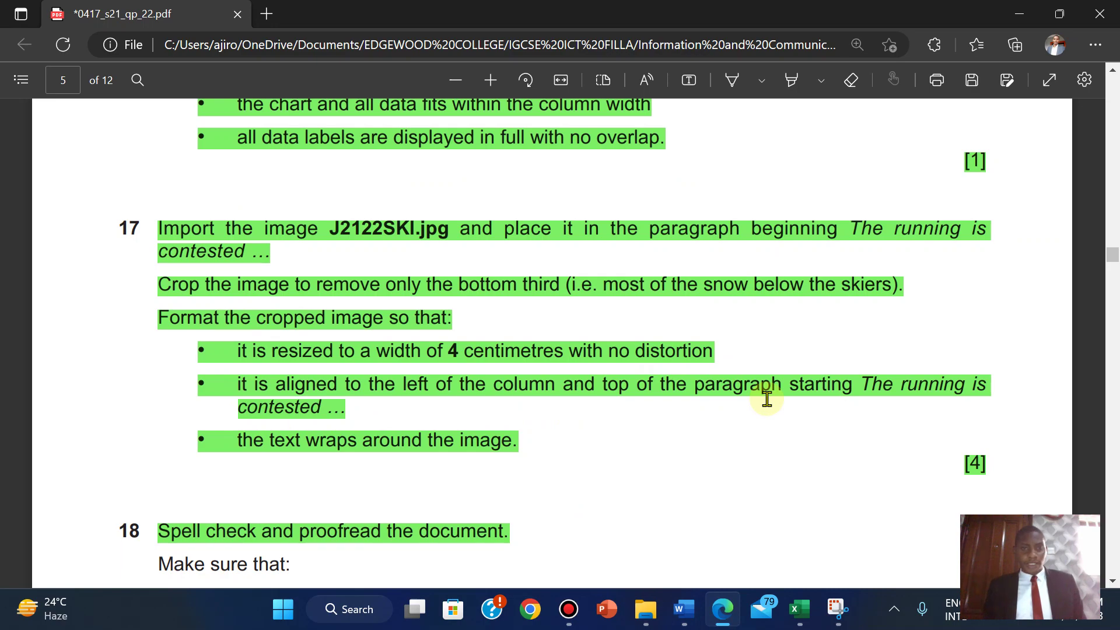
- Highlight the step 18 checklist green in the exam paper PDF
scroll(1115, 269, "up", 10)
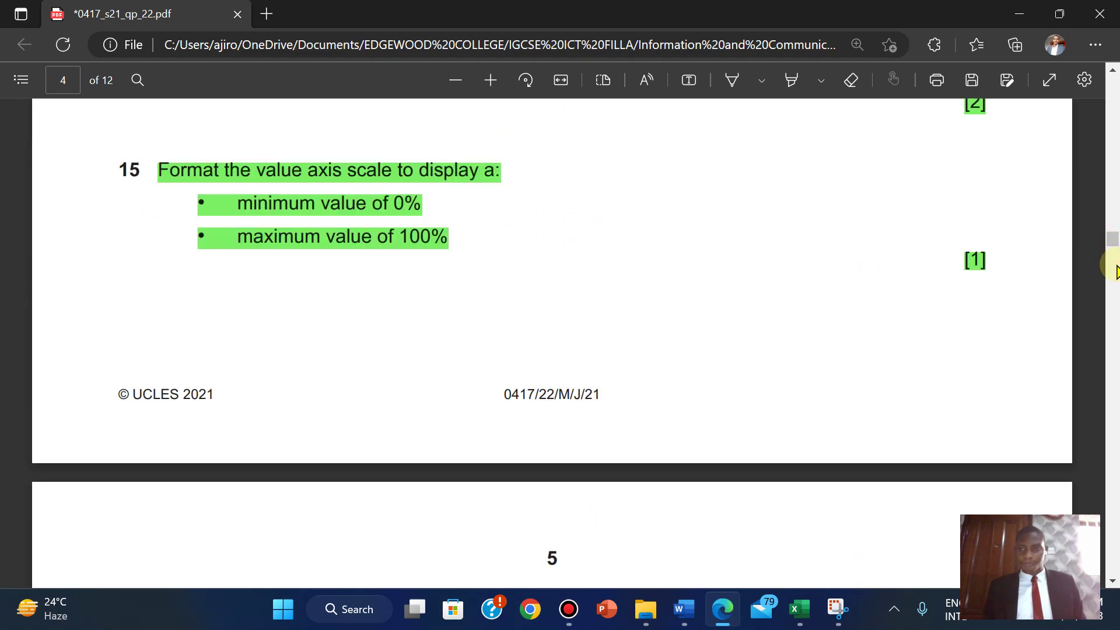
mouse_move(1115, 248)
left_mouse_down()
mouse_move(1112, 325)
mouse_move(1096, 294)
mouse_move(1108, 266)
left_mouse_up()
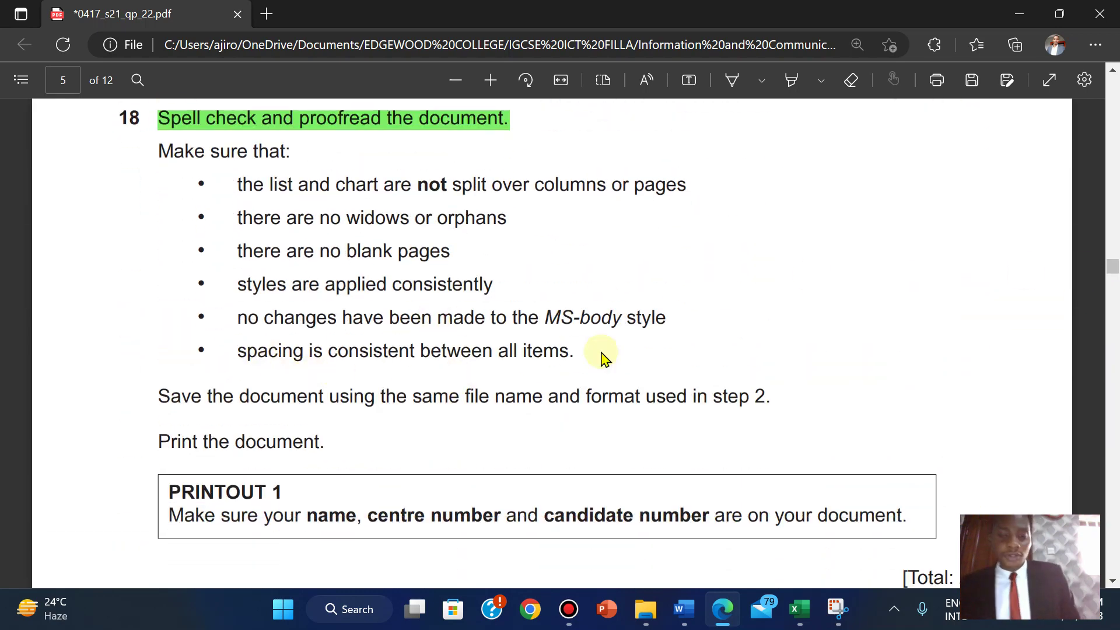
mouse_move(678, 607)
left_click(714, 528)
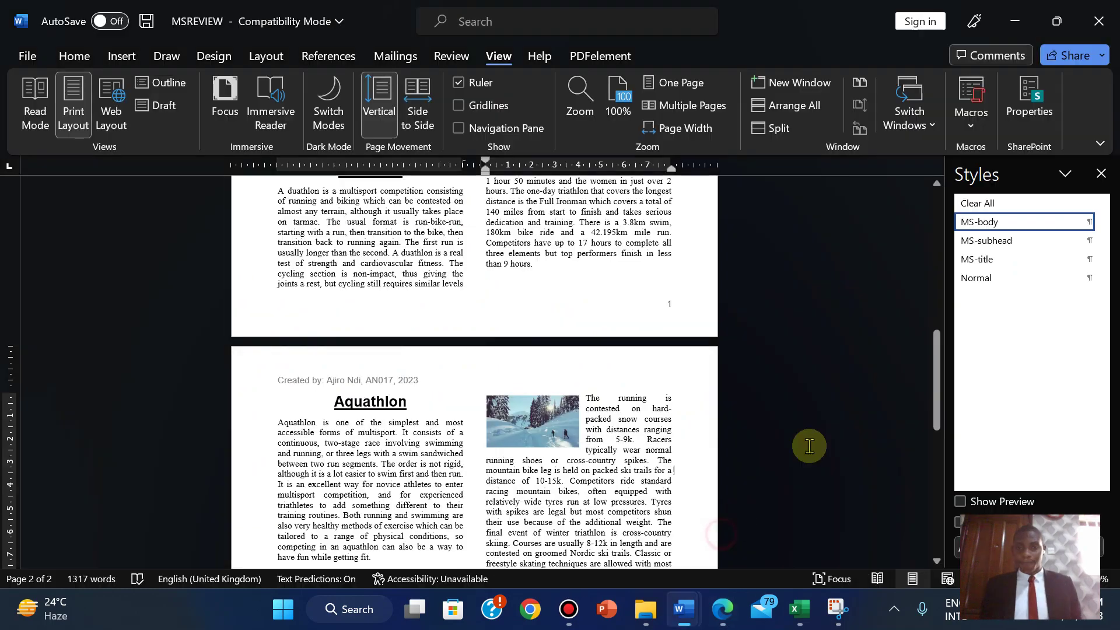
left_click_drag(934, 386, 900, 380)
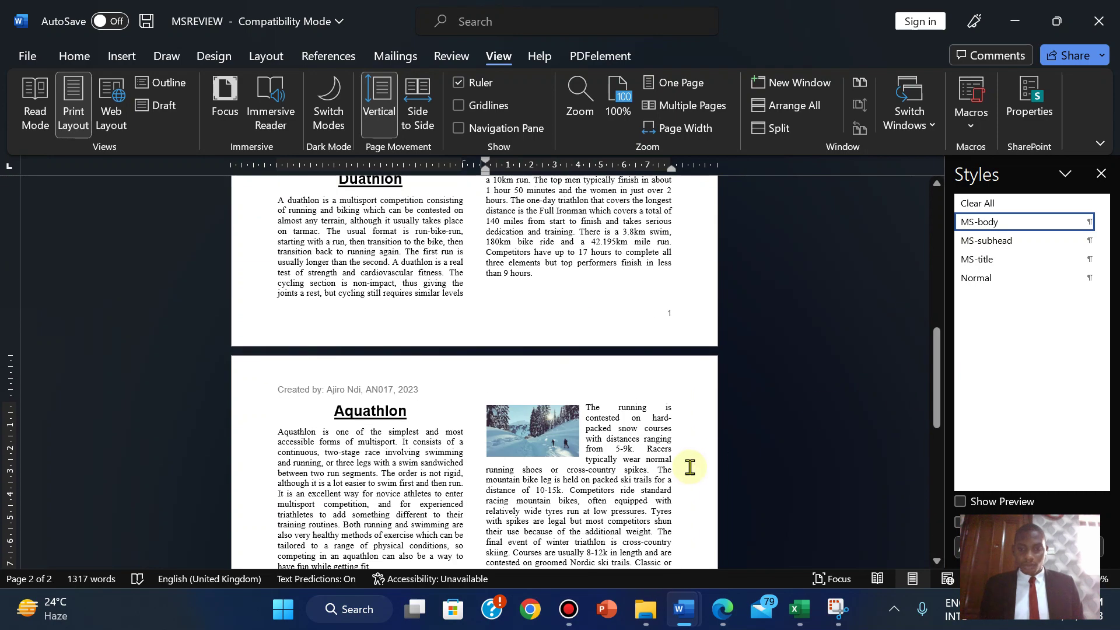
left_click(723, 612)
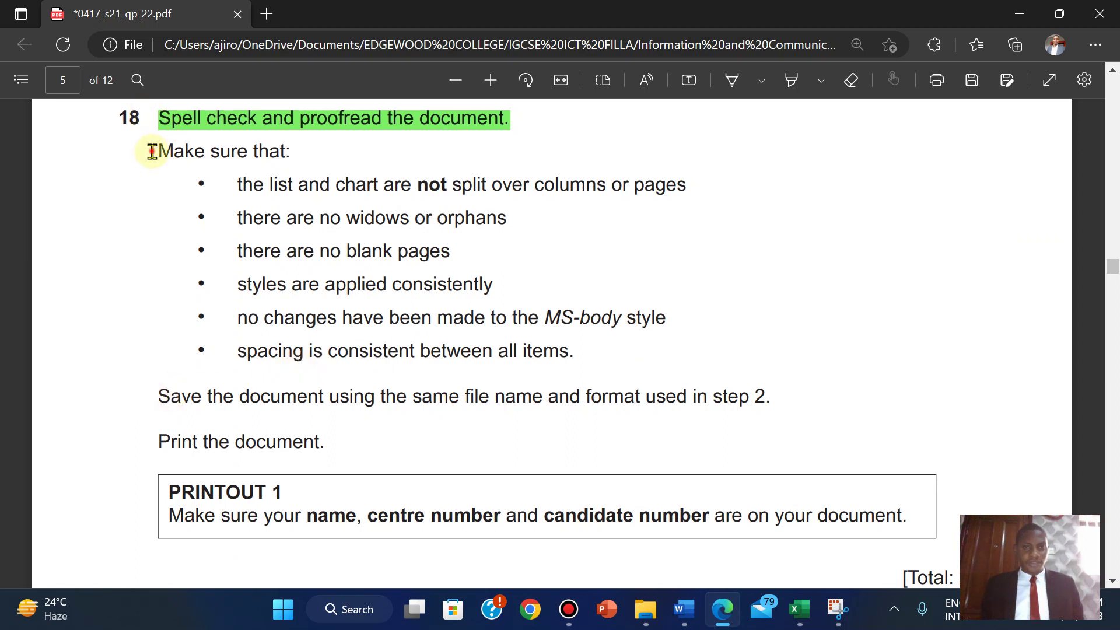
left_click_drag(154, 151, 582, 360)
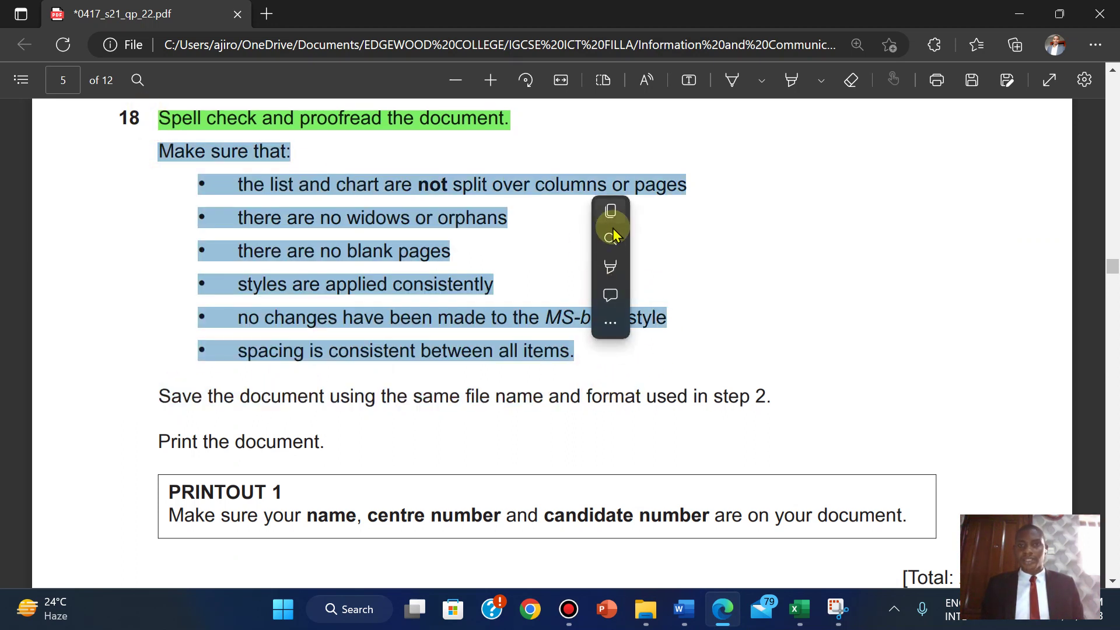
mouse_move(617, 272)
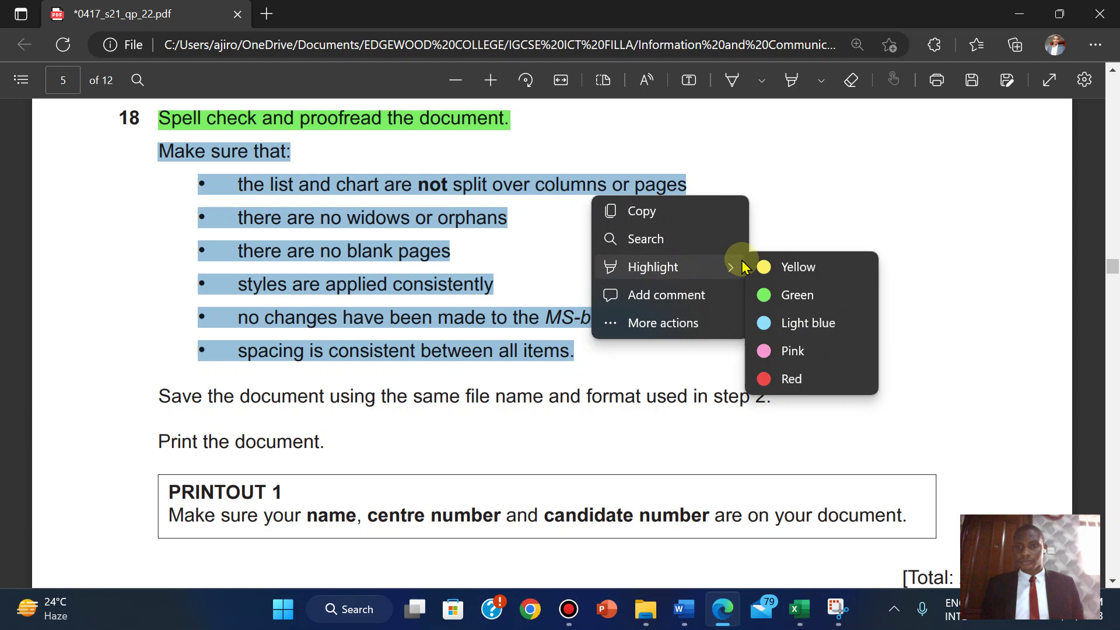
left_click(787, 296)
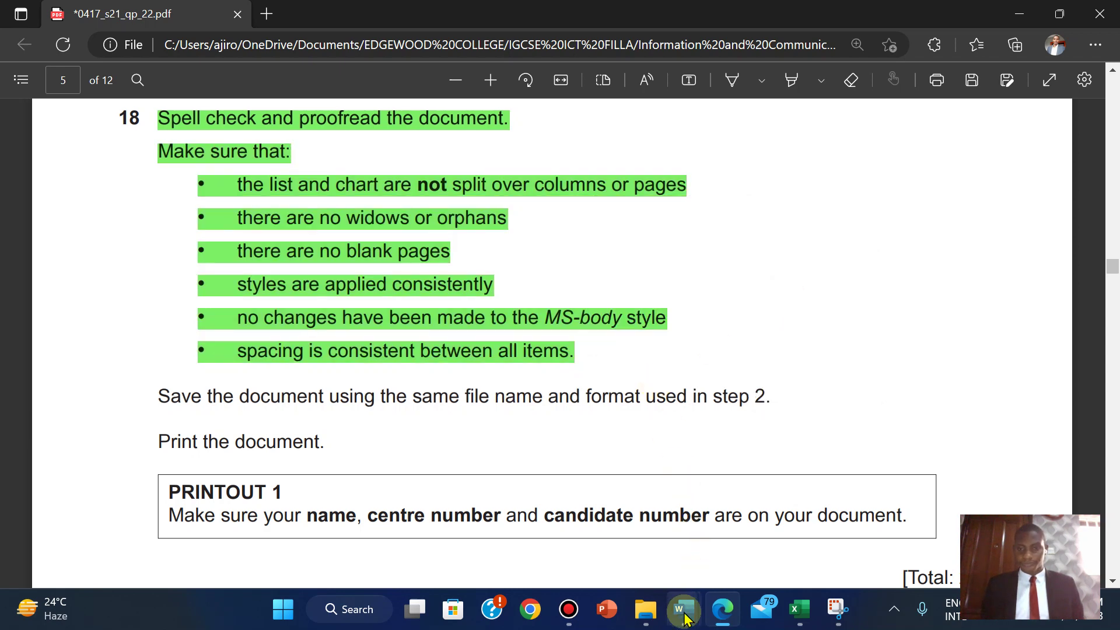
- Highlight the line about saving with step 2's file name and format green
mouse_move(684, 608)
left_click(759, 517)
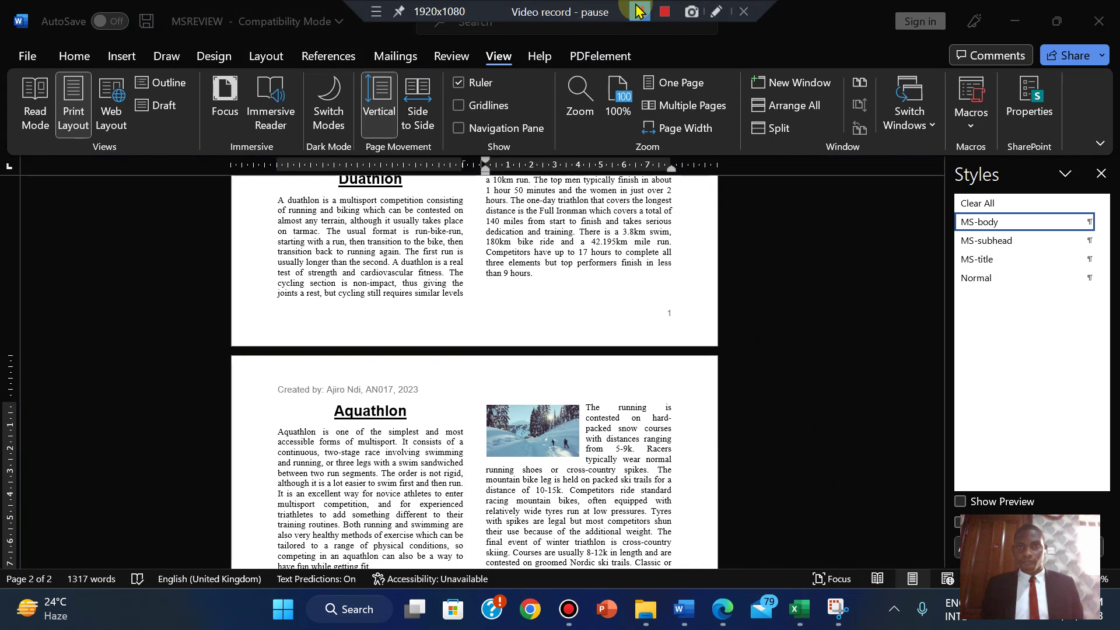
left_click(640, 12)
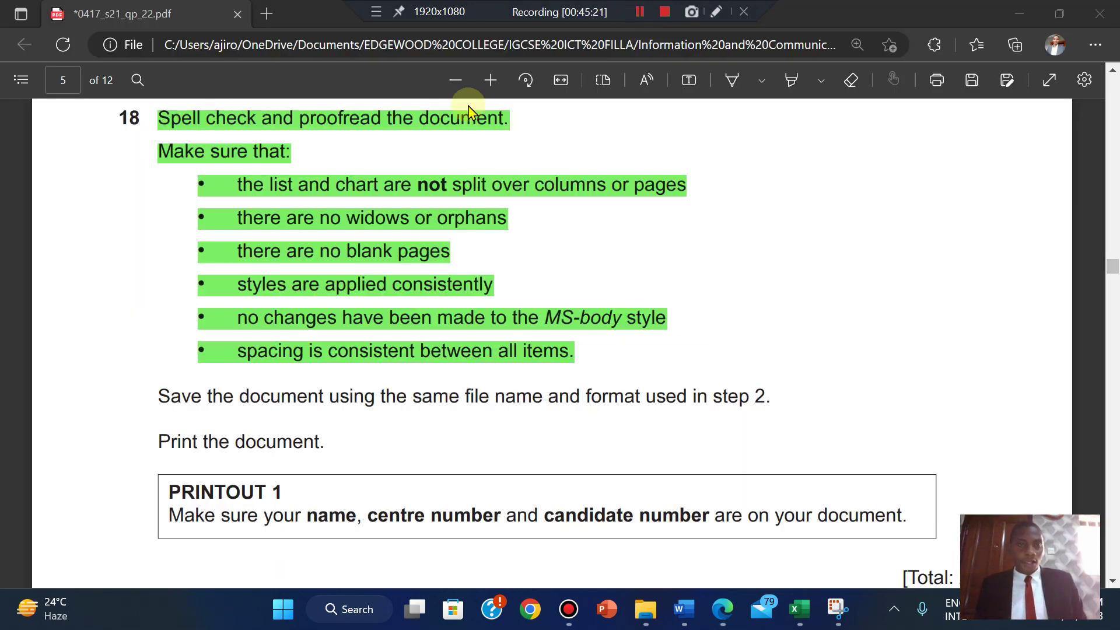
left_click(317, 408)
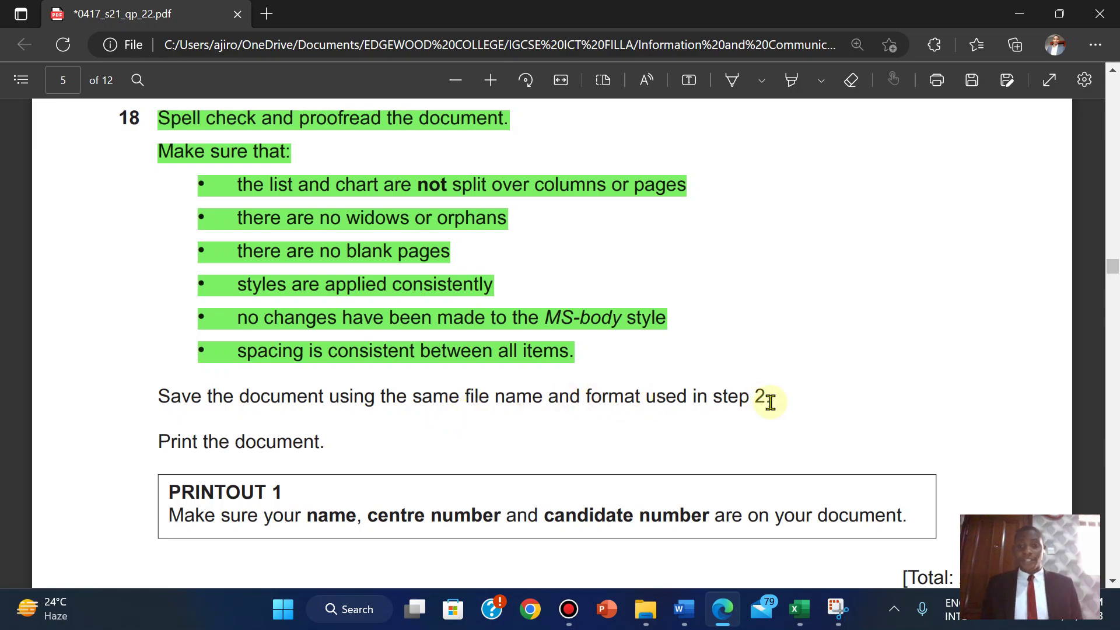
scroll(770, 403, "up", 10)
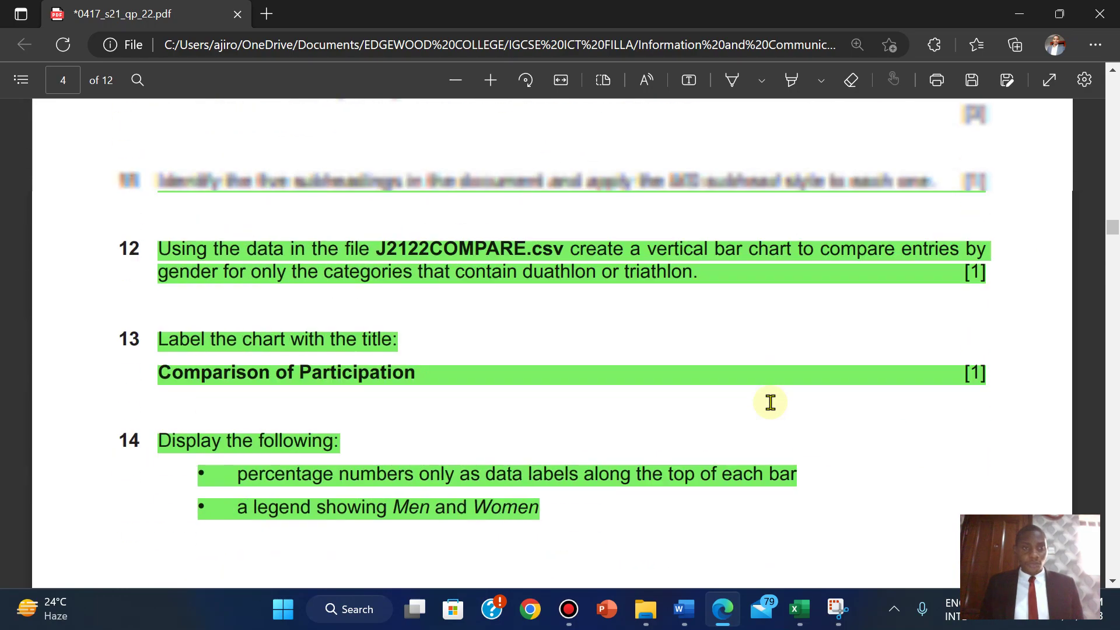
scroll(770, 402, "up", 10)
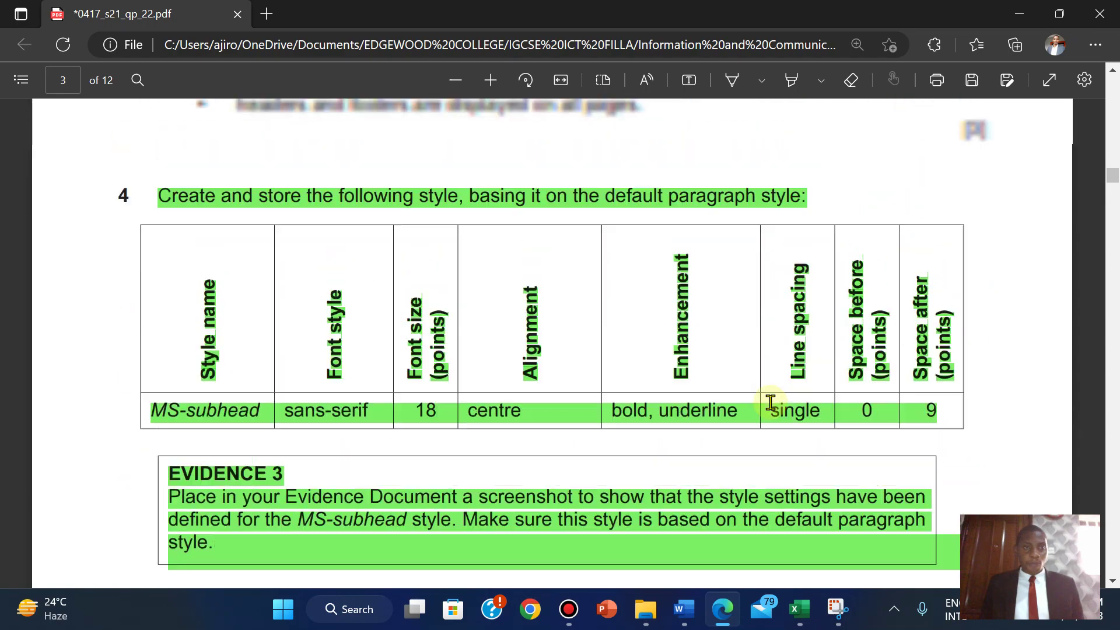
scroll(770, 403, "up", 8)
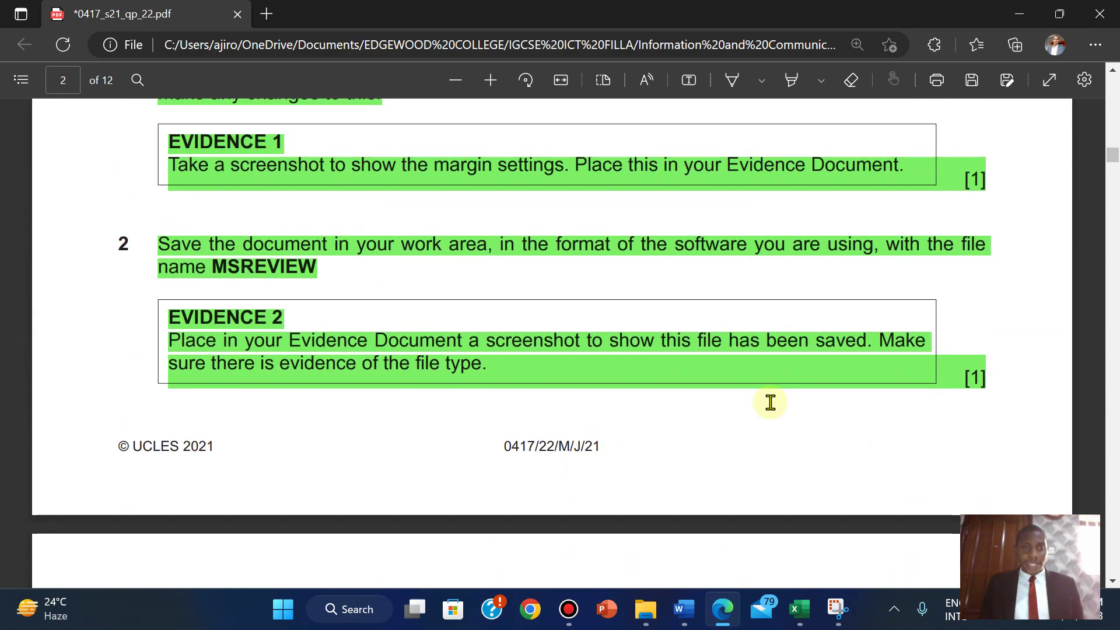
scroll(770, 402, "down", 20)
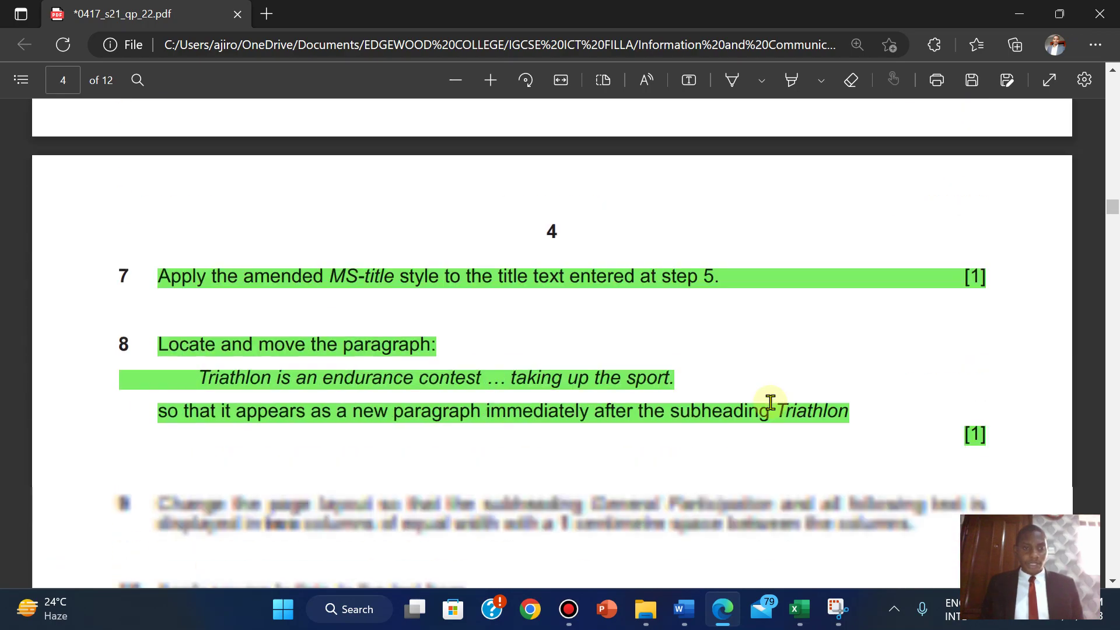
scroll(769, 403, "down", 15)
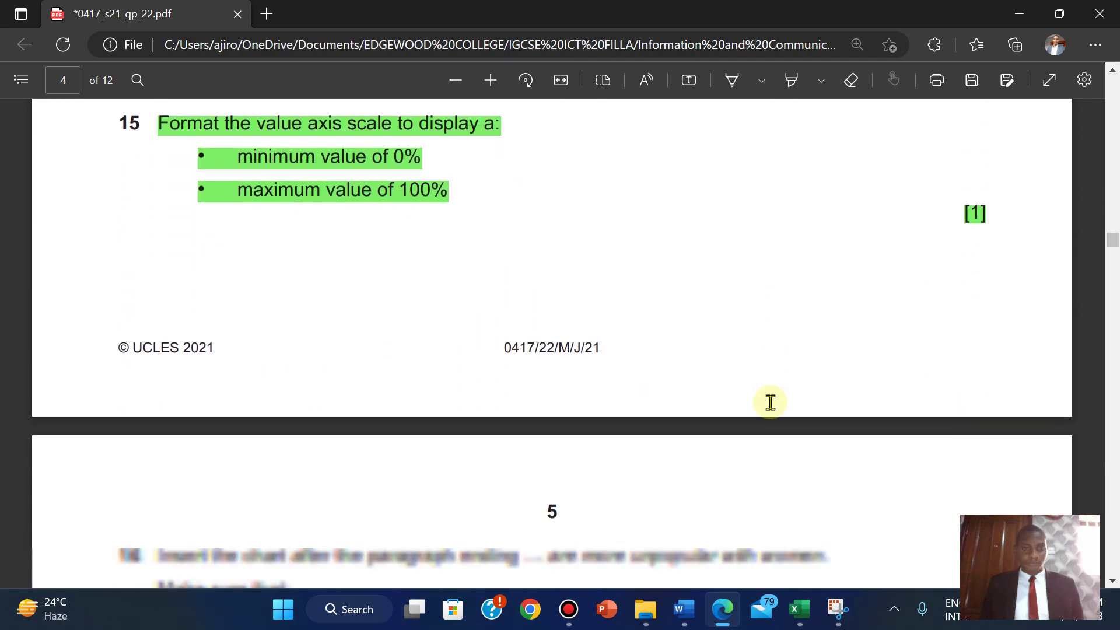
scroll(770, 402, "down", 12)
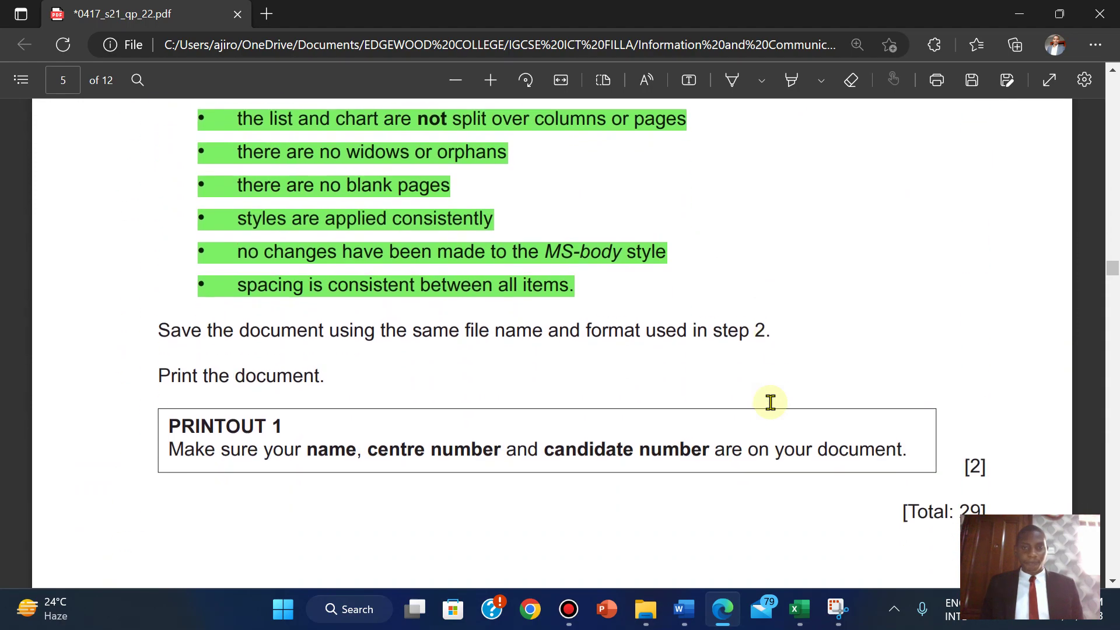
left_click_drag(159, 330, 592, 345)
left_click(345, 343)
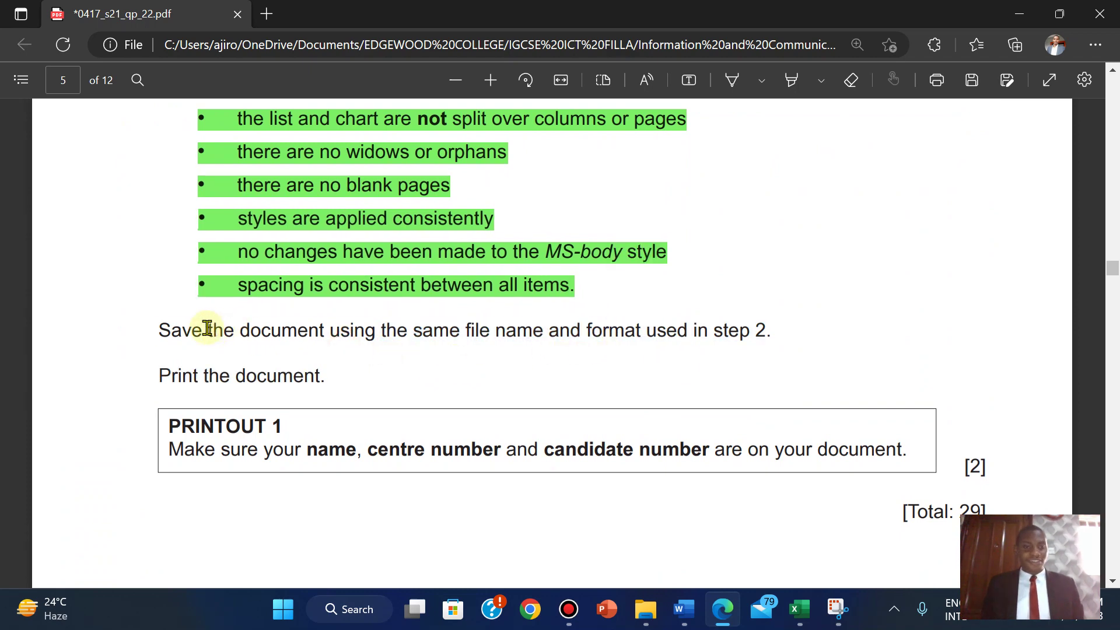
left_click_drag(158, 330, 782, 340)
mouse_move(805, 242)
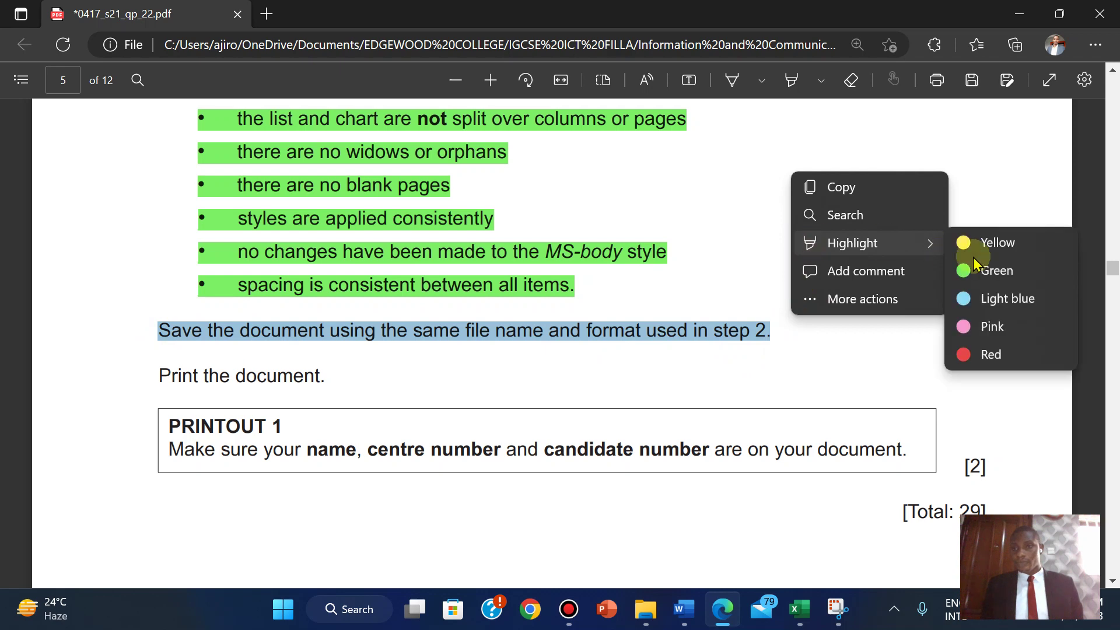
left_click(999, 272)
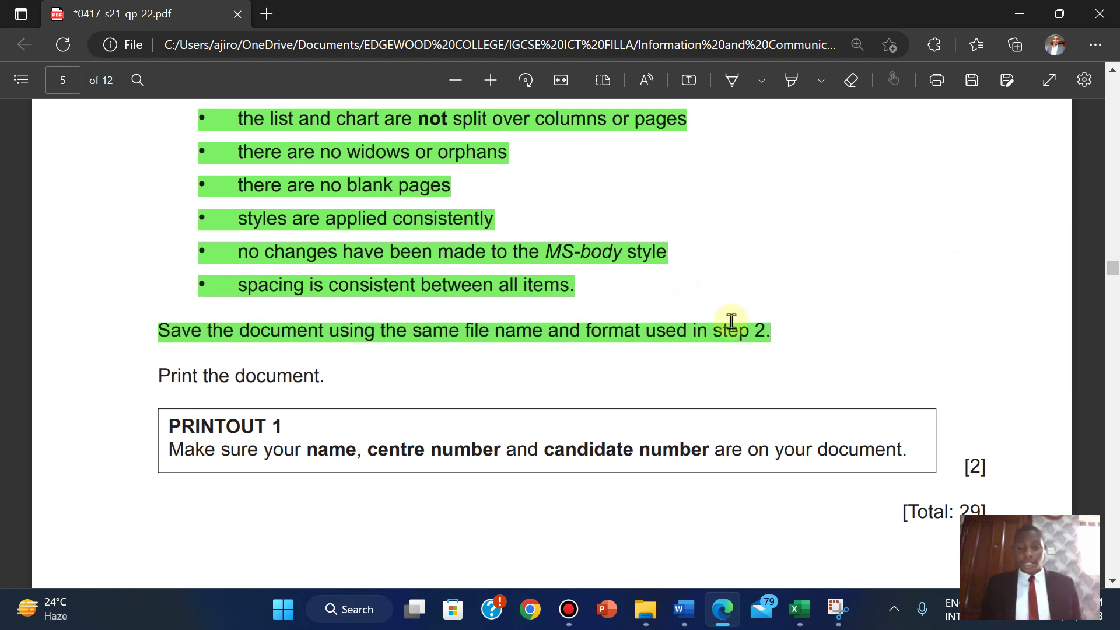
- Save MSREVIEW in its current format and close the Styles pane
mouse_move(684, 609)
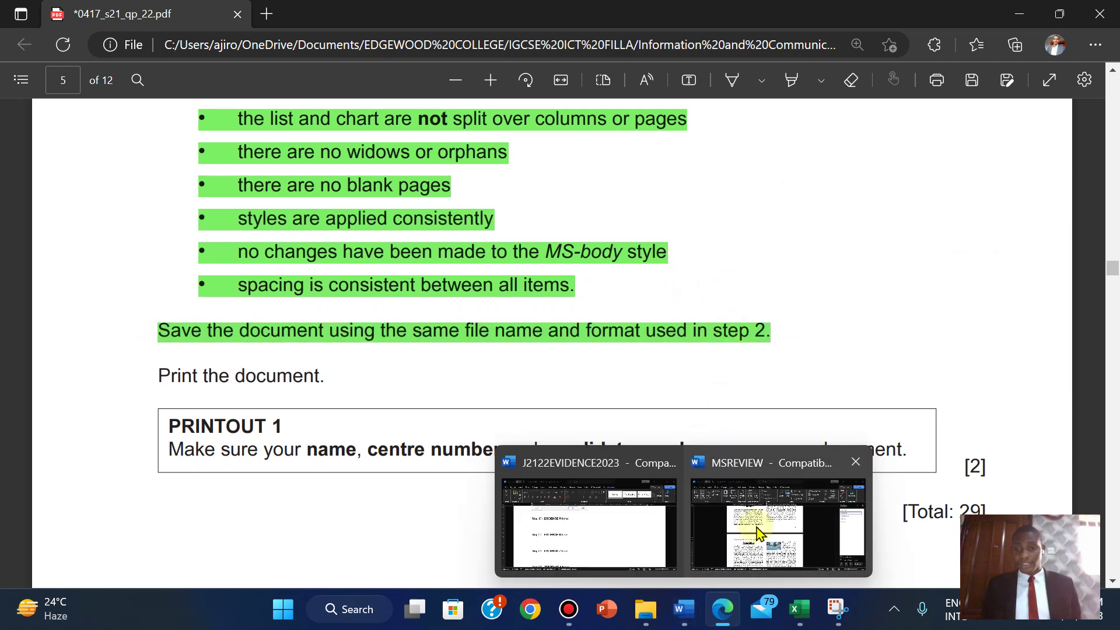
left_click(756, 525)
left_click(28, 56)
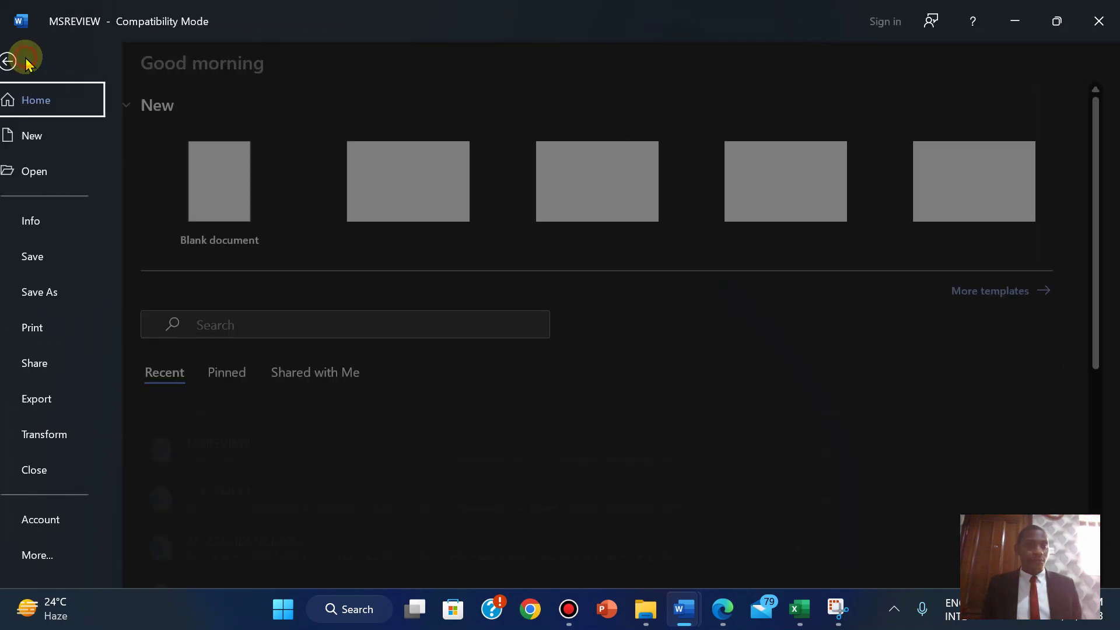
left_click(47, 259)
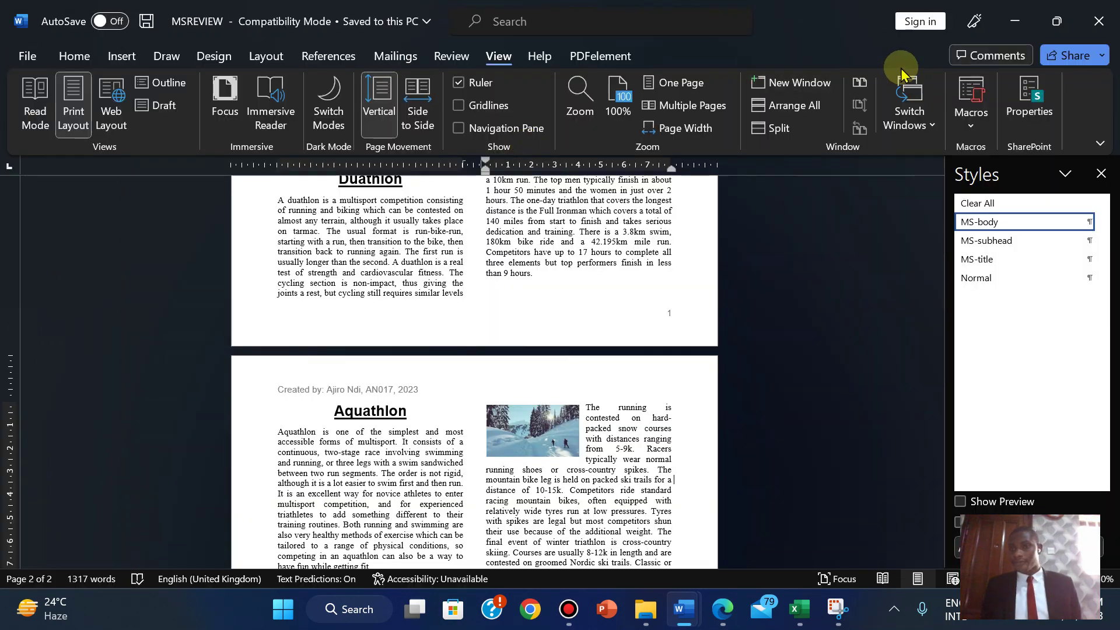
left_click(1101, 173)
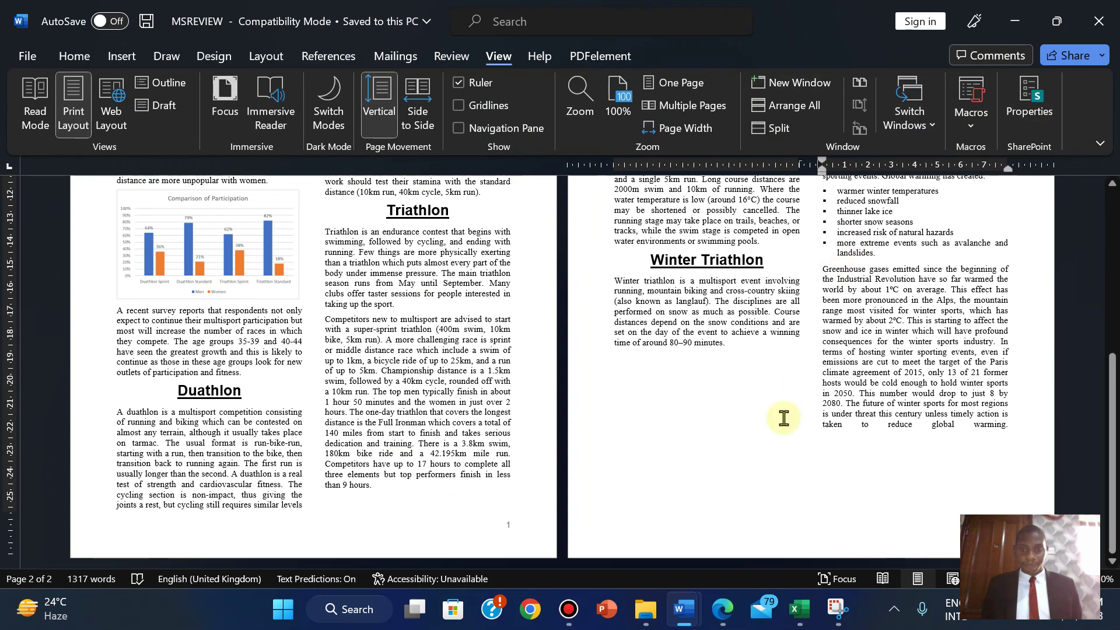
- Copy the text 'PRINTOUT 1' from the exam paper, then return to MSREVIEW
left_click(721, 604)
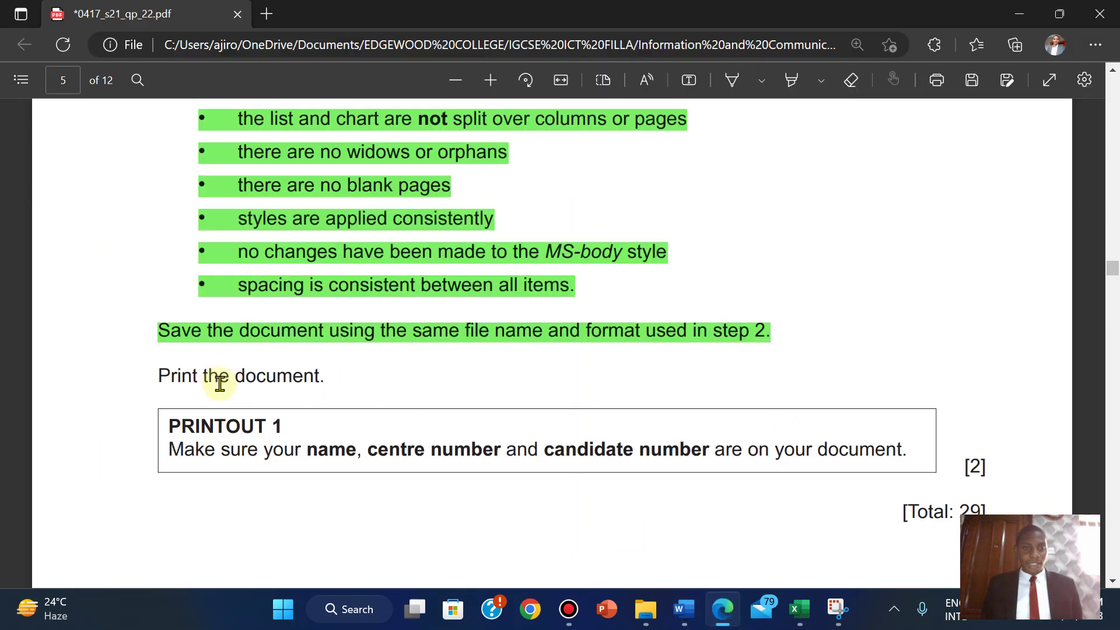
left_click_drag(169, 425, 284, 428)
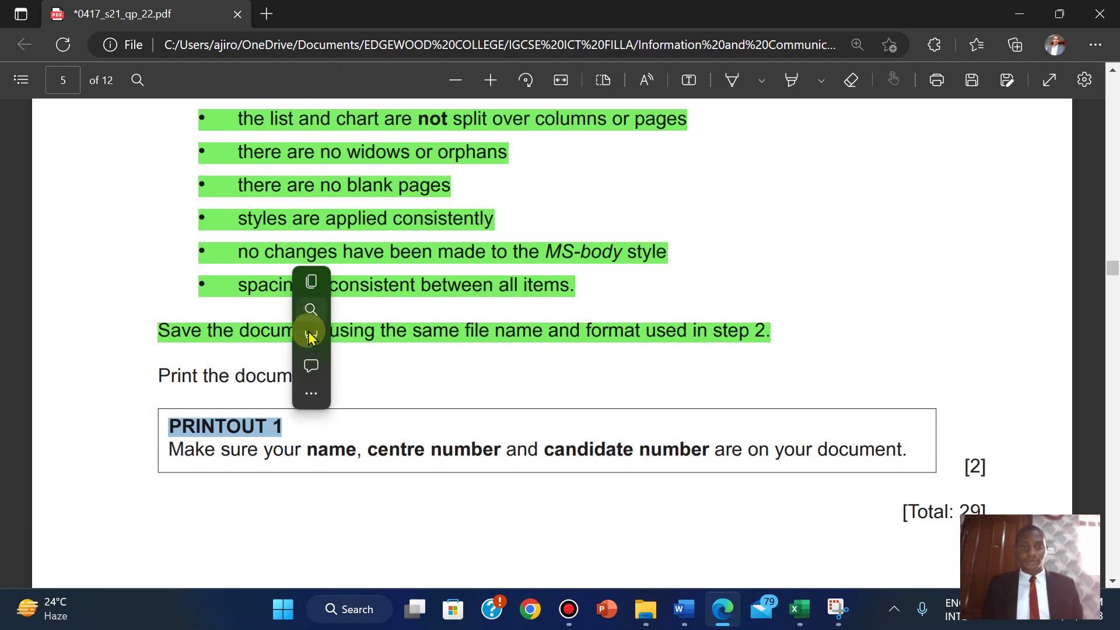
left_click(331, 283)
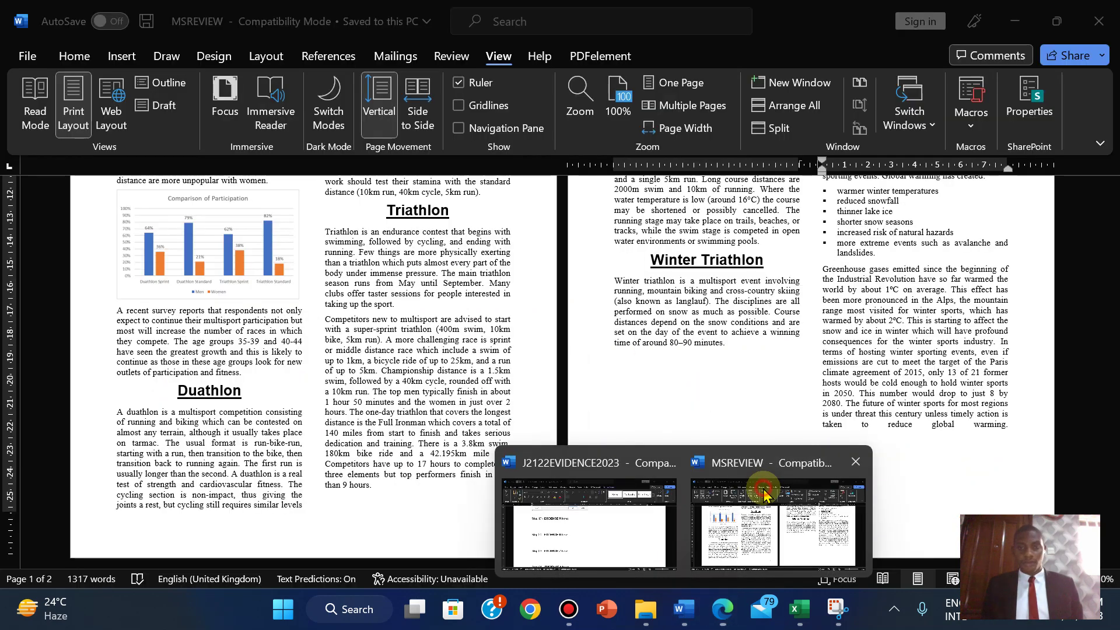
left_click(780, 519)
mouse_move(1108, 383)
left_mouse_down()
mouse_move(1107, 227)
mouse_move(1108, 408)
mouse_move(1108, 373)
left_mouse_up()
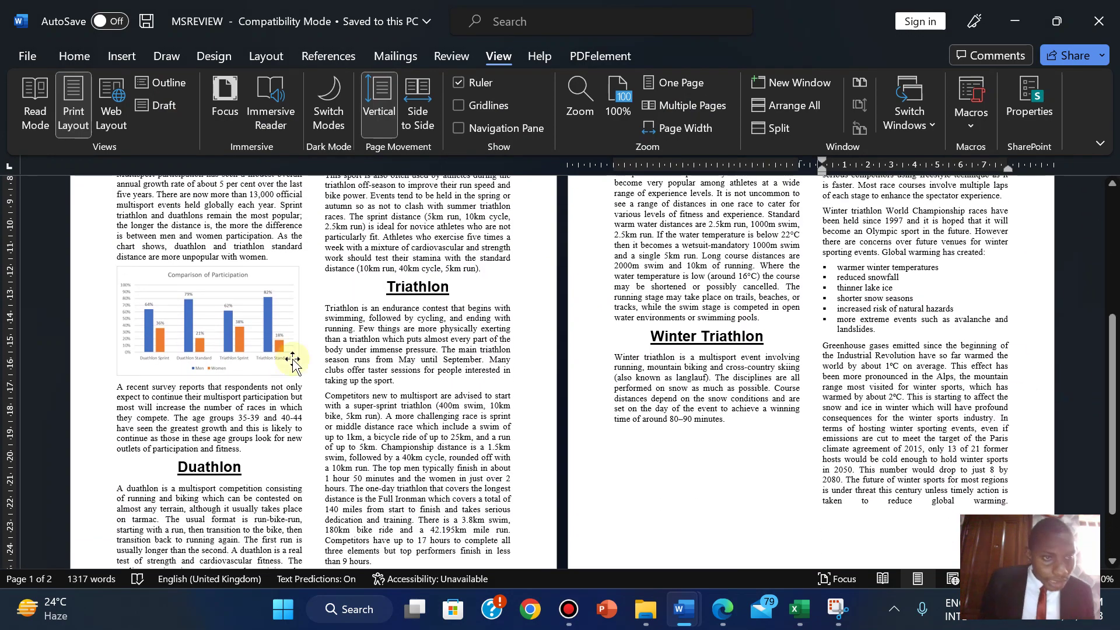
- Print the two-page MSREVIEW article with Microsoft Print to PDF after checking the preview
left_click(26, 53)
left_click(51, 327)
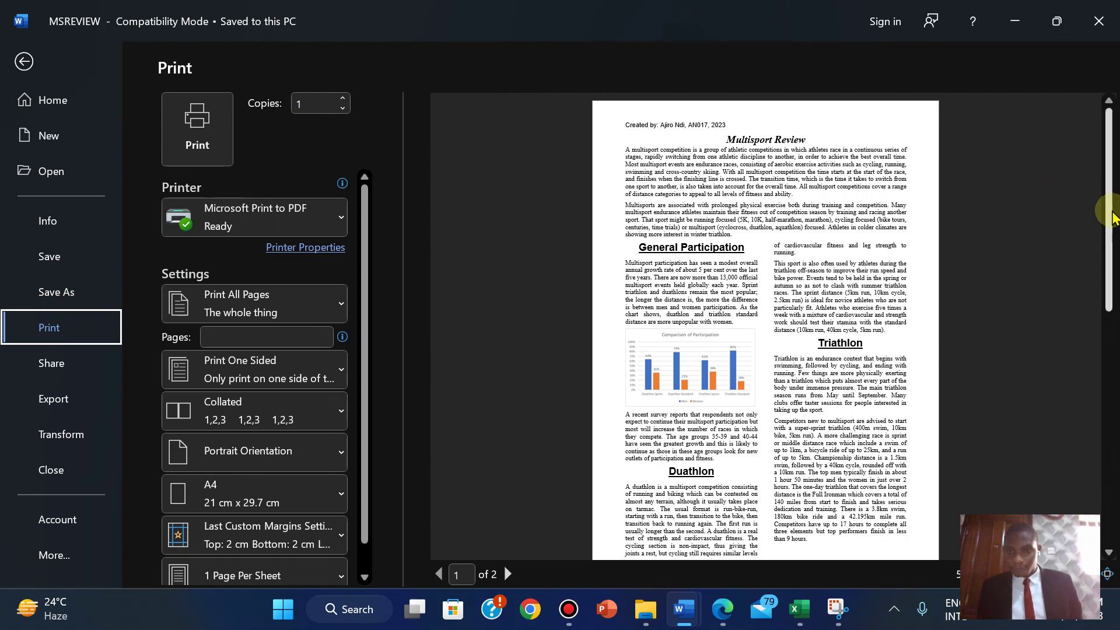
mouse_move(1111, 217)
left_mouse_down()
mouse_move(1108, 292)
mouse_move(1101, 210)
left_mouse_up()
left_click(1108, 552)
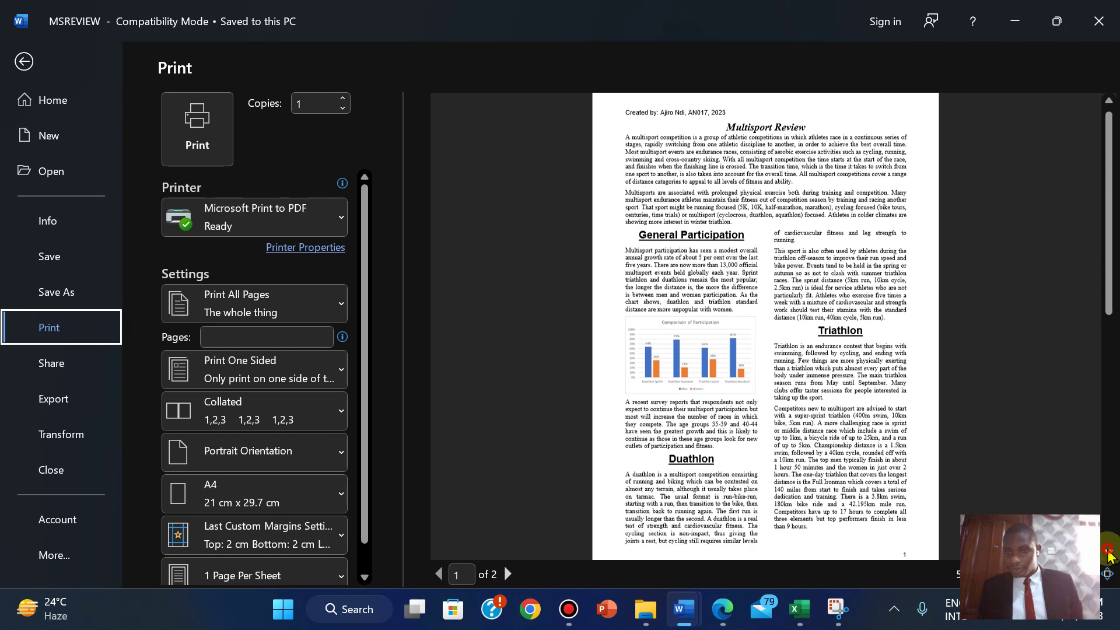
scroll(1108, 554, "down", 3)
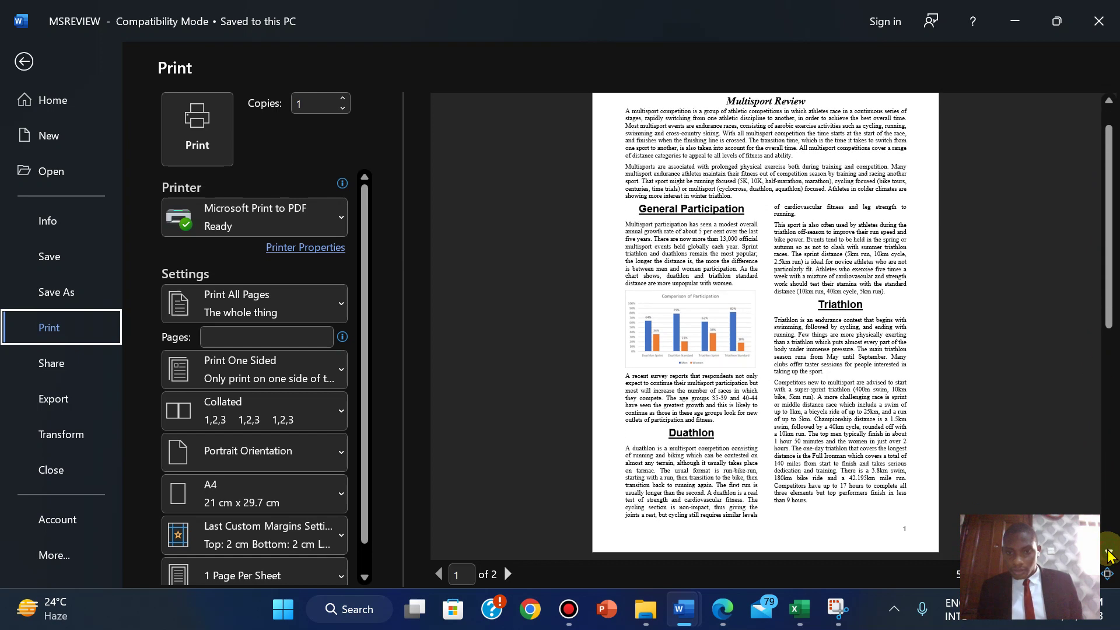
left_click(1108, 102)
left_click(1108, 103)
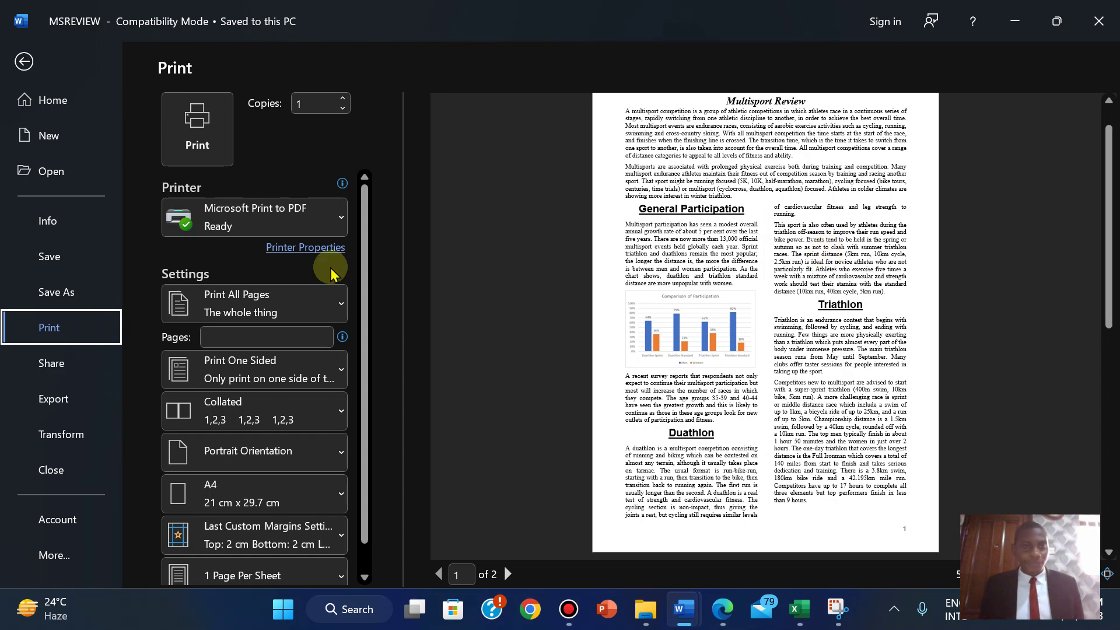
left_click(200, 112)
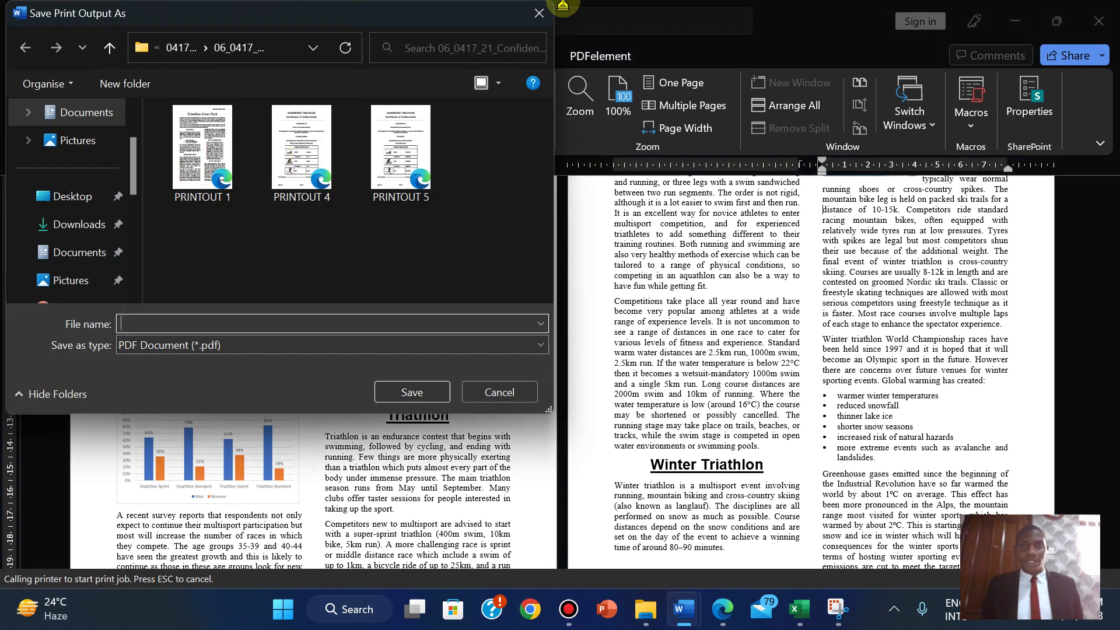
- Paste PRINTOUT 1 as the PDF file name and save it
mouse_move(601, 7)
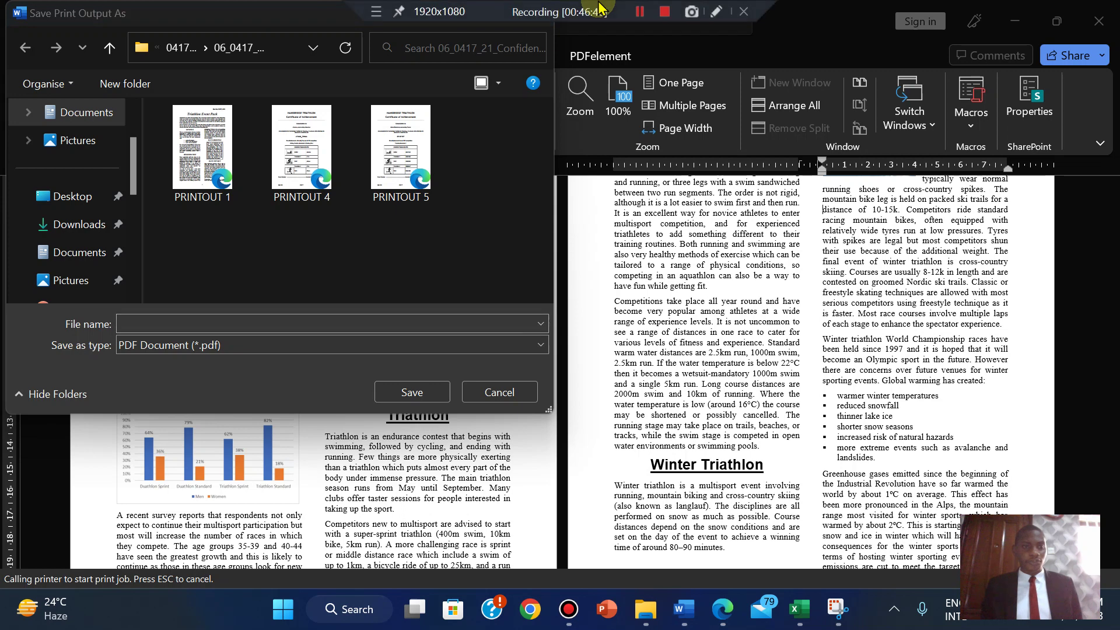
left_click(638, 11)
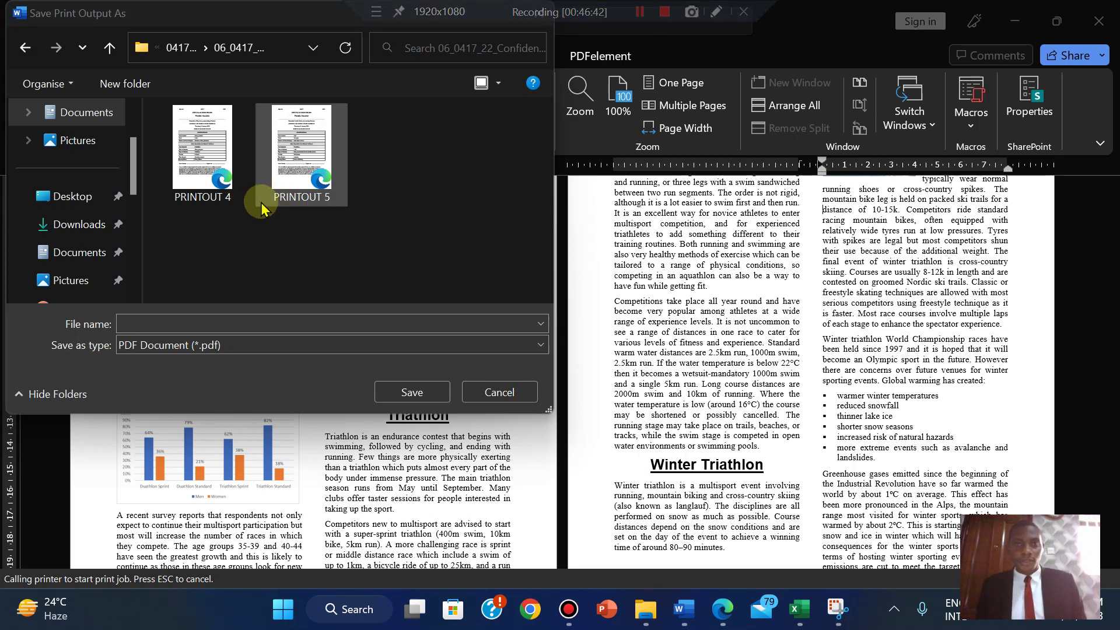
right_click(145, 327)
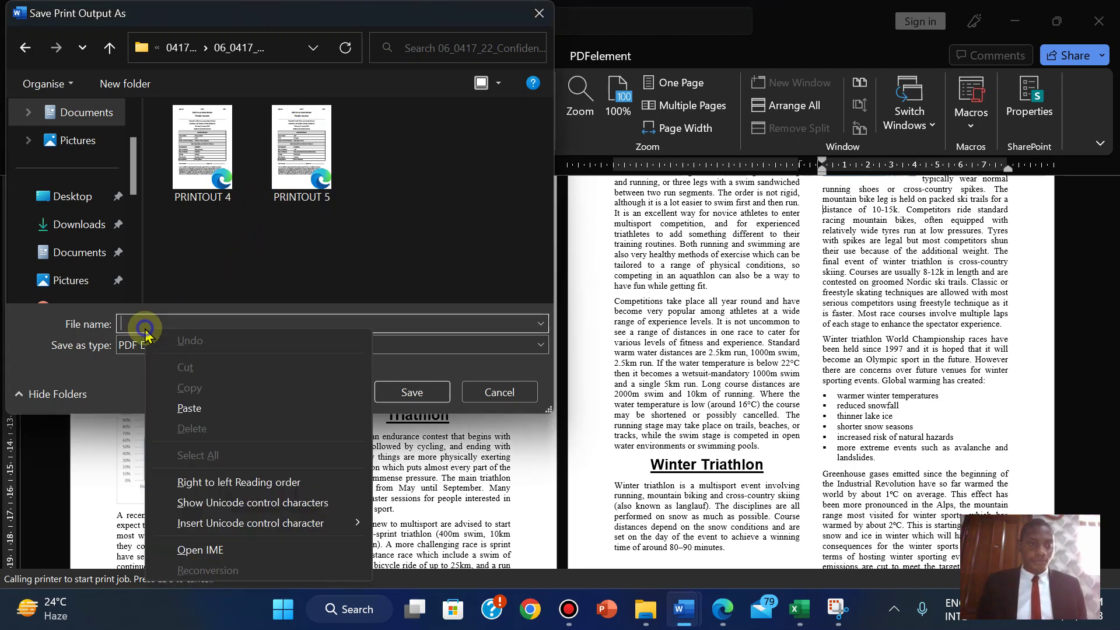
left_click(192, 407)
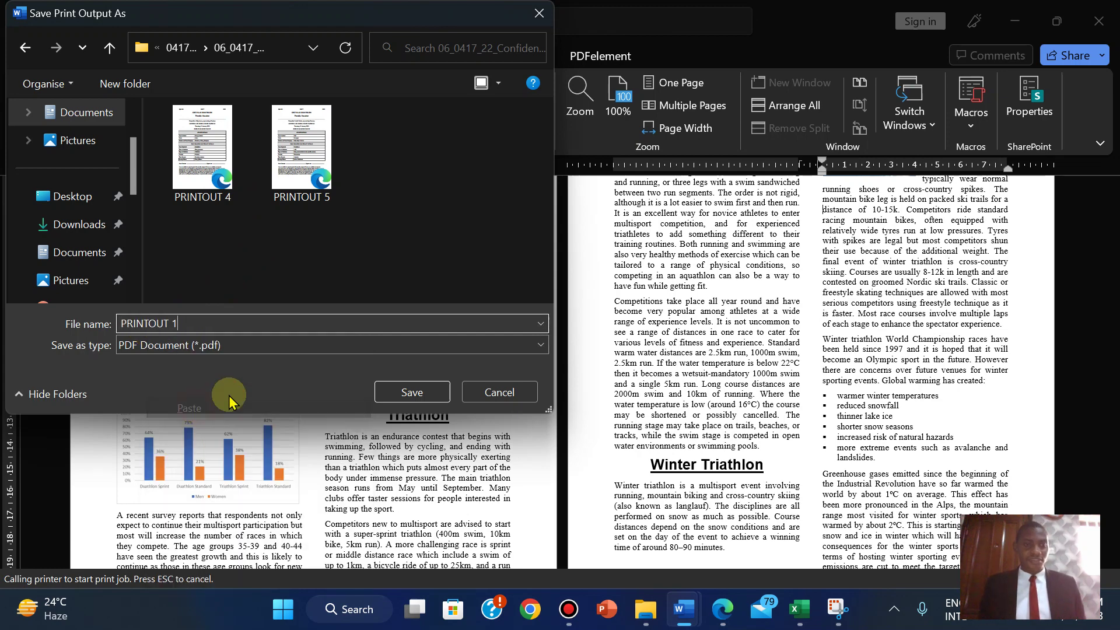
left_click(433, 388)
- Highlight the 'Print the document.' step and the PRINTOUT 1 box green in the exam paper
mouse_move(705, 609)
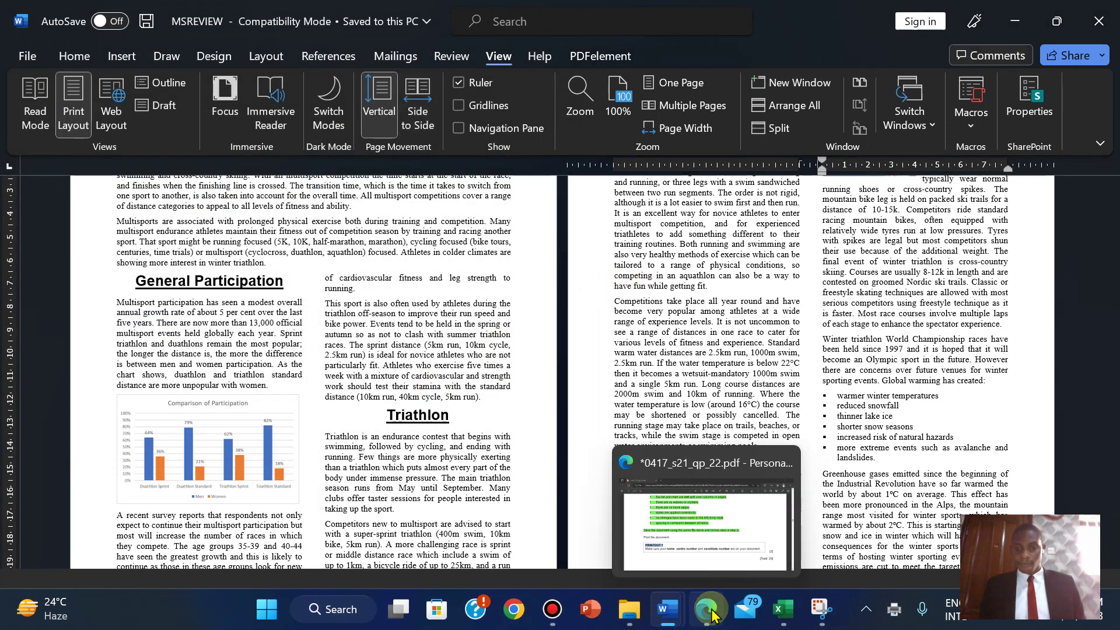
left_click(708, 513)
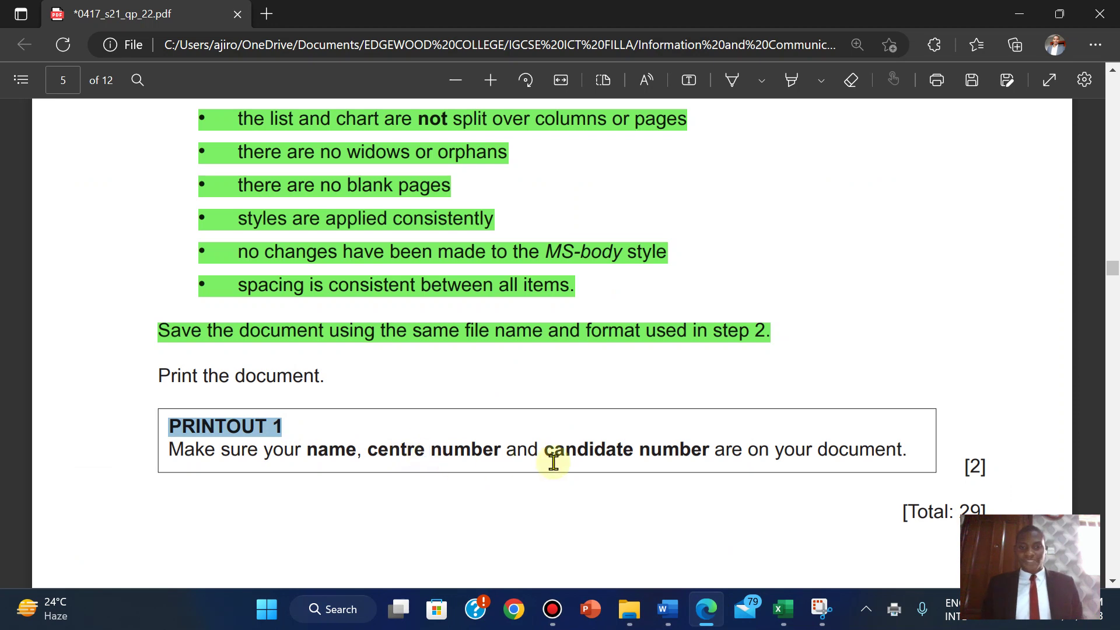
left_click(349, 442)
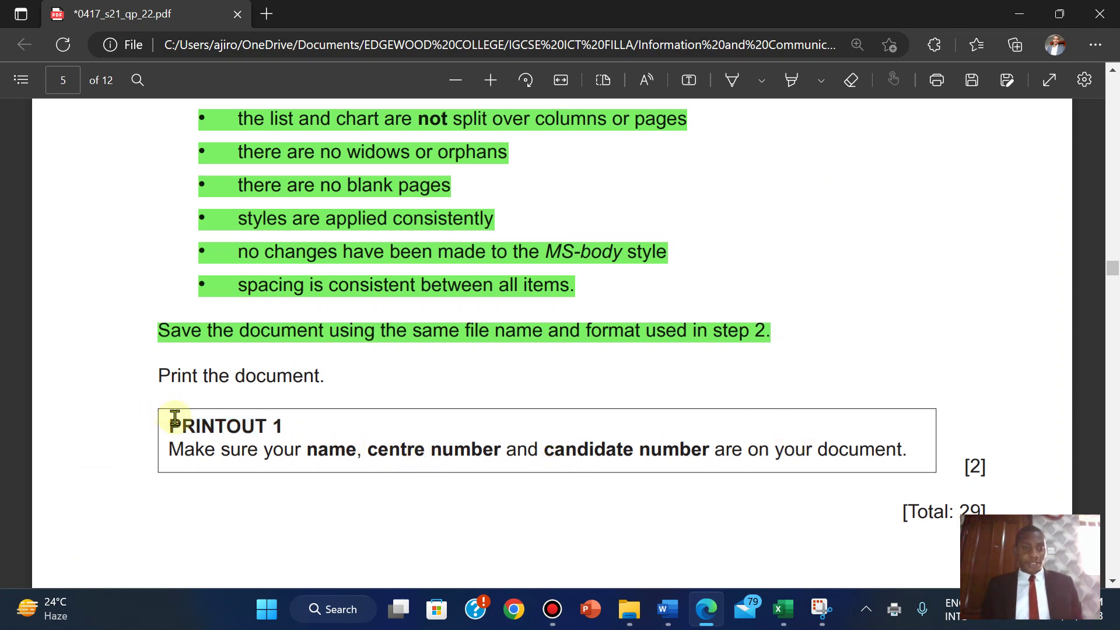
left_click_drag(158, 374, 1003, 470)
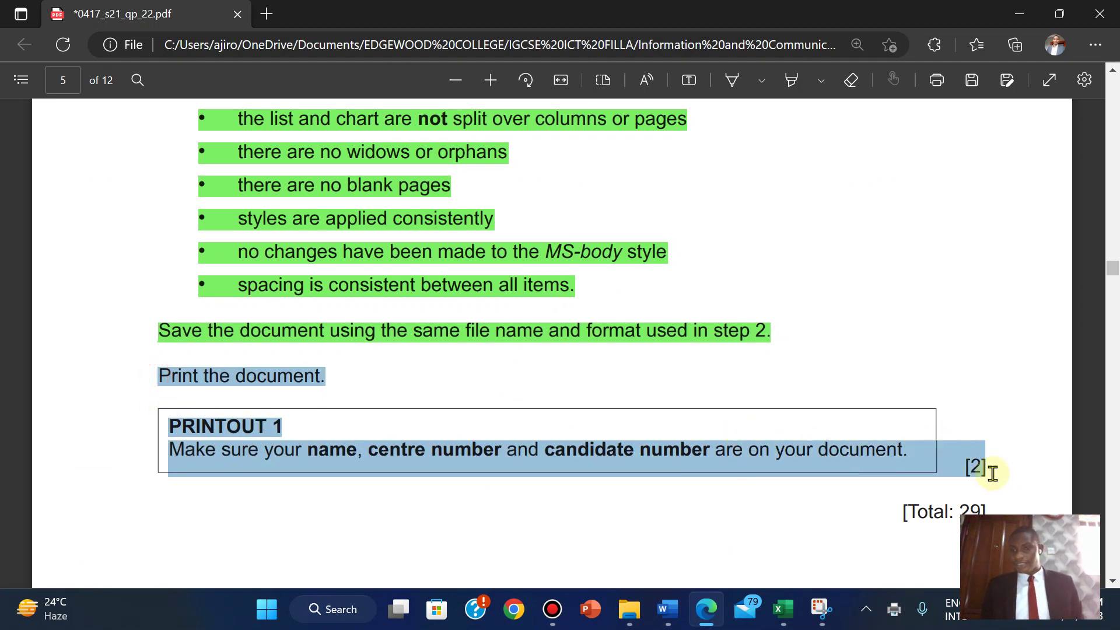
left_click(1017, 378)
mouse_move(973, 381)
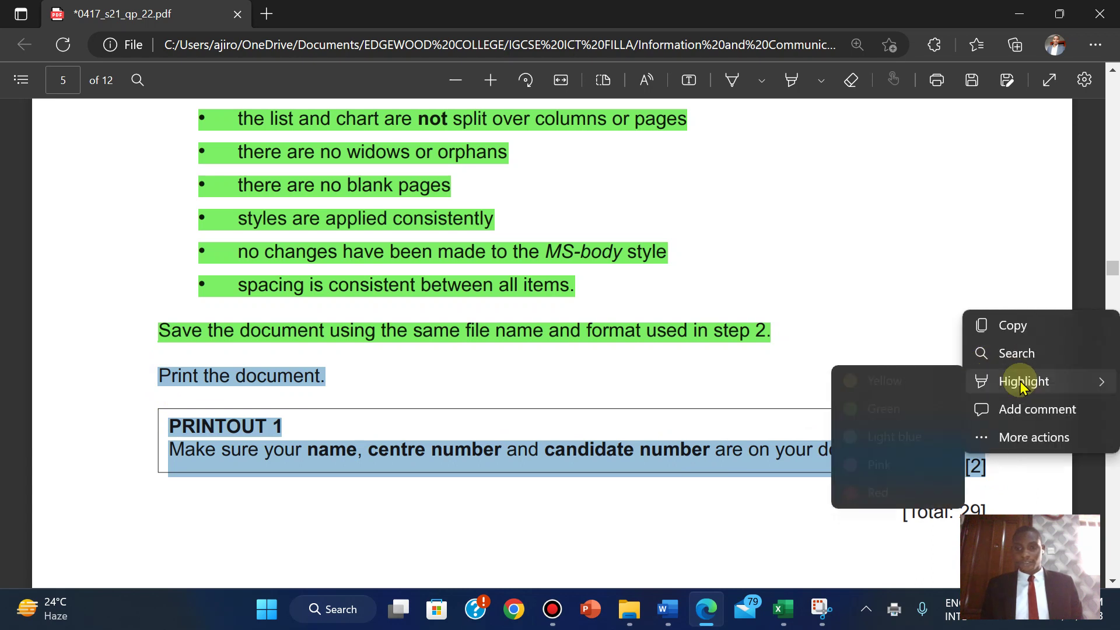
left_click(902, 415)
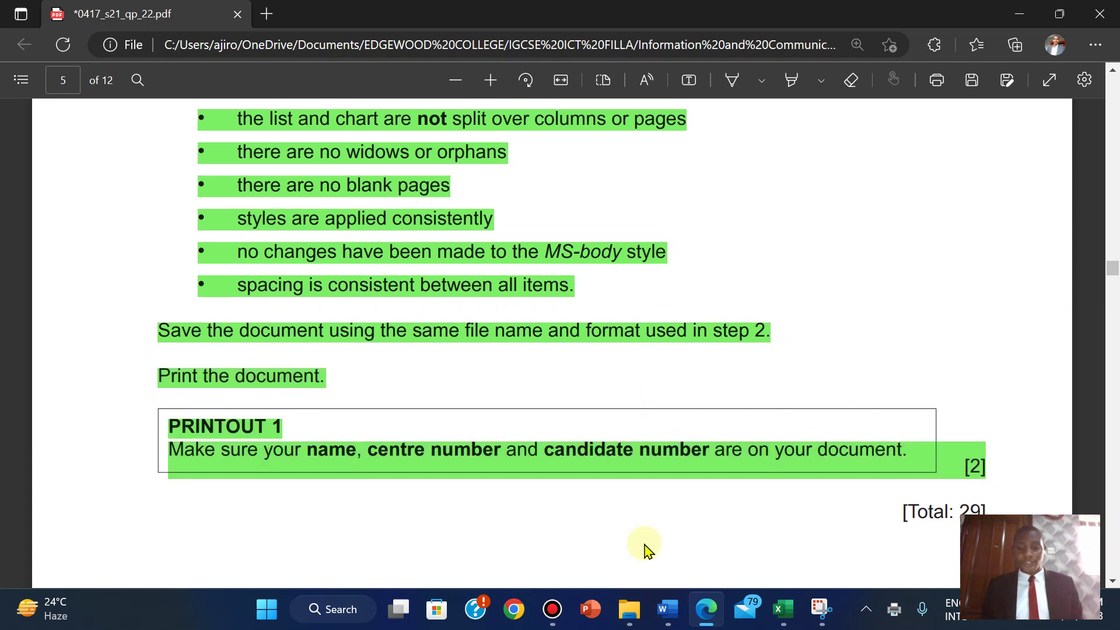
mouse_move(630, 608)
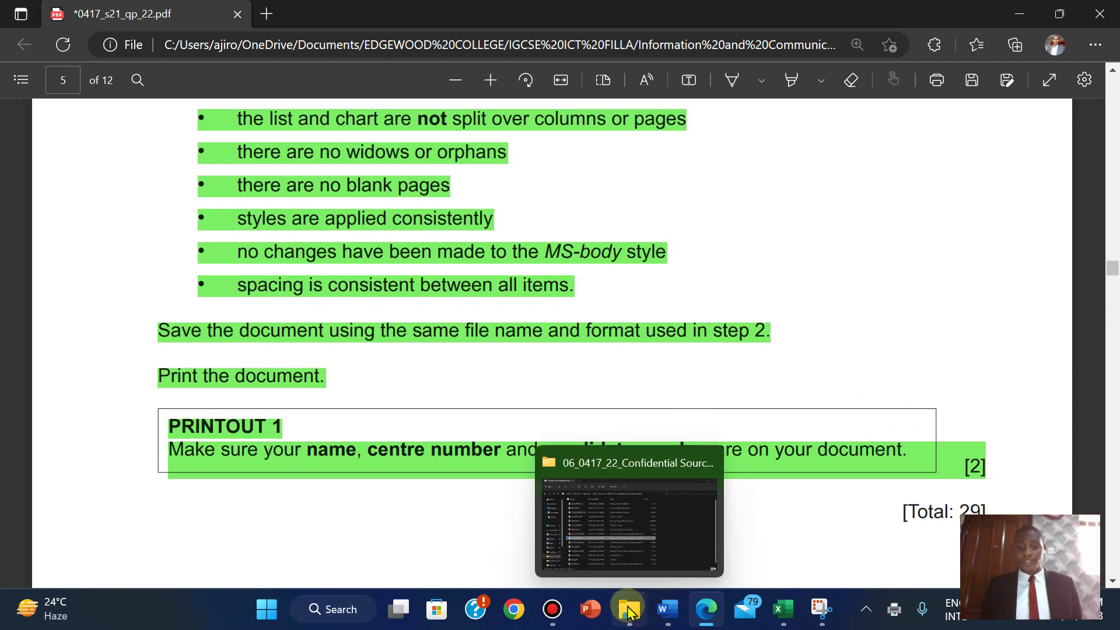
left_click(632, 531)
- Open PRINTOUT 1.pdf from File Explorer and scroll through both pages in Edge
double_click(244, 162)
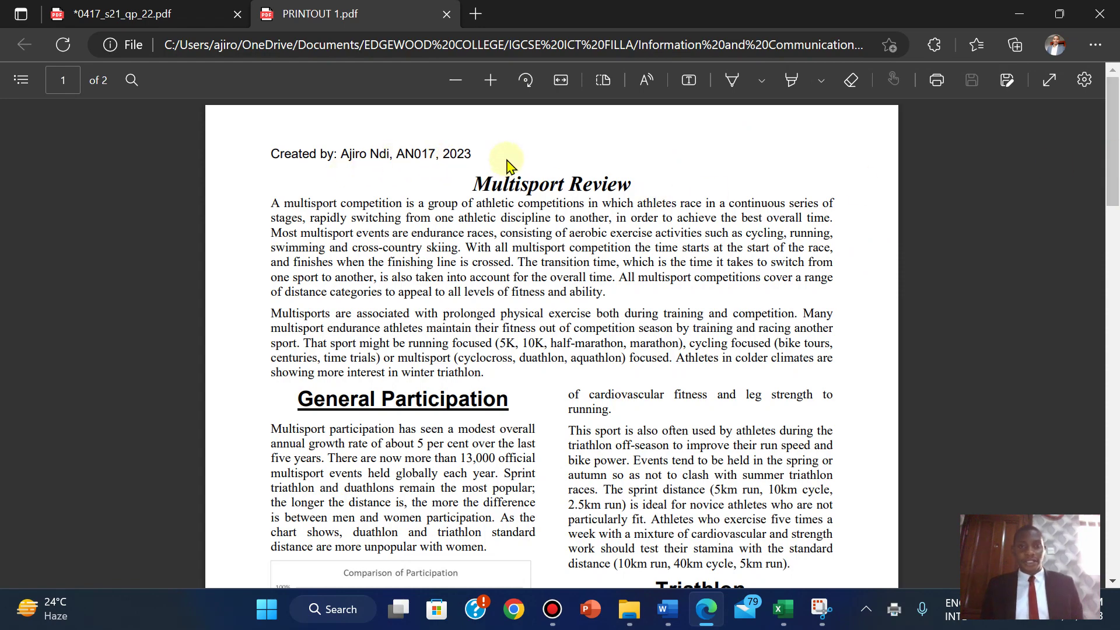
left_click_drag(1113, 137, 1115, 221)
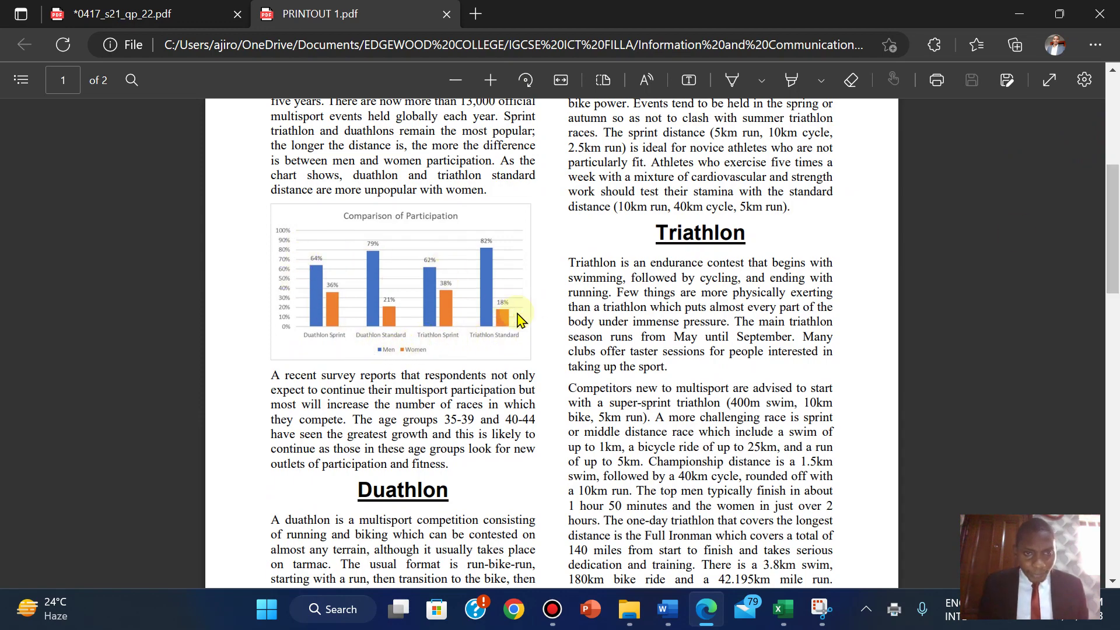
left_click_drag(1112, 200, 1114, 361)
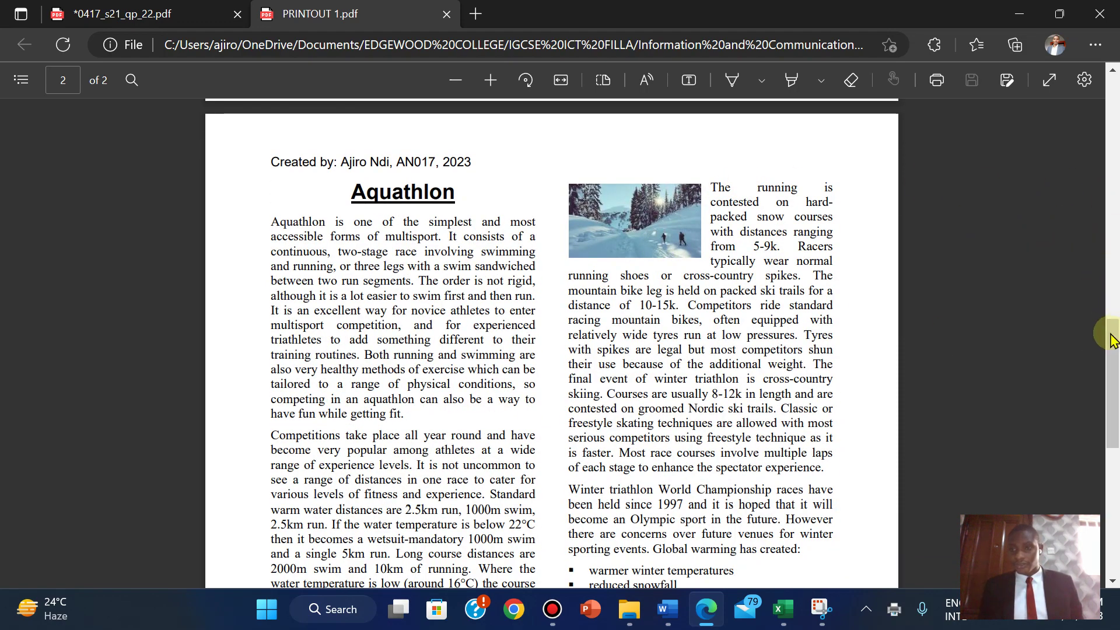
left_click_drag(1113, 334, 1059, 96)
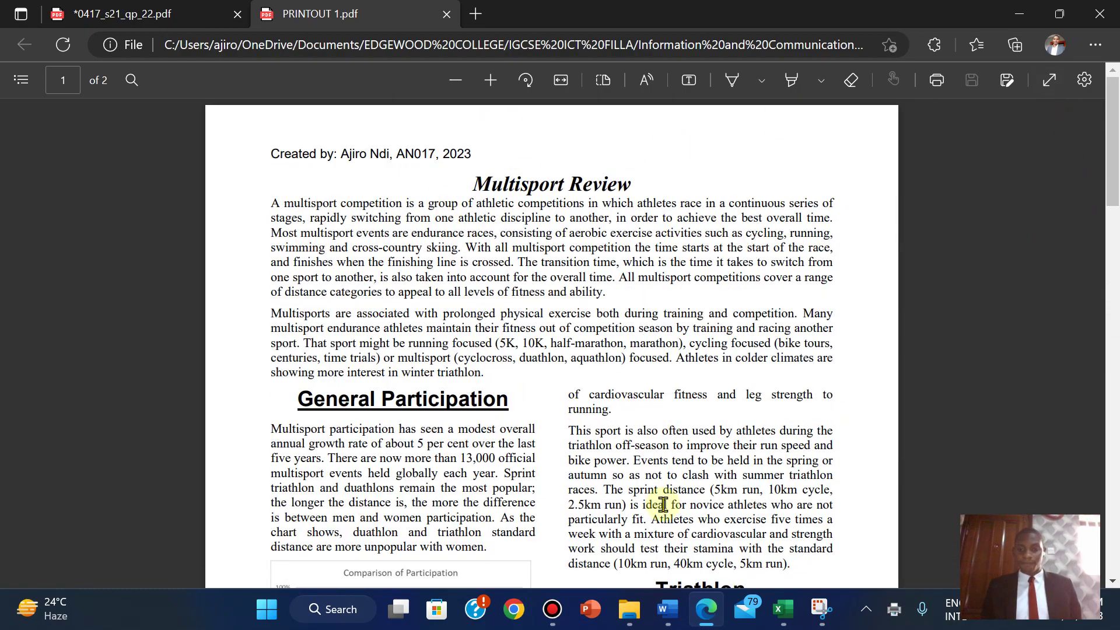
- Save the highlighted exam paper 0417_s21_qp_22.pdf with Ctrl+S
left_click(99, 12)
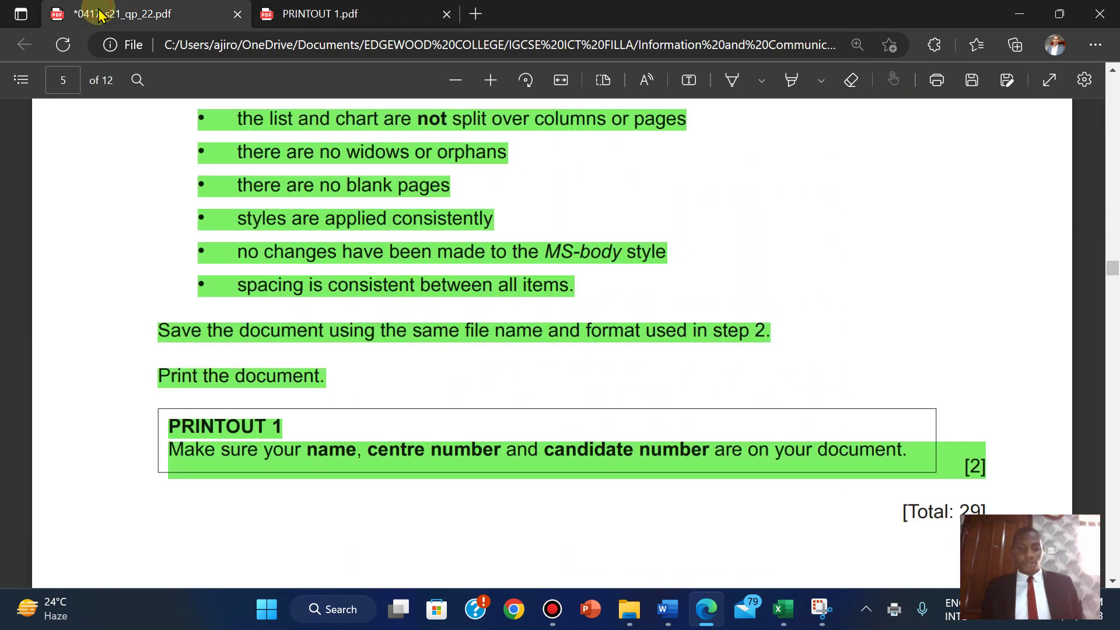
key("ctrl+s")
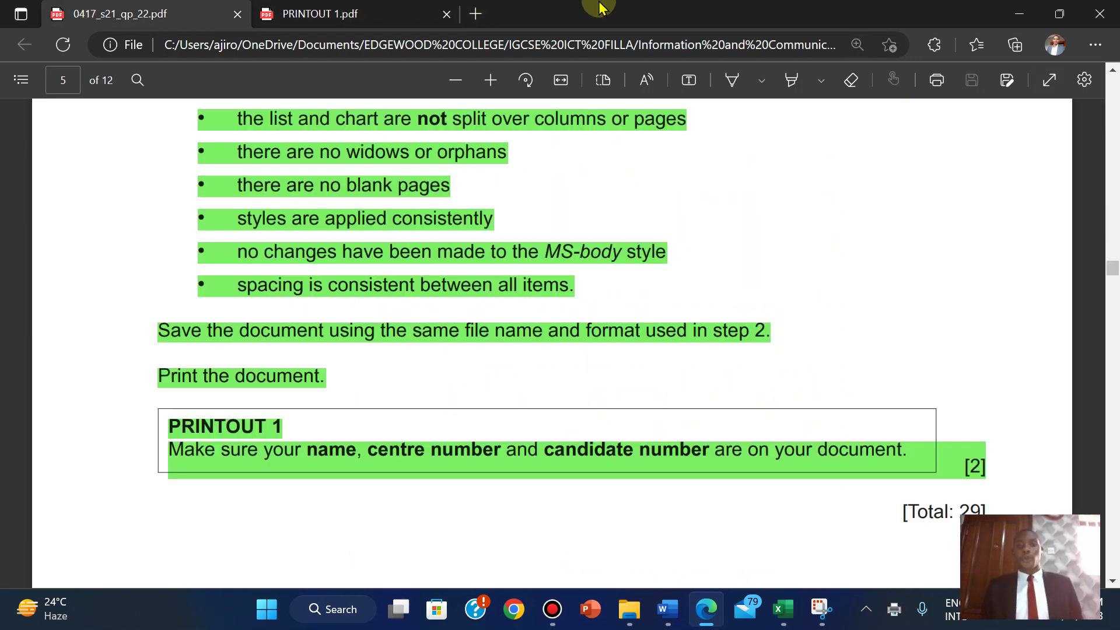
mouse_move(600, 8)
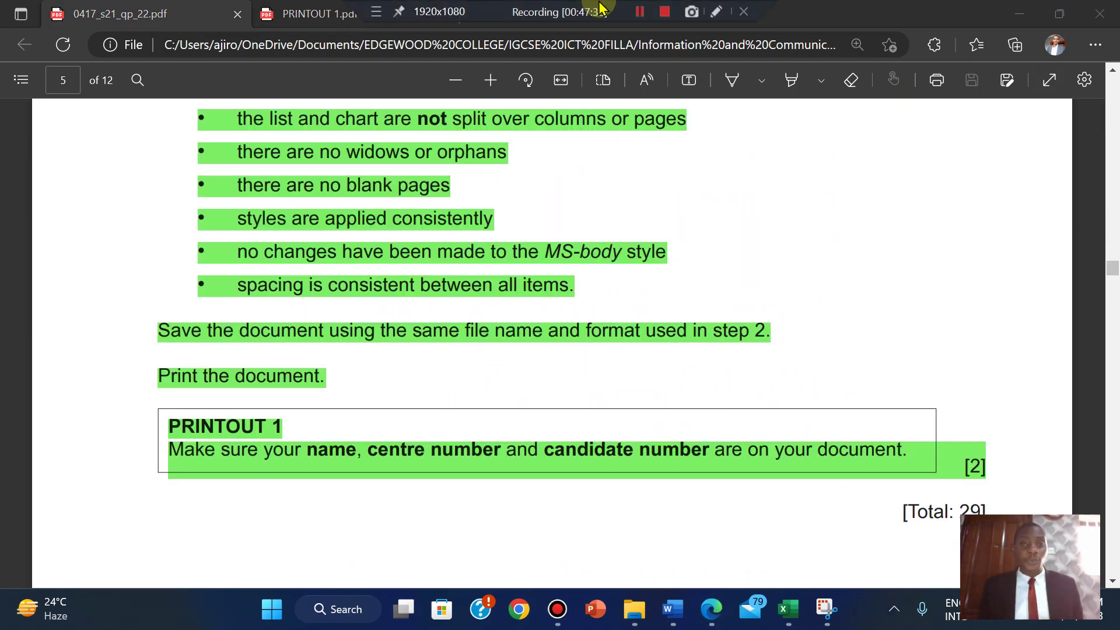